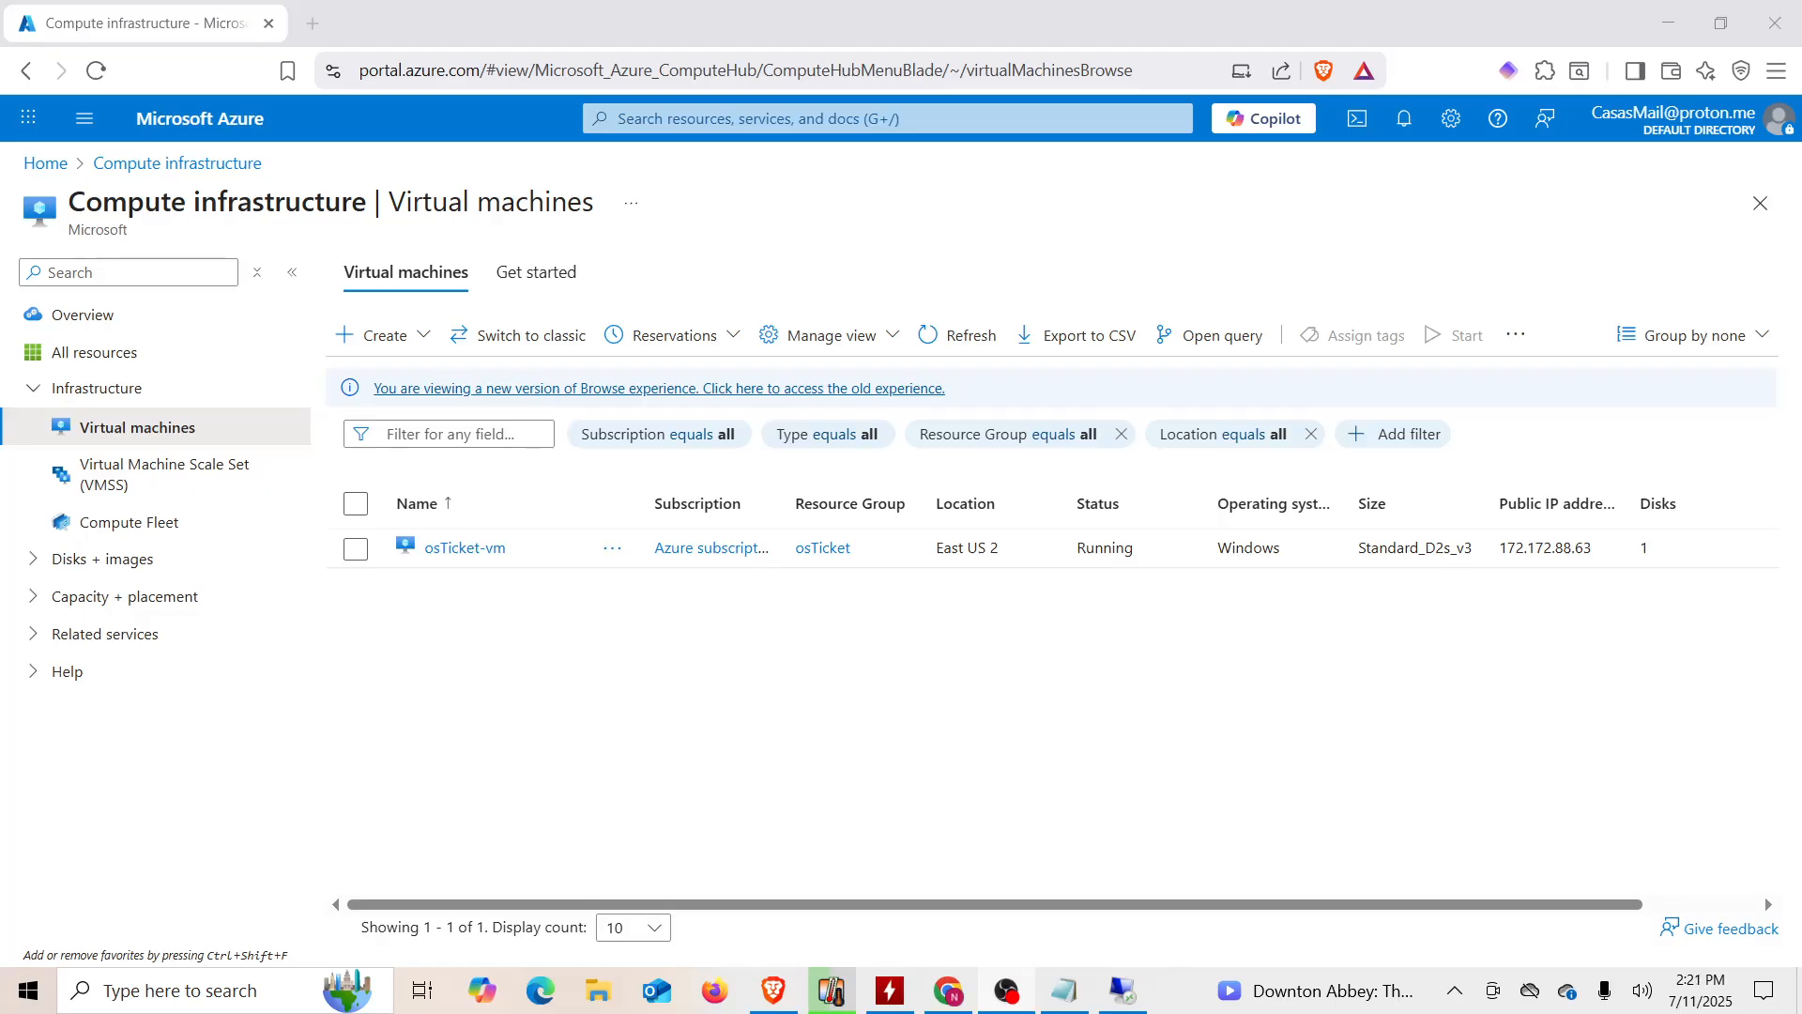
Step: Open Remote Desktop Connection and start connecting to the VM at 172.172.88.63
click(463, 17)
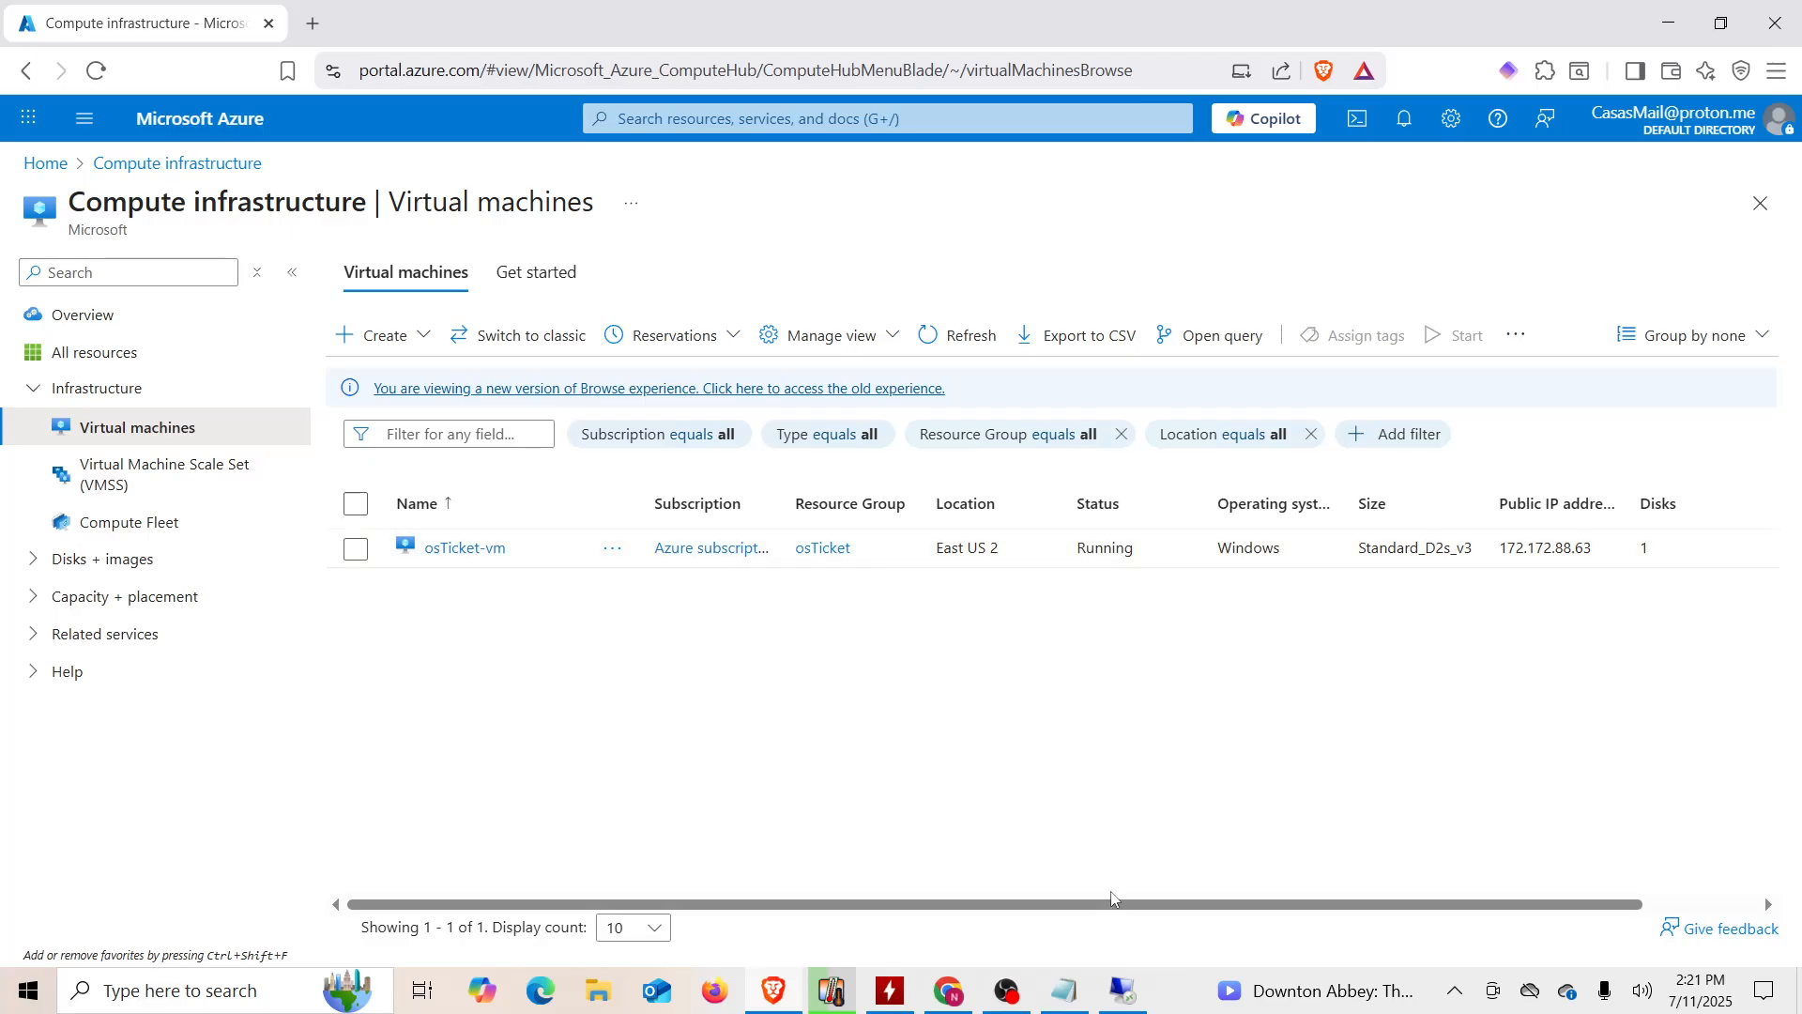
click(1132, 1002)
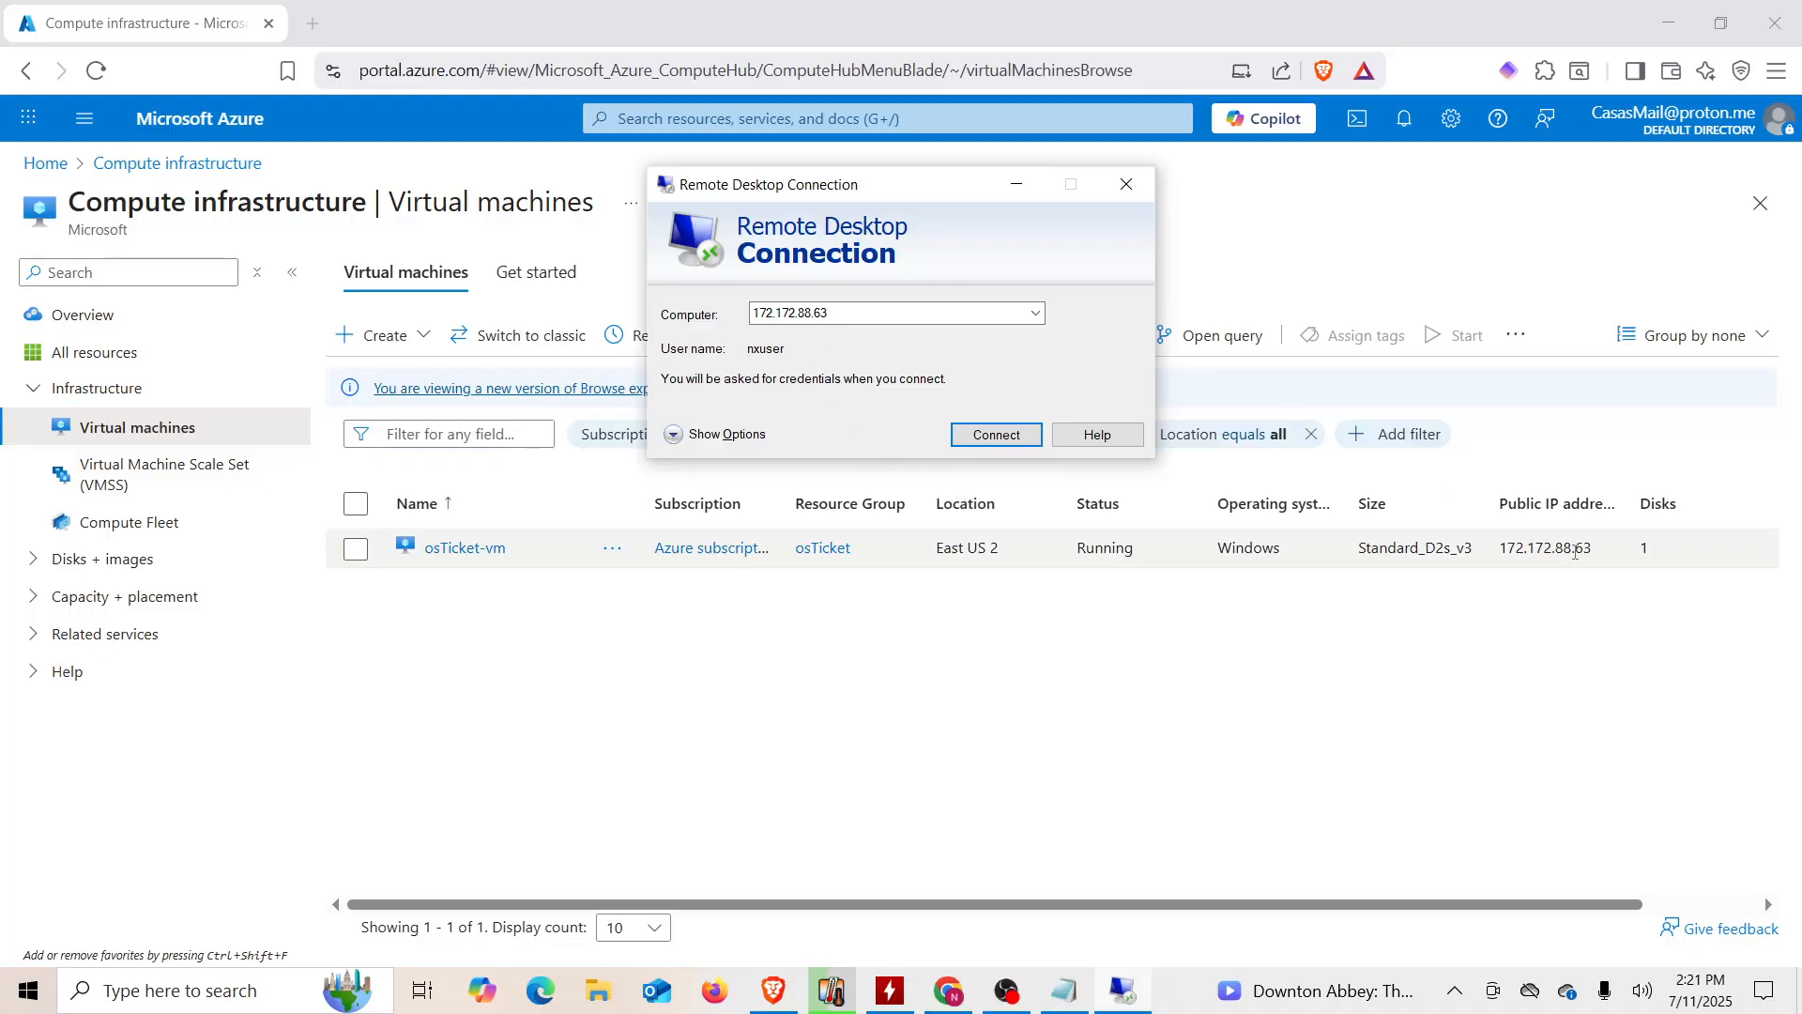
click(1012, 441)
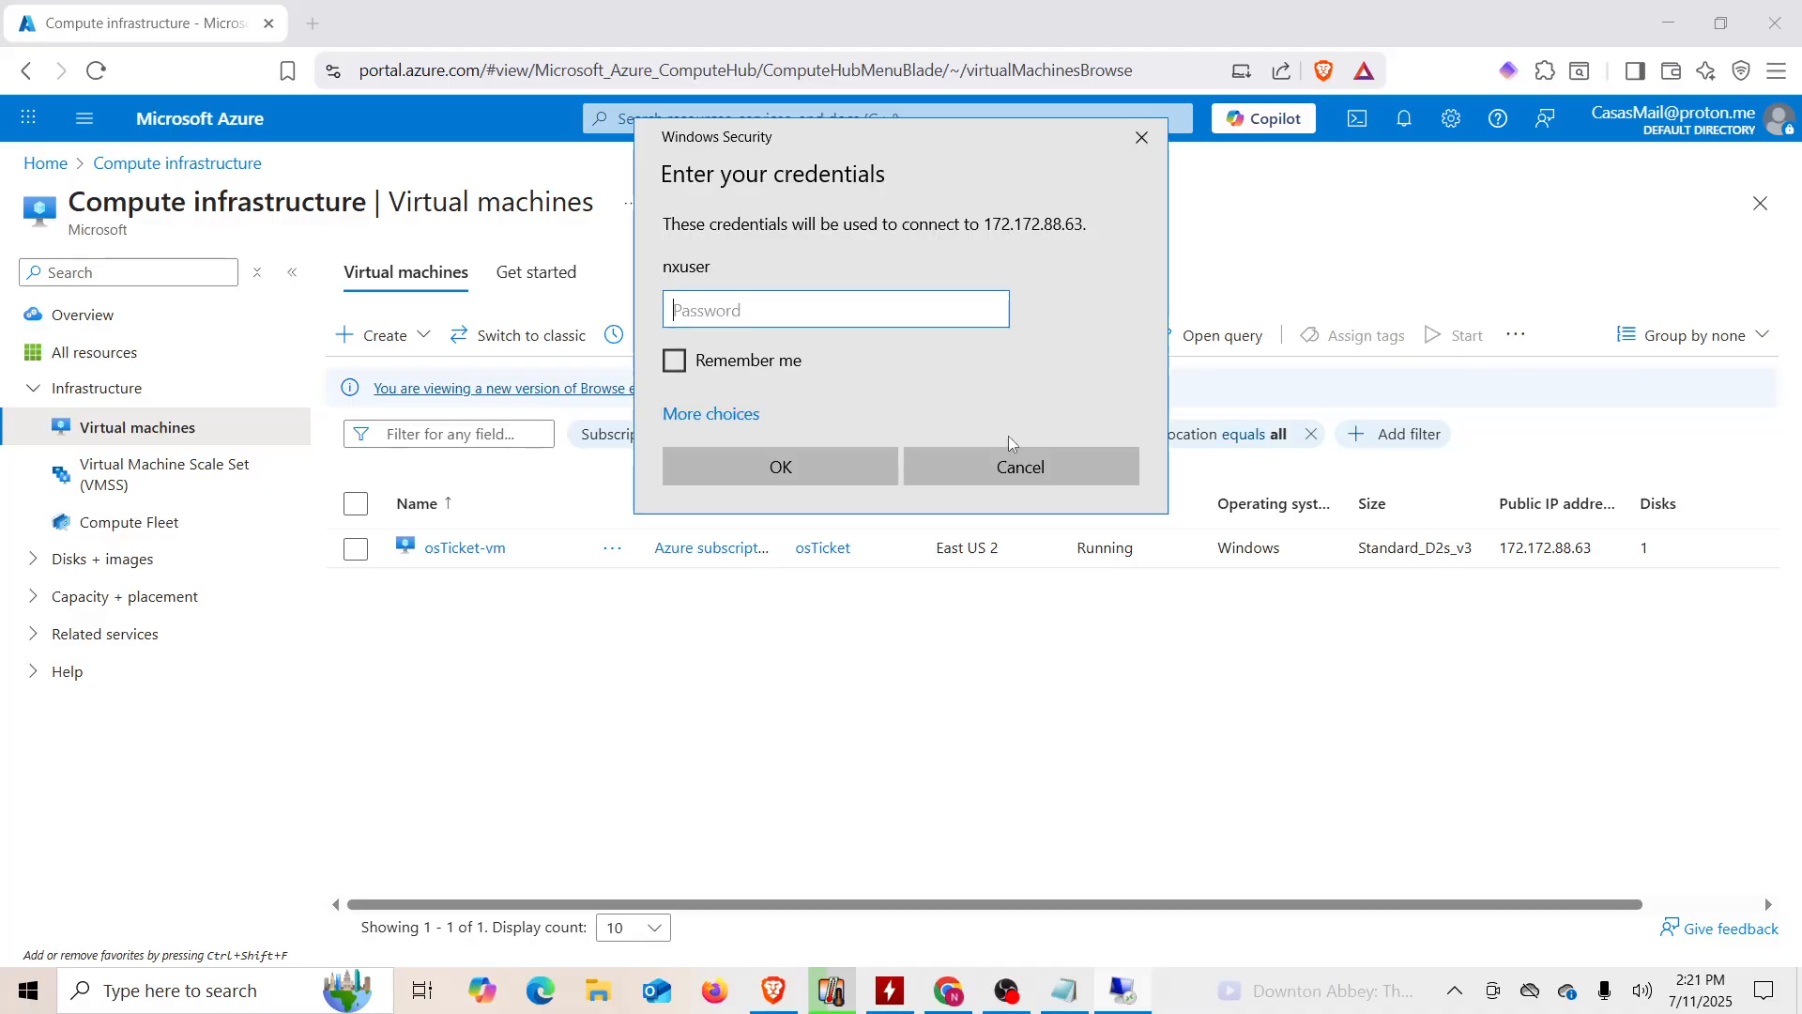
Step: Copy the VM password from the notes and submit it in the credentials prompt
click(1073, 995)
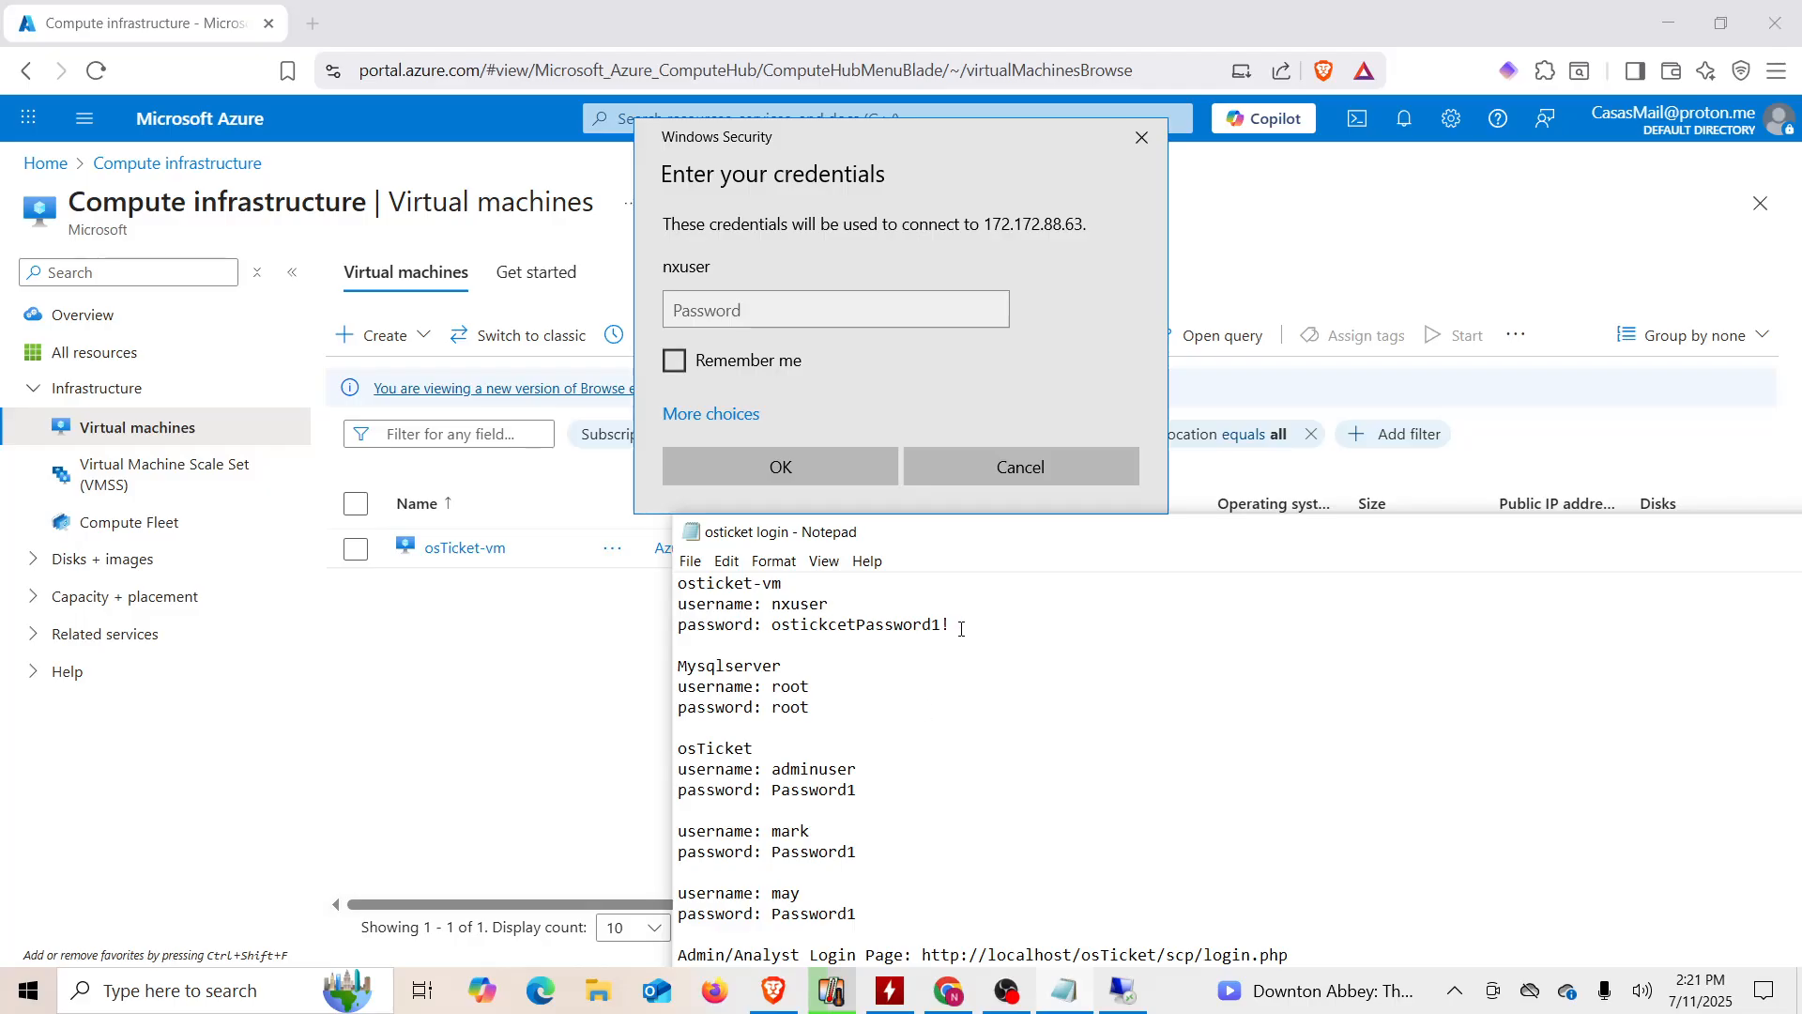
drag(962, 629, 774, 629)
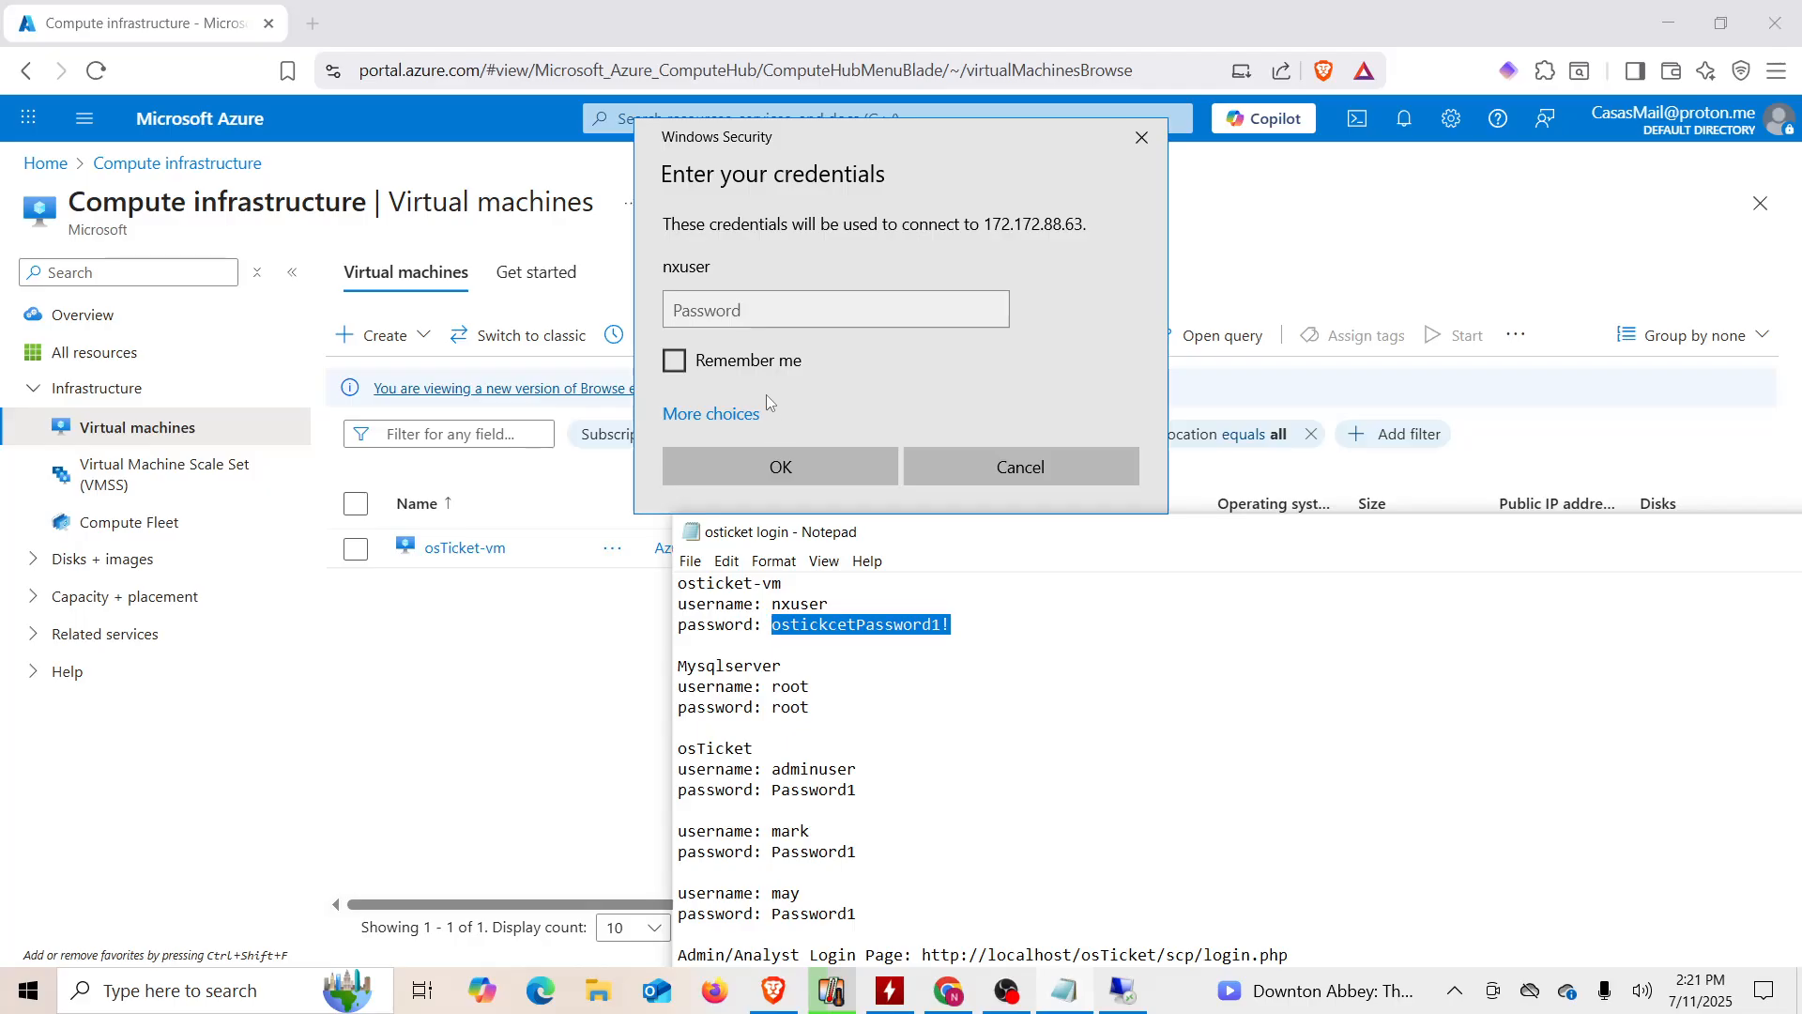
click(758, 309)
key(ctrl+v)
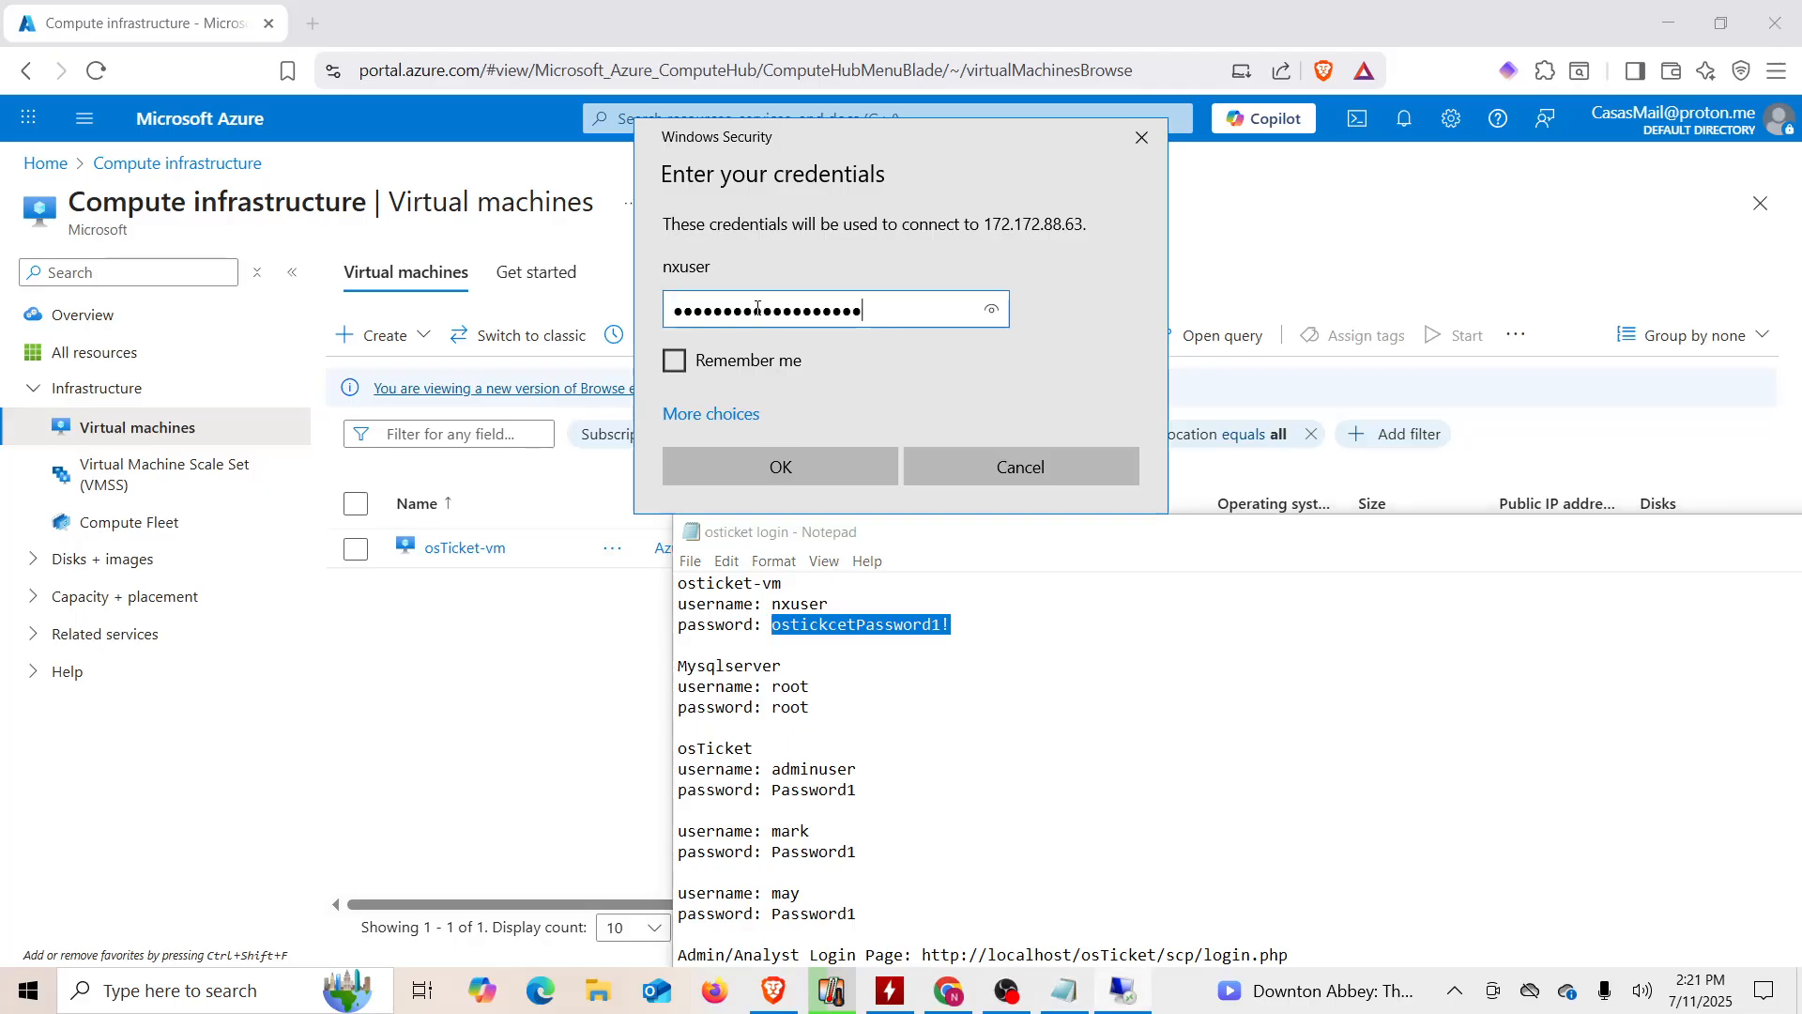
click(792, 449)
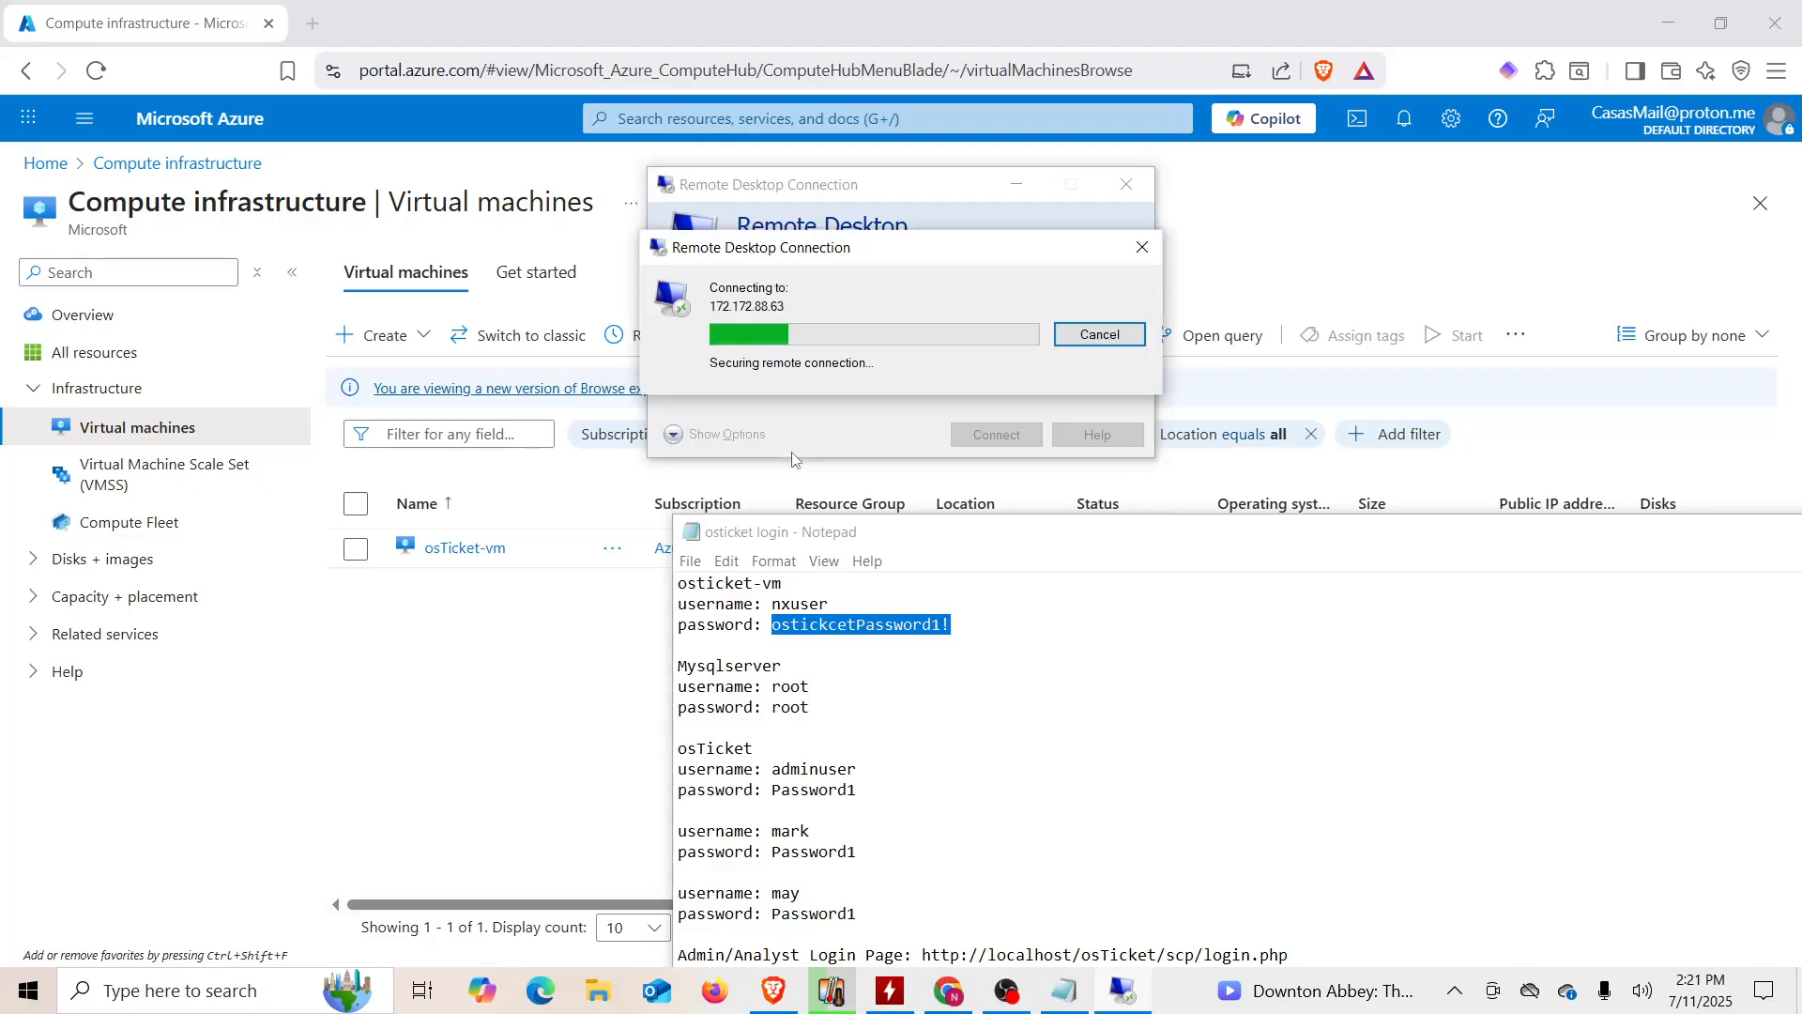
Step: Accept the certificate warning, launch Edge in the VM, and open the osTicket shortcut
click(981, 514)
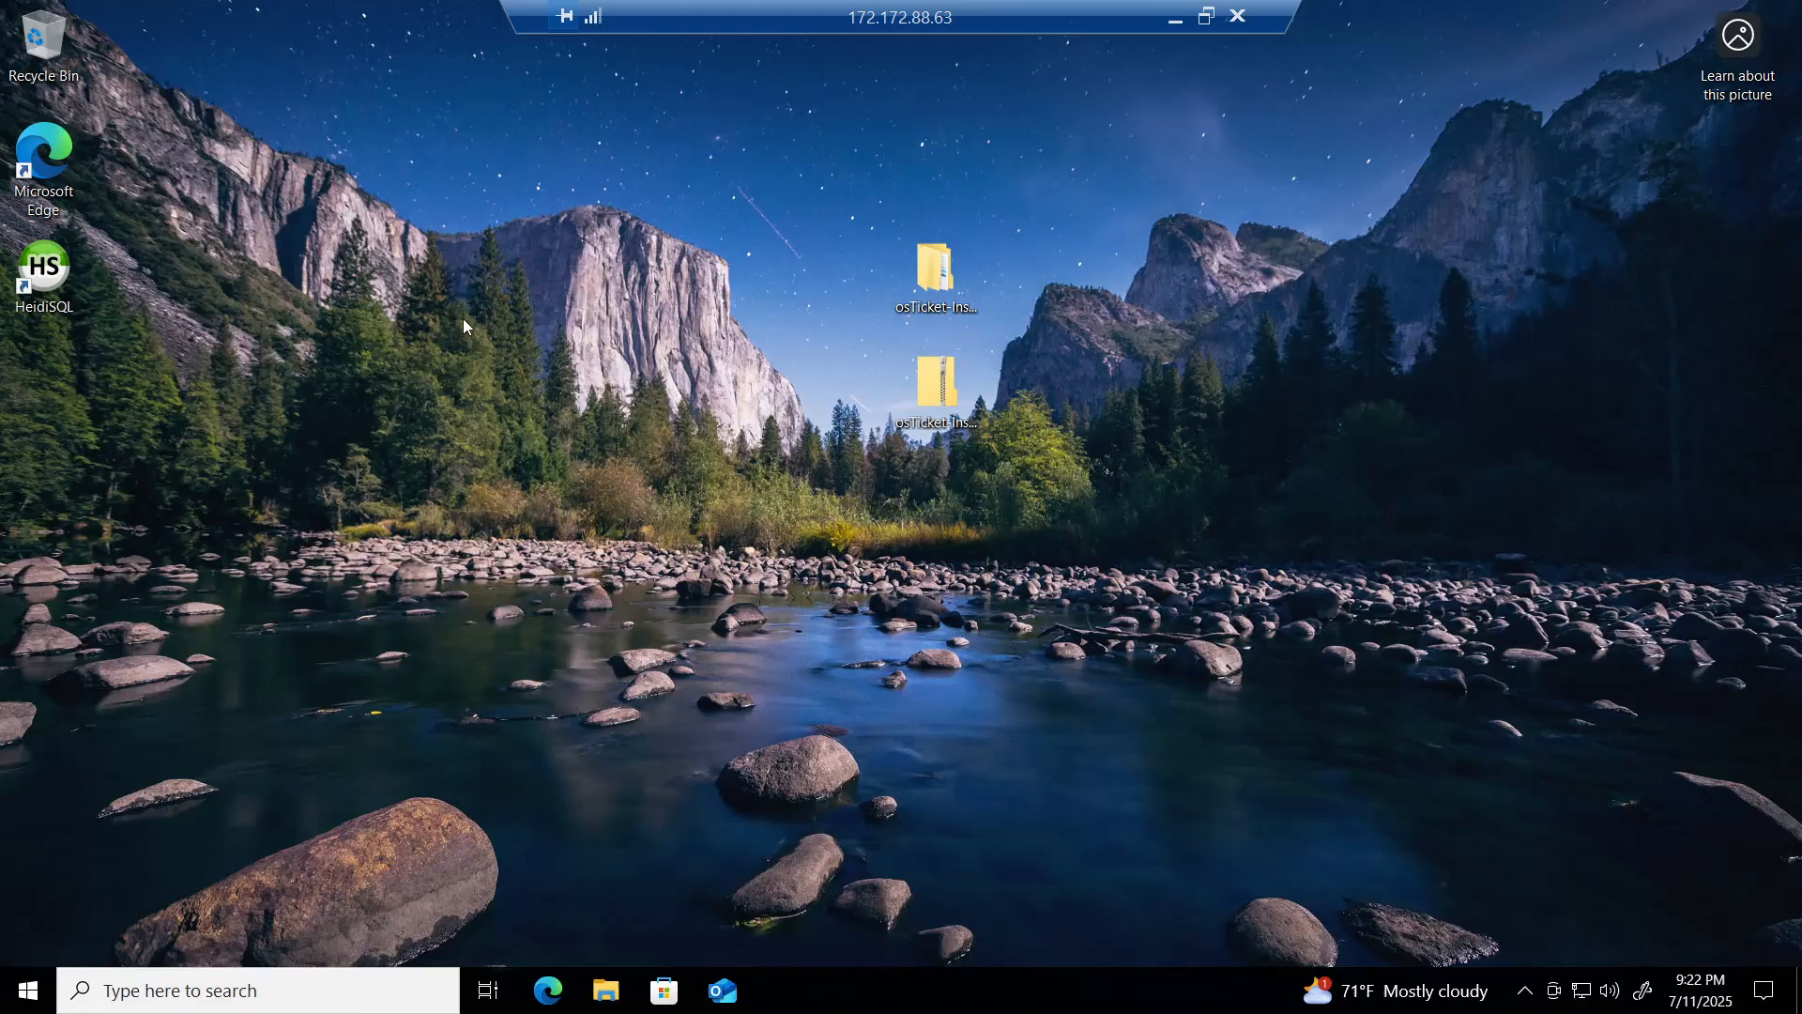
double_click(47, 174)
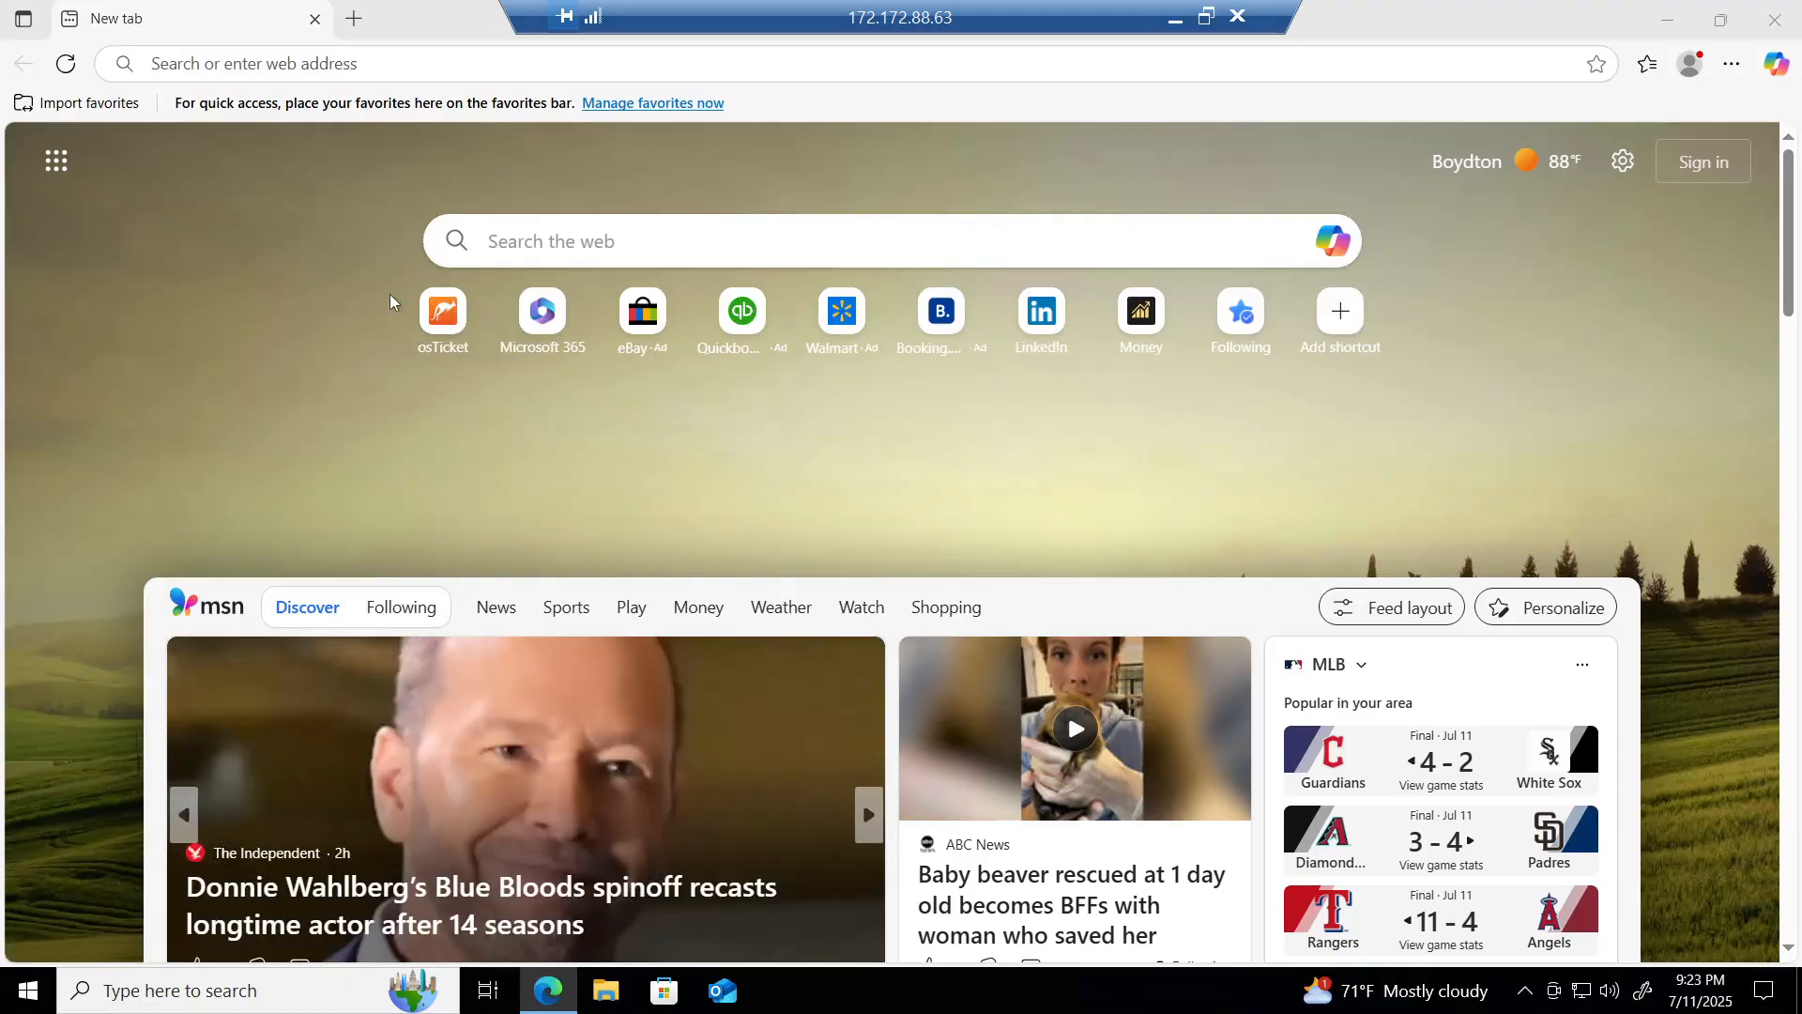
click(331, 233)
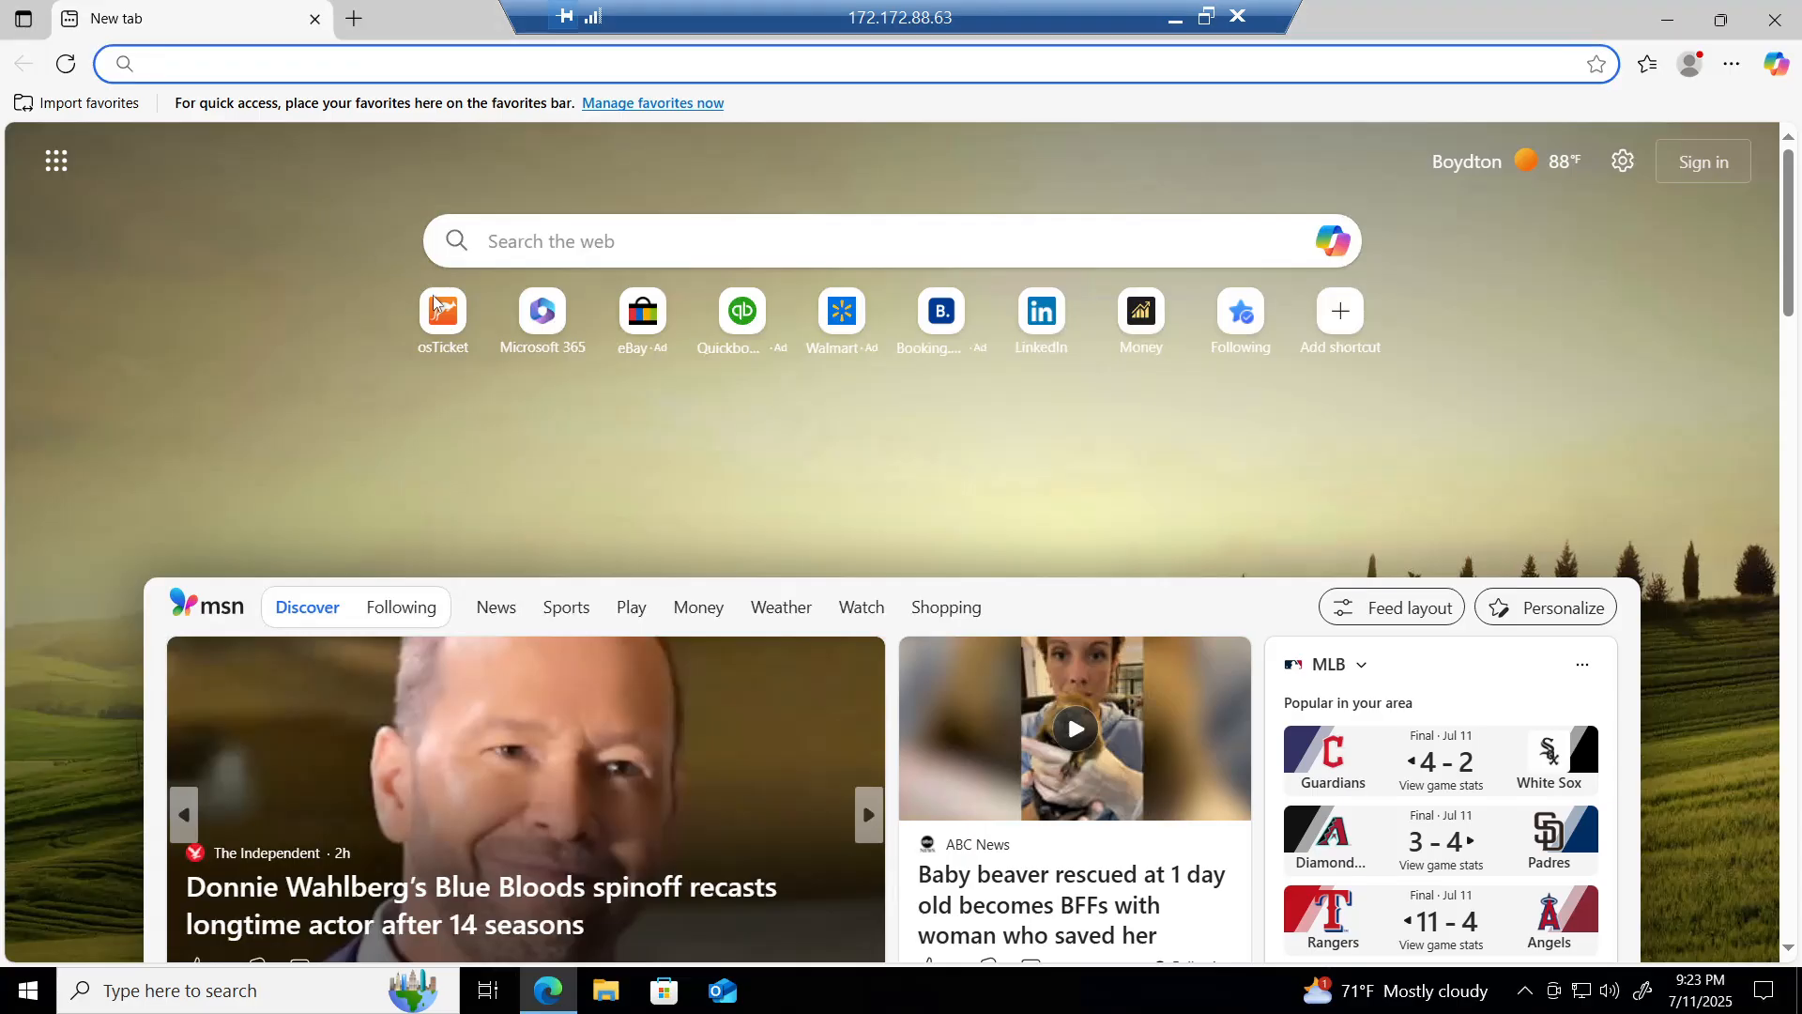
click(436, 319)
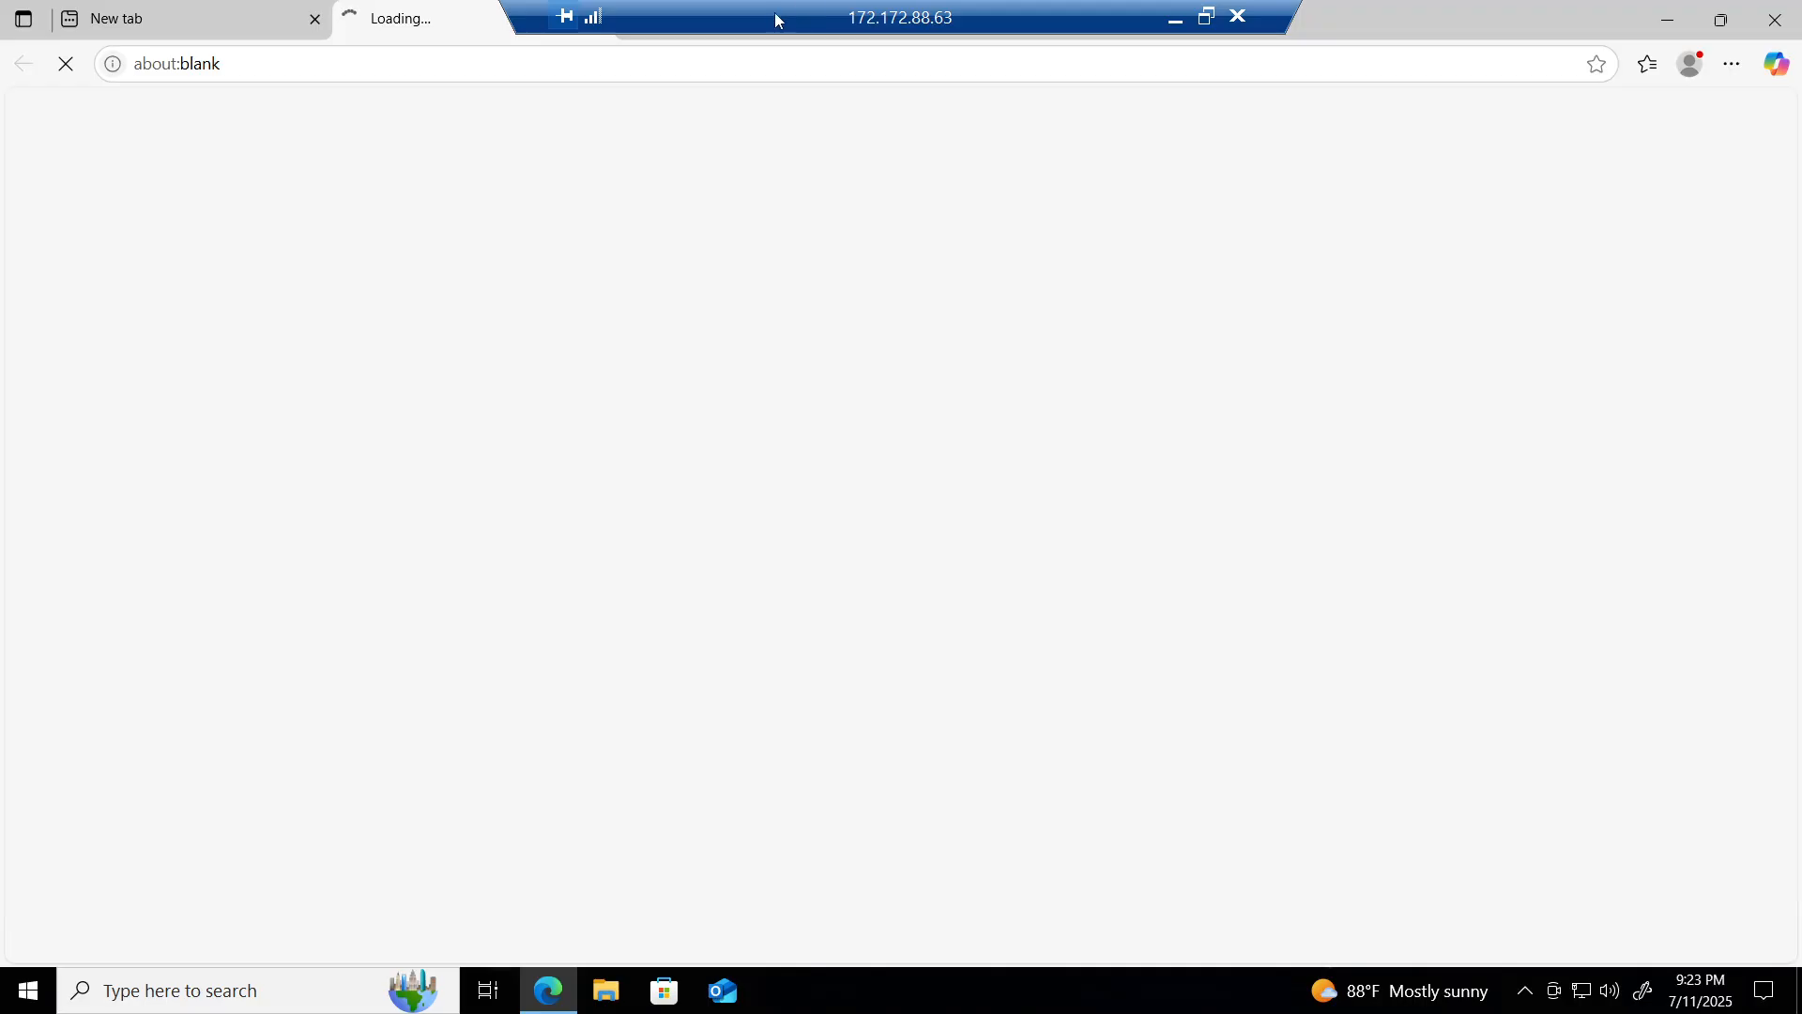
Step: Log in with the autofilled admin username and the password checked in the notes
drag(774, 13, 1018, 13)
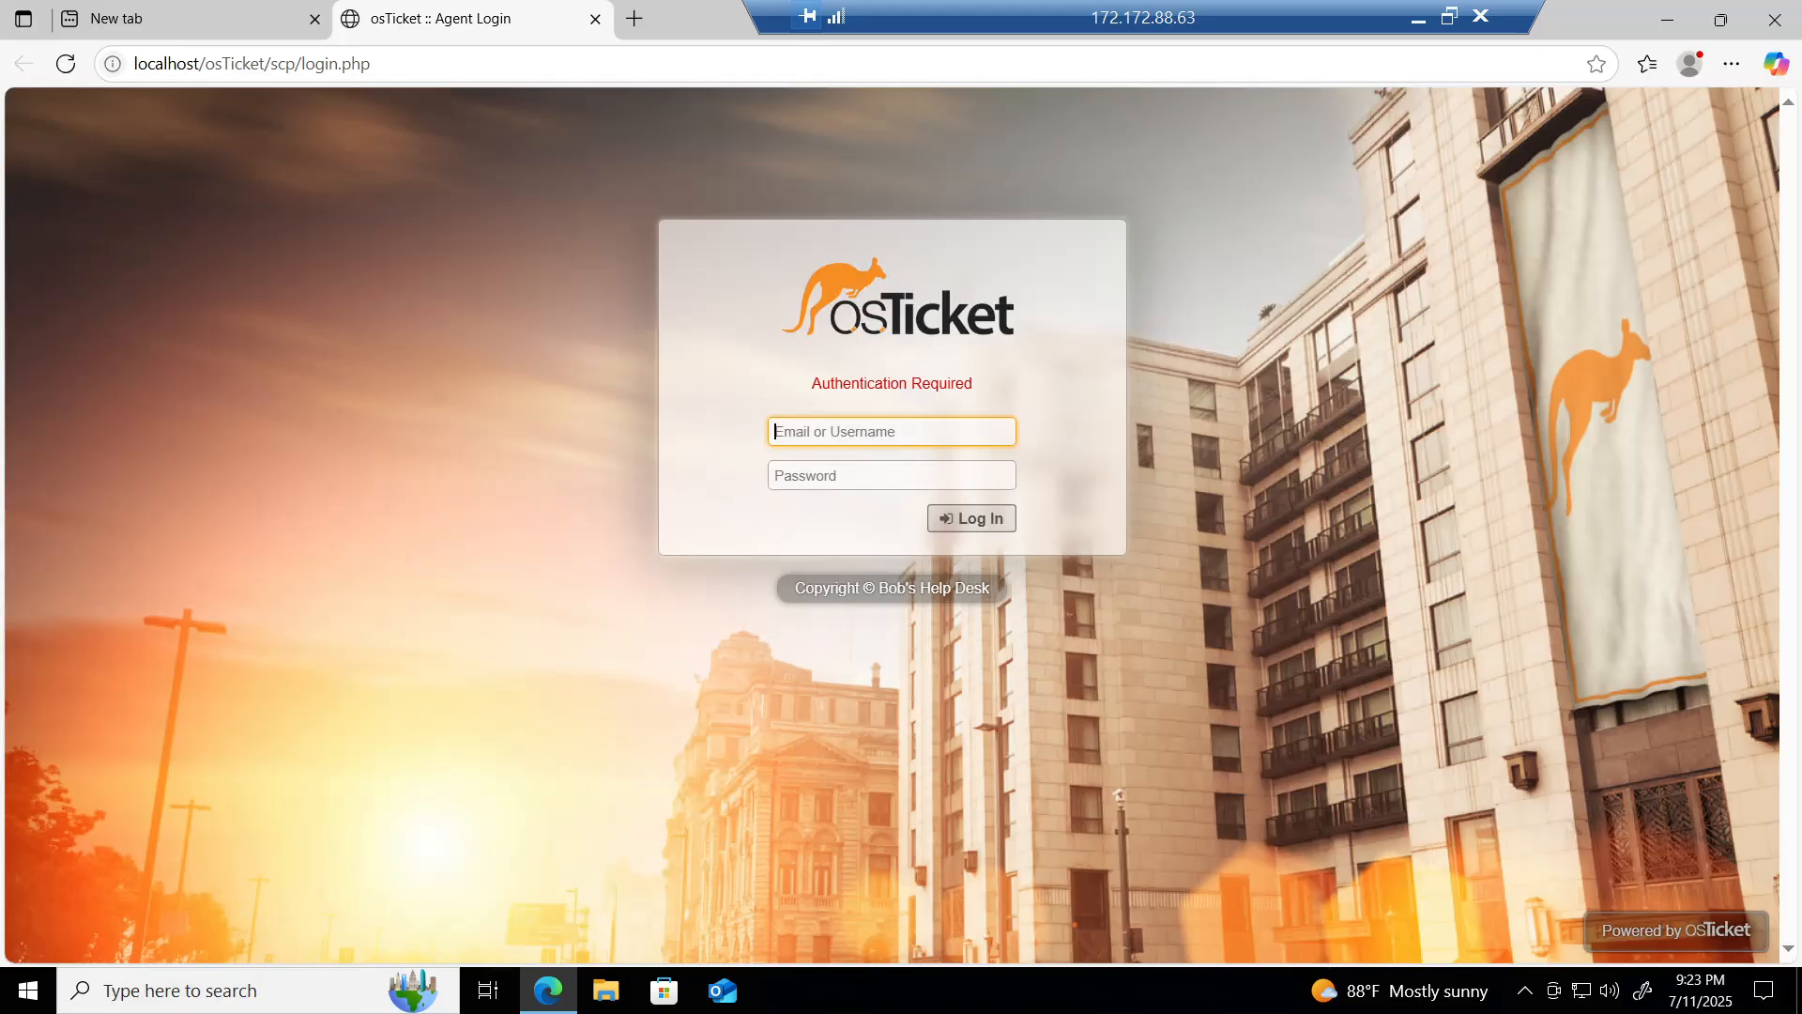
text(adminuser)
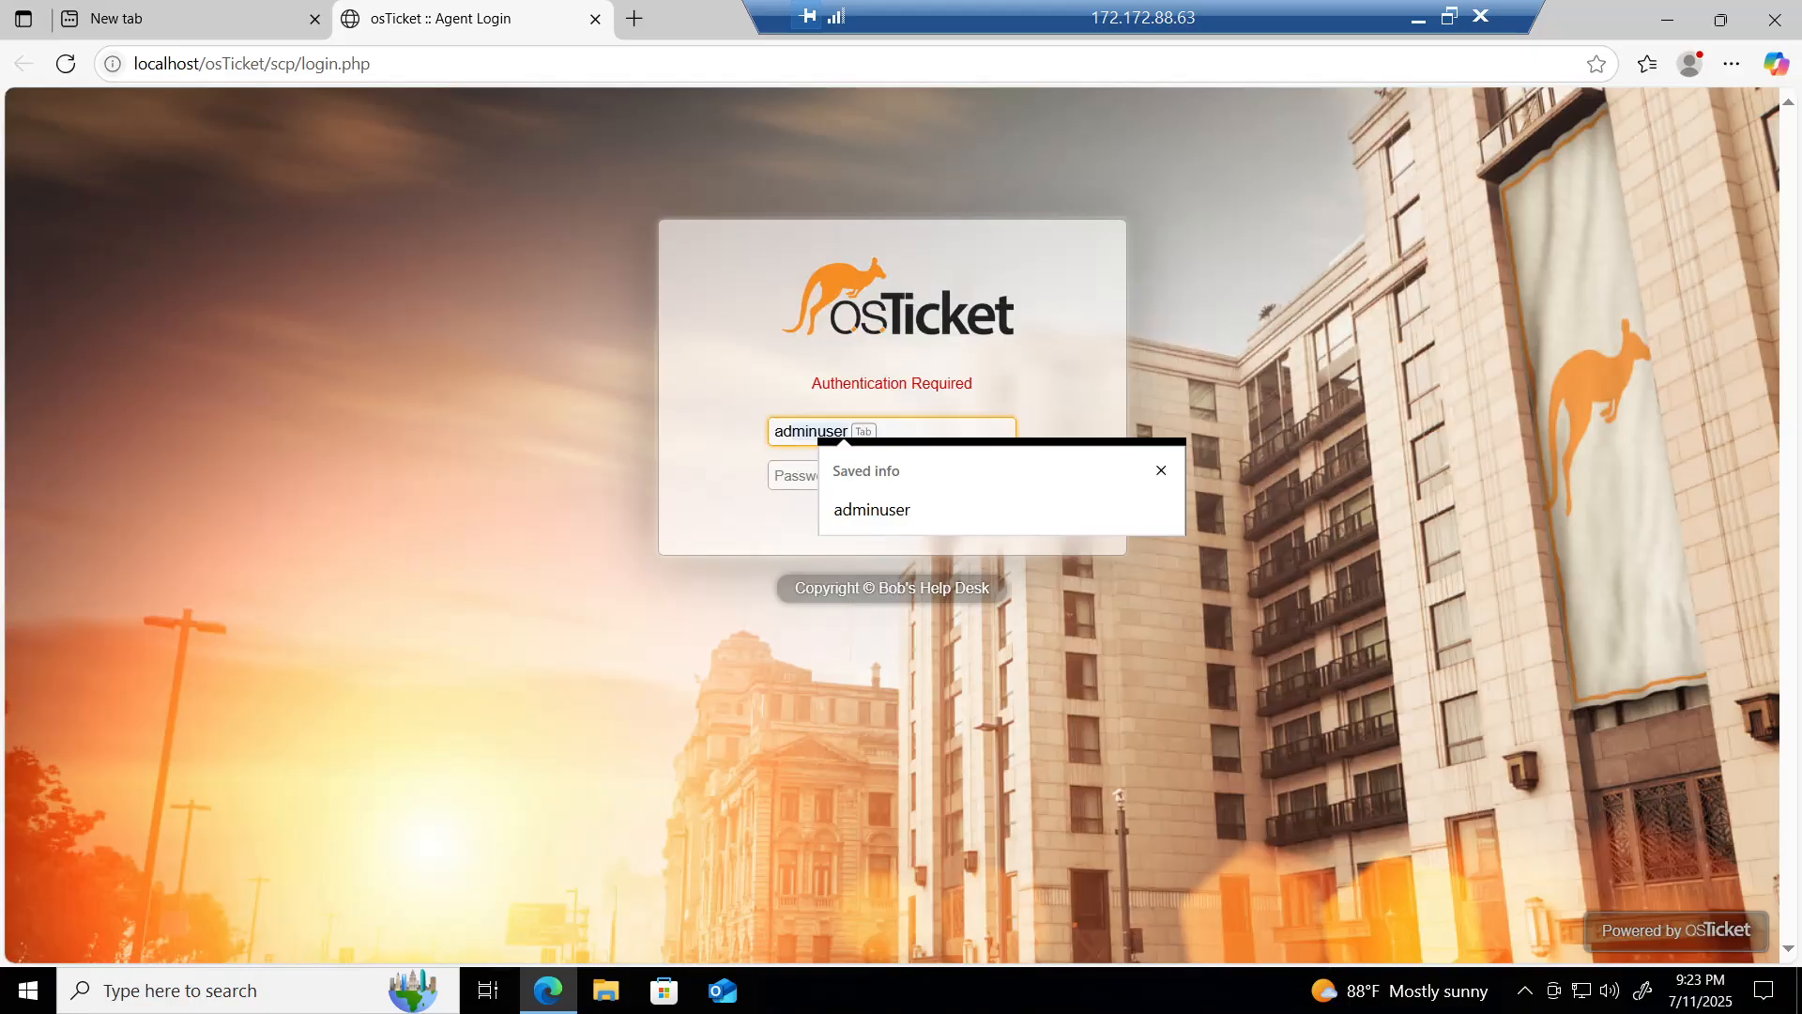
key(Tab)
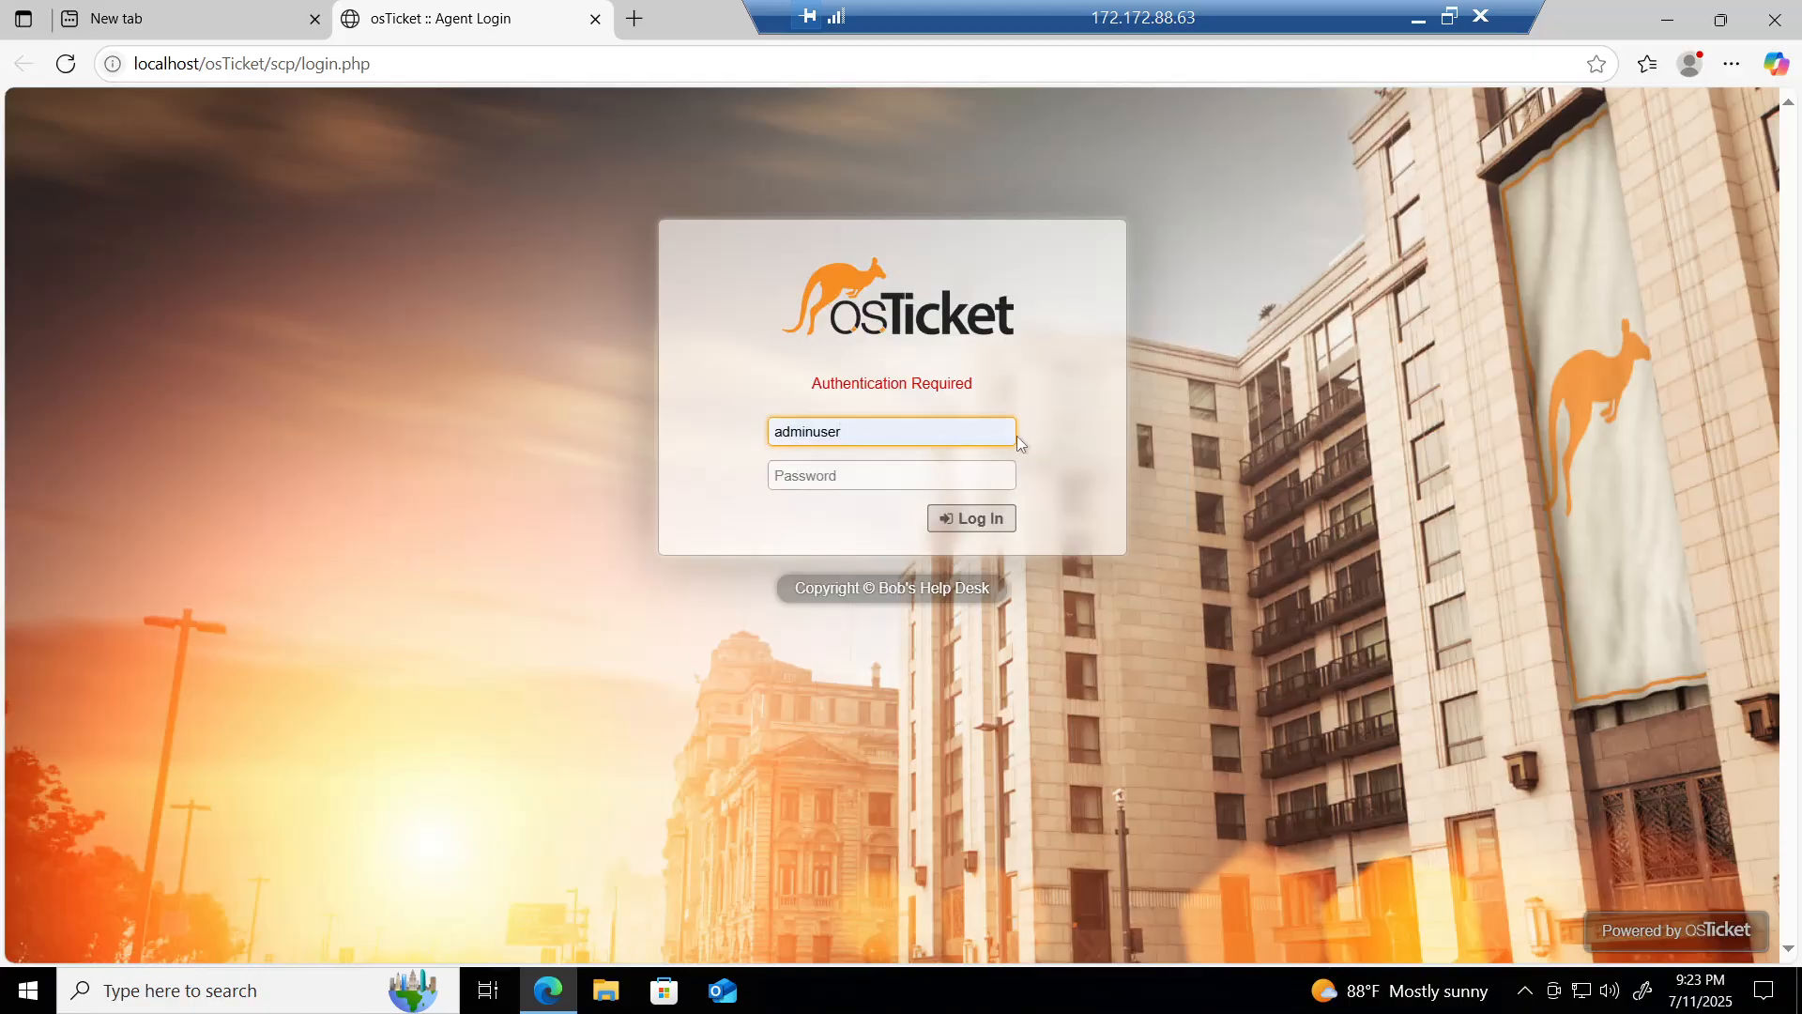
click(1419, 21)
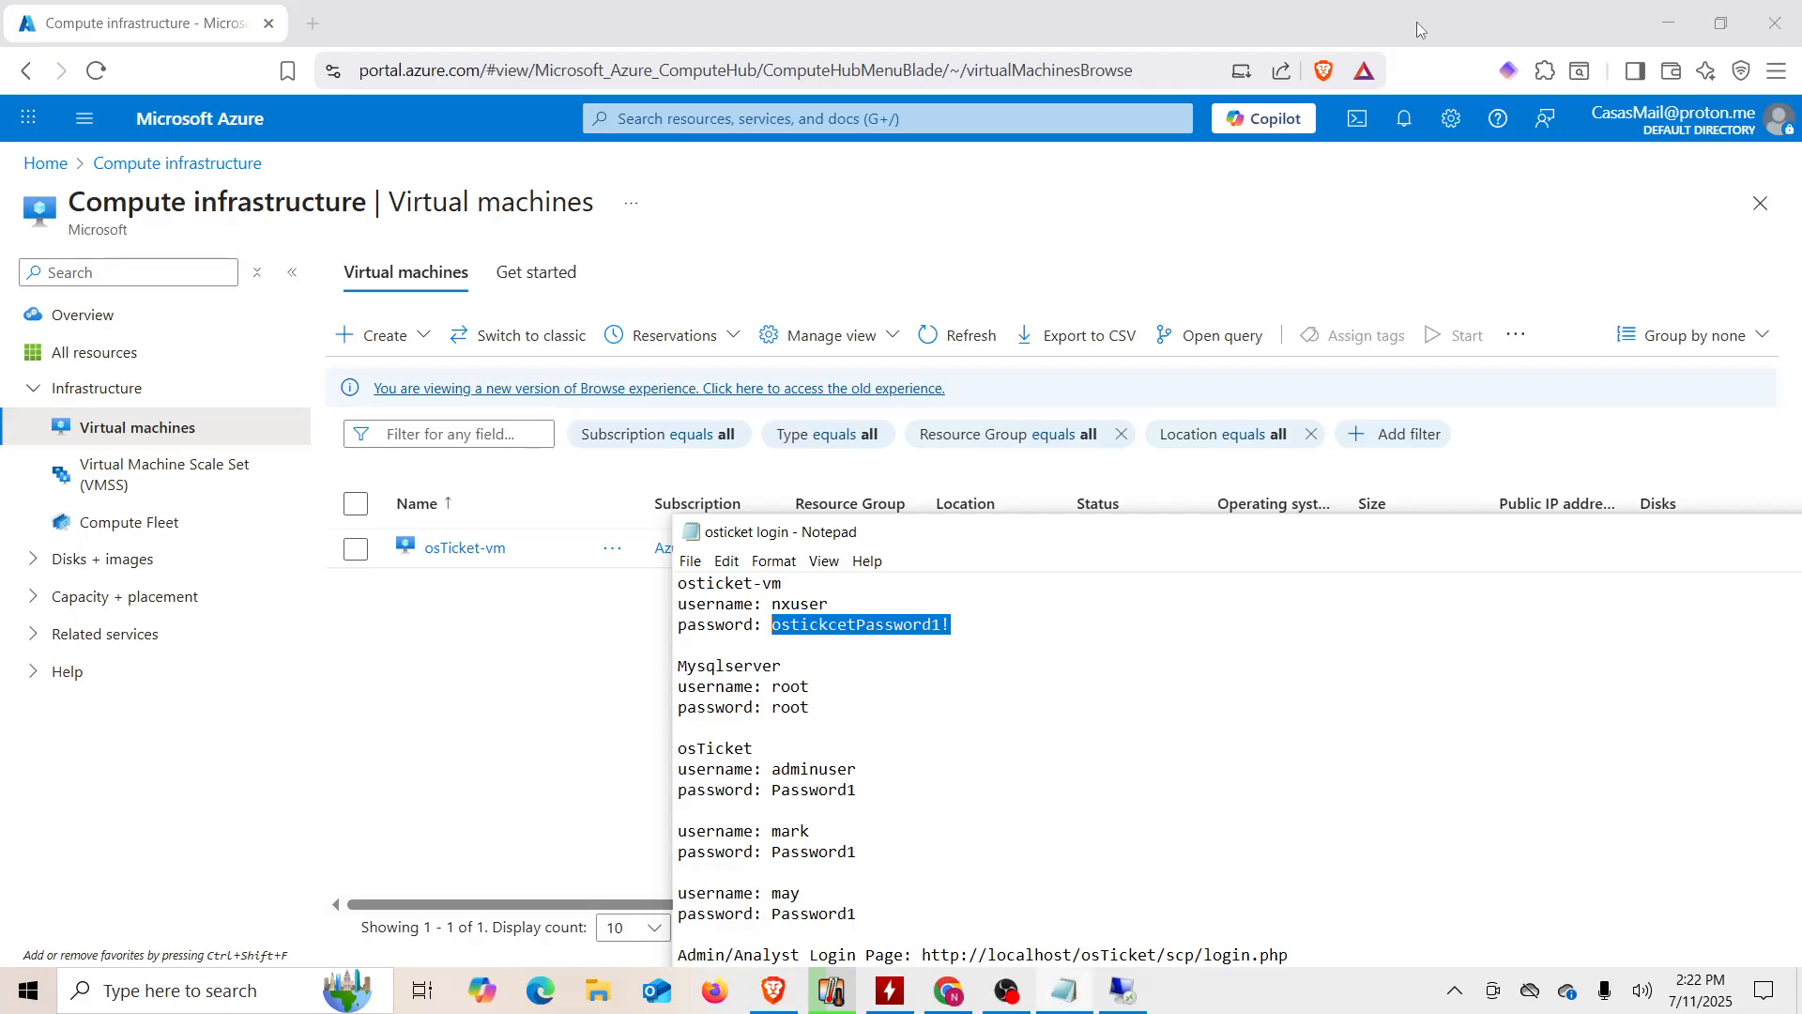
click(972, 751)
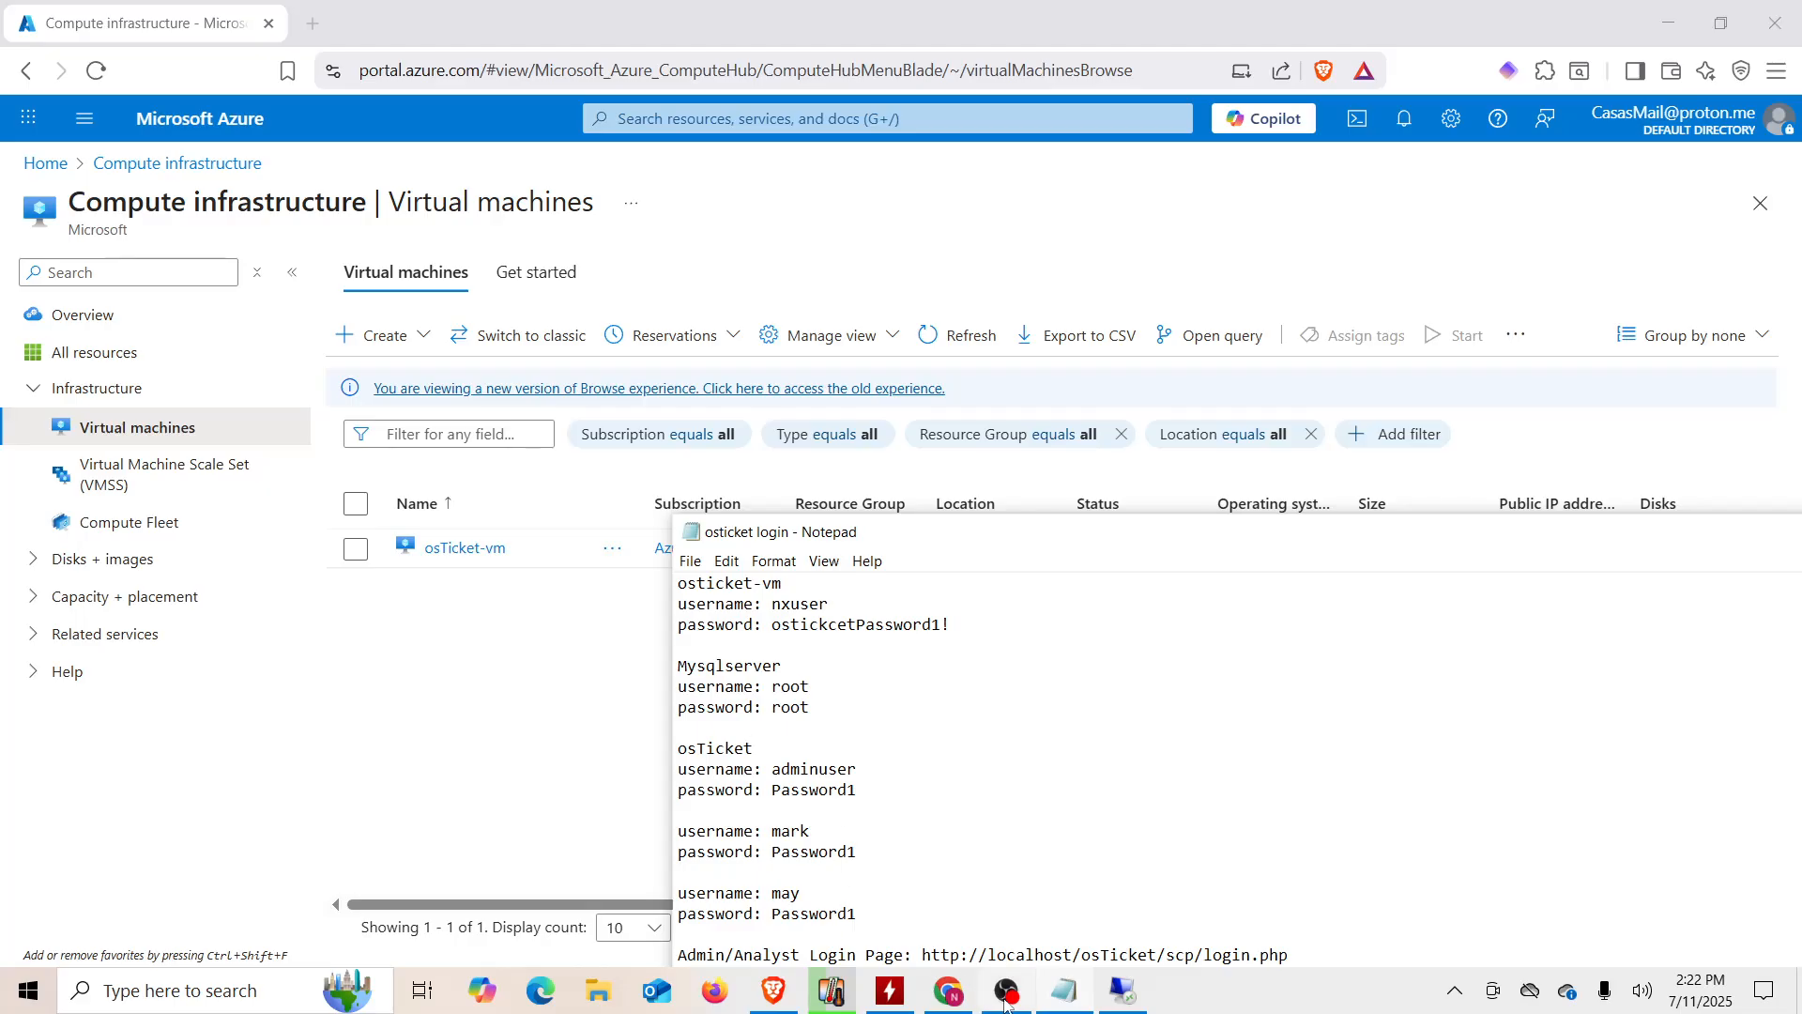
click(1108, 1003)
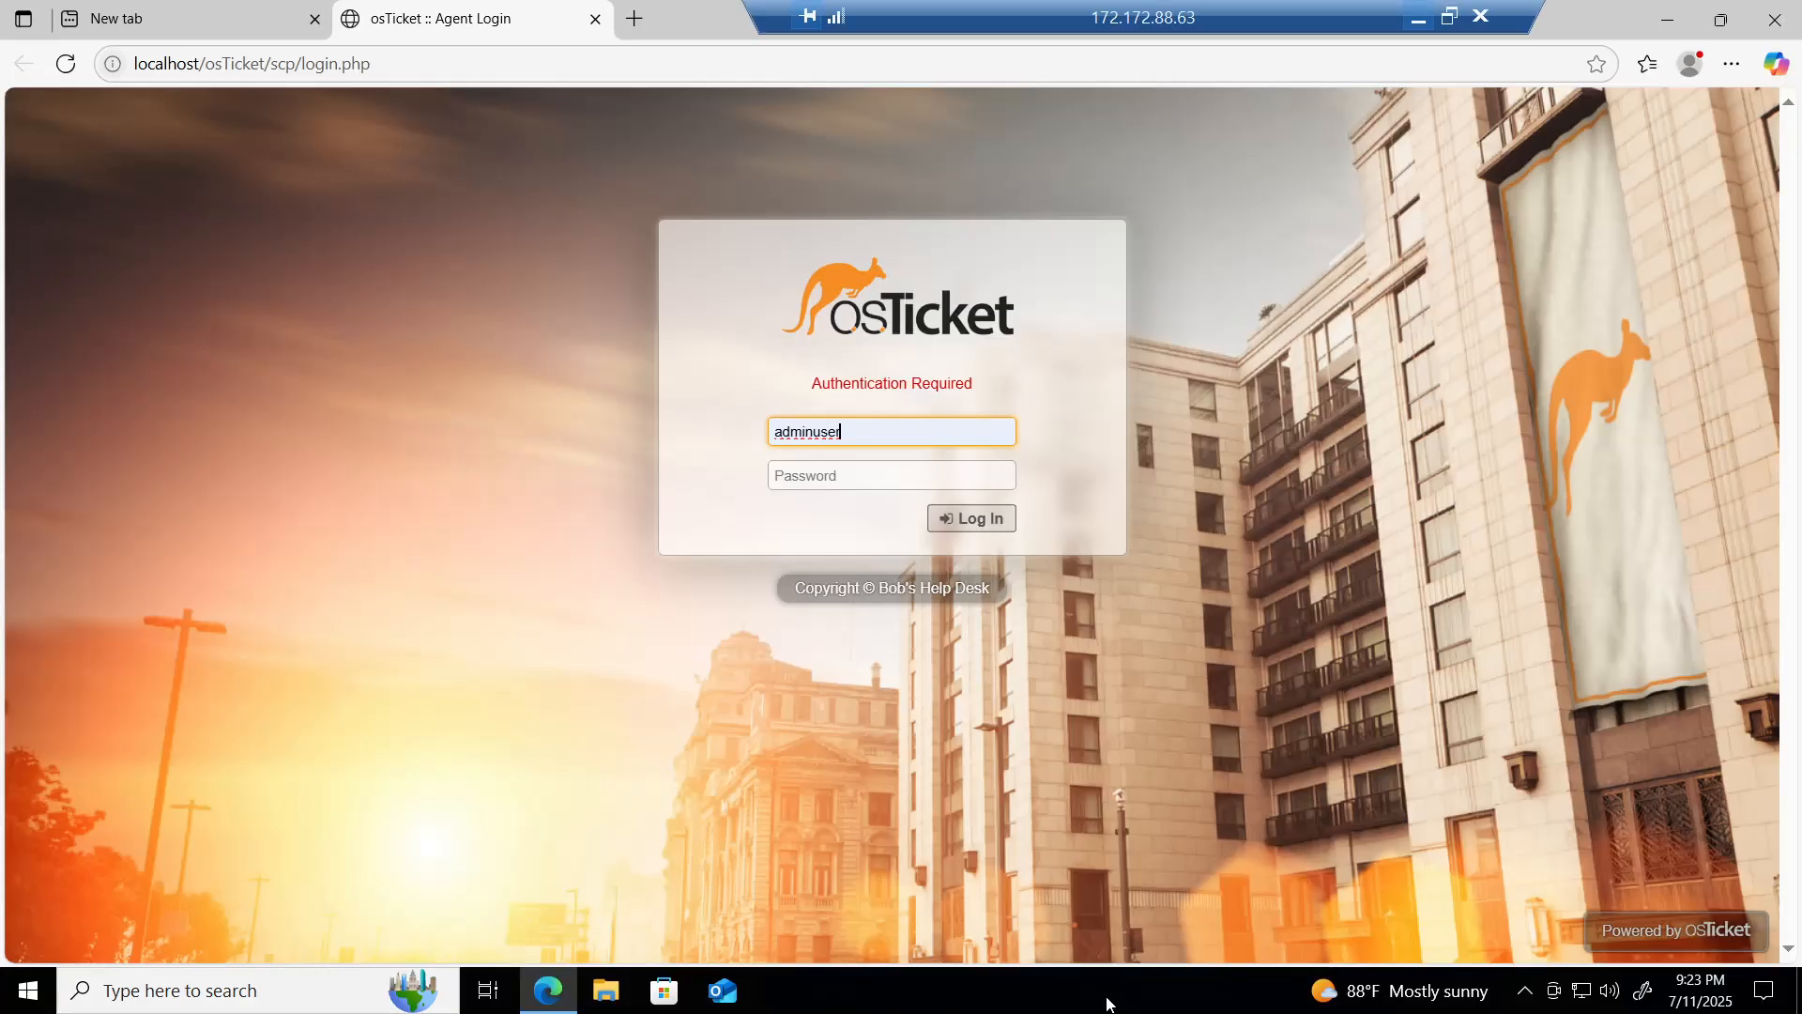
click(815, 480)
text(p)
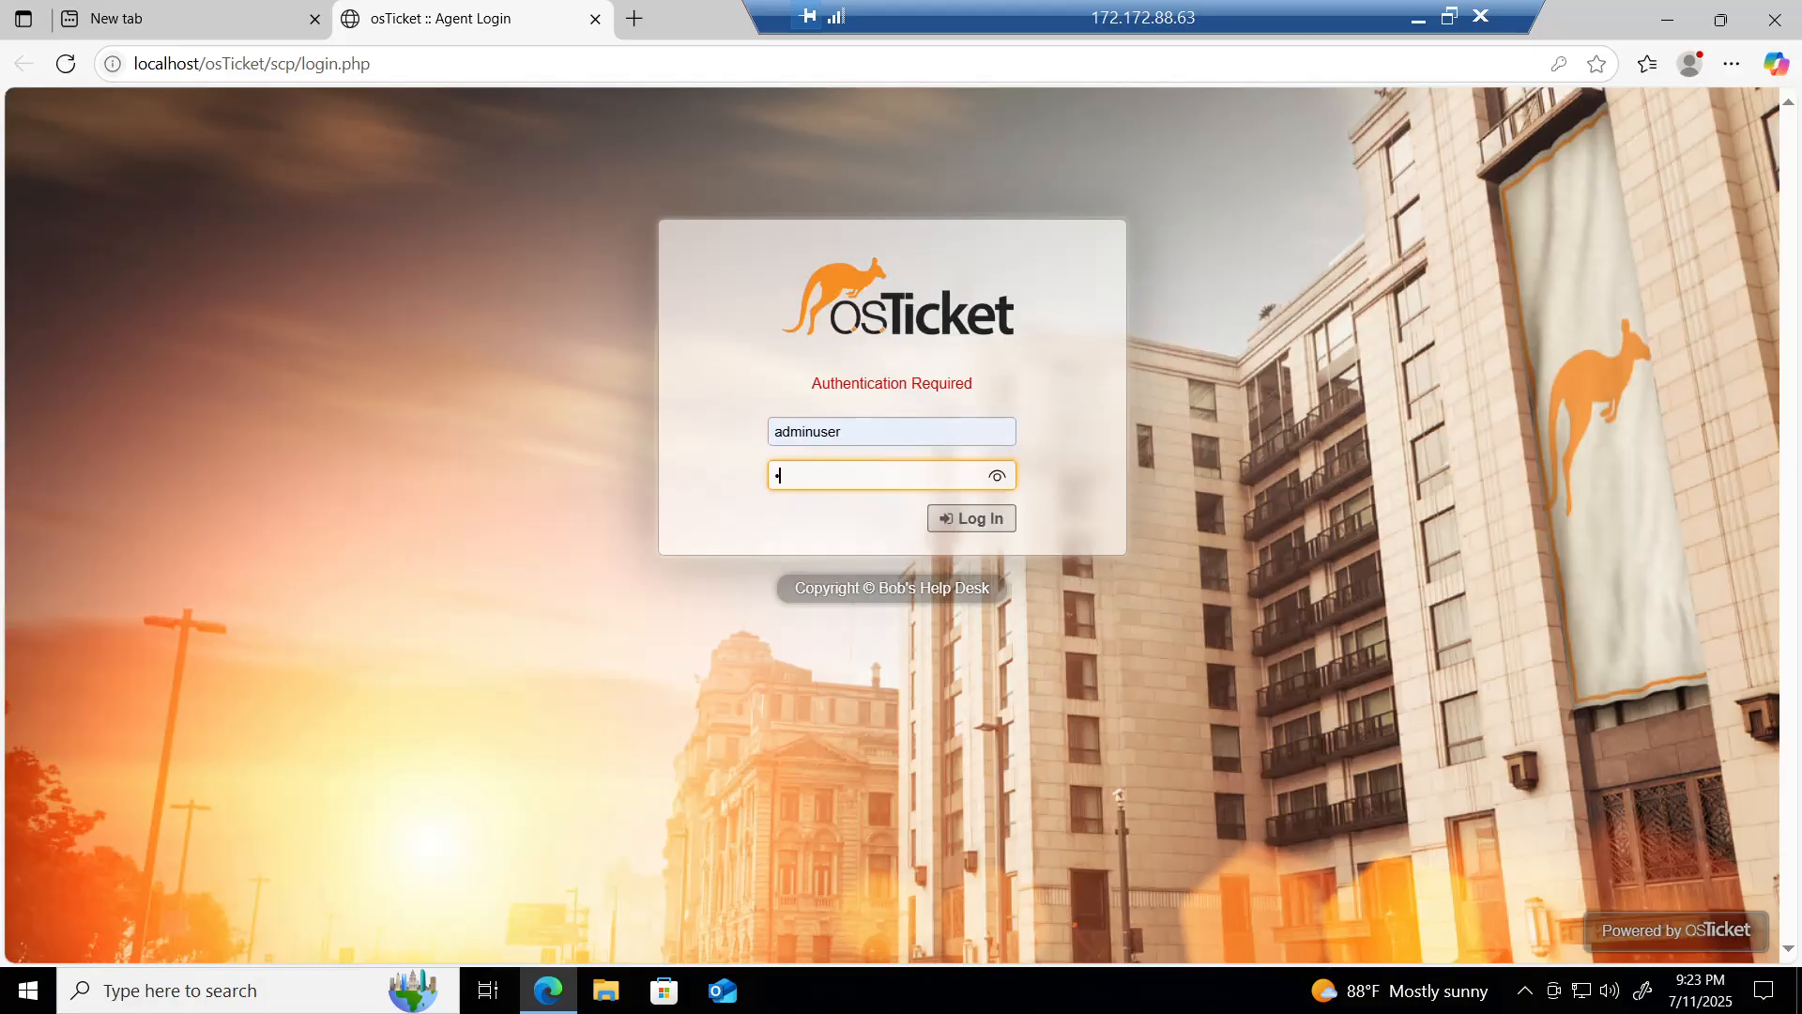
text(••••••••)
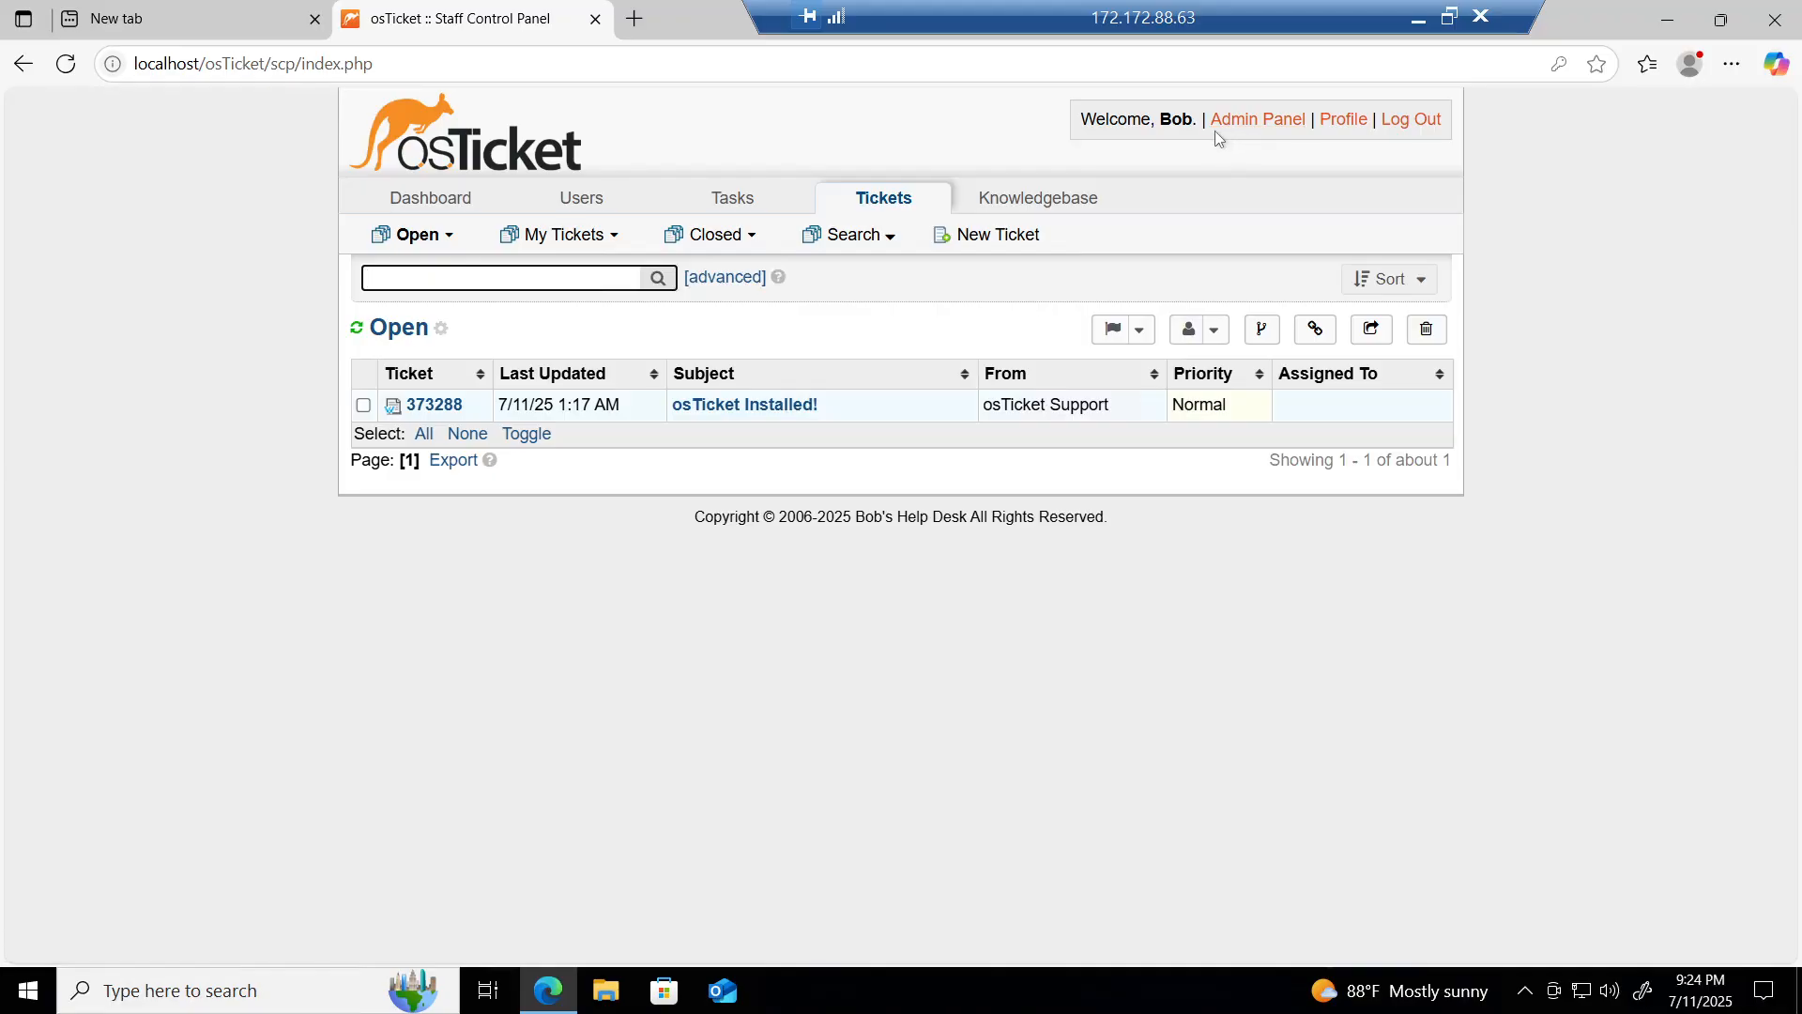
Step: Go to Admin Panel > Agents > Departments
click(1259, 129)
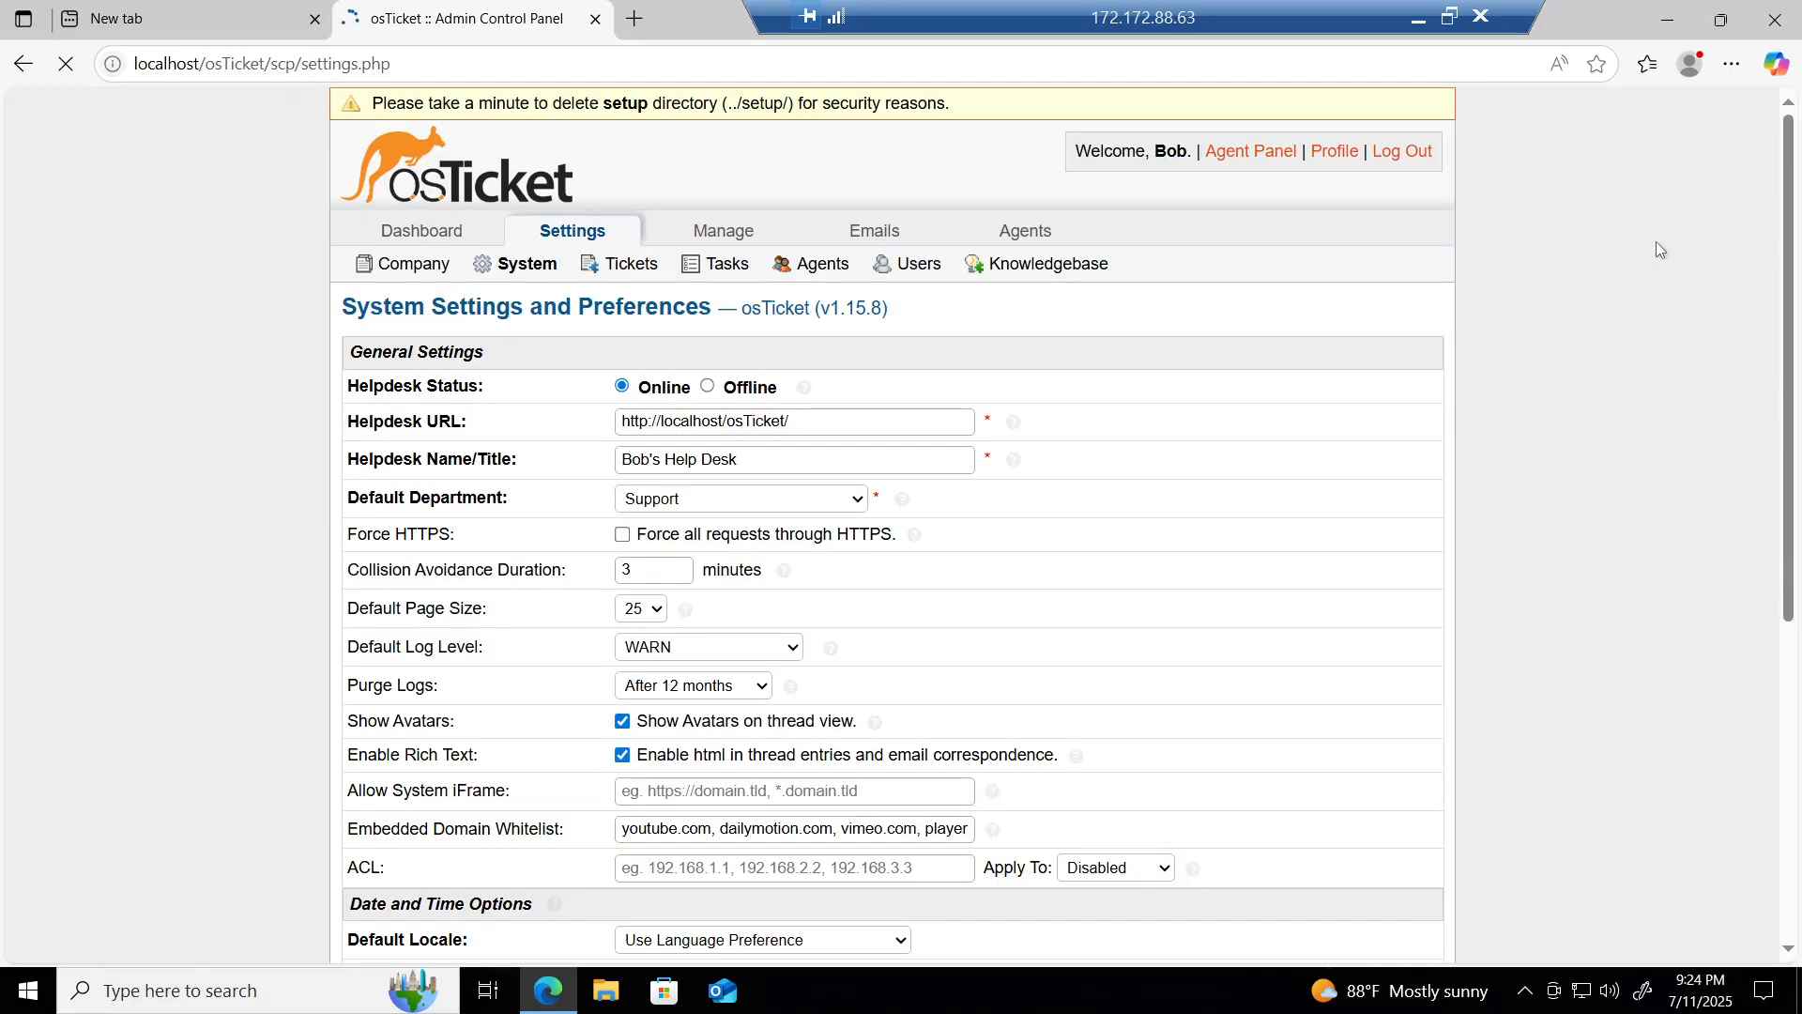
mouse_move(1024, 250)
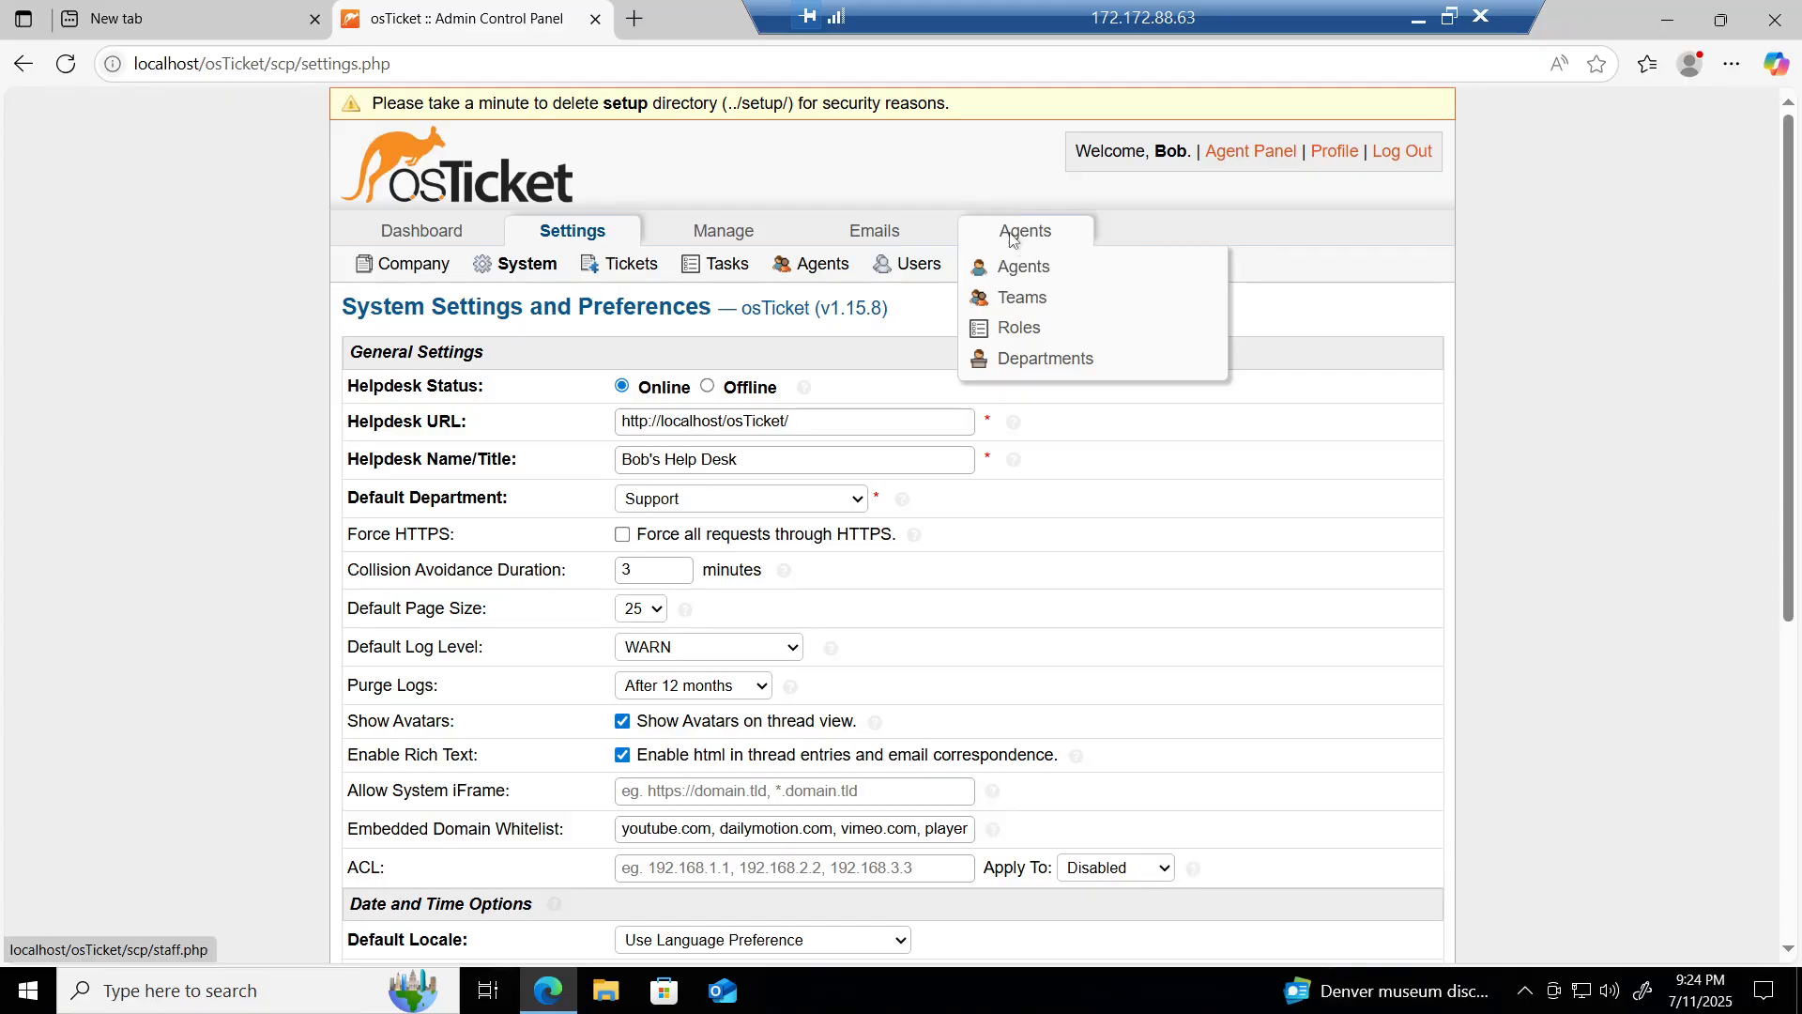
click(1011, 236)
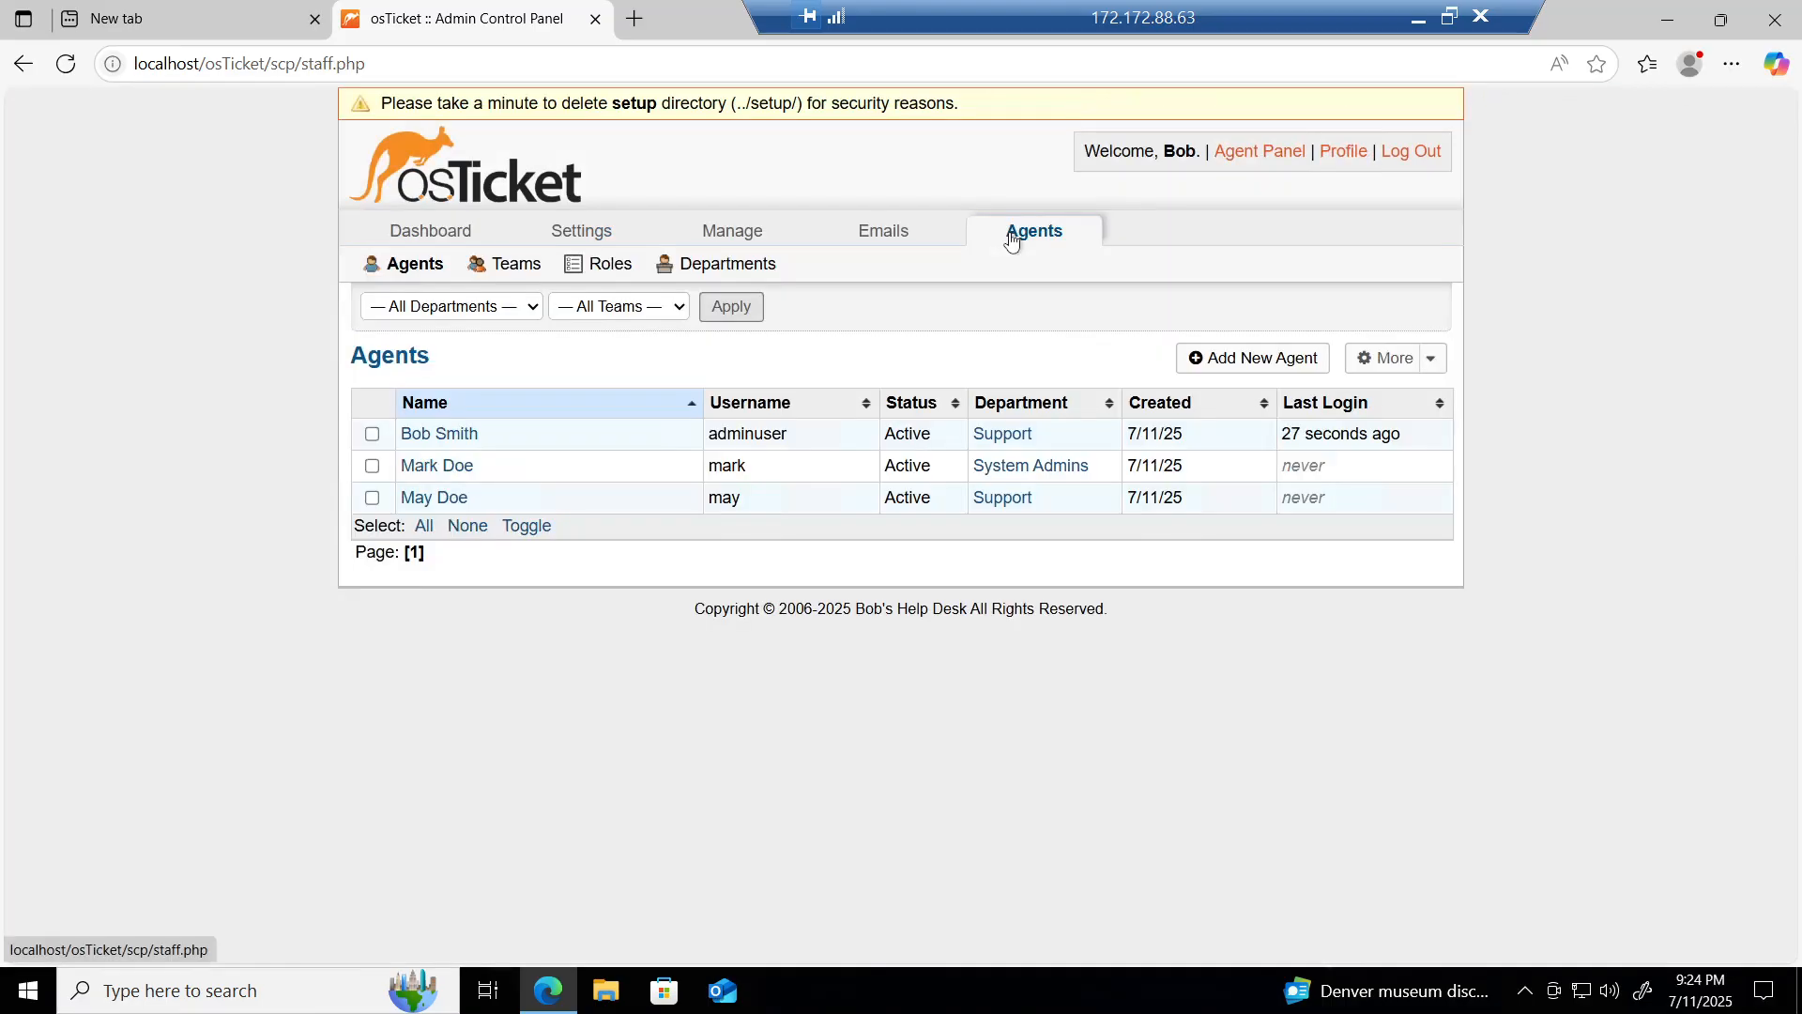
click(717, 267)
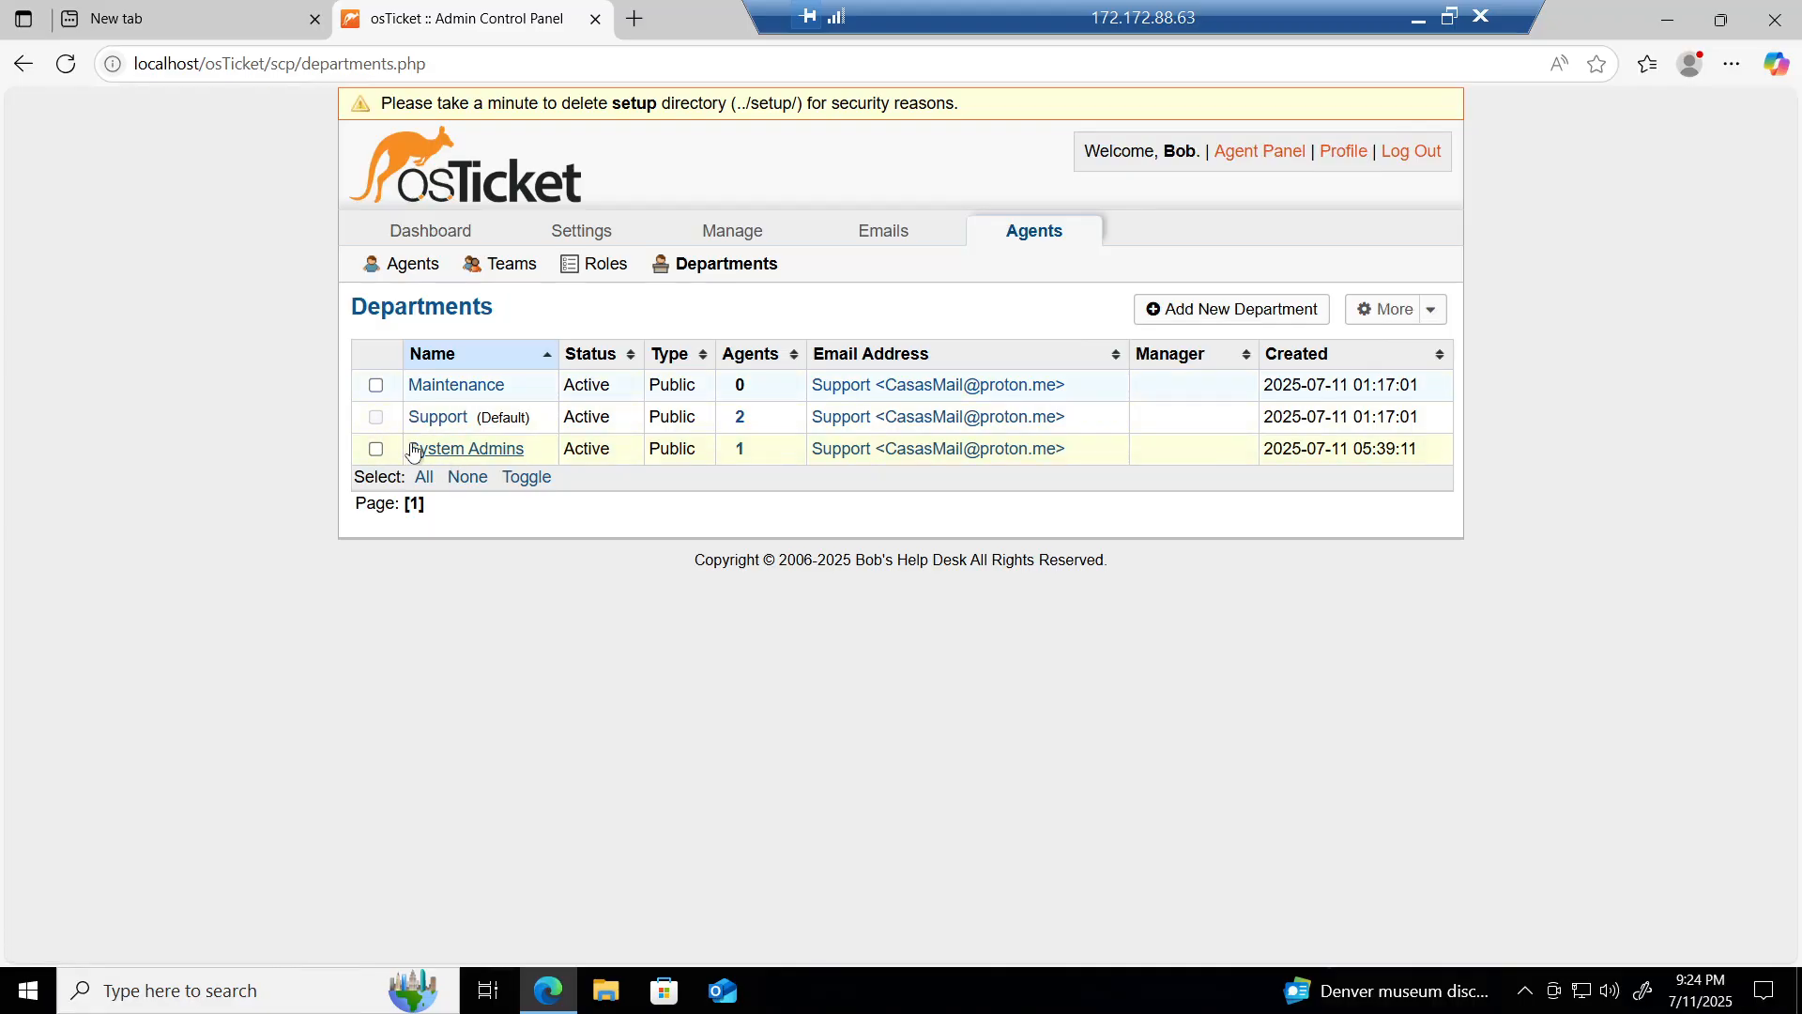
Step: Delete the Maintenance department via More > Delete, then log out
click(376, 388)
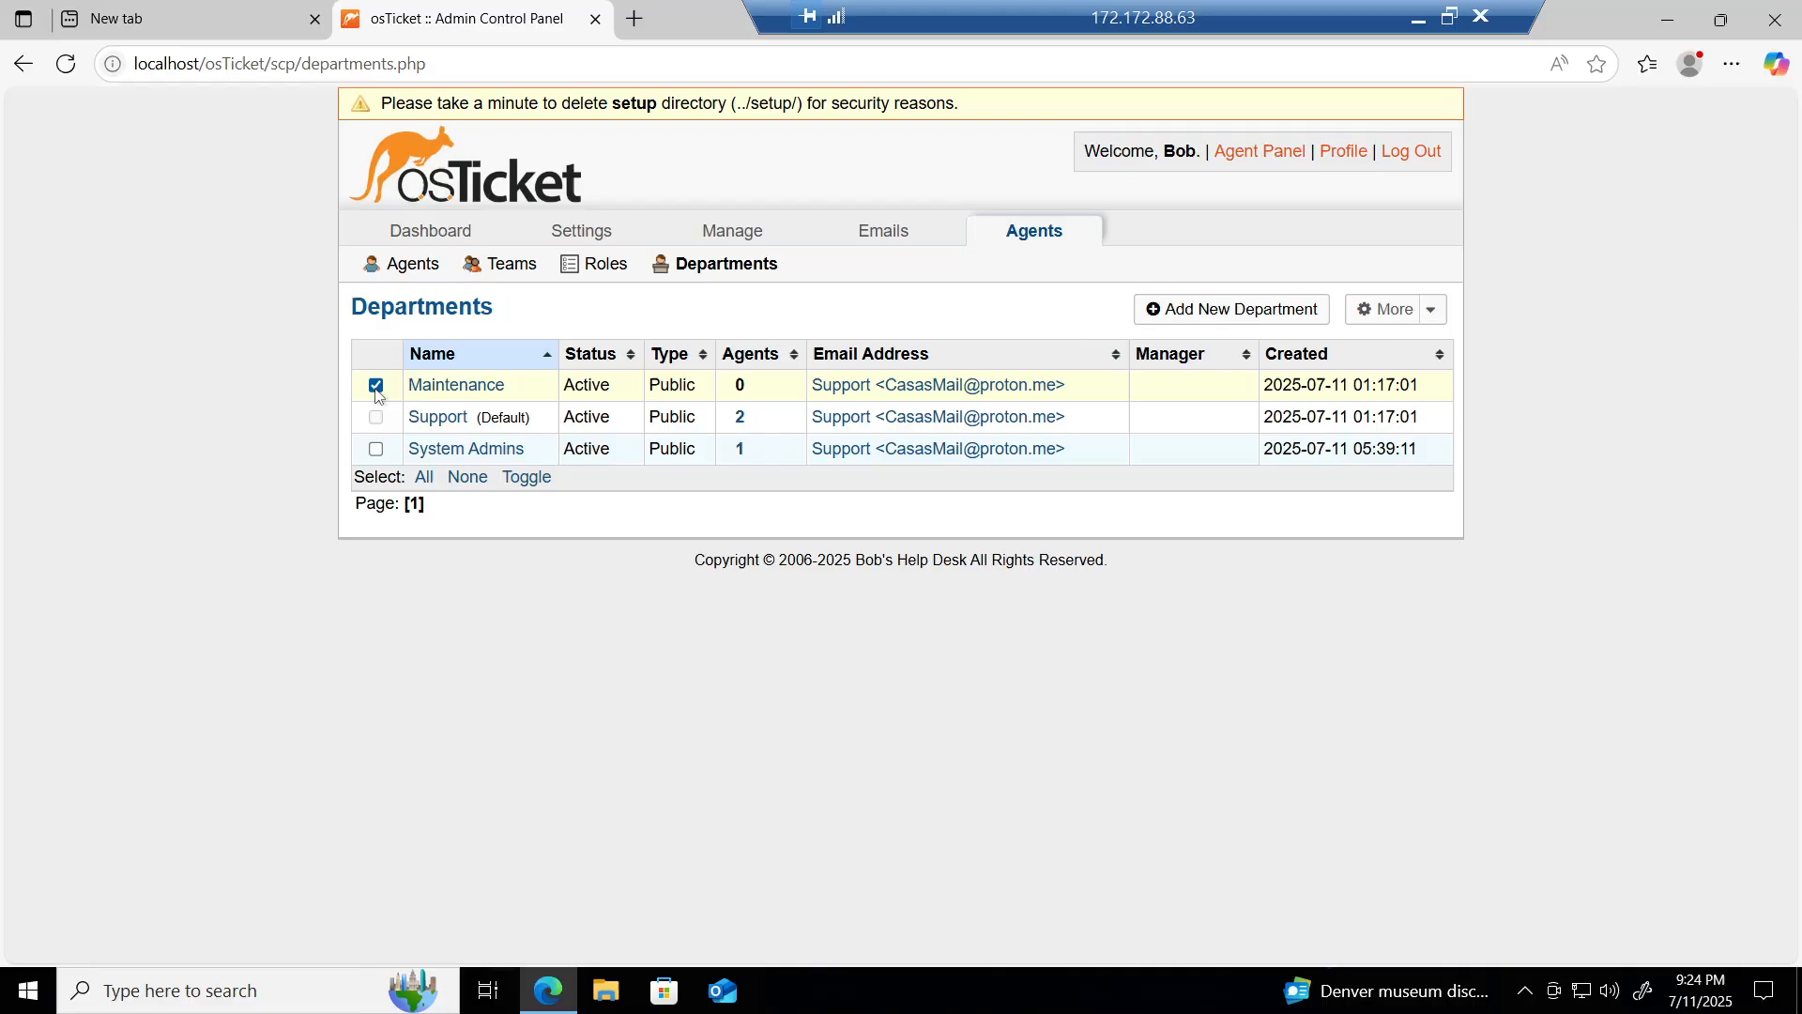
click(1398, 319)
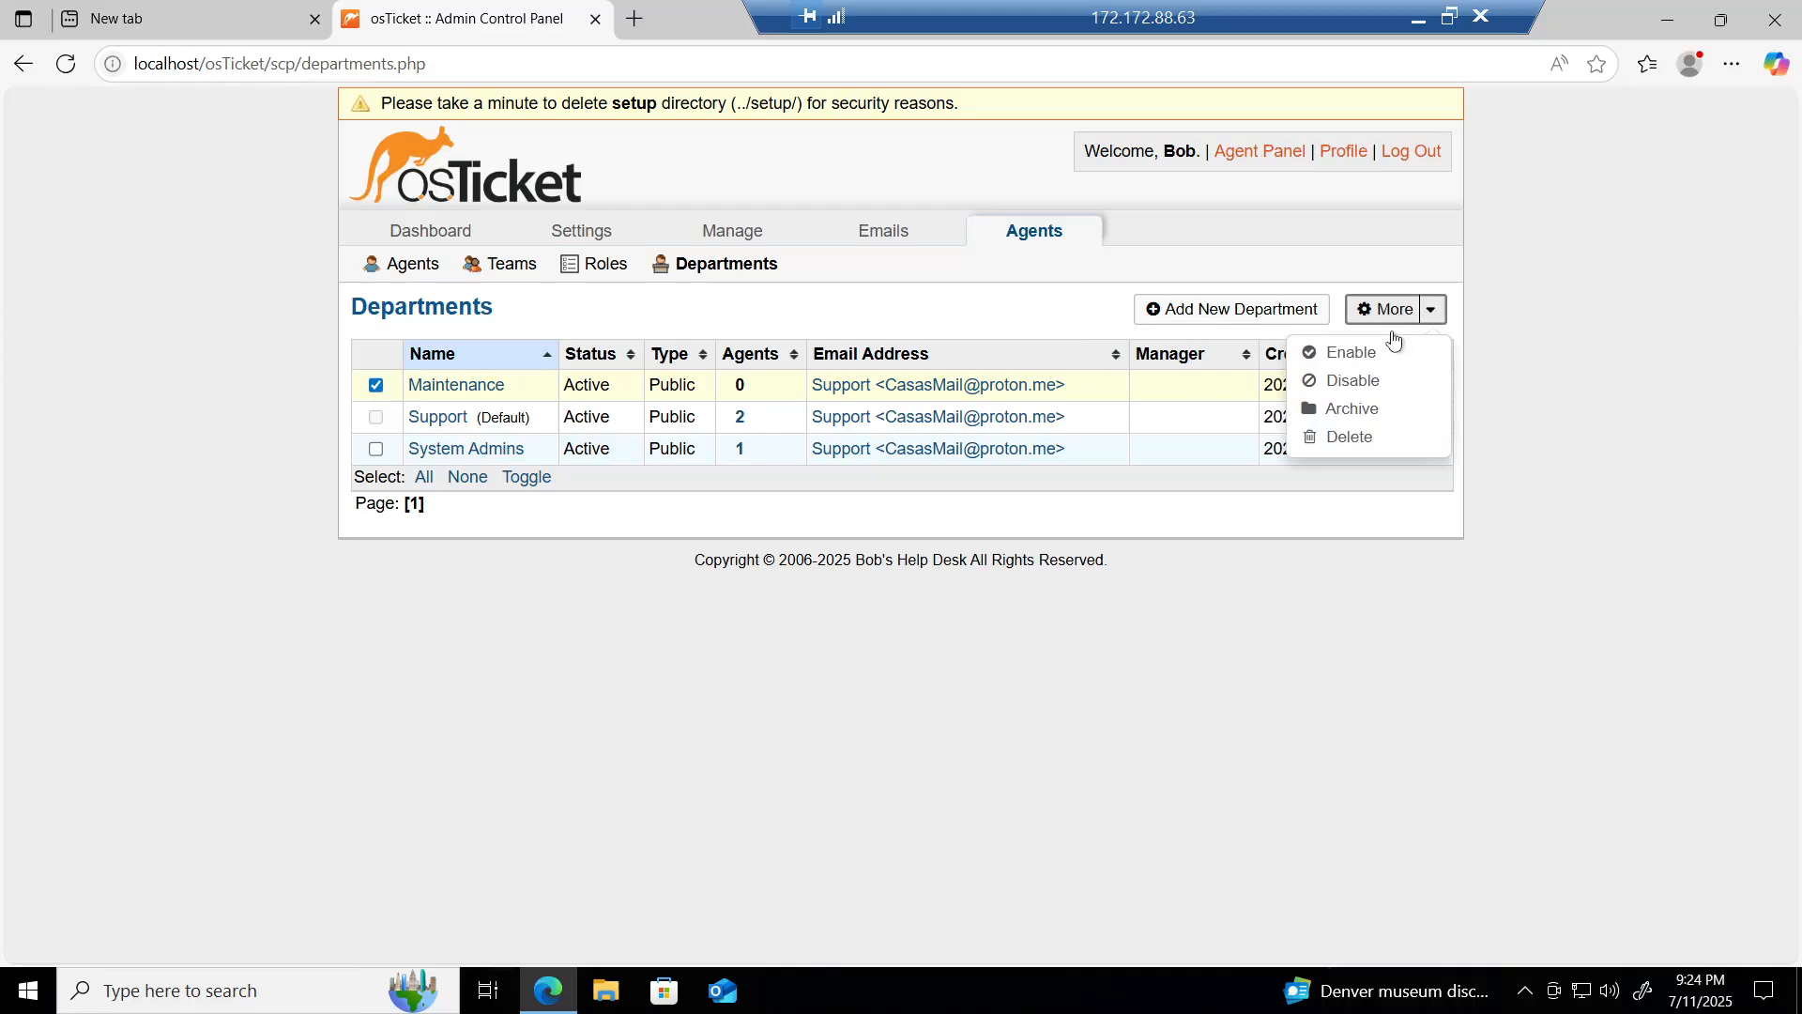
click(1363, 440)
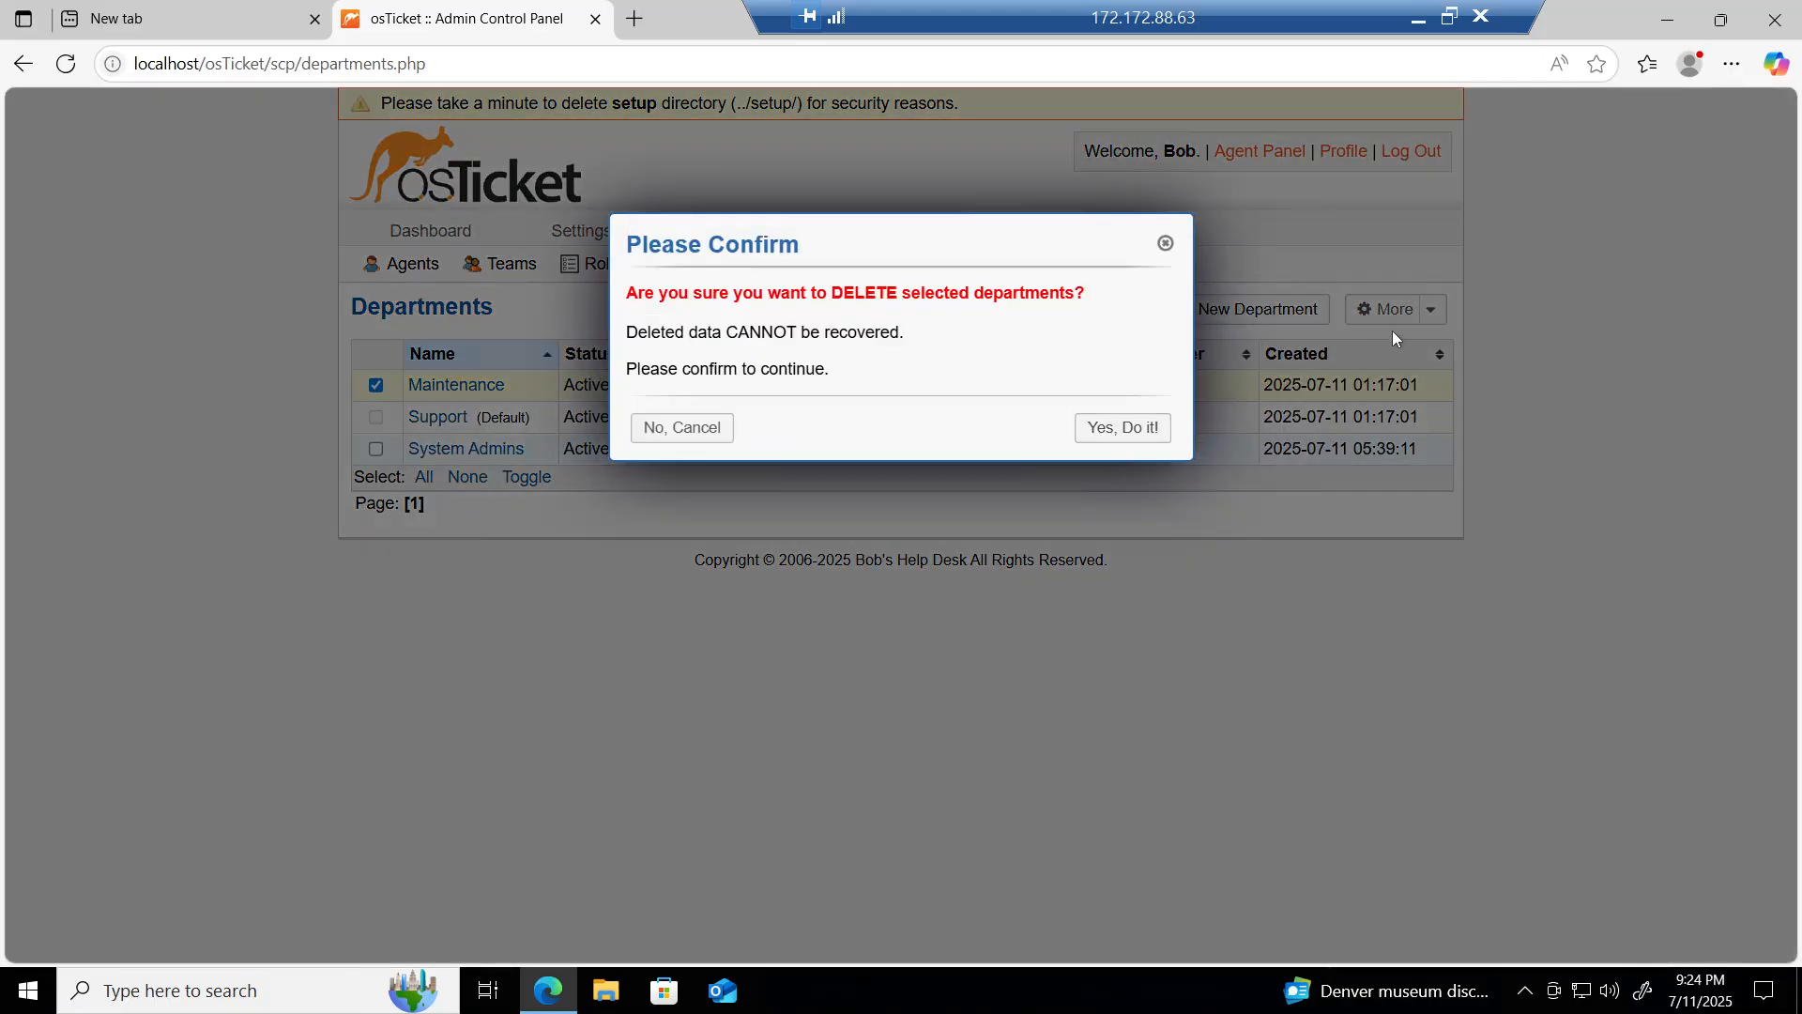
click(1119, 428)
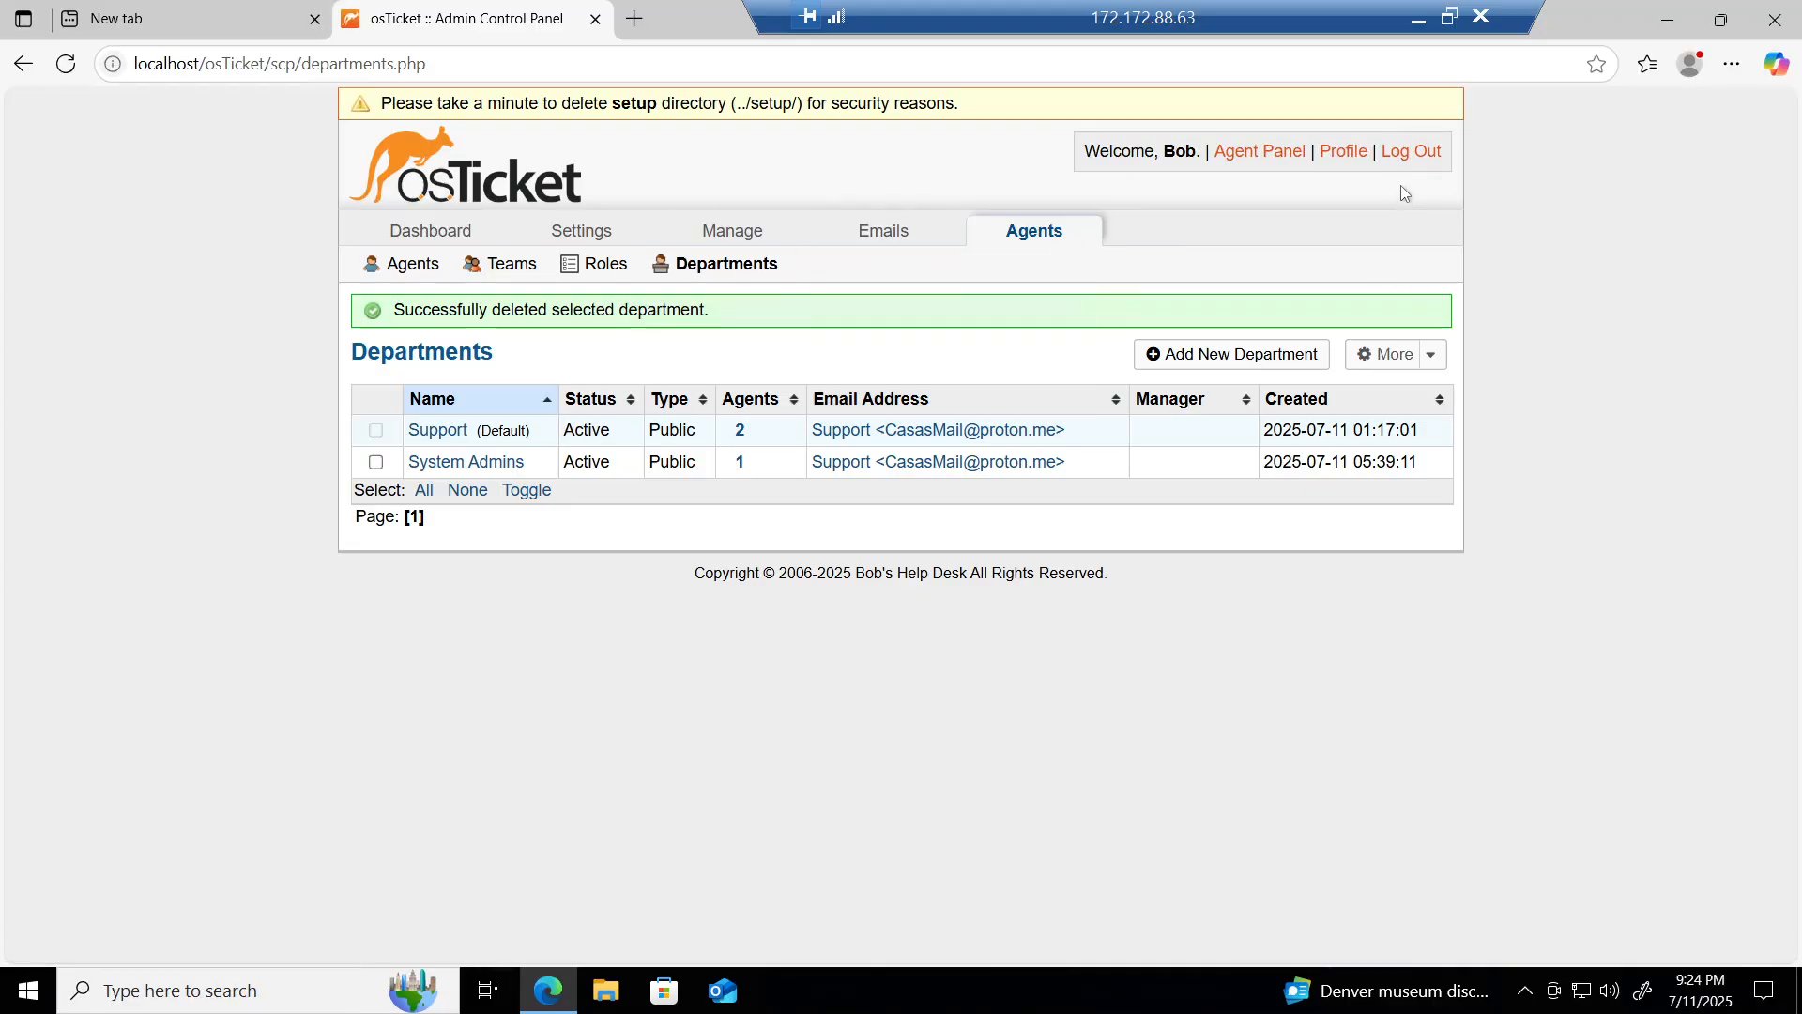
click(1416, 153)
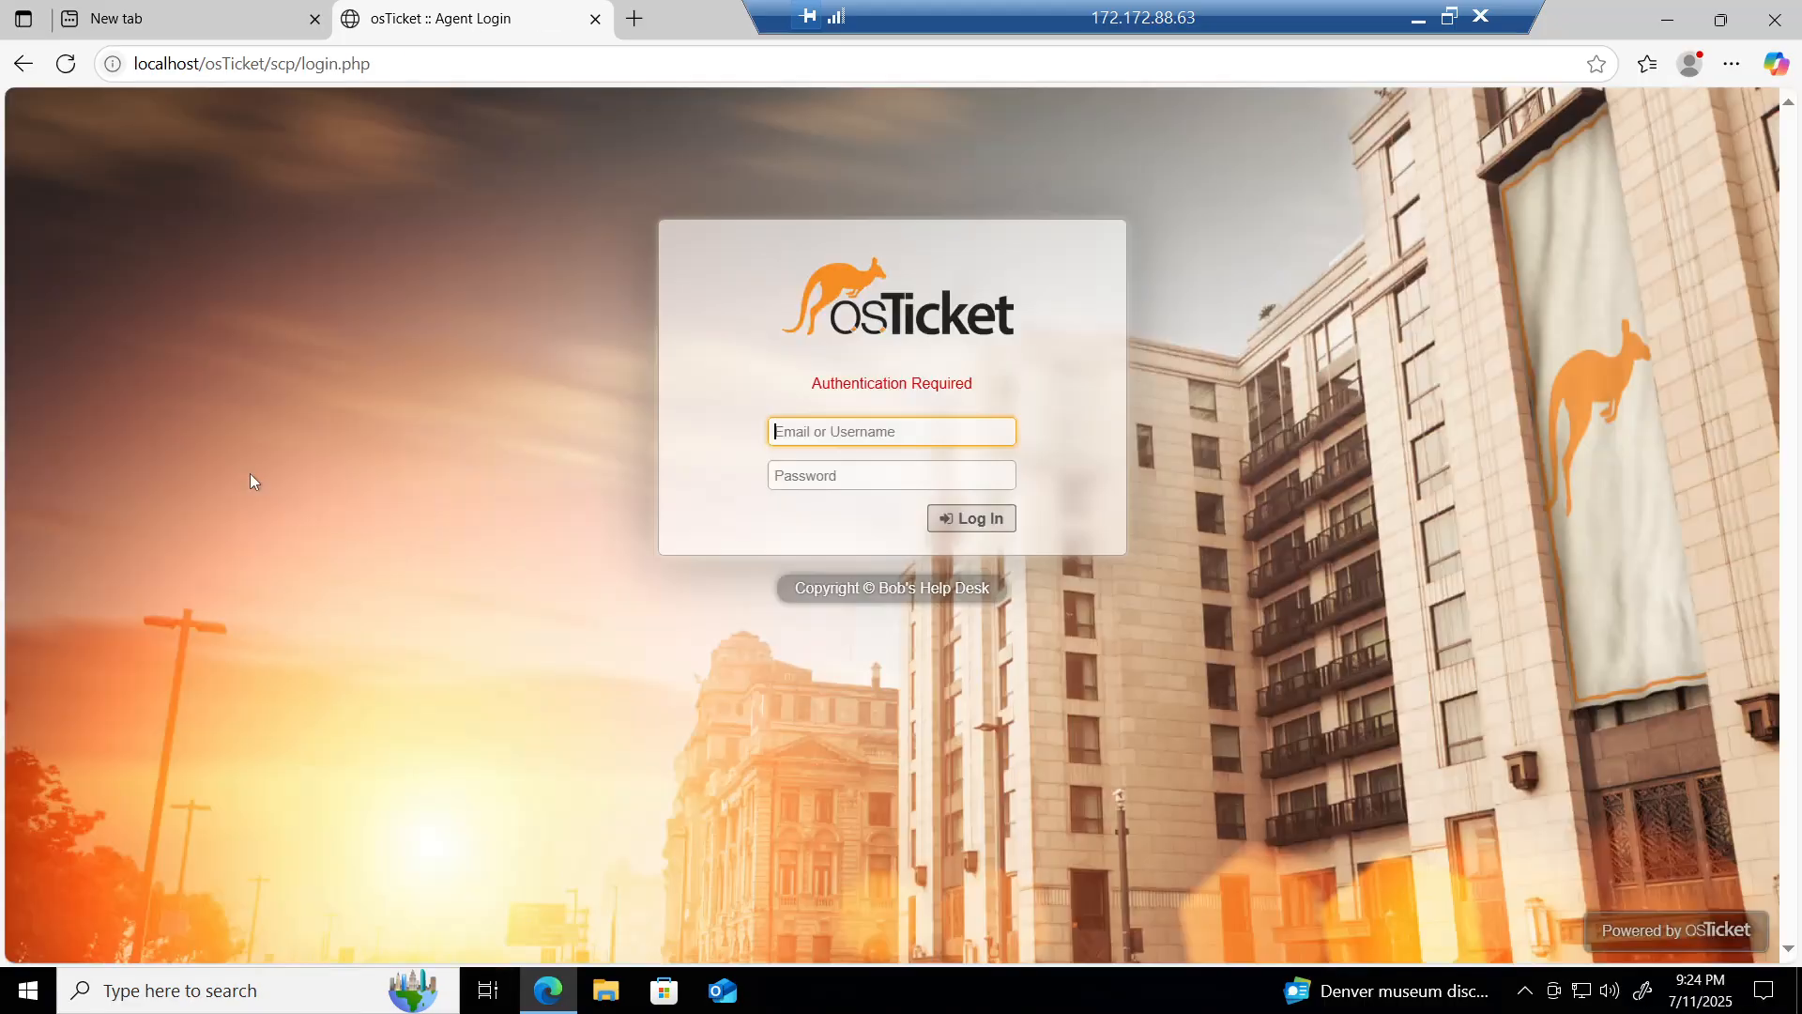
Step: Copy the end-user osTicket URL from the login notes on the local desktop
click(205, 10)
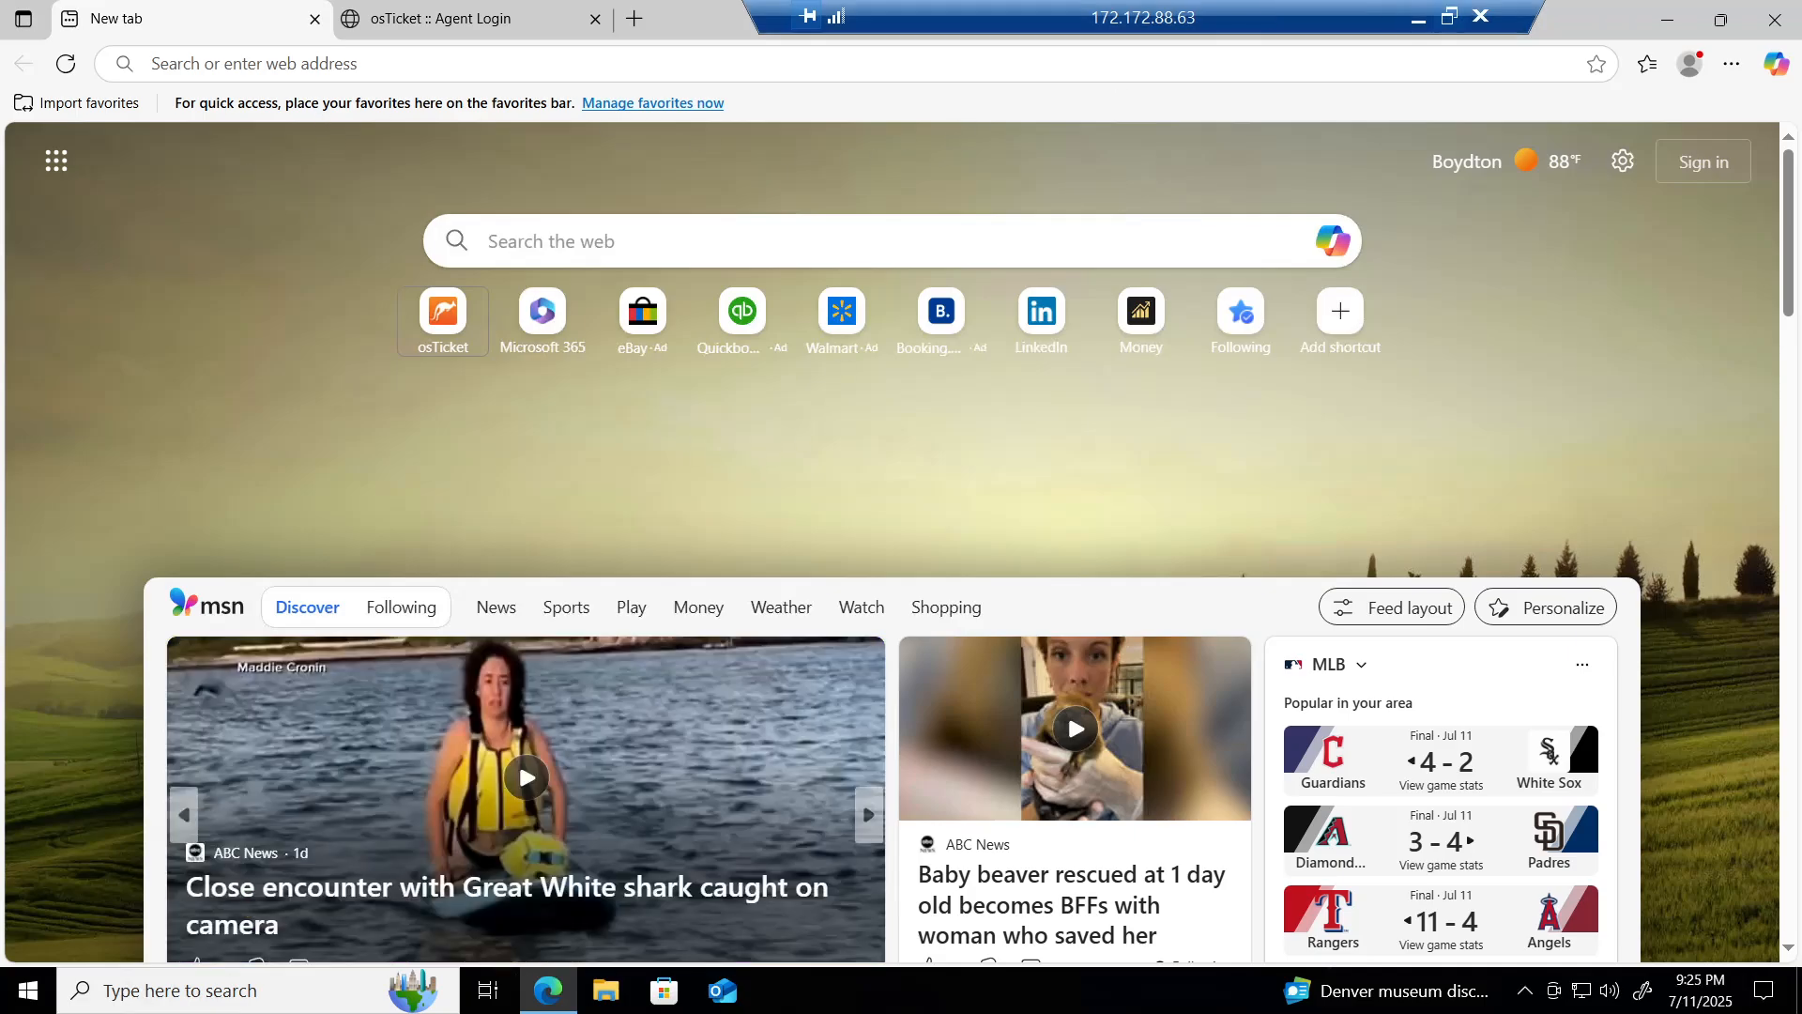
click(1421, 18)
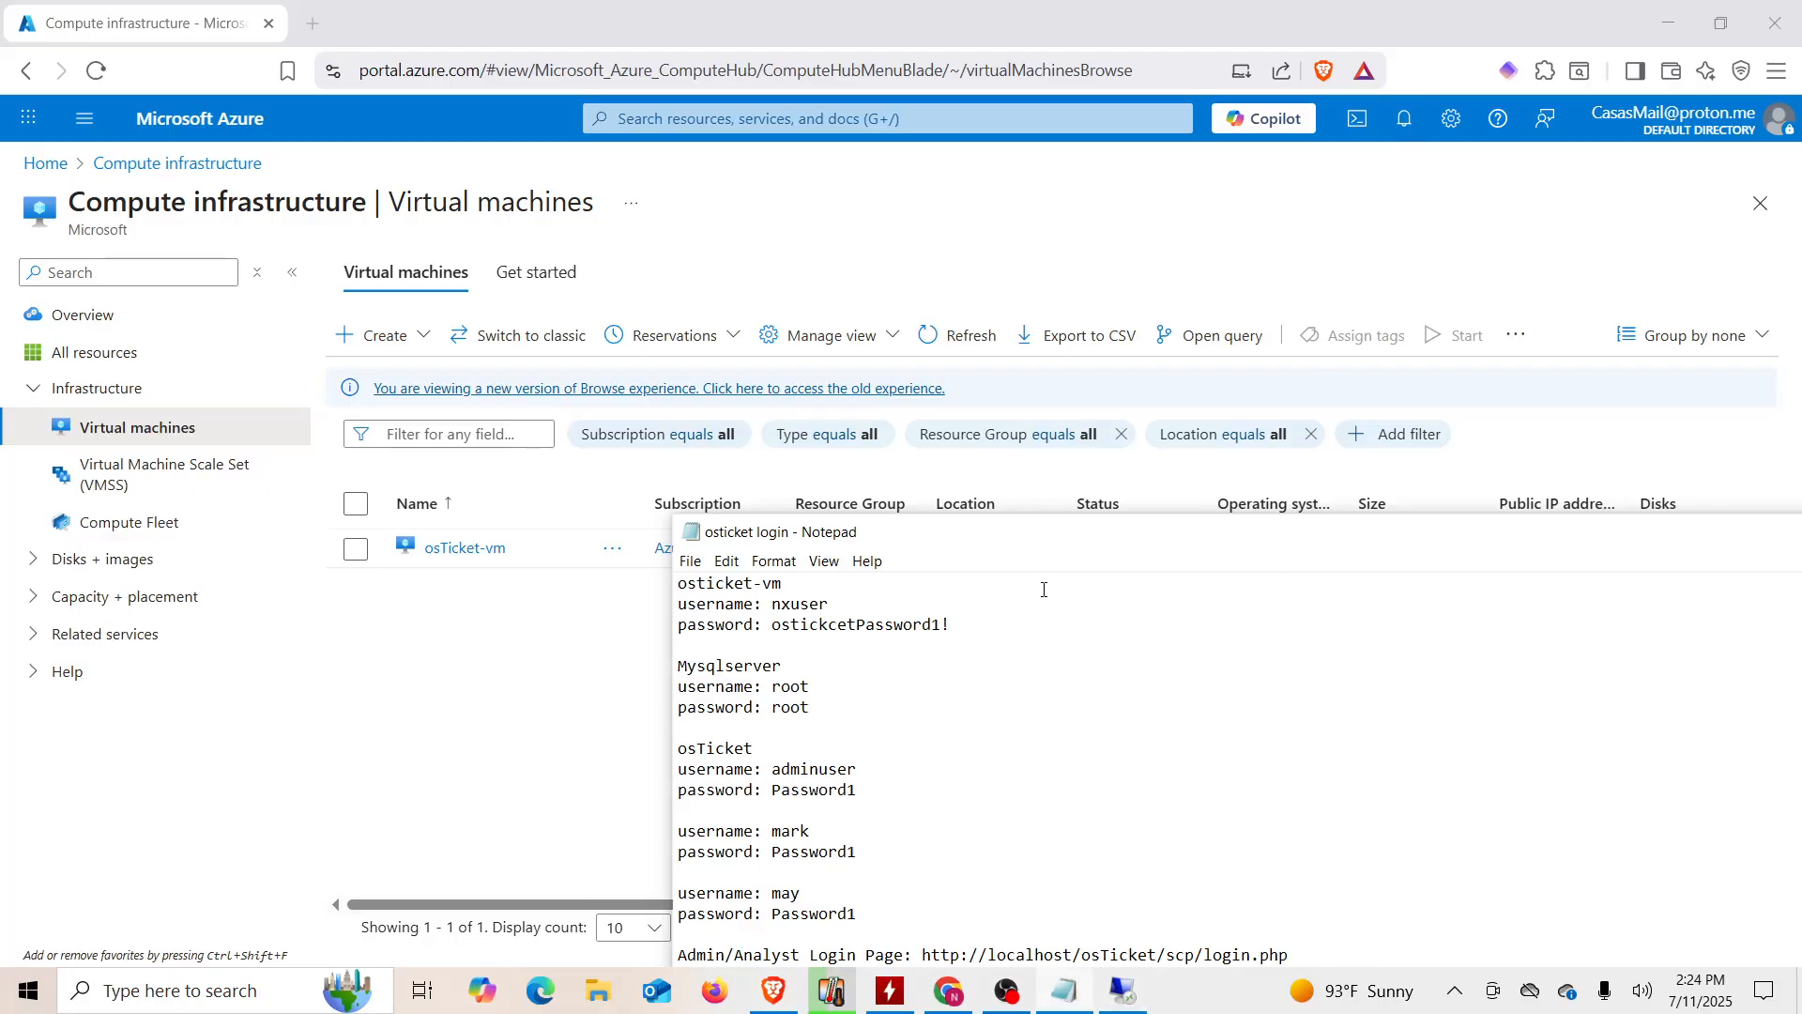
click(991, 523)
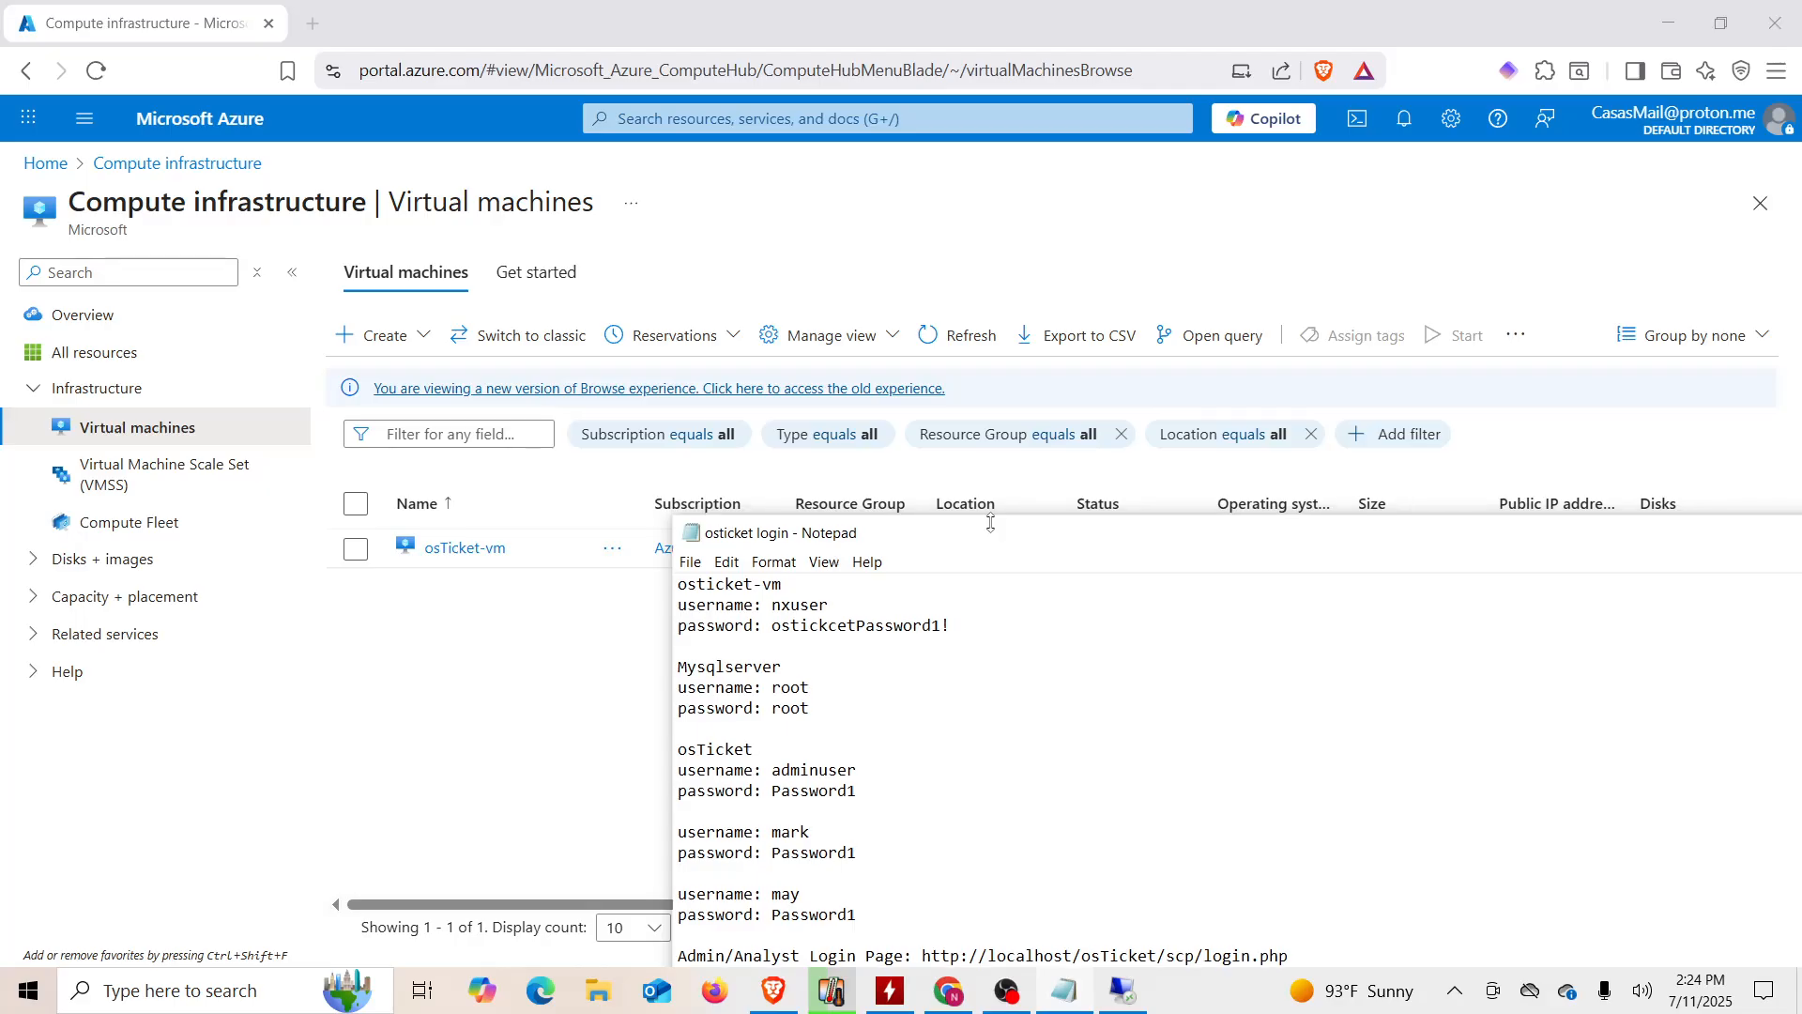
drag(982, 540, 935, 406)
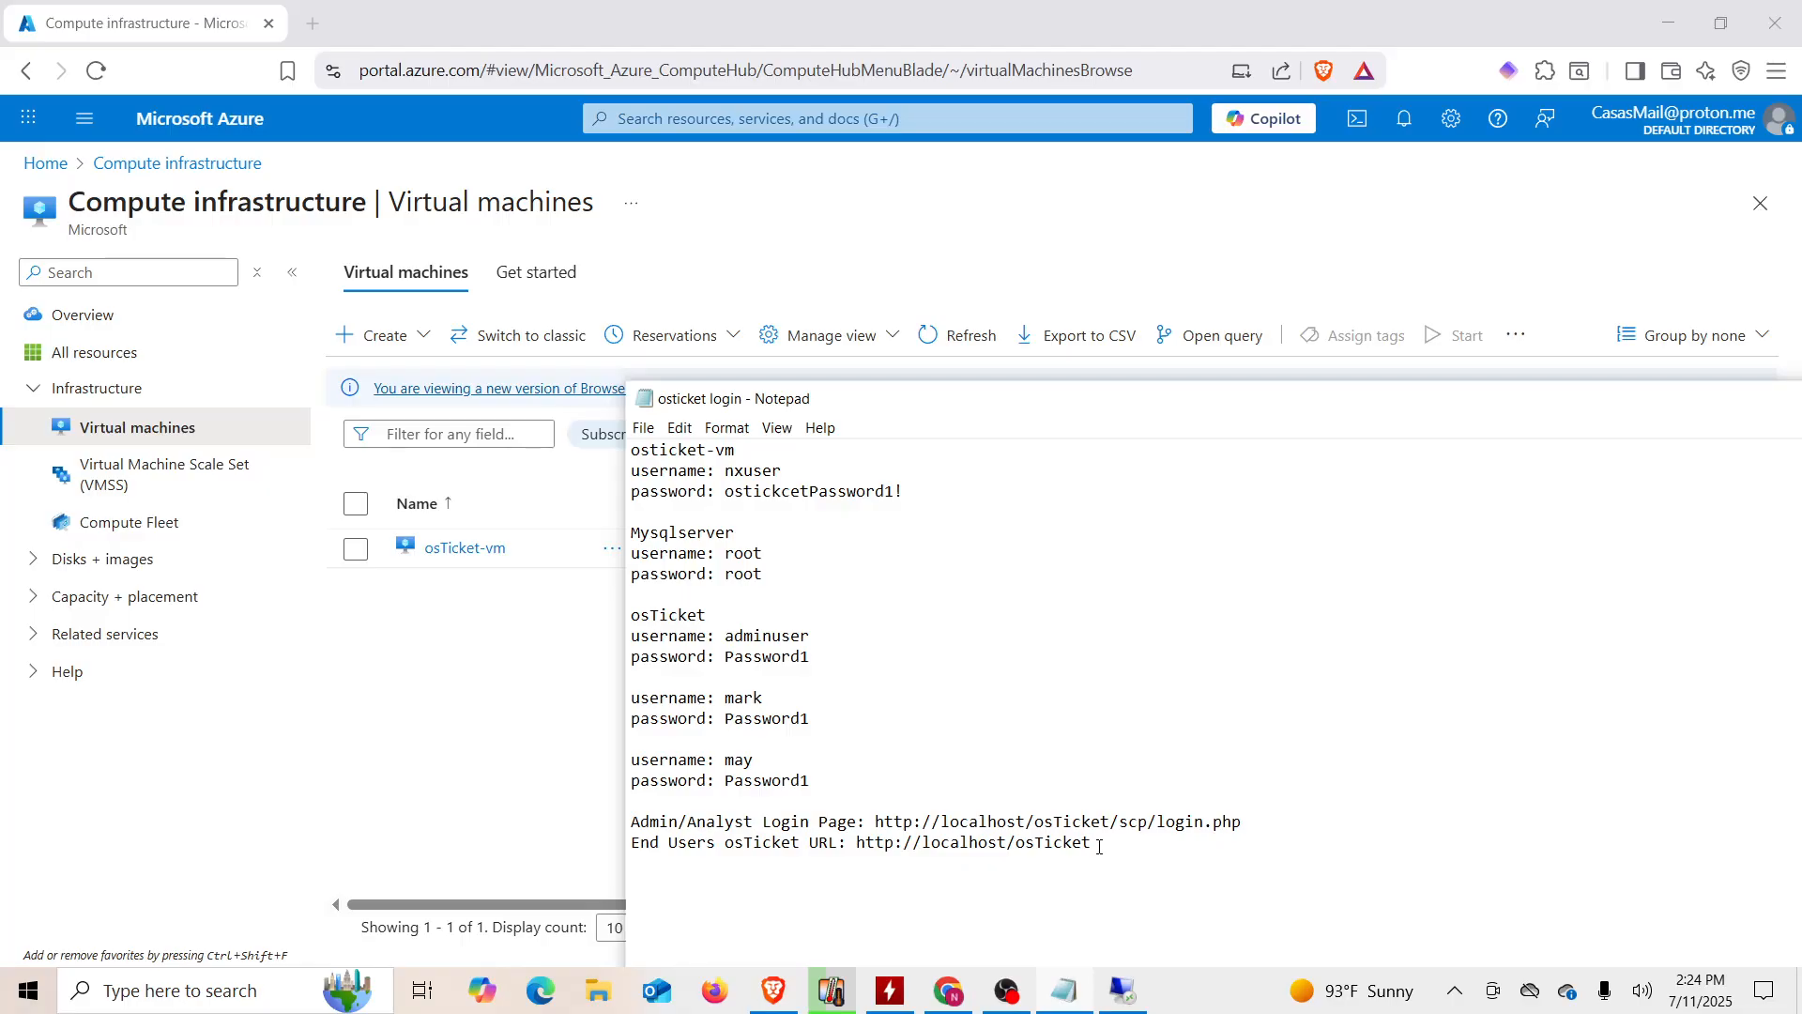
drag(1093, 843, 861, 857)
key(ctrl+c)
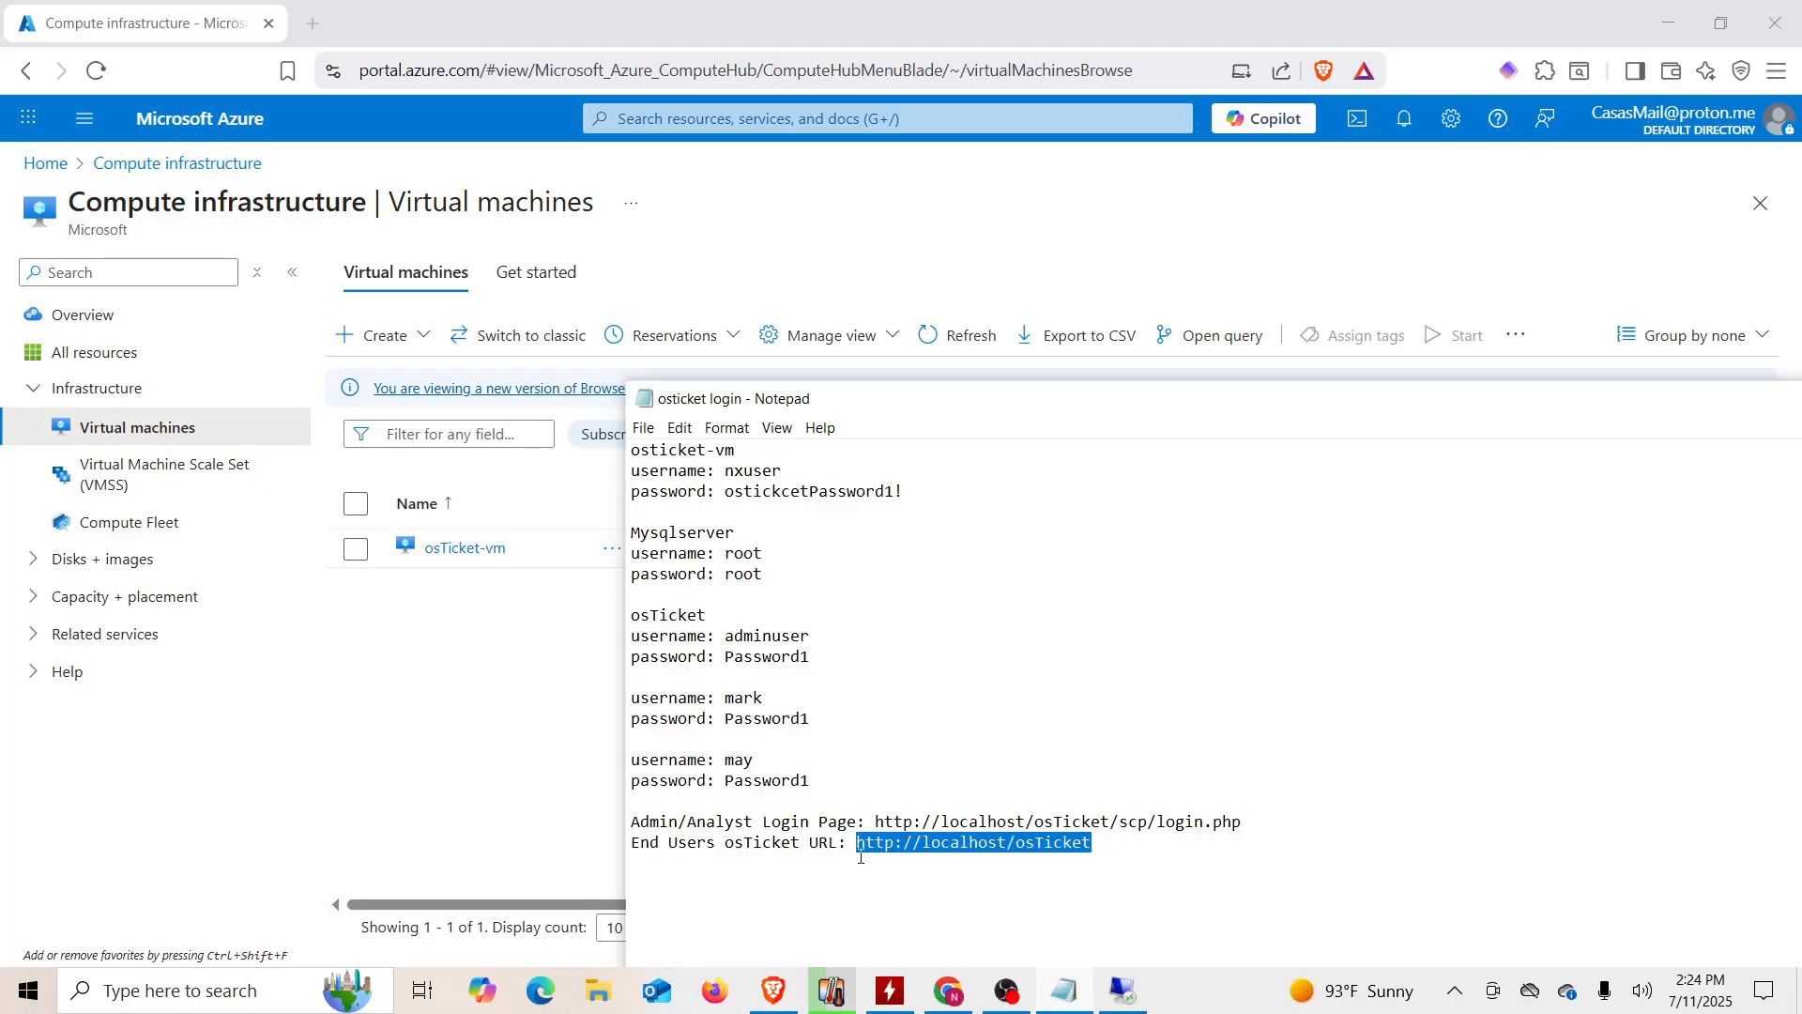
click(861, 857)
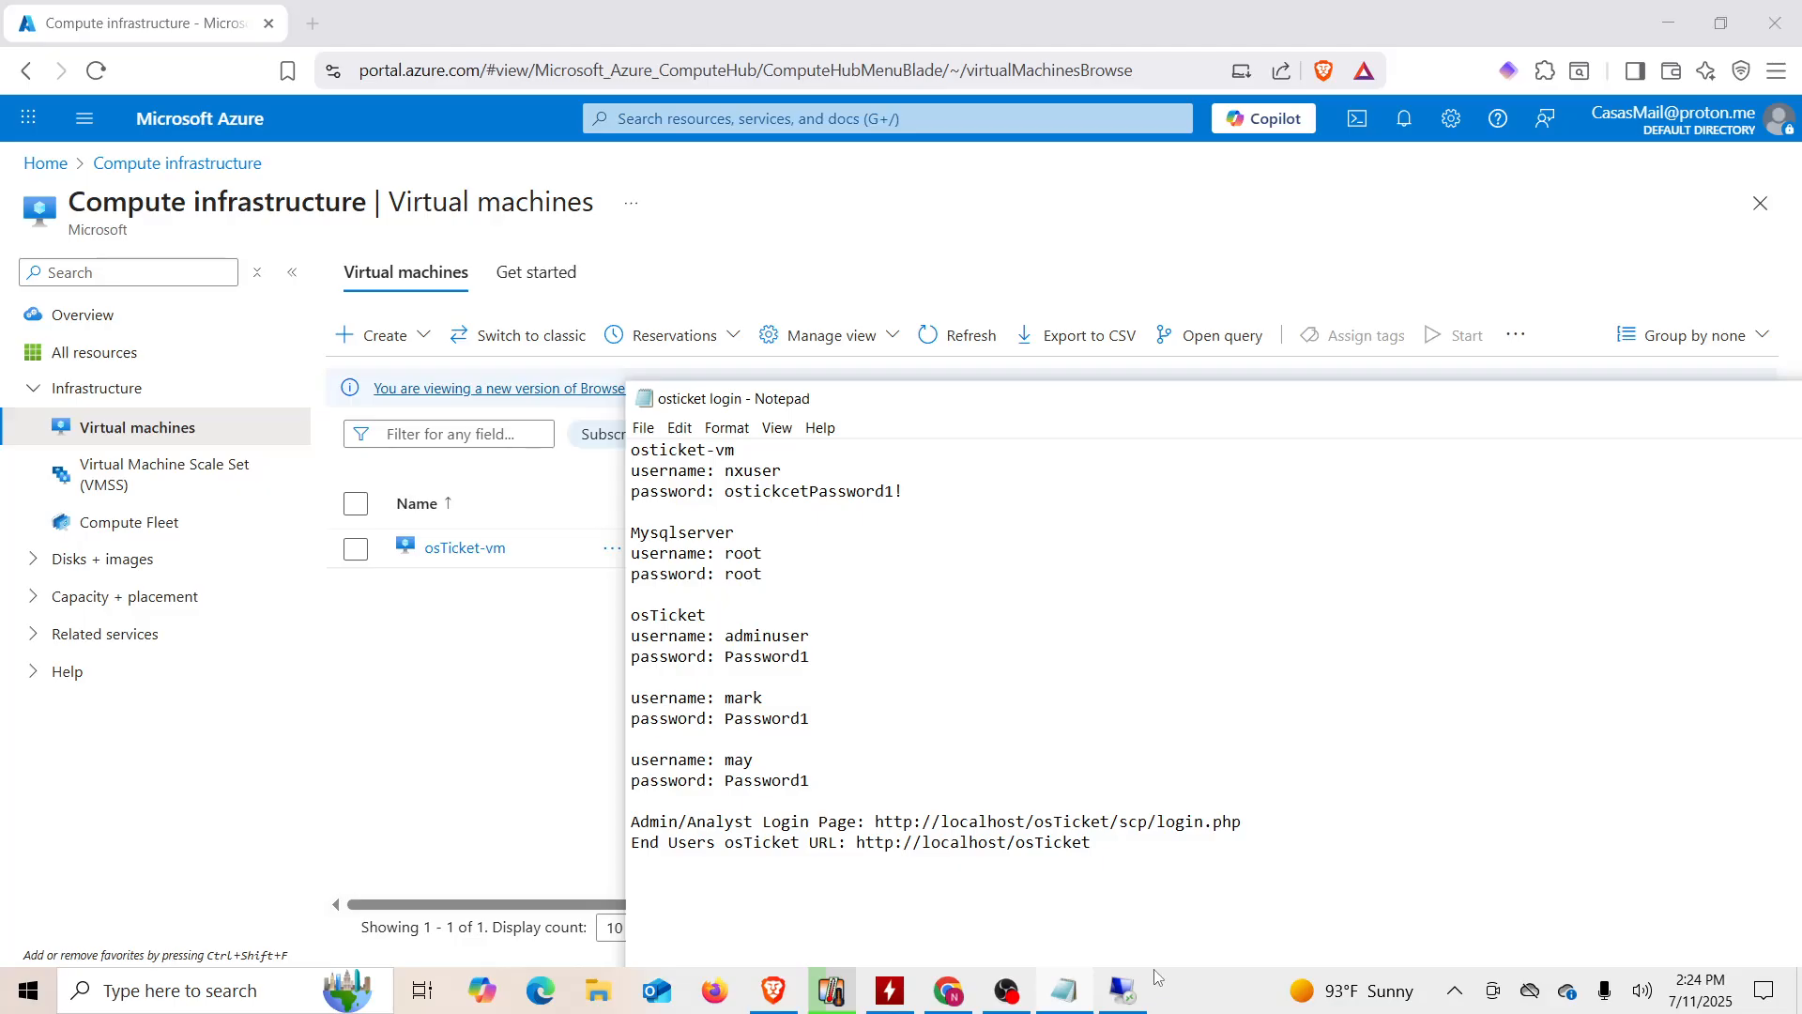
Step: Paste the URL into the remote Edge address bar and load localhost/osTicket
click(1123, 990)
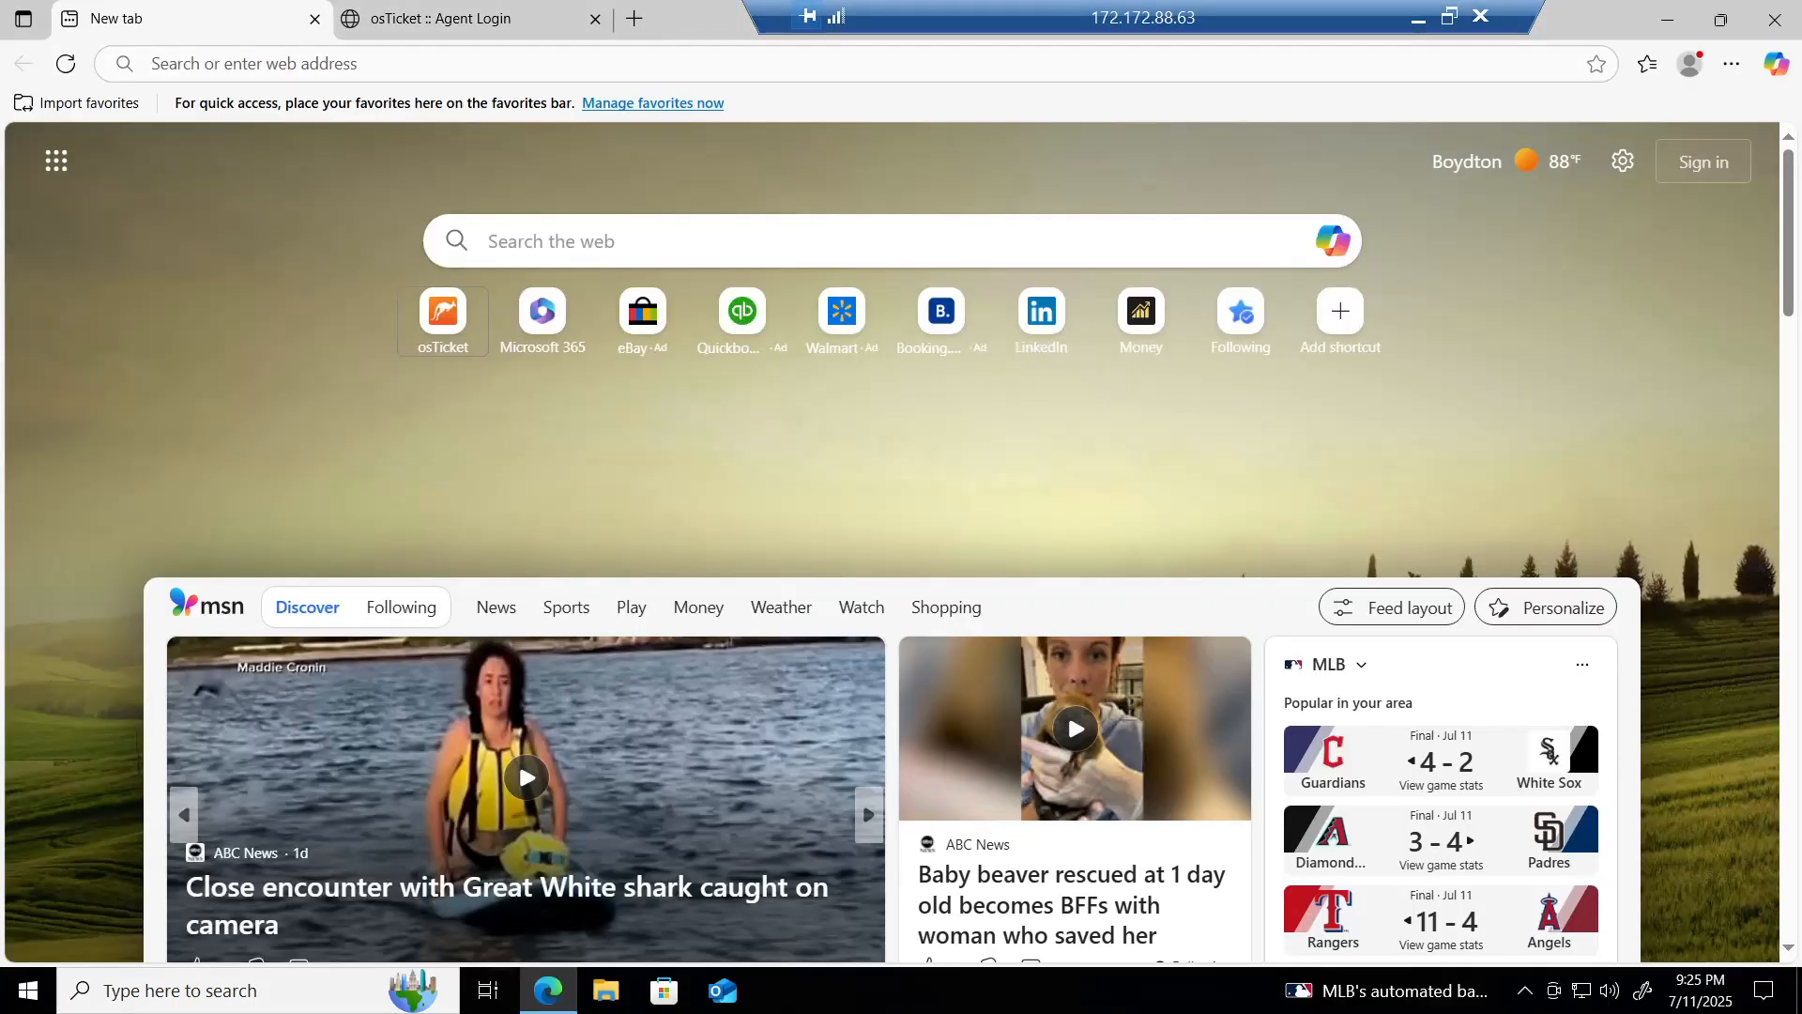
click(254, 64)
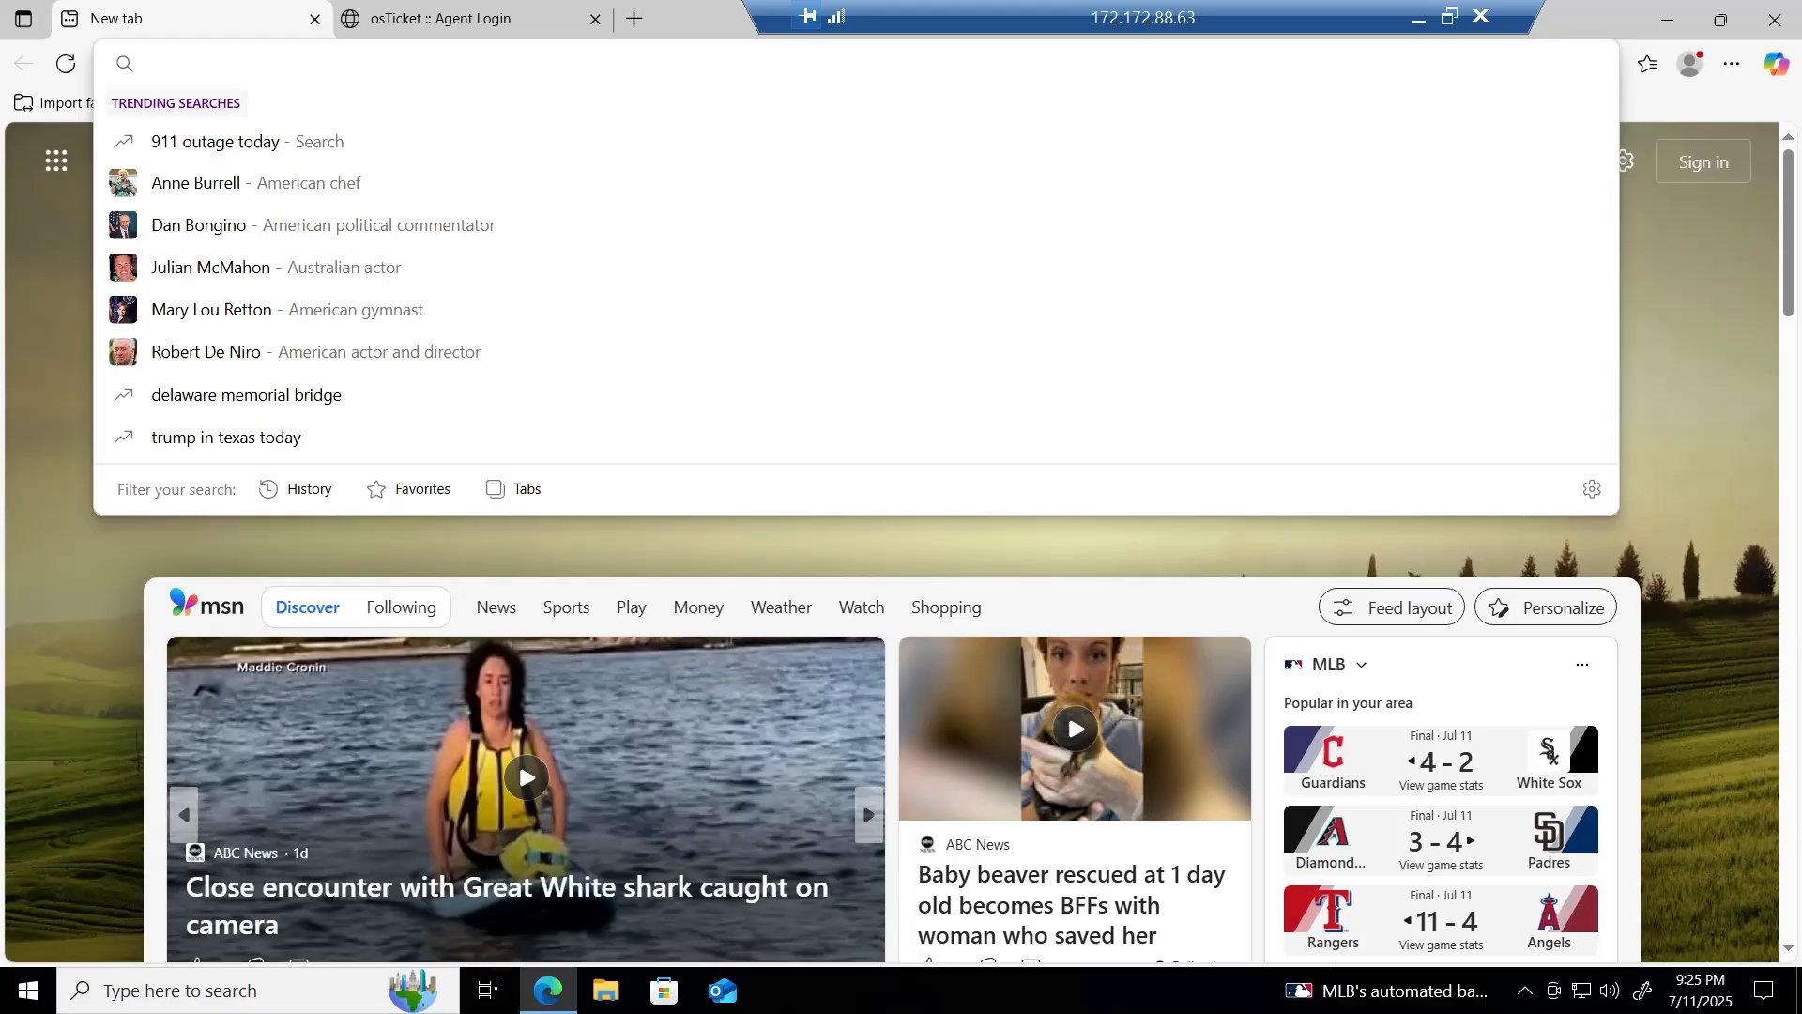
key(ctrl+v)
key(Return)
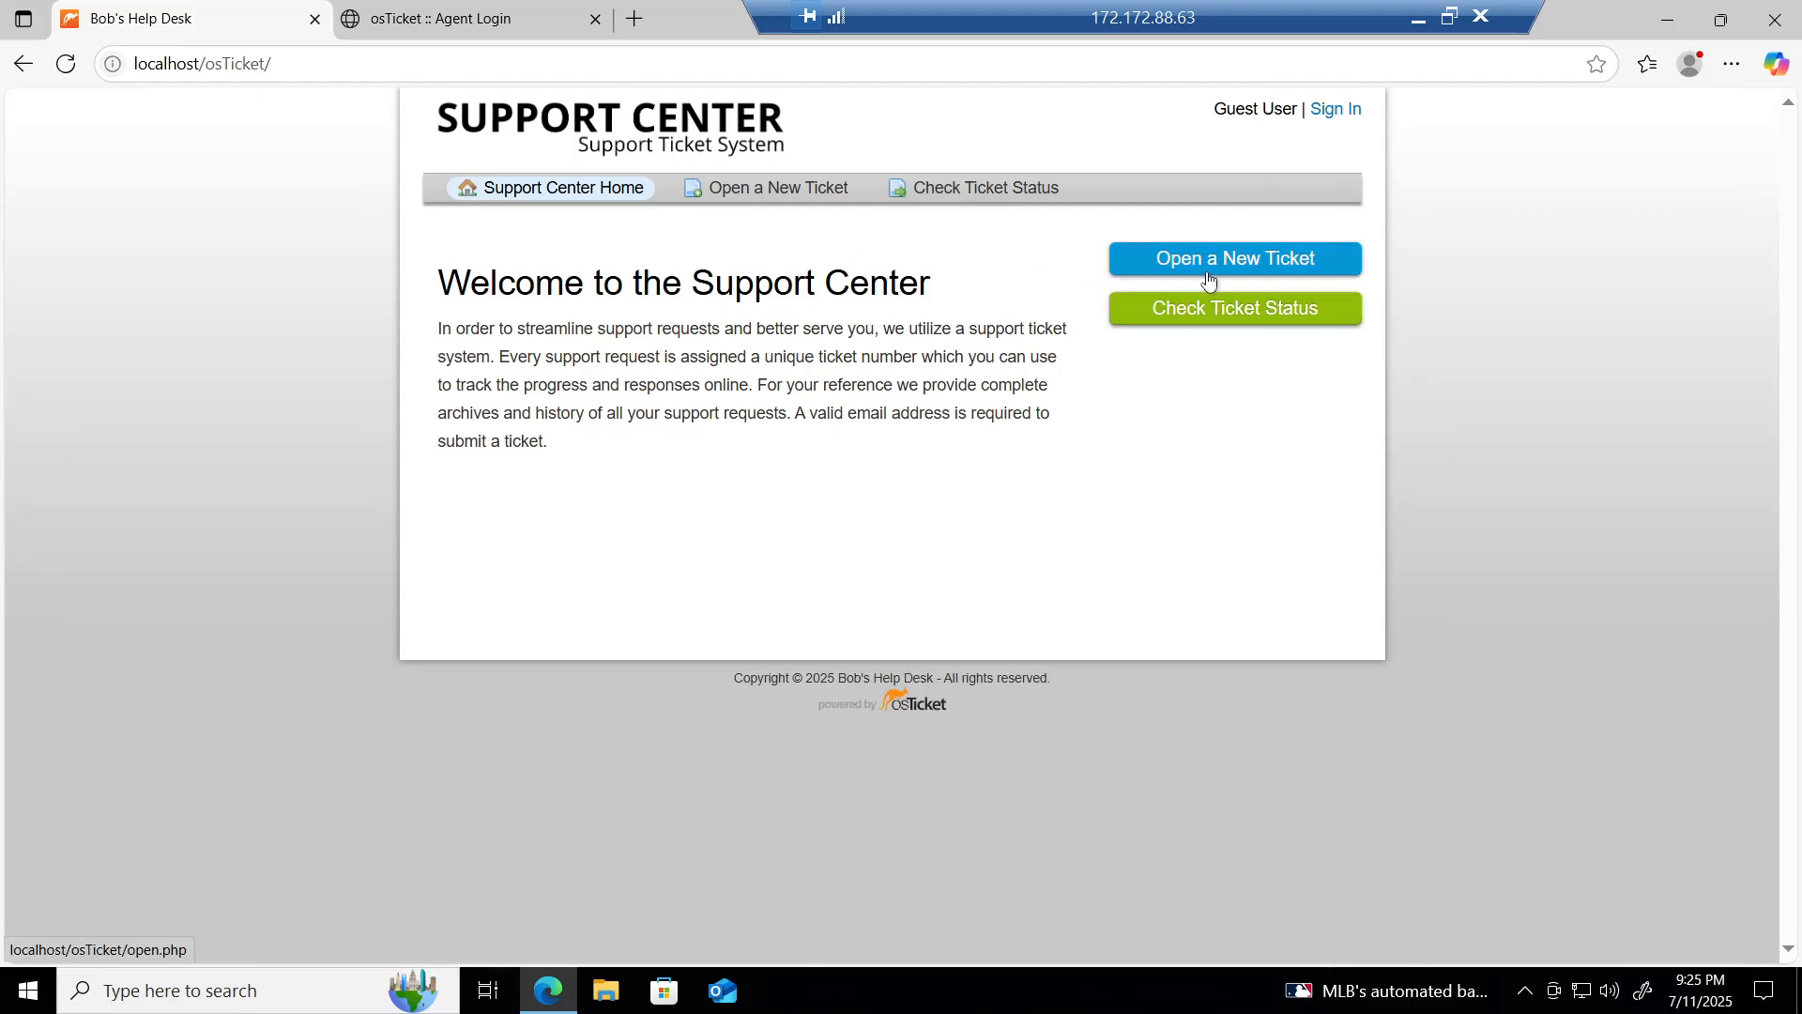
Step: Open a new ticket form and fill in the requester's saved e-mail and full name
click(1286, 270)
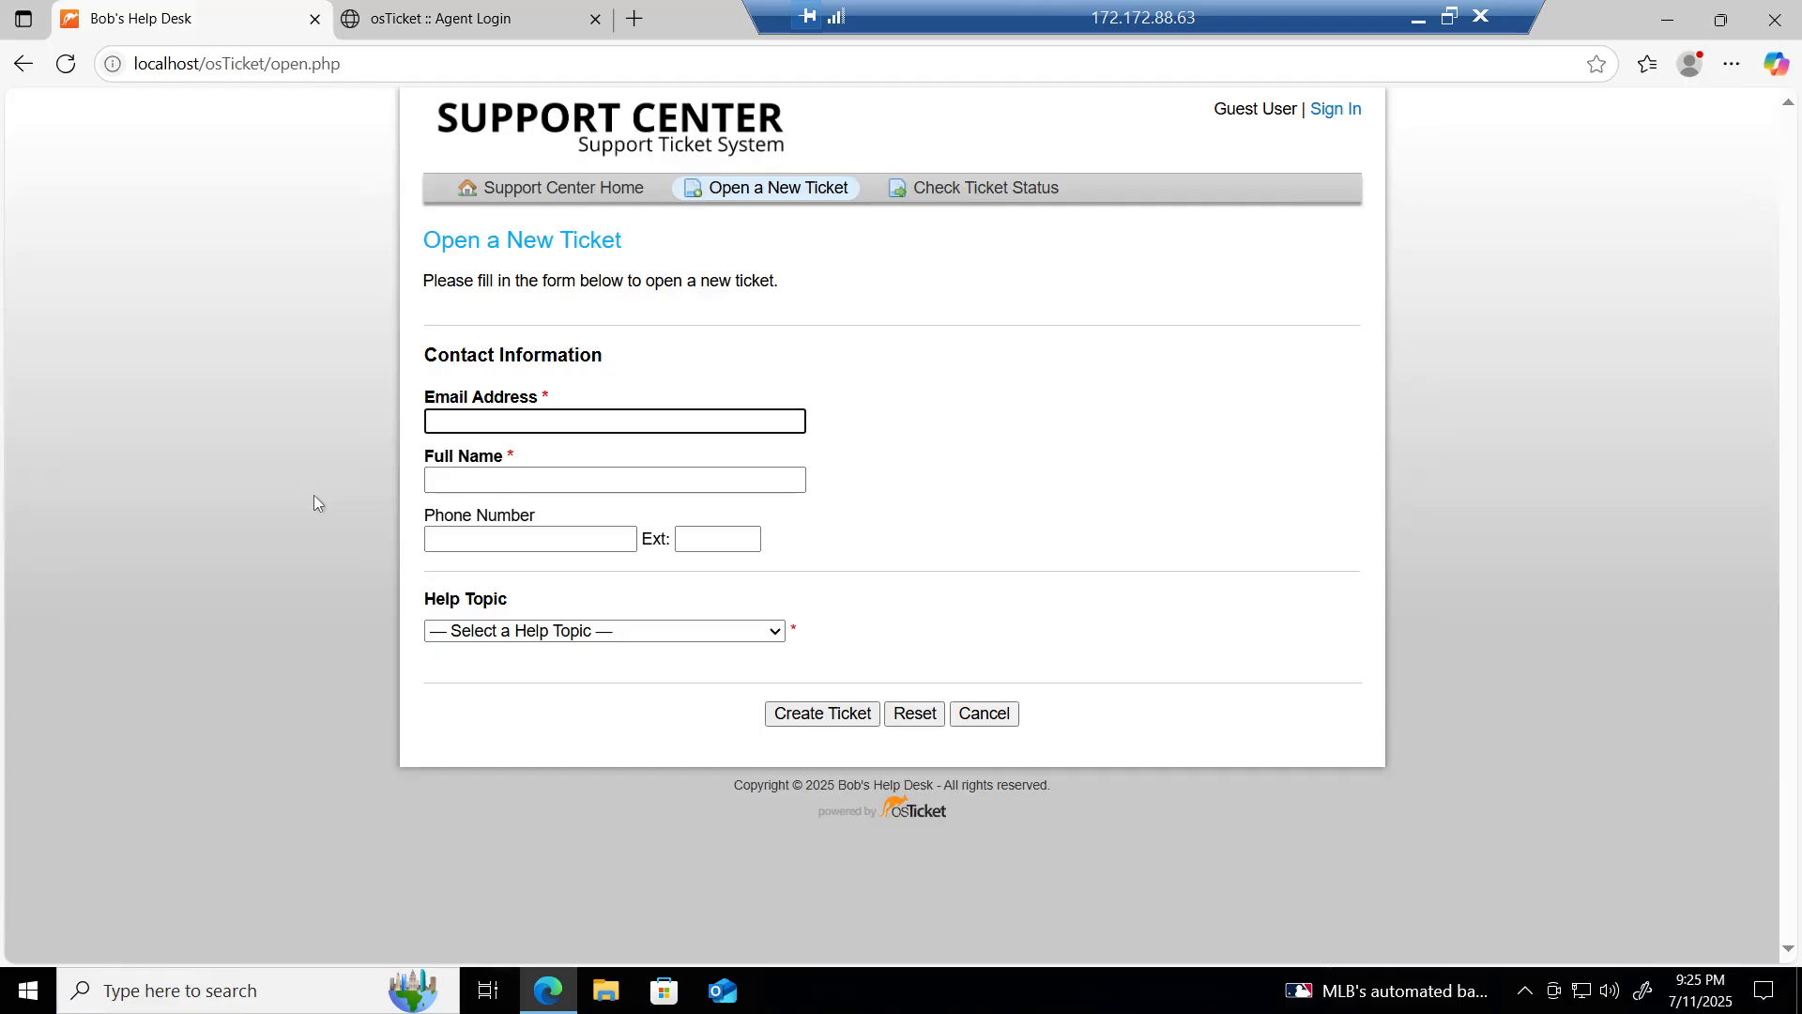
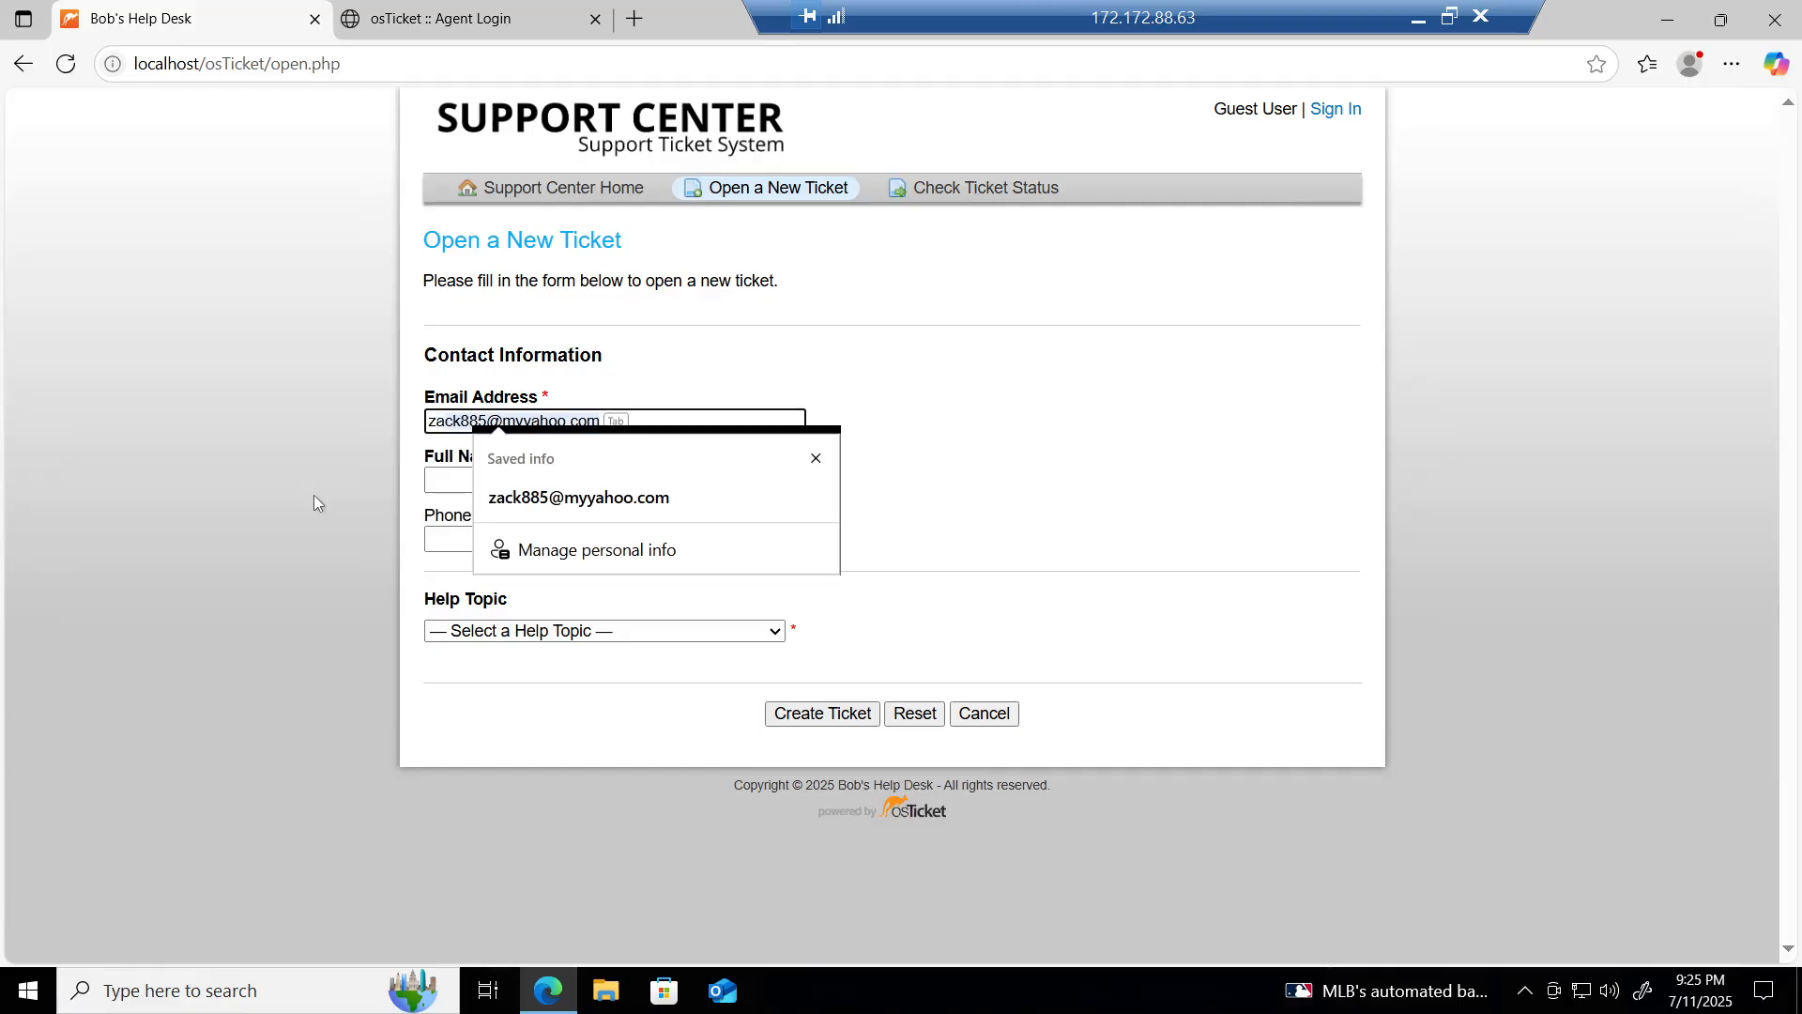
click(575, 505)
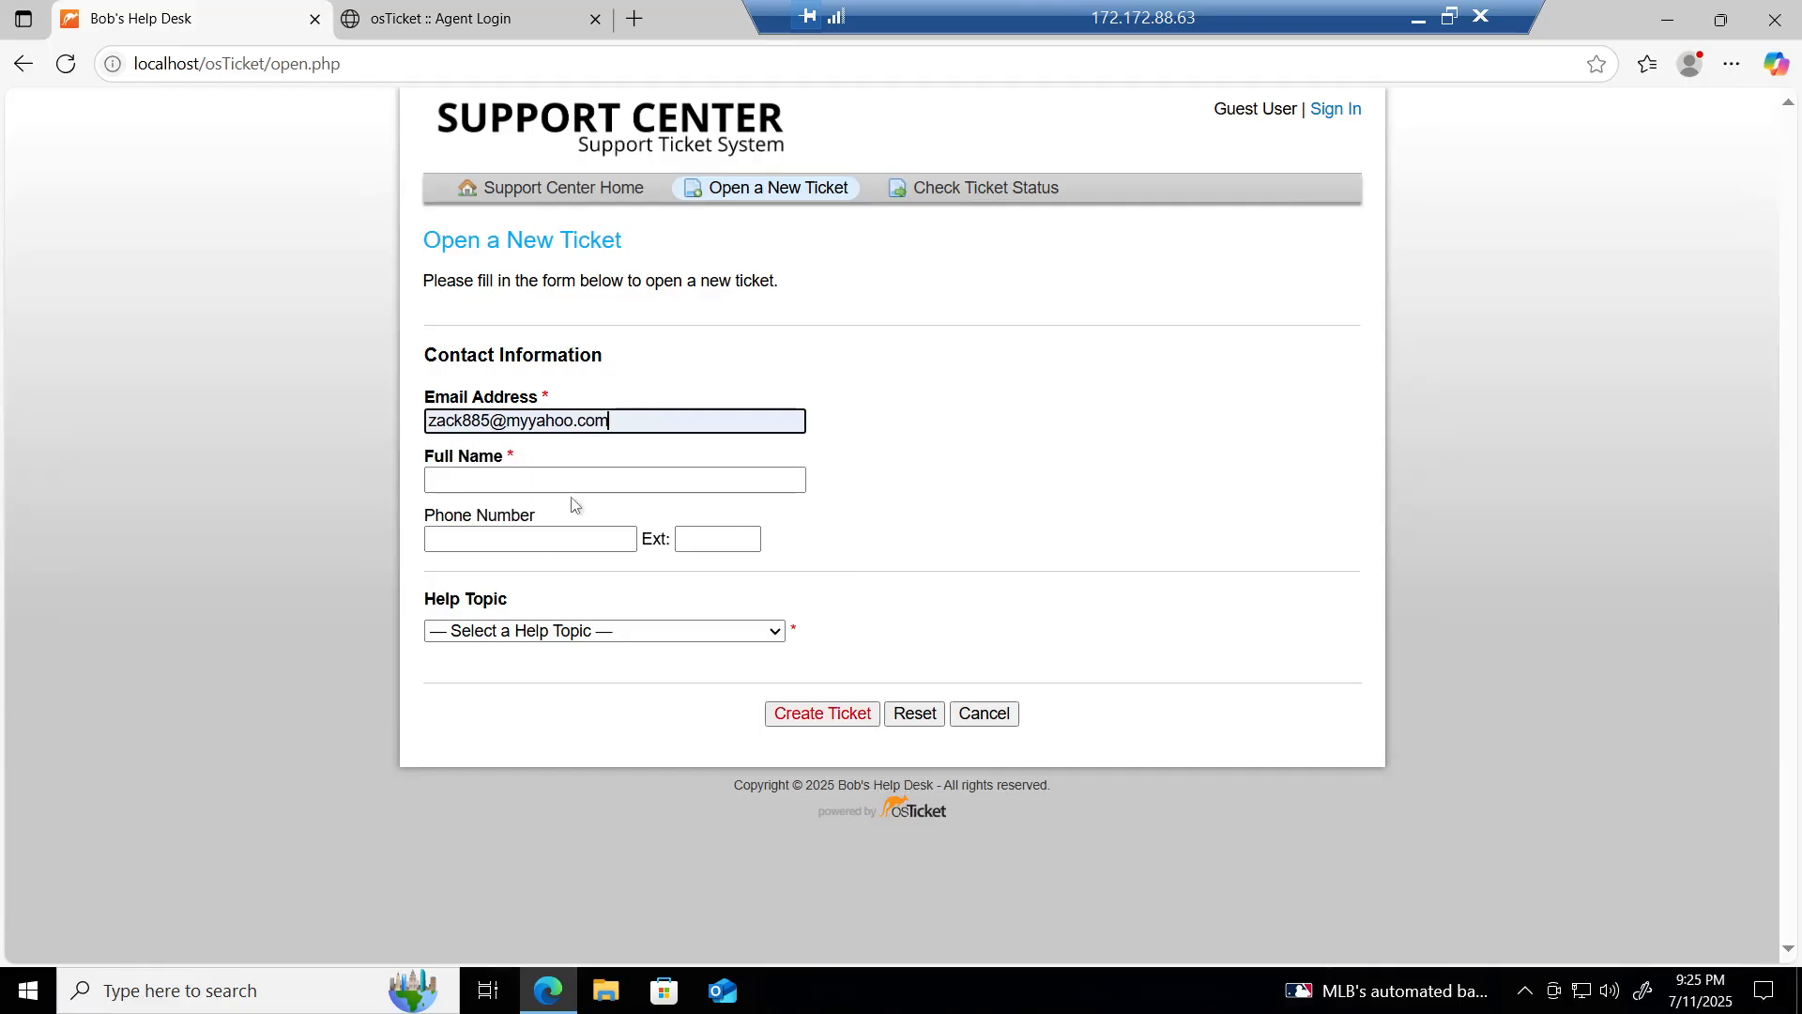
key(Tab)
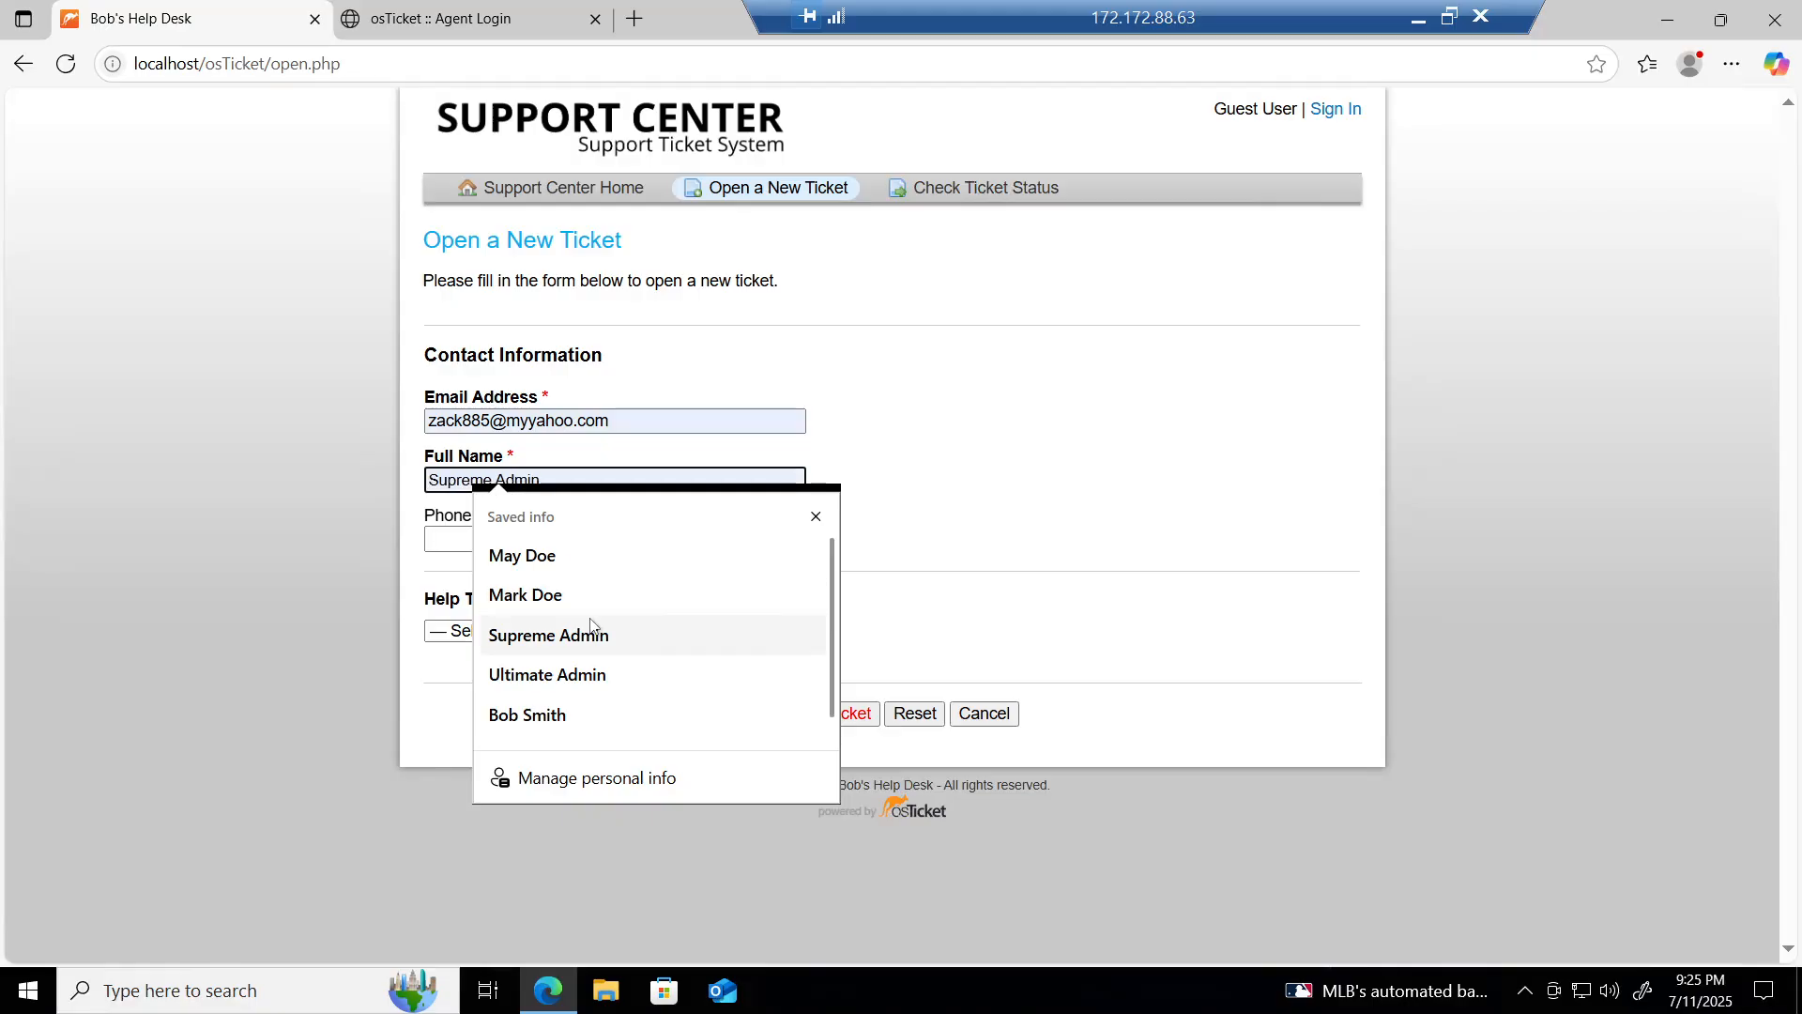
scroll(592, 626, down, 1)
scroll(592, 626, up, 1)
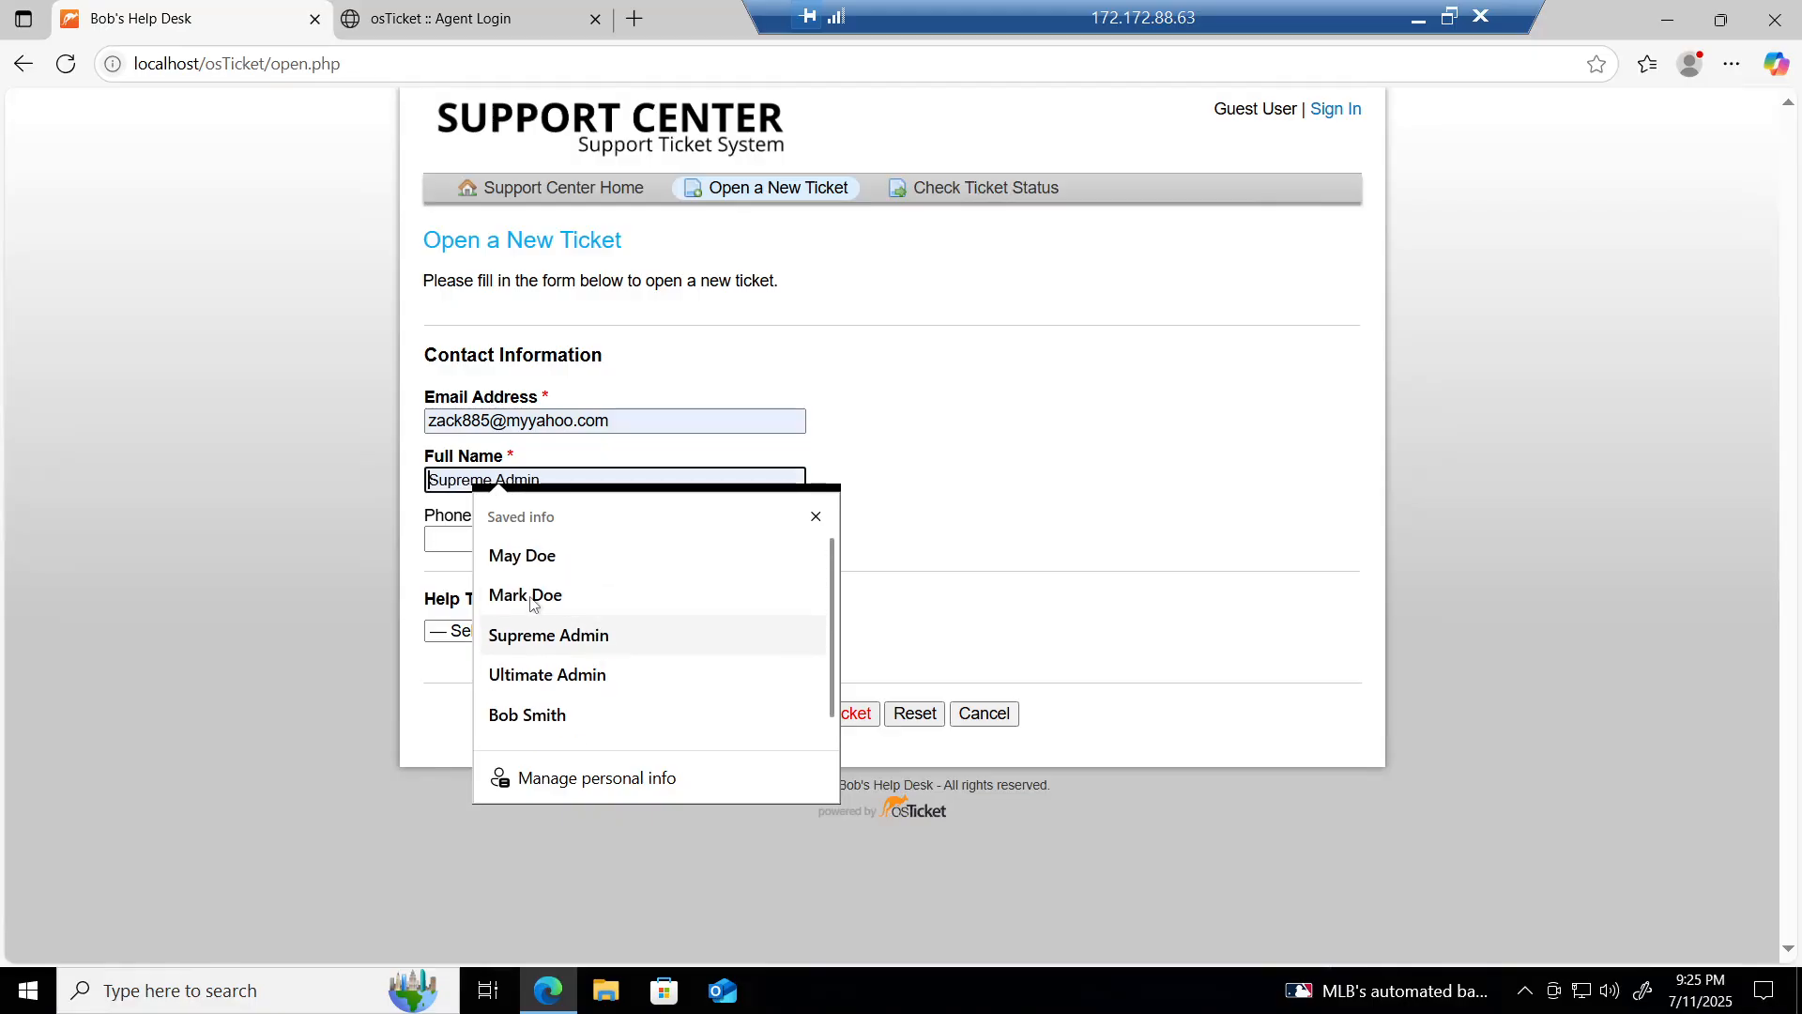
click(271, 526)
click(628, 480)
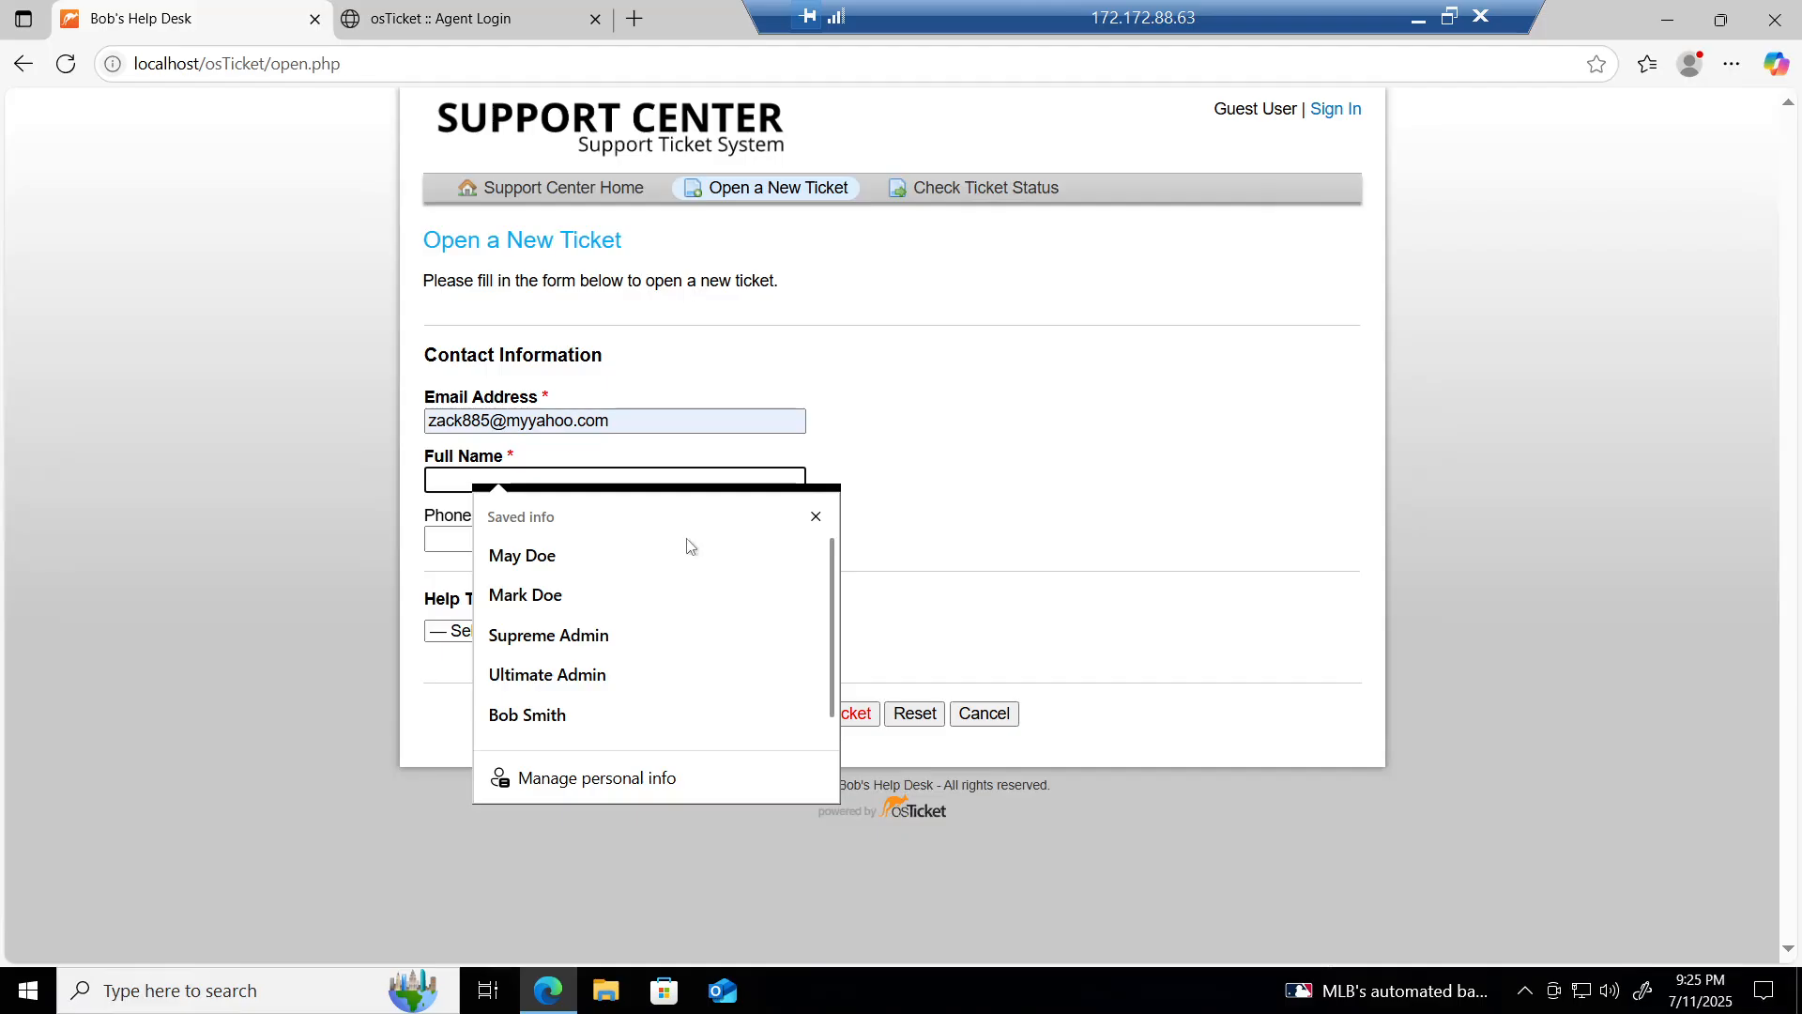
click(815, 519)
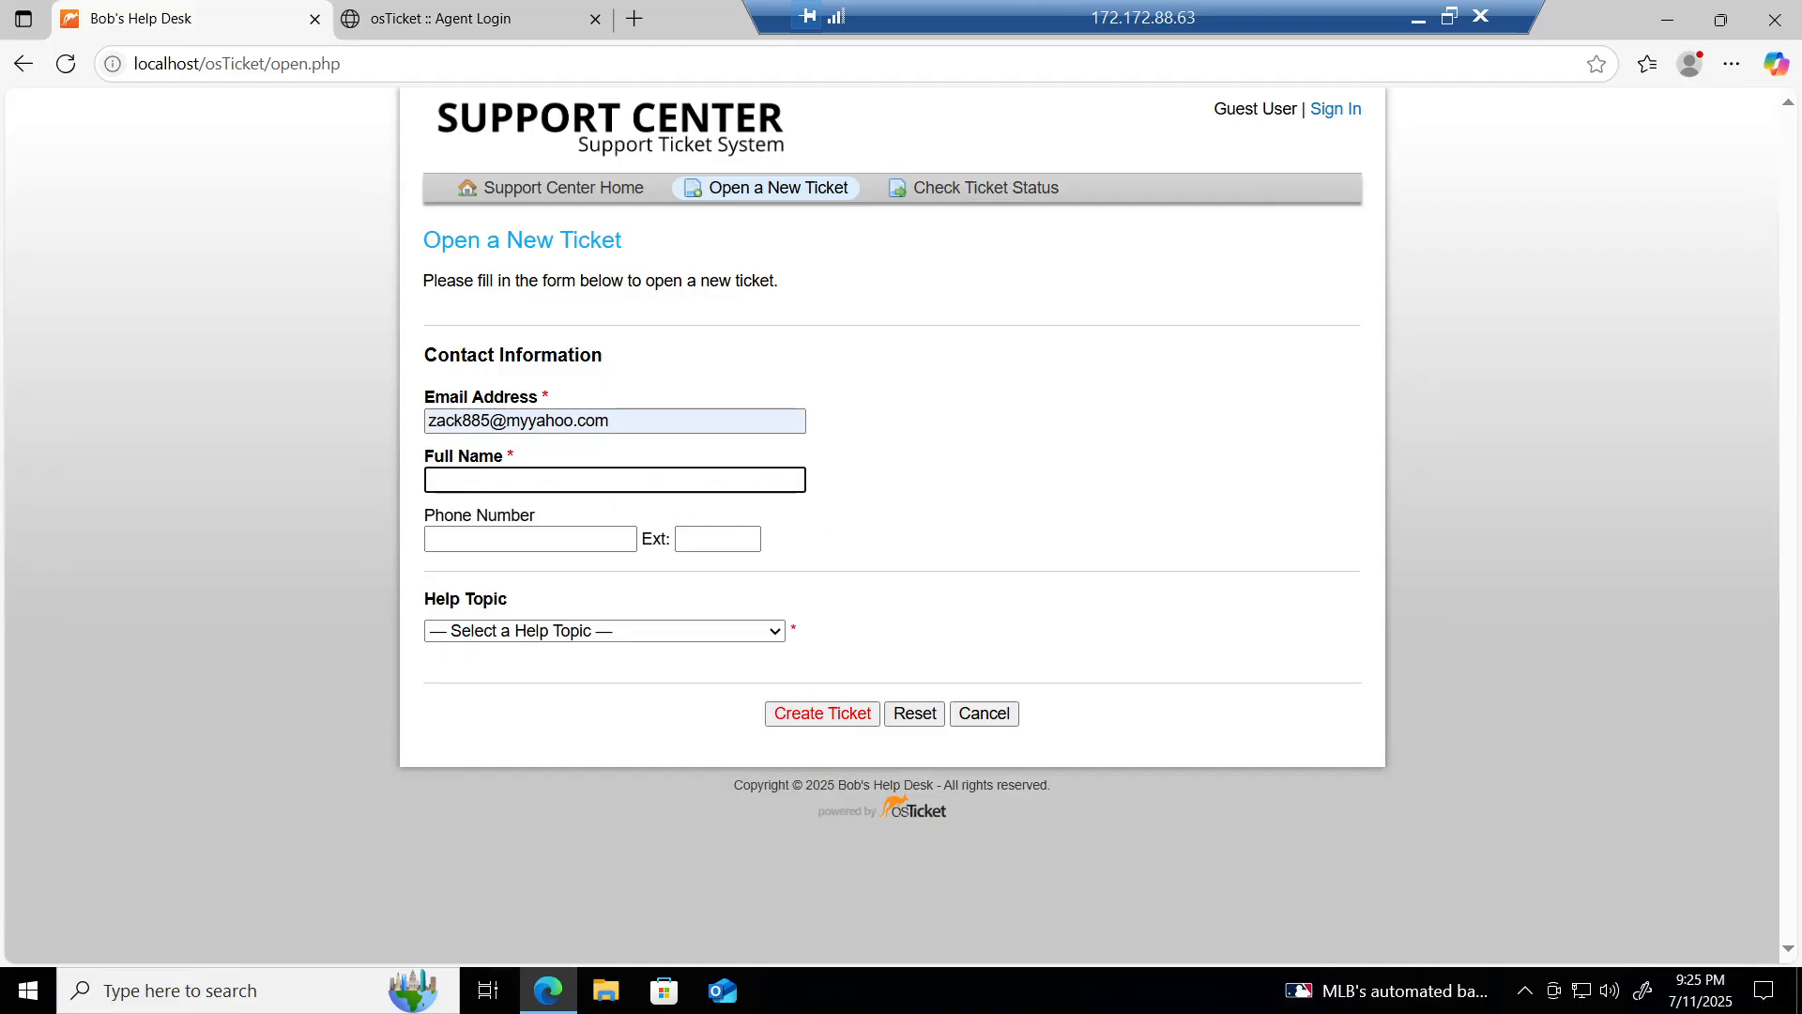
text(Zack)
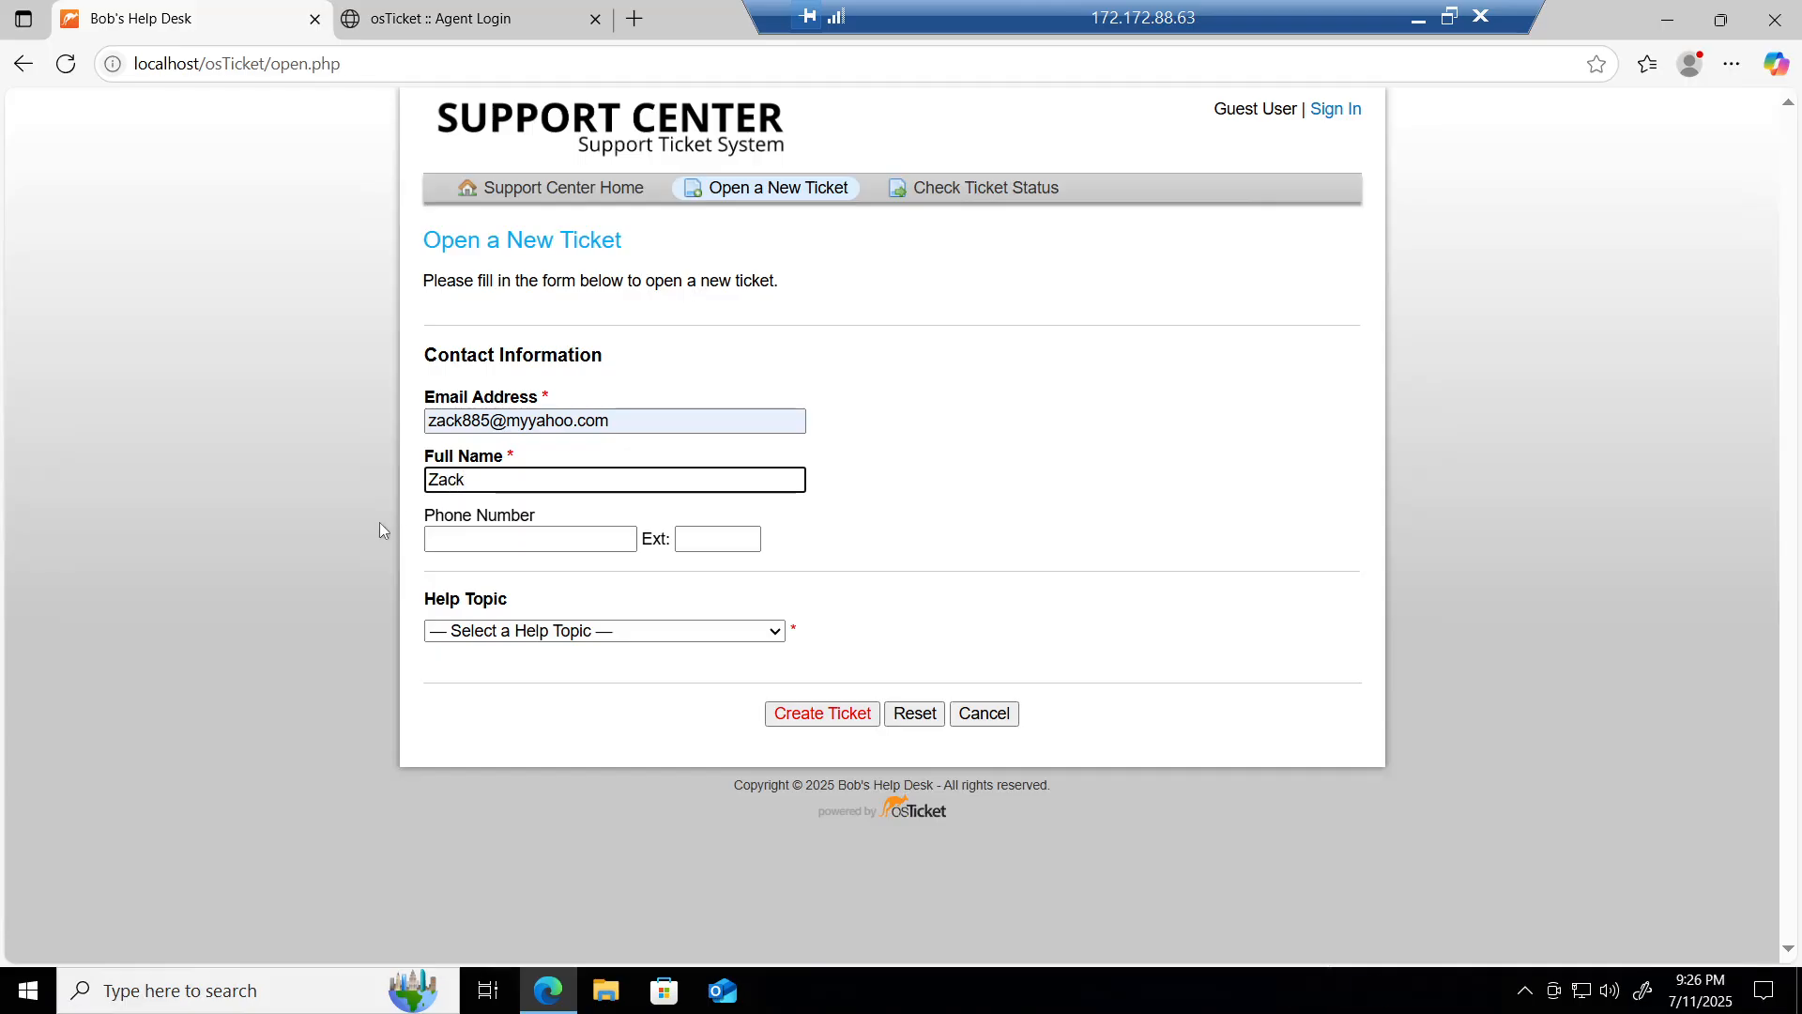
Step: Set the Help Topic to Report a Problem
click(621, 636)
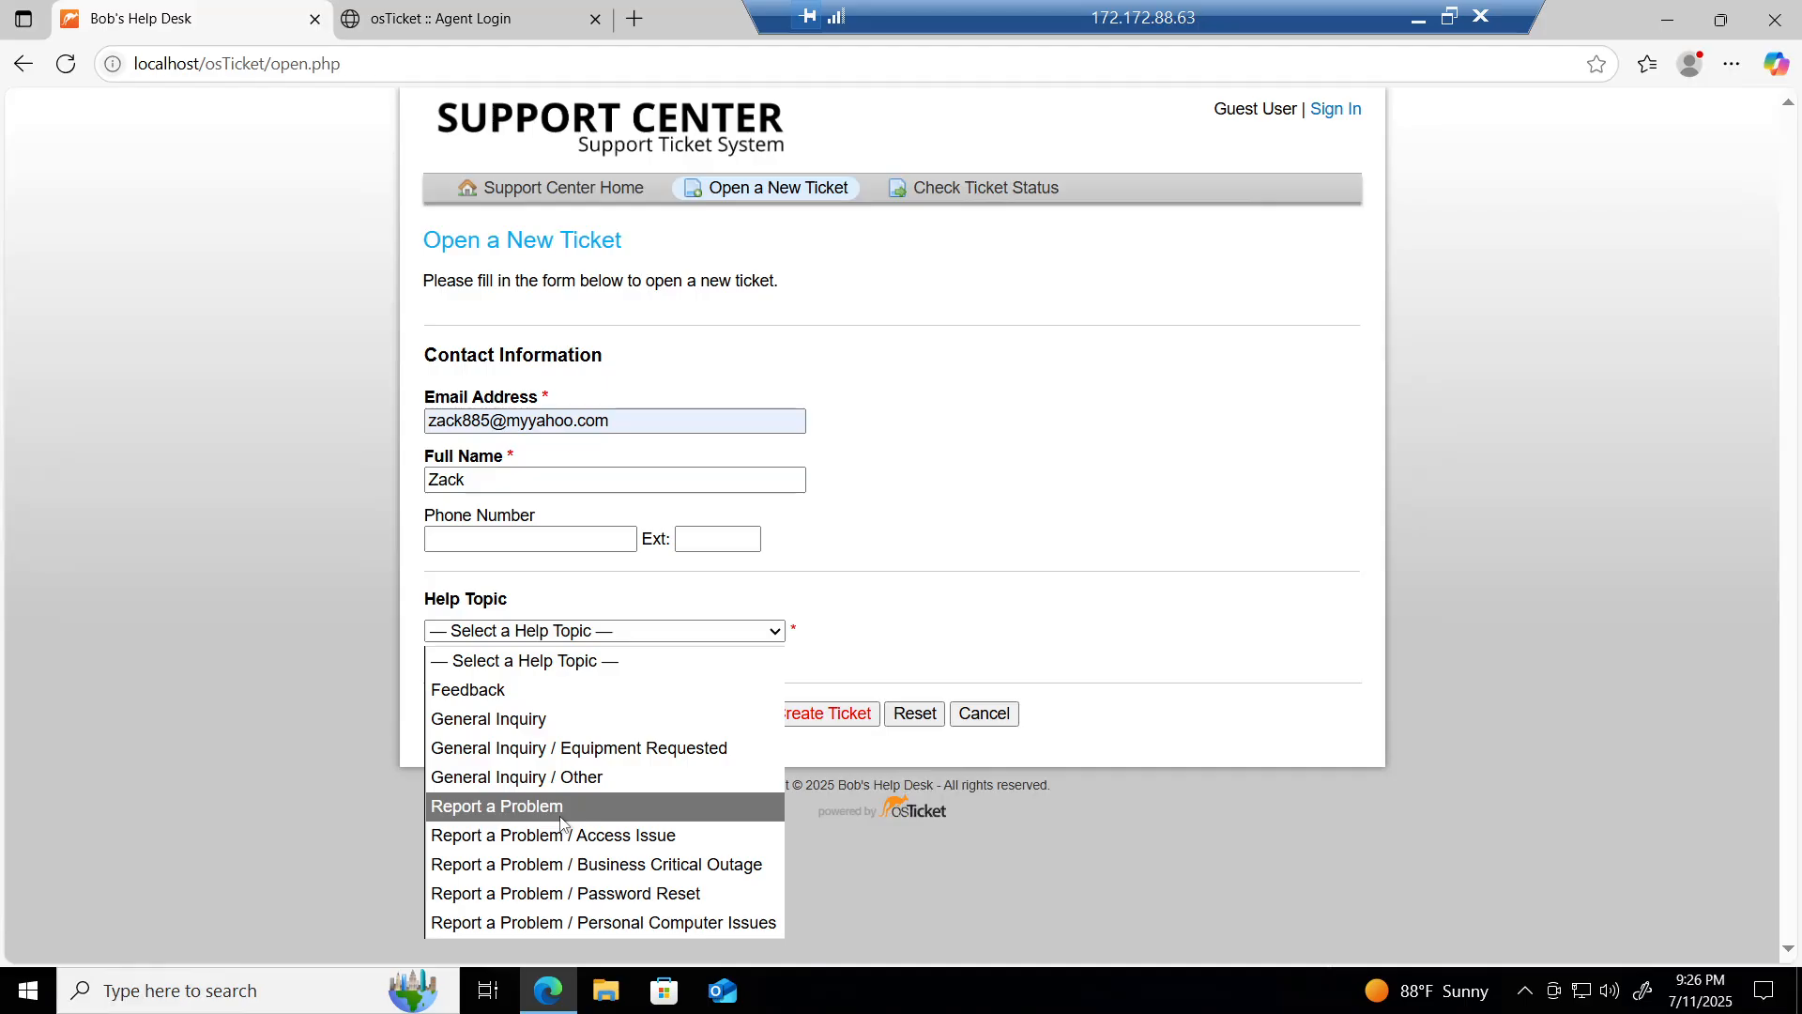
click(561, 808)
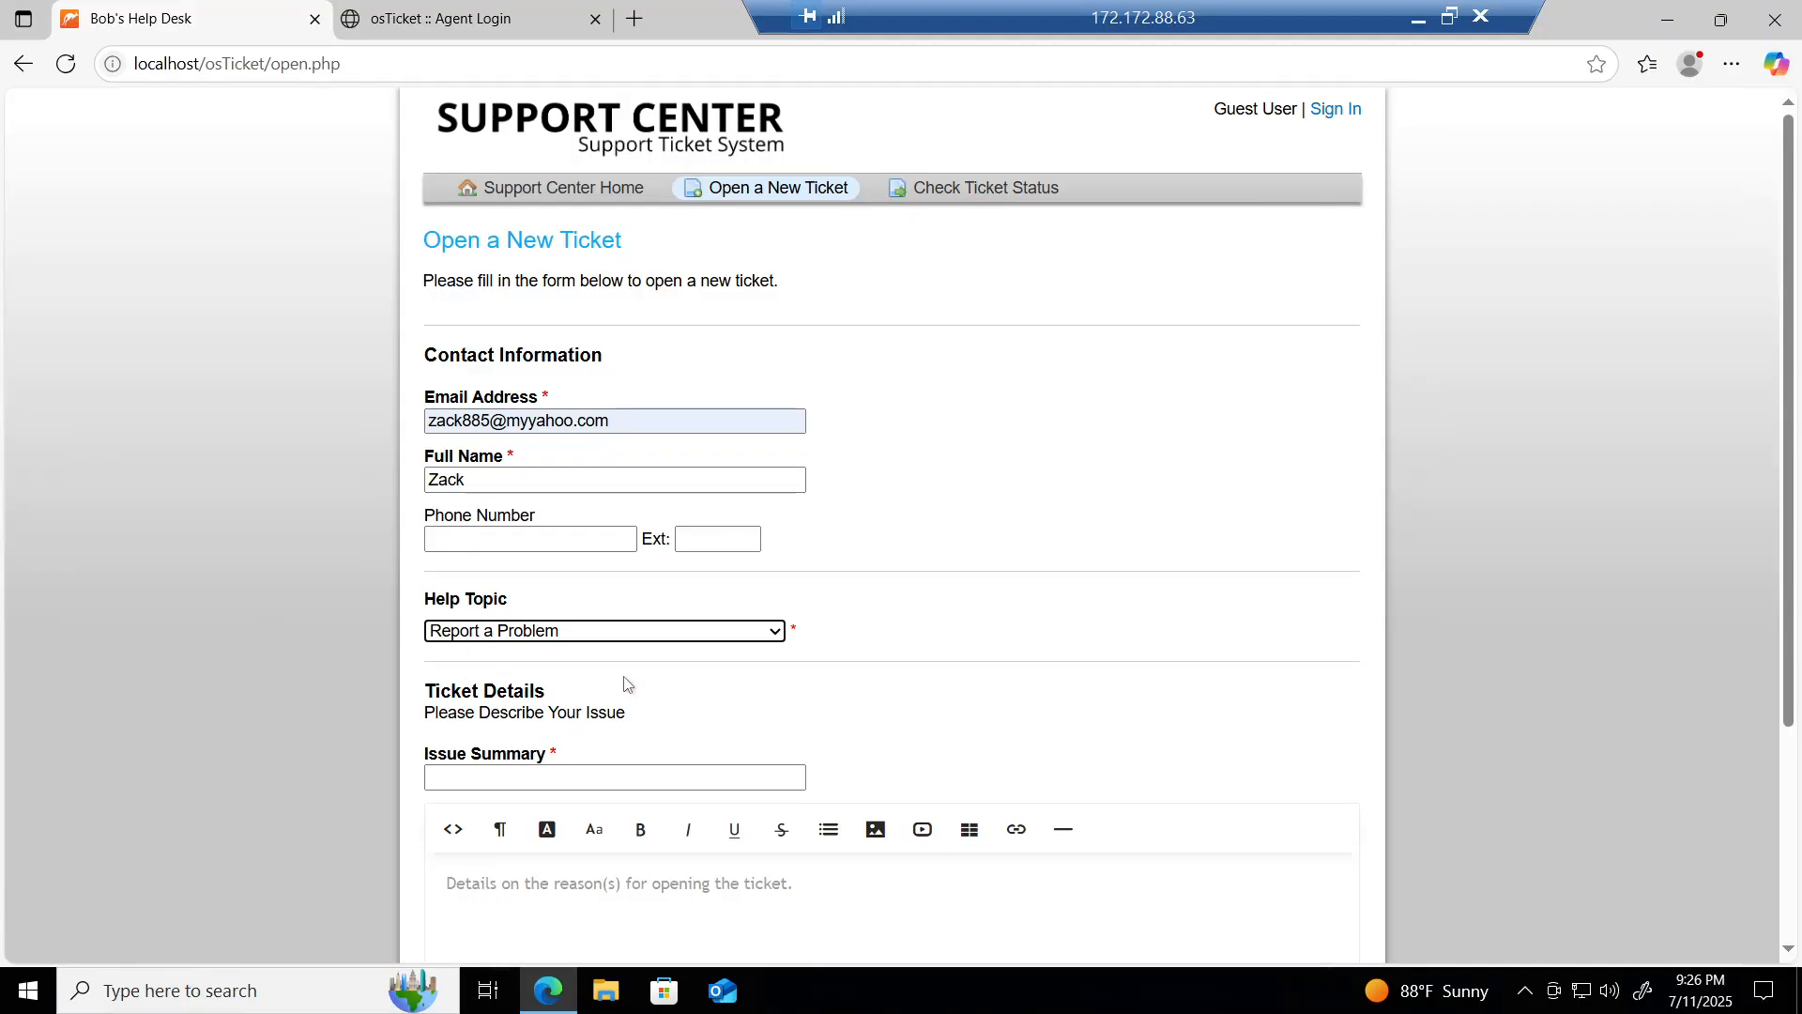
scroll(604, 671, down, 3)
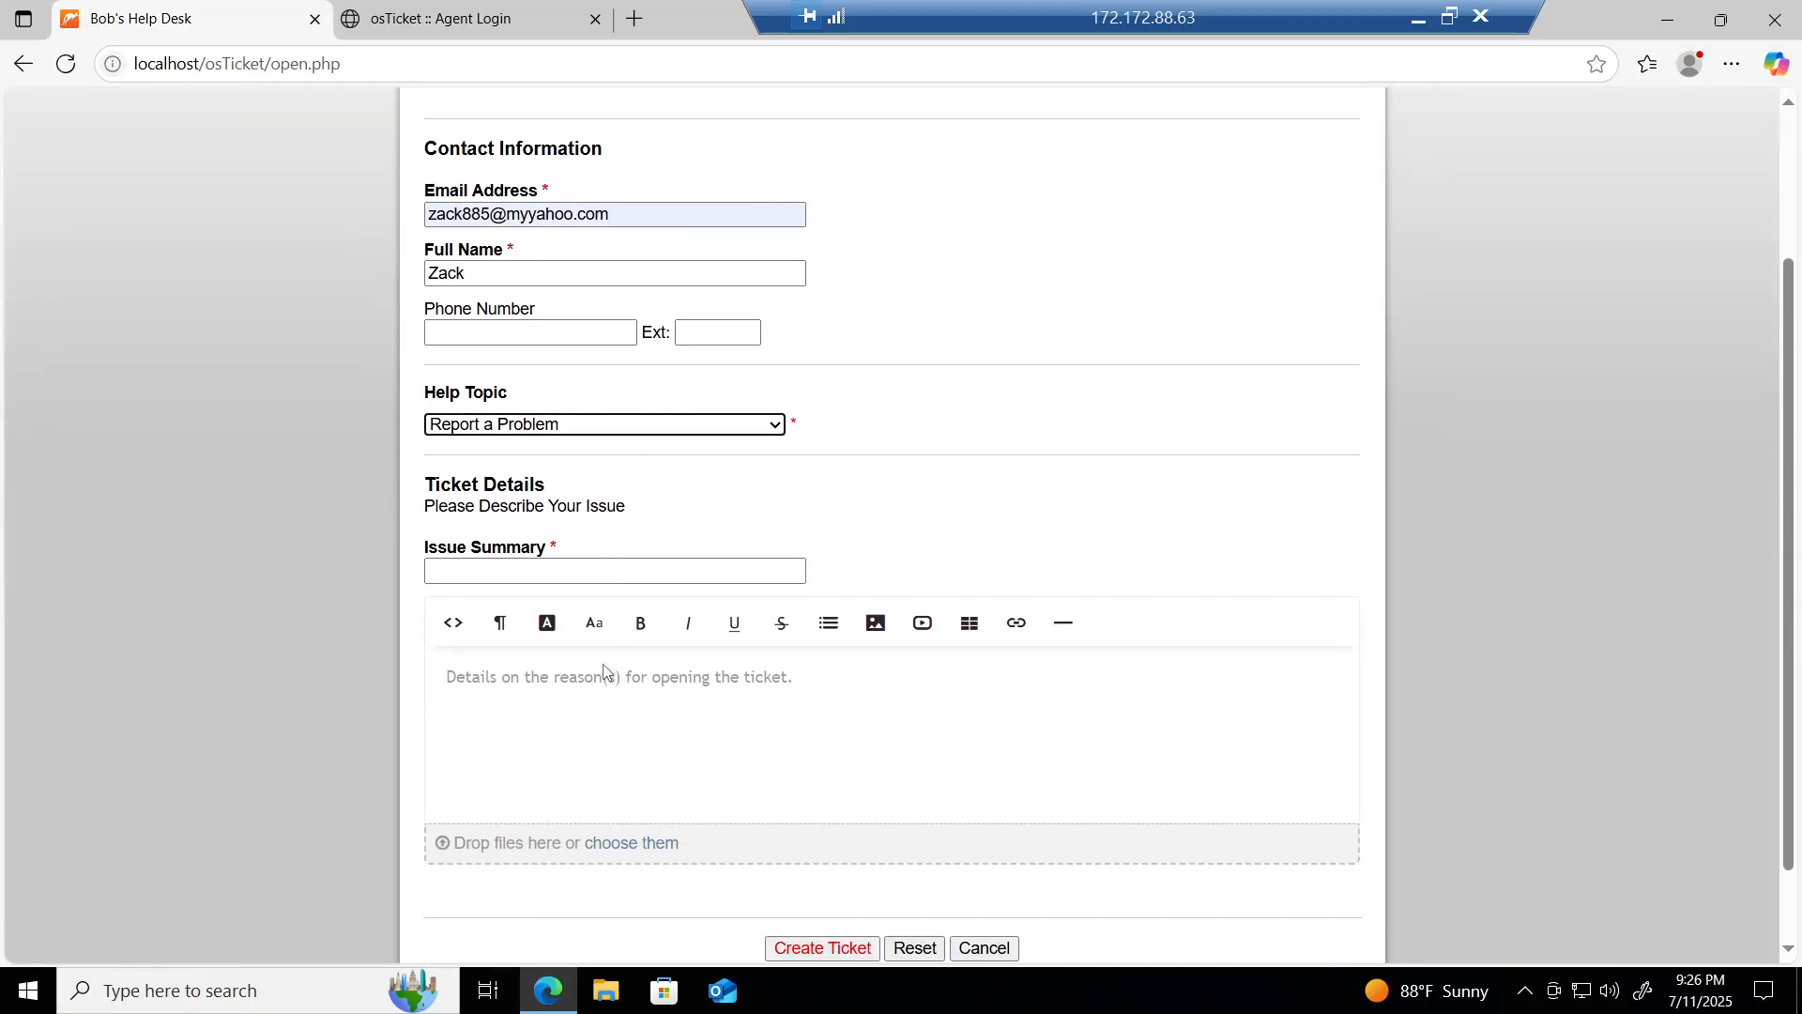
Step: Enter summary 'VPN not working' with the failing-VPN description and create the ticket
click(615, 479)
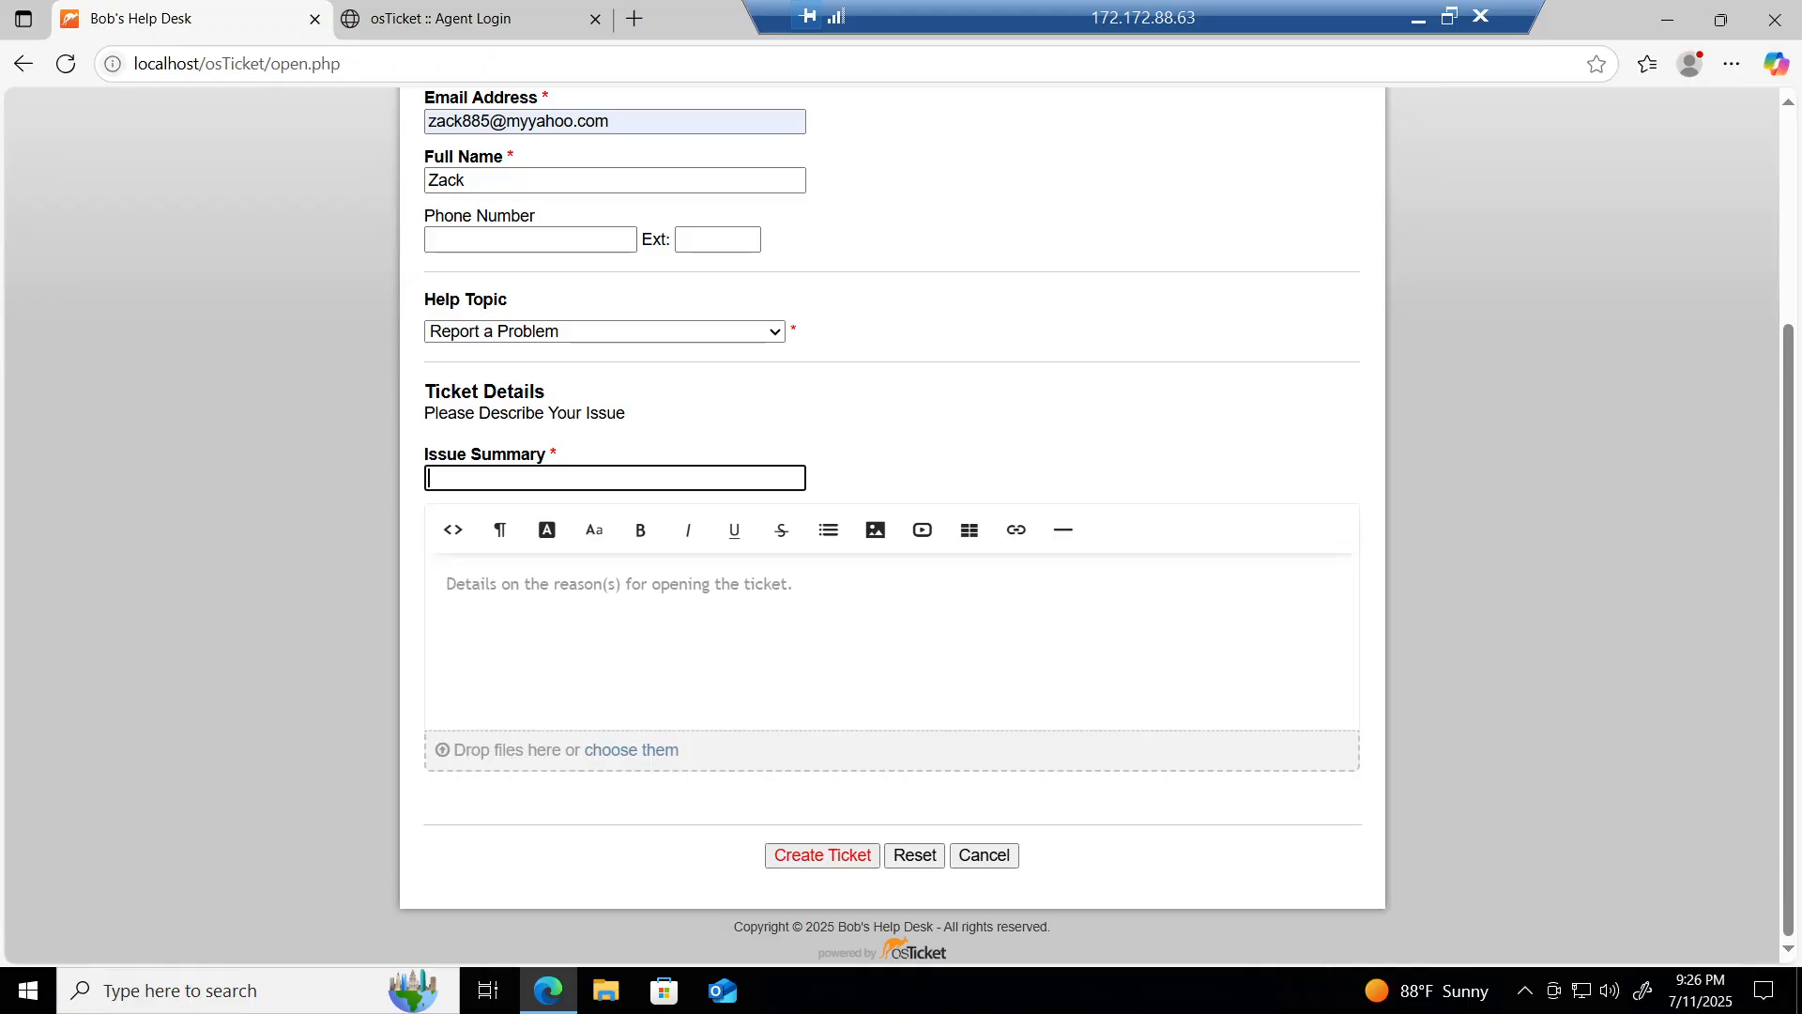
text(VPN not working)
click(447, 584)
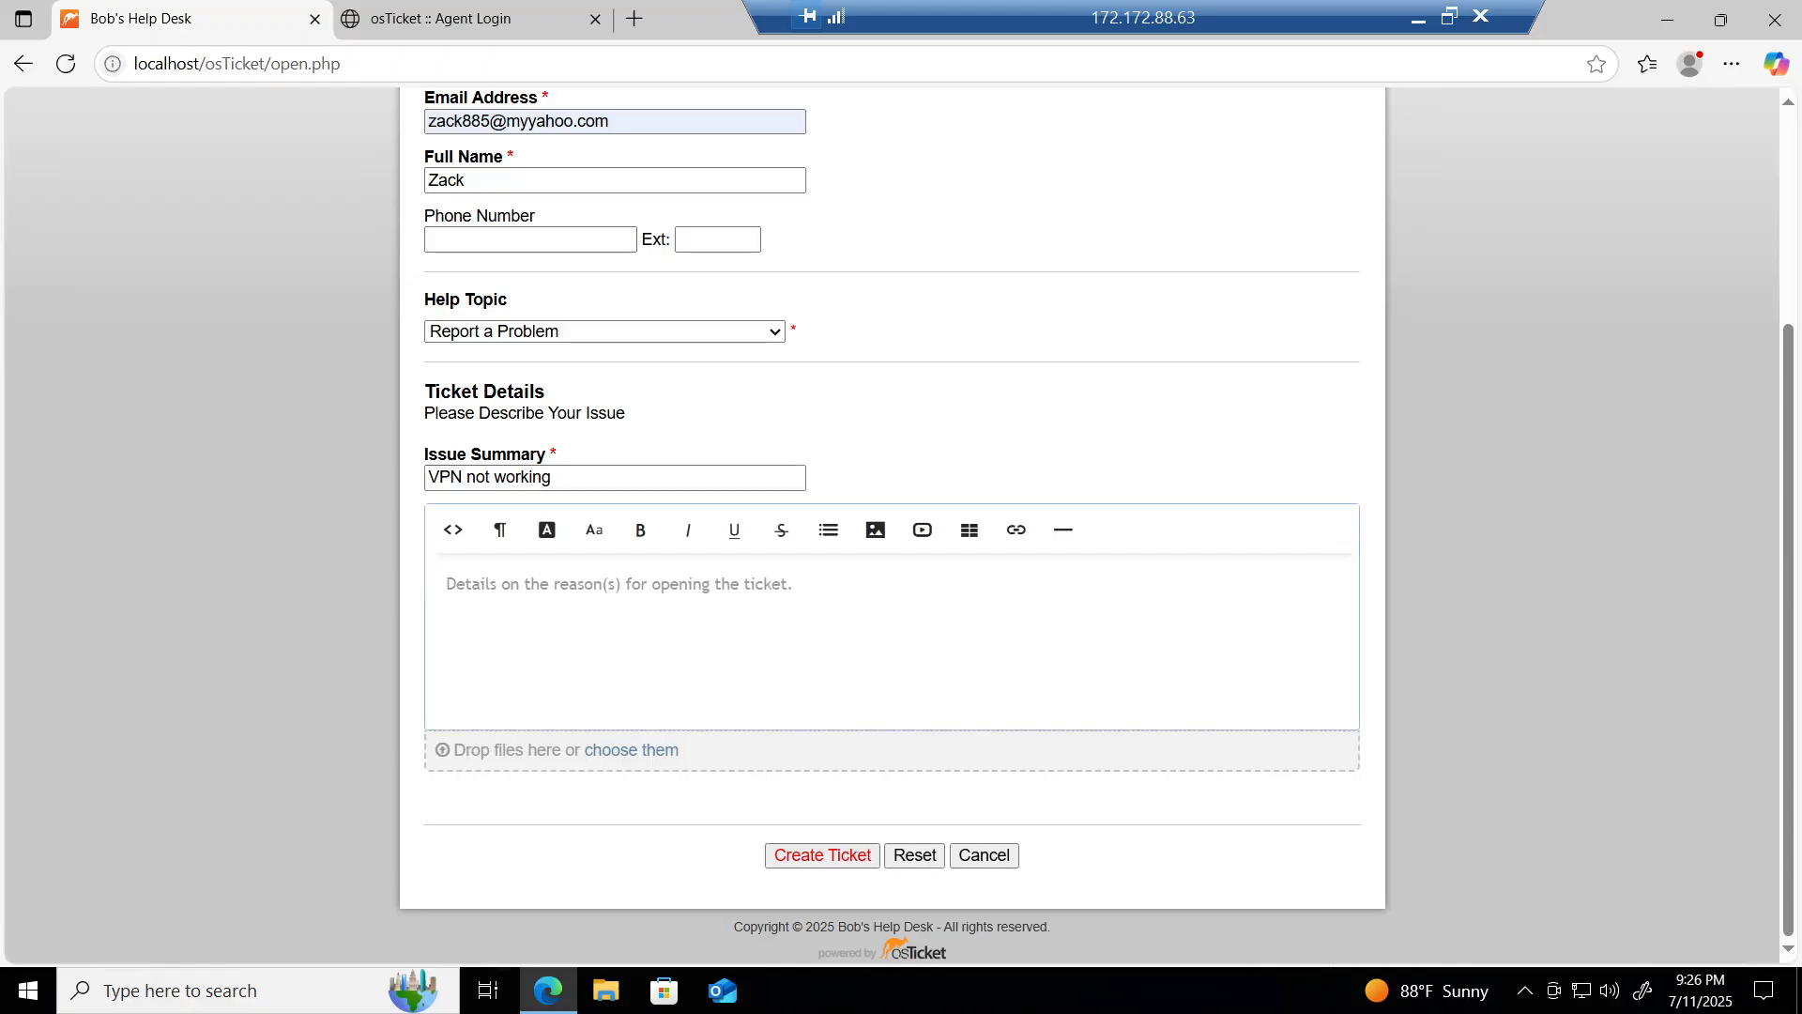
text(I've )
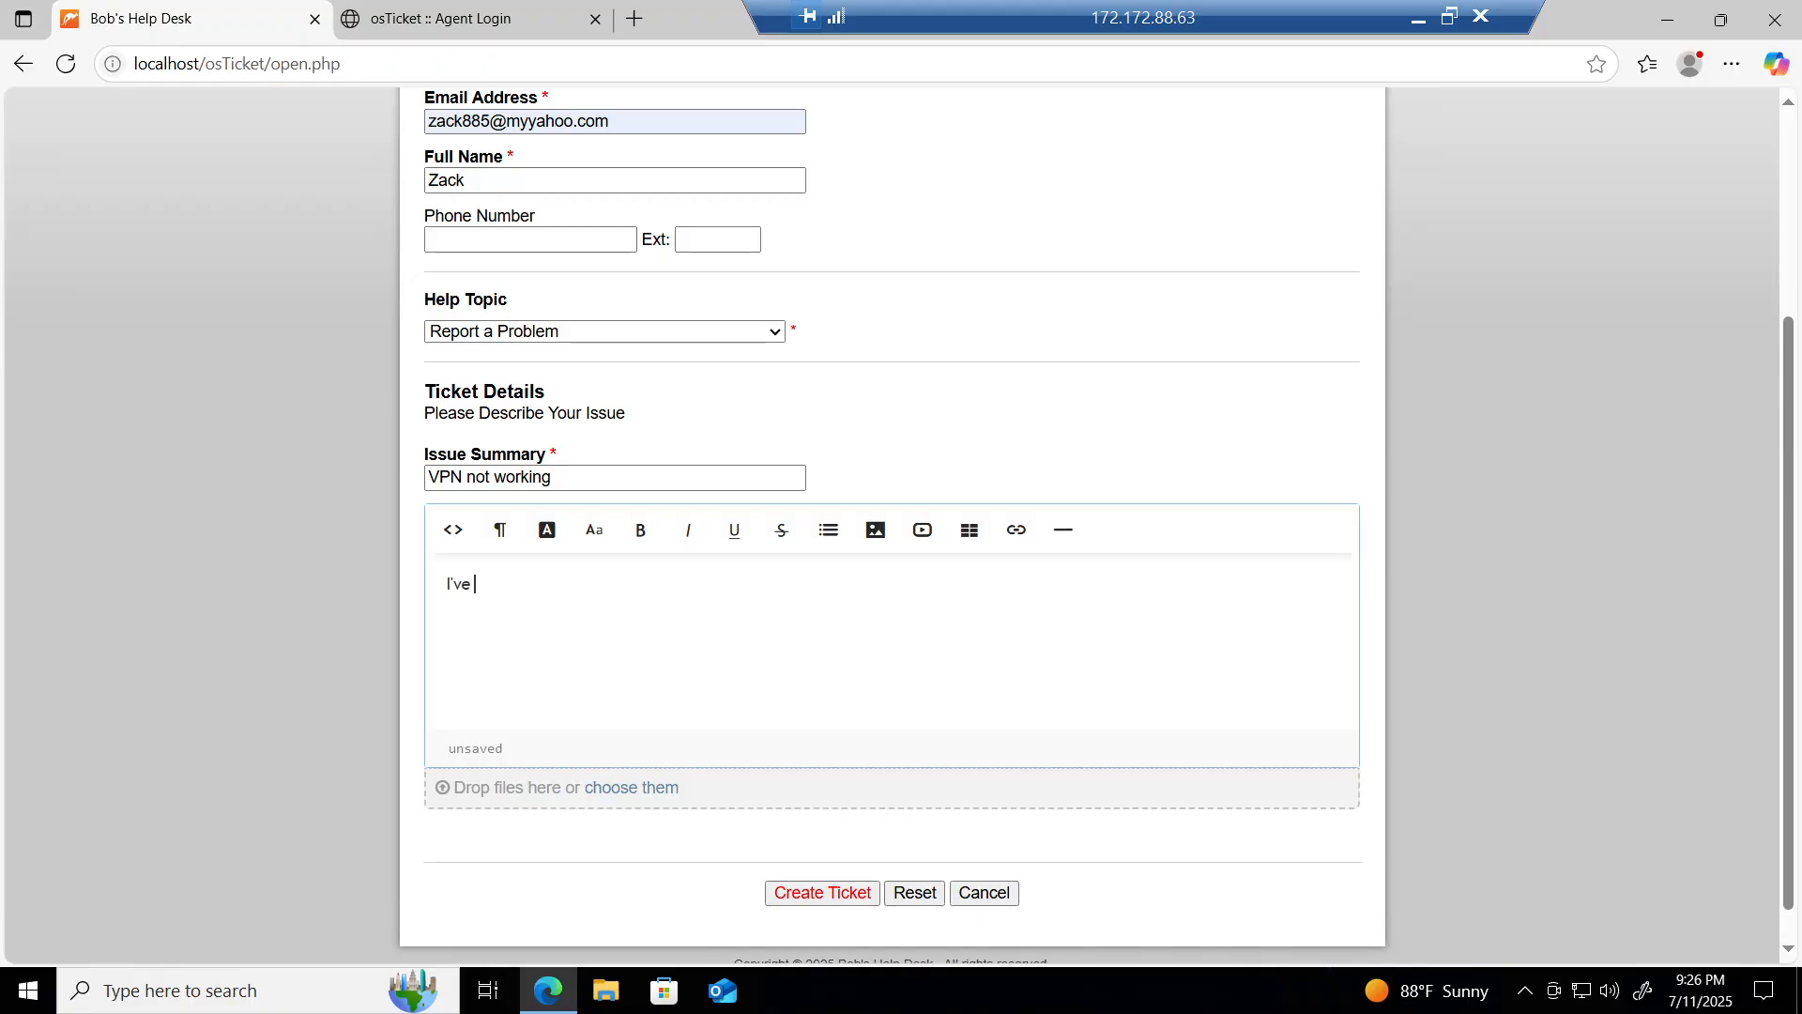
text(been having trouble with the comp)
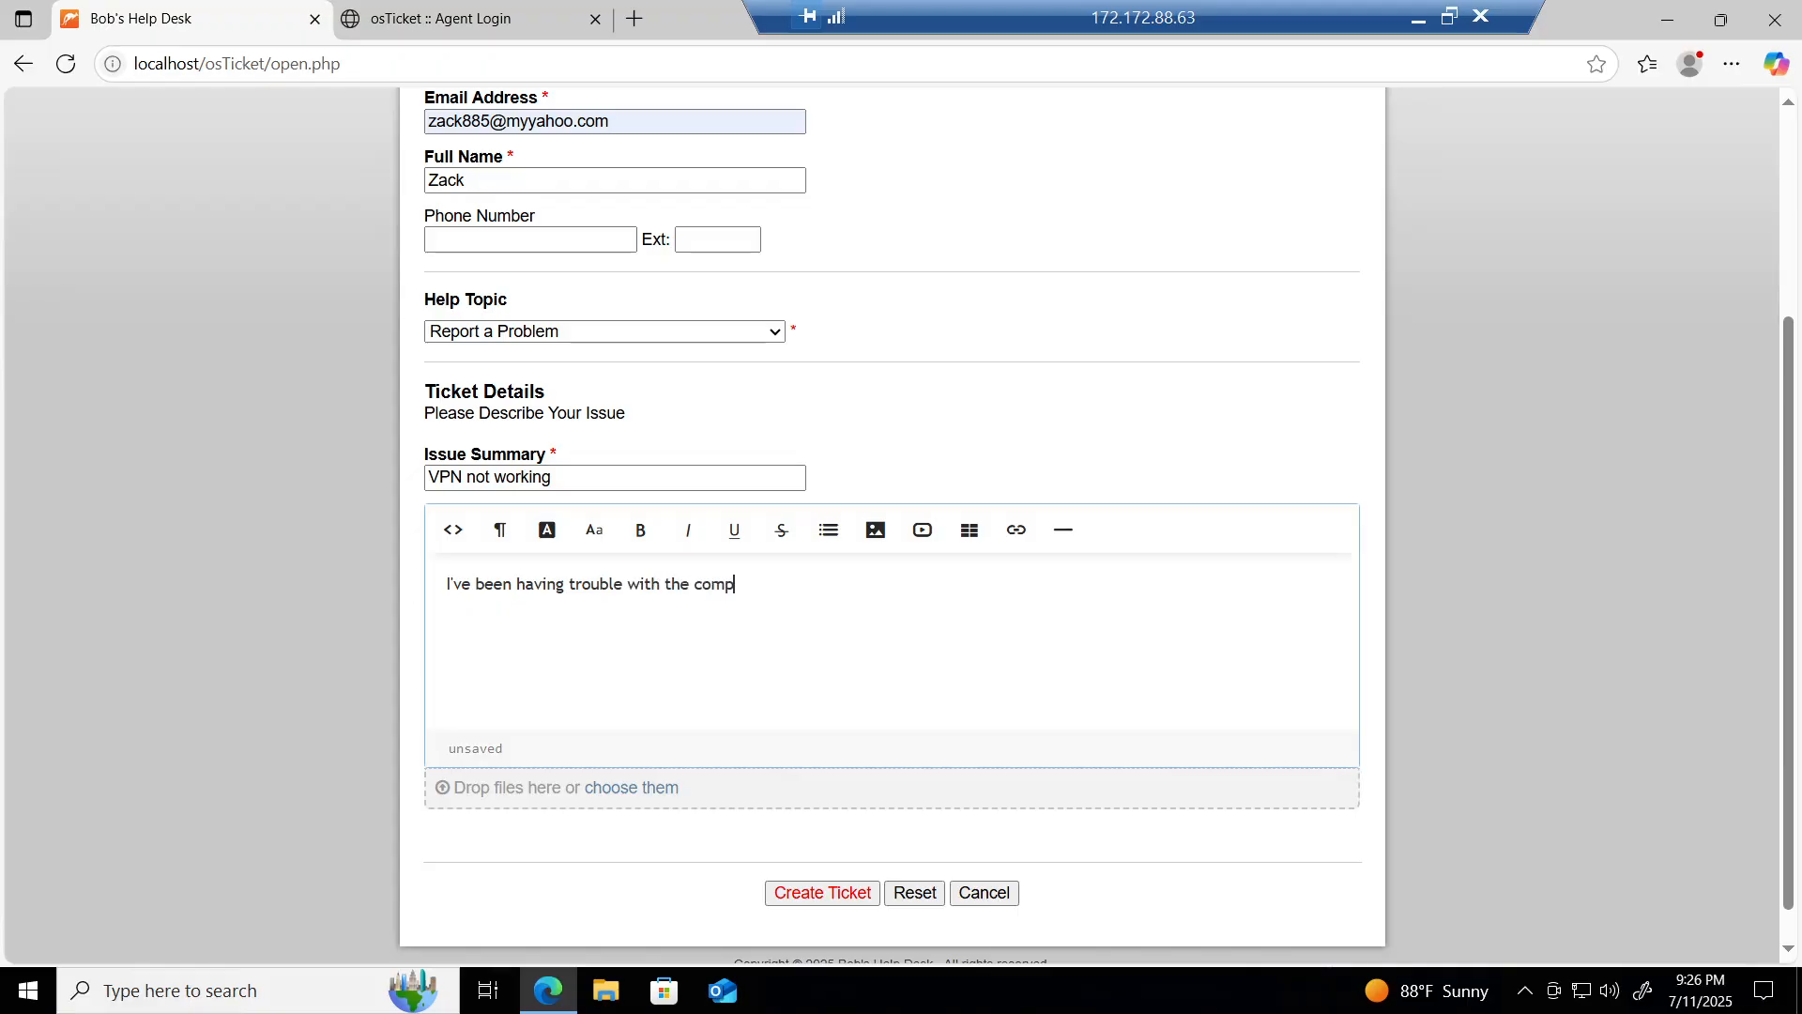
text(any VPN. Every time I try to connect)
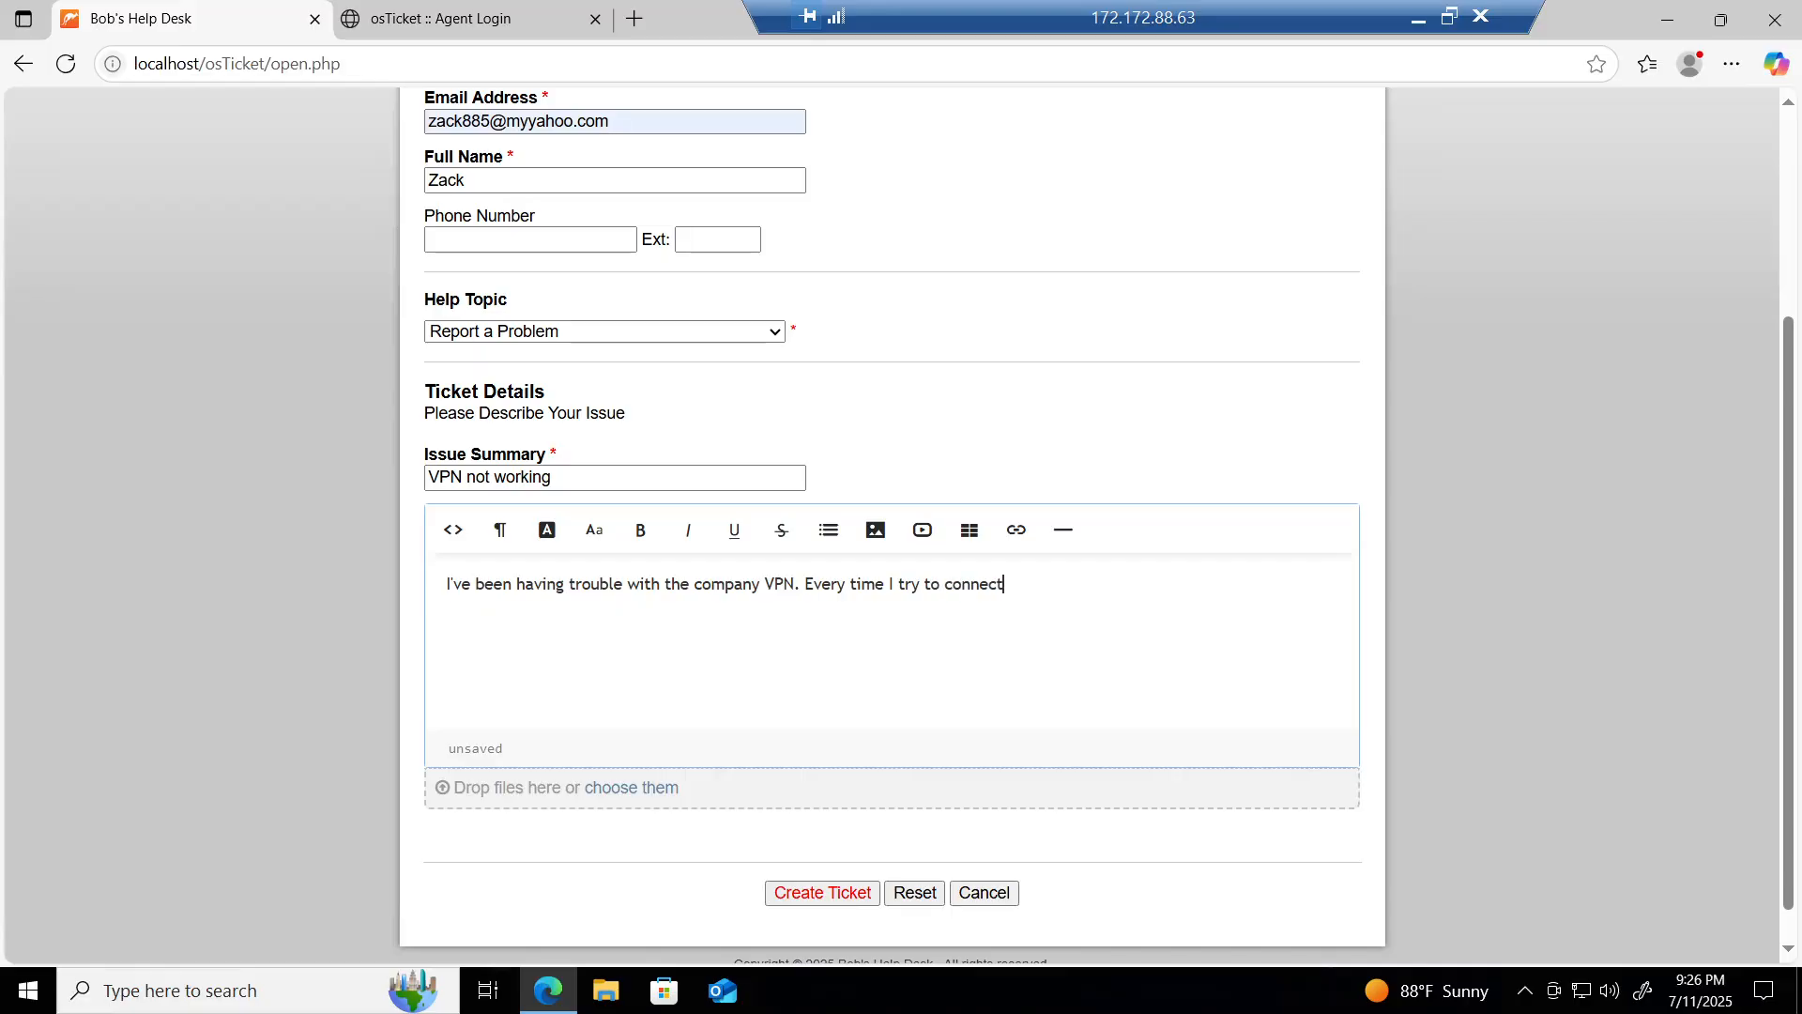
text(, it fails. M)
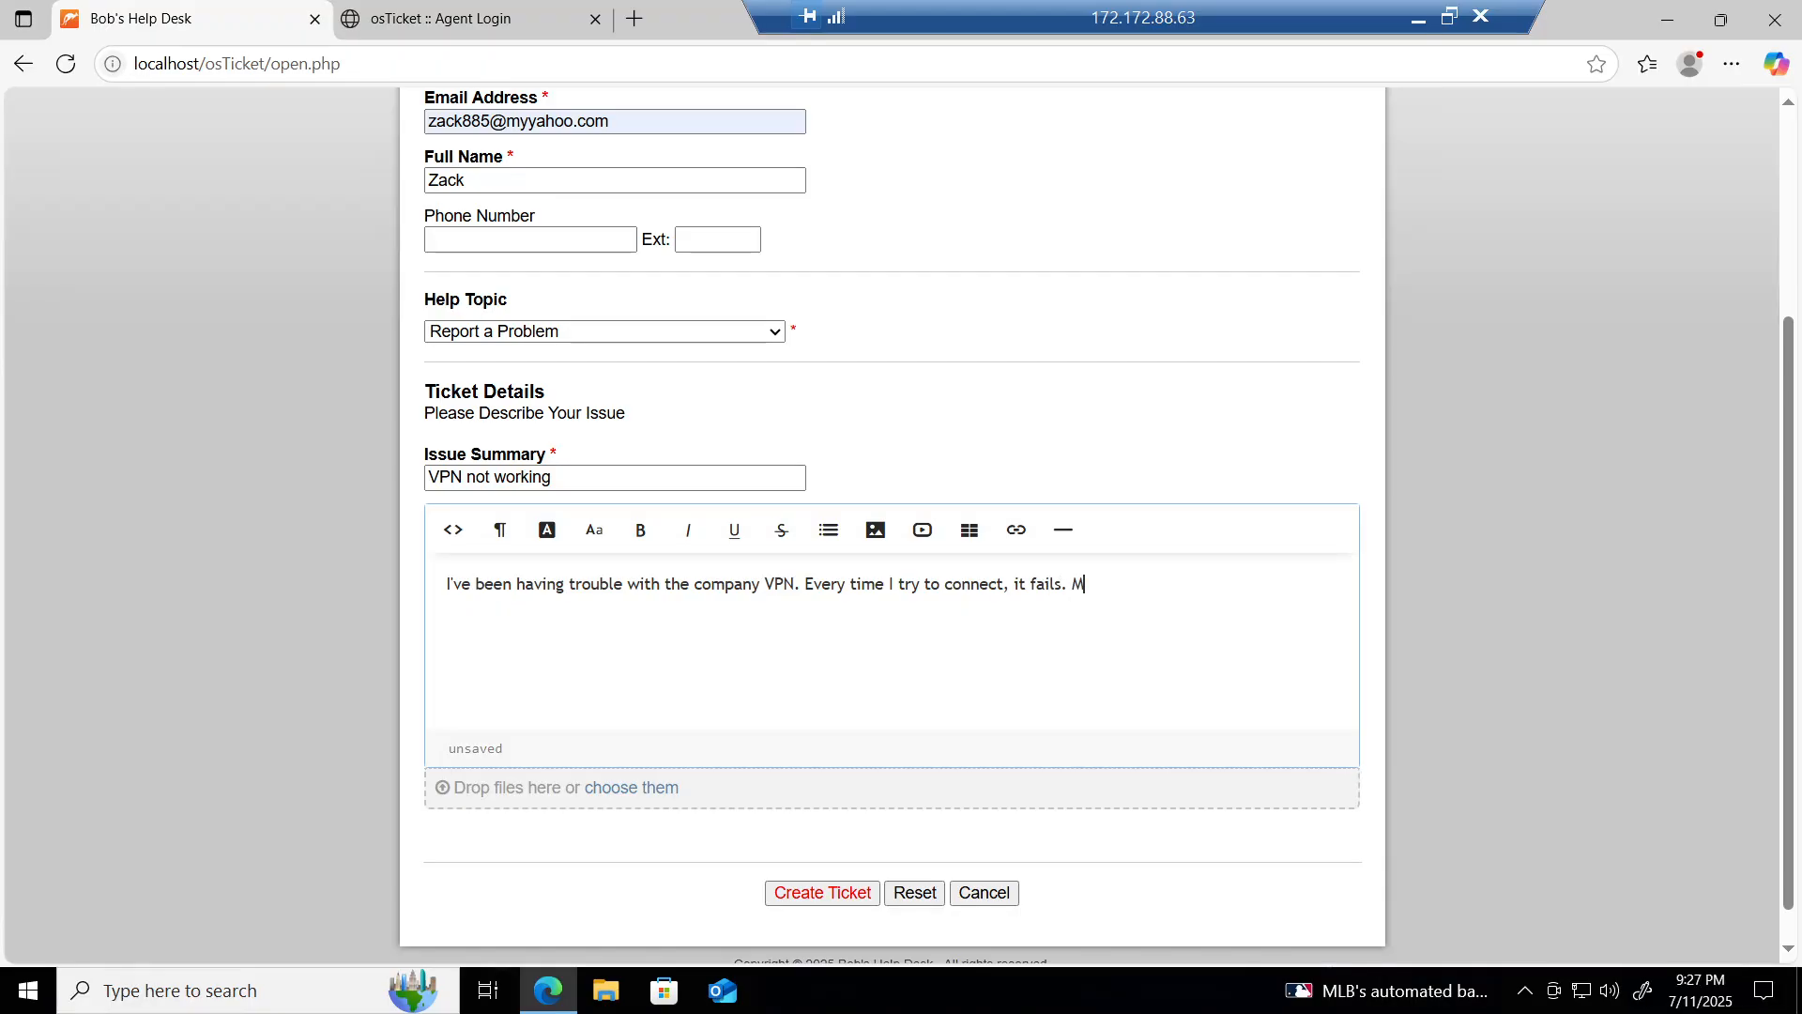
text(y colleagues are not exper)
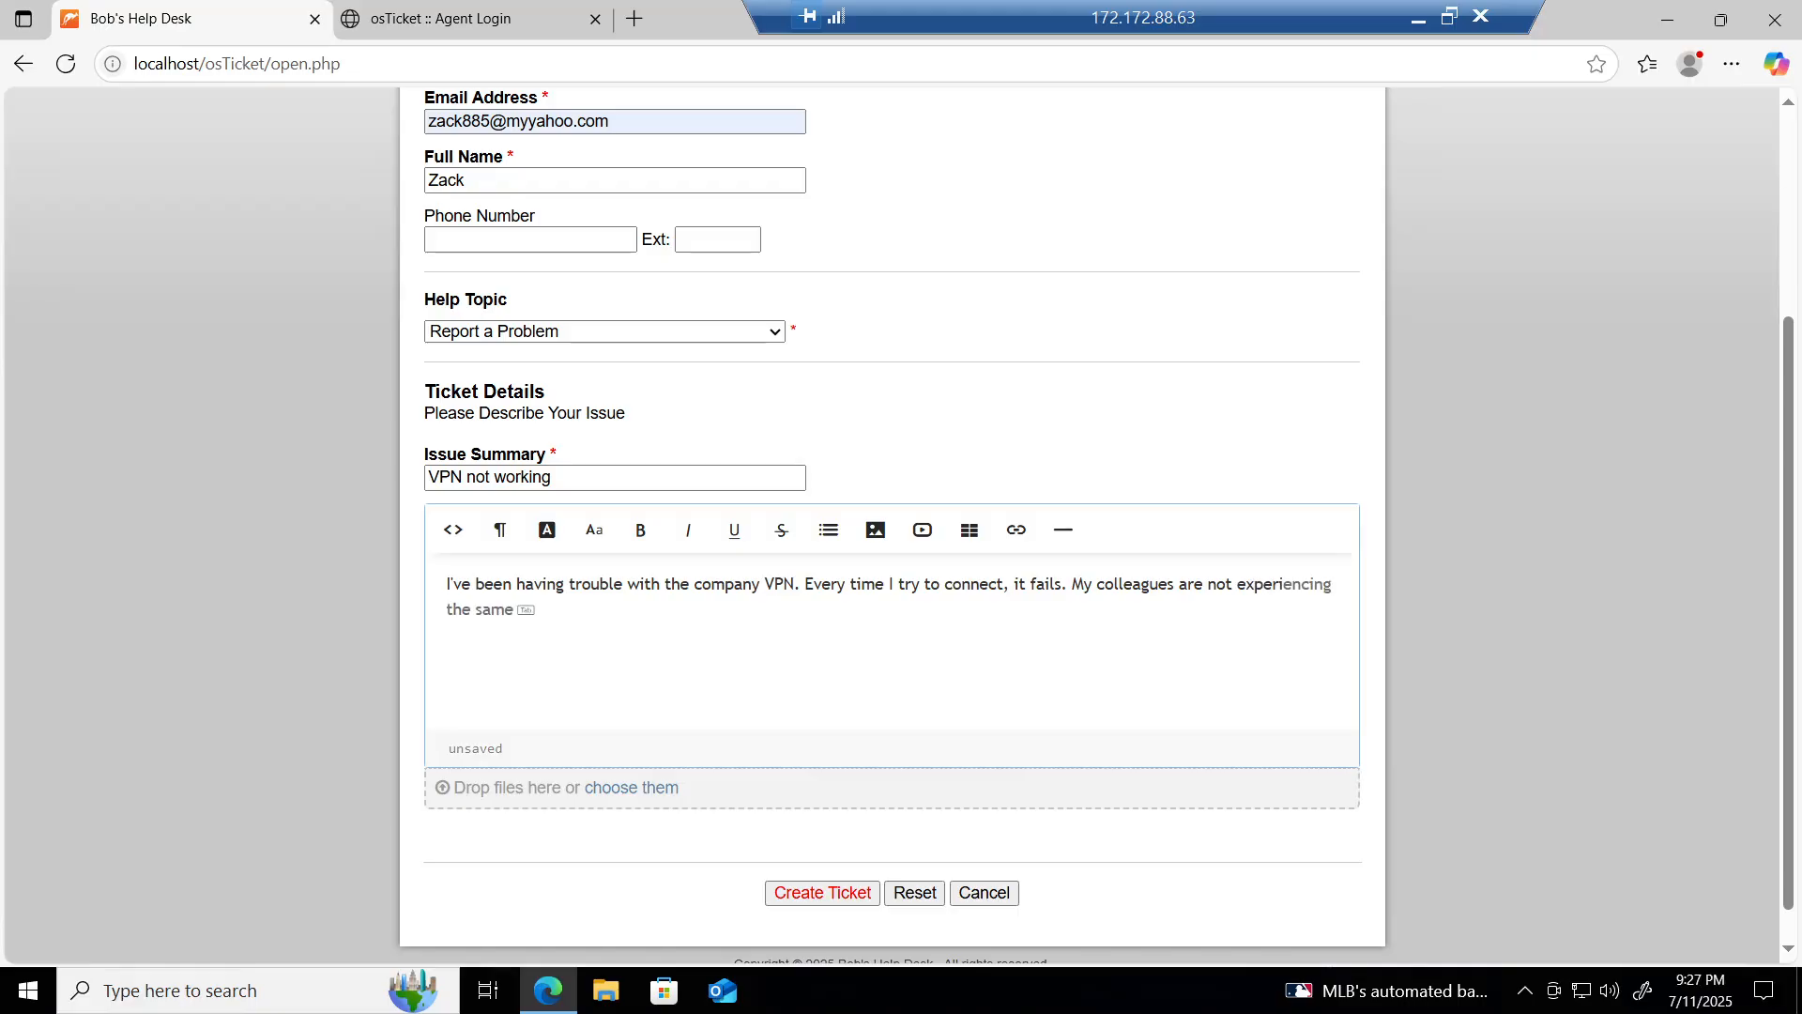
text(iencing this problem. Could )
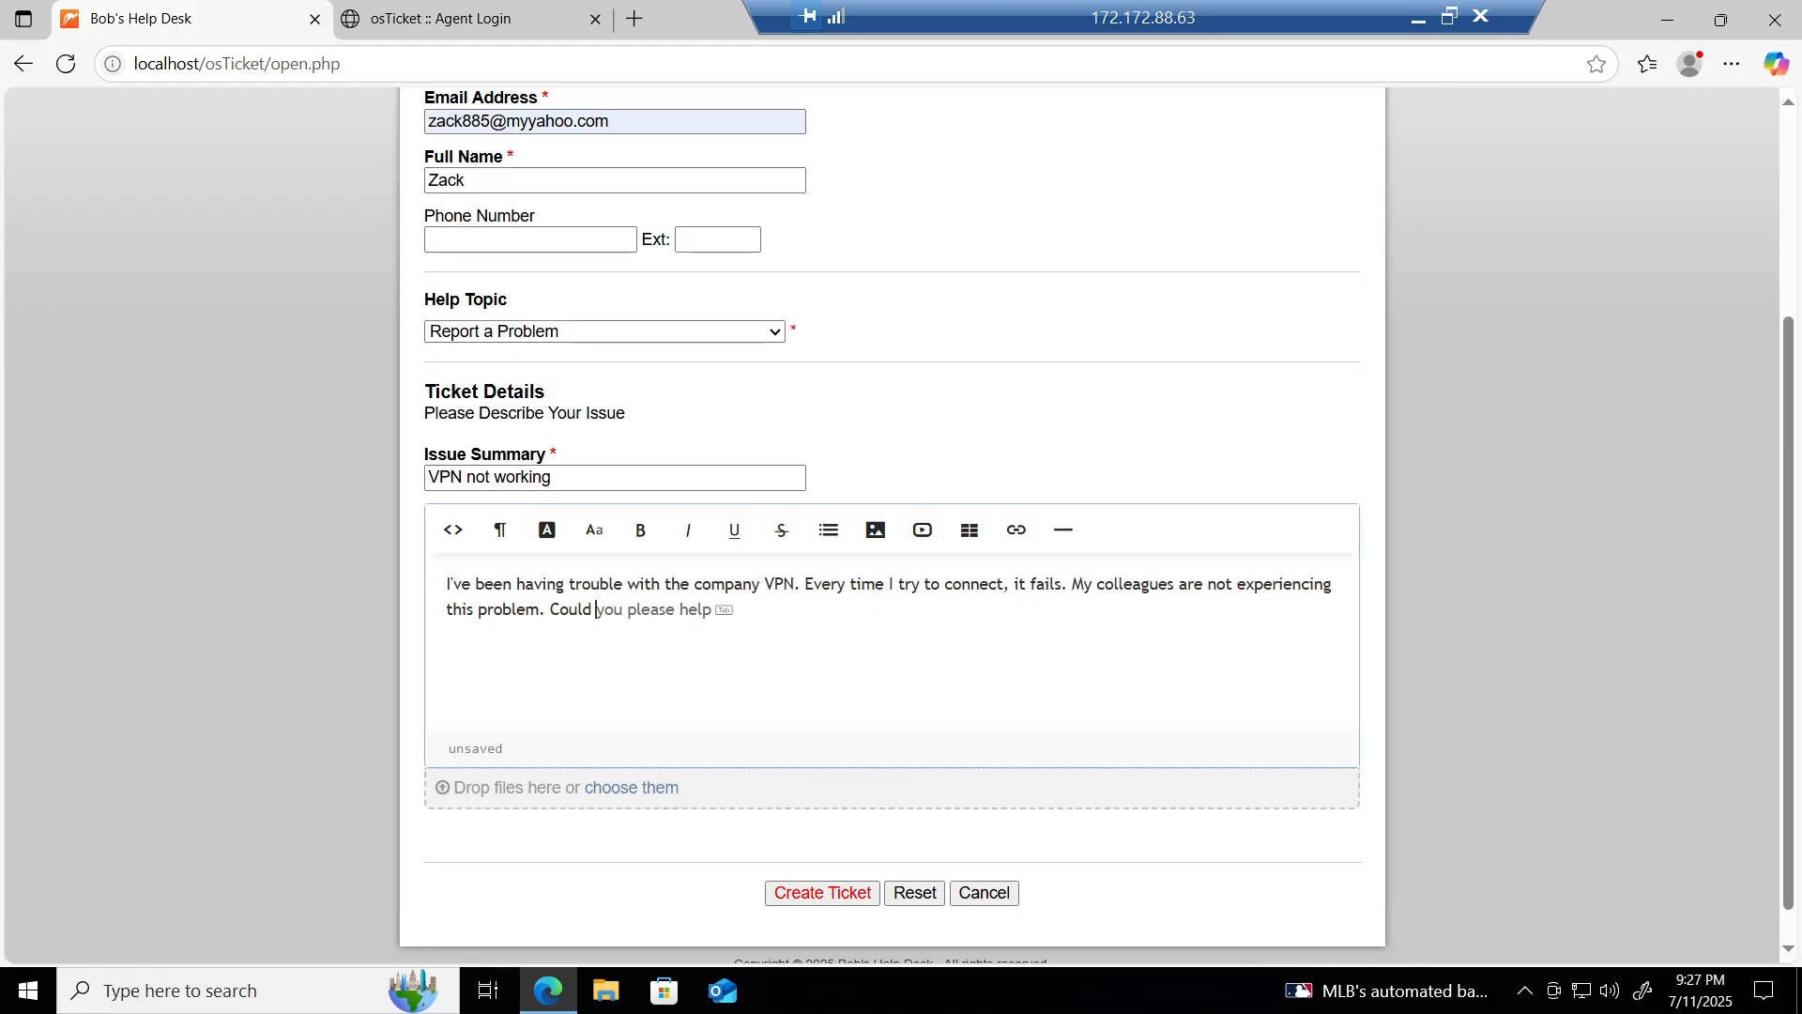
text(someone)
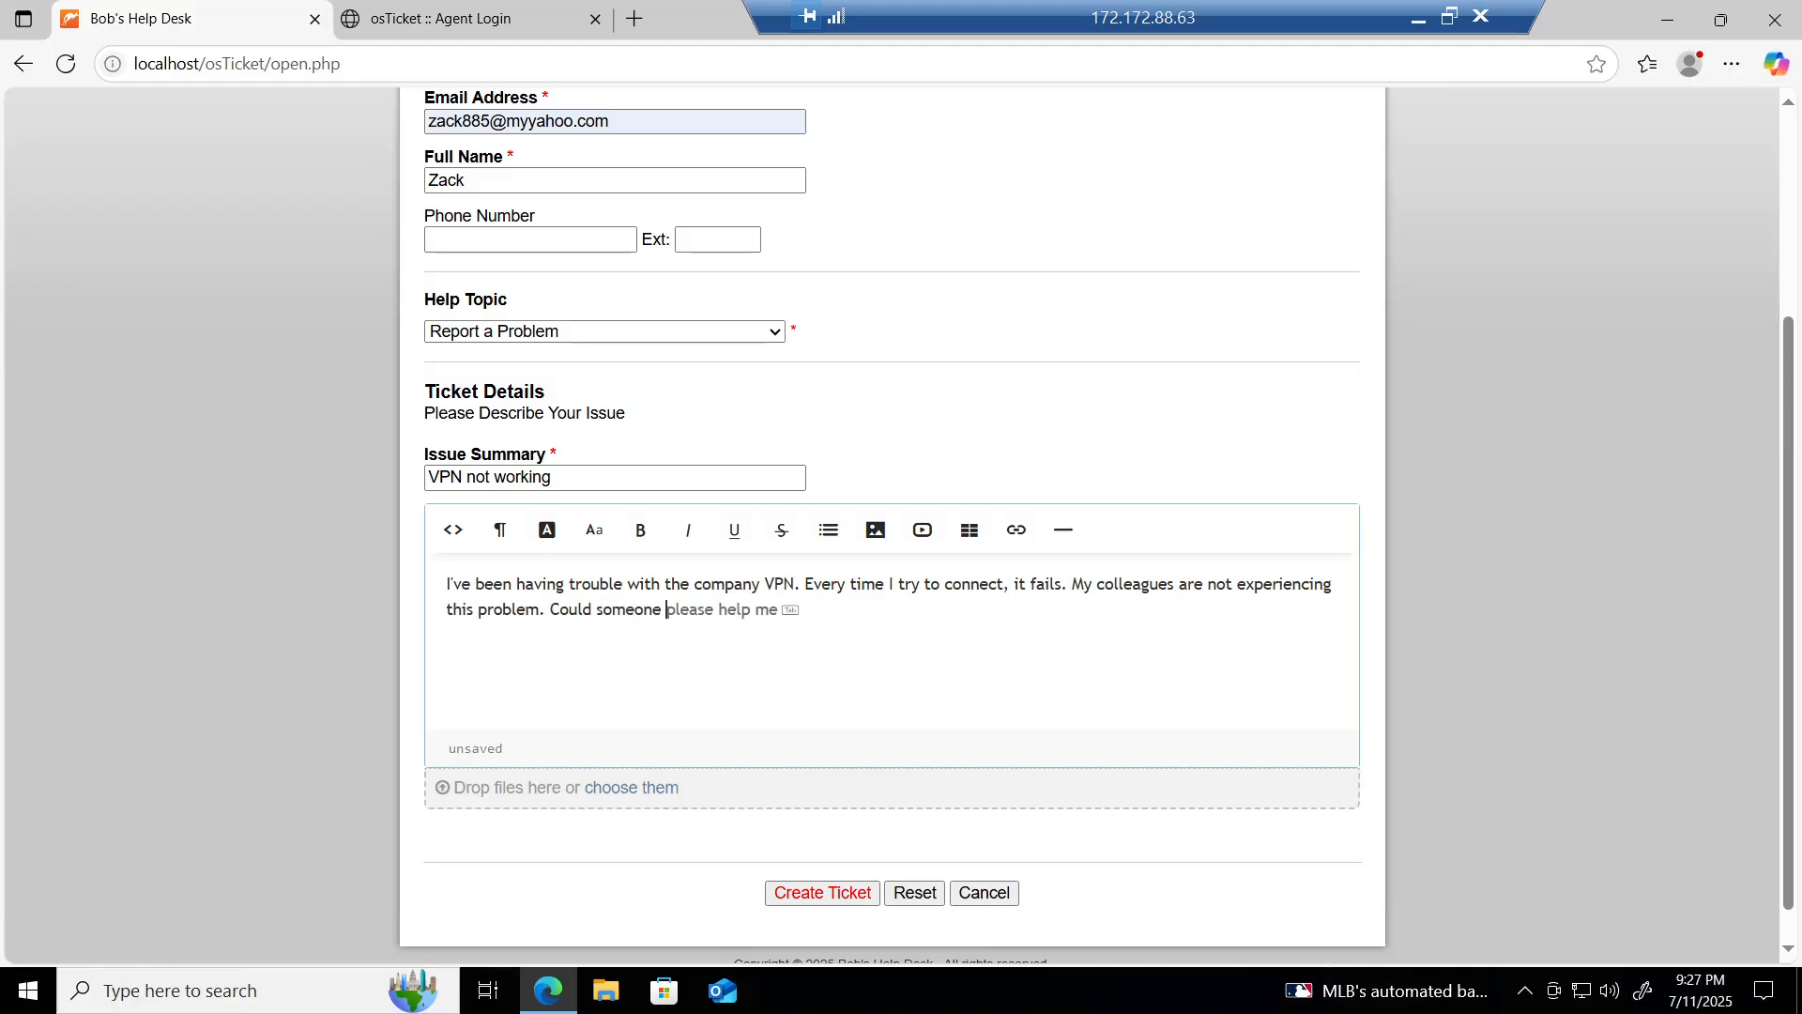
text( please hel)
key(BackSpace)
text(lp me out?)
click(862, 896)
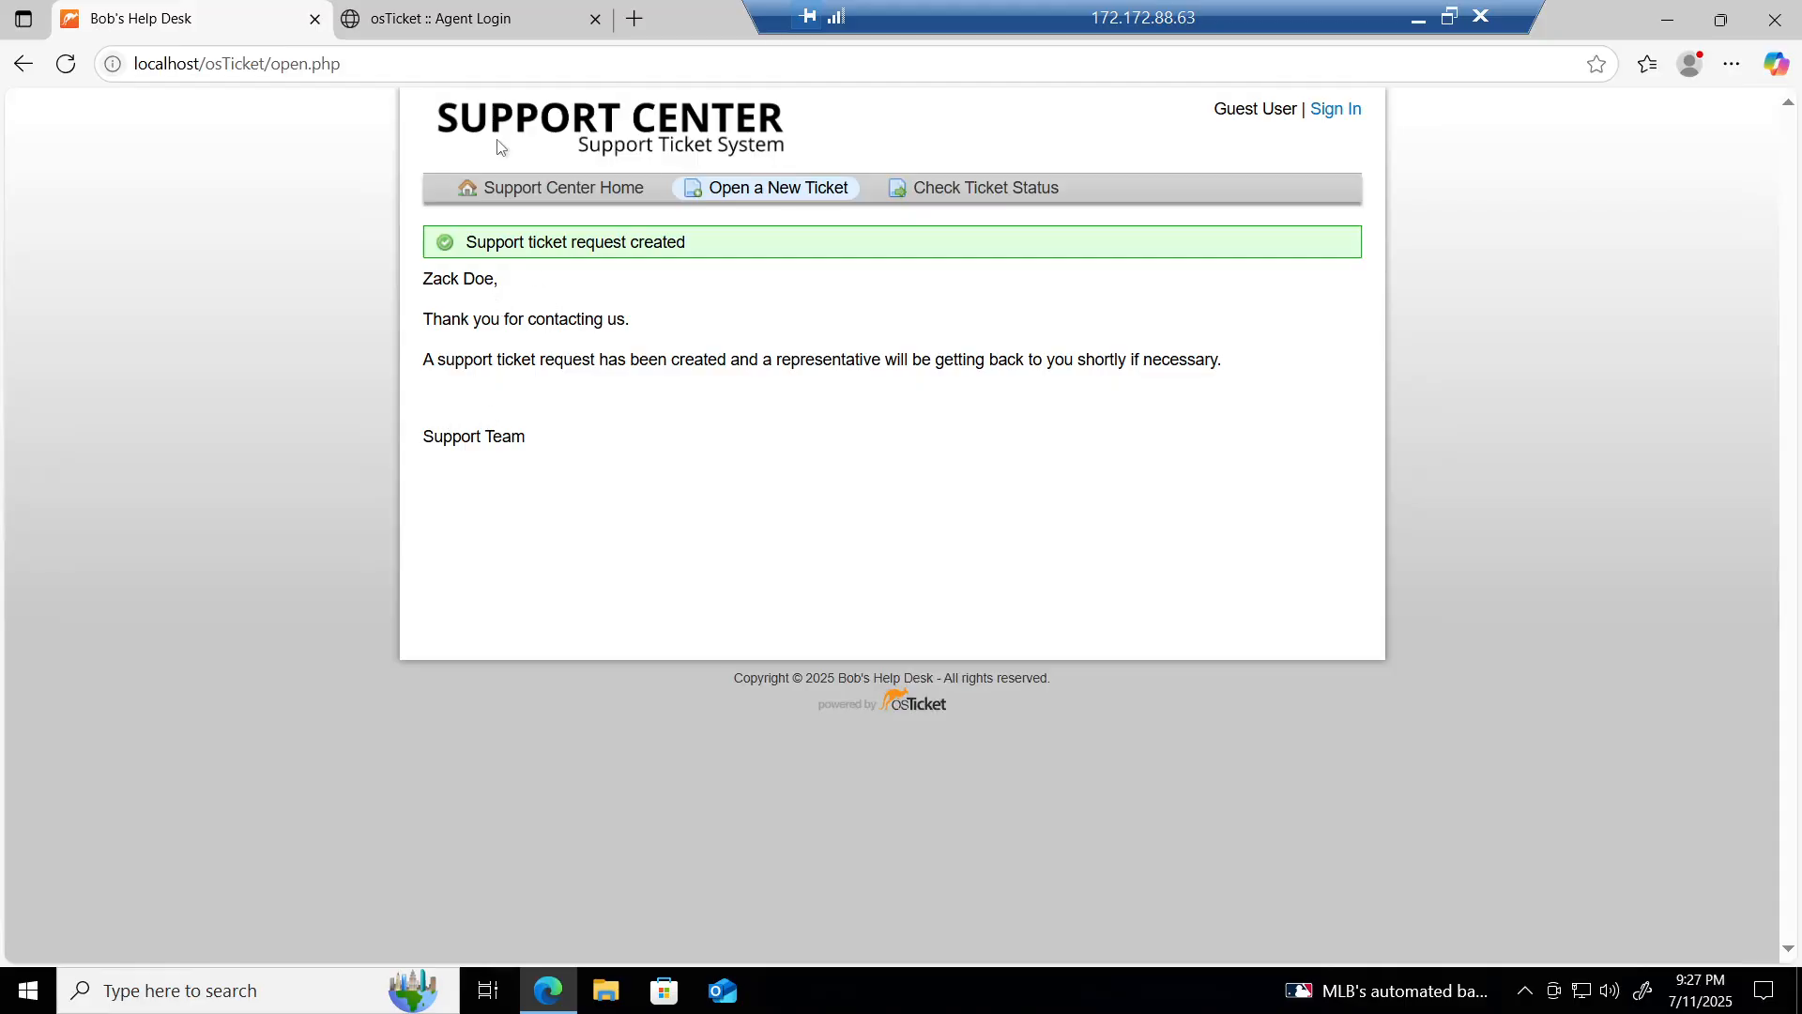
Step: Switch to the 'osTicket :: Agent Login' browser tab
click(457, 30)
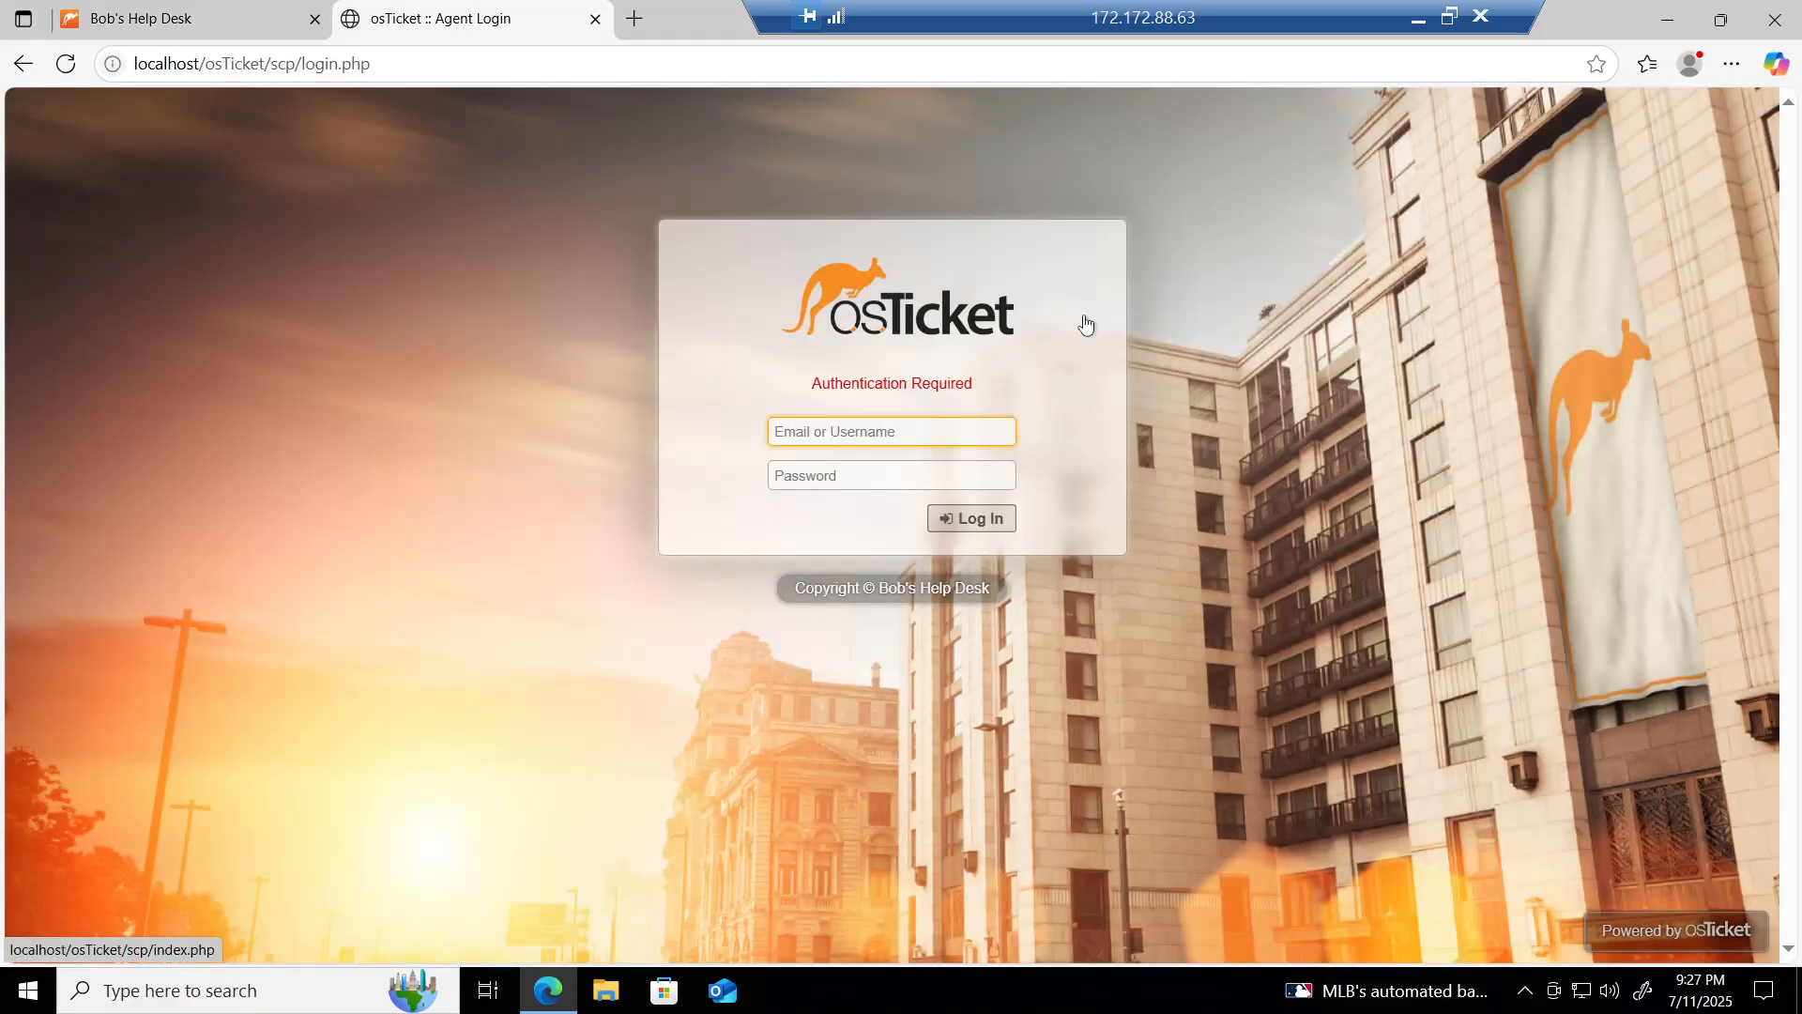
Step: Enter the support agent's username and password on the Agent Login page and submit
click(1416, 22)
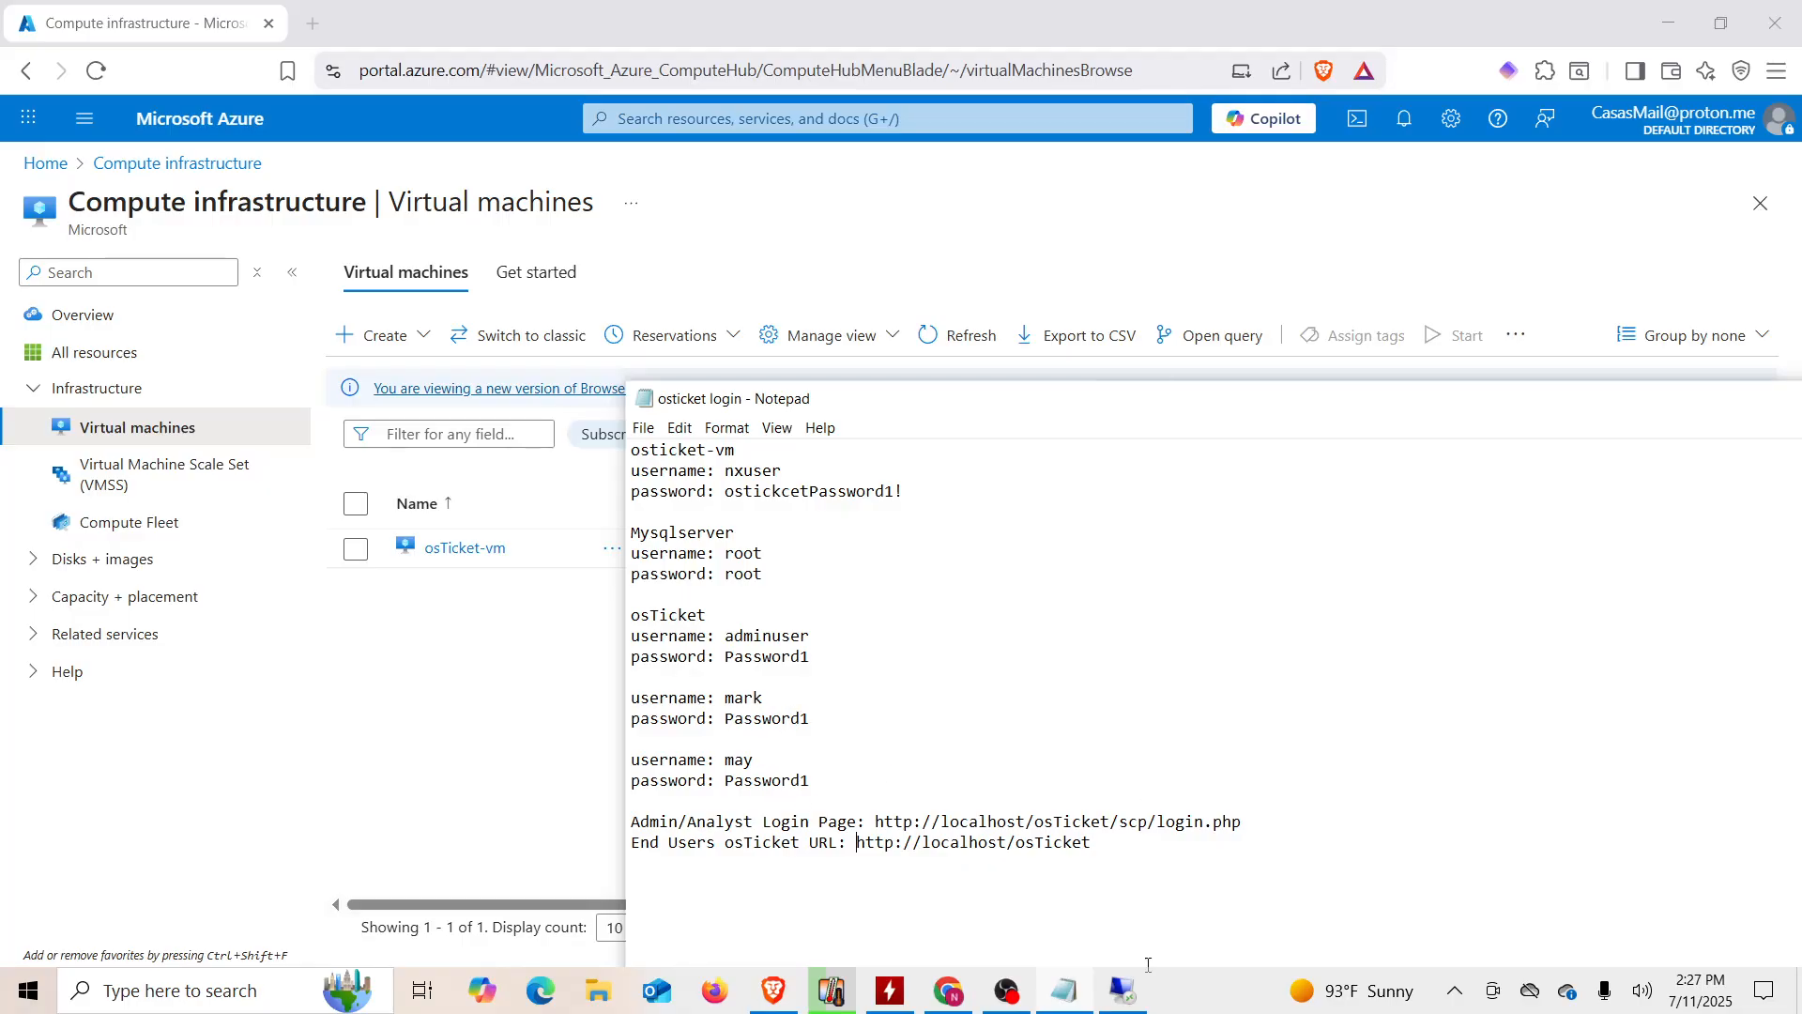
click(1123, 990)
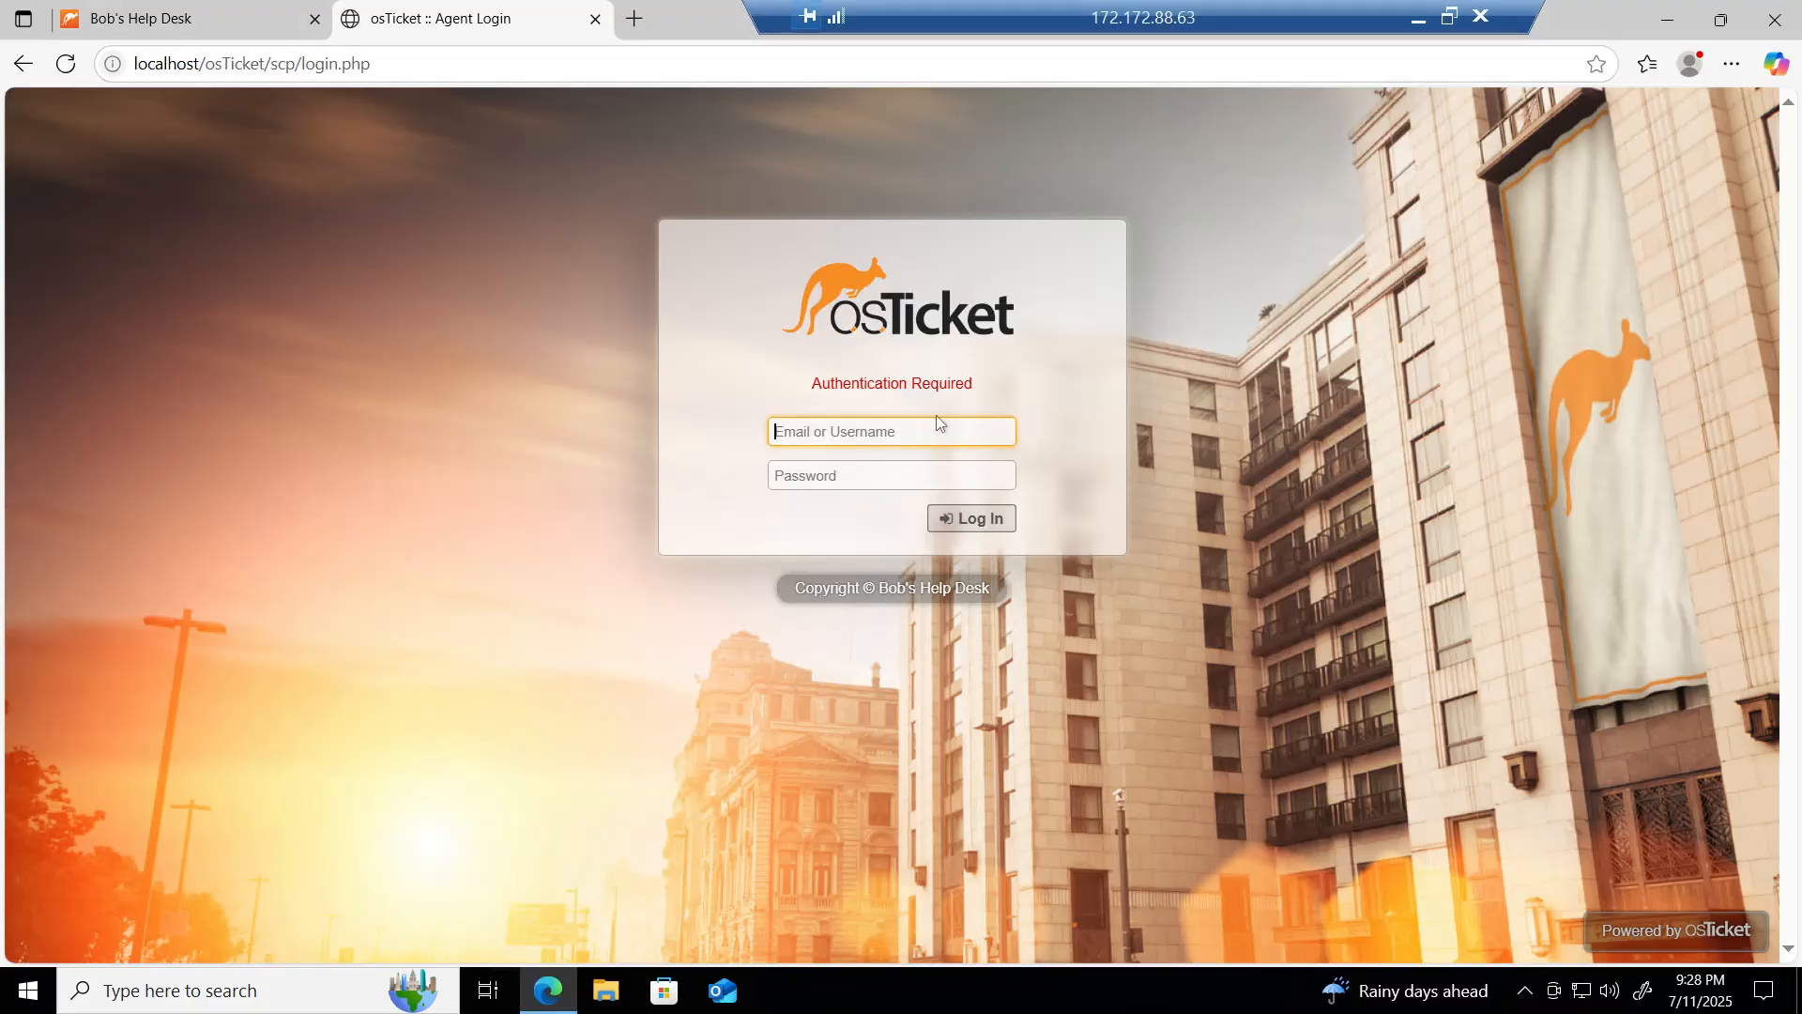
text(may)
click(644, 489)
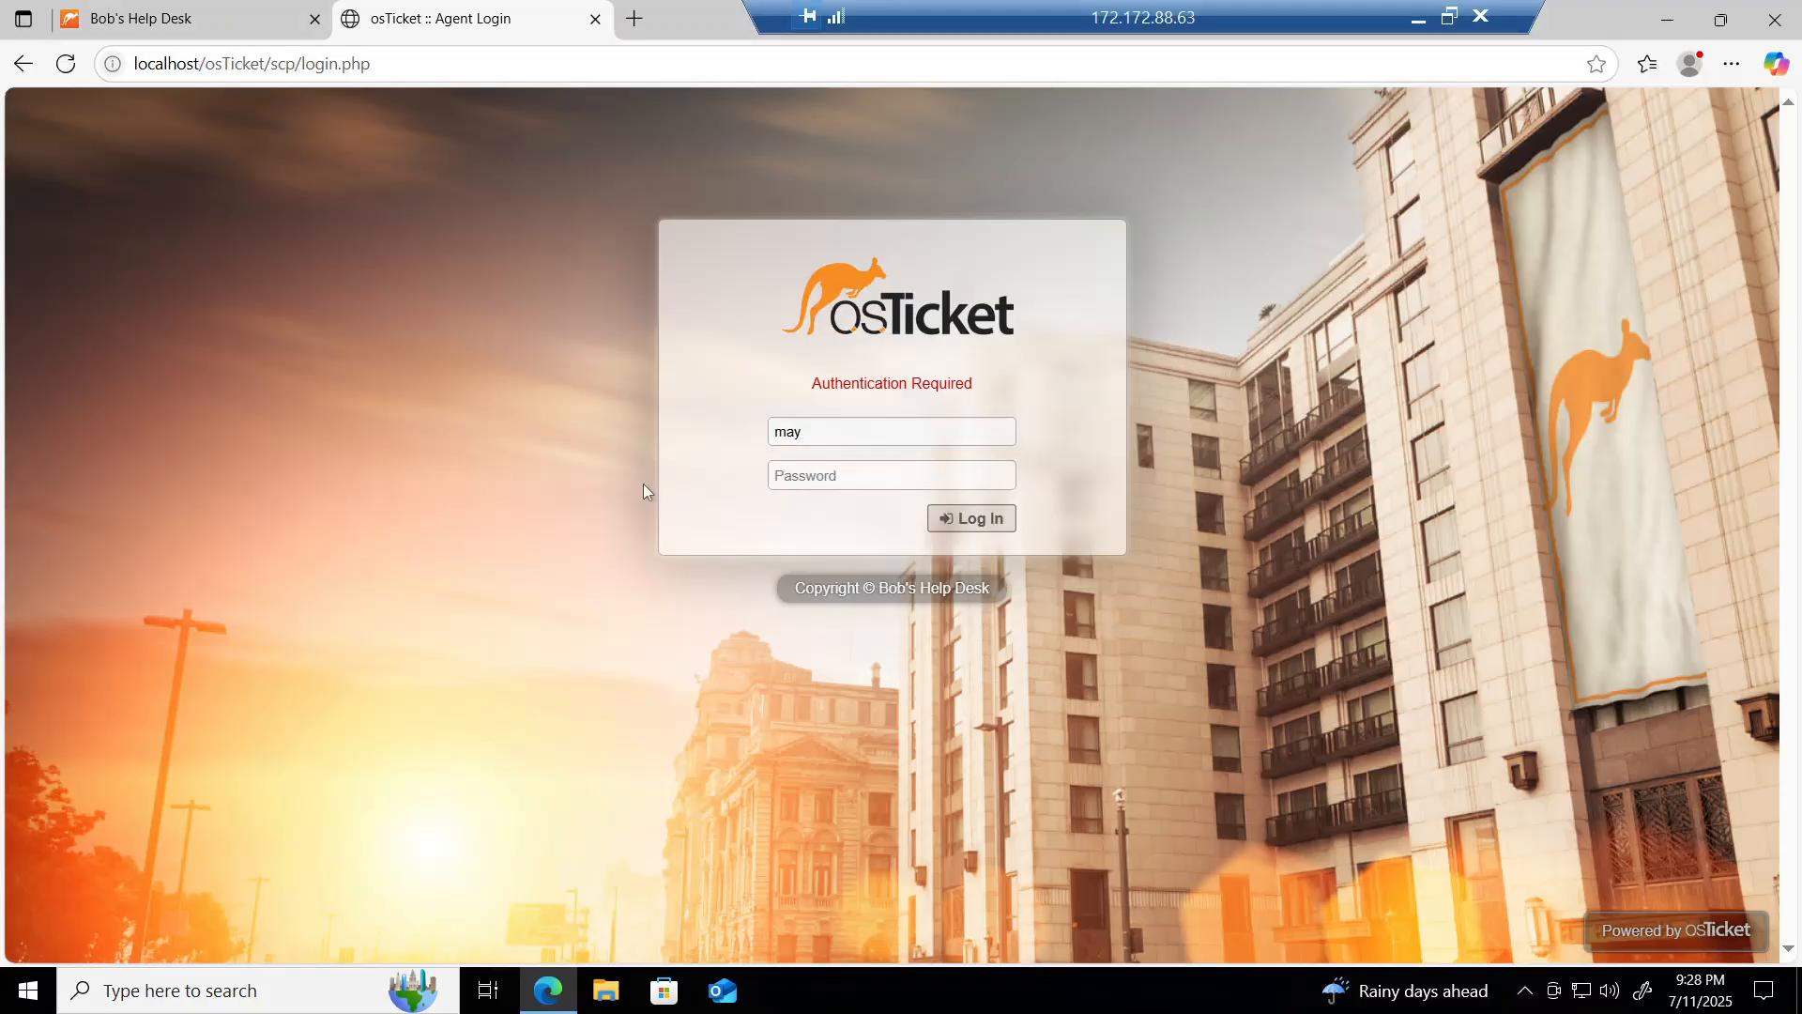
click(818, 476)
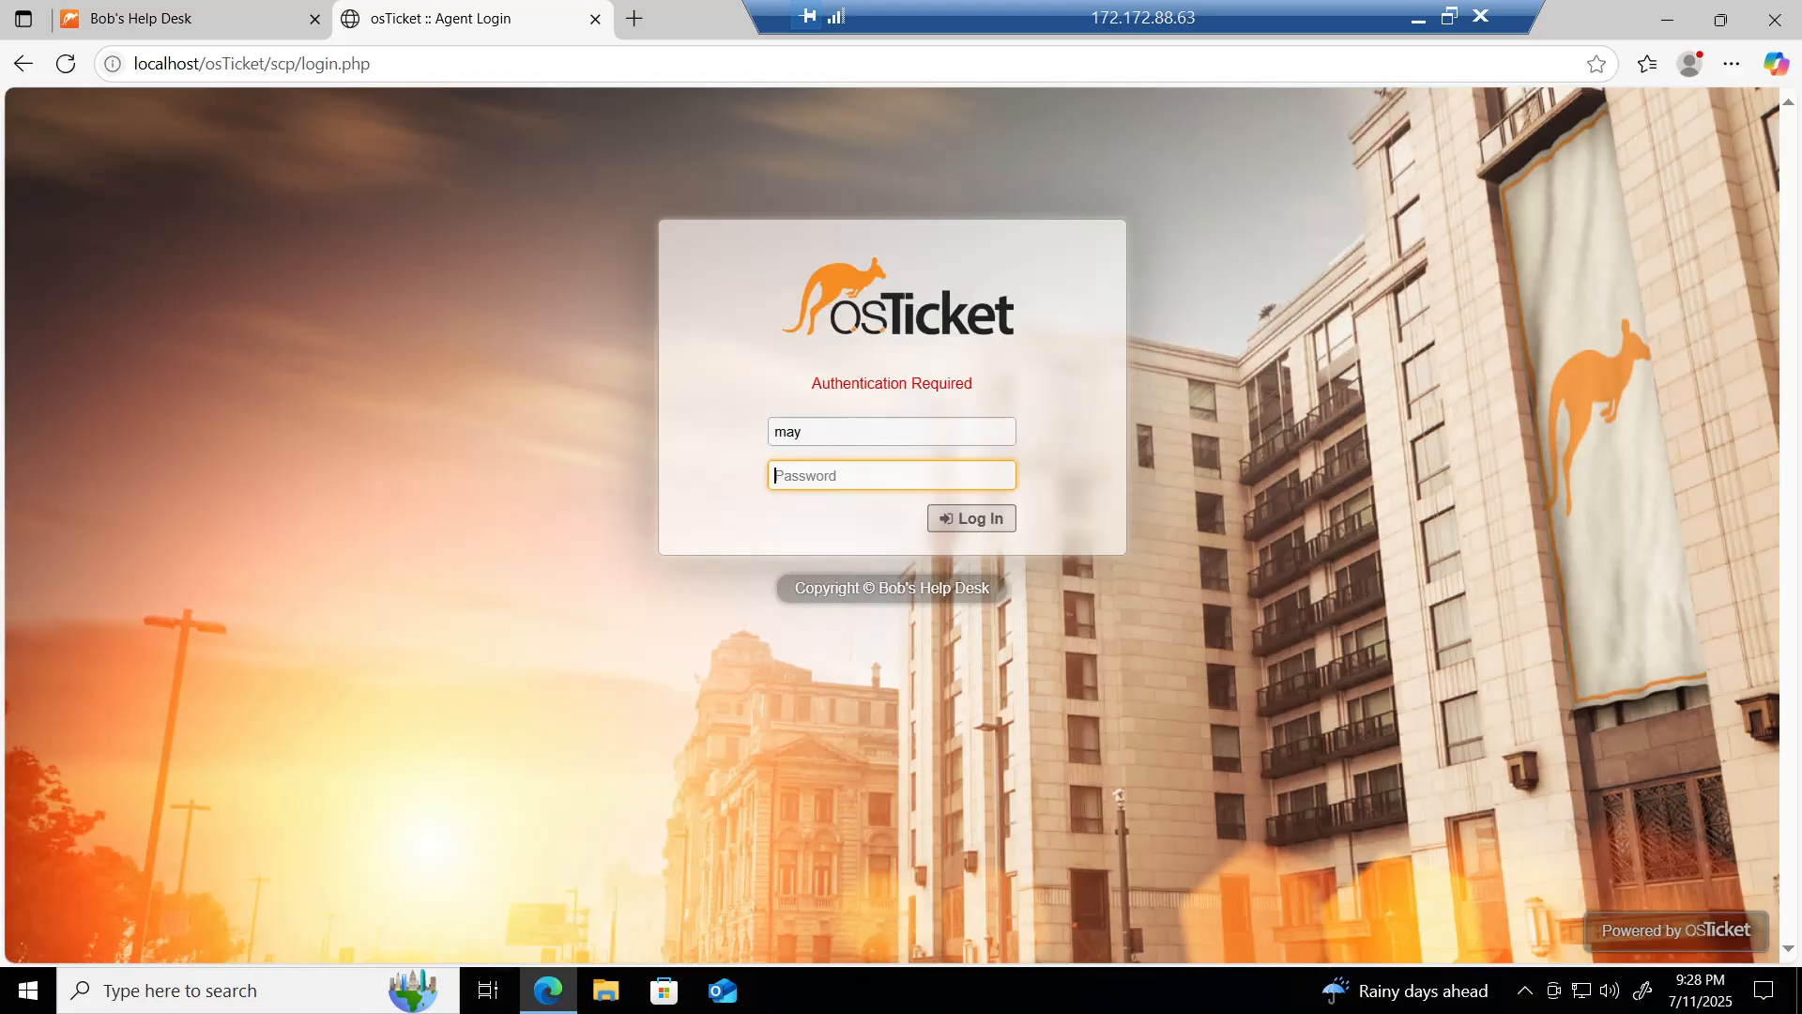
text(•••••••••)
click(967, 522)
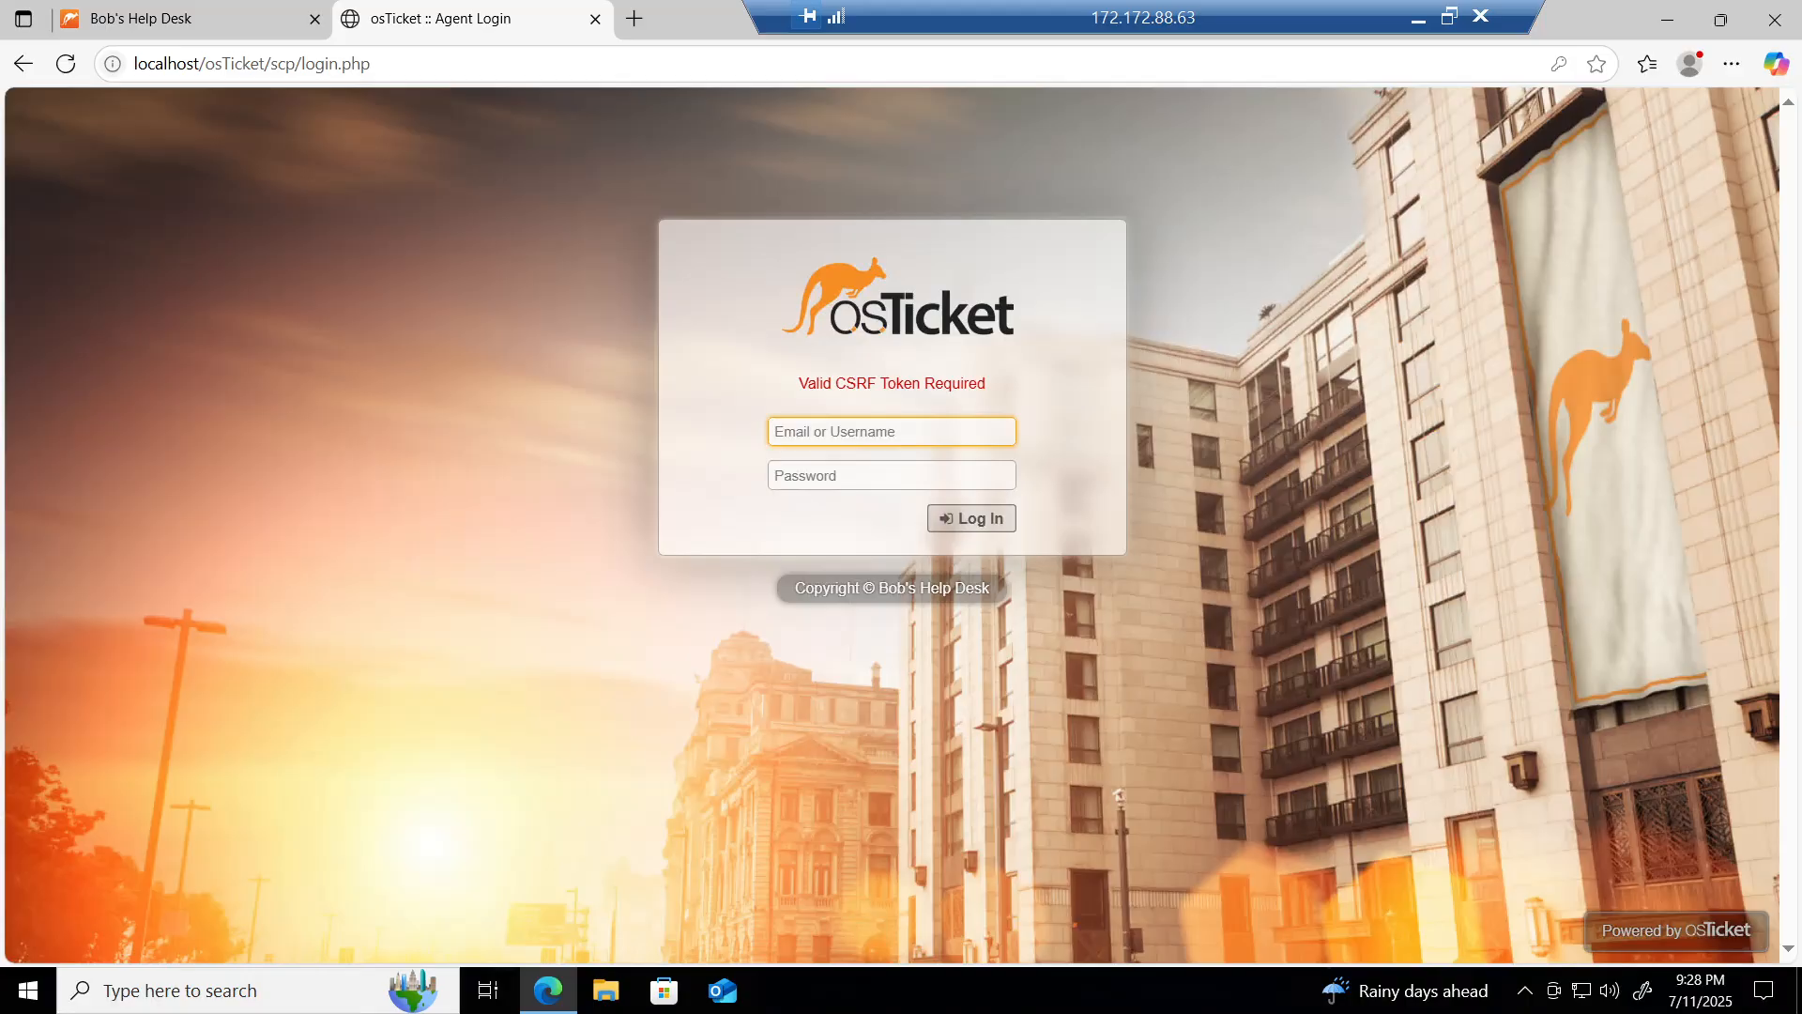
Step: Re-enter the agent credentials after the CSRF error and log in
text(ma)
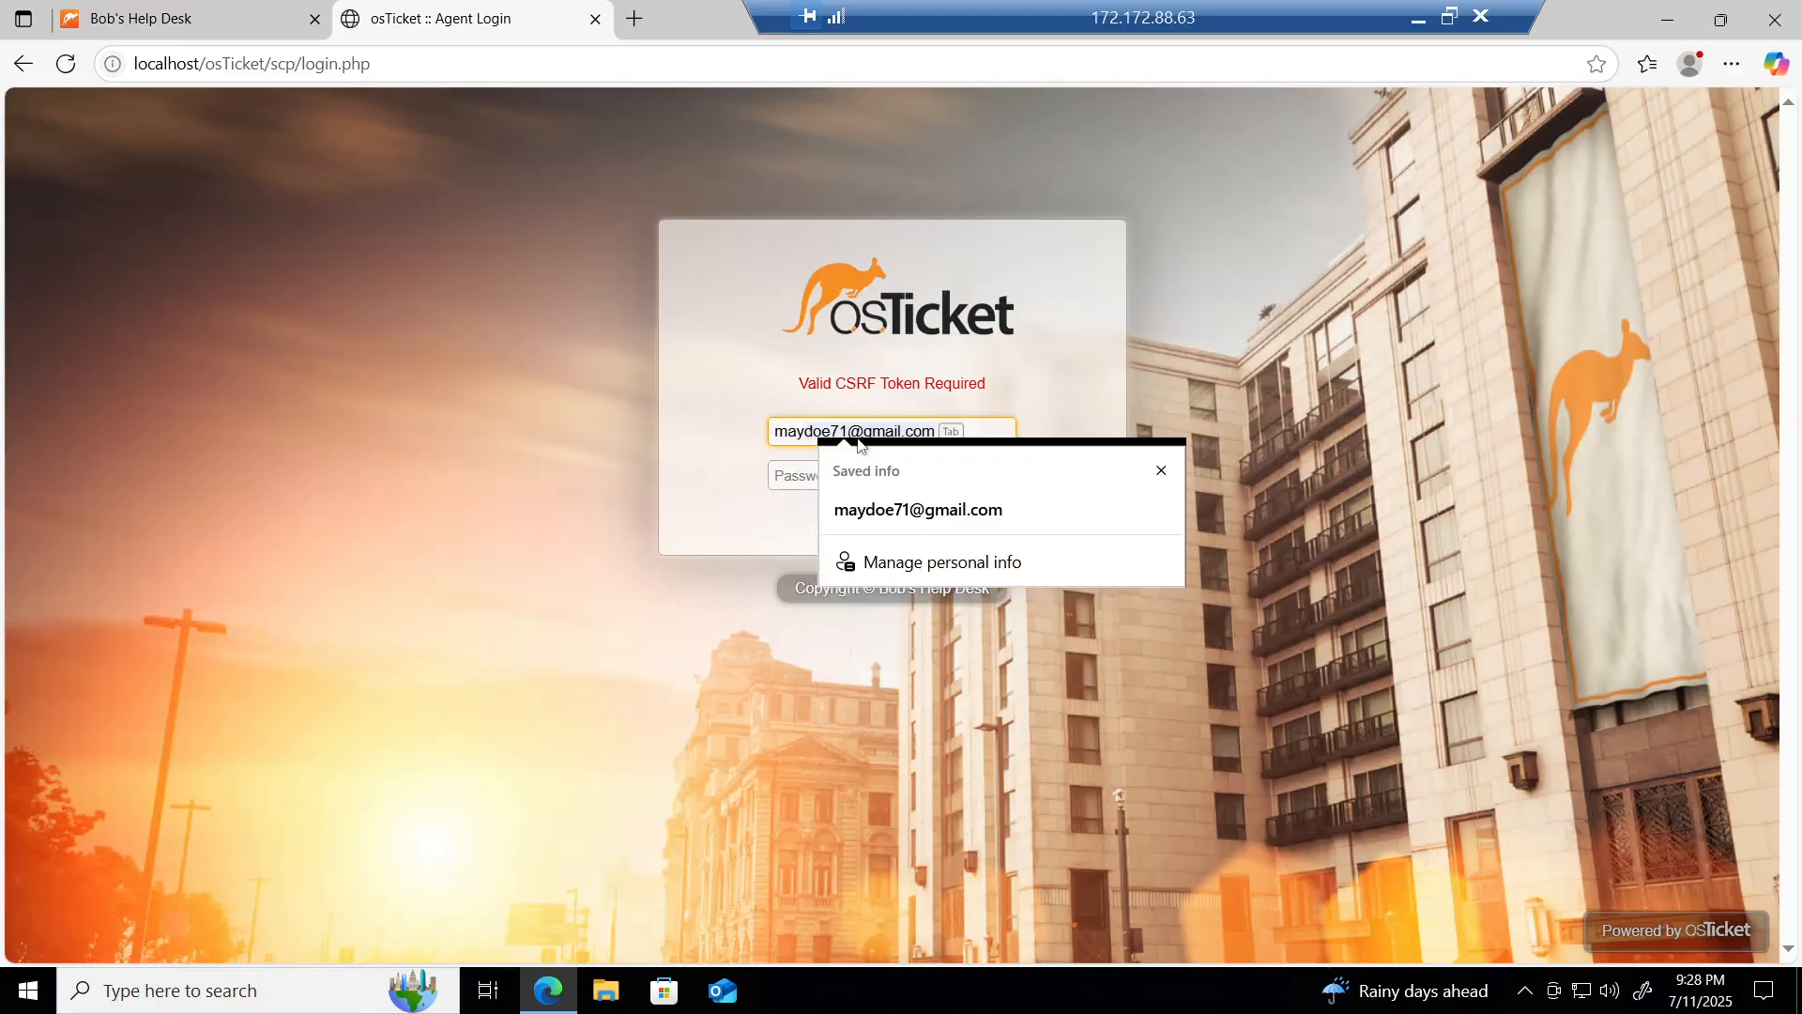
text(y)
click(645, 463)
click(891, 475)
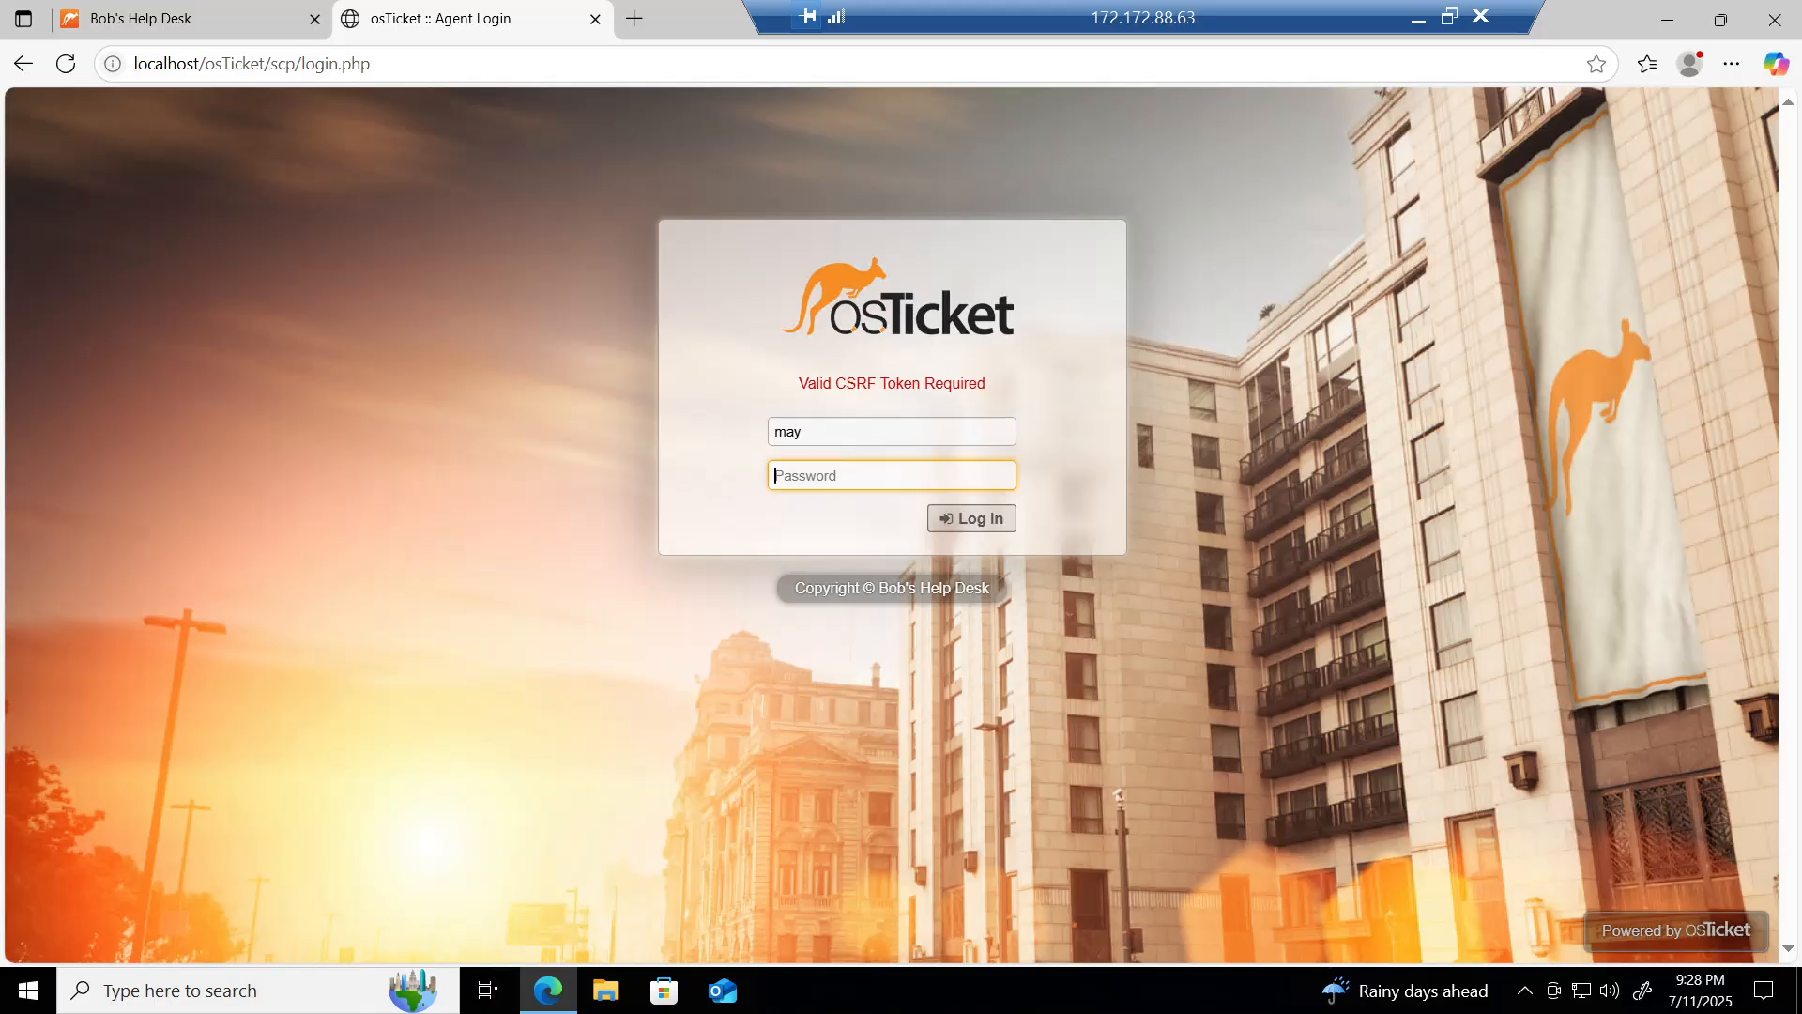
text(•••••••••)
click(967, 518)
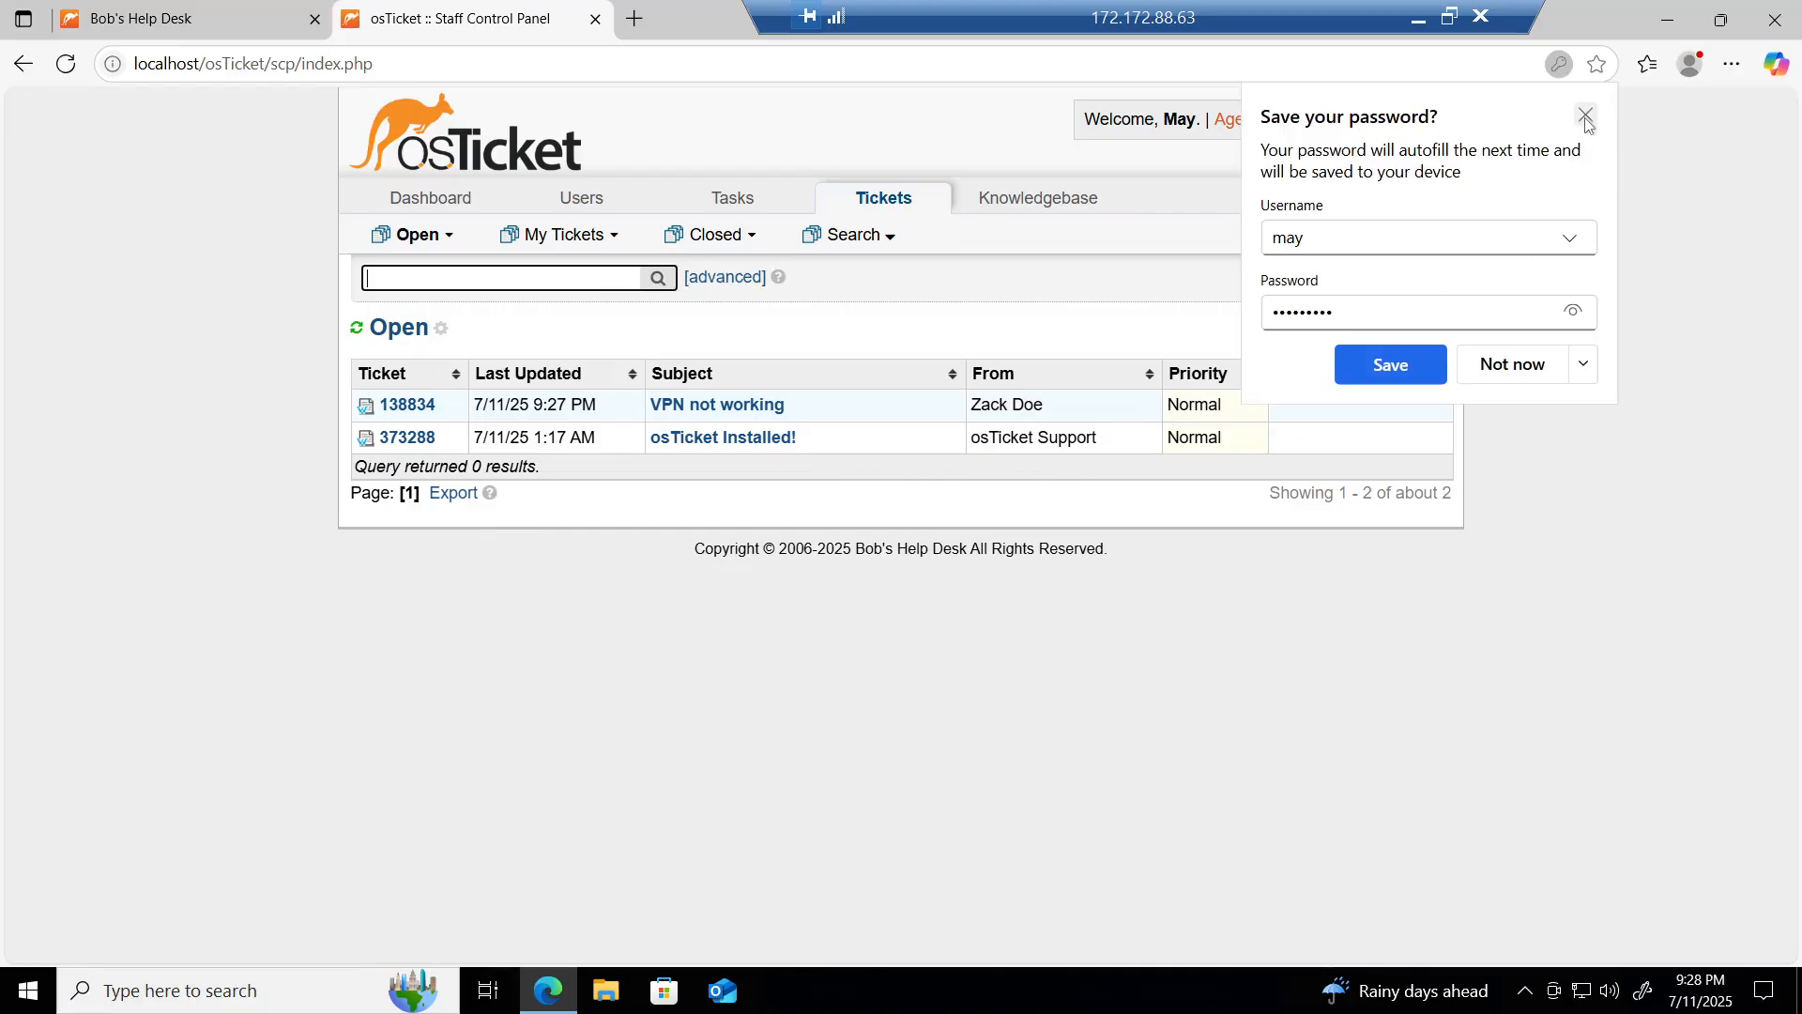
Step: Dismiss the save-password prompt and open the 'VPN not working' ticket from the Open queue
click(1585, 115)
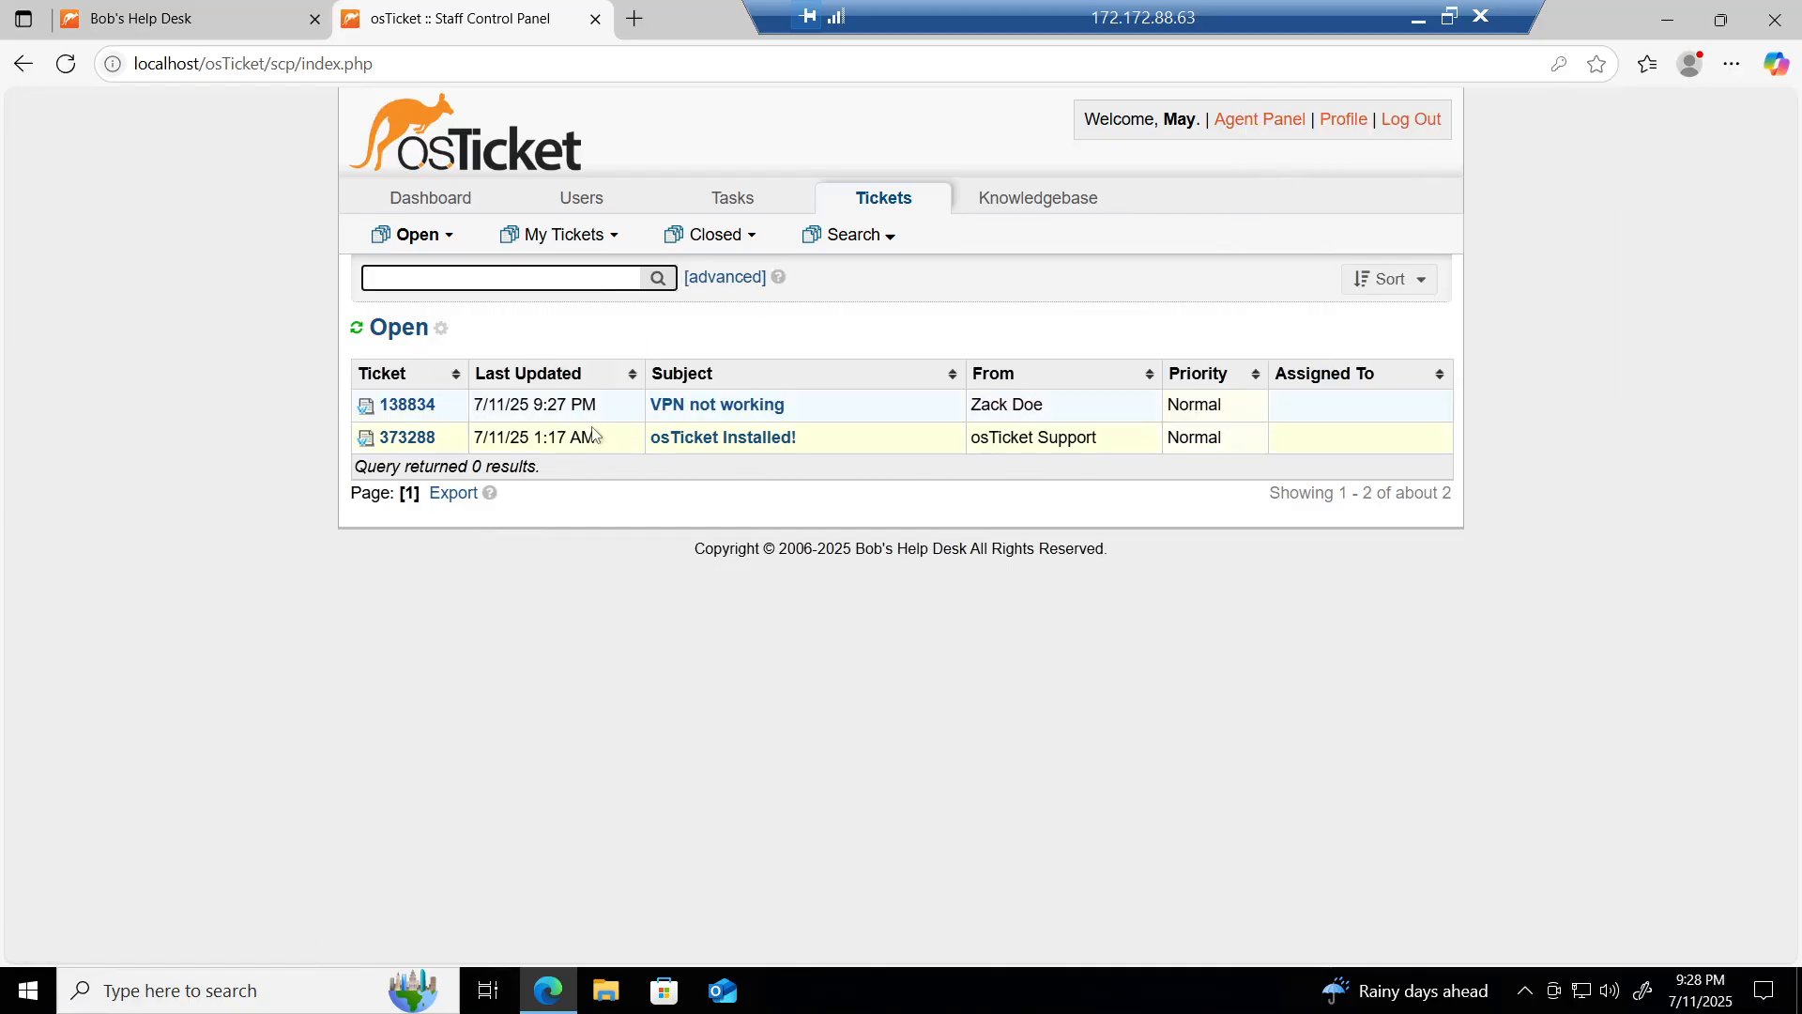
click(413, 235)
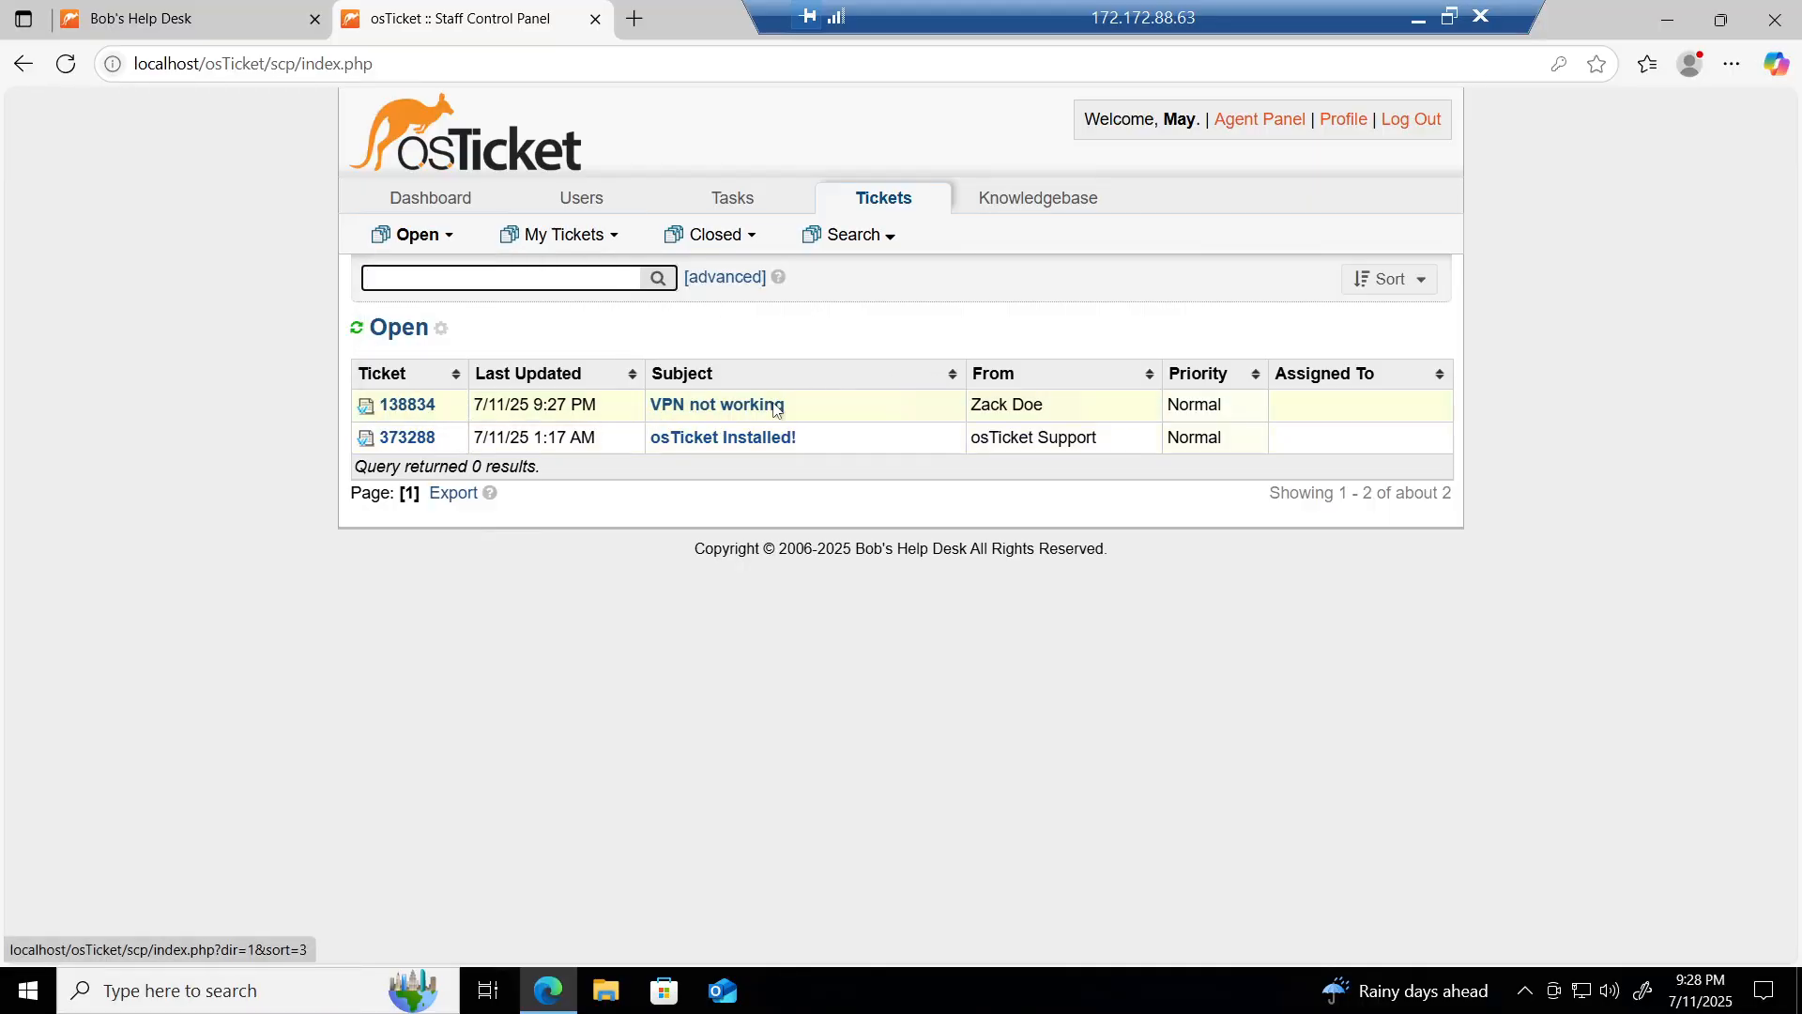
click(746, 415)
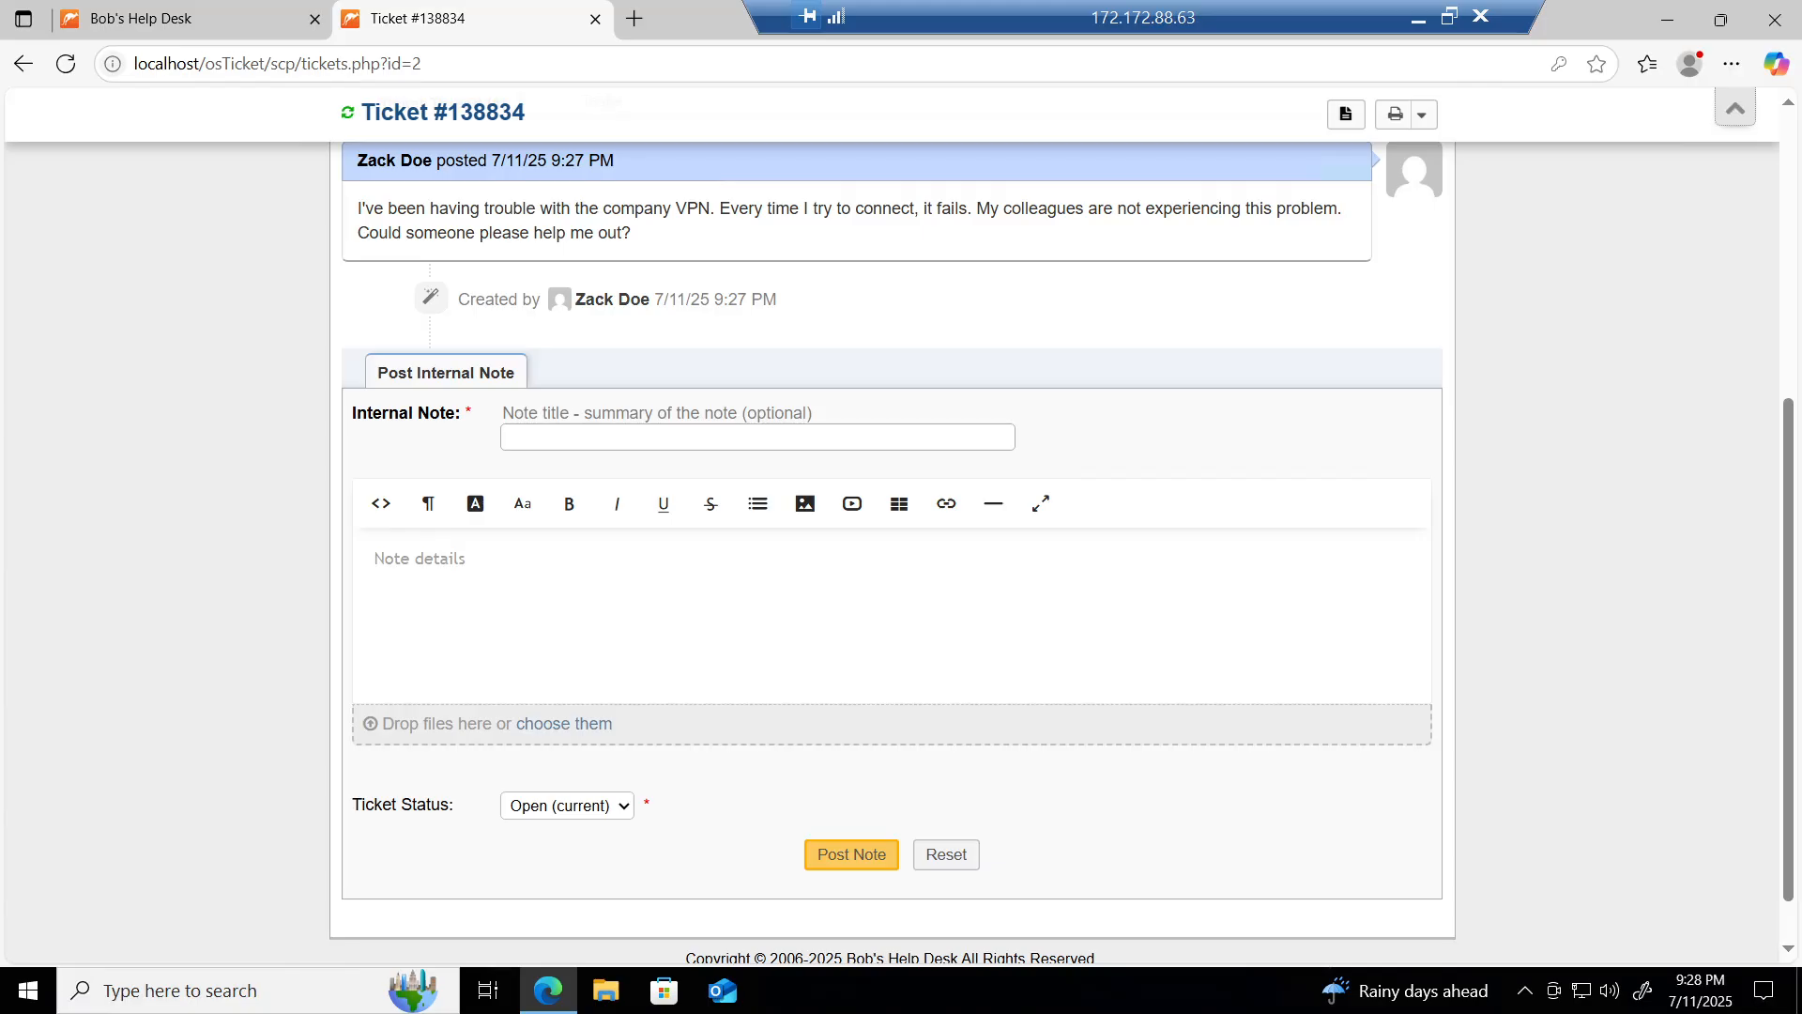
Step: Scroll through the ticket to review its status, department and the user's message
scroll(334, 369, up, 5)
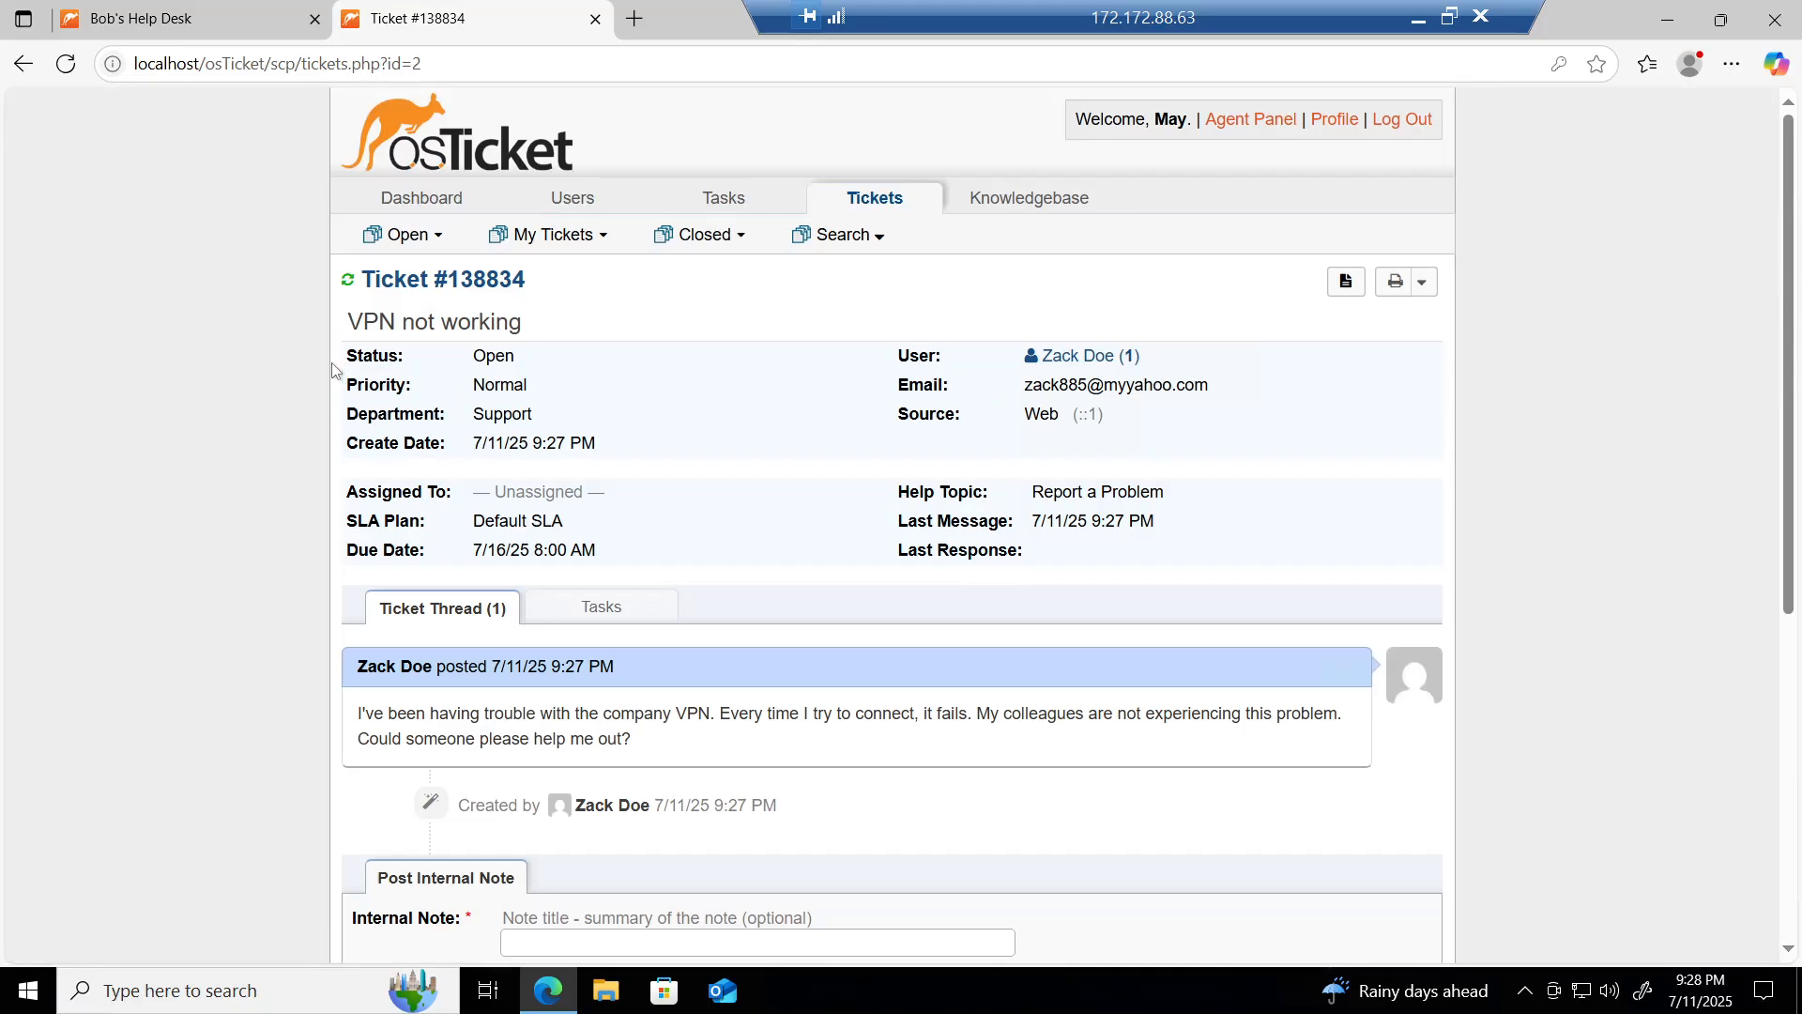
scroll(273, 477, down, 1)
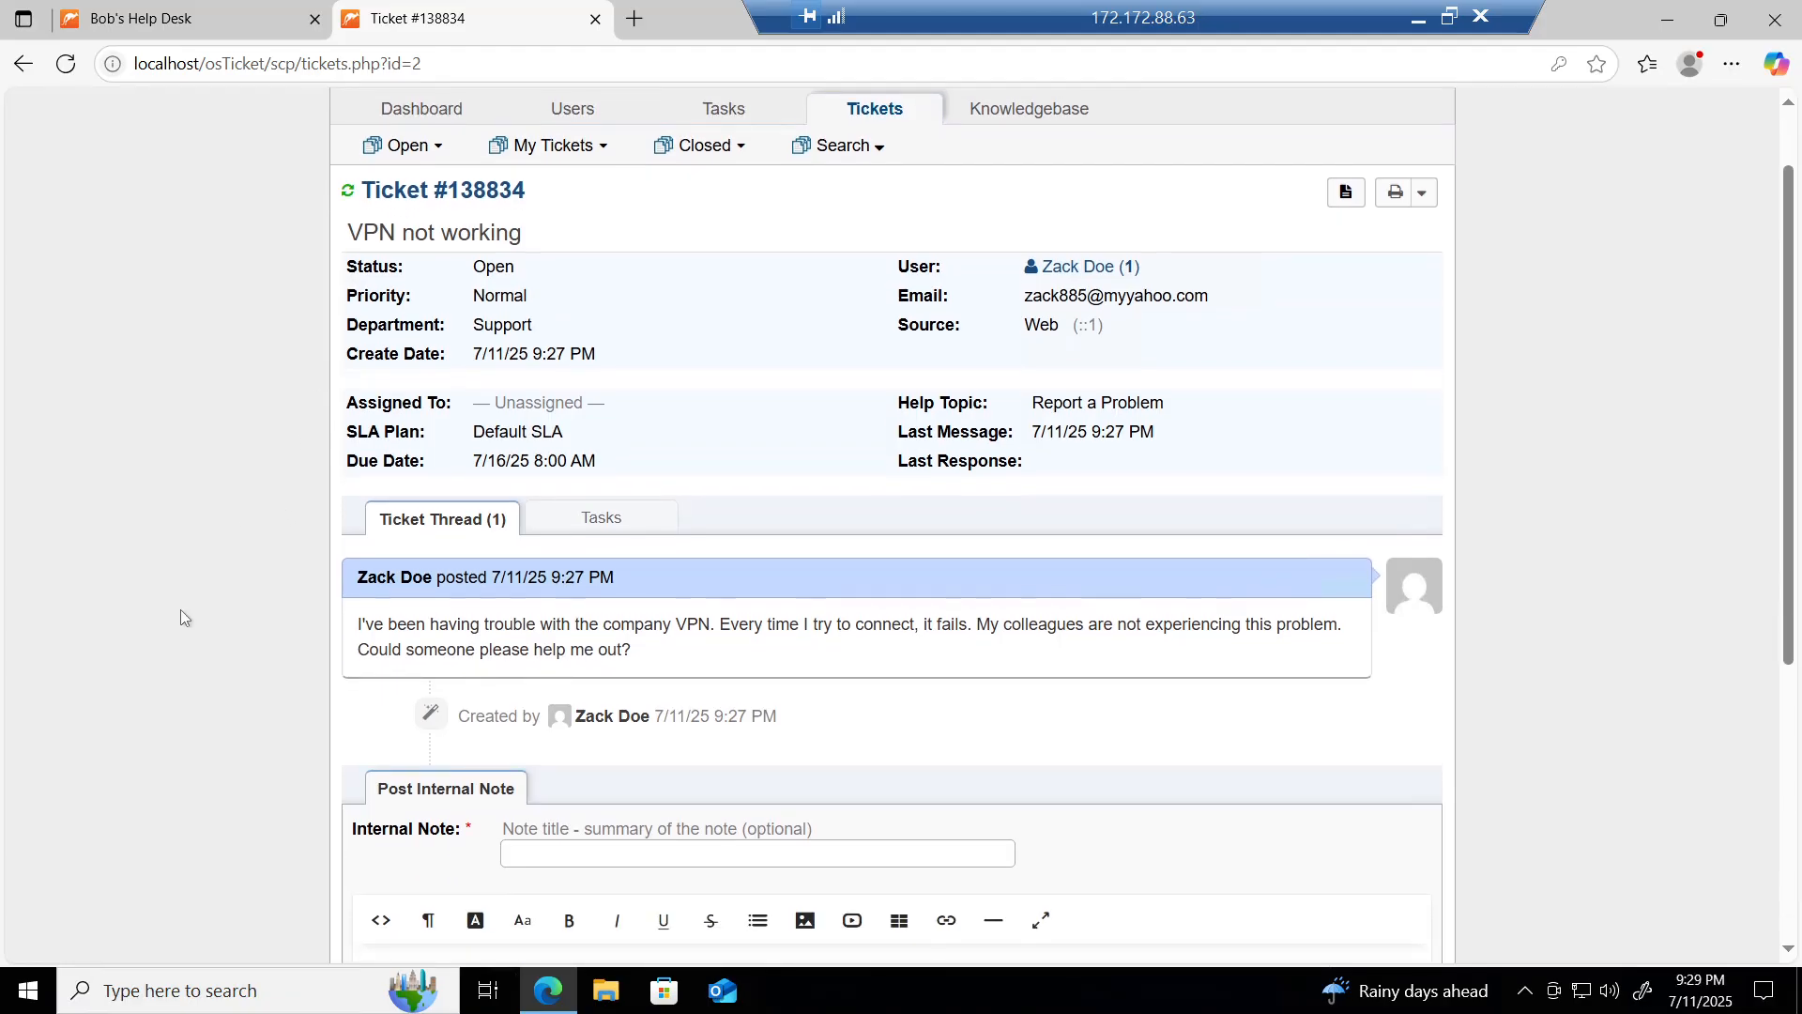
scroll(180, 611, down, 4)
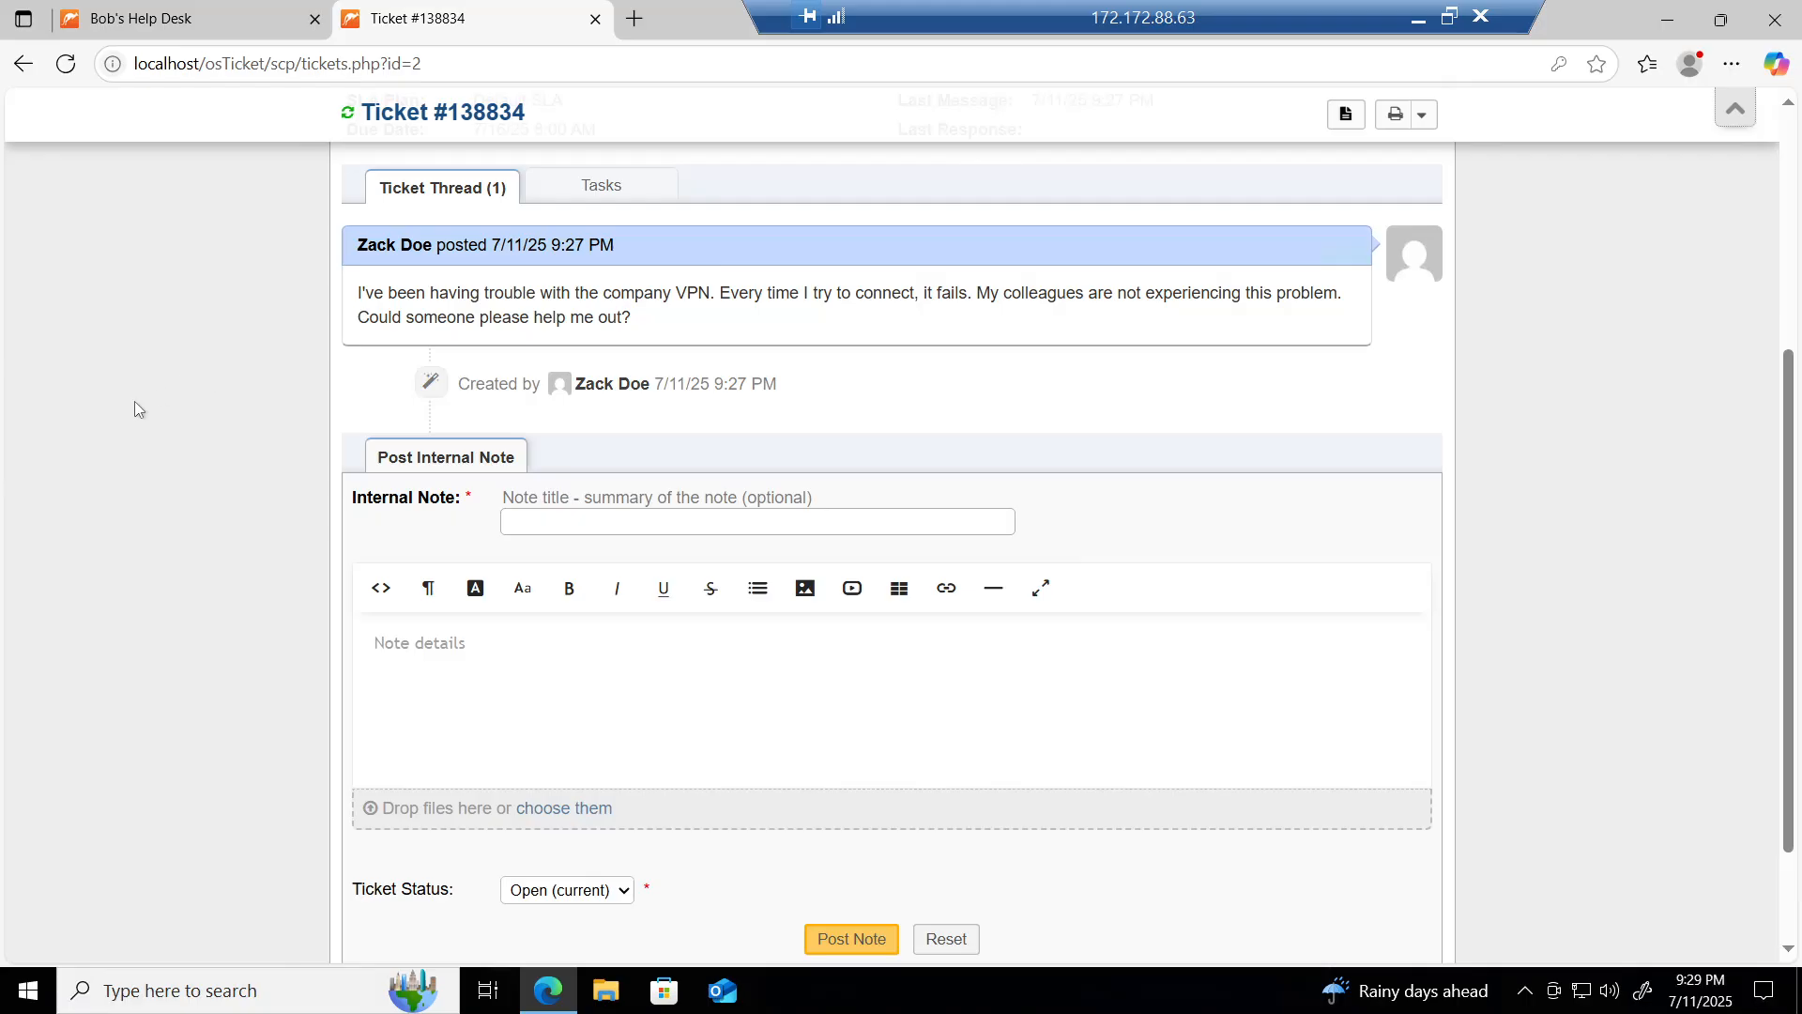
scroll(171, 346, up, 2)
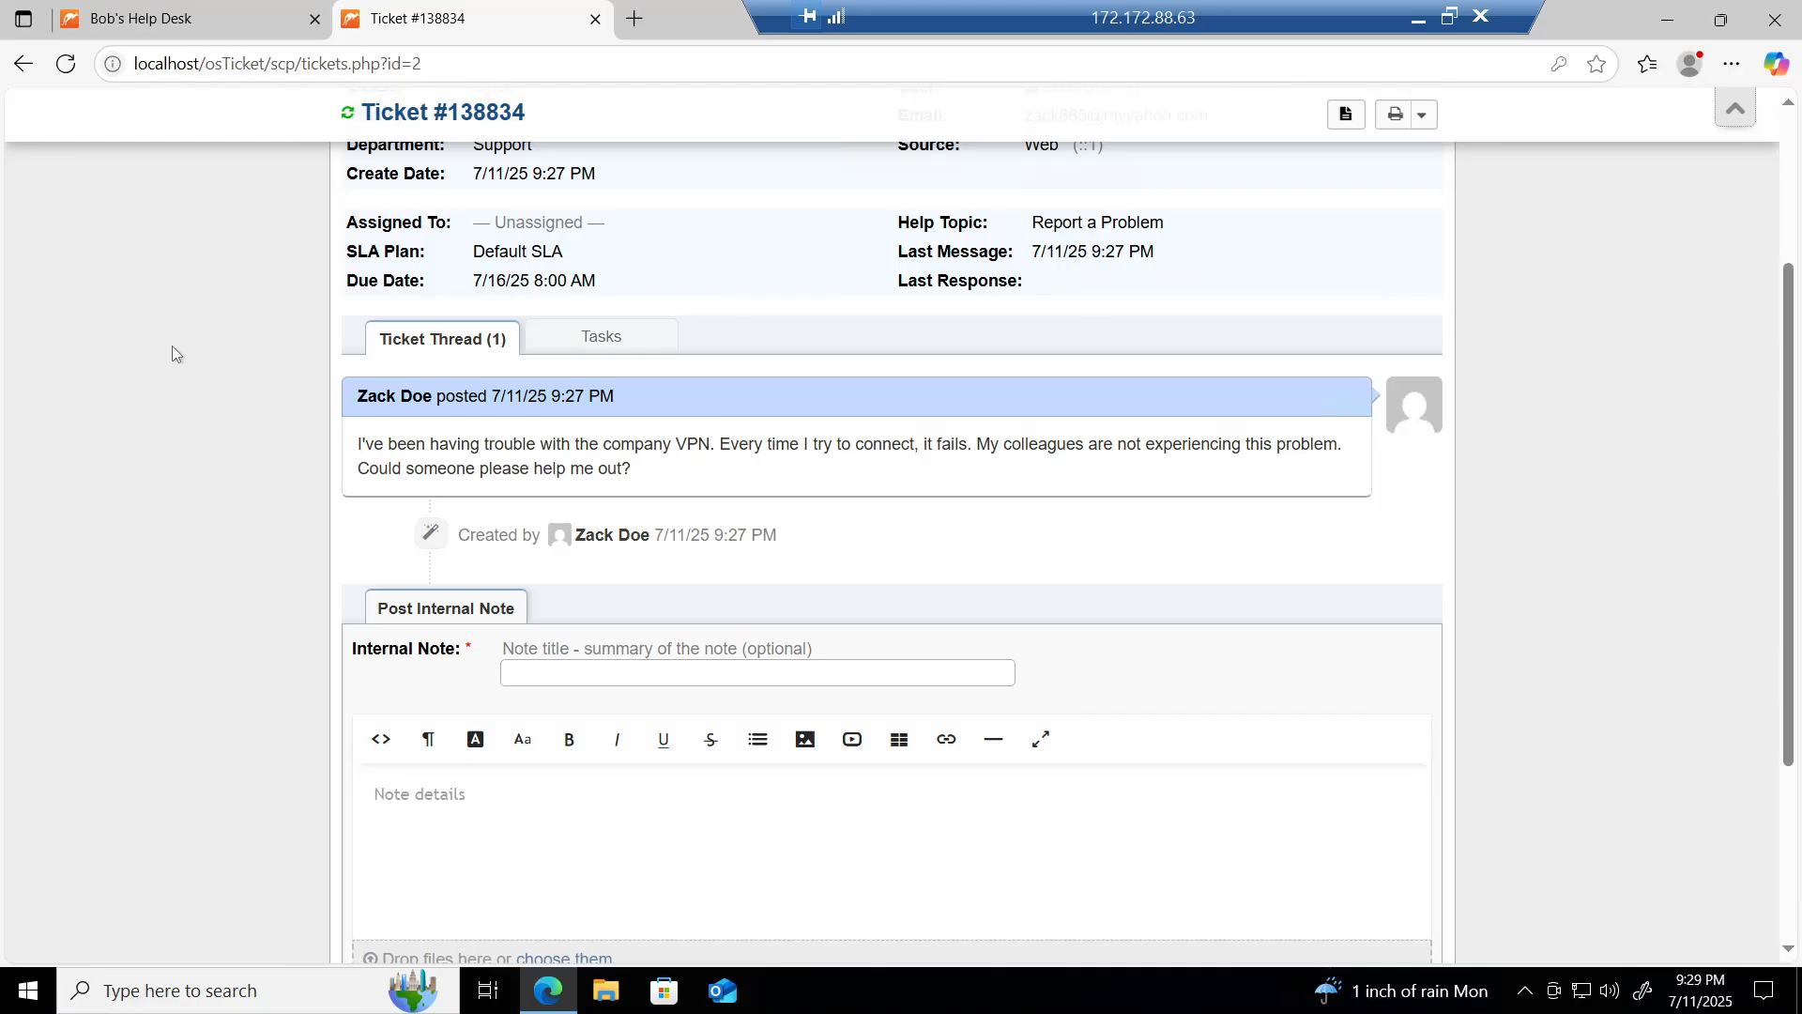
scroll(172, 346, up, 2)
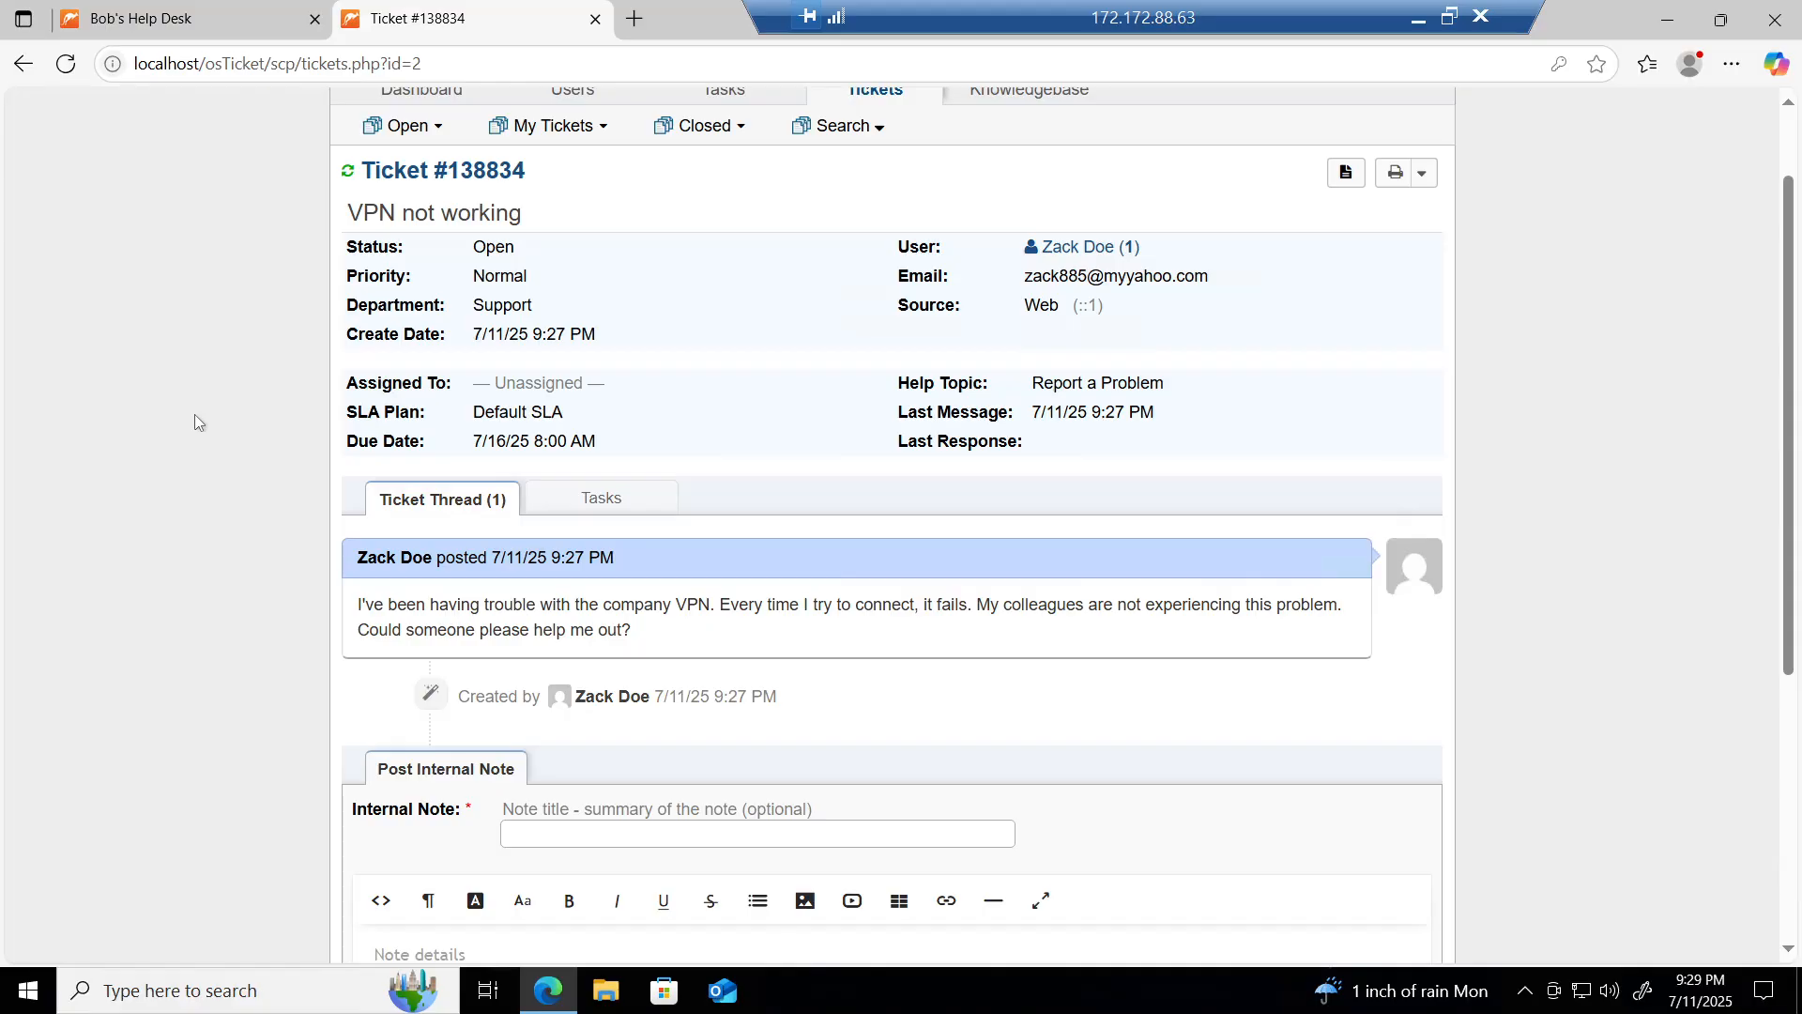
scroll(195, 414, up, 2)
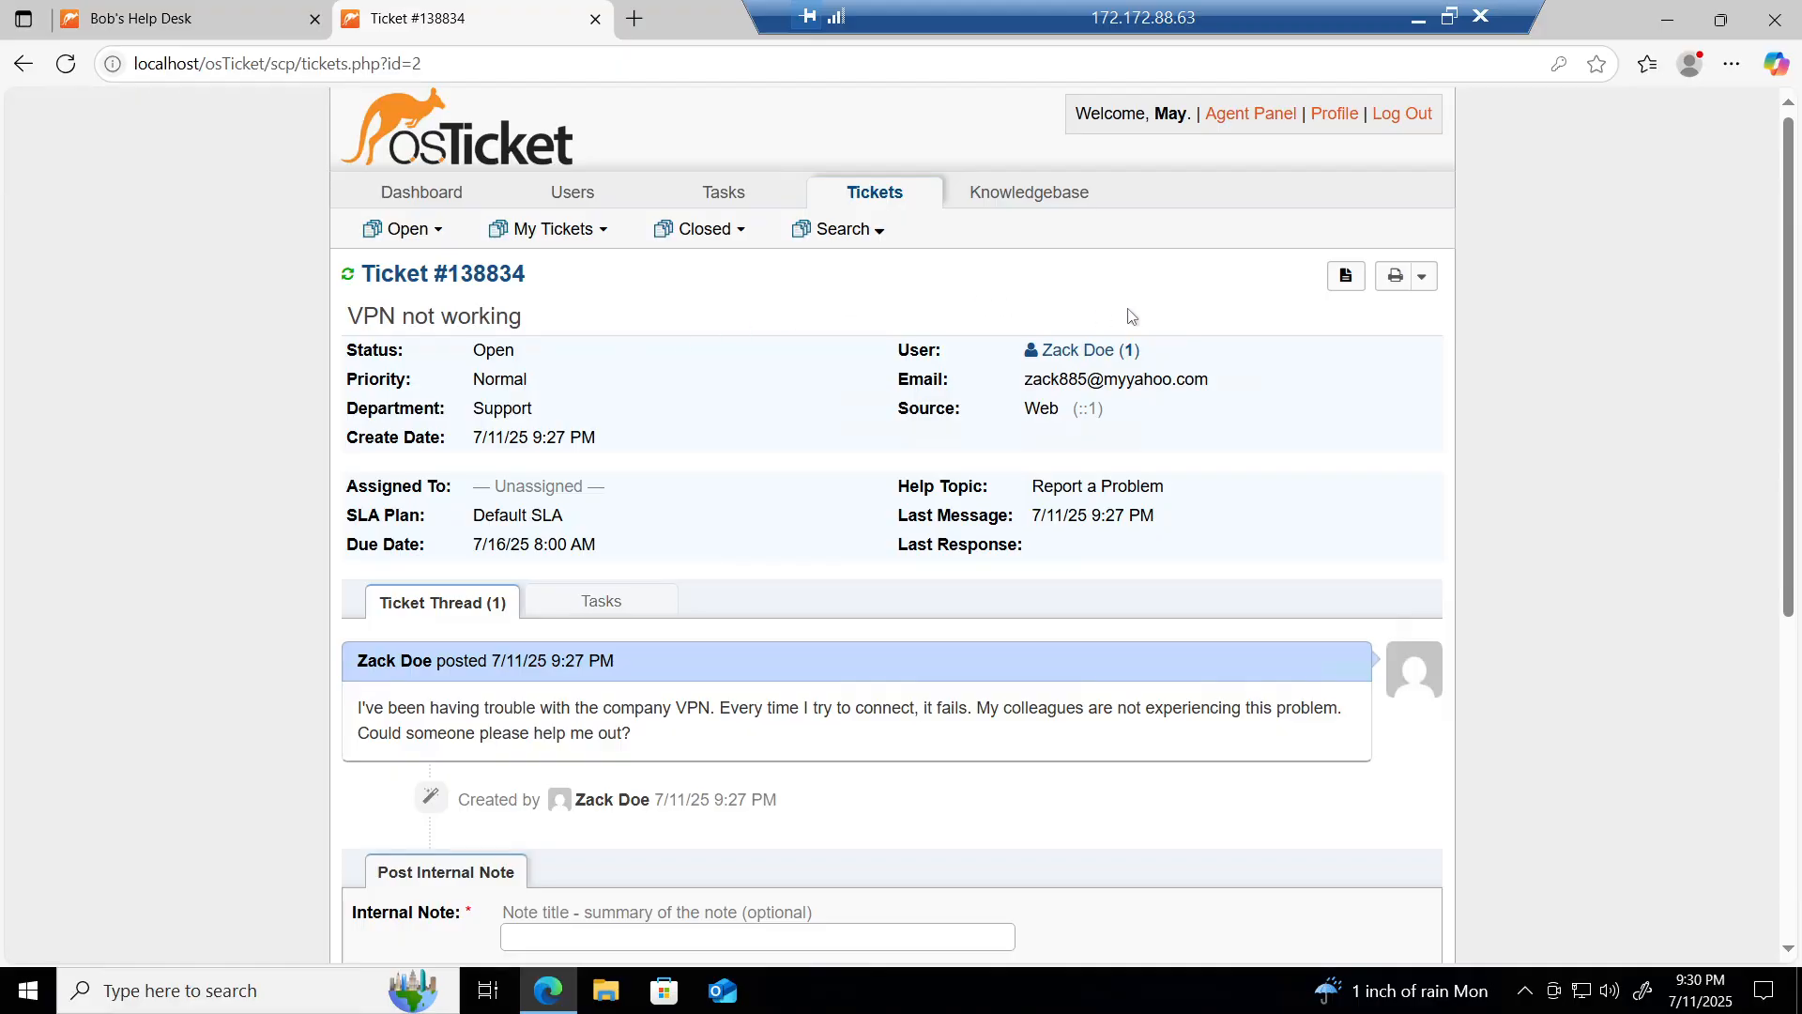
Step: Log out of the agent account and log back in with the administrator username and password
click(1401, 115)
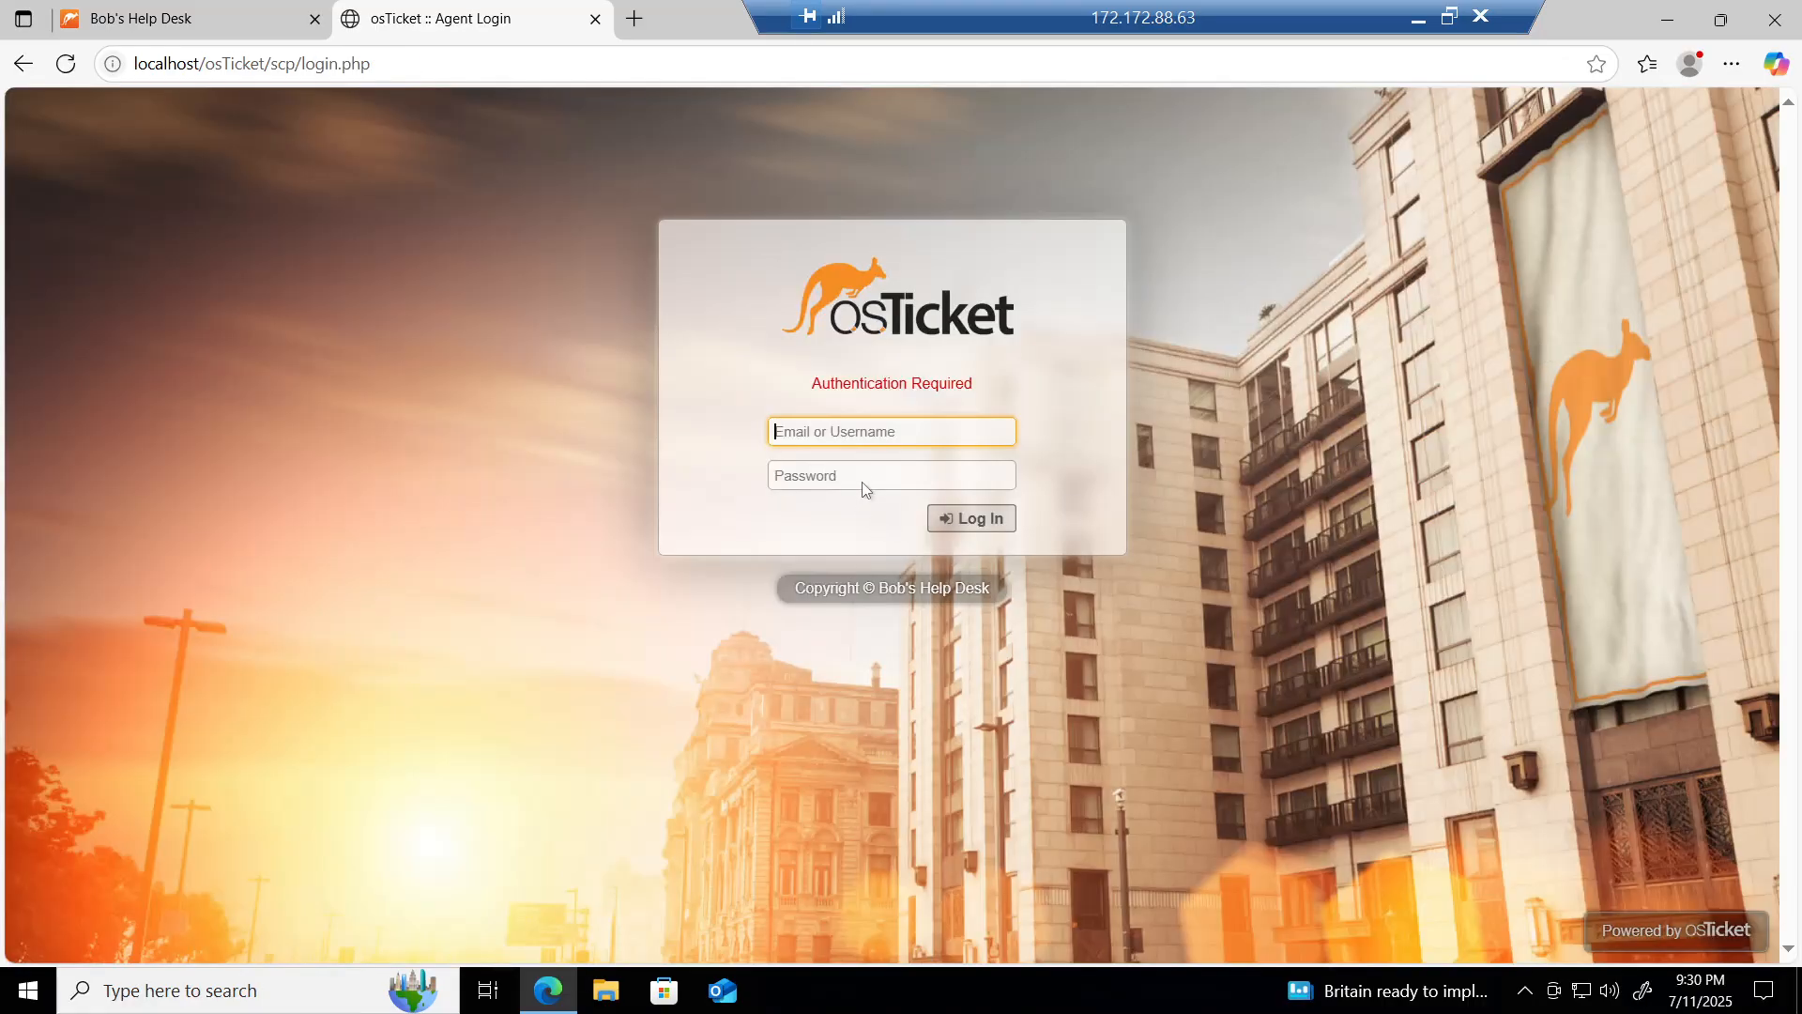
click(882, 432)
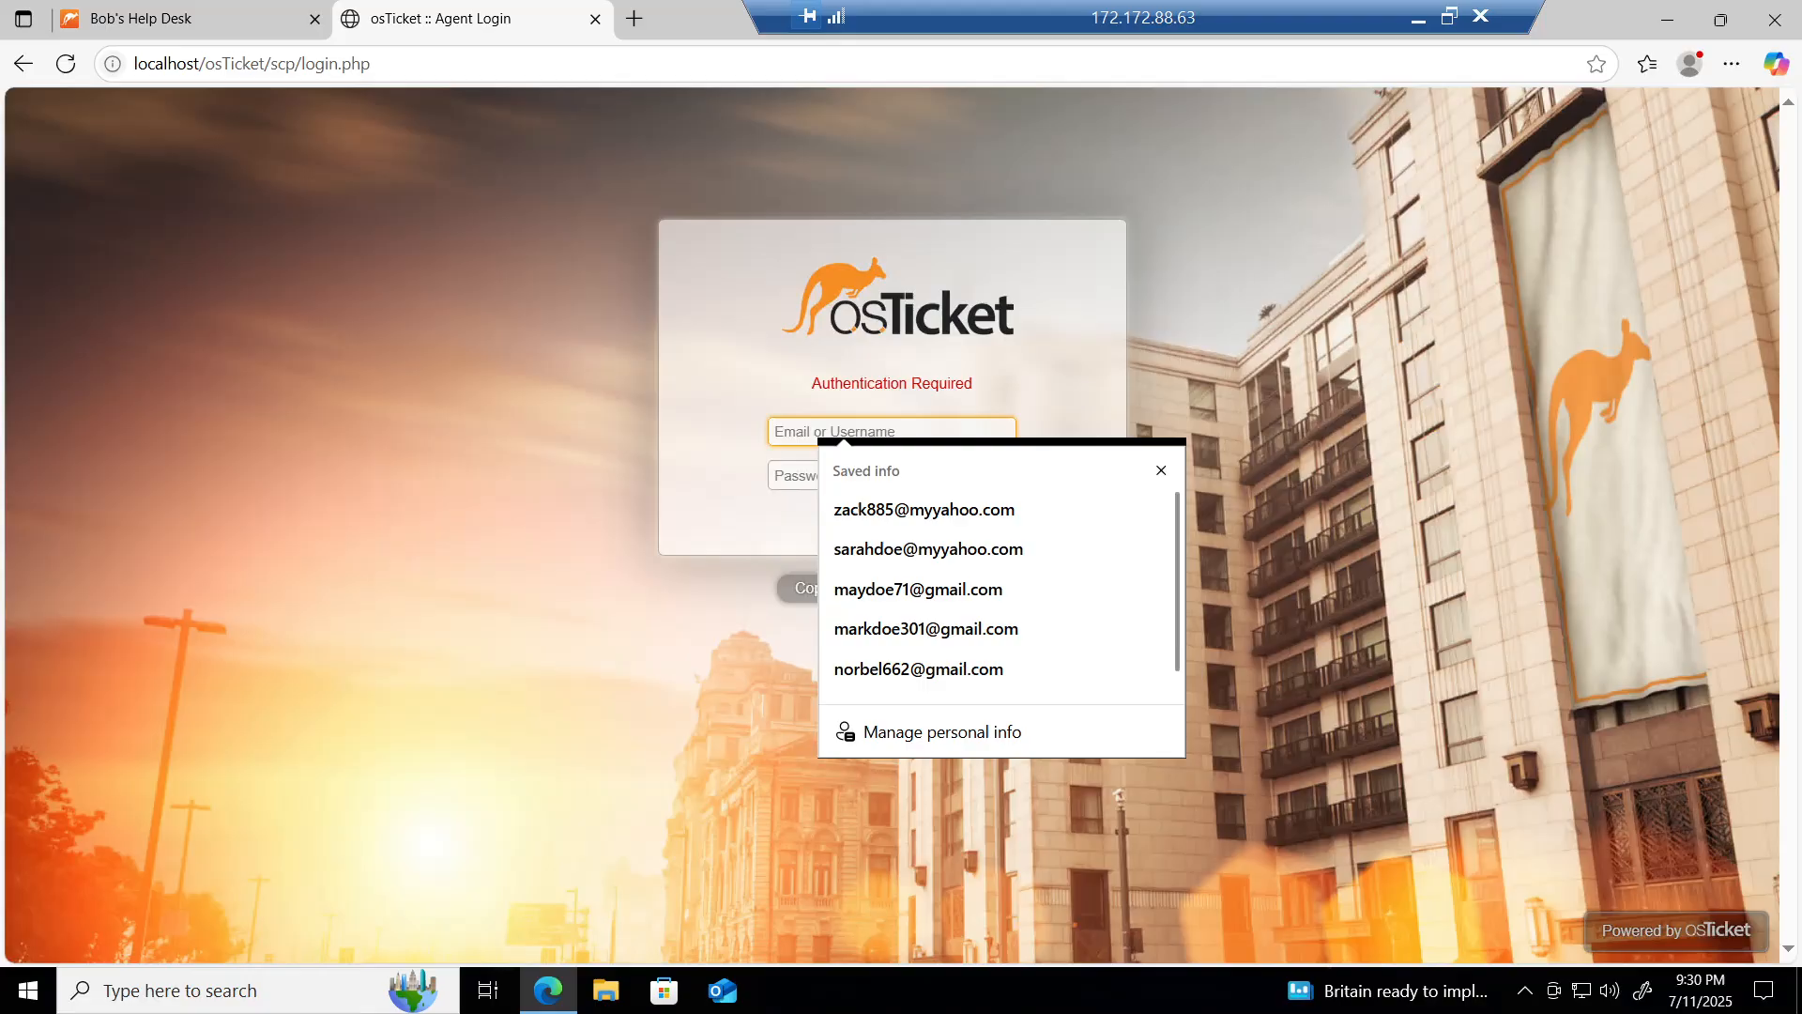
text(adminuser)
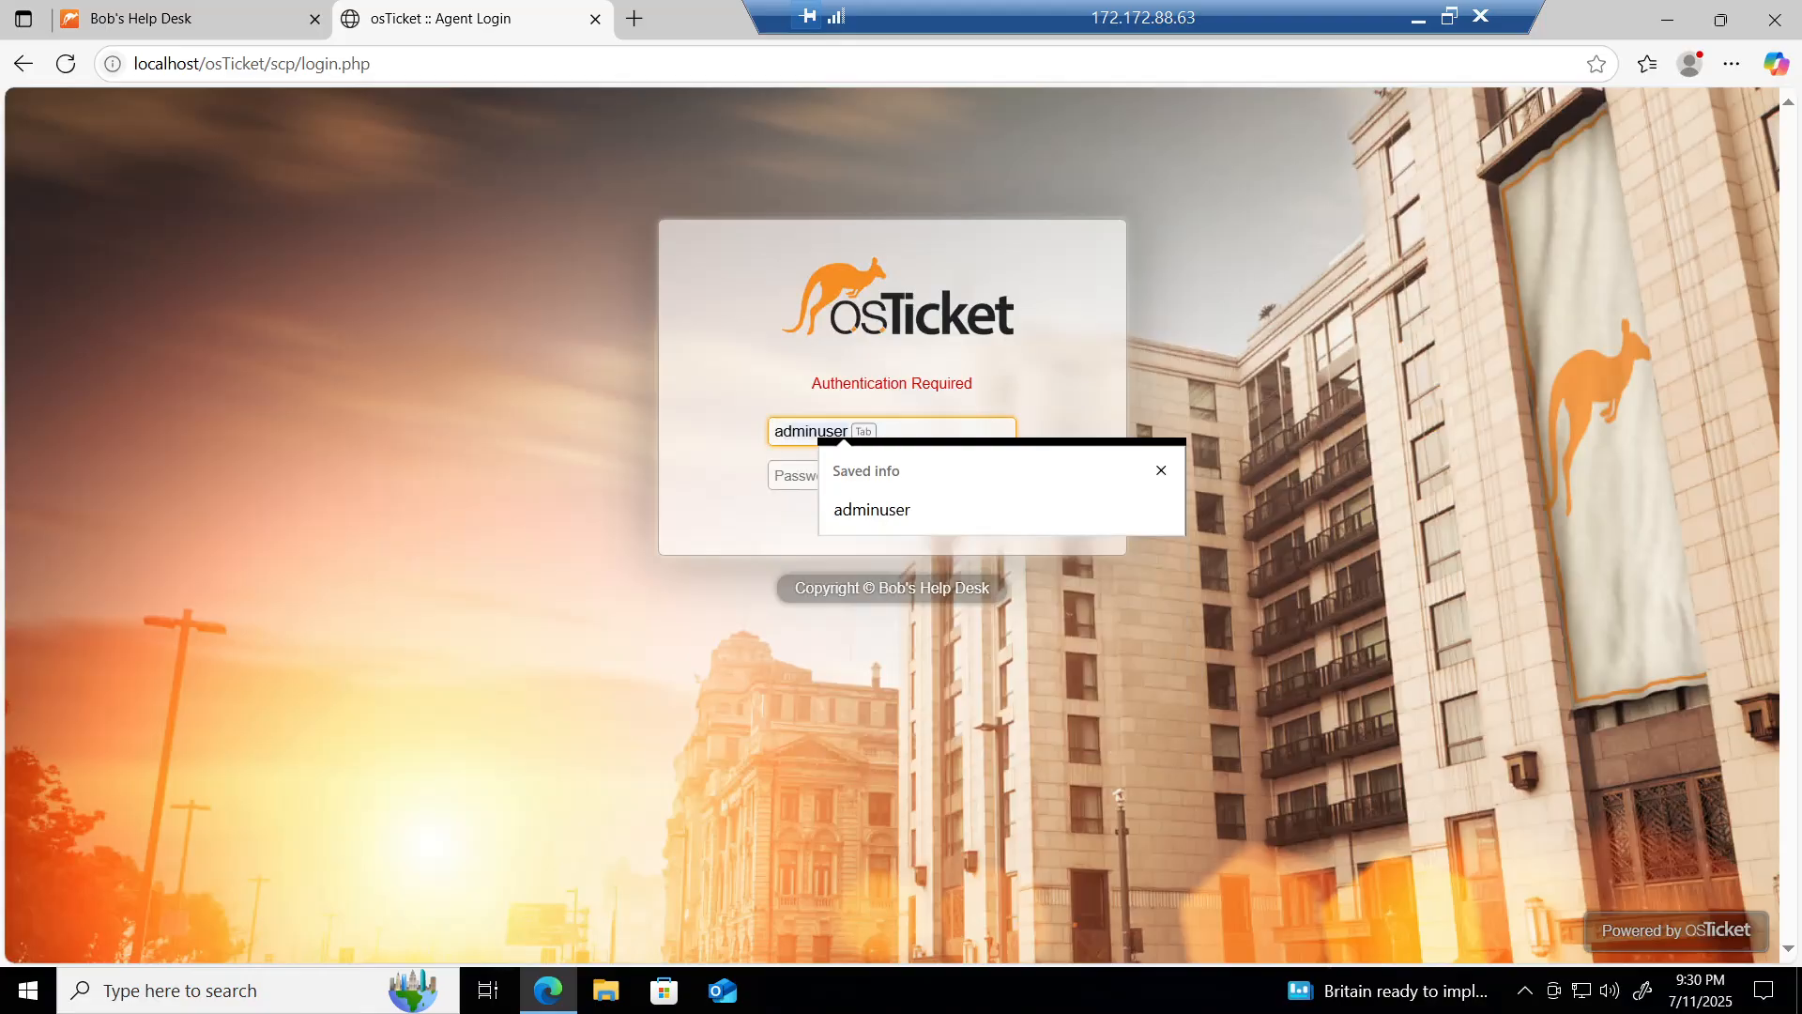
click(850, 519)
click(849, 476)
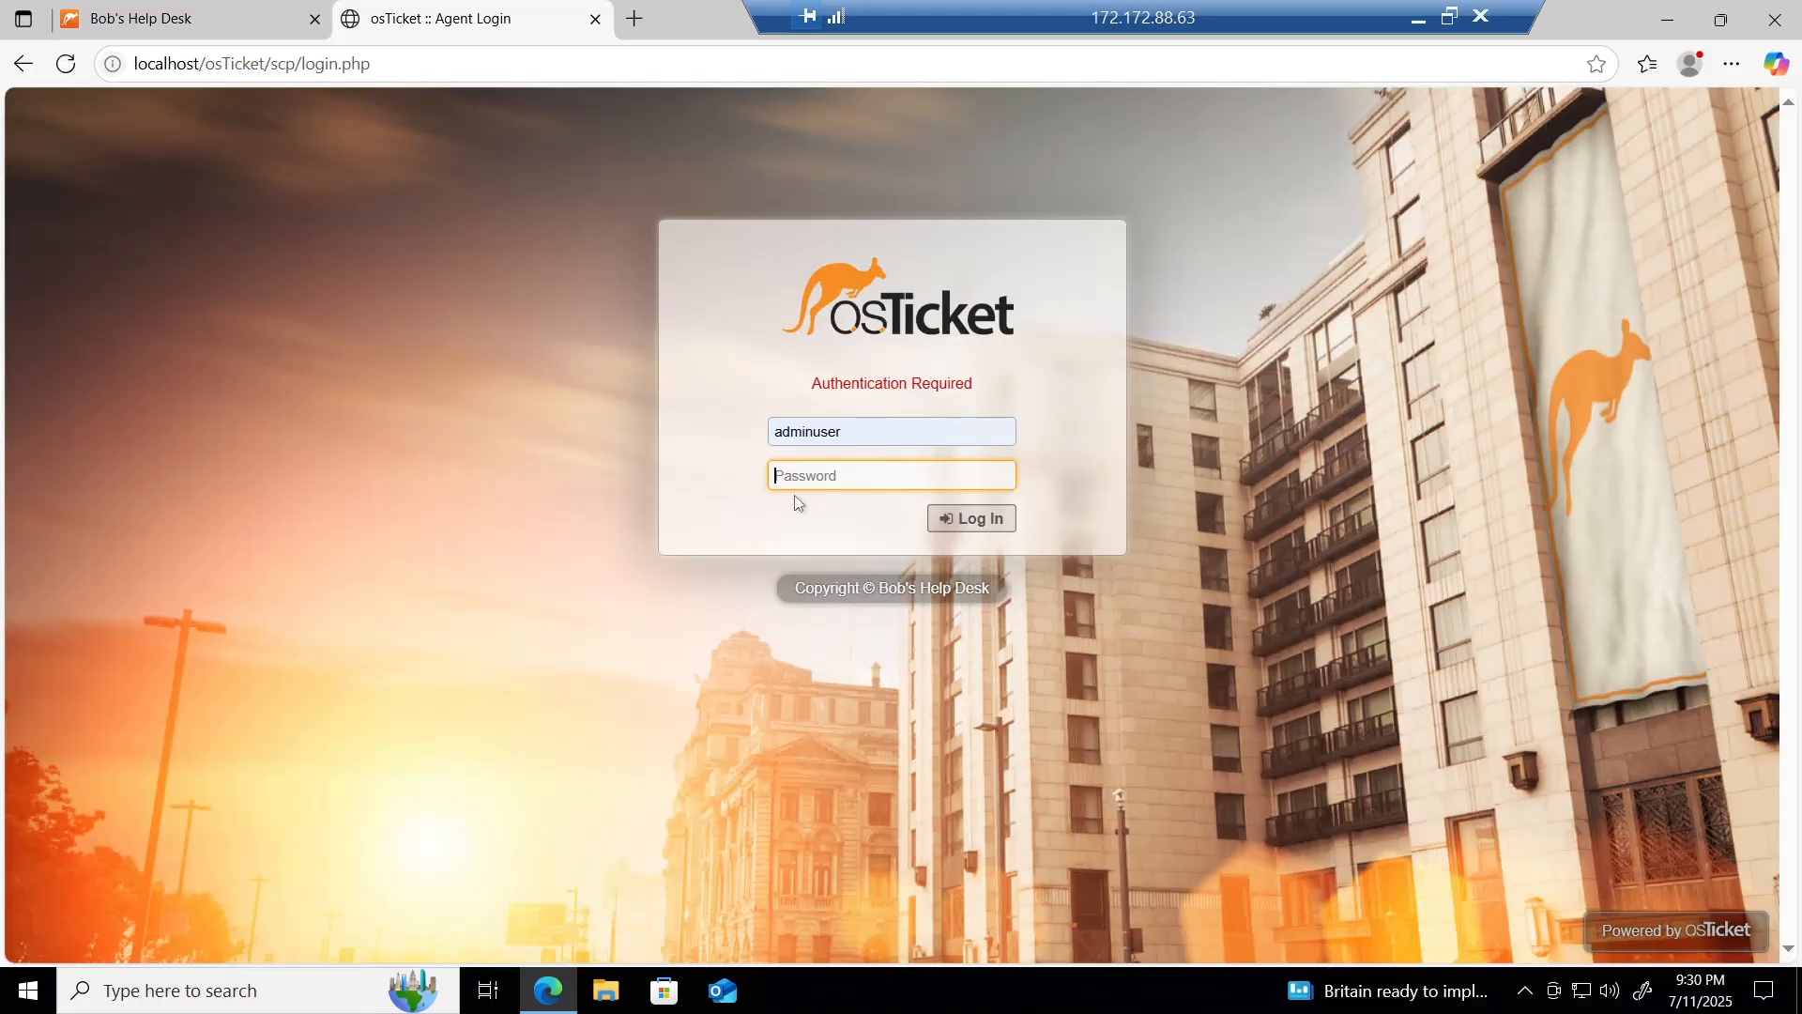
text(•)
click(971, 518)
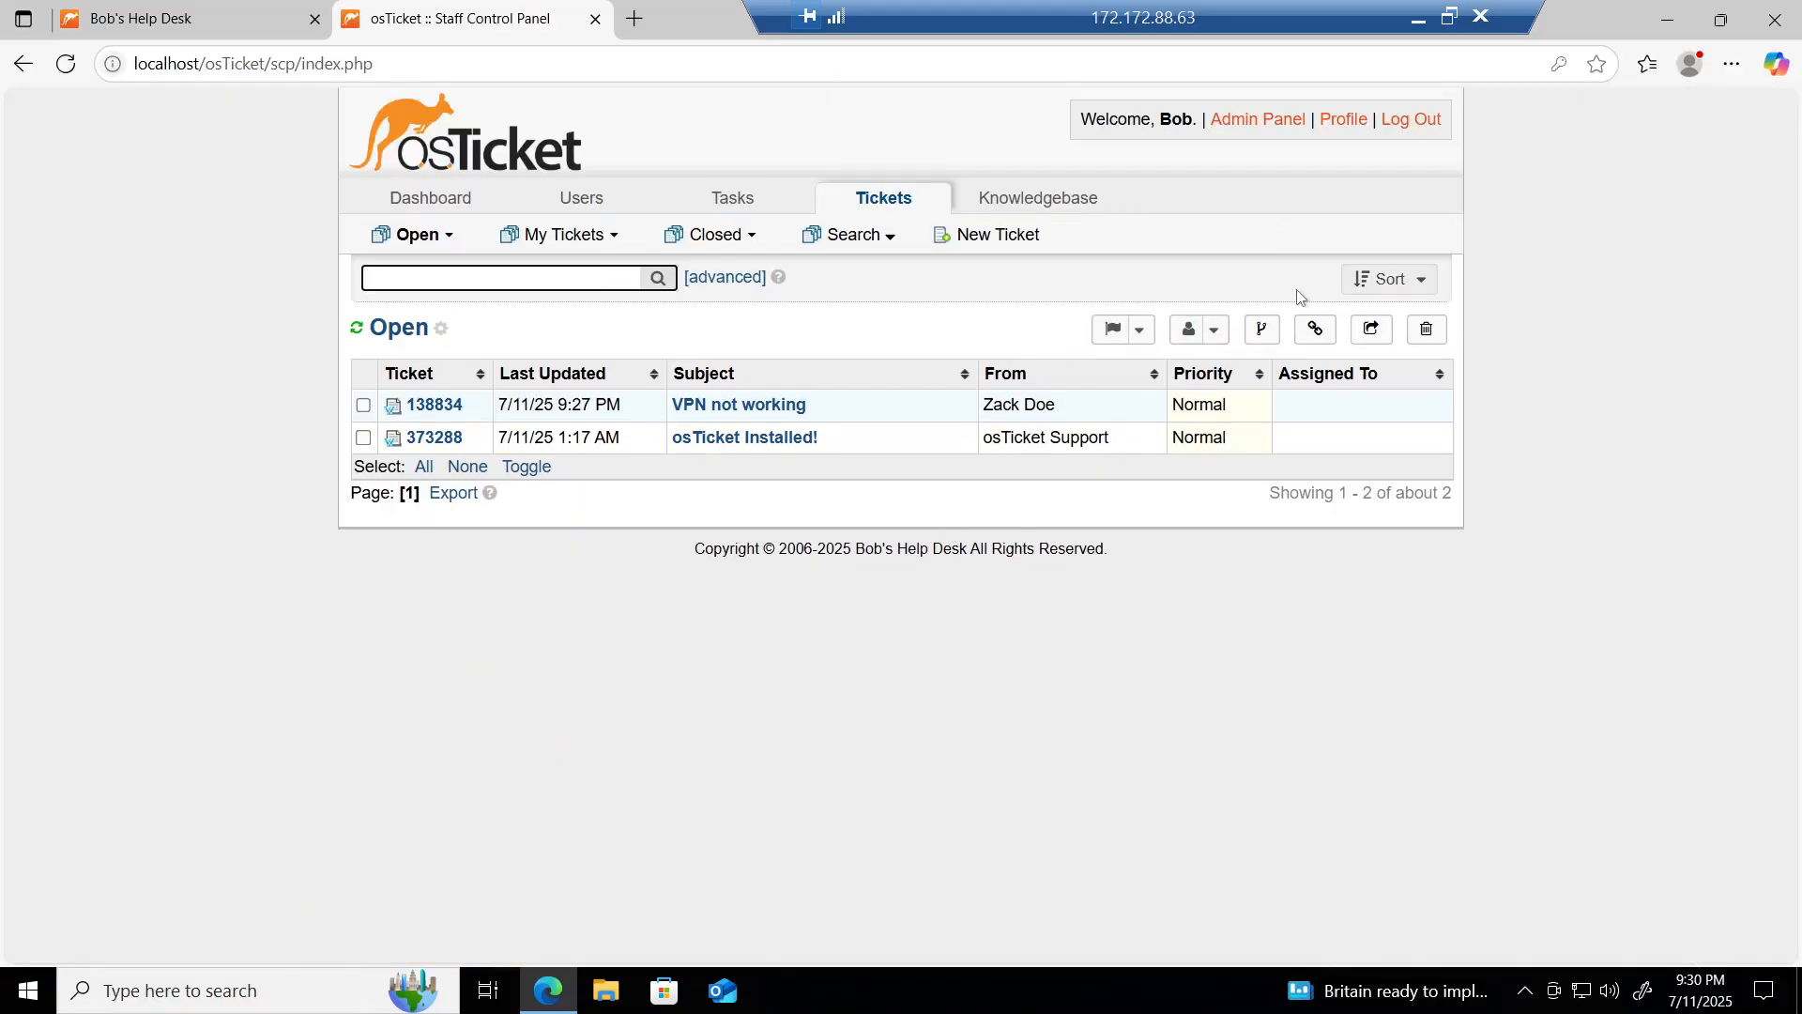
Step: In the Admin Panel's Agents list, open the Support department agent's account page
click(1265, 128)
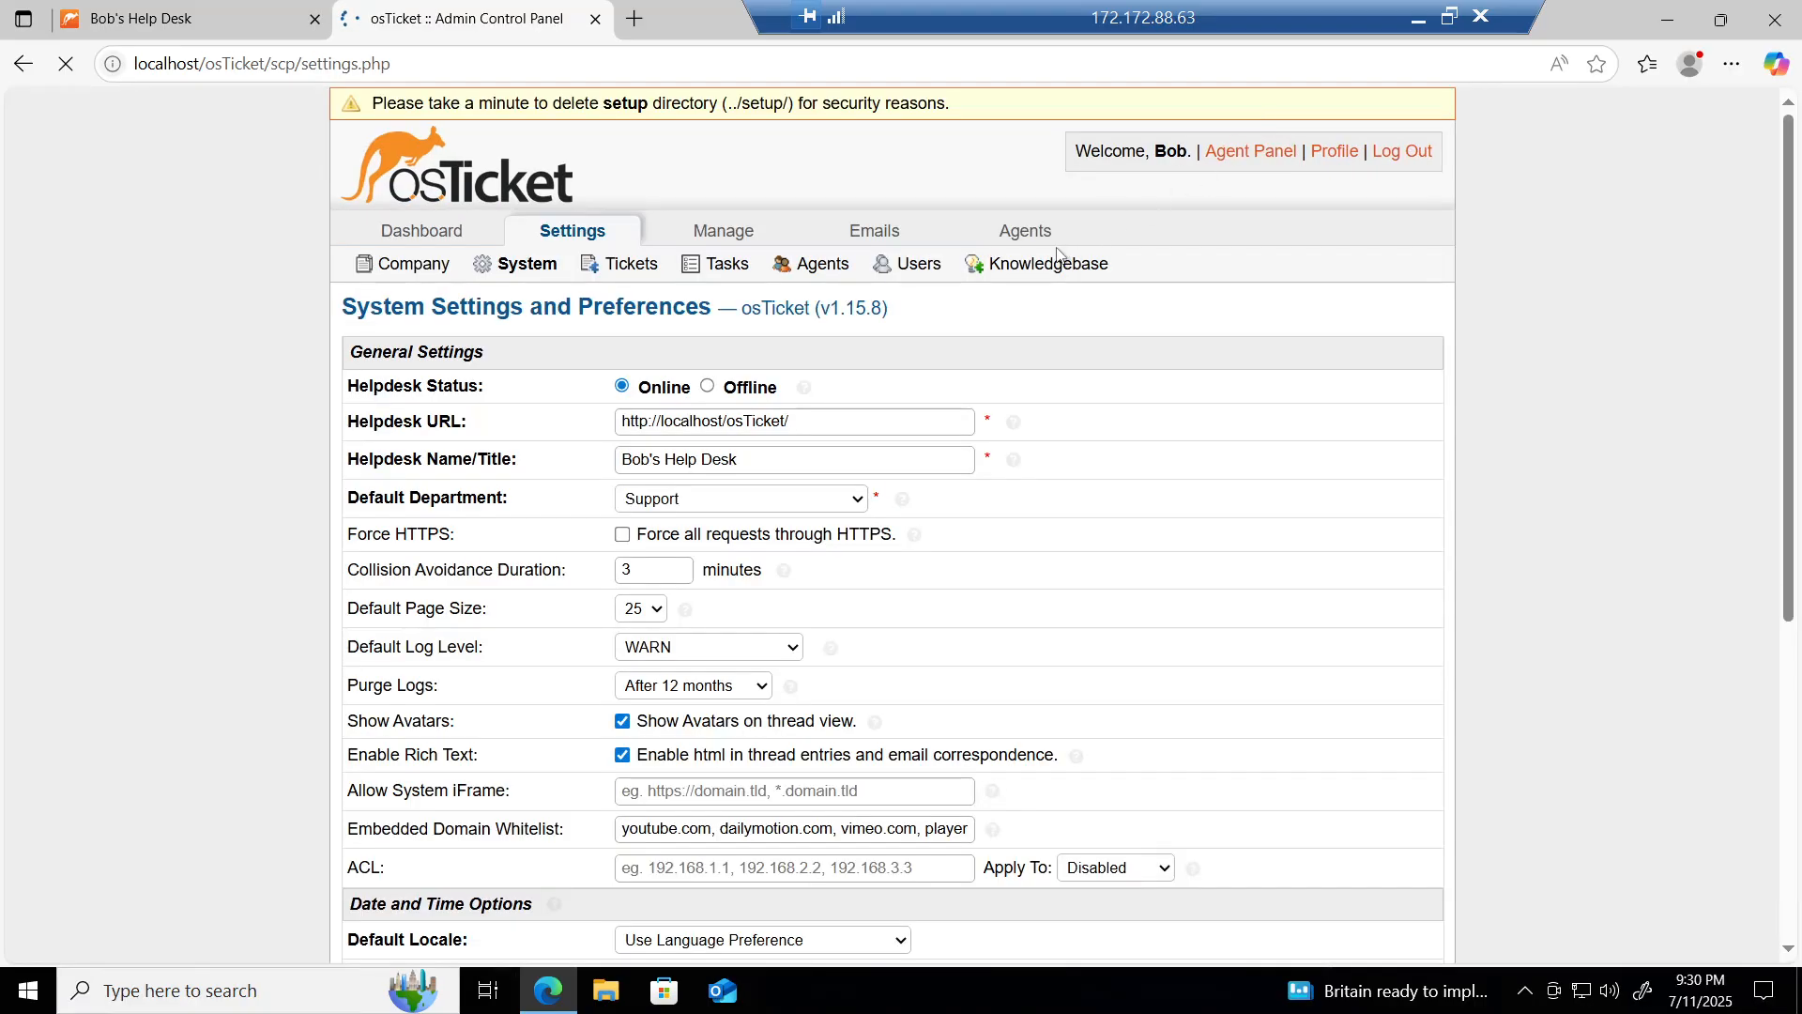
click(1025, 232)
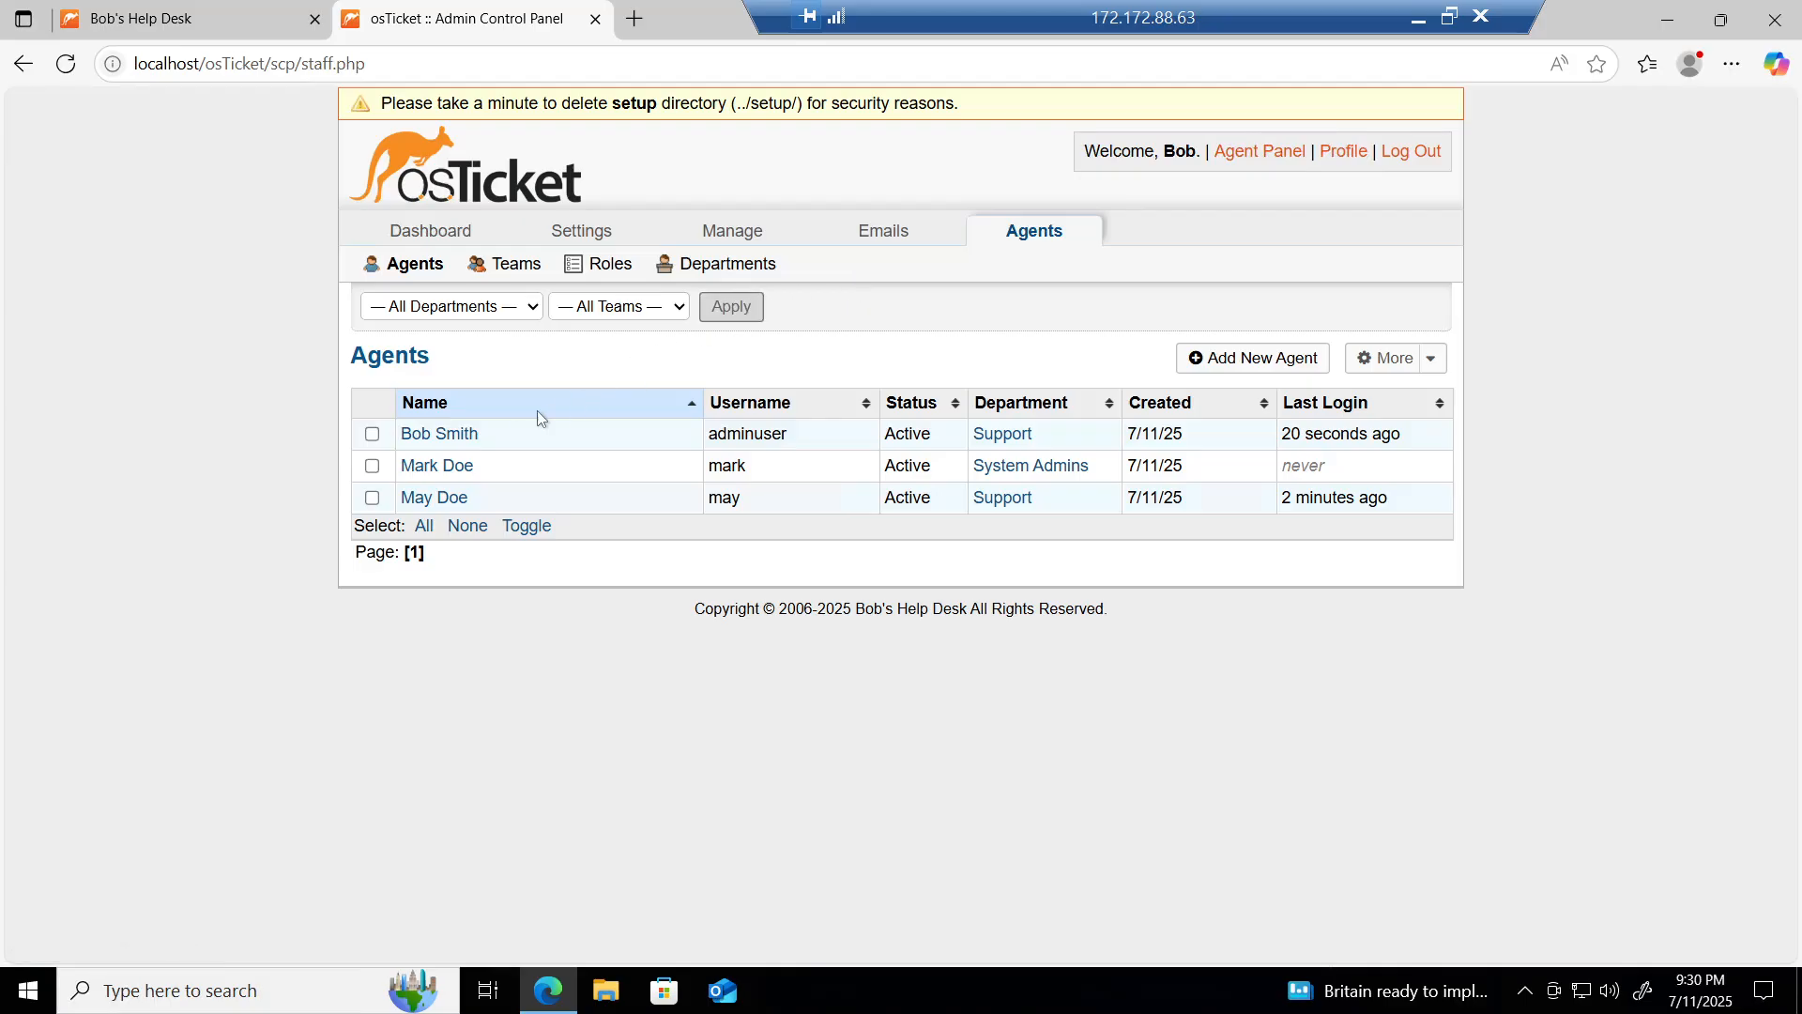
click(436, 498)
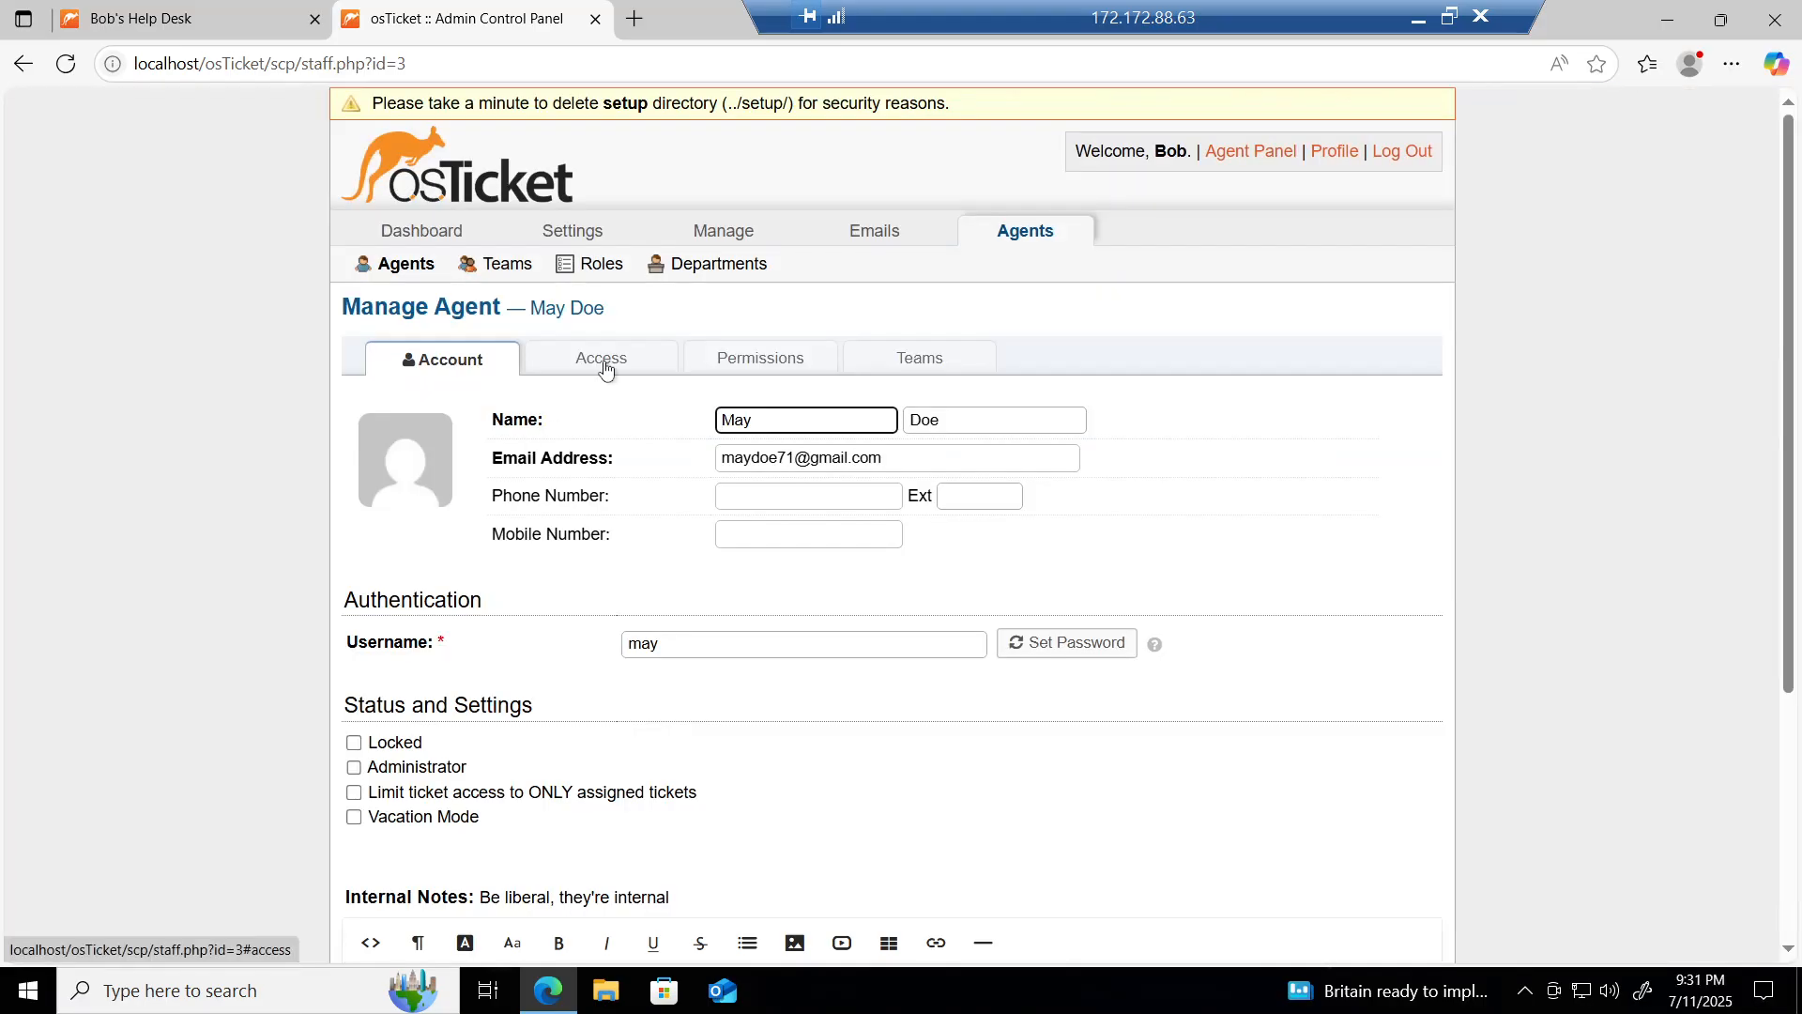
Step: Set the agent's primary department role to All Access and review its permissions
click(604, 366)
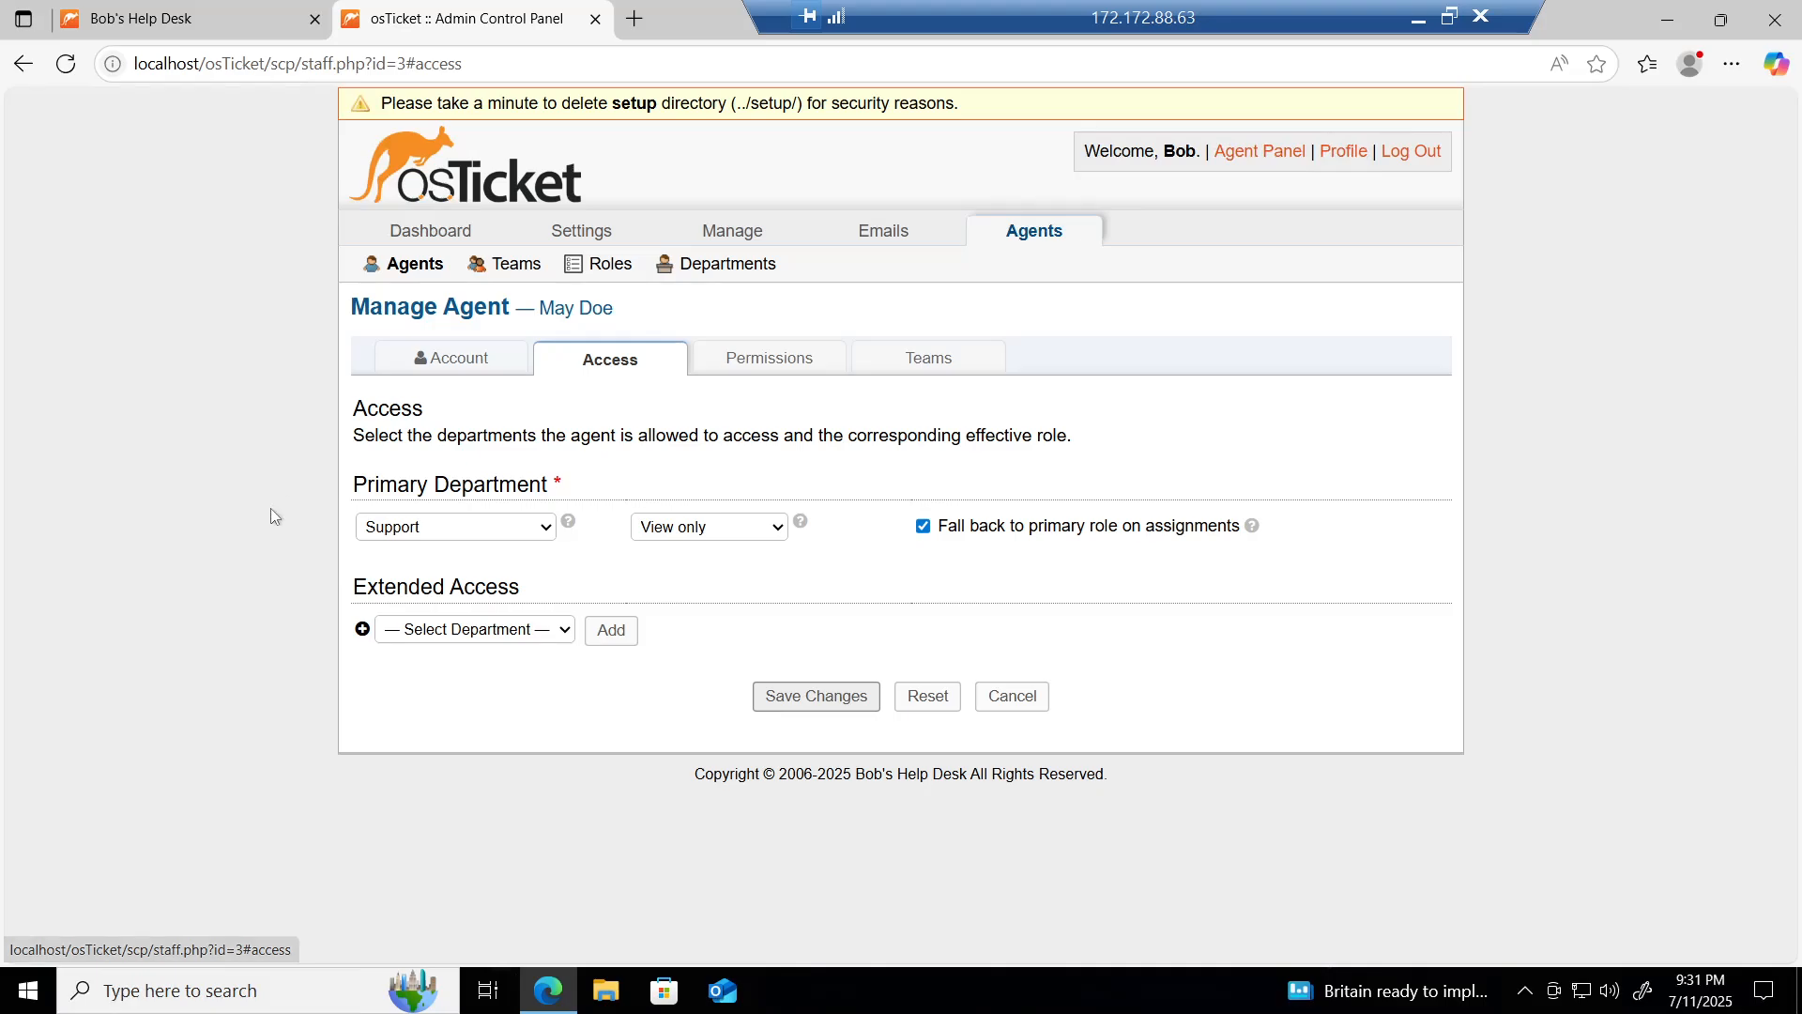
click(758, 535)
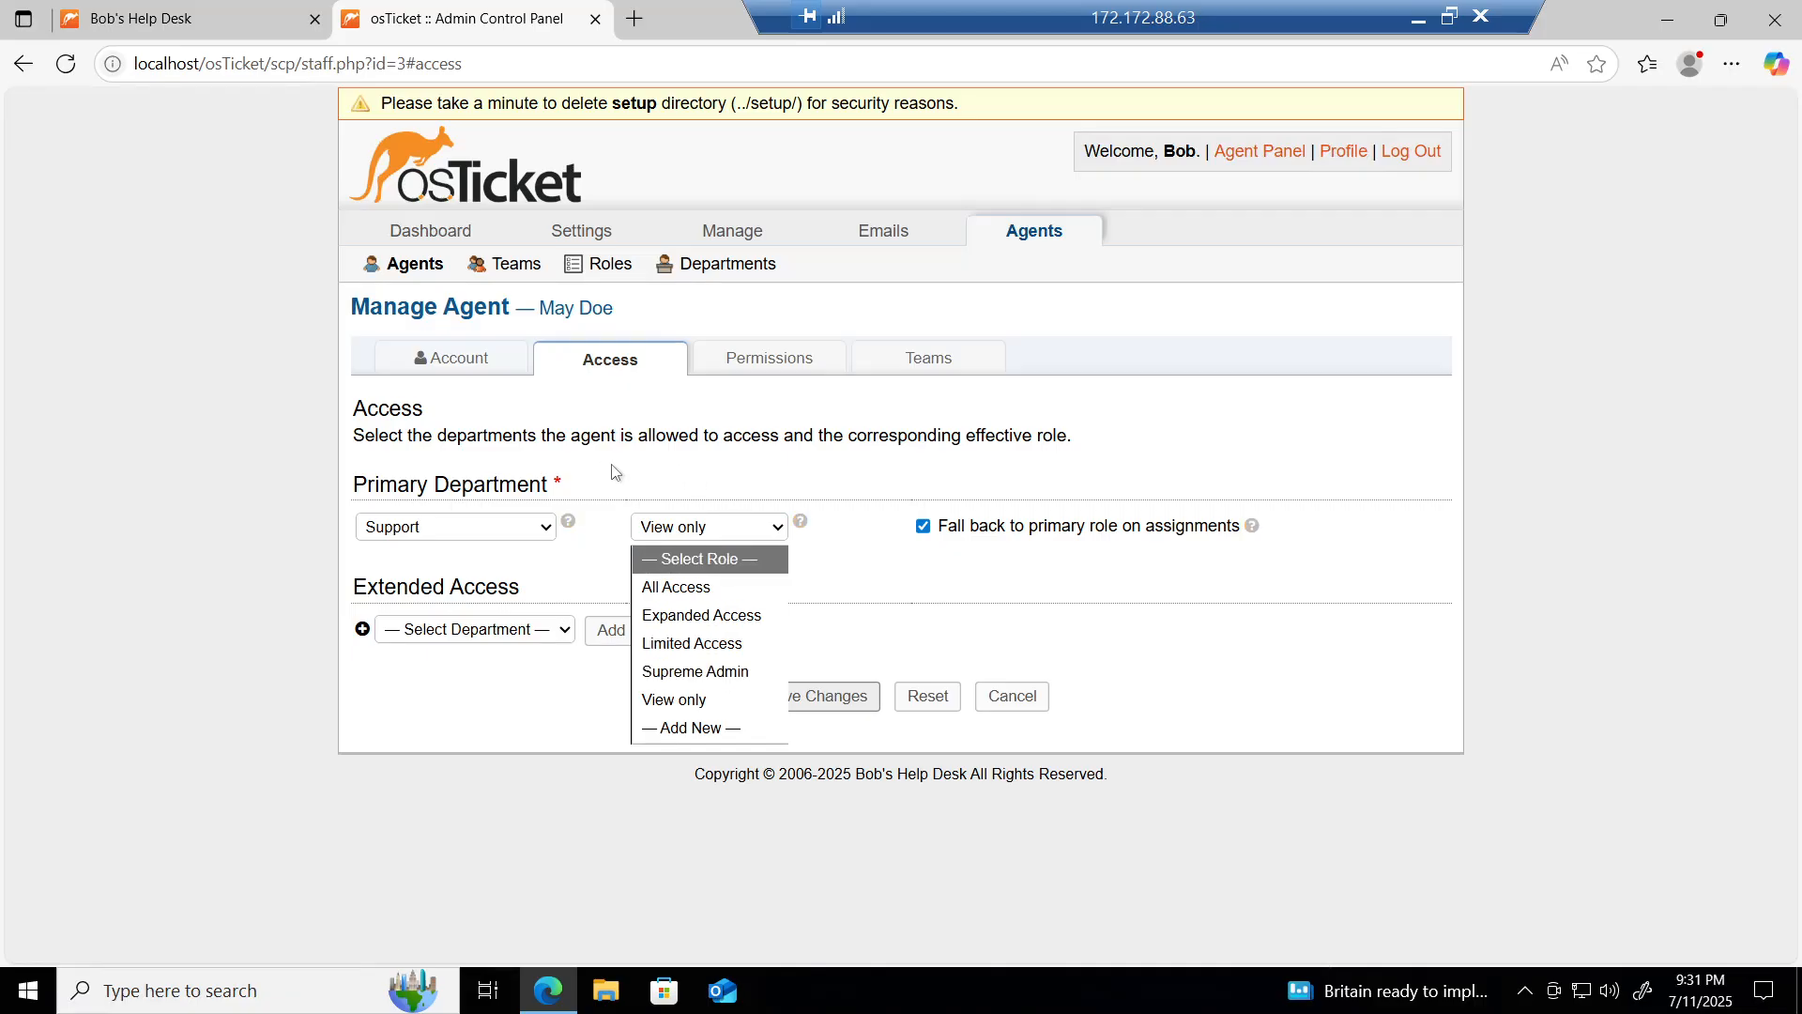
click(676, 588)
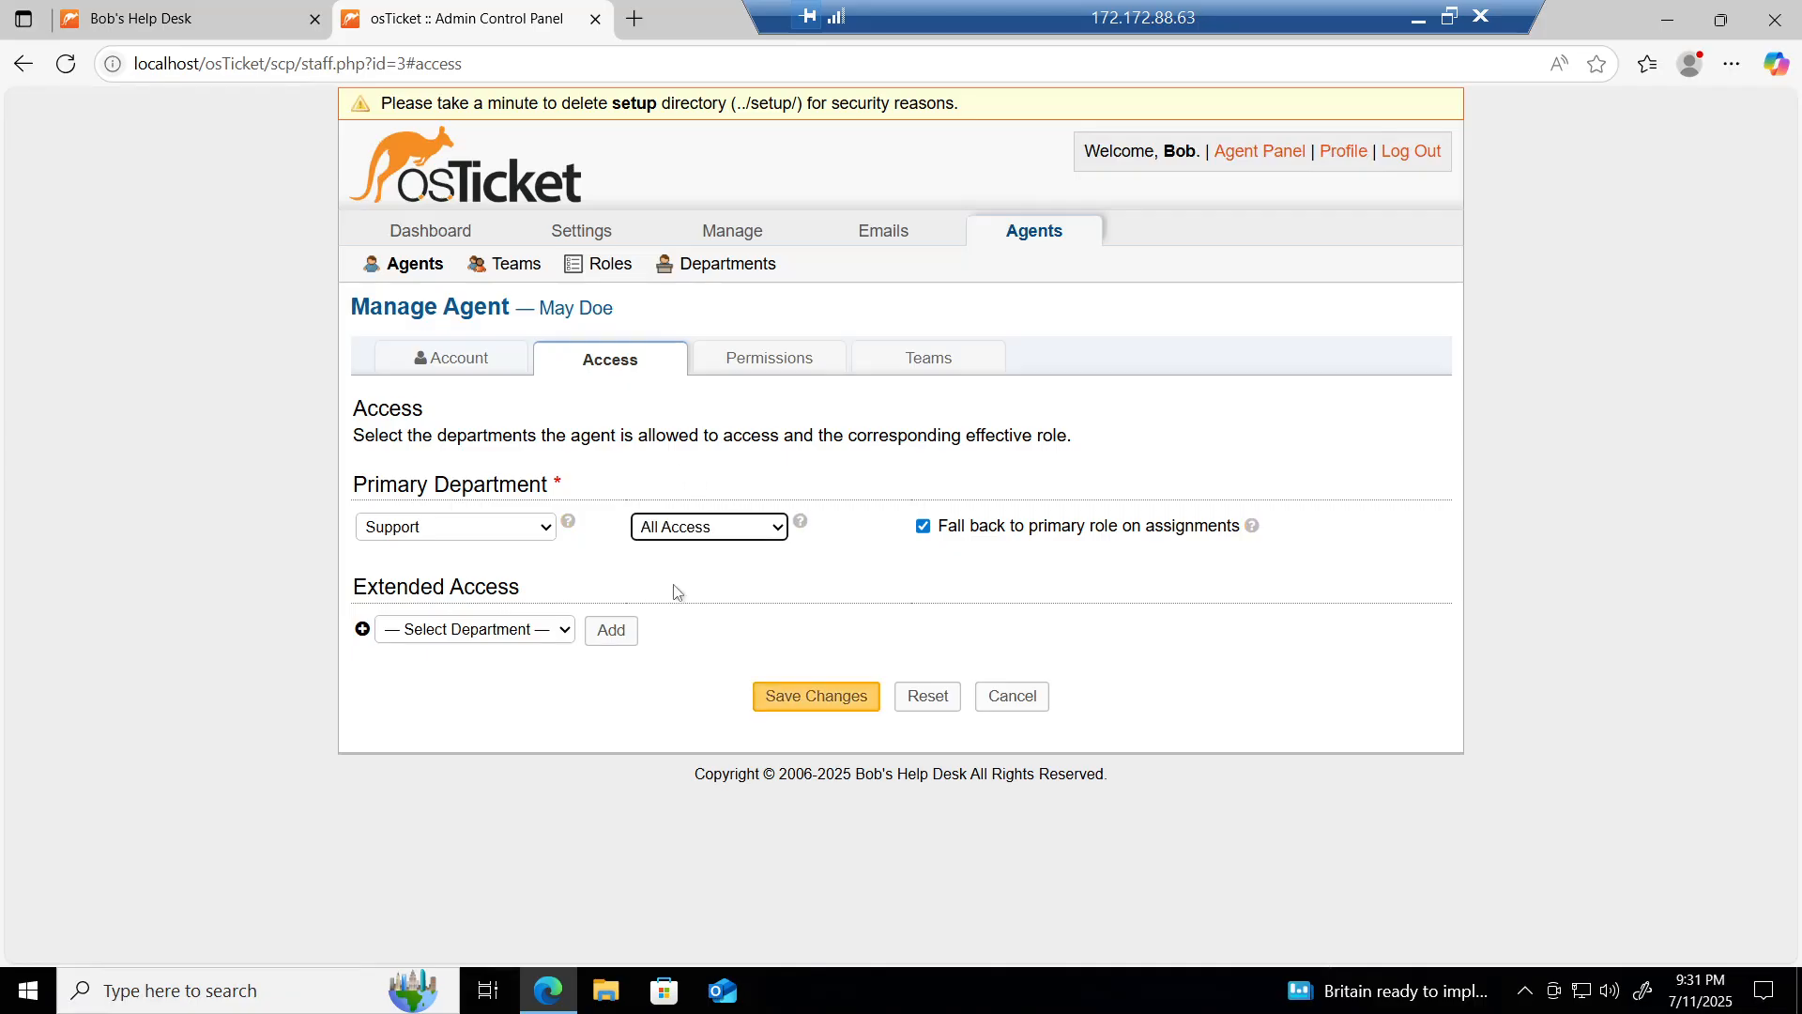
click(776, 361)
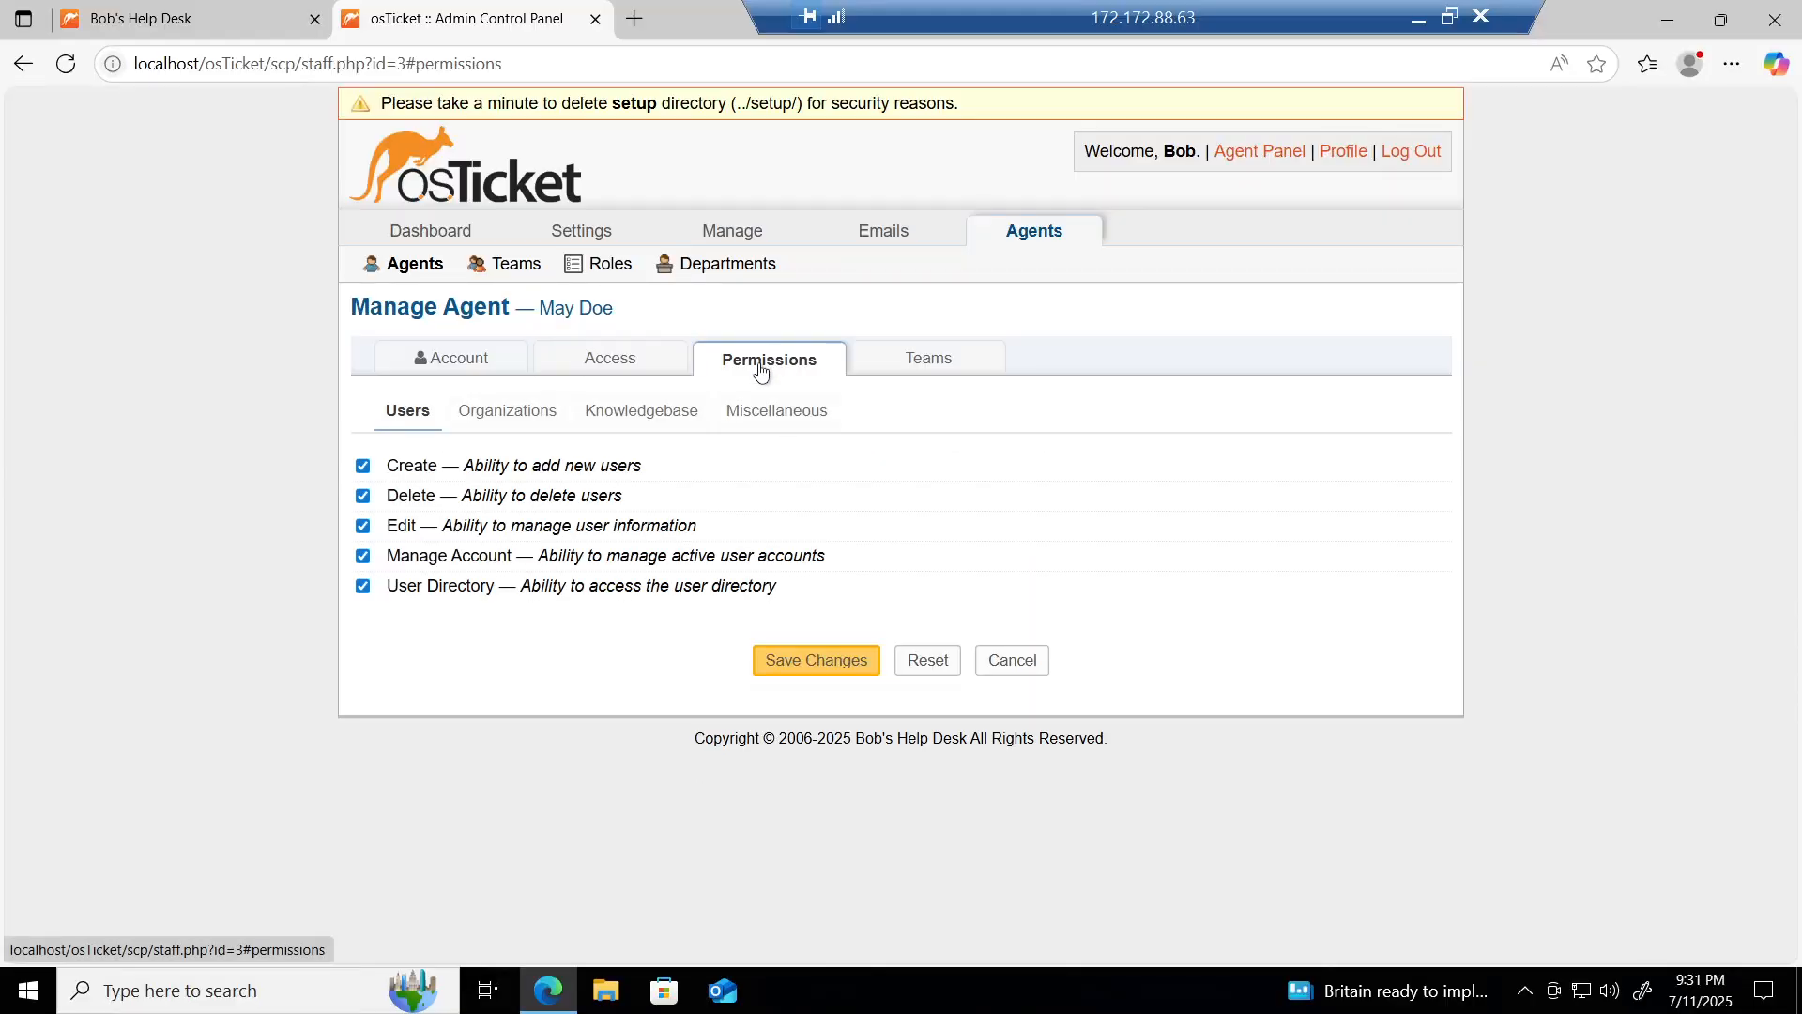
Step: Switch the agent's role to Expanded Access and review its permissions
click(612, 363)
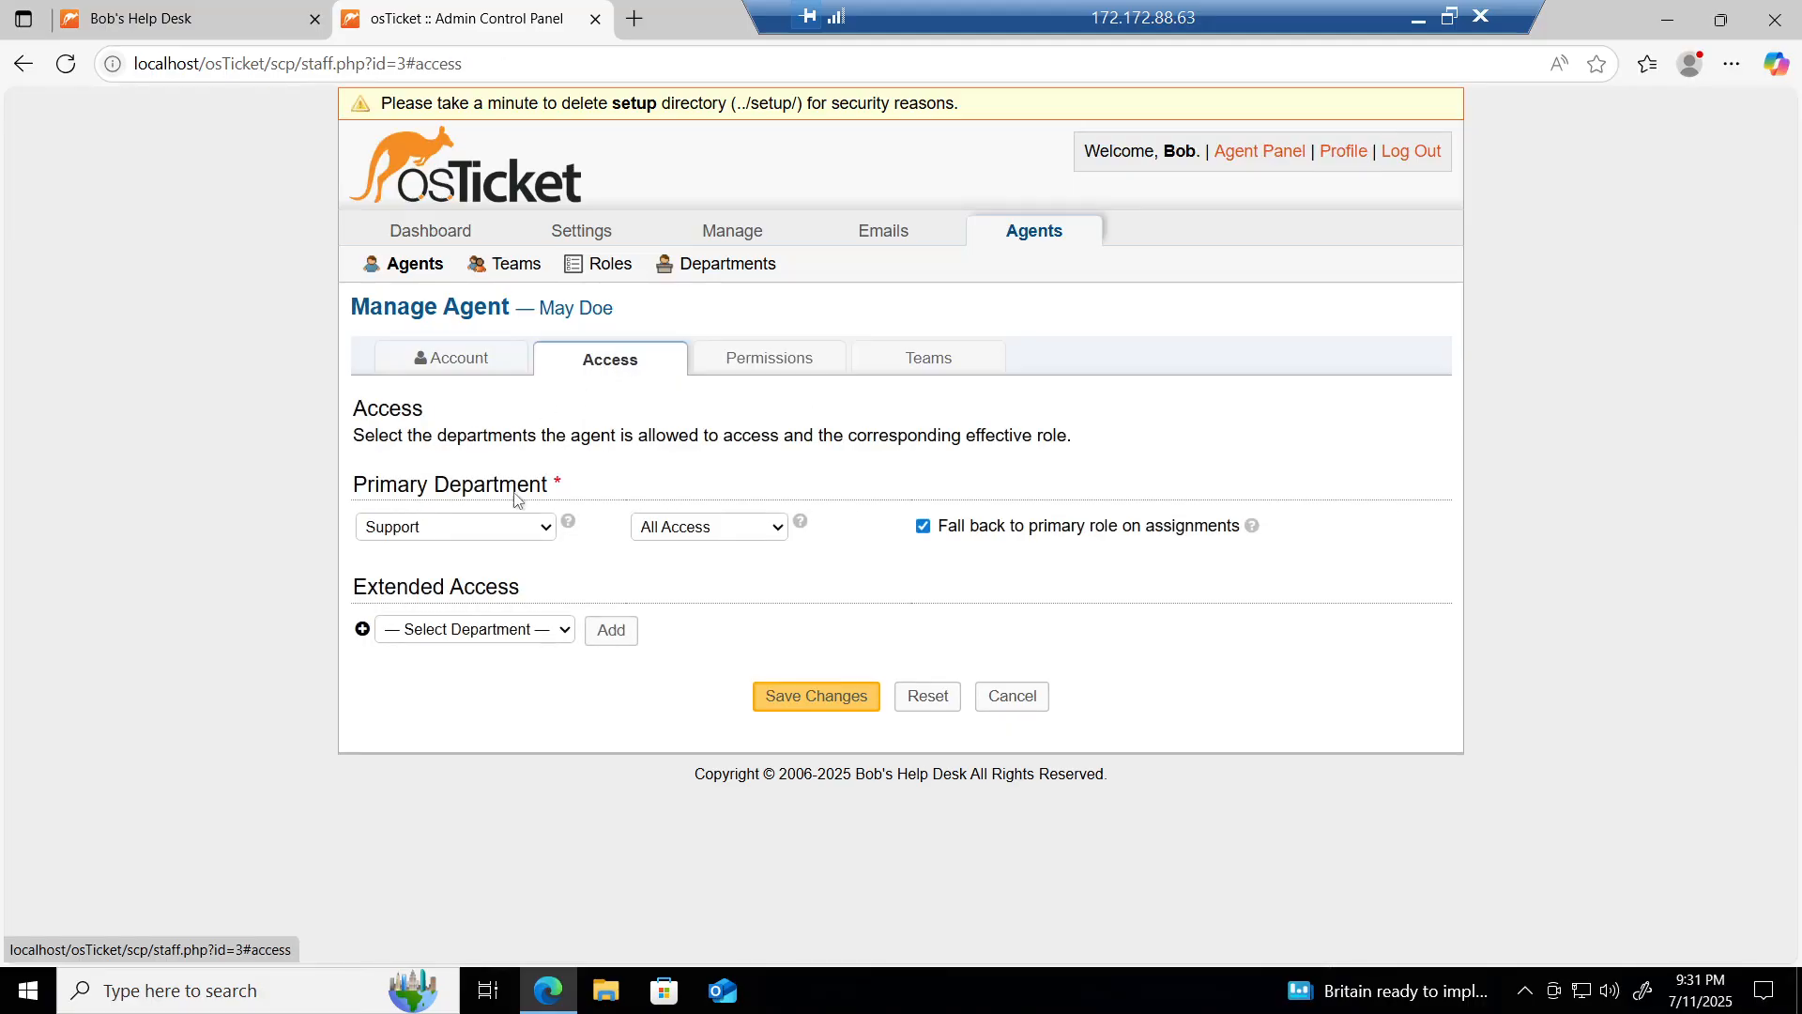
click(671, 527)
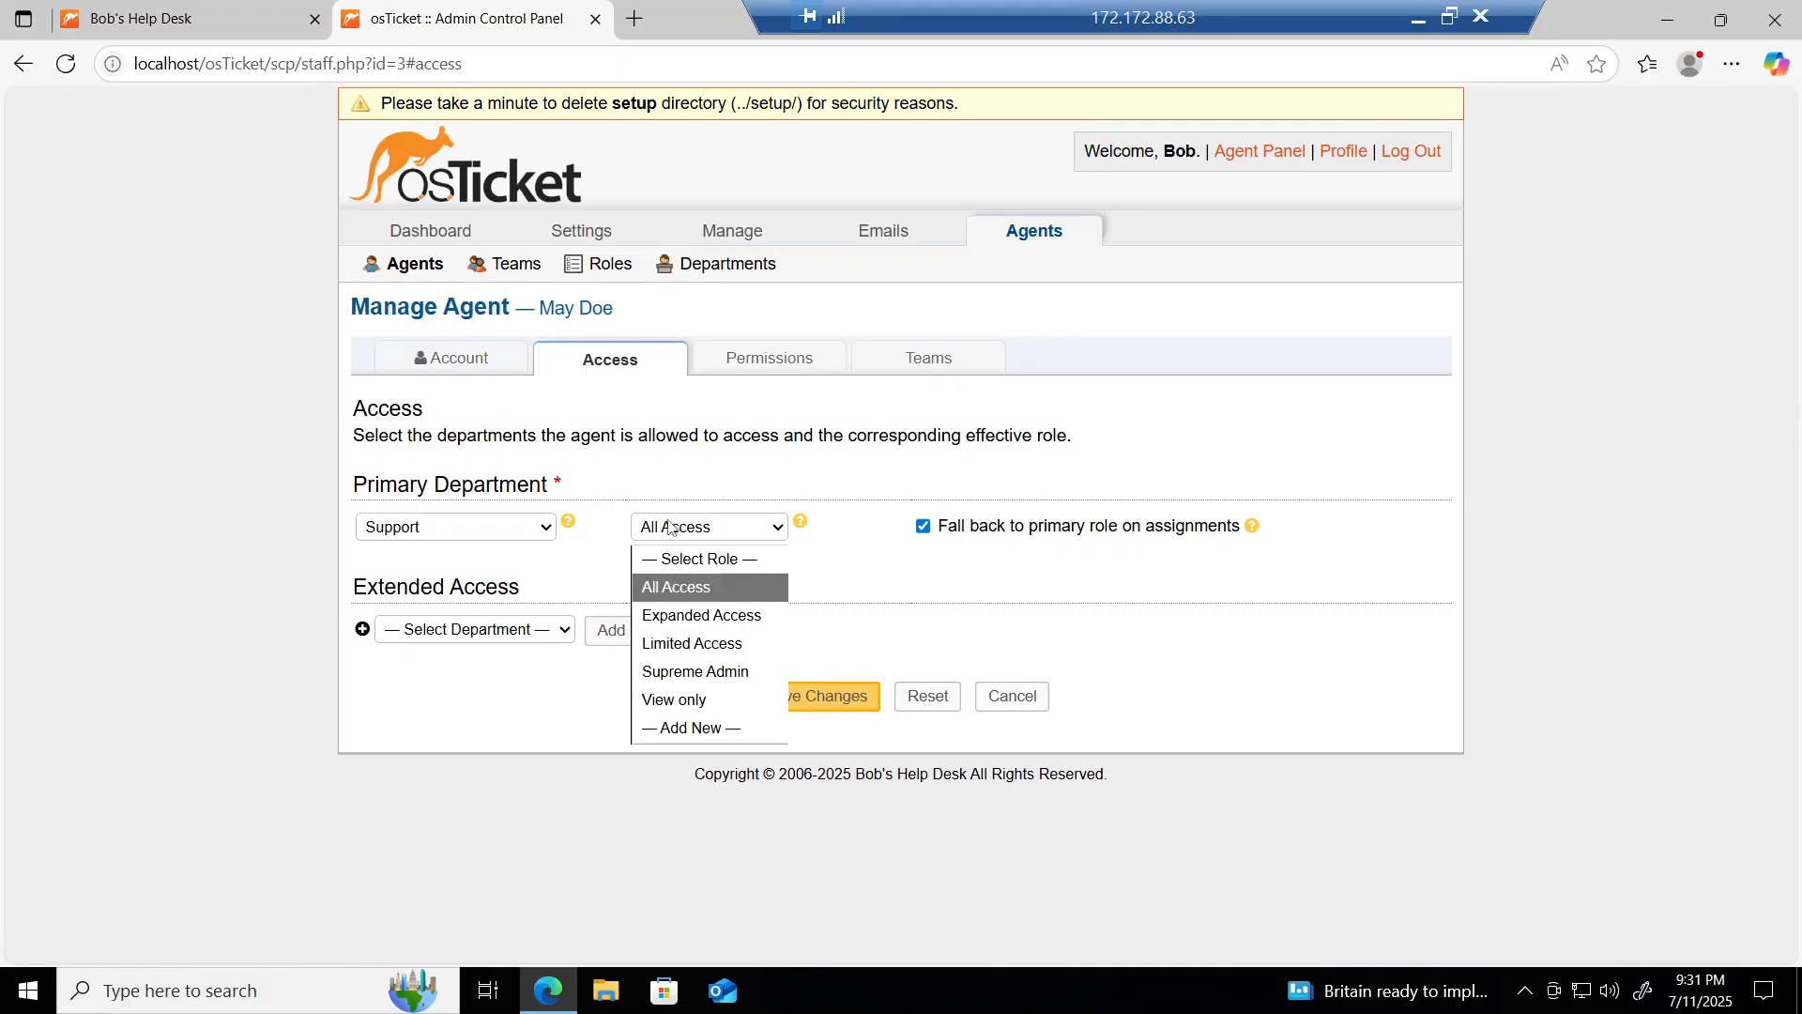
click(706, 624)
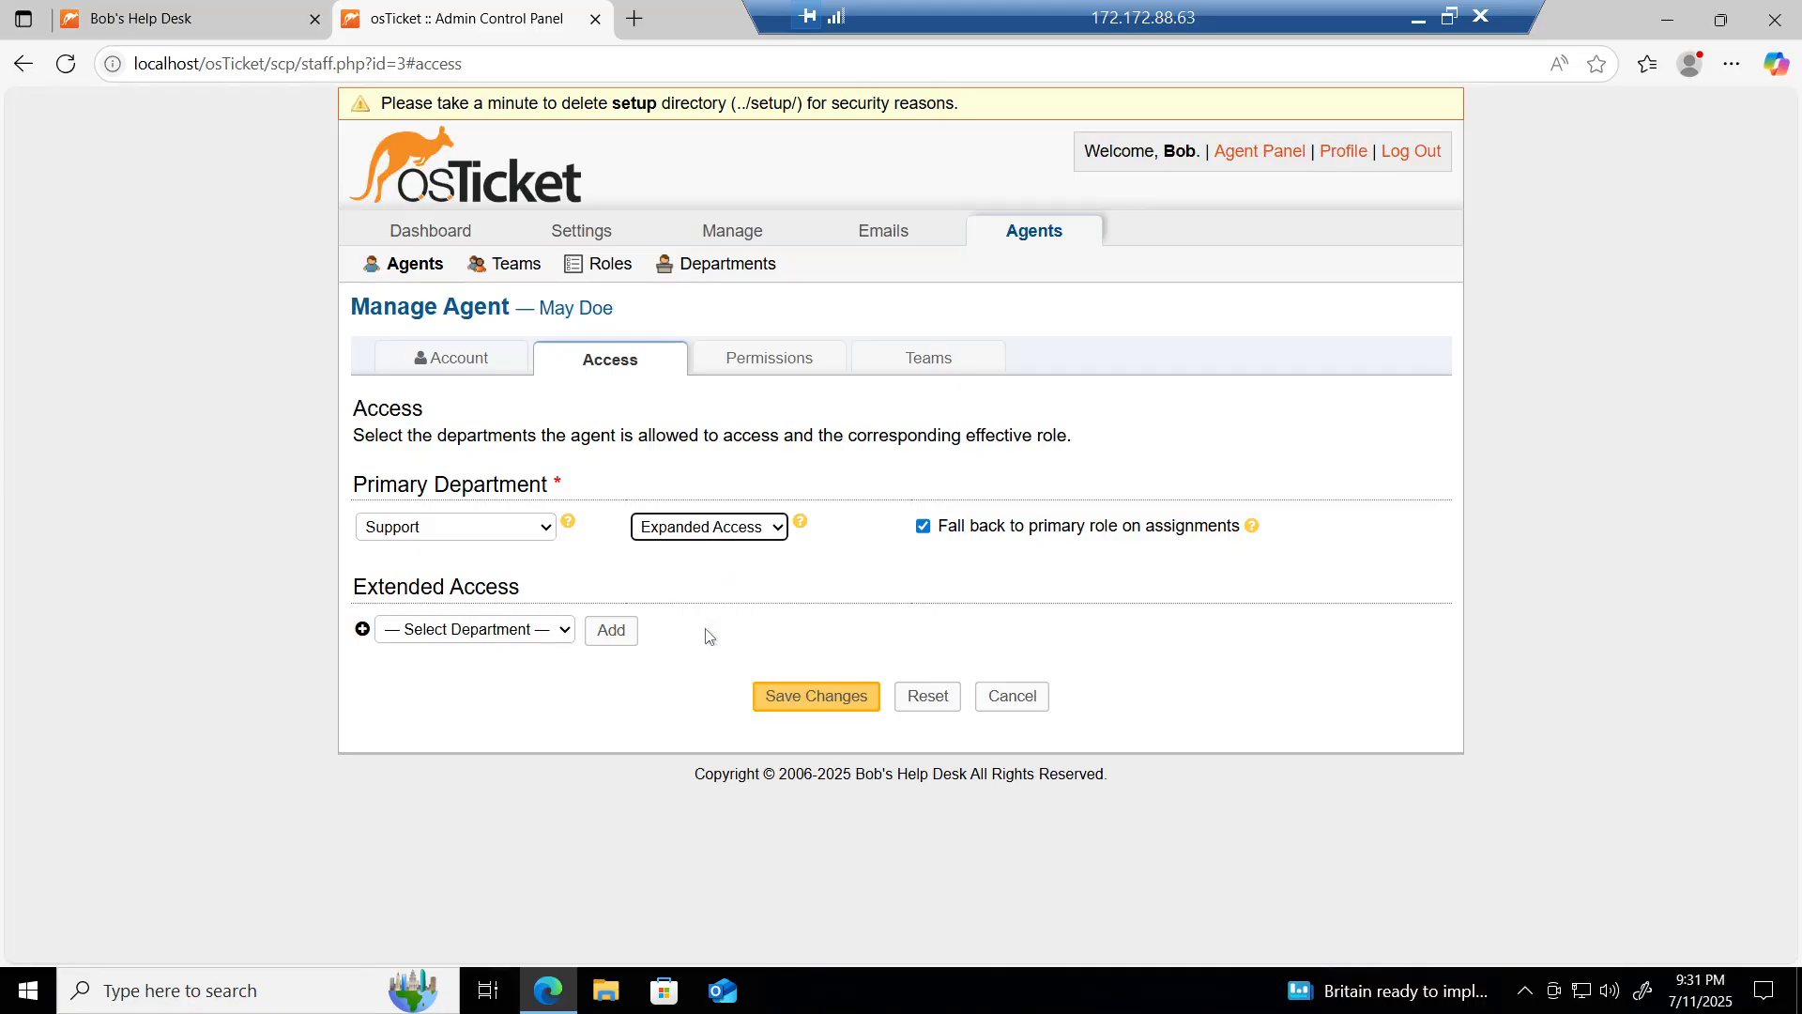
click(742, 364)
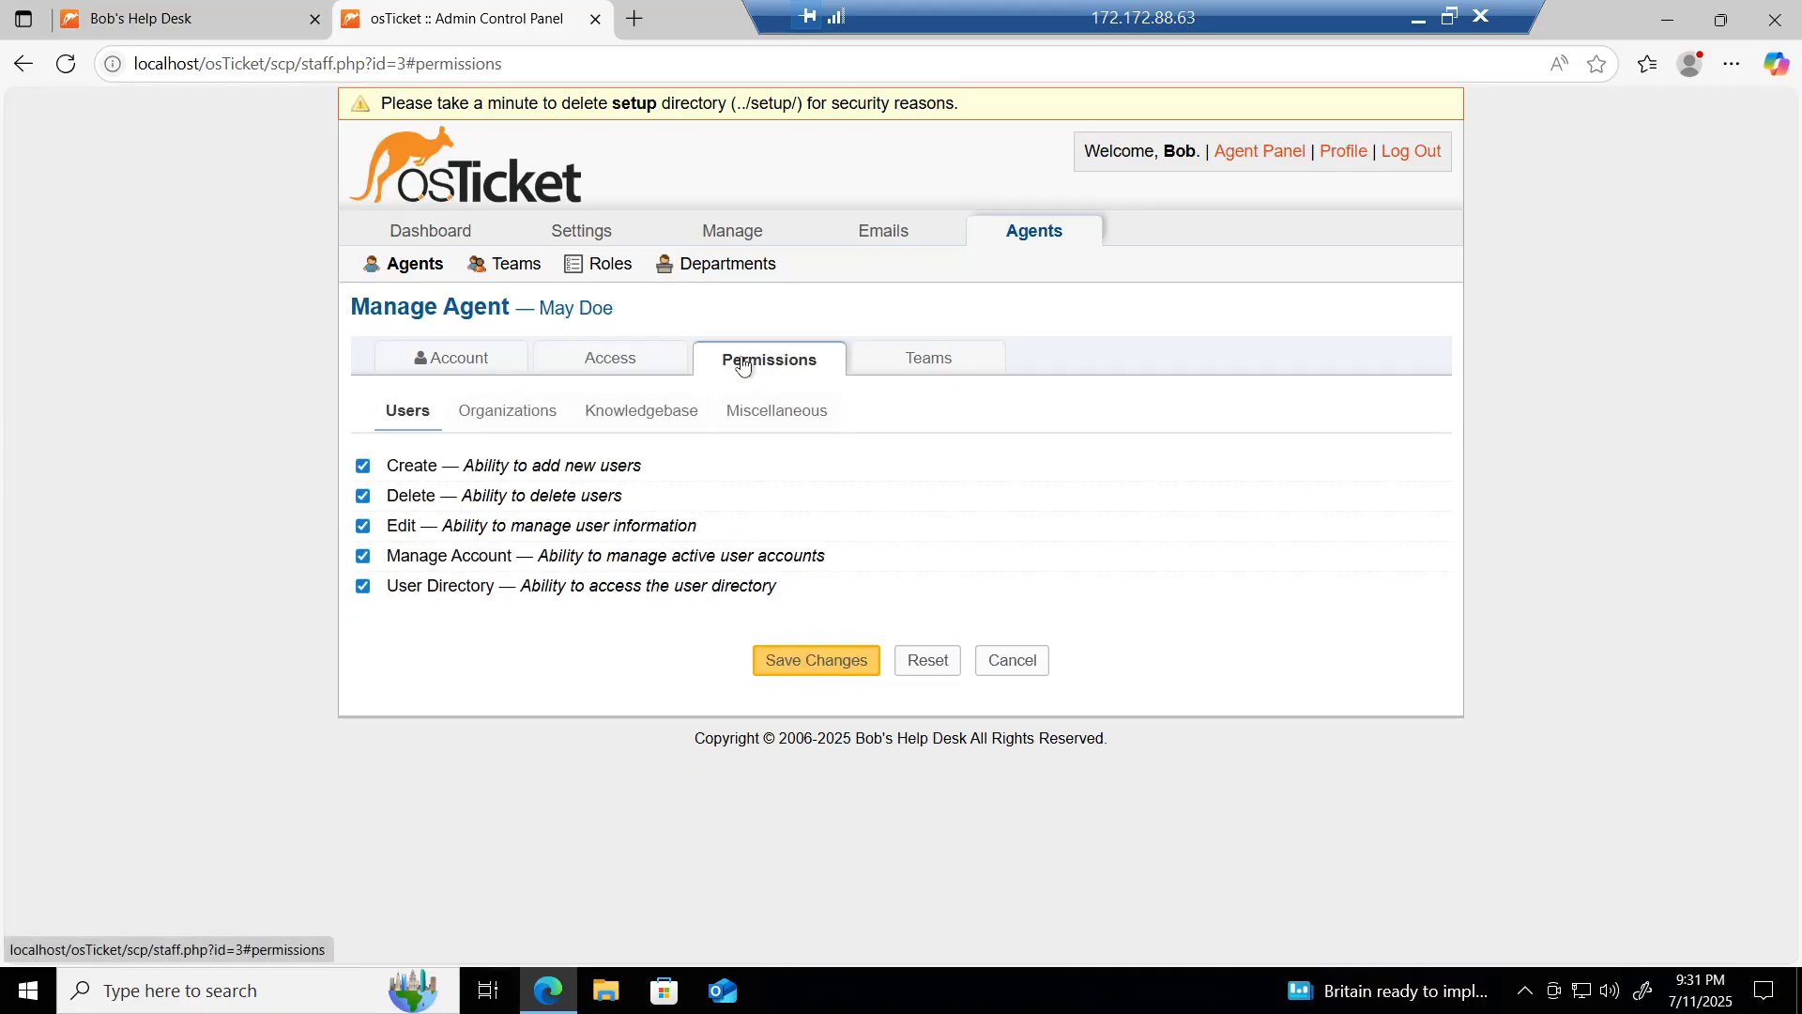
Step: Try the Supreme Admin role, browsing its user, organization, knowledgebase and miscellaneous permissions
click(613, 367)
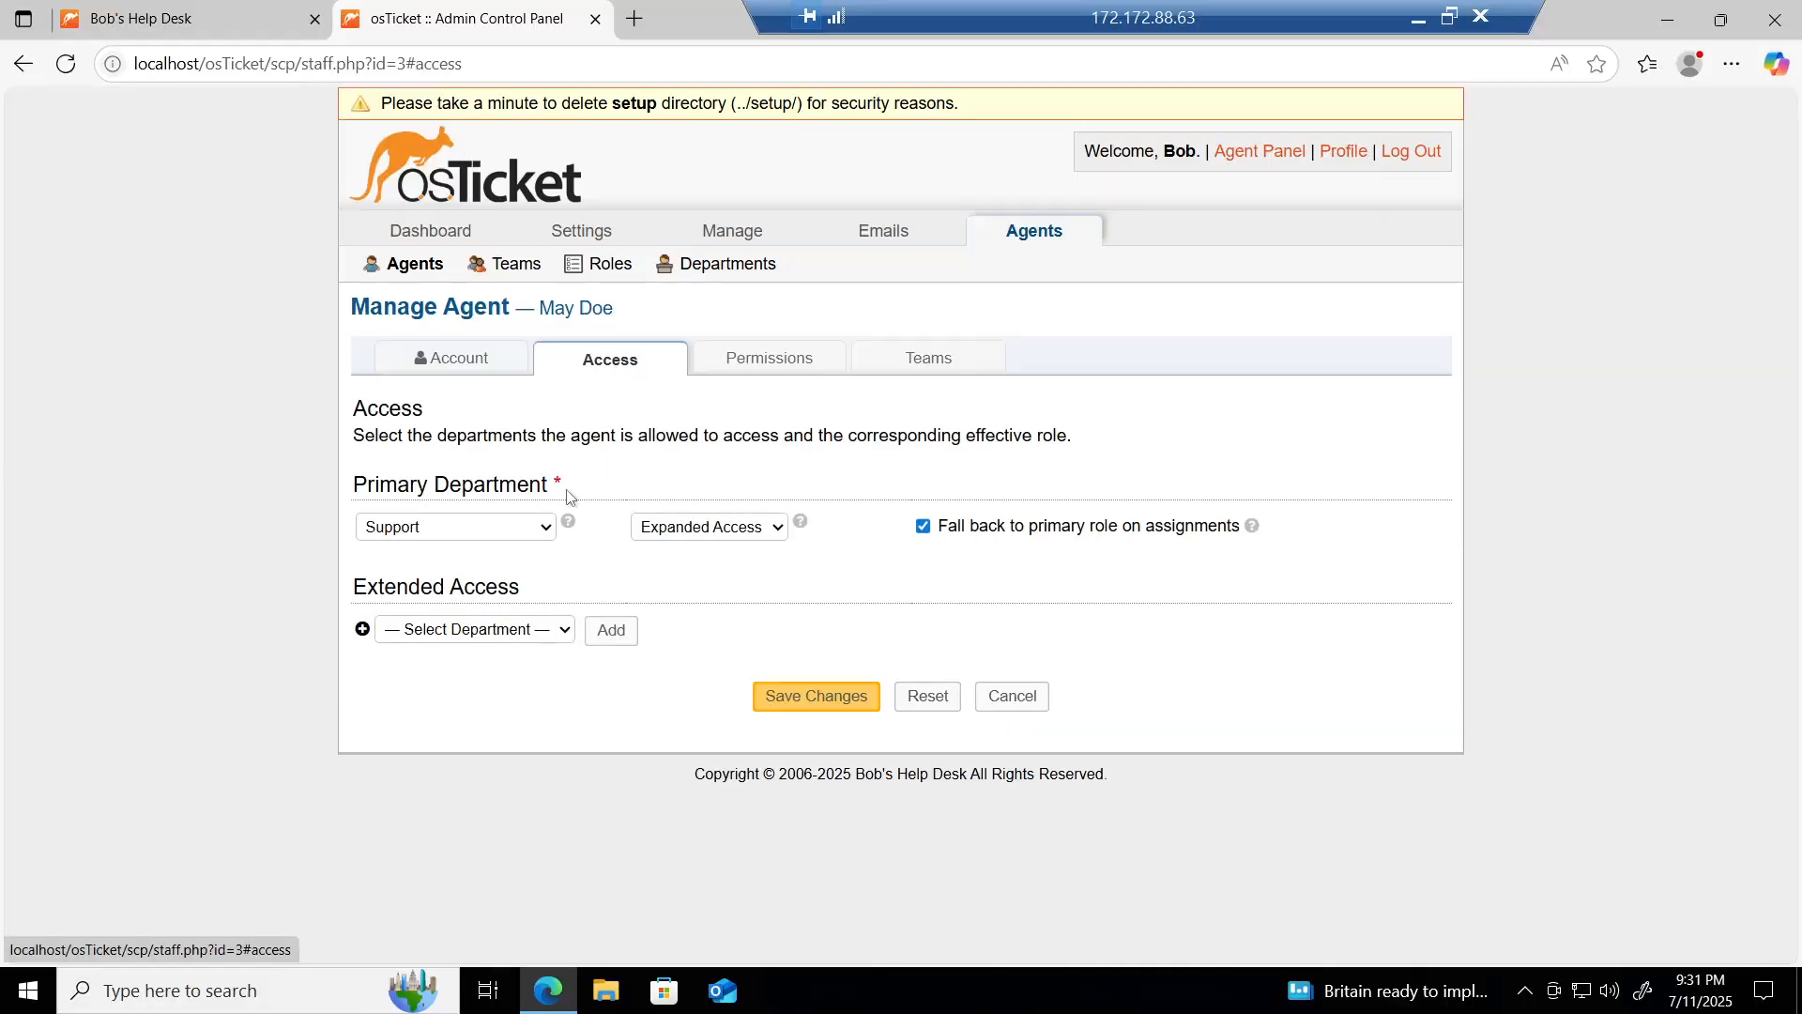
click(730, 534)
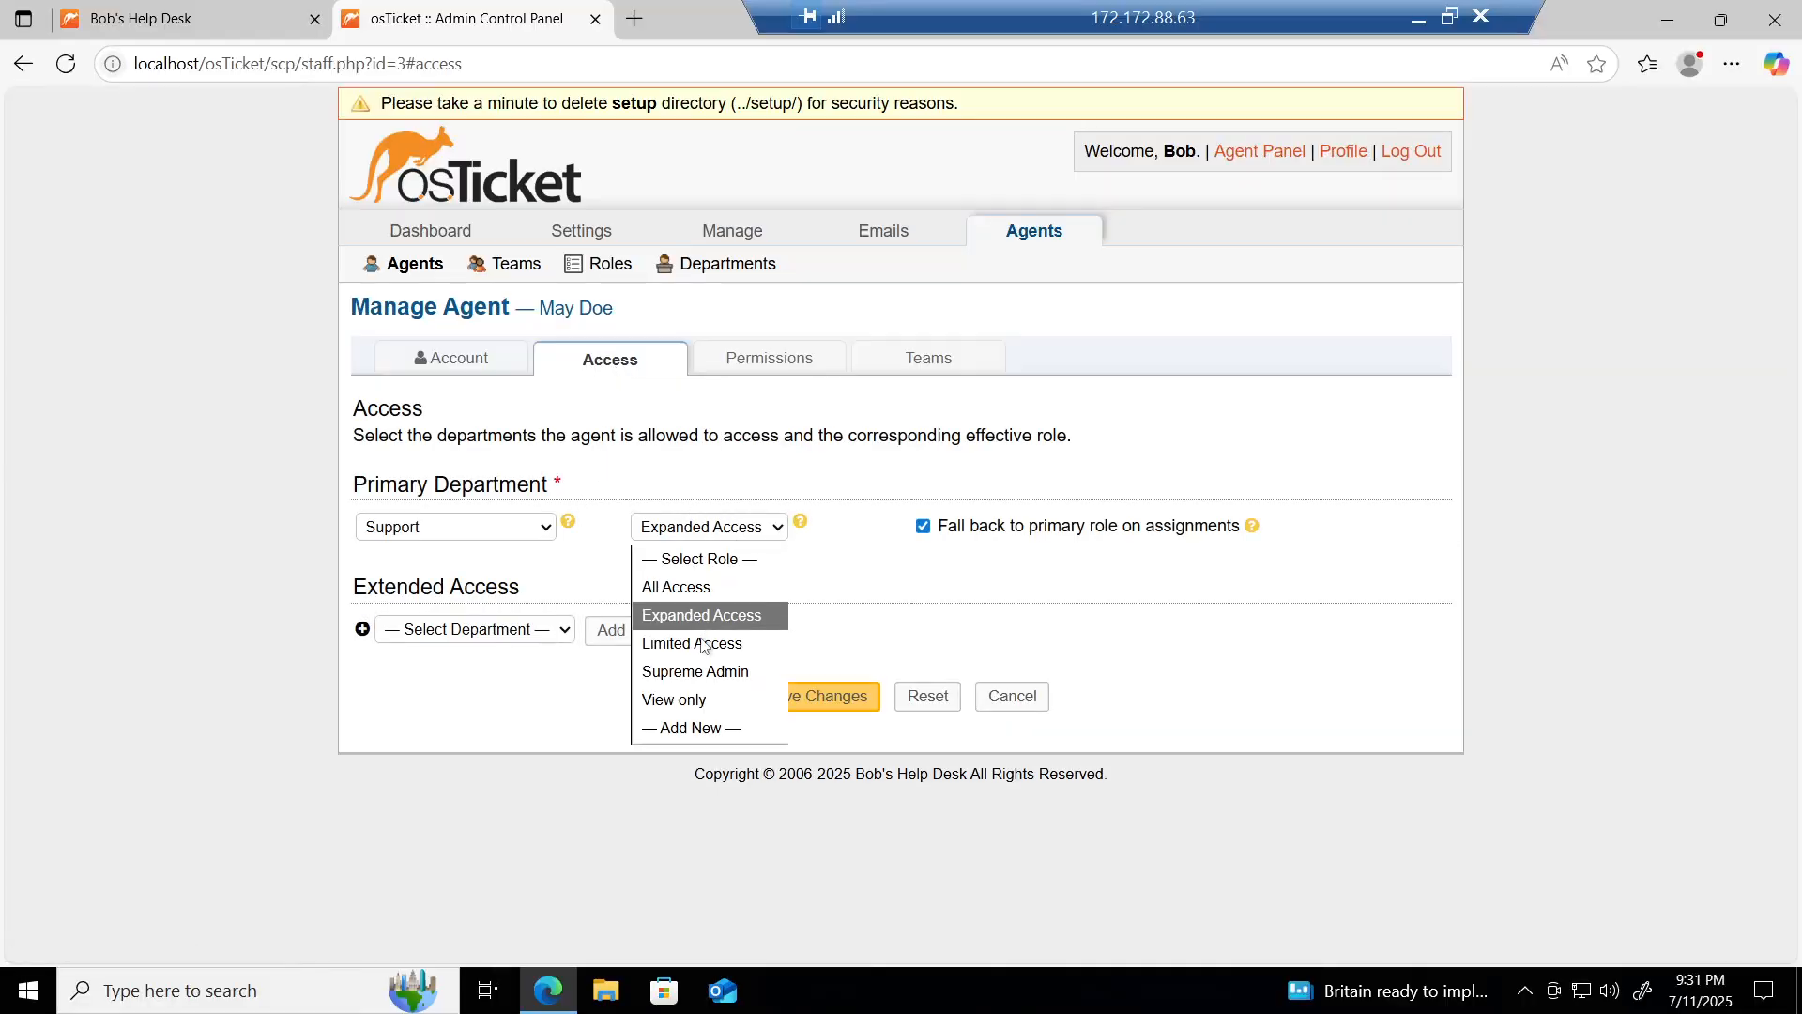
click(706, 668)
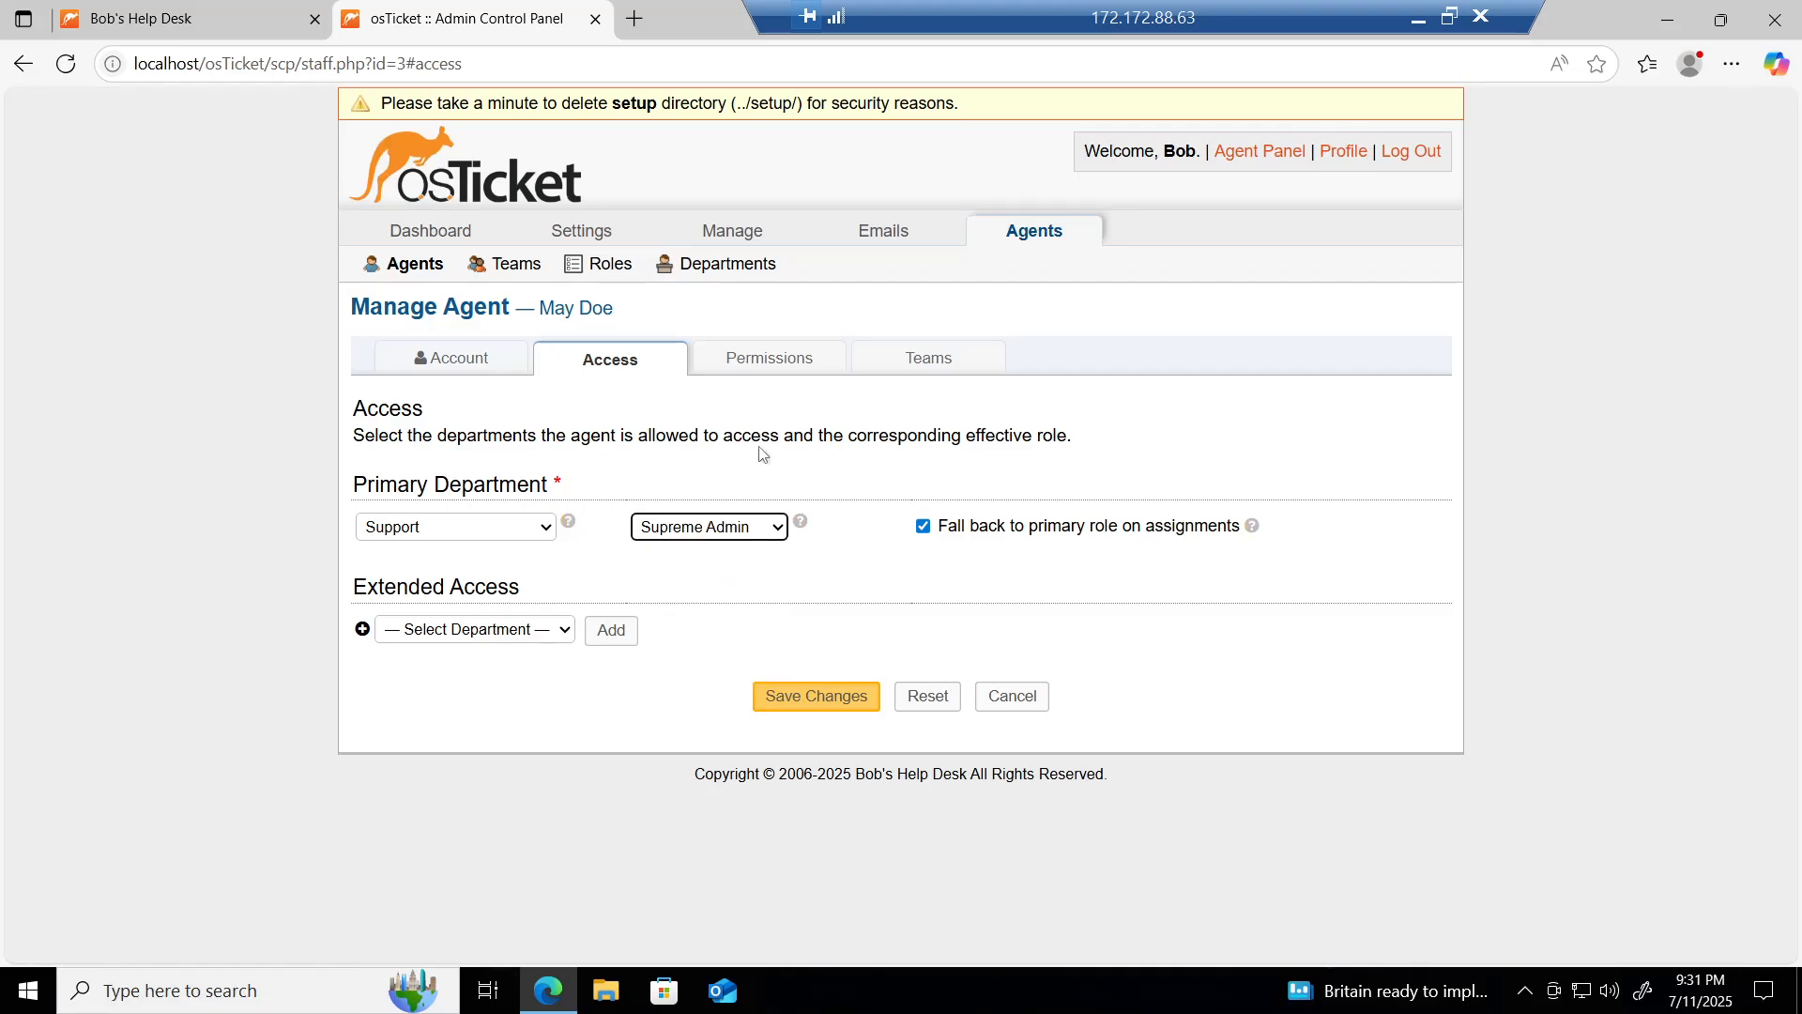
click(764, 368)
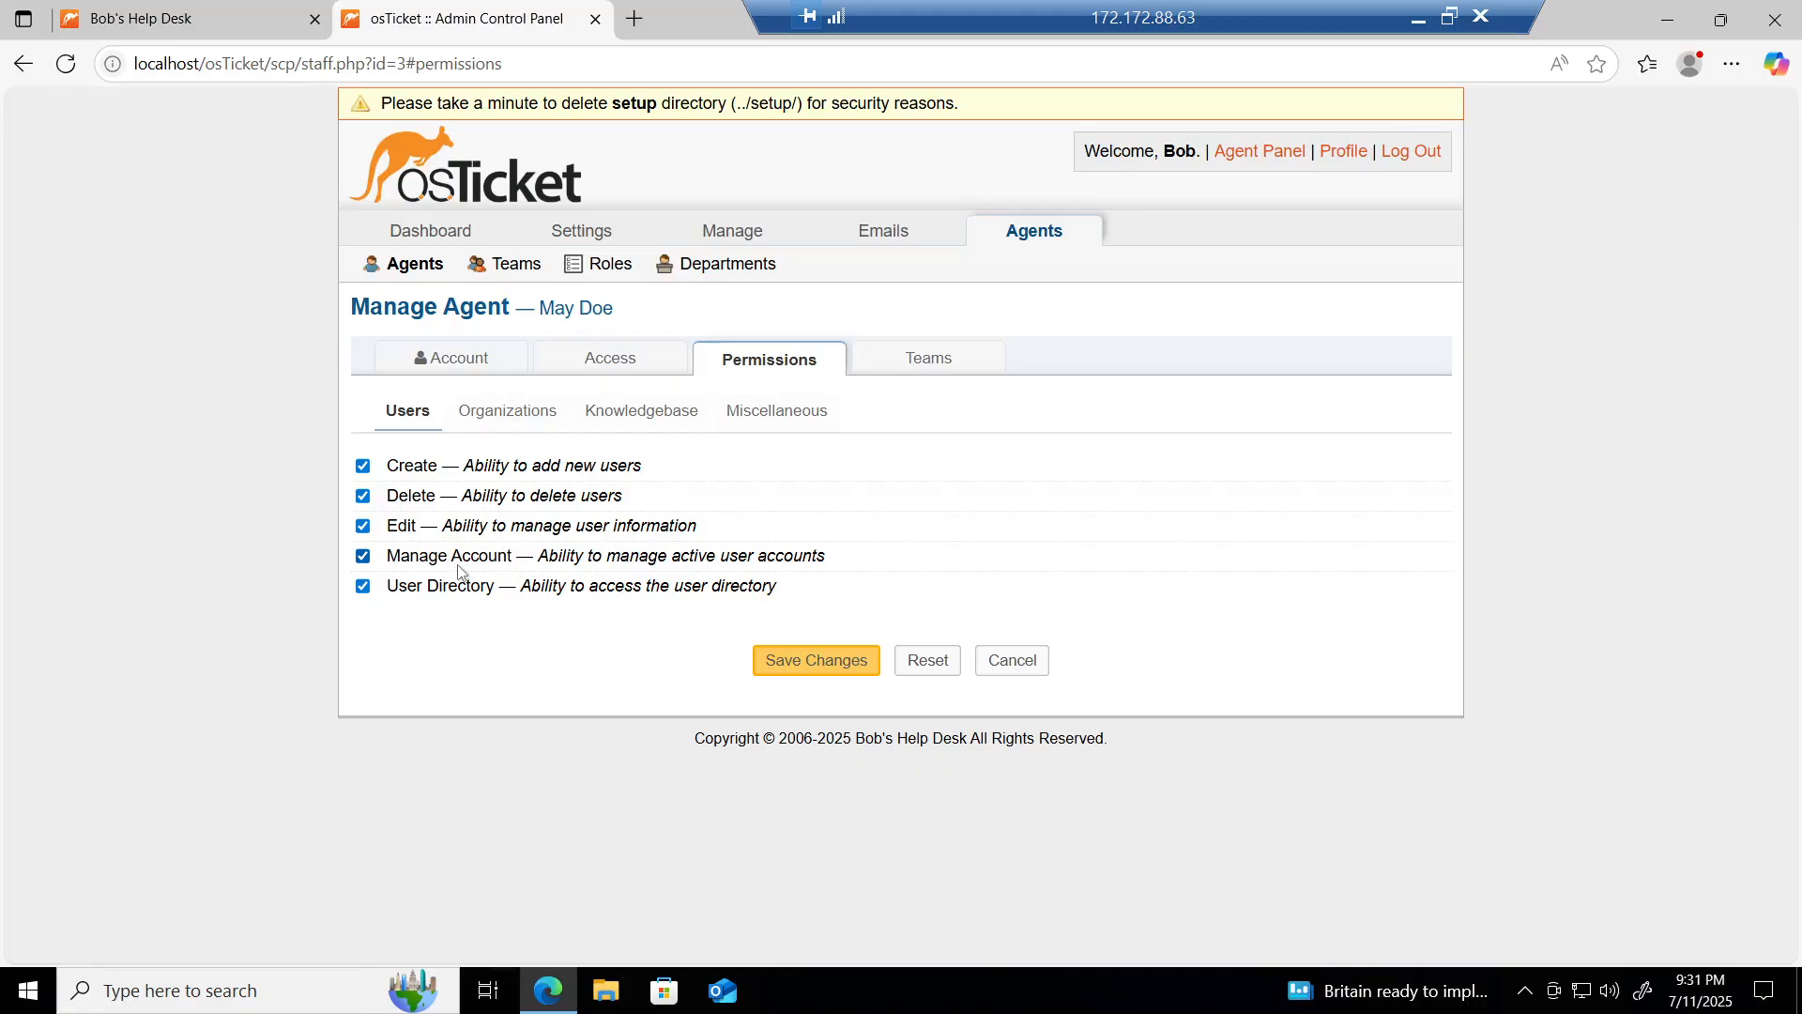
click(511, 413)
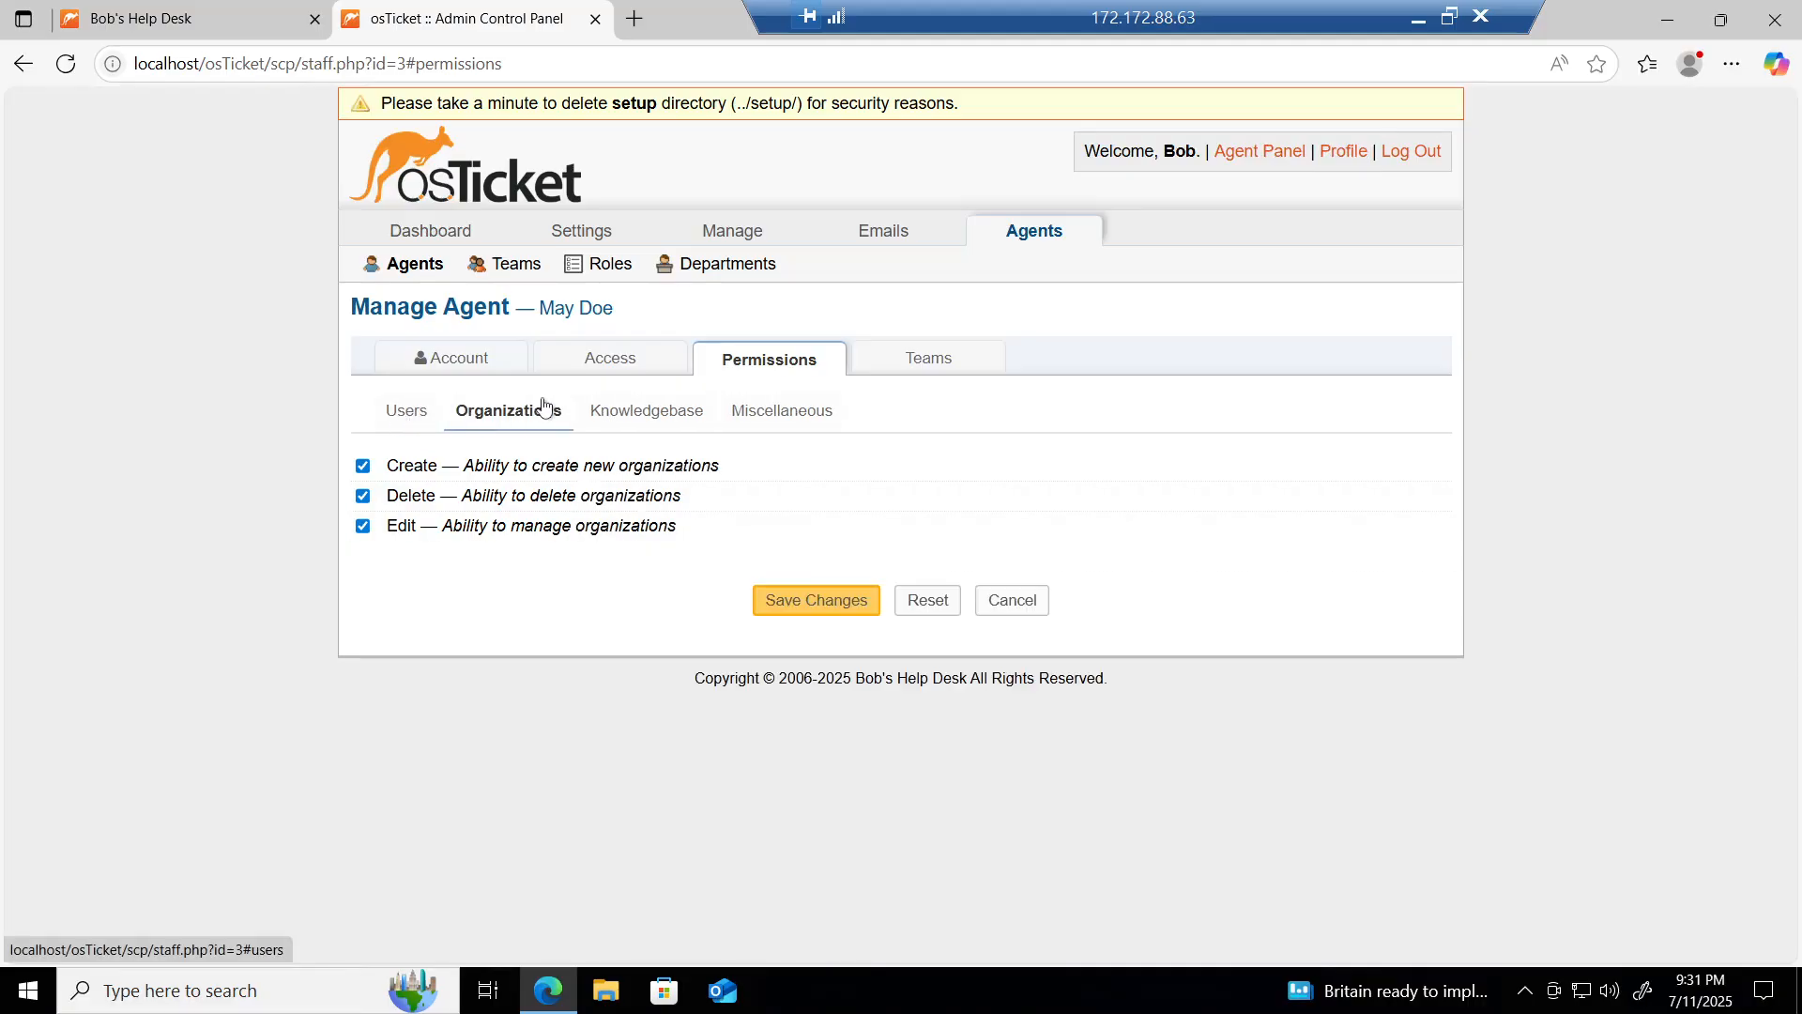
click(617, 420)
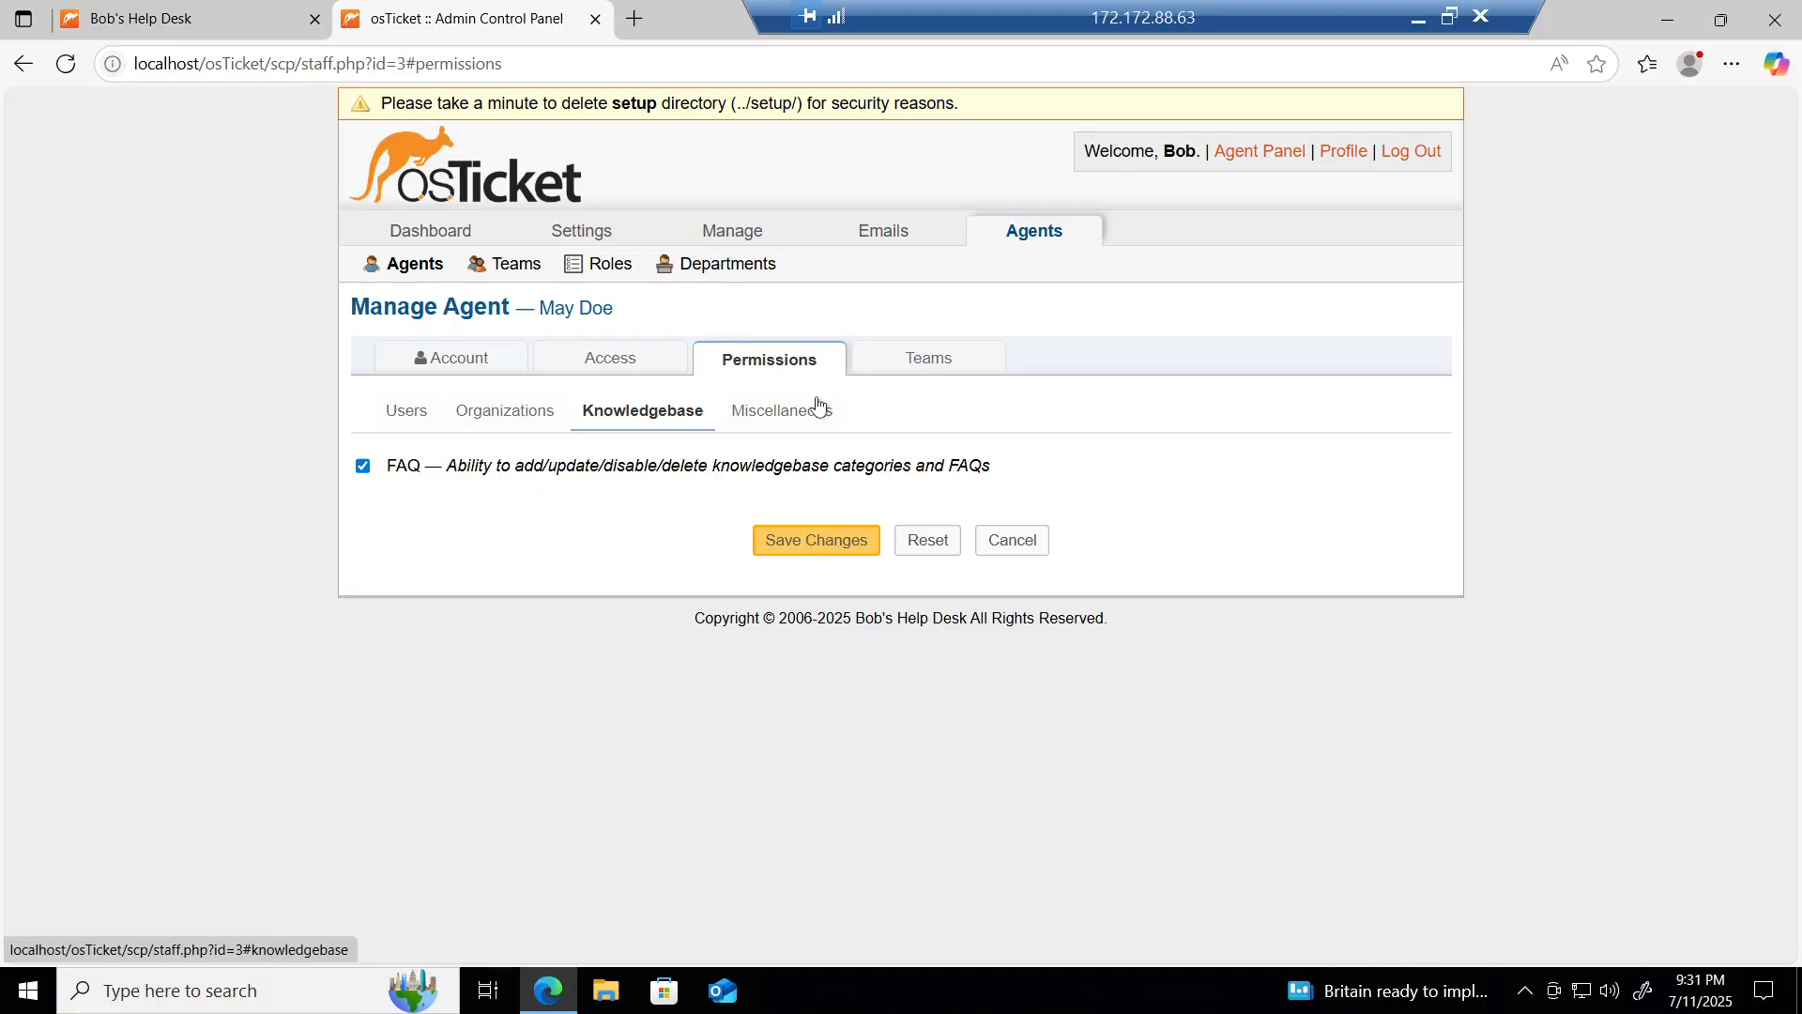
click(765, 418)
click(417, 416)
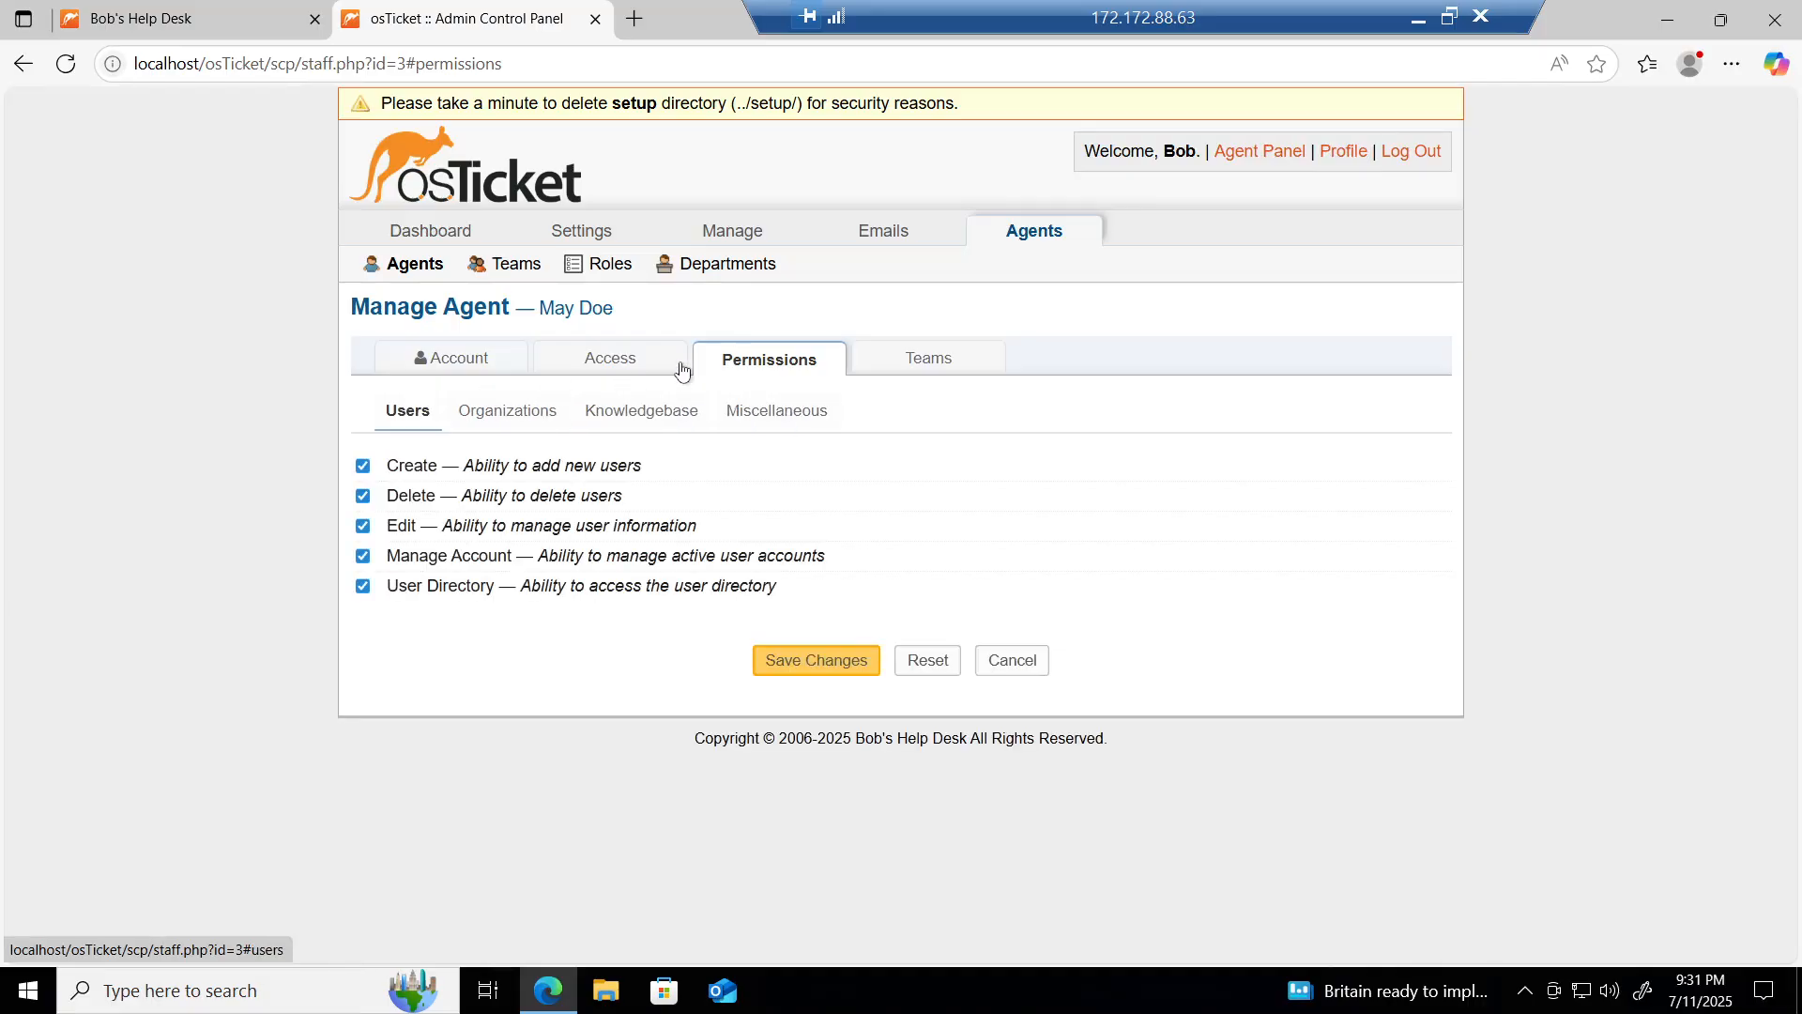
Step: Set the agent's role back to All Access and save the changes
click(615, 362)
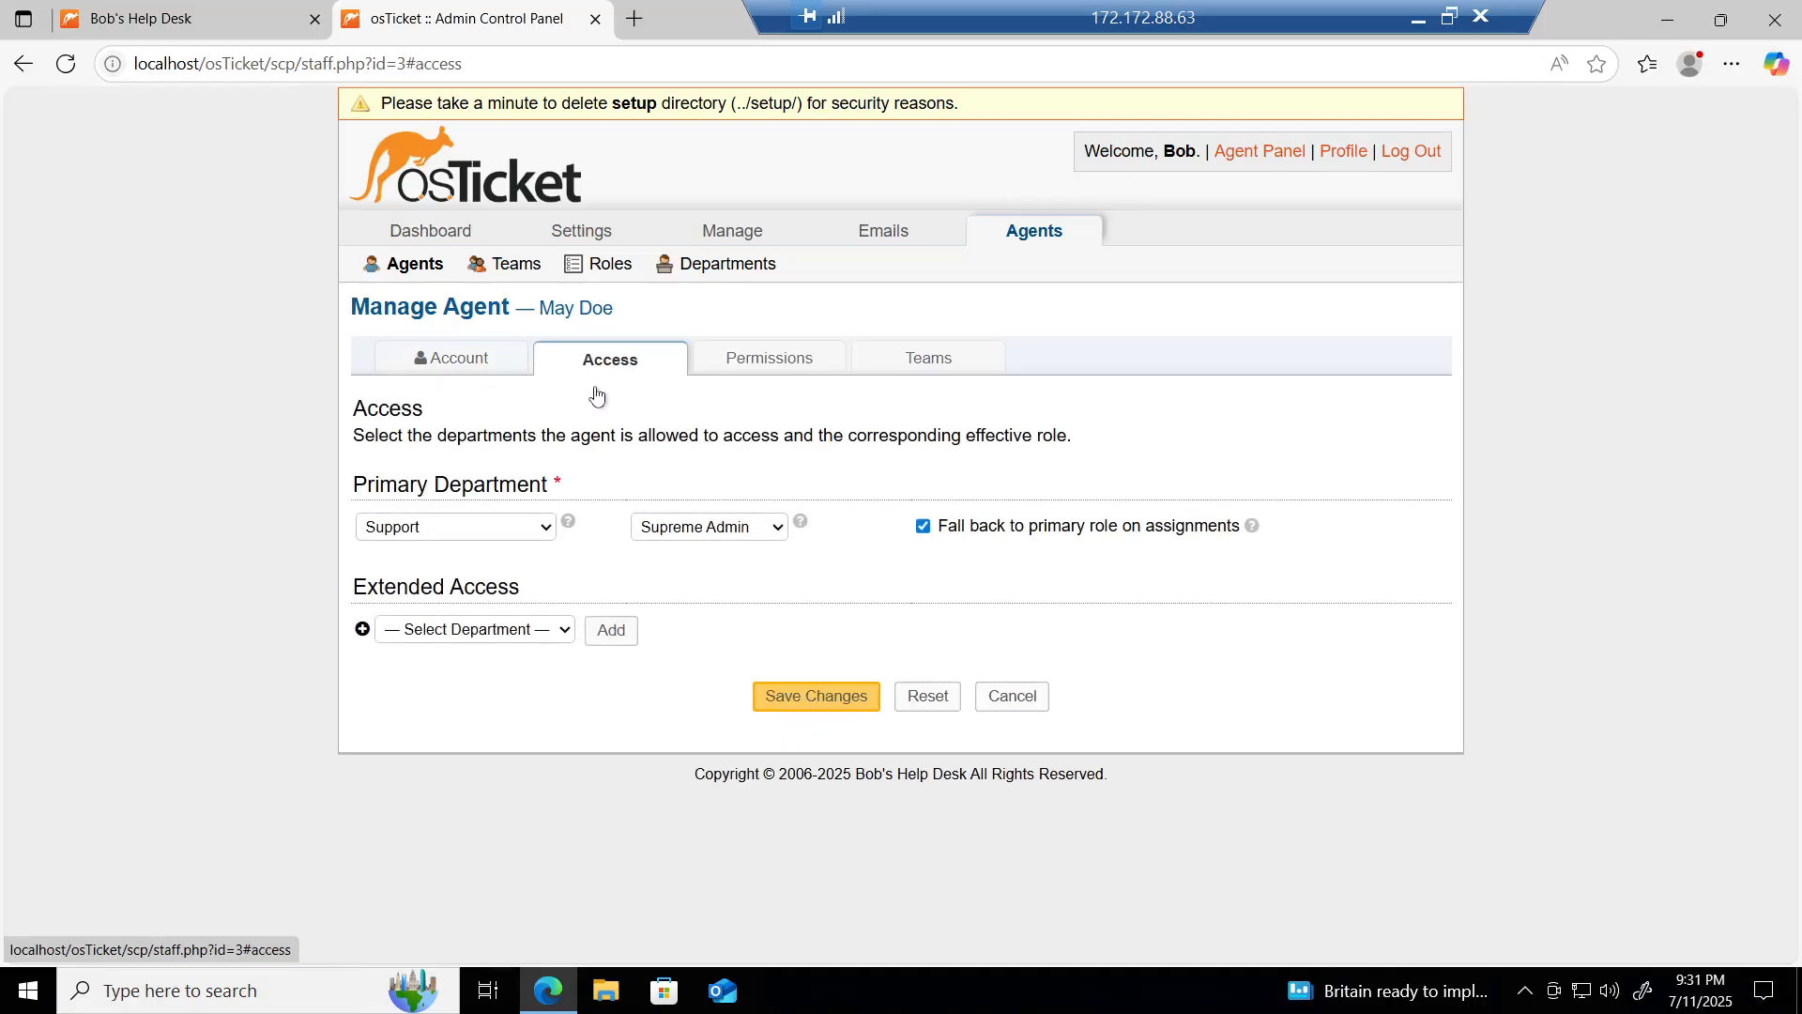
click(718, 524)
click(672, 588)
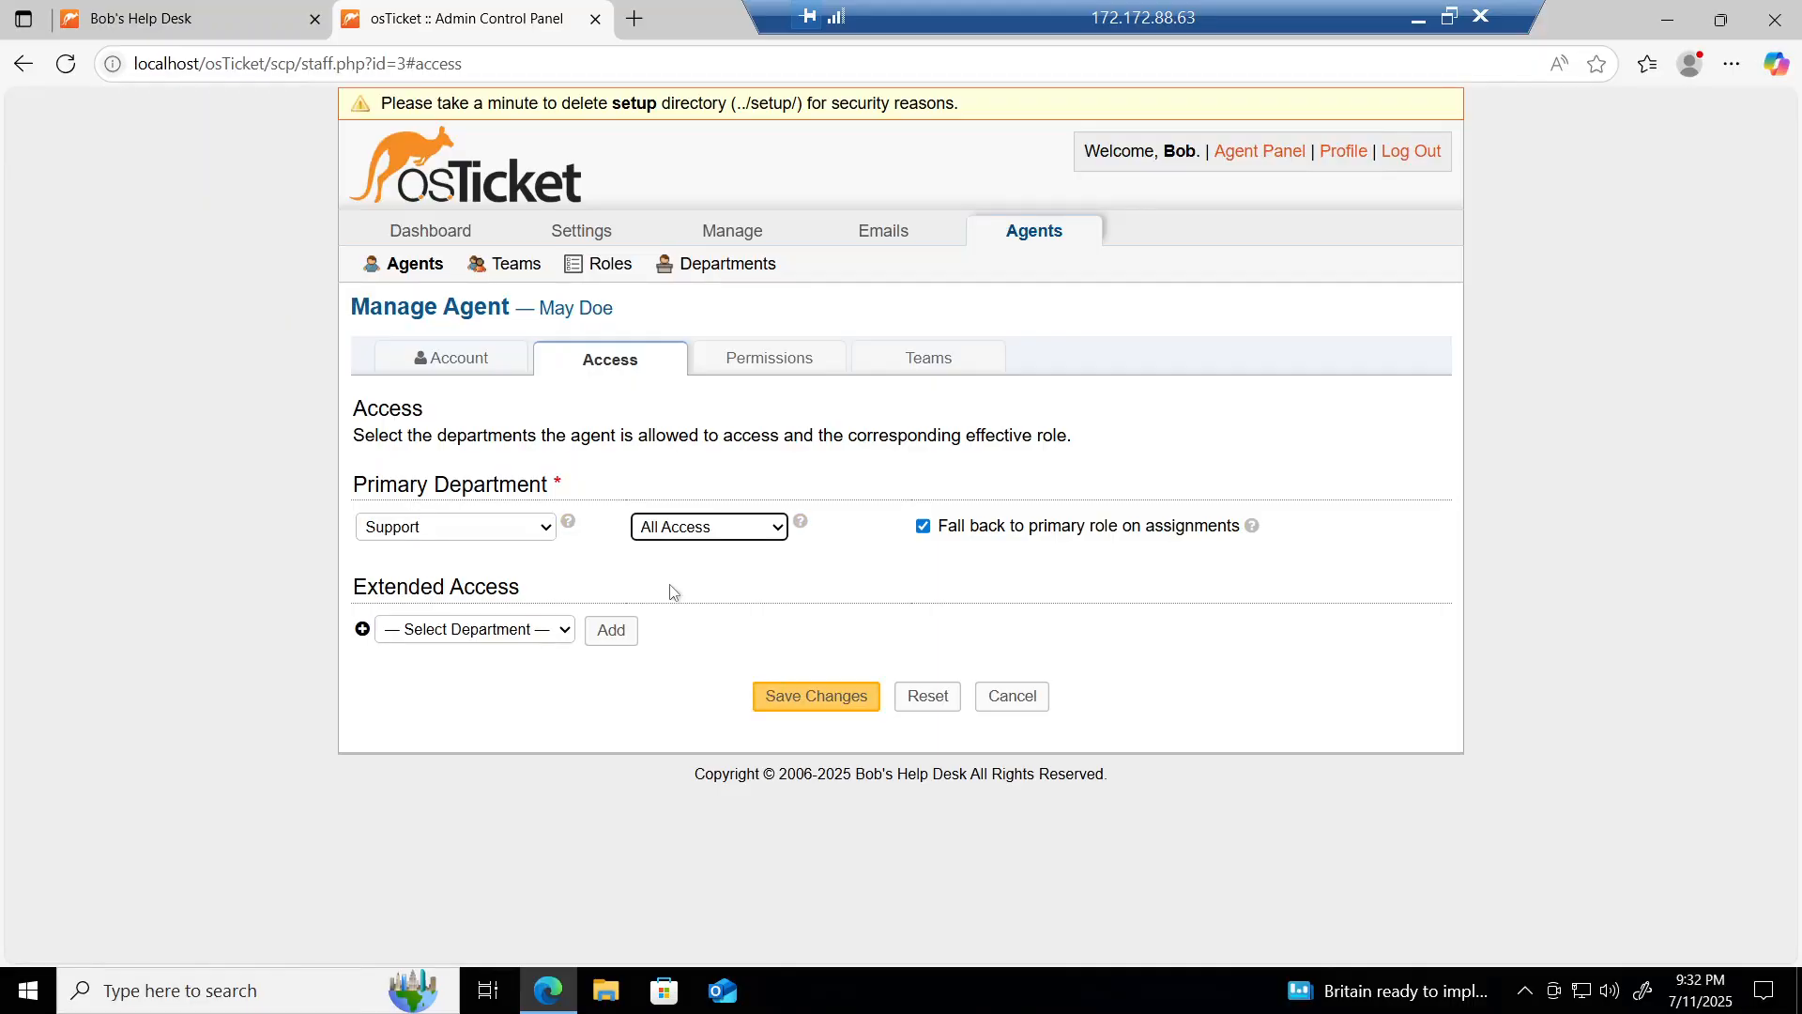
click(802, 703)
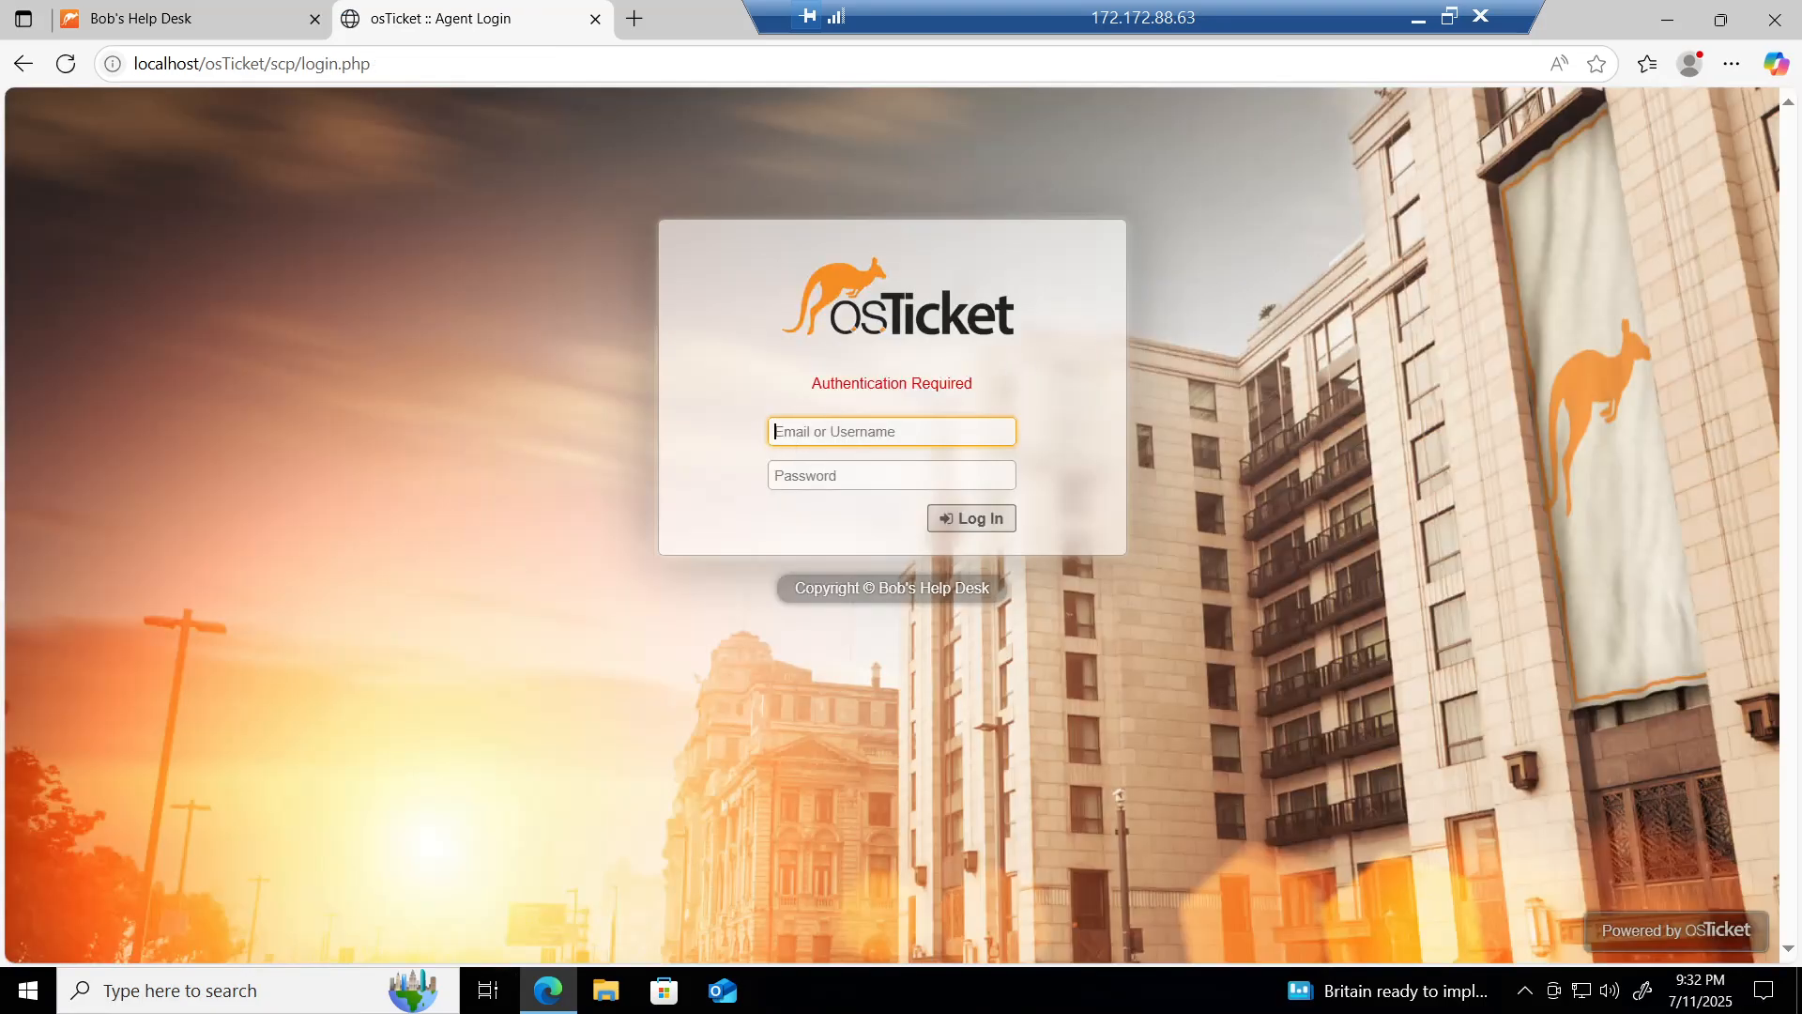
Step: Log in as the Support agent with the agent's username and password
text(M)
key(BackSpace)
text(may)
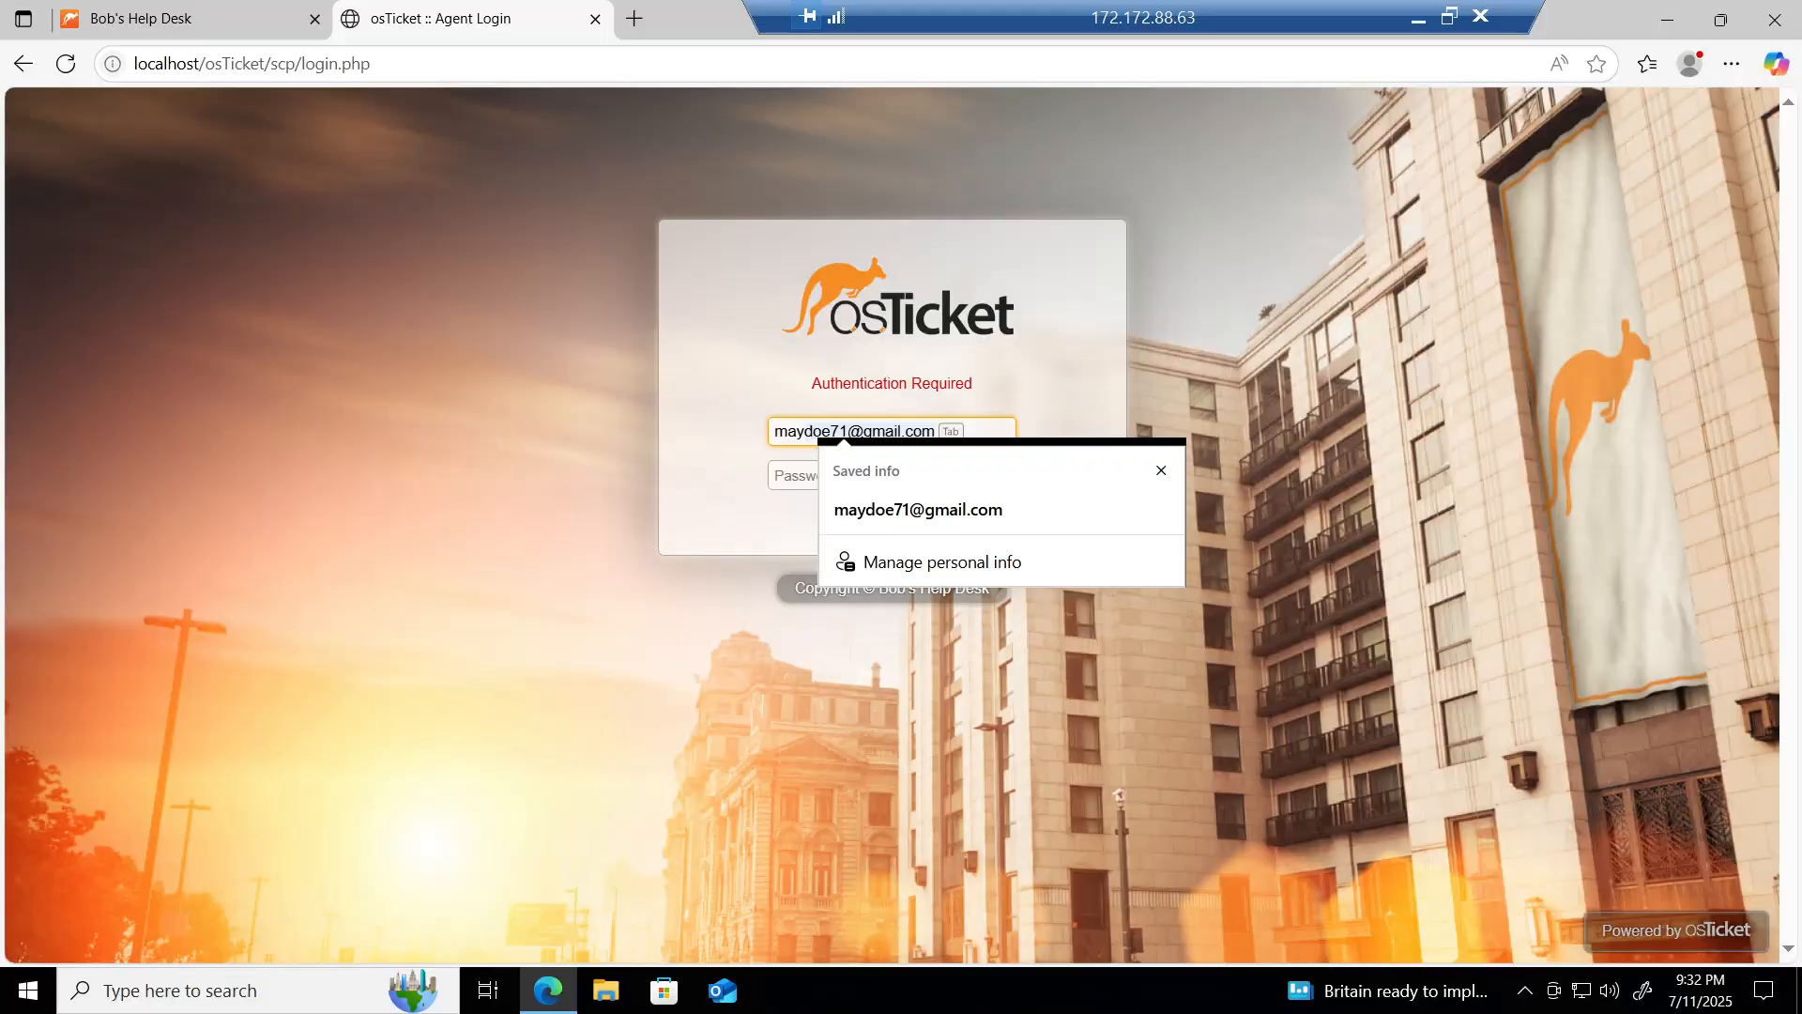
key(Tab)
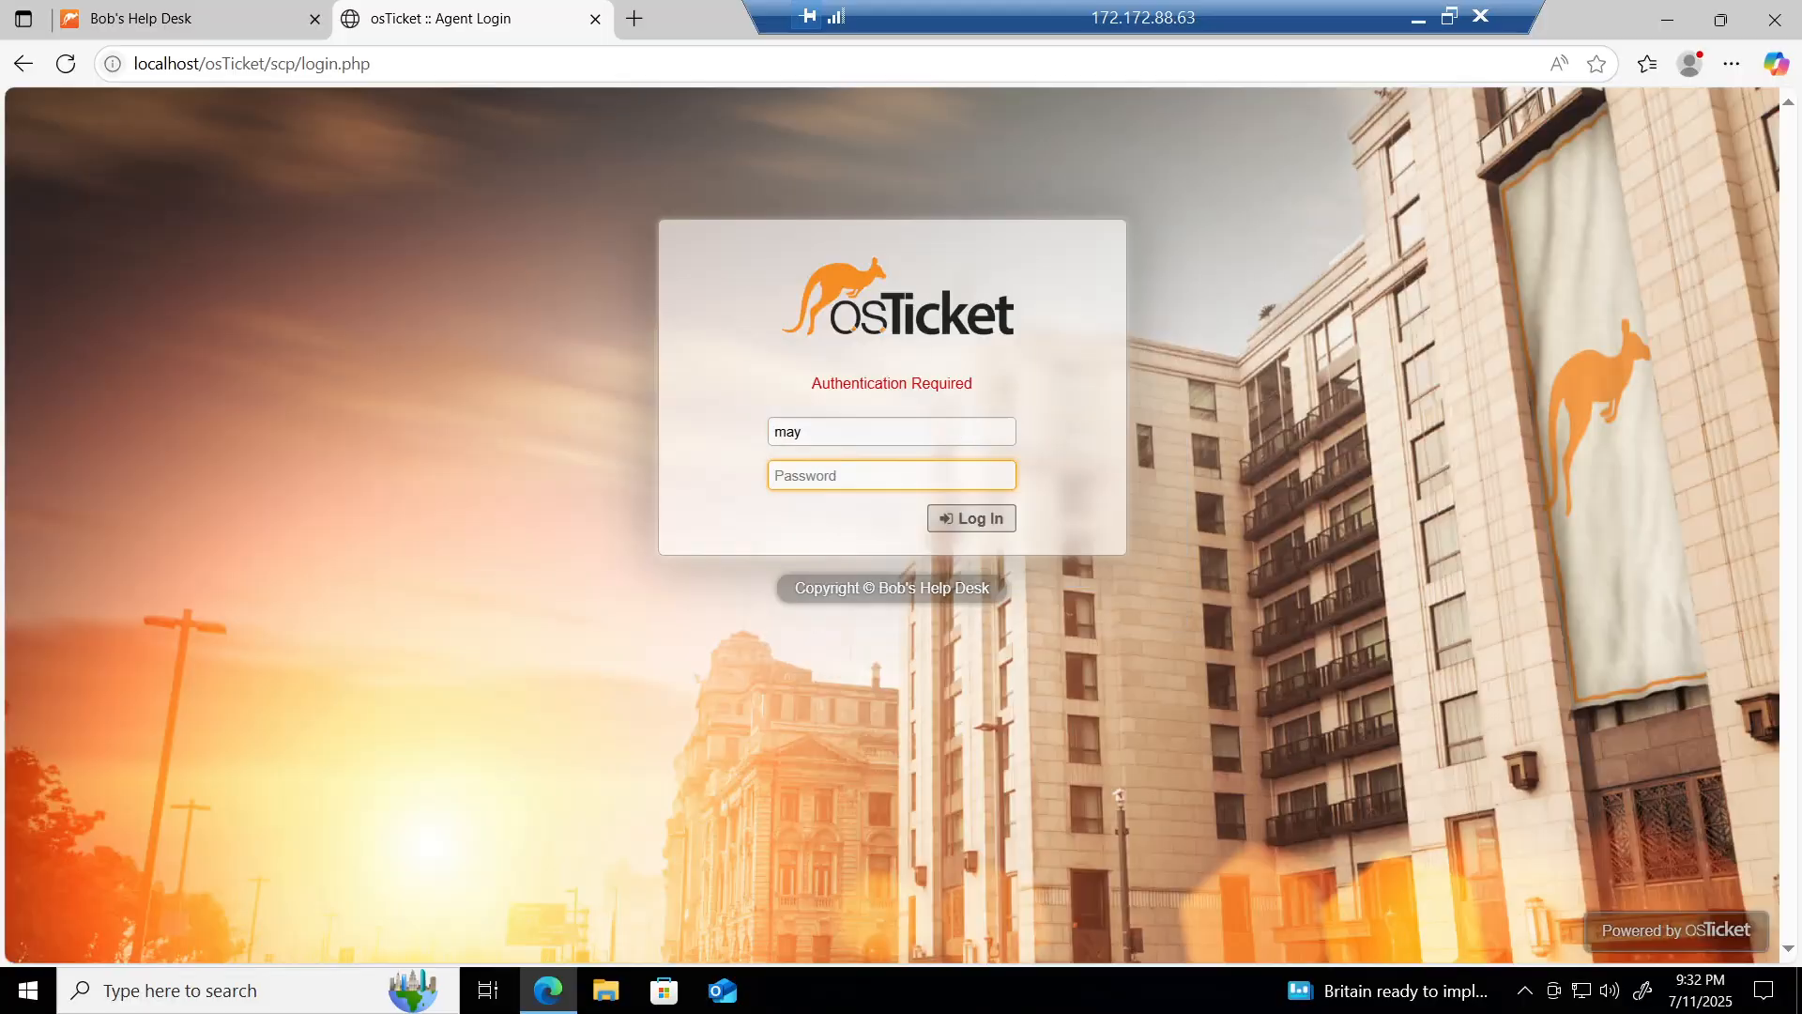
text(•••••••••)
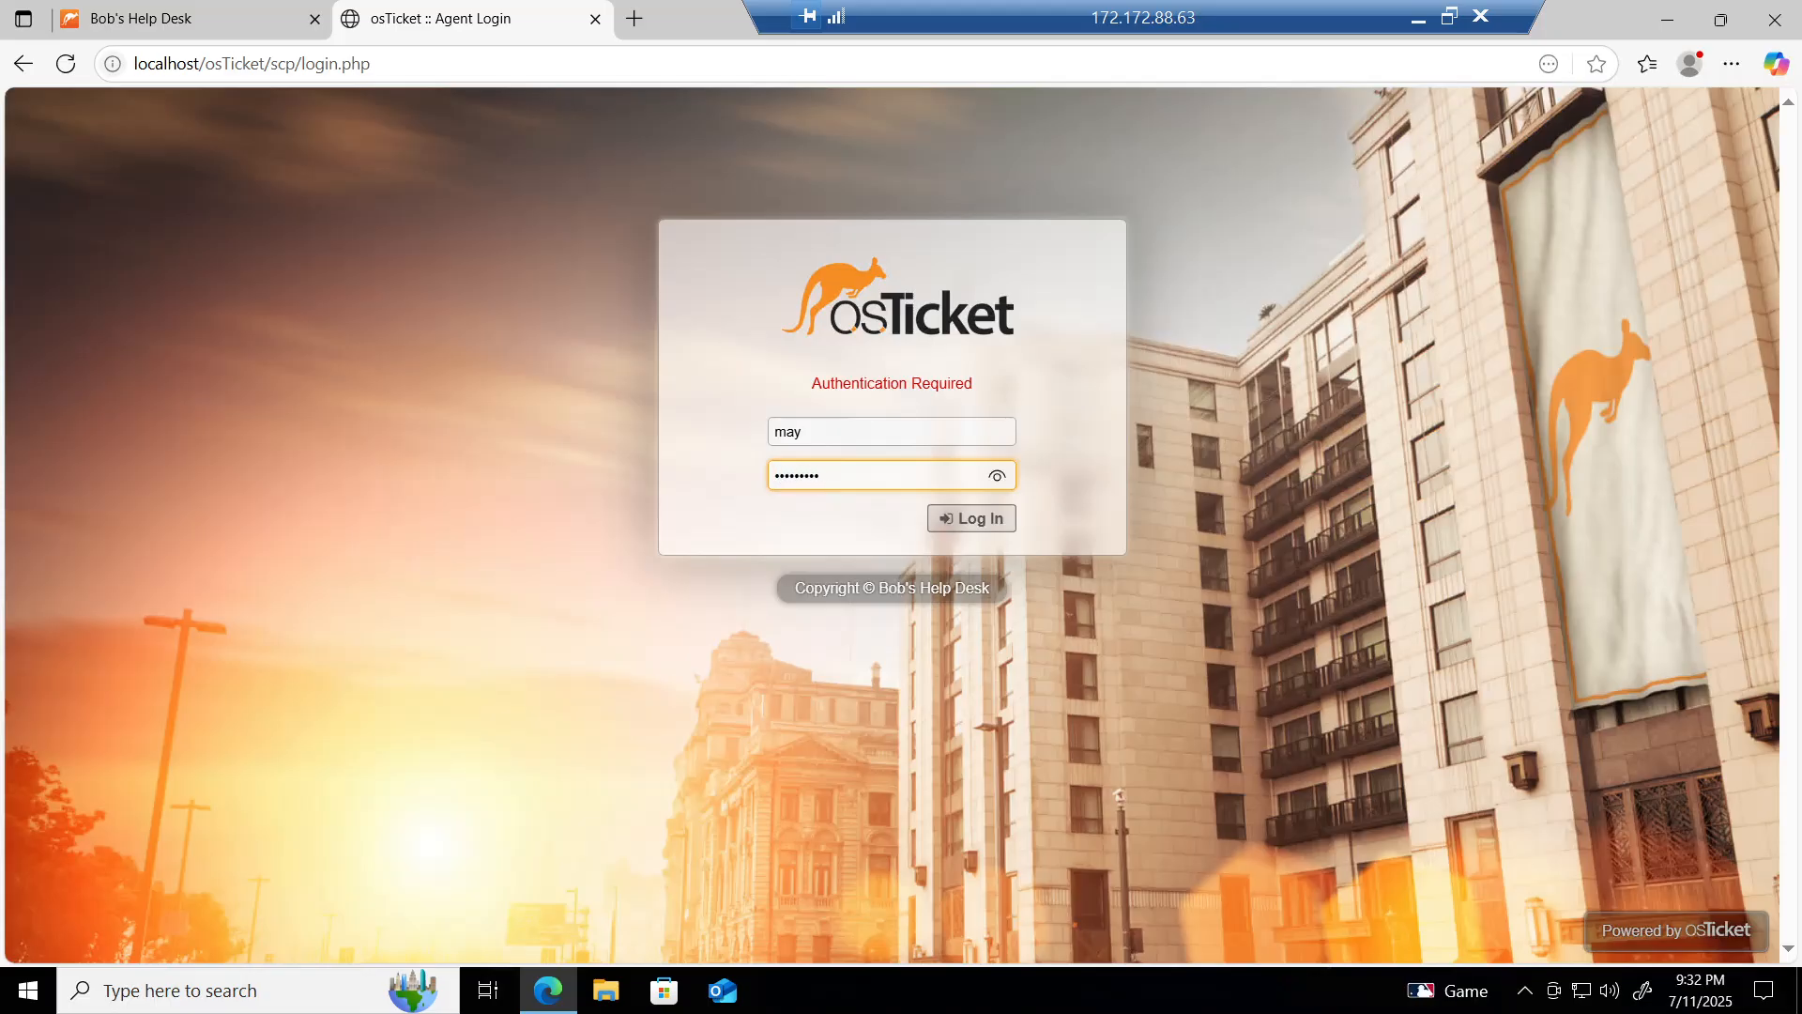
click(972, 518)
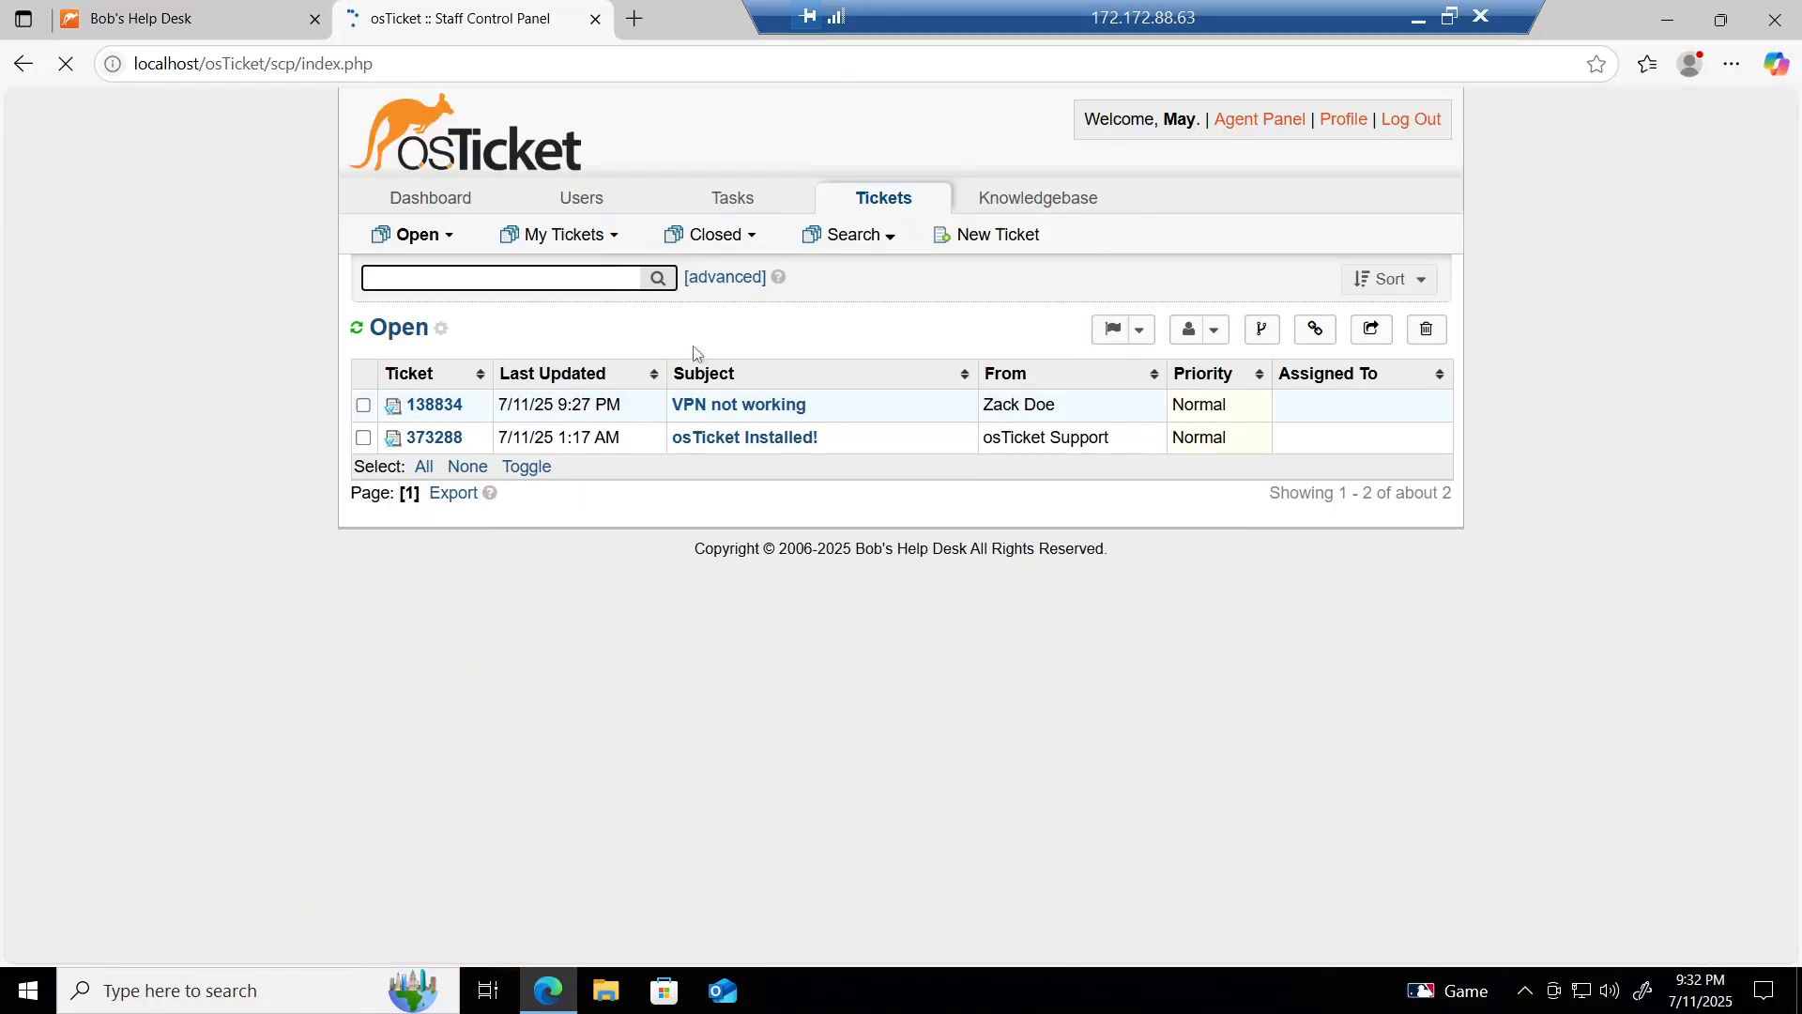
Step: Open the 'VPN not working' ticket and bring up its Default SLA plan update form
click(711, 411)
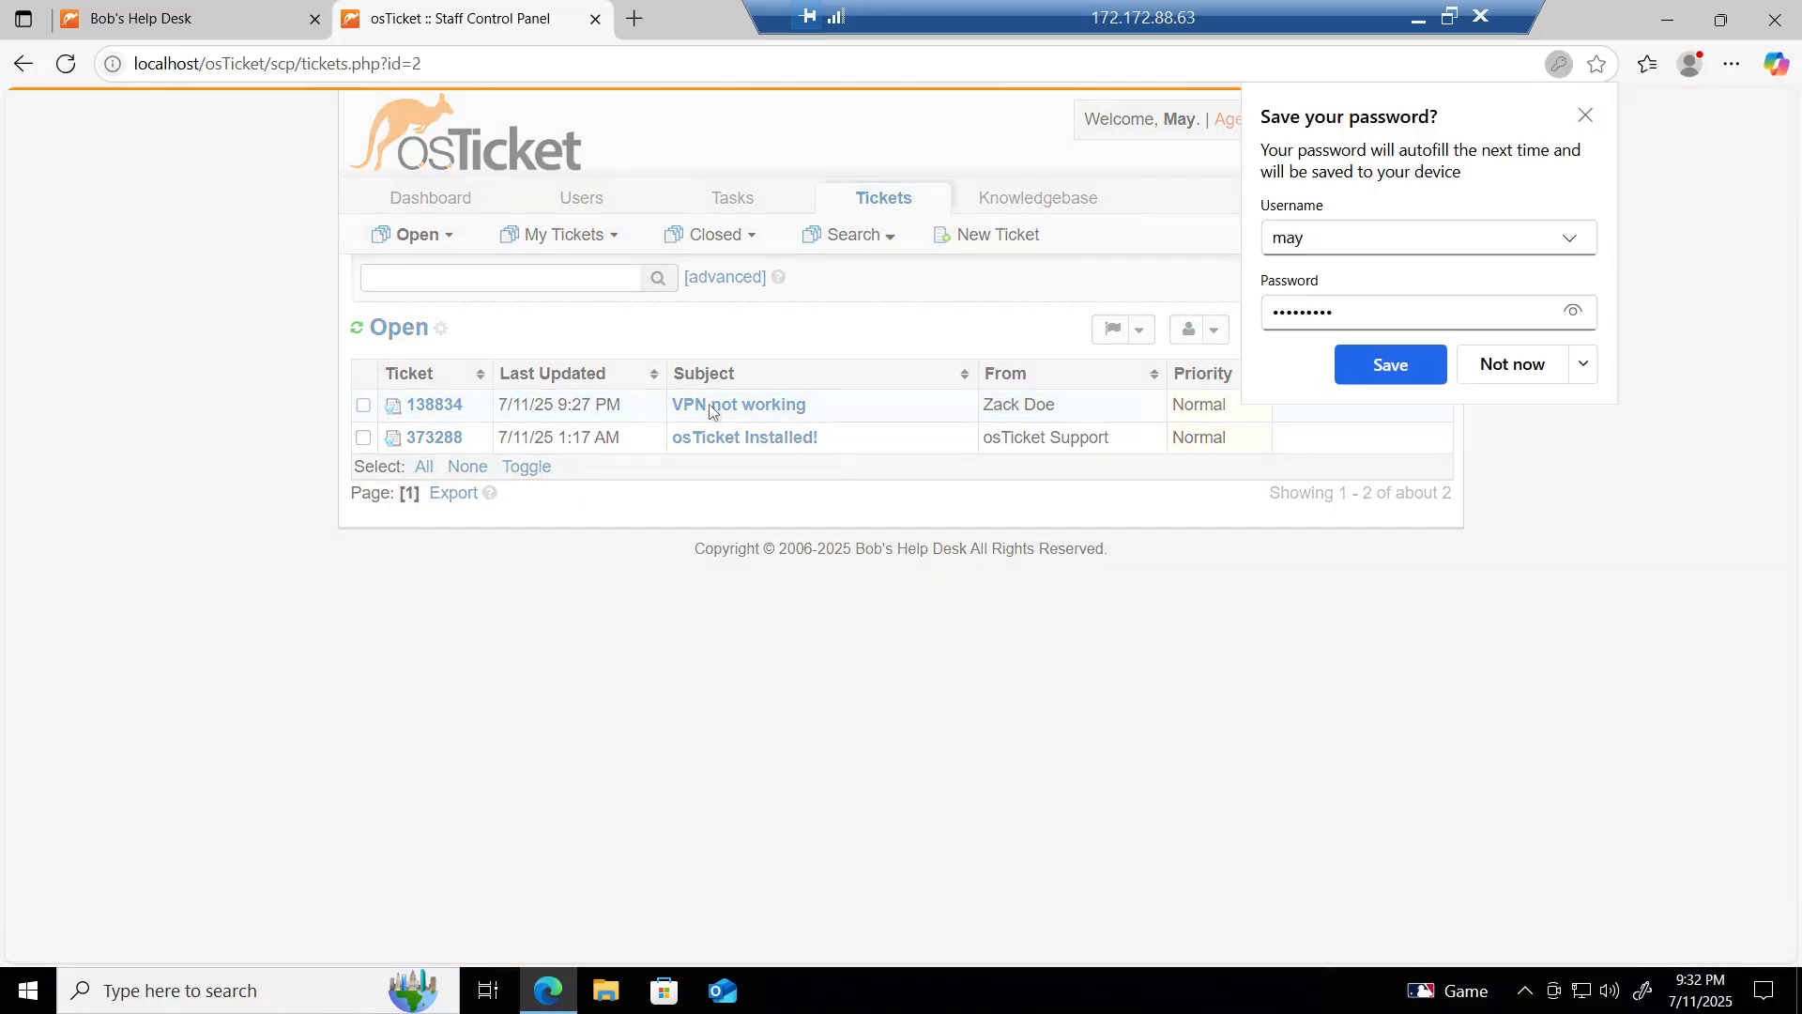
click(1584, 116)
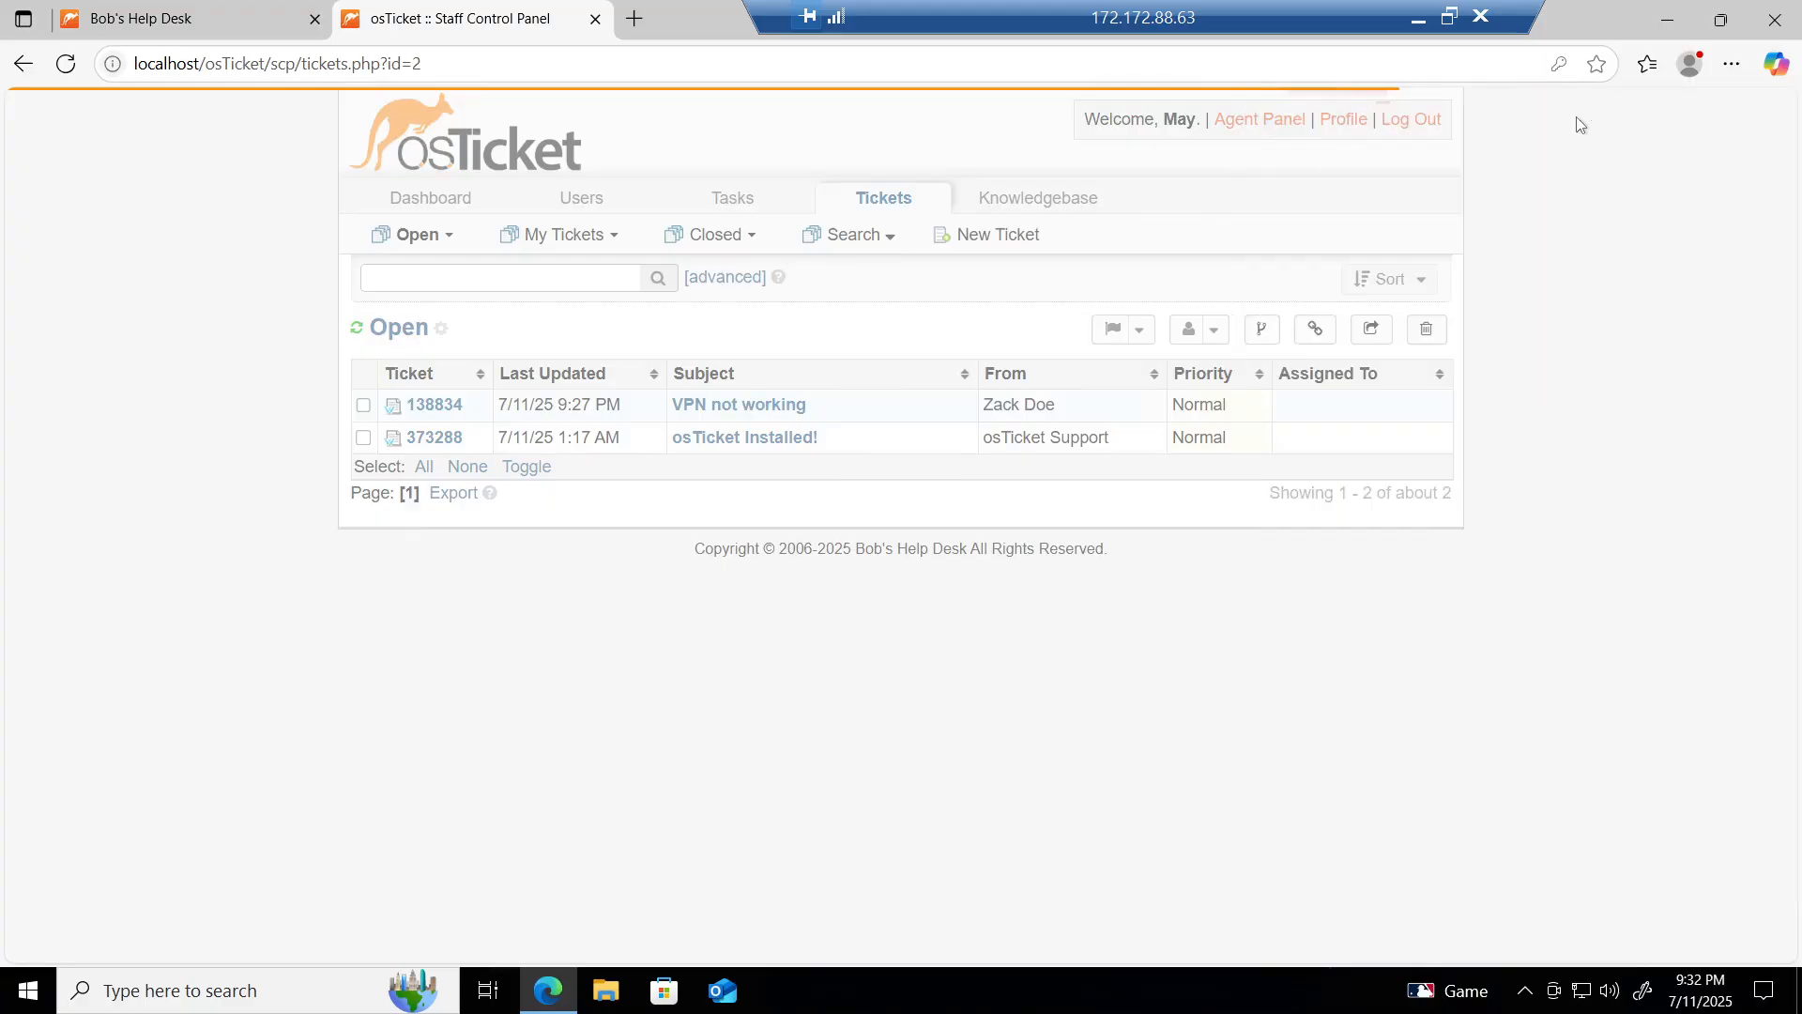
scroll(1528, 398, down, 3)
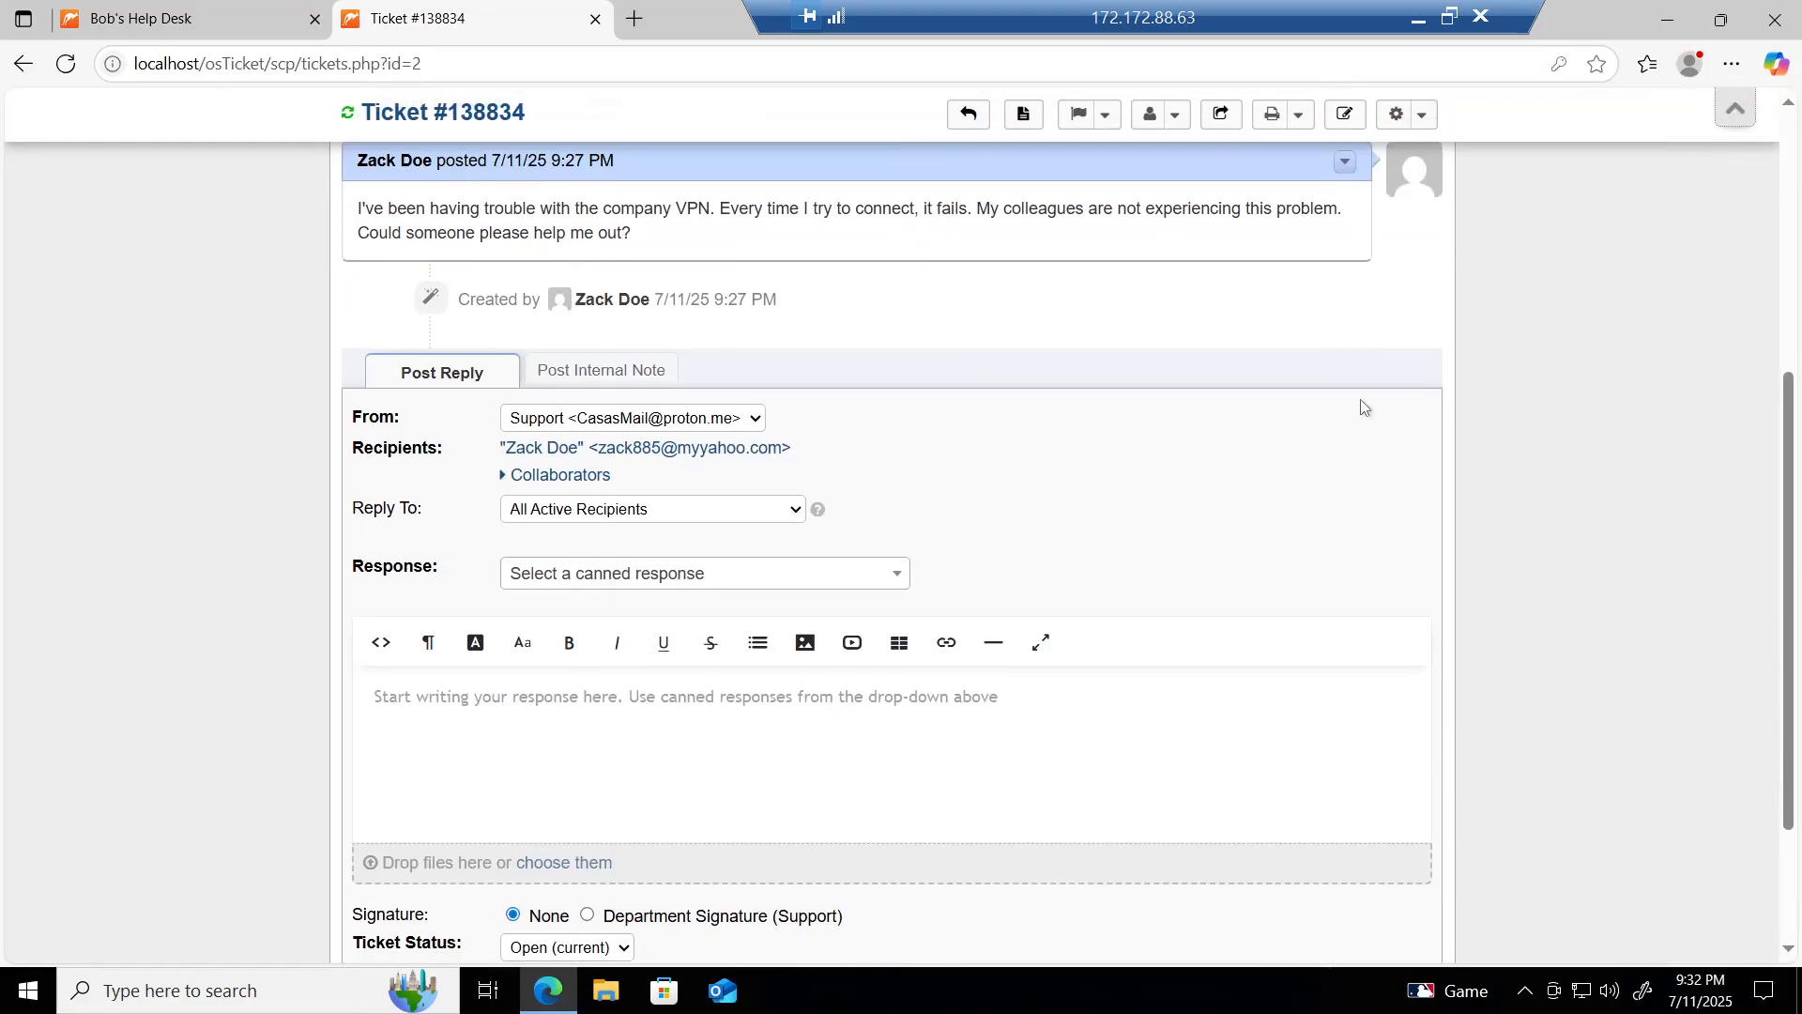
scroll(865, 417, up, 5)
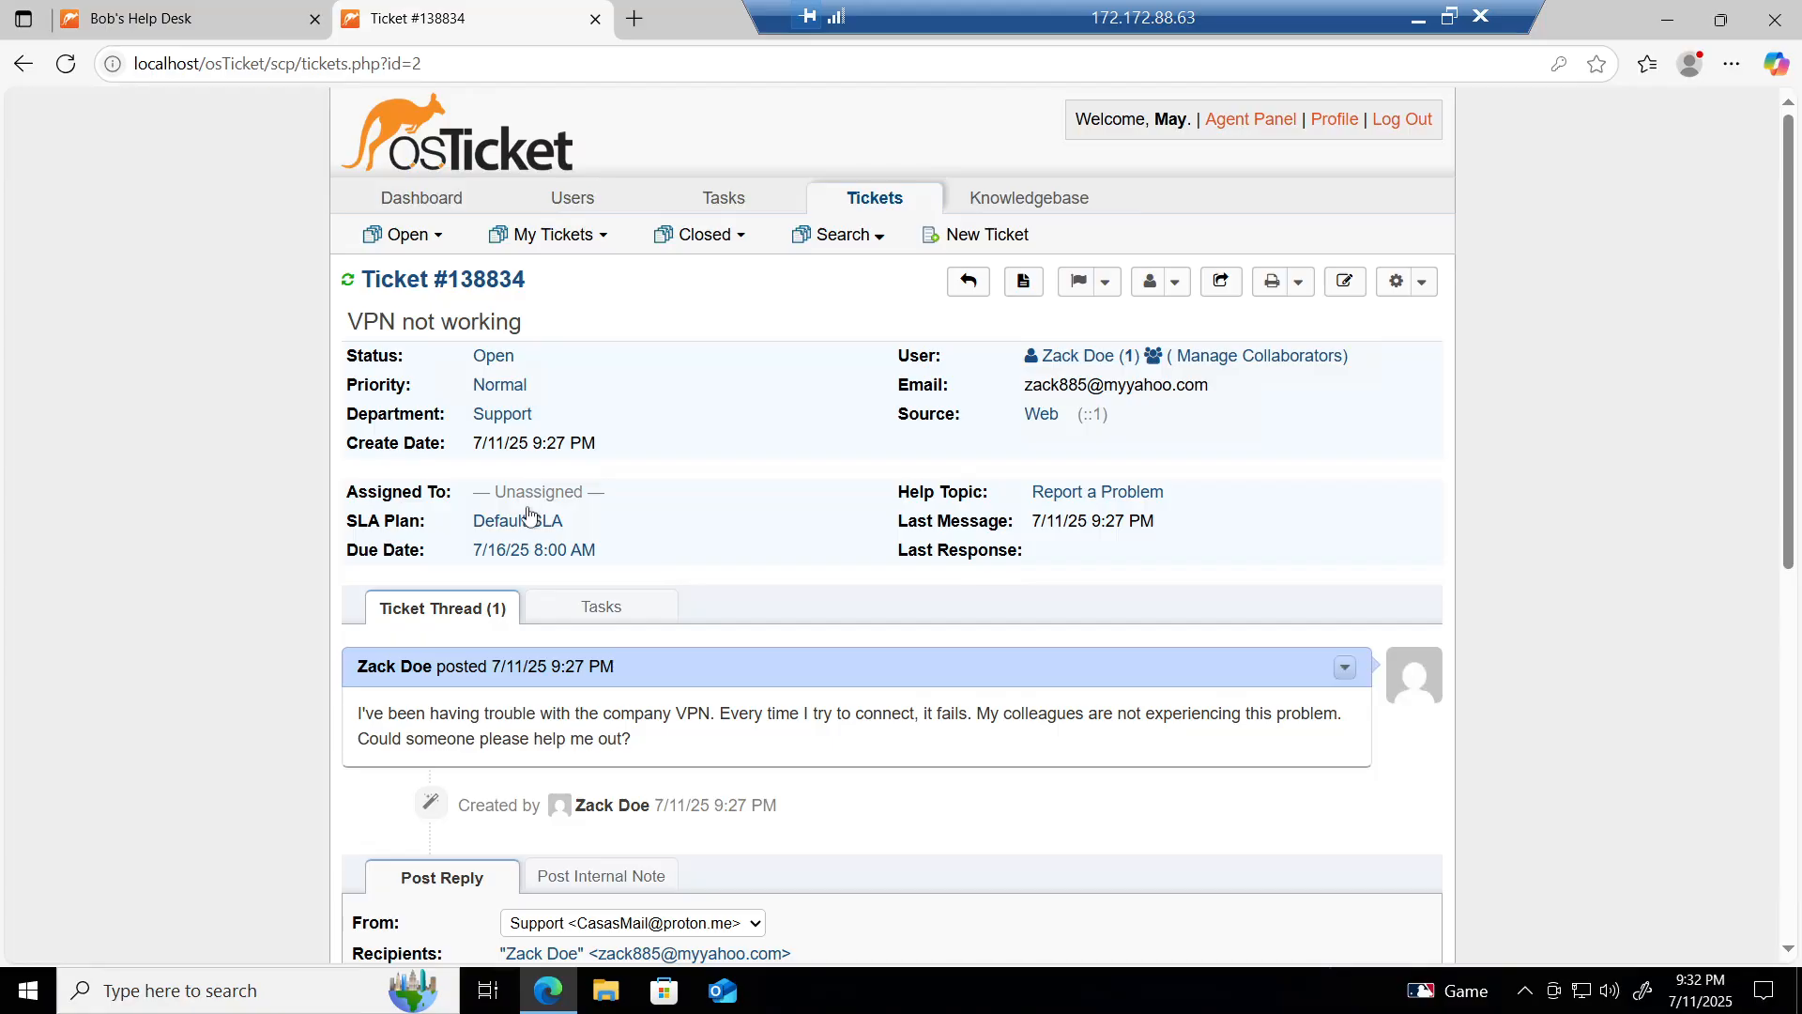
click(521, 522)
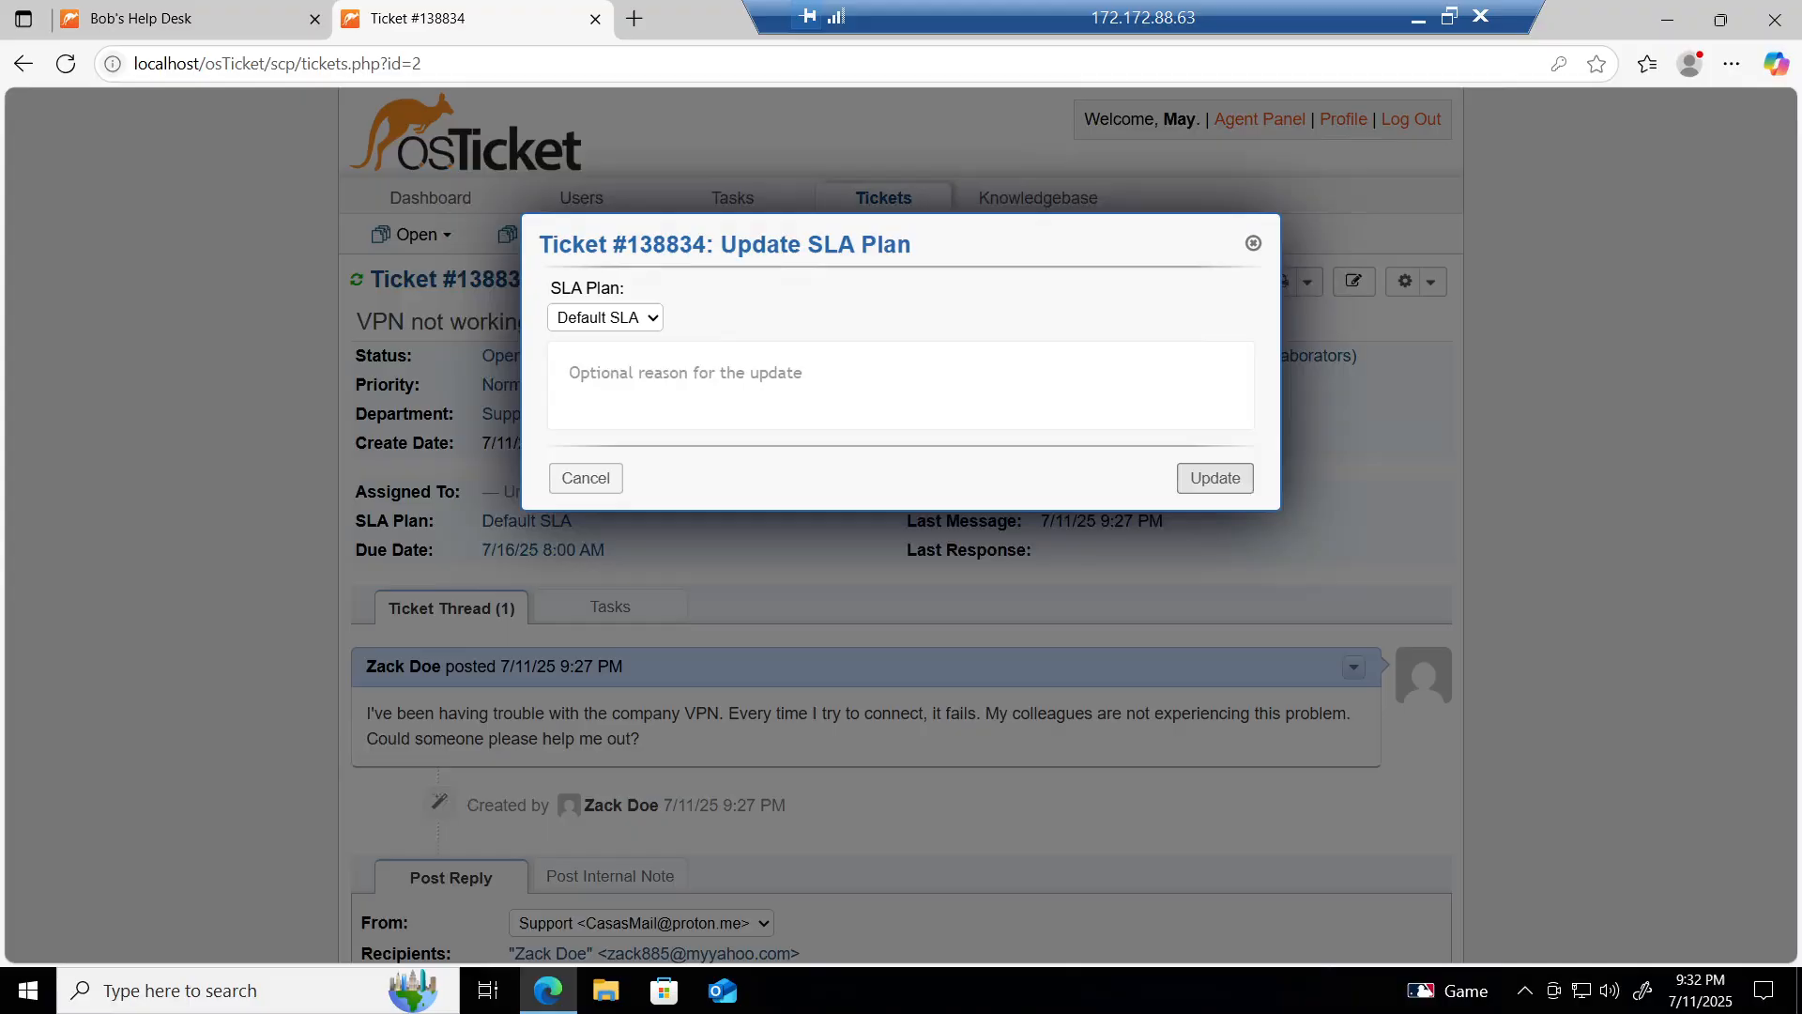
Step: Change the SLA plan to Sev-B with reason 'Affects one user, but requires investigation.'
click(634, 319)
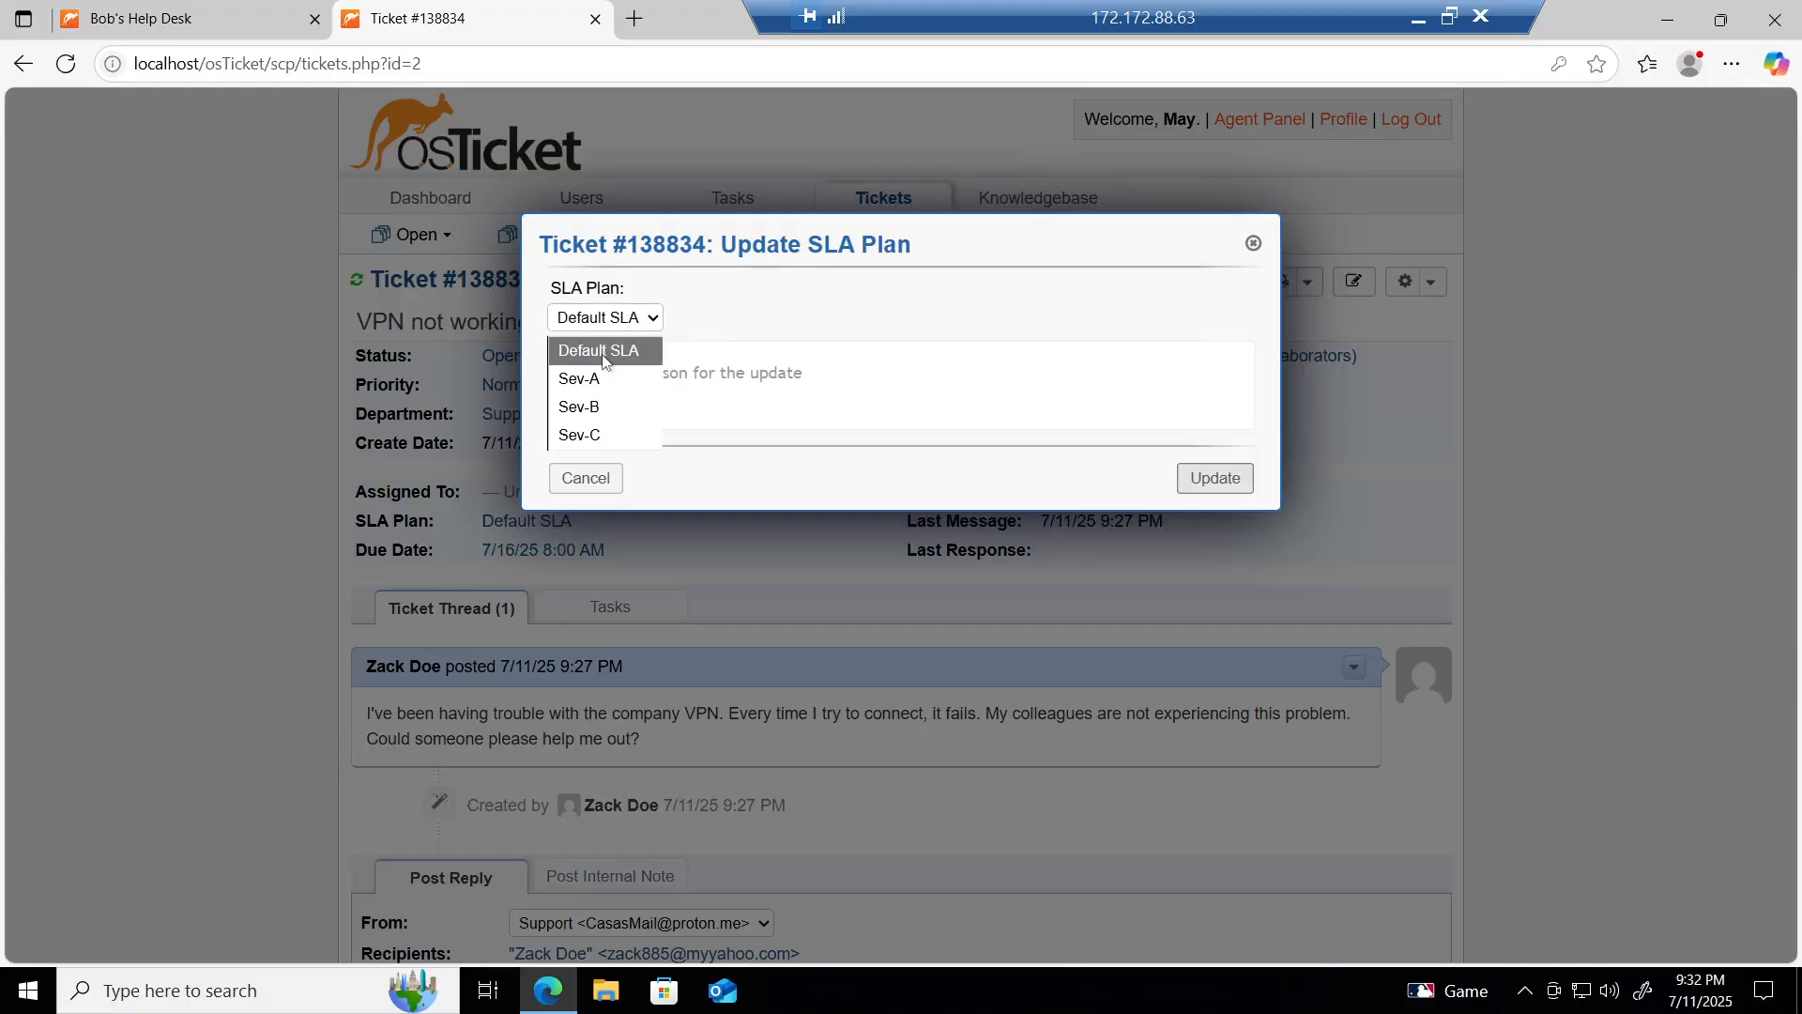
click(583, 408)
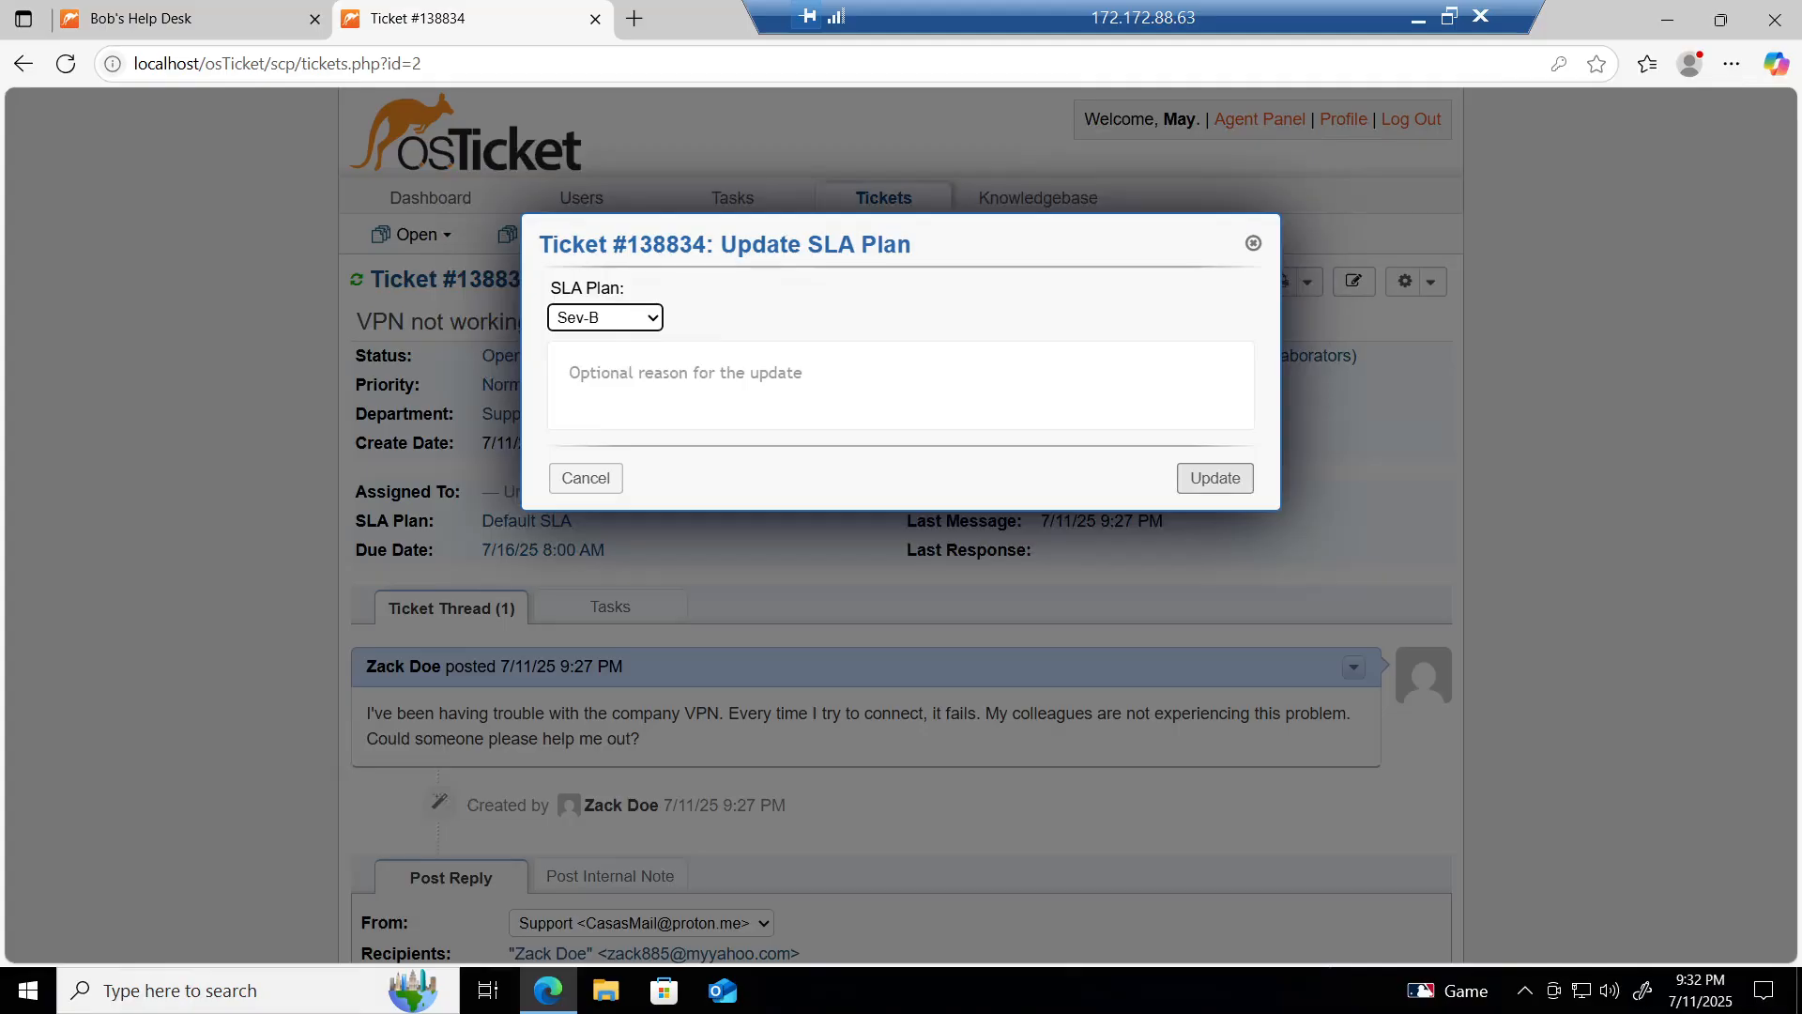
click(737, 371)
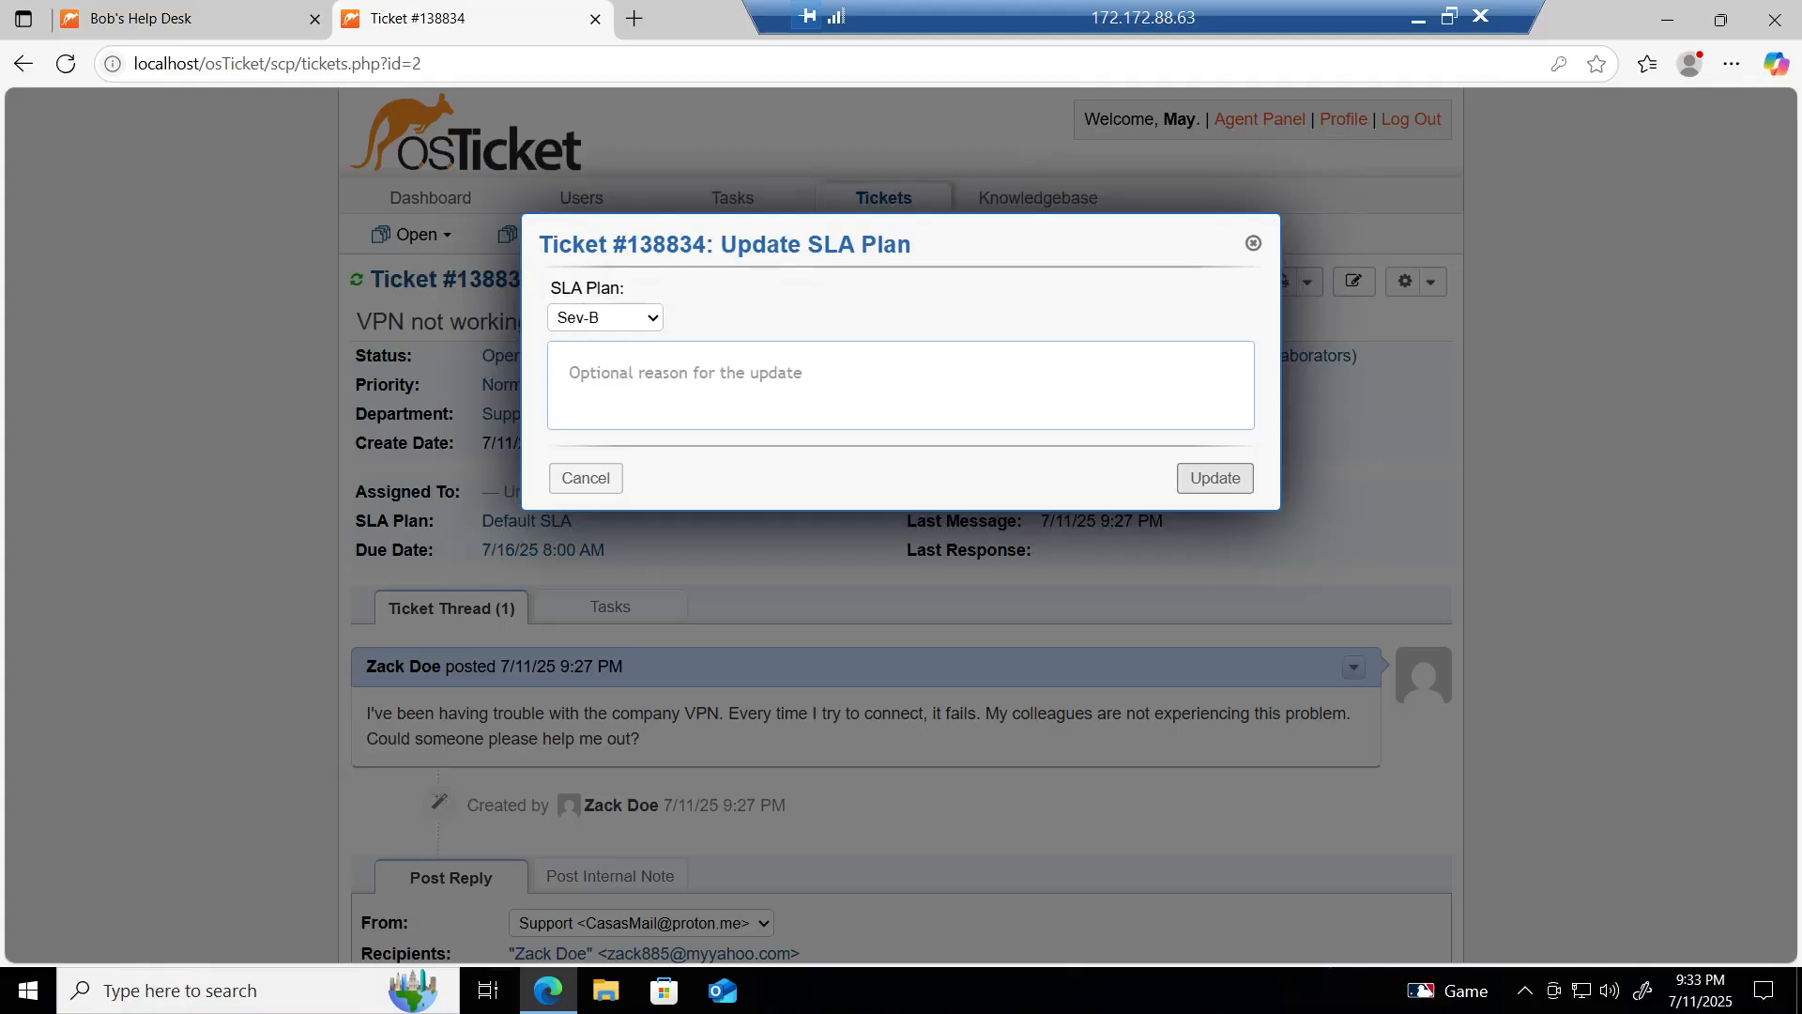
text(Affect)
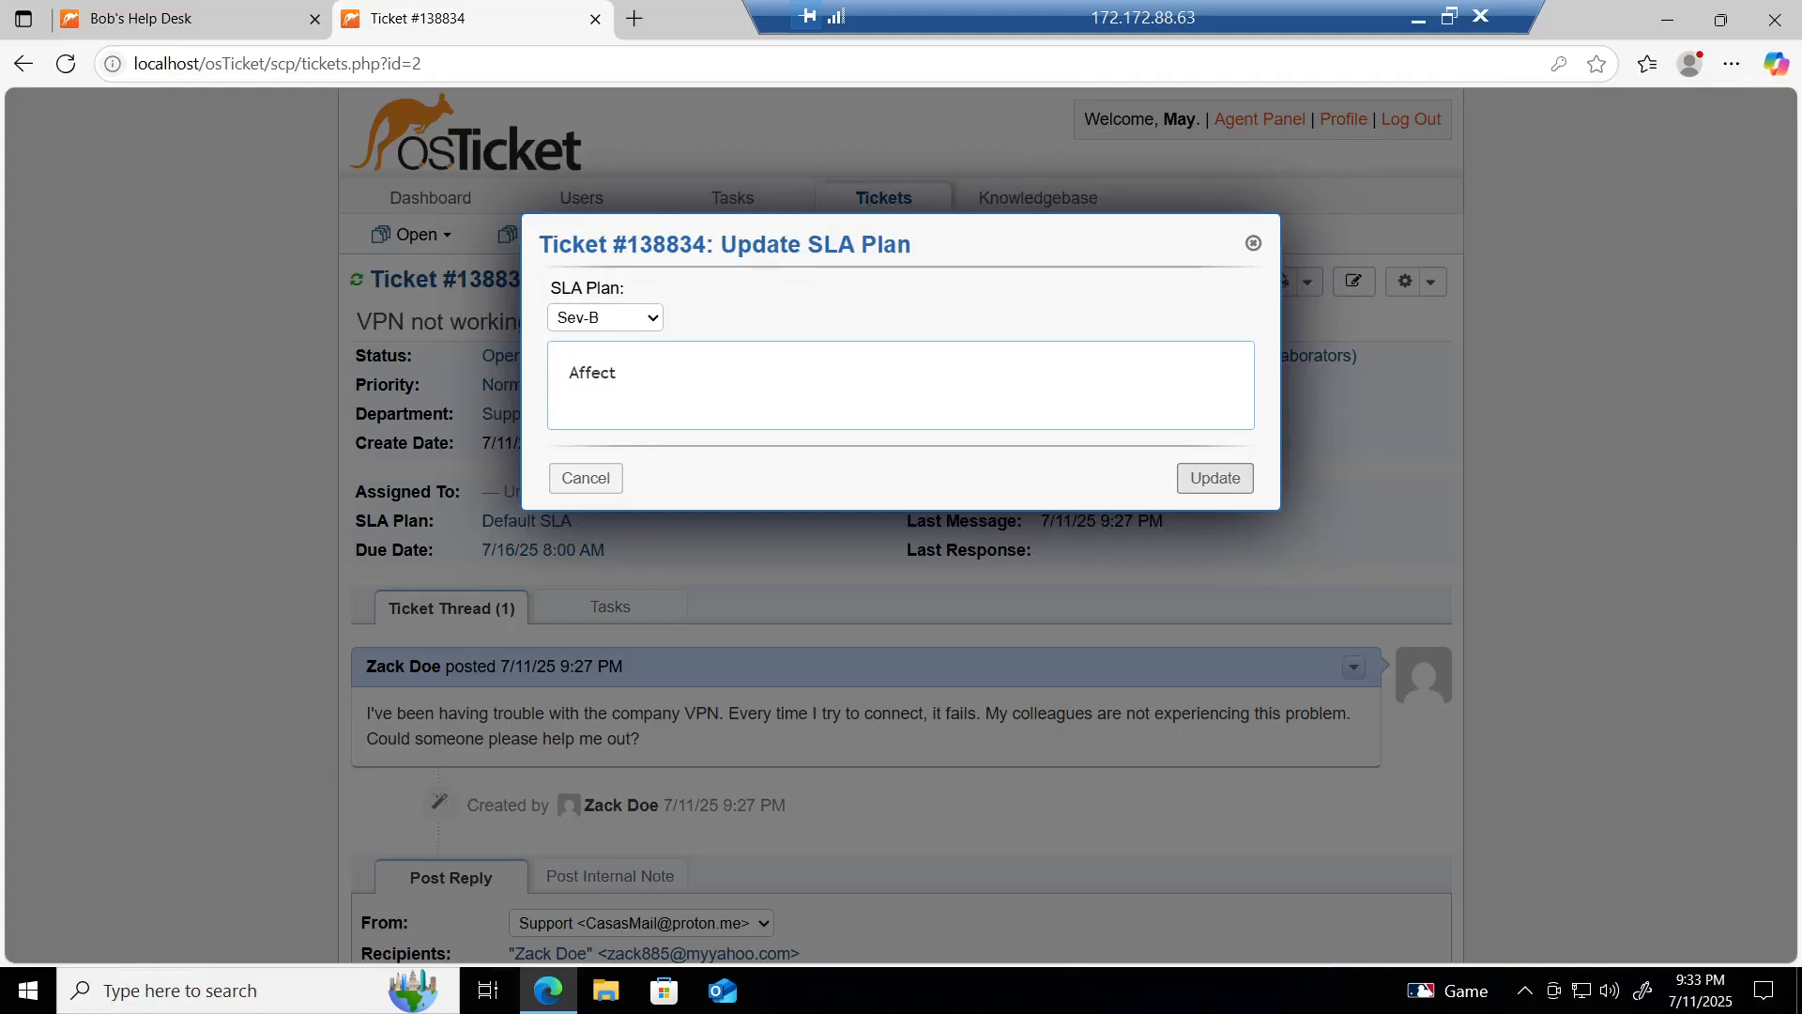
text(s one user, but requires investi)
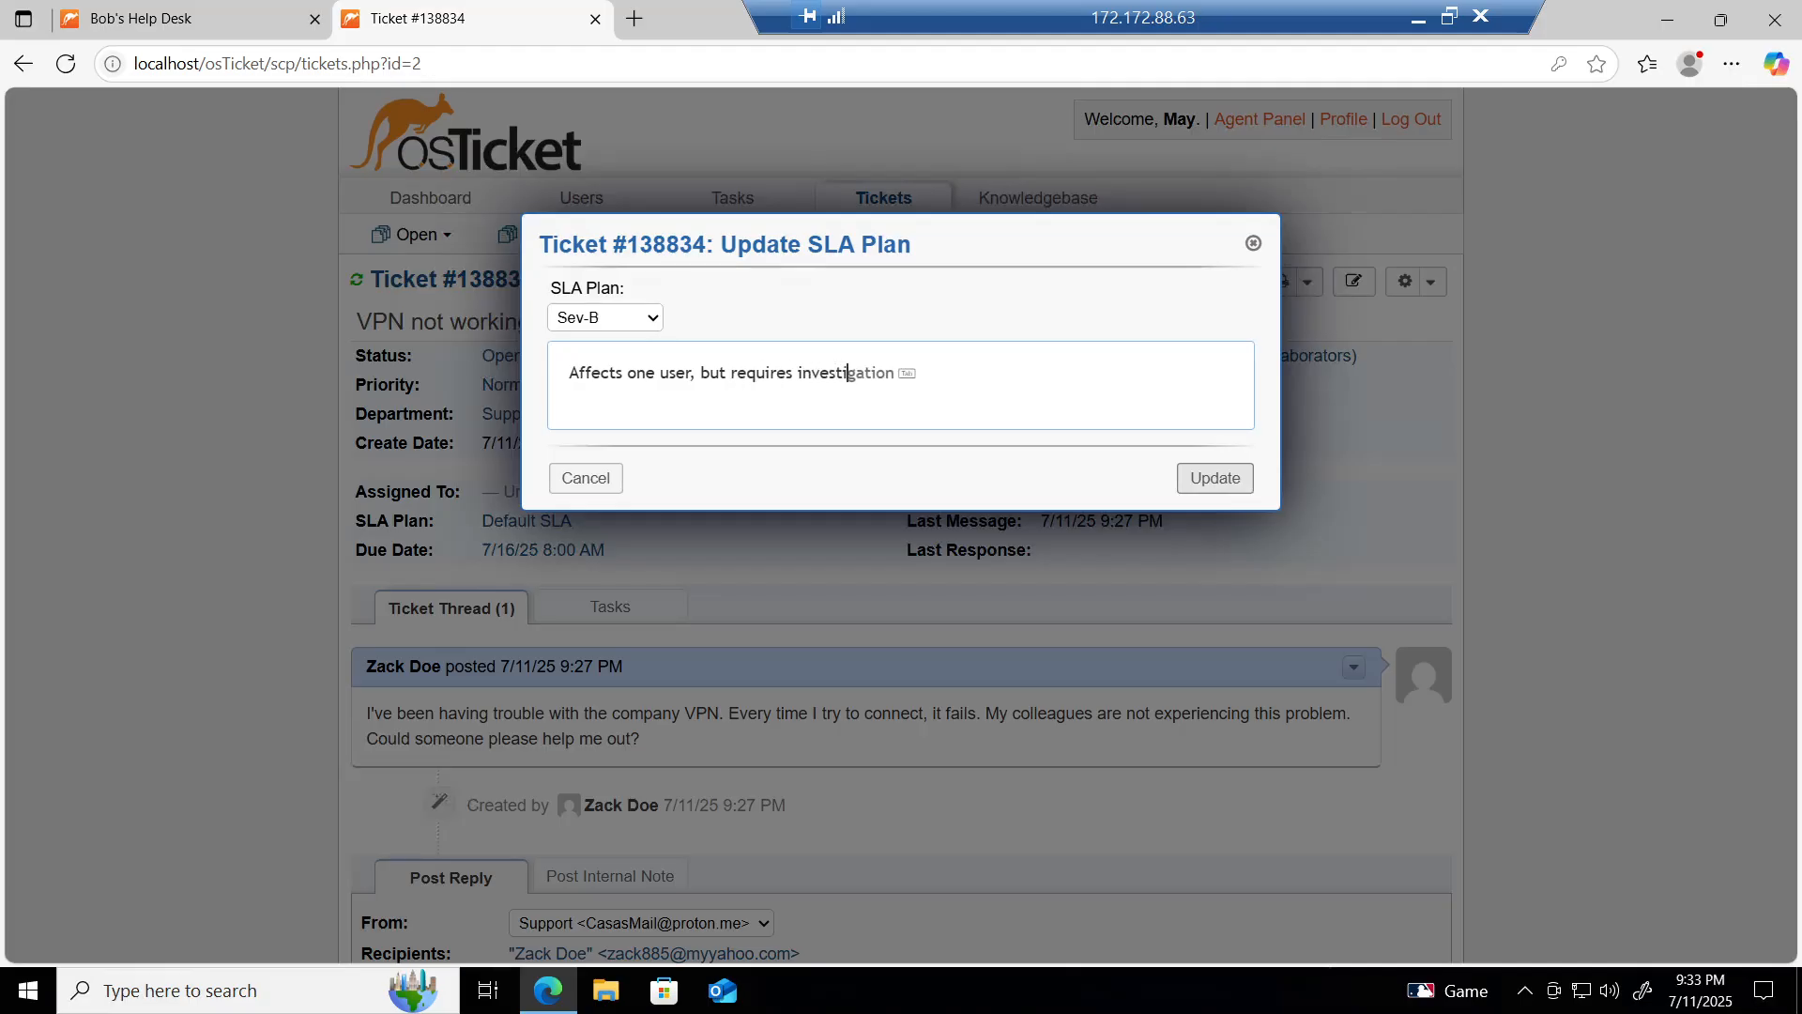
text(gation.)
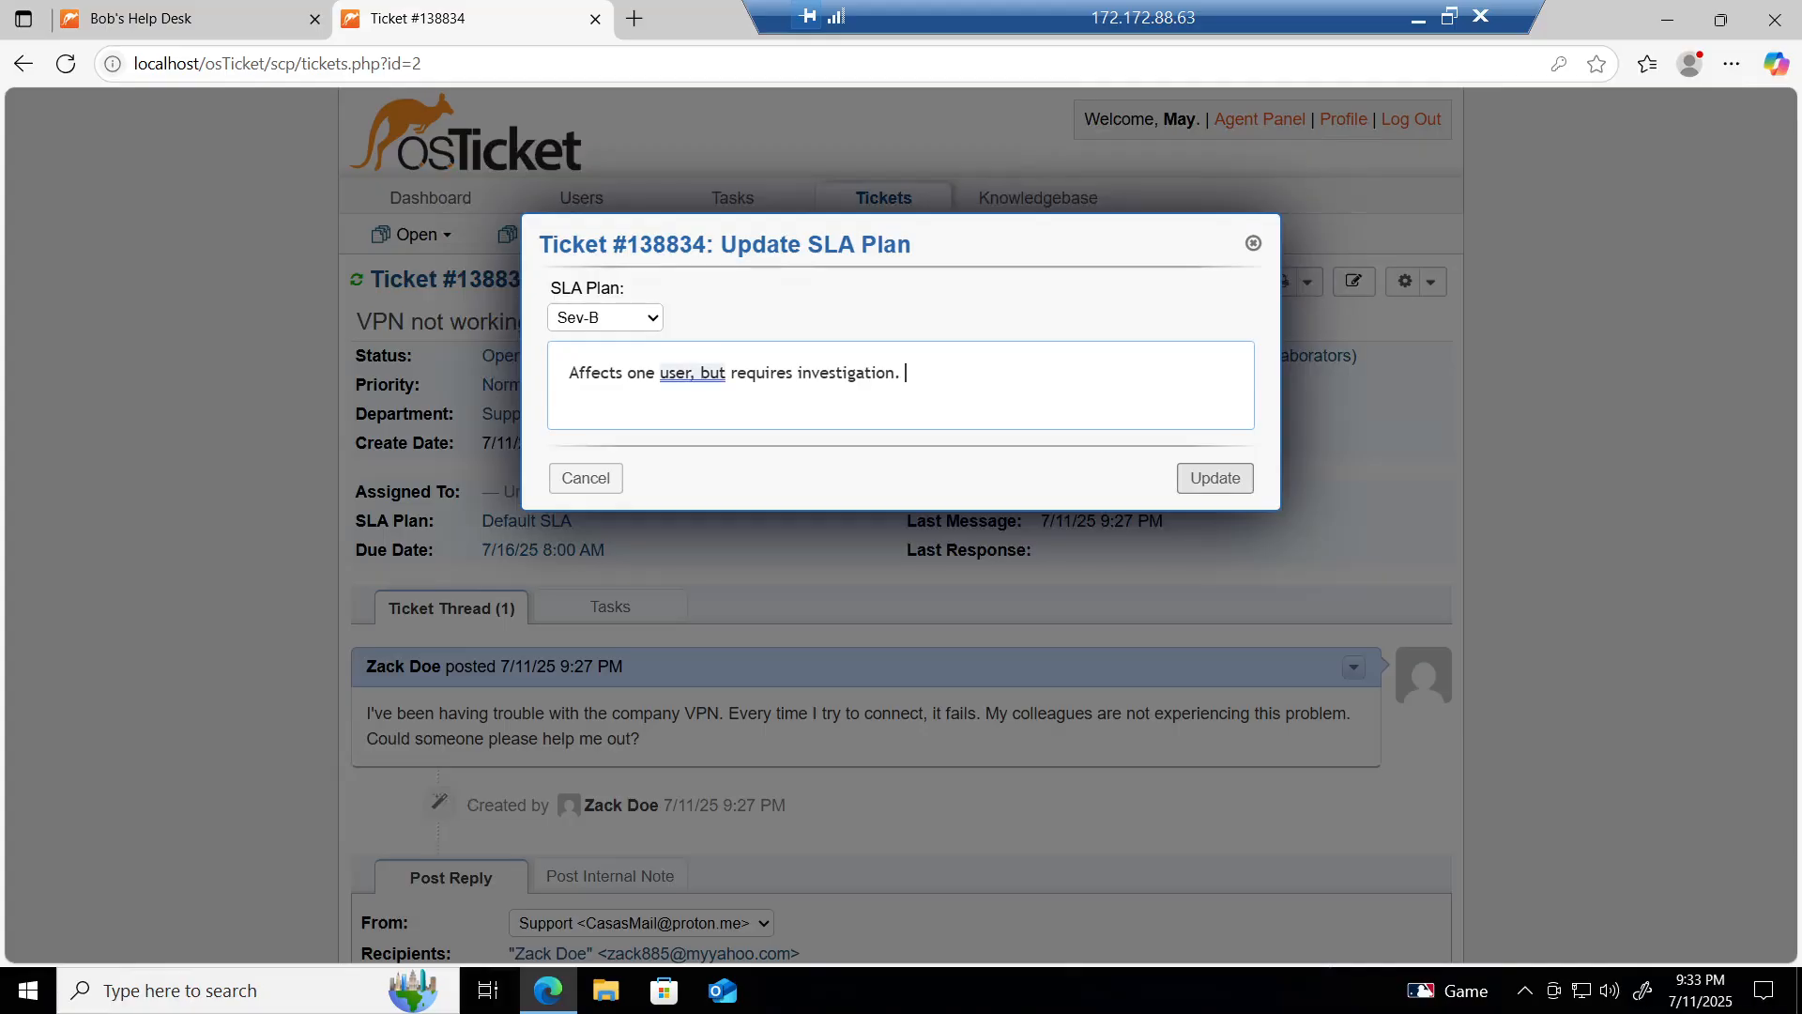
right_click(690, 373)
click(832, 325)
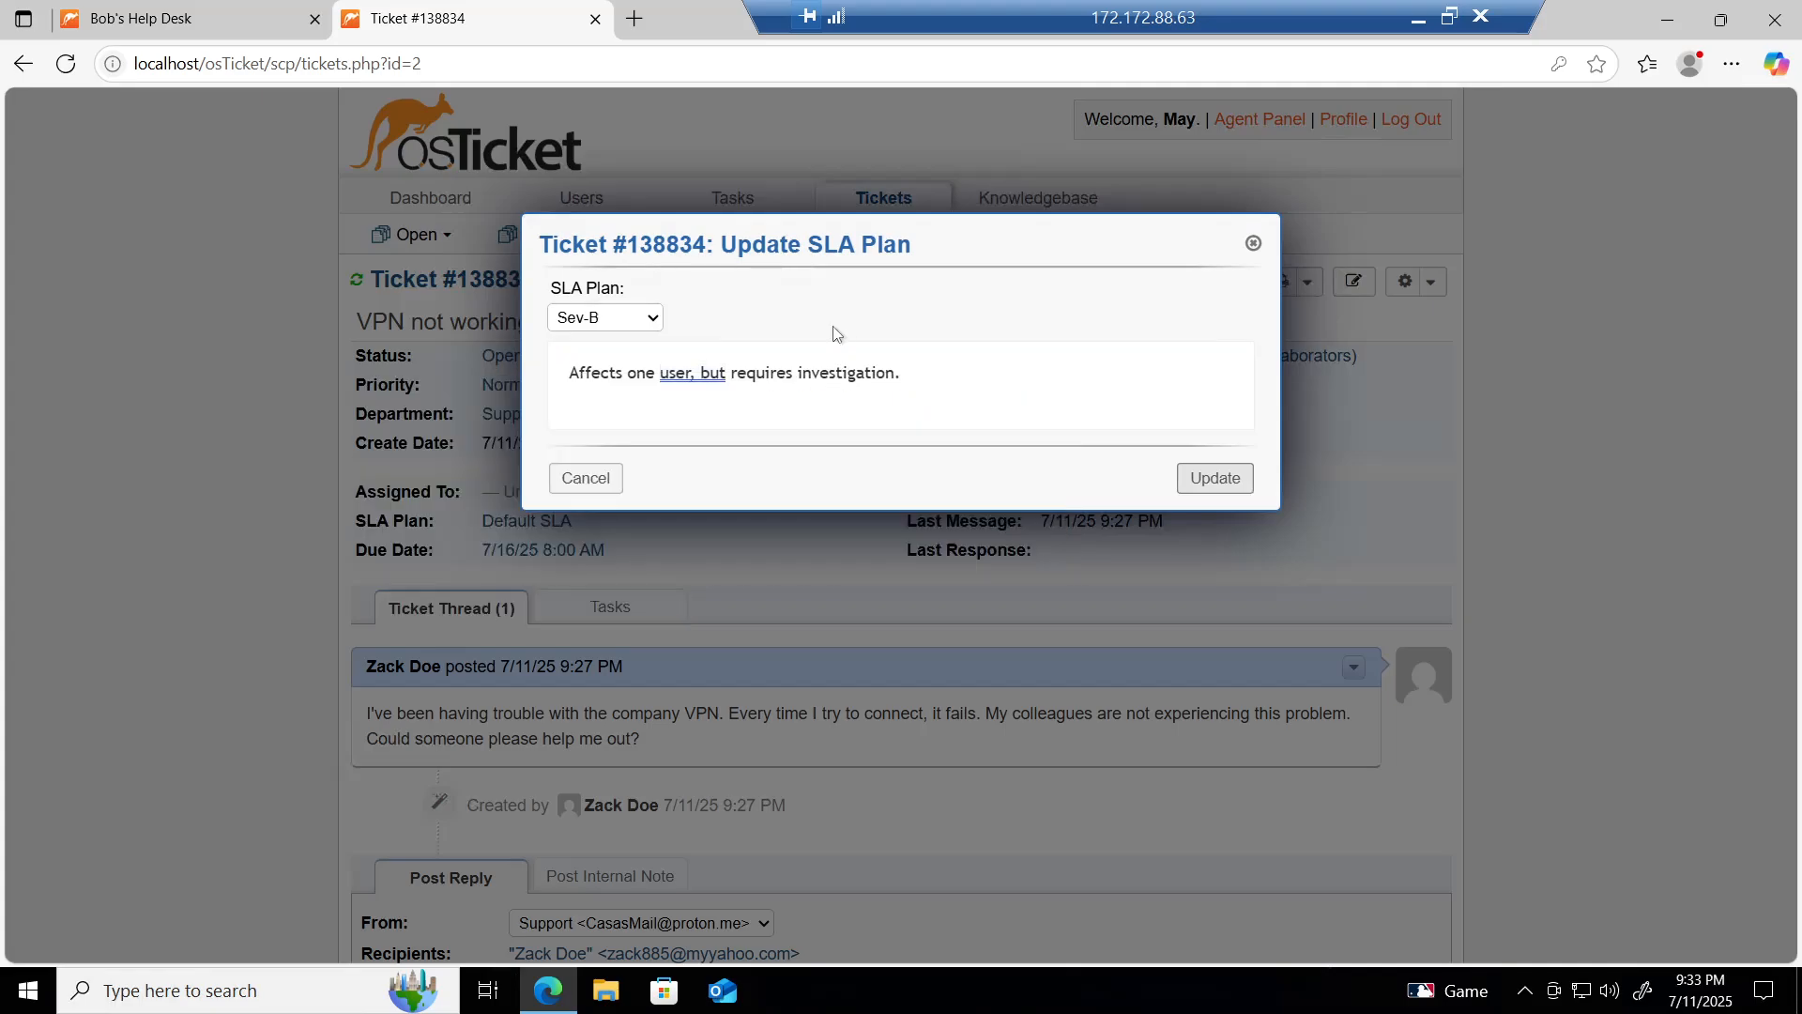
click(1213, 481)
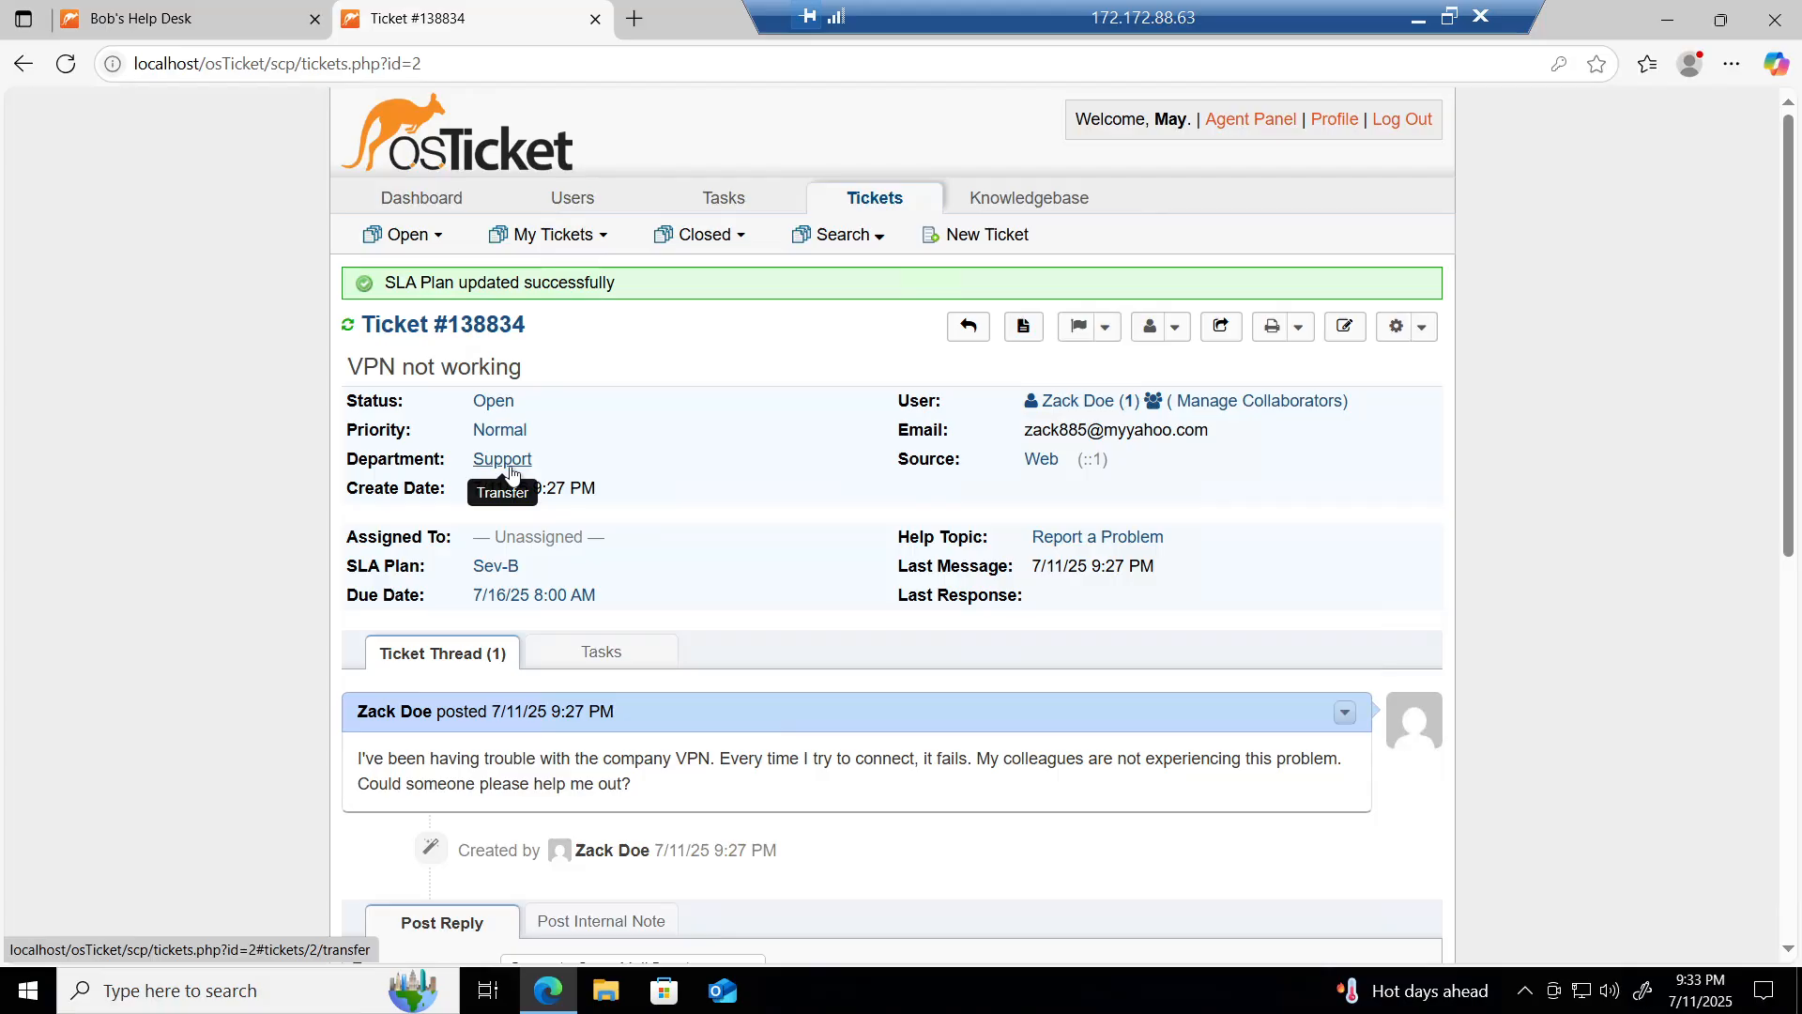
Step: Assign the ticket to the Remote Access team, noting the VPN server settings need checking
click(535, 539)
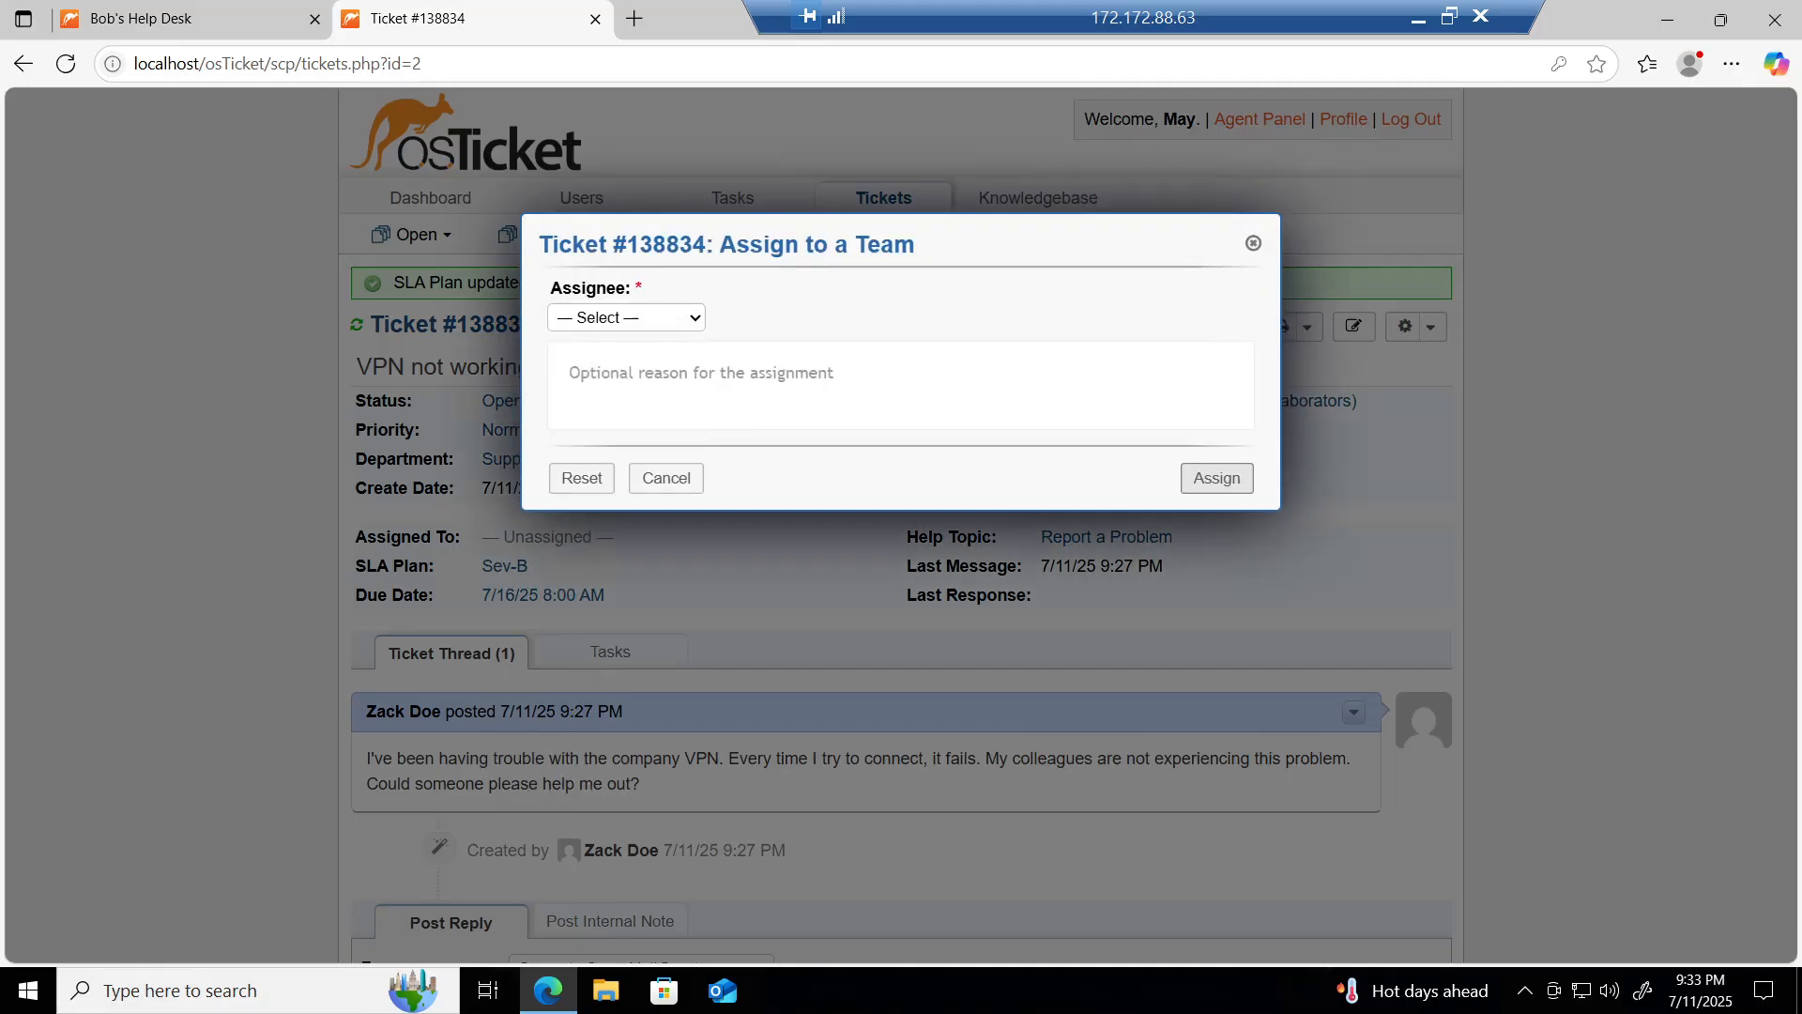
click(644, 328)
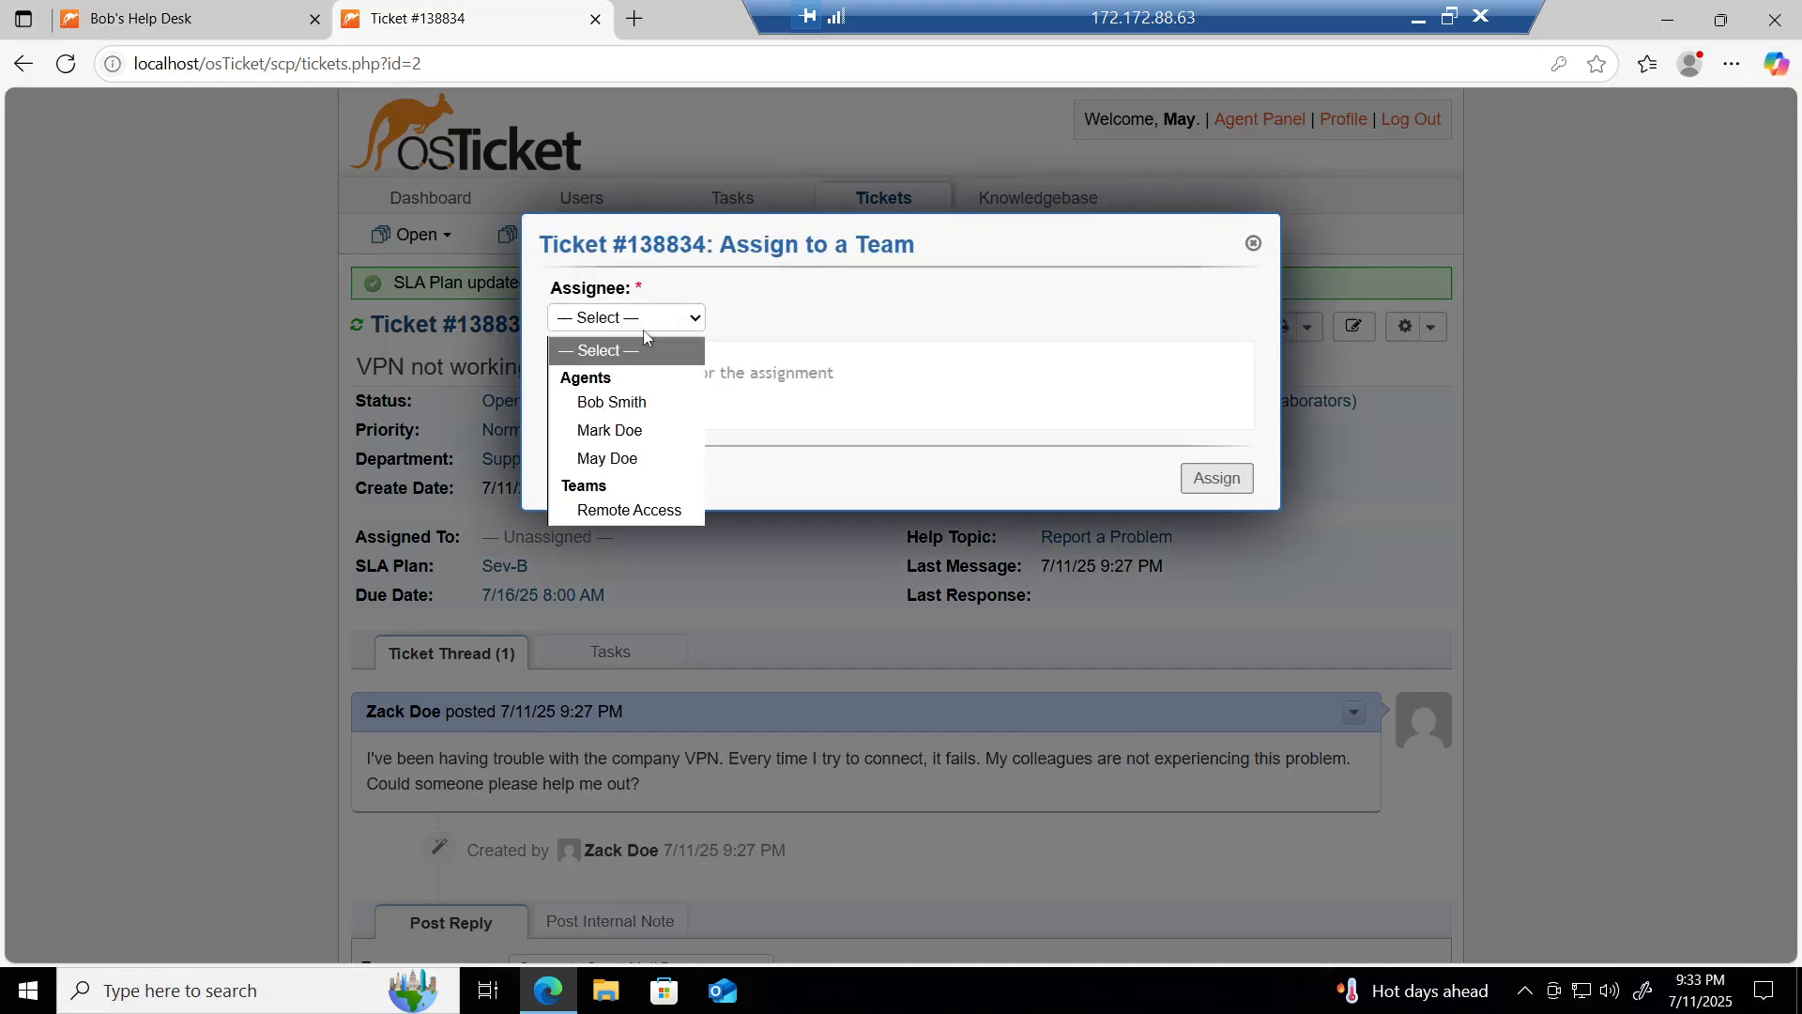
click(621, 512)
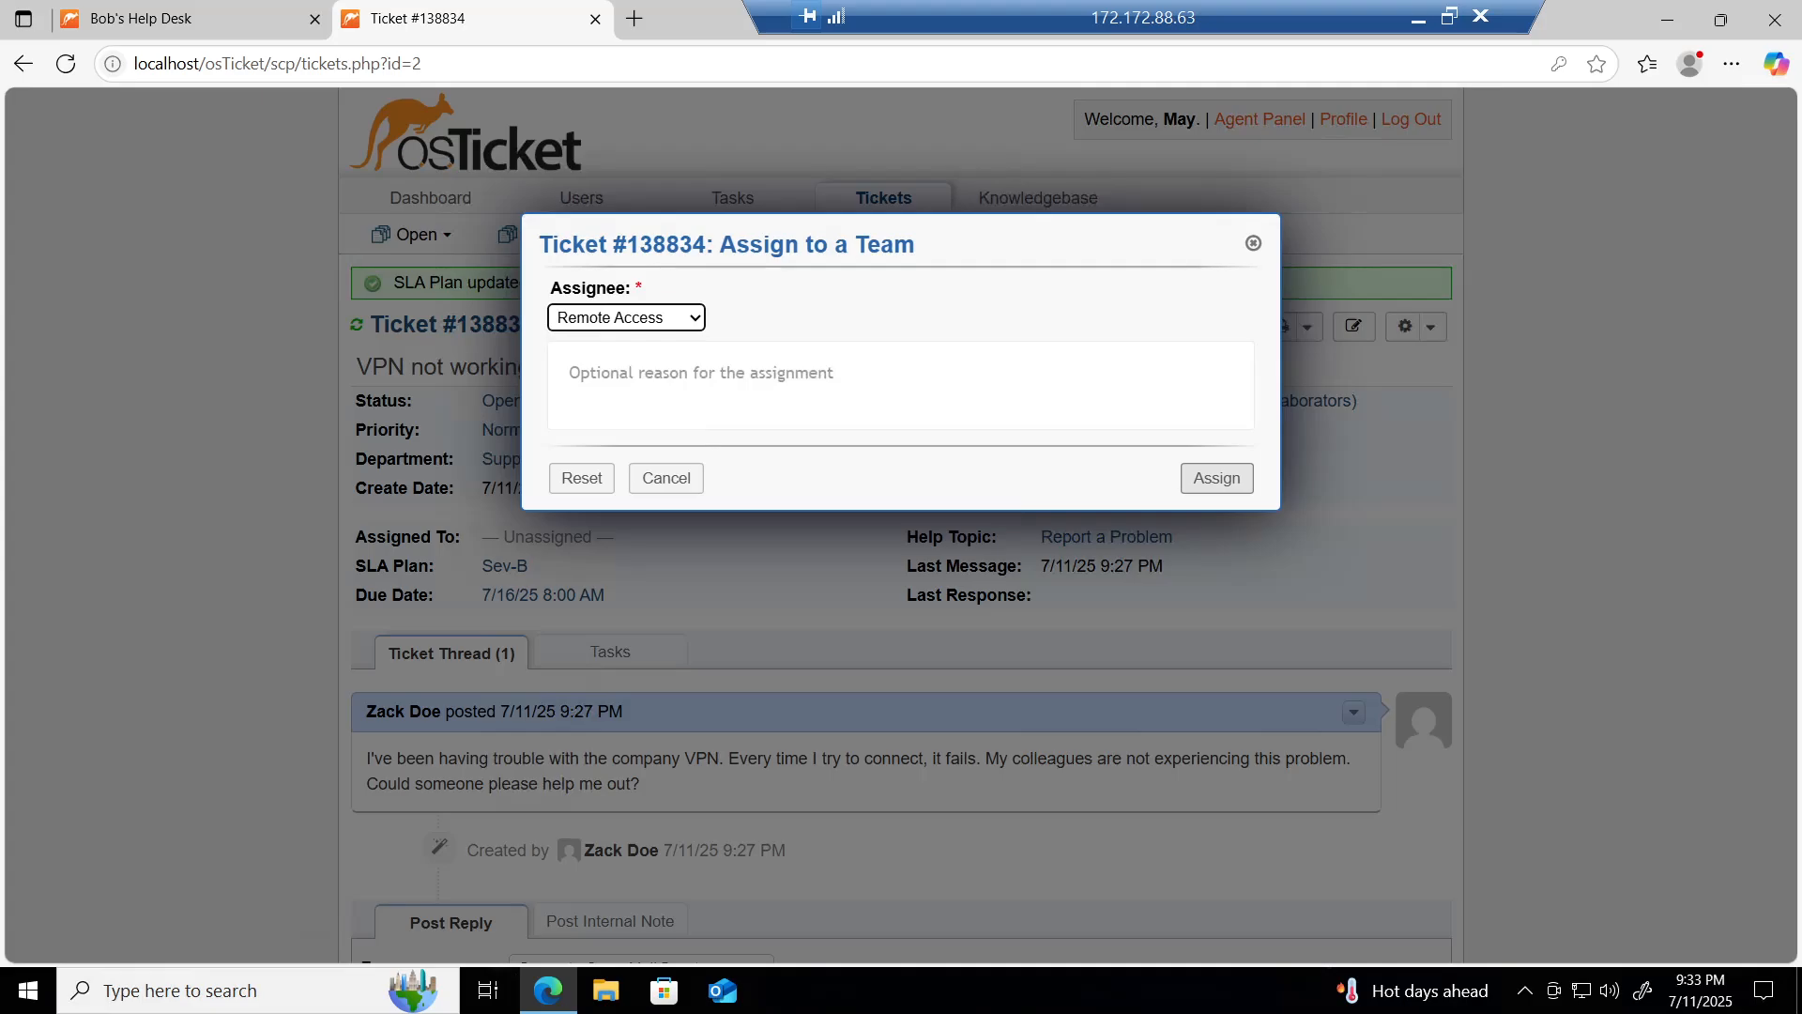
click(570, 373)
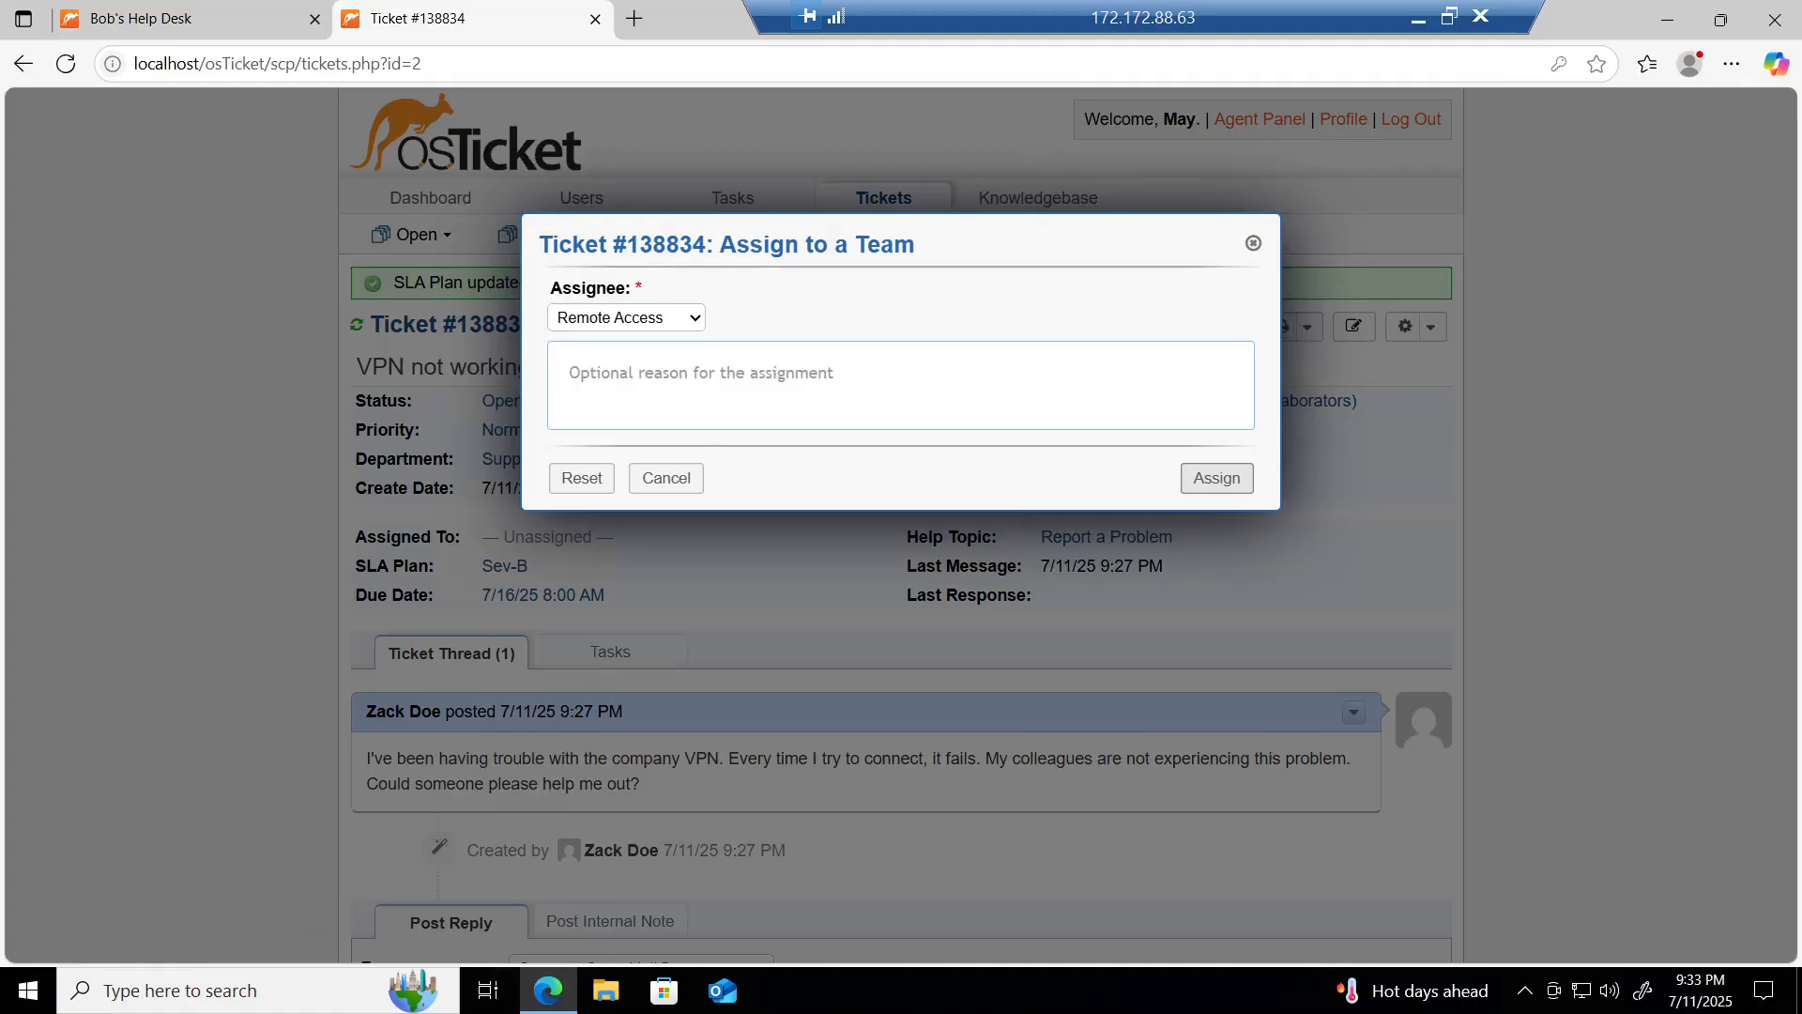
text(Us)
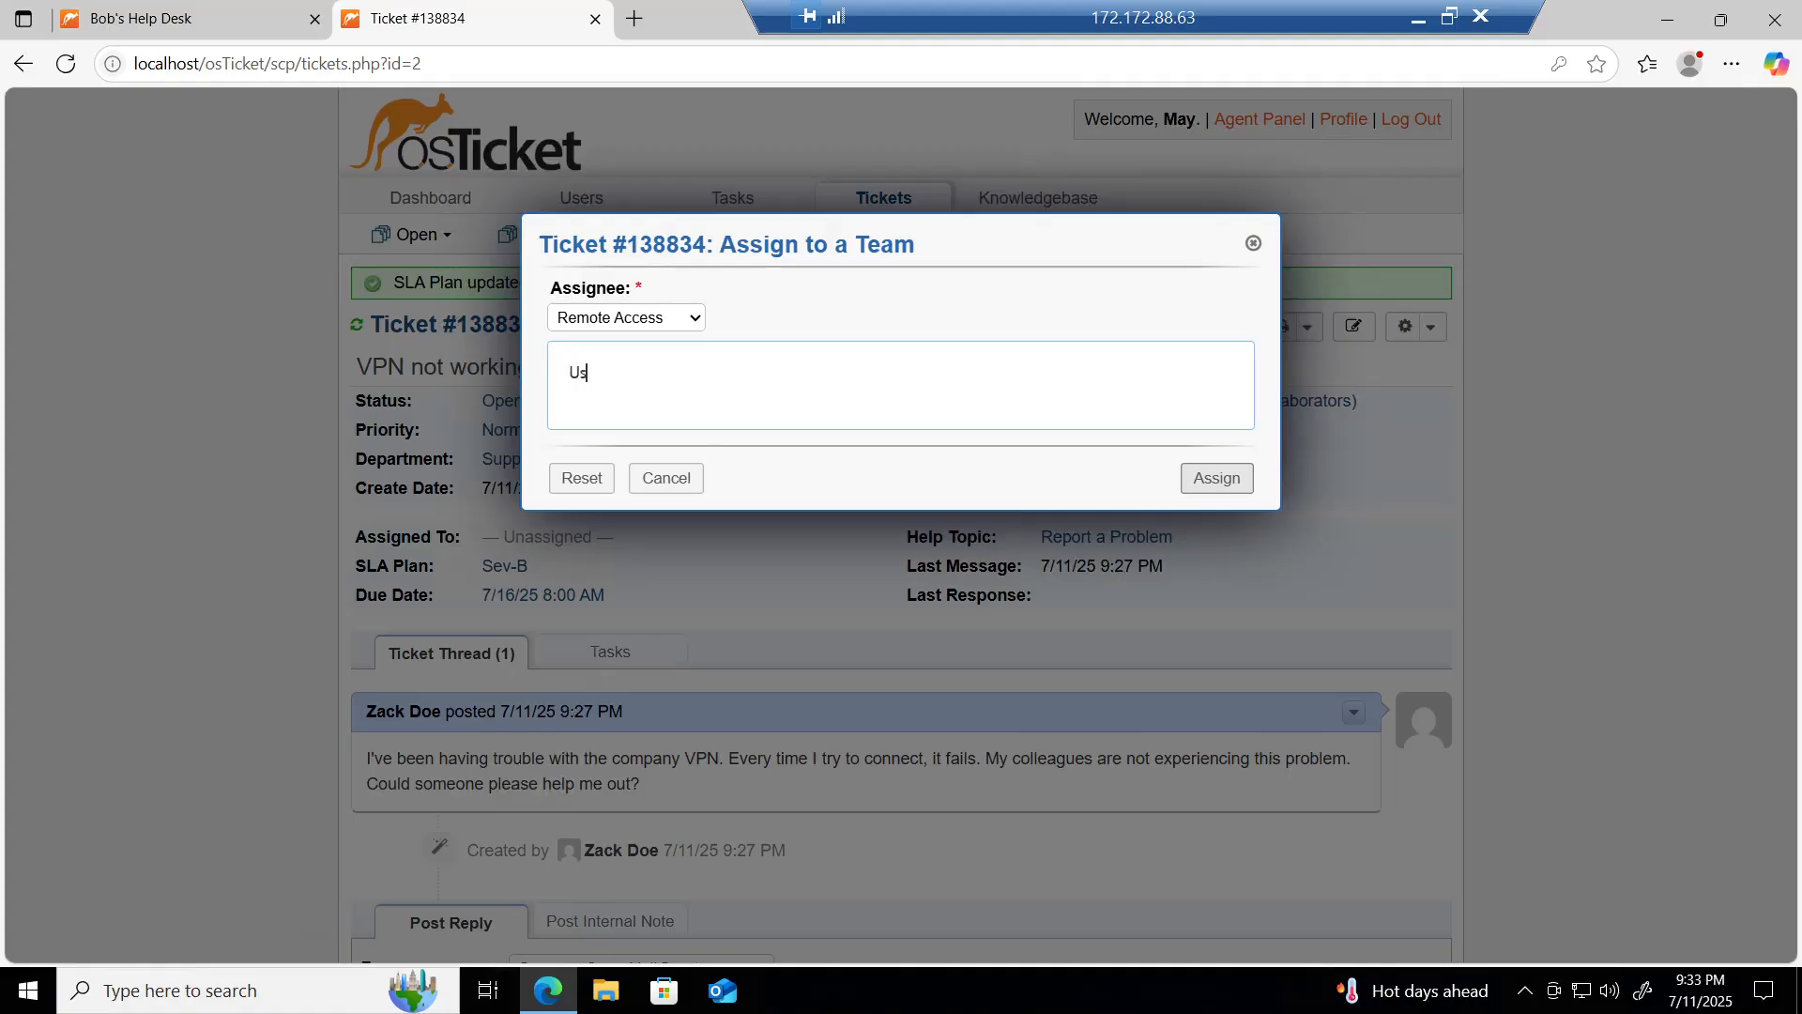
text(er is unable to connec)
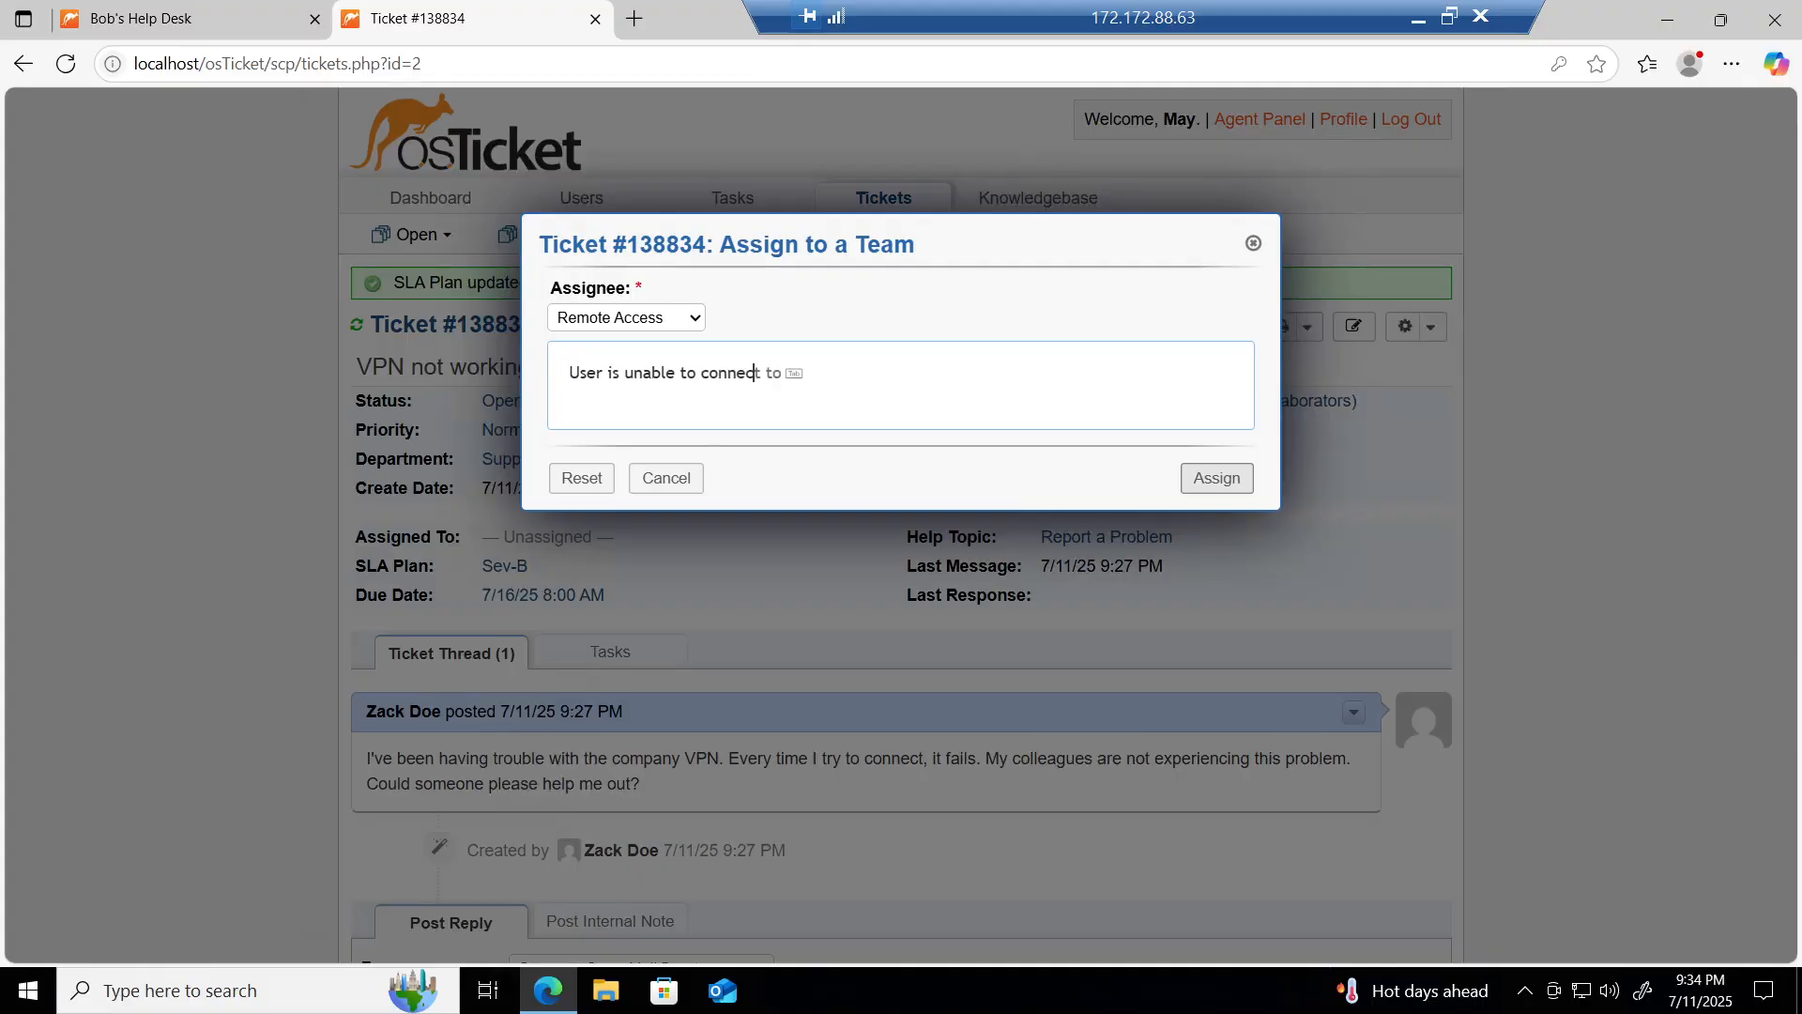
text(t to VPN. Mark needs to)
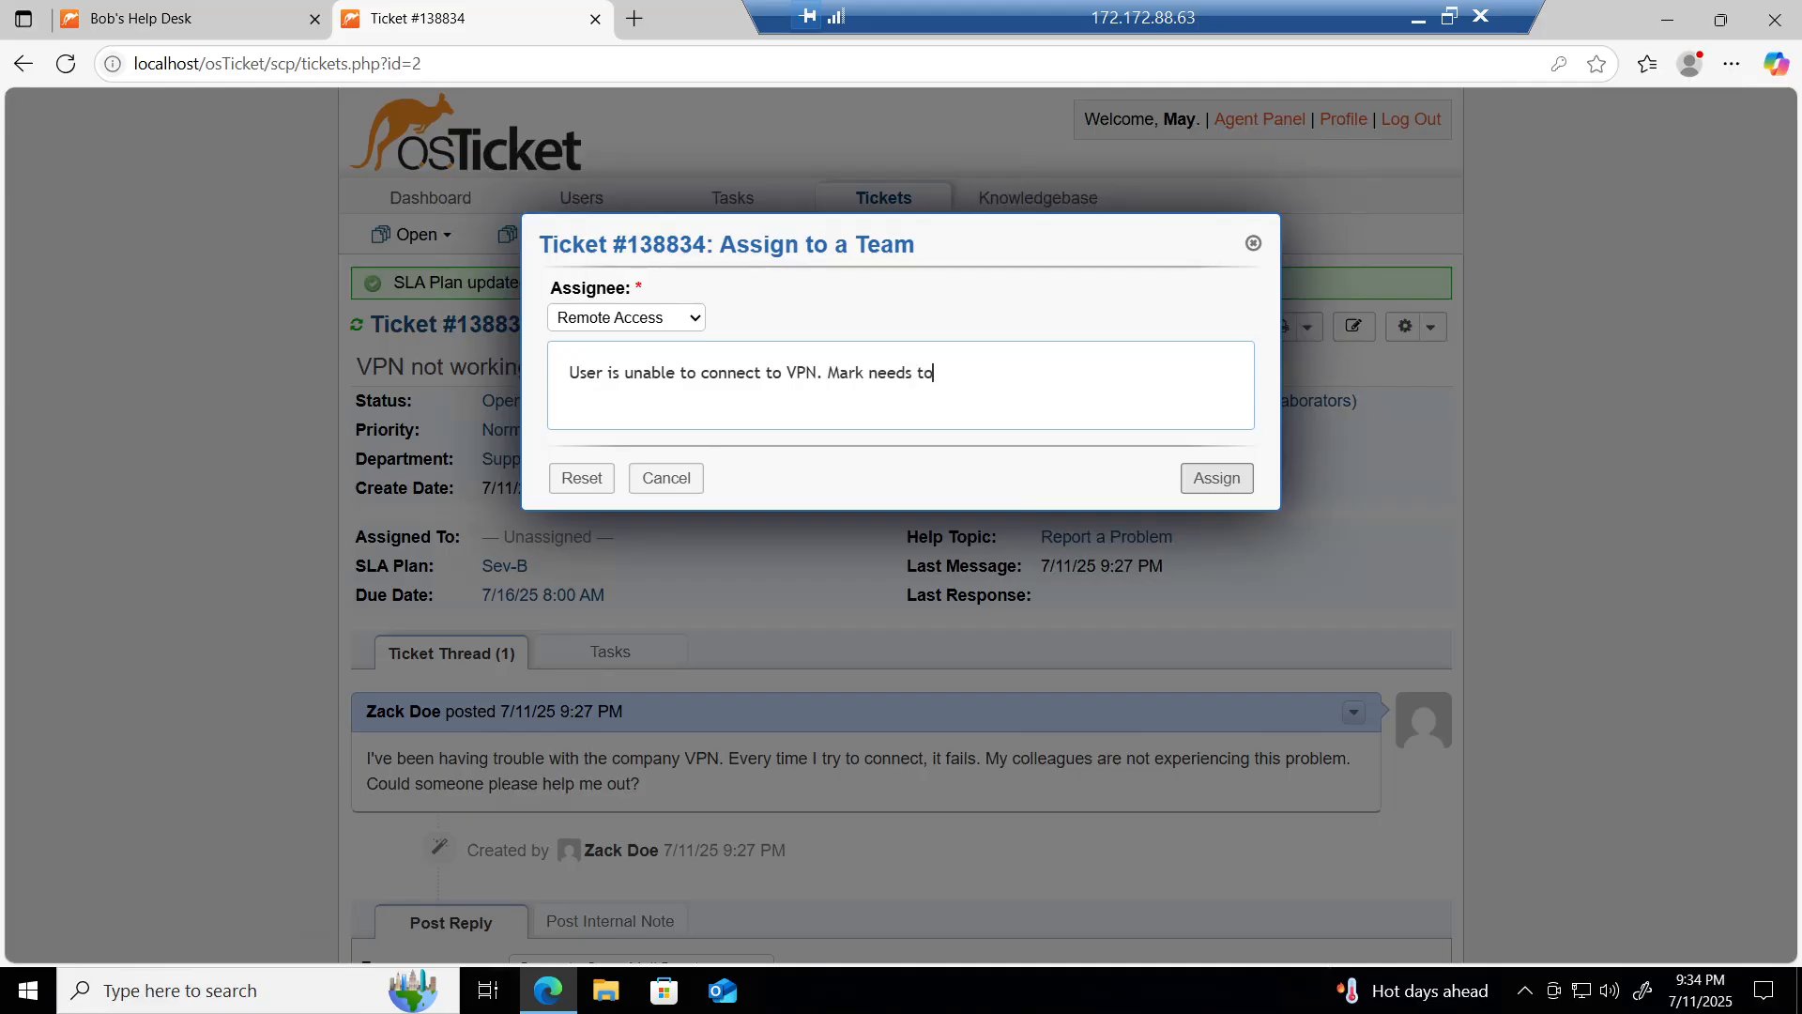
text( check the VPN server settings.)
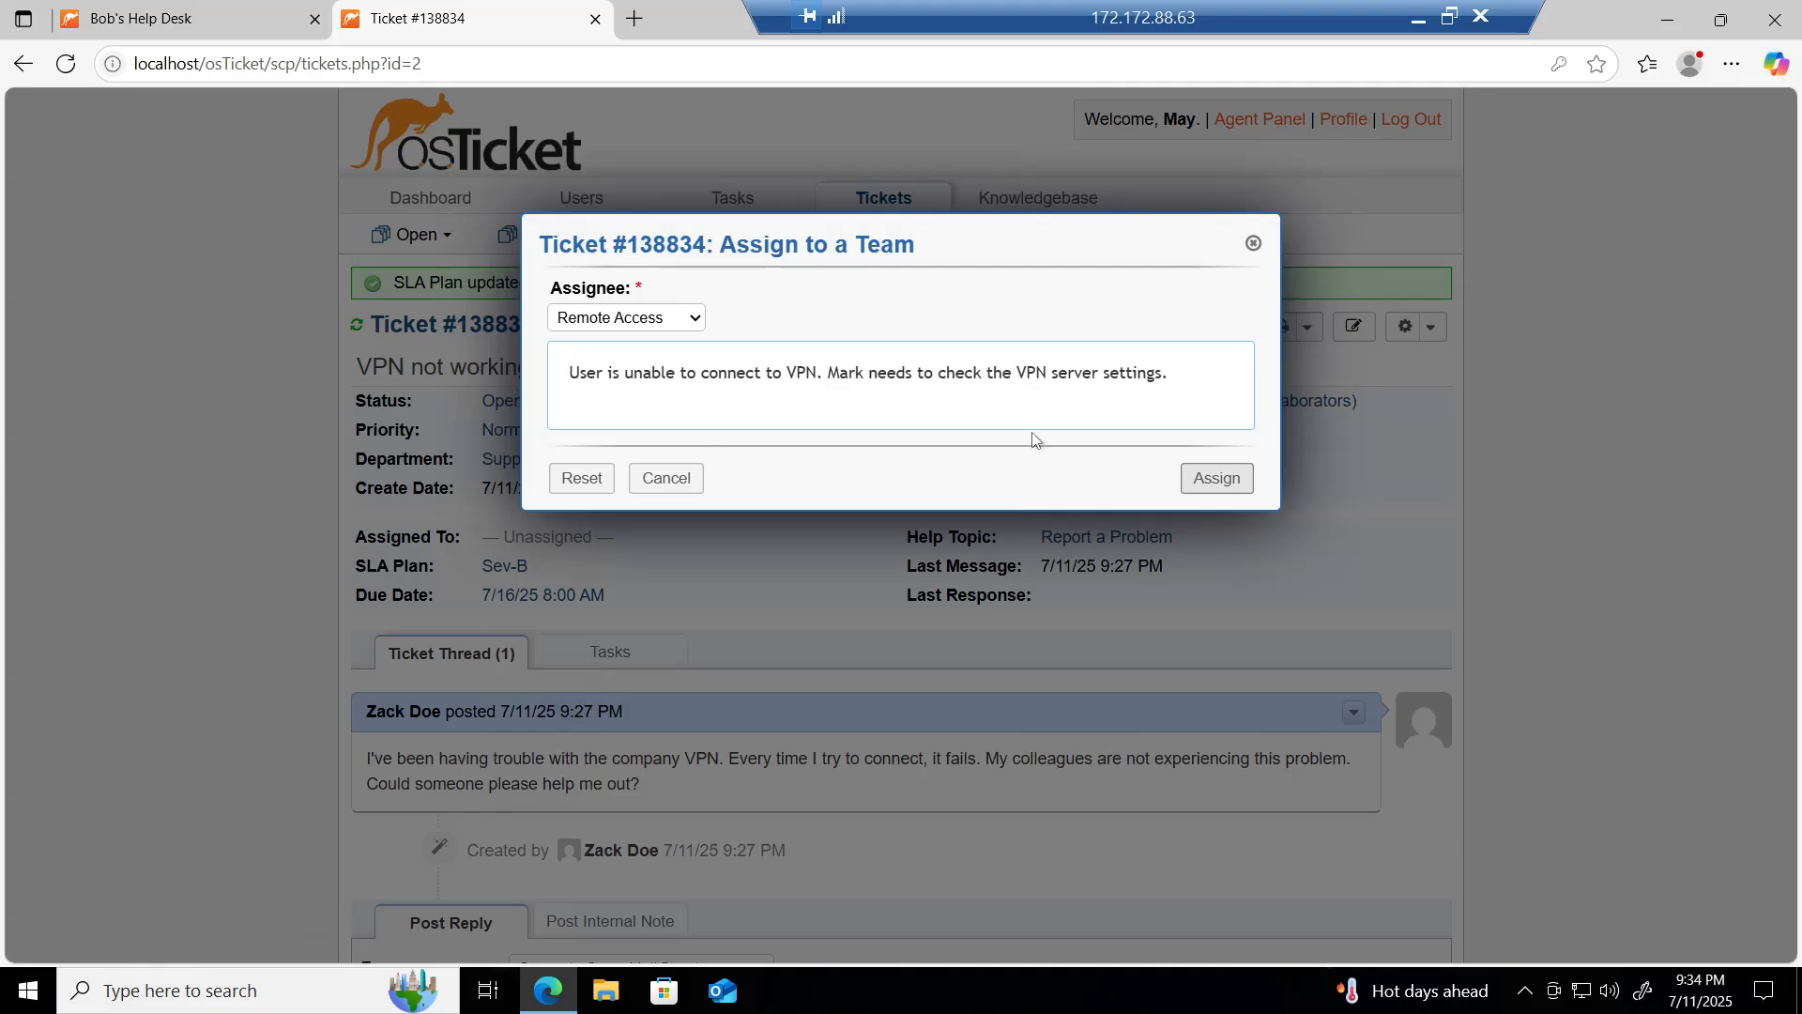
click(1200, 484)
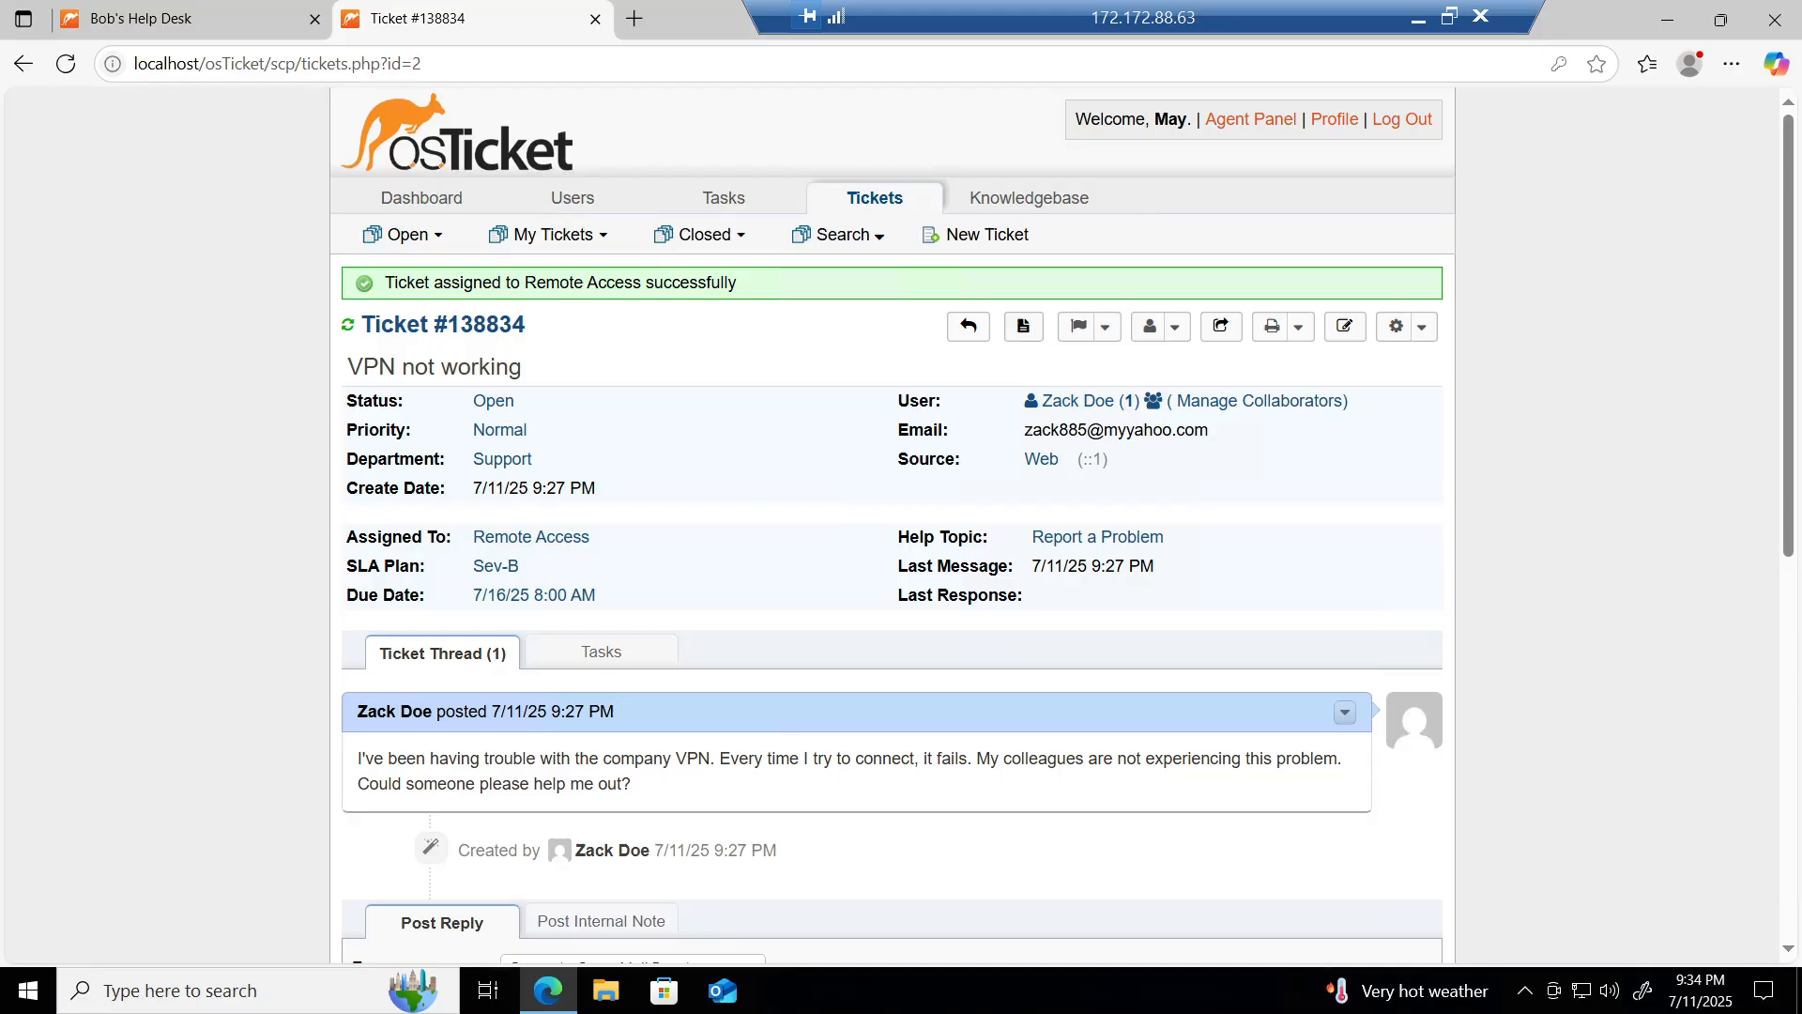
Step: Set the help topic to Report a Problem / Access Issue, reason 'VPN issue affecting the user. Escalating to Remote Access.'
click(1108, 537)
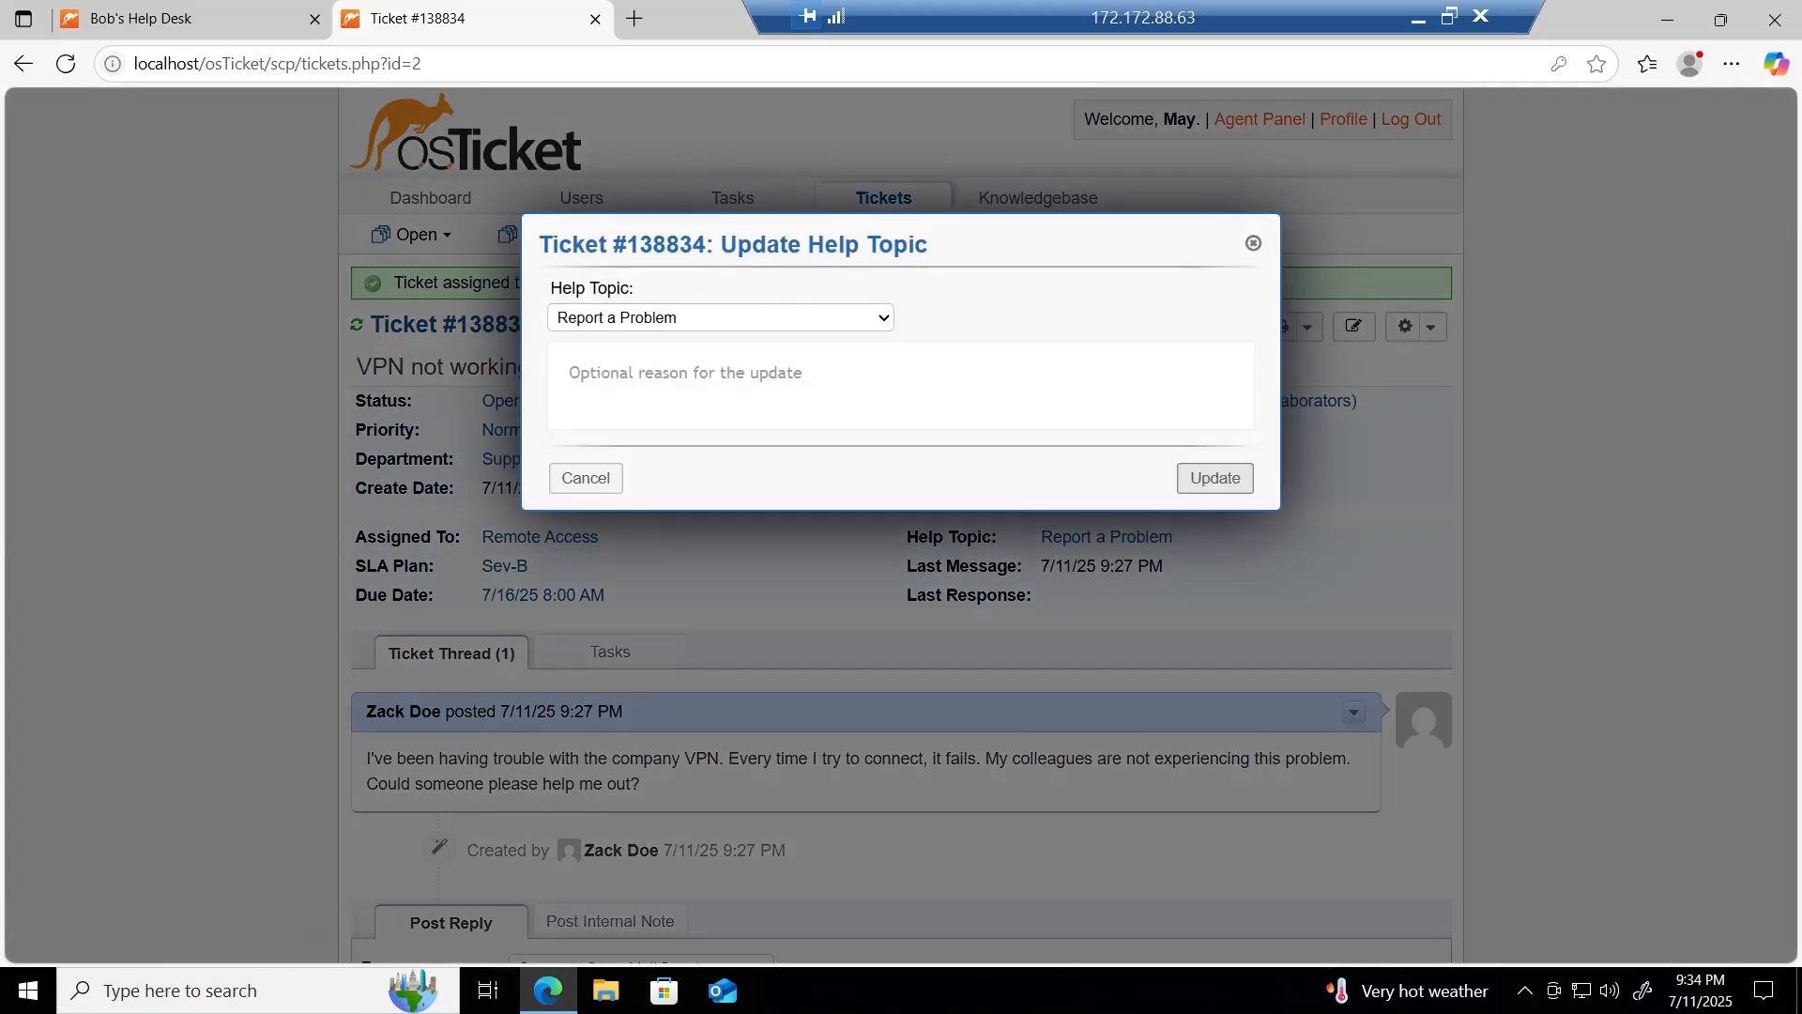
click(661, 329)
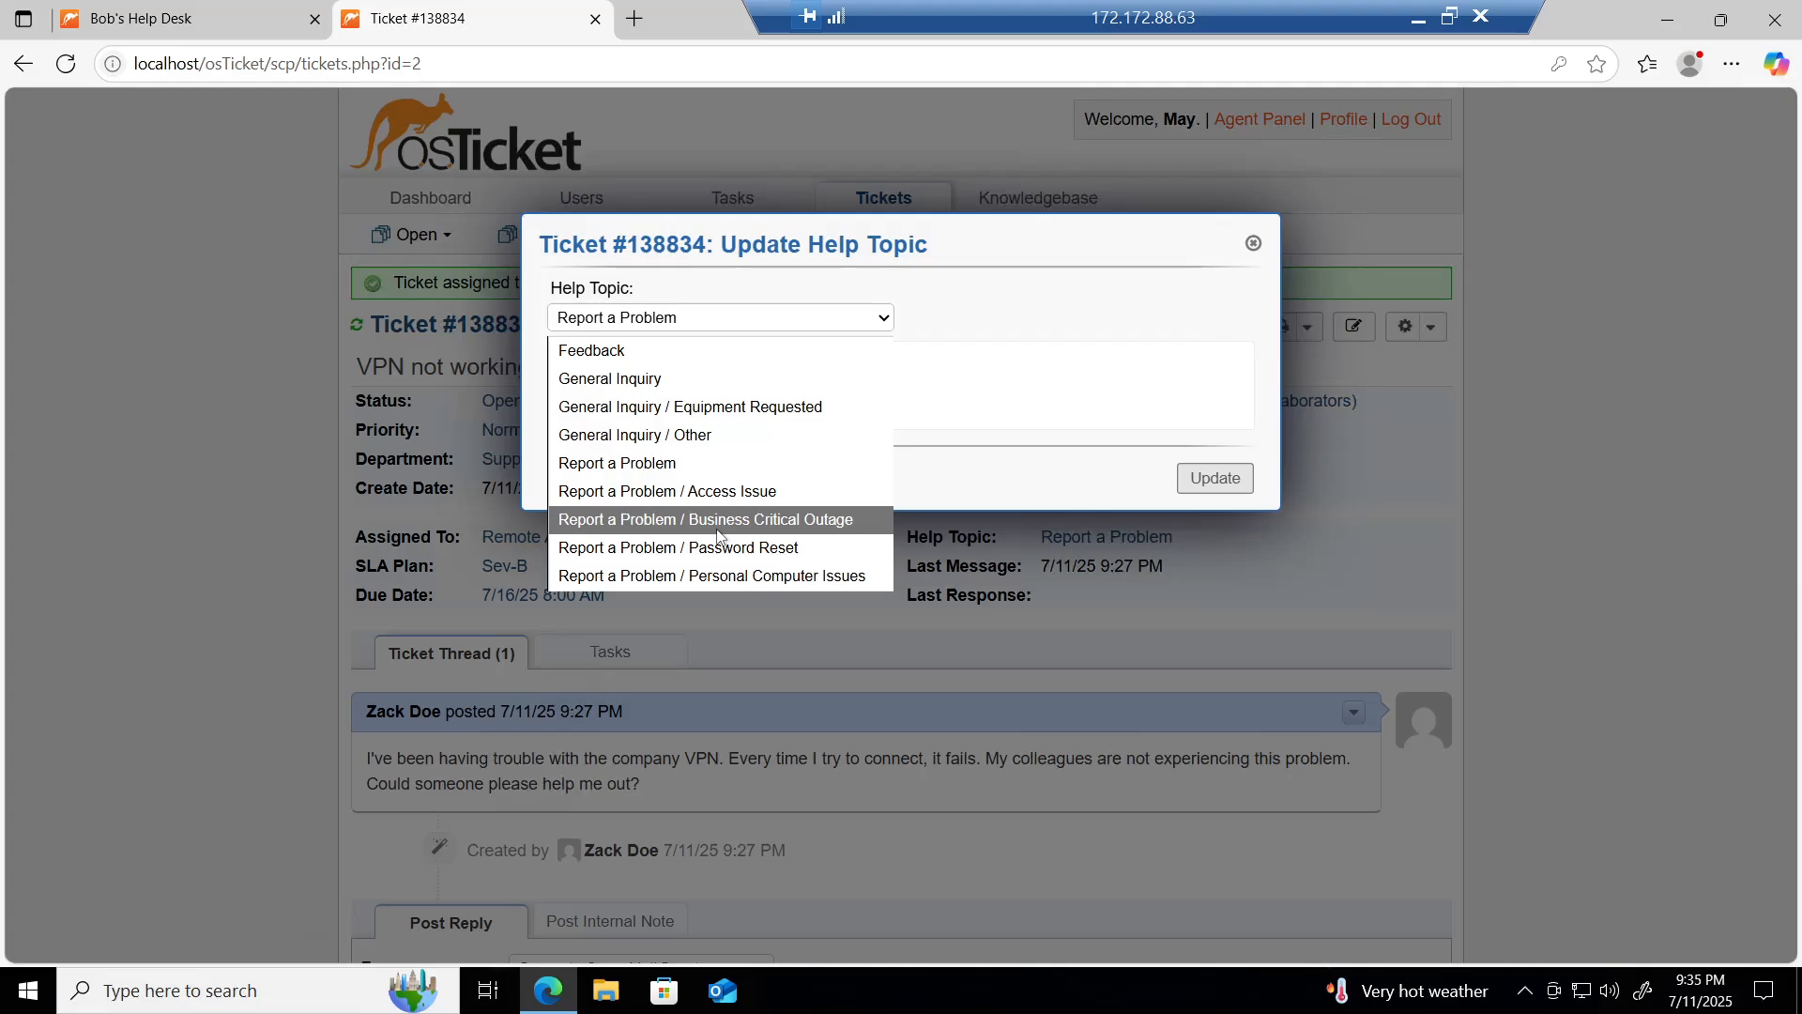
click(759, 522)
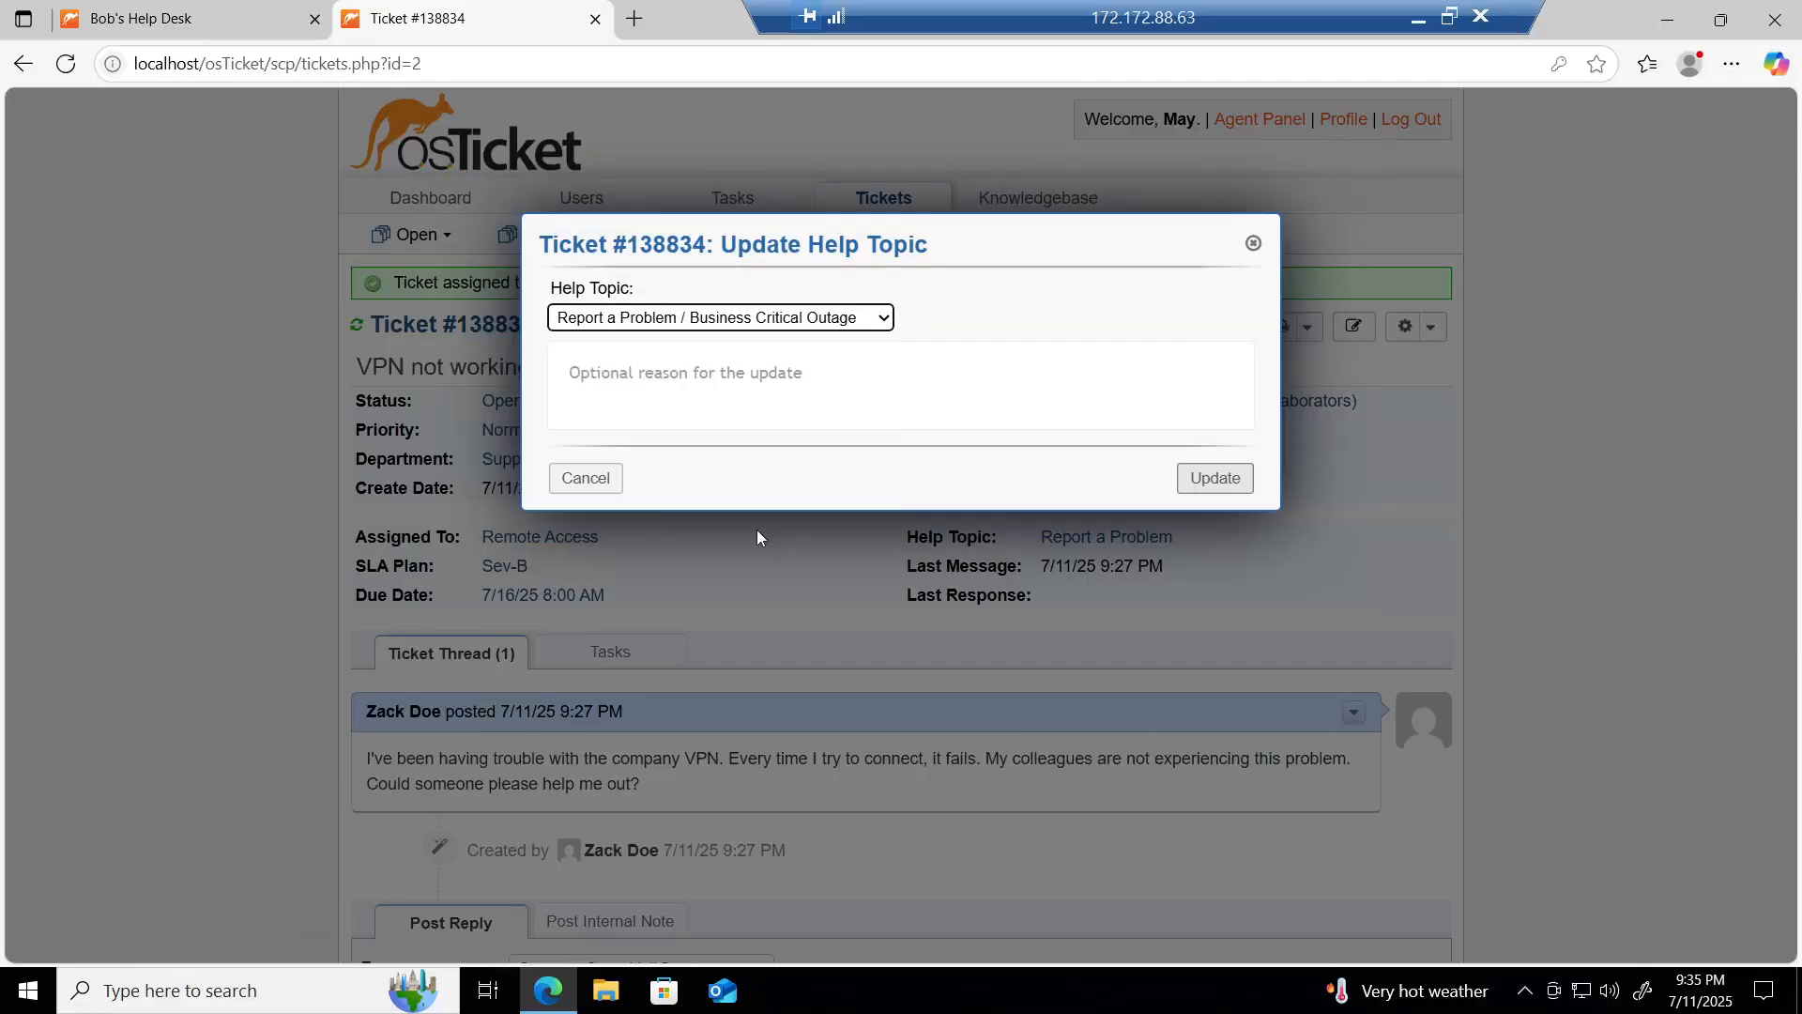
click(753, 320)
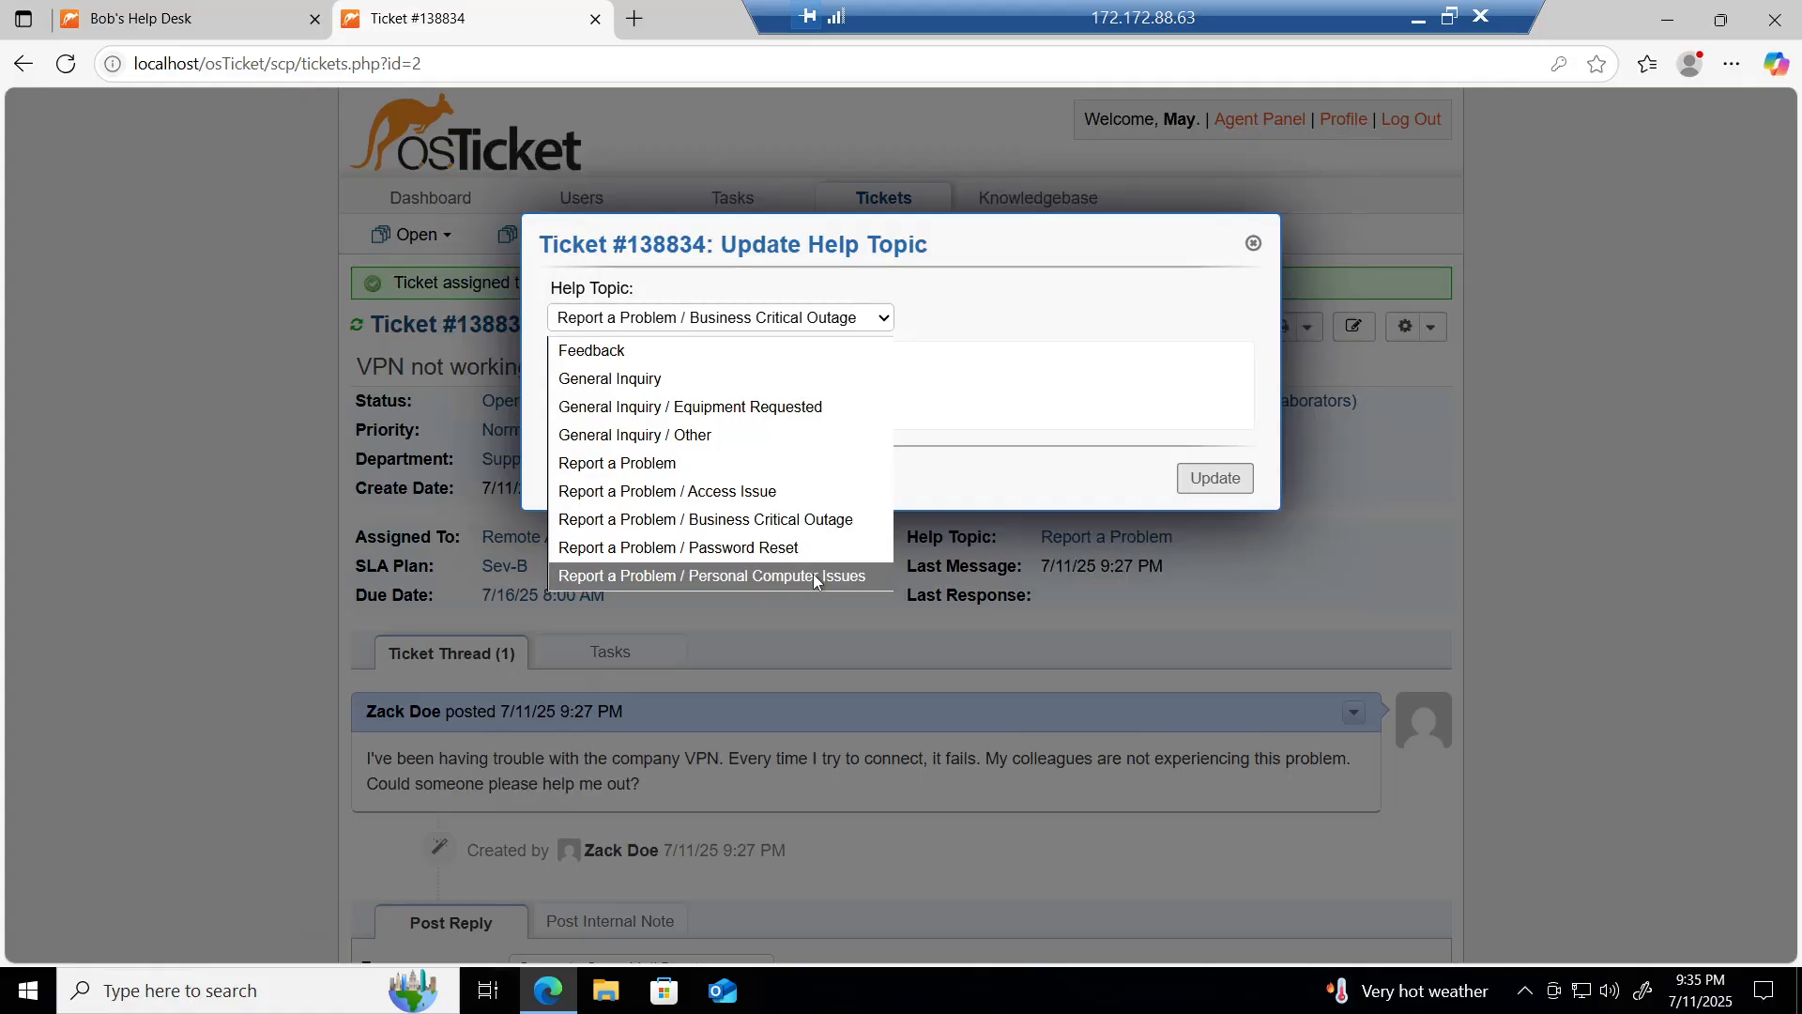
click(768, 492)
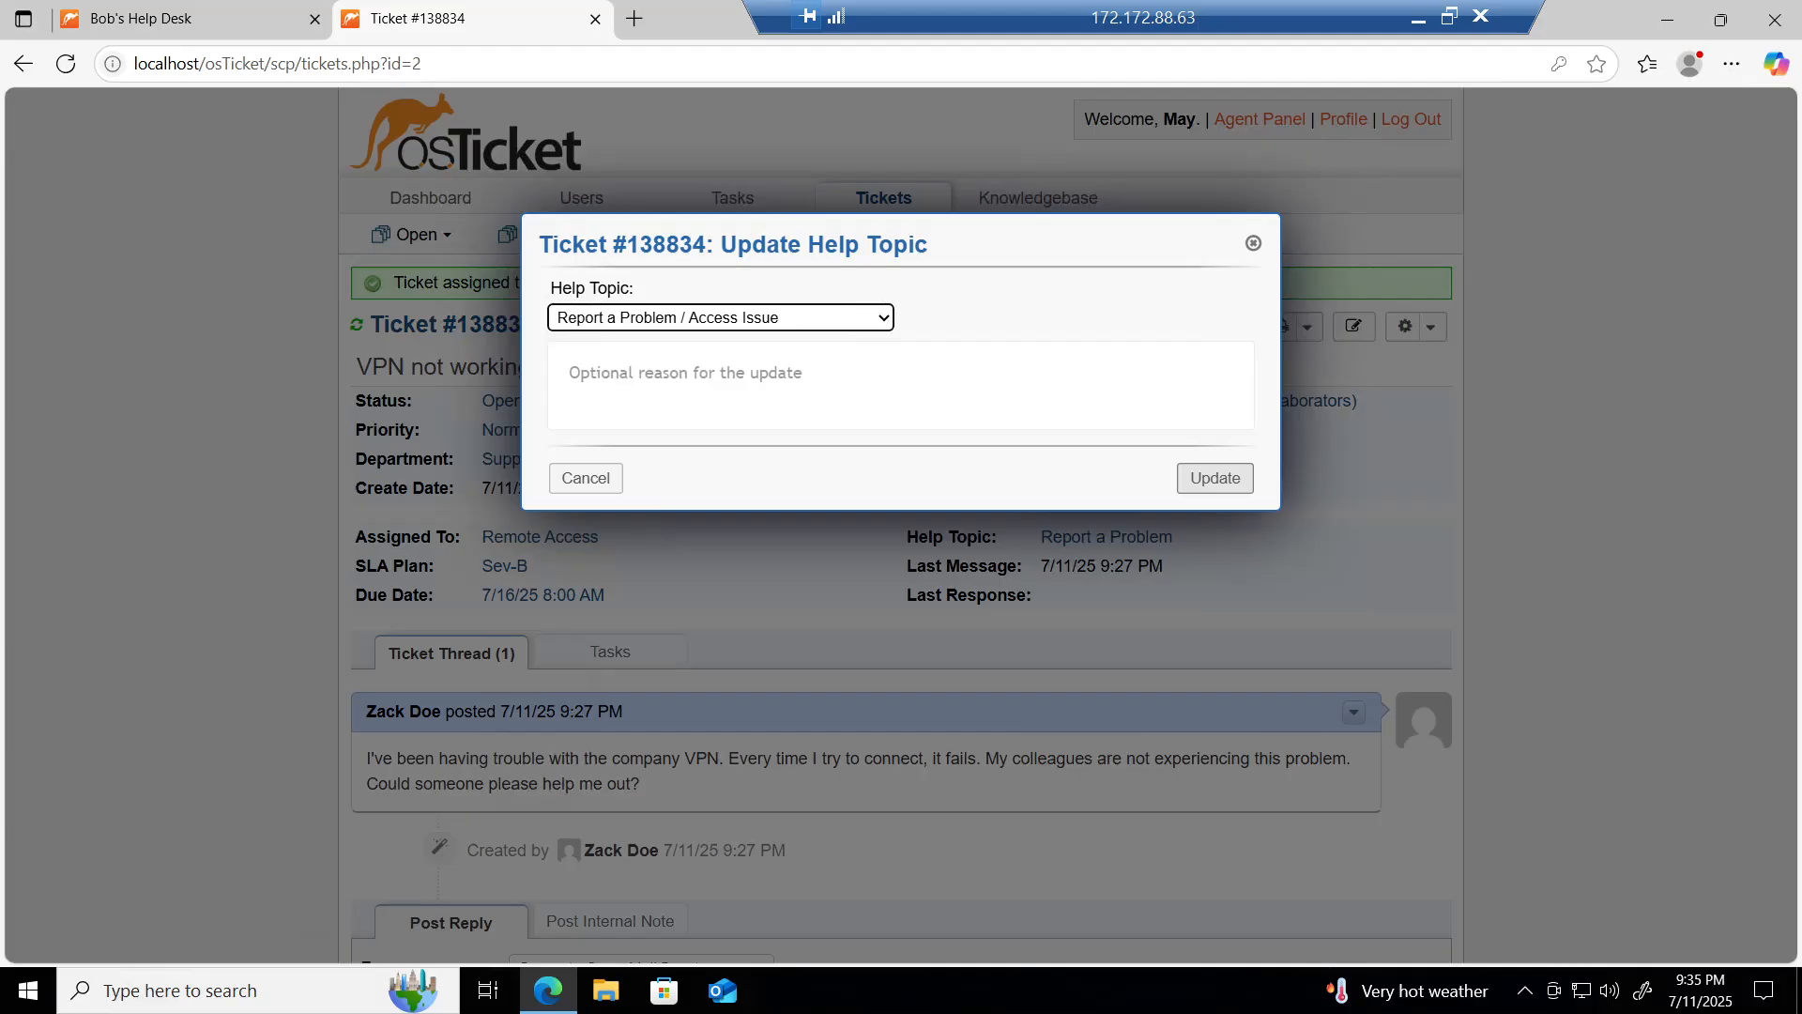
click(686, 373)
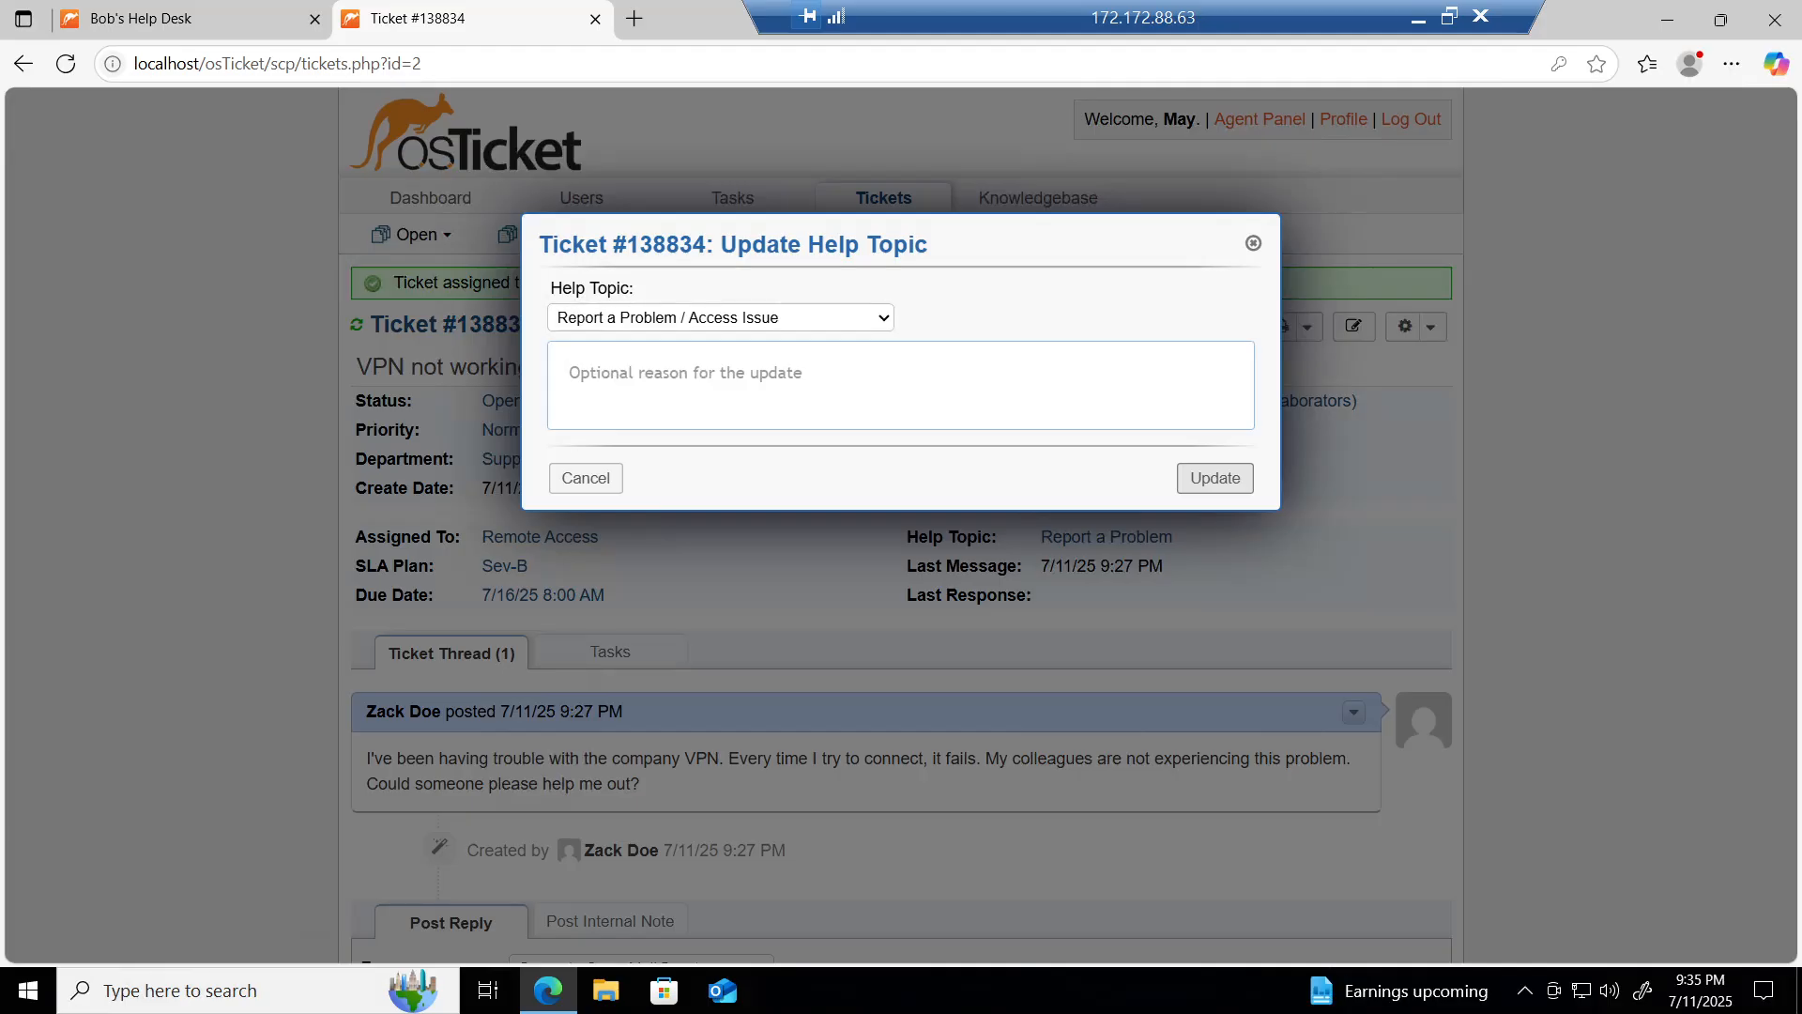
text(VPN)
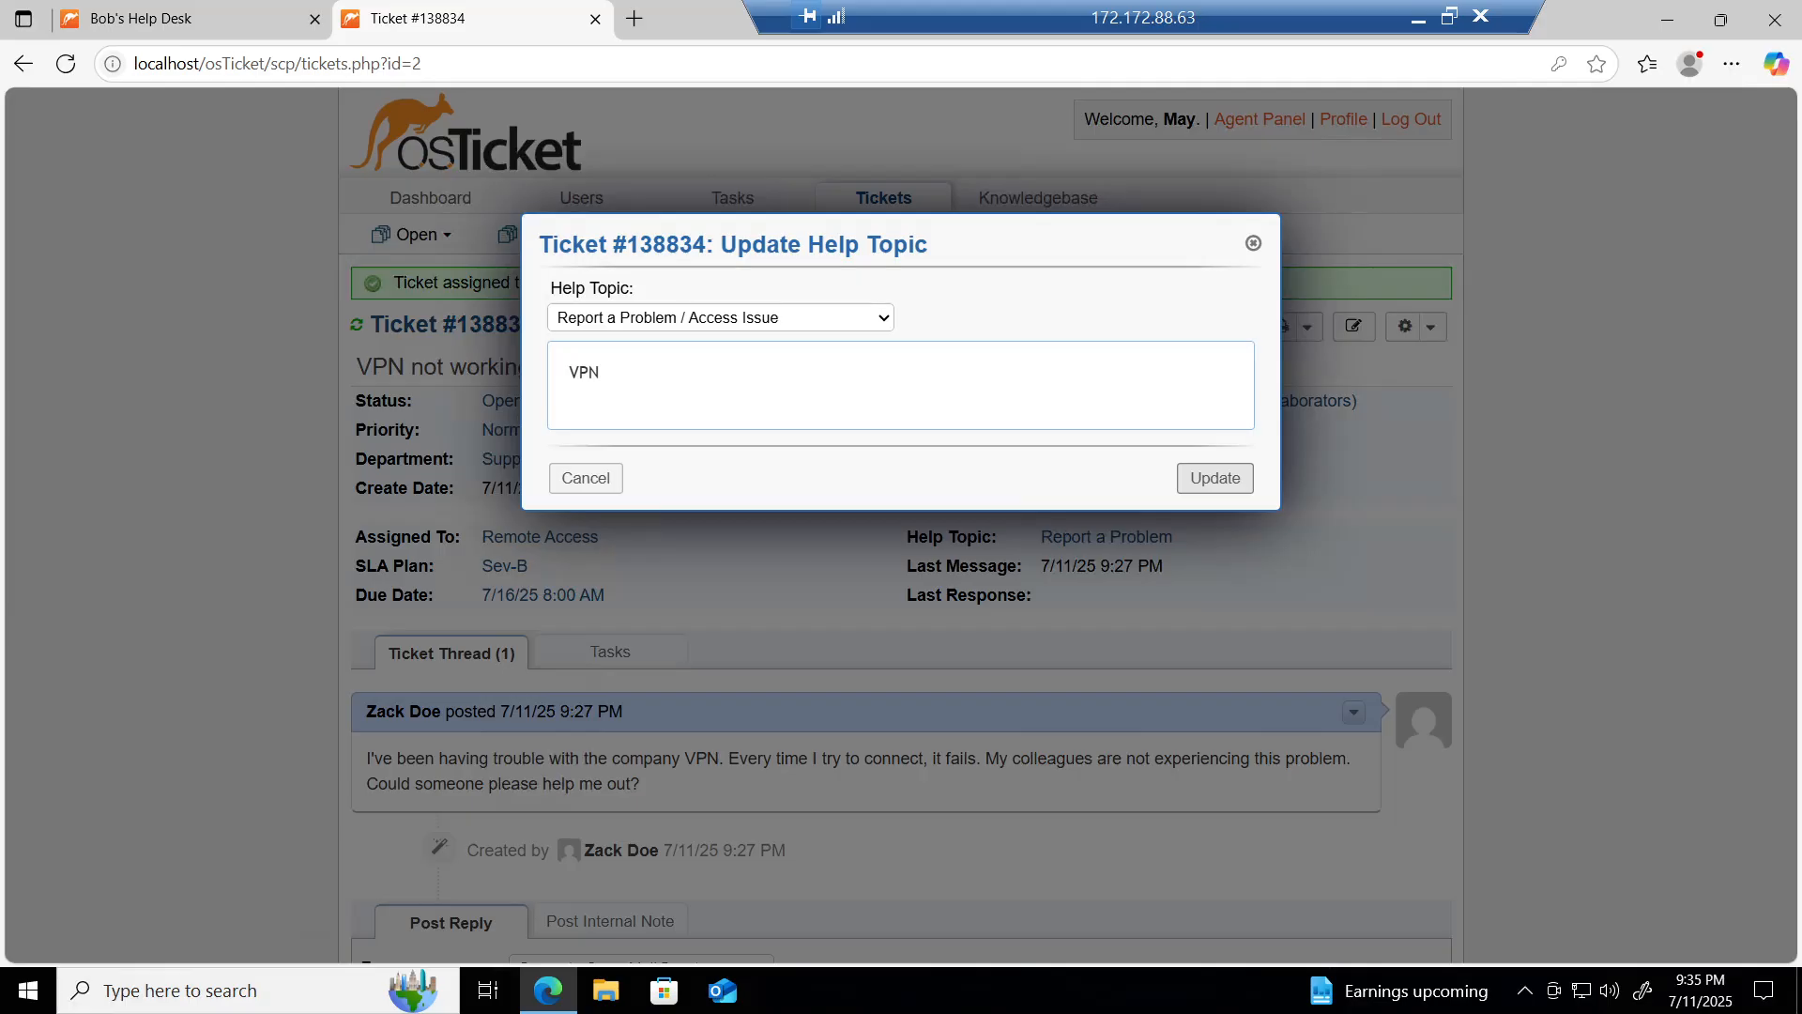
text( issue affecting the user. E)
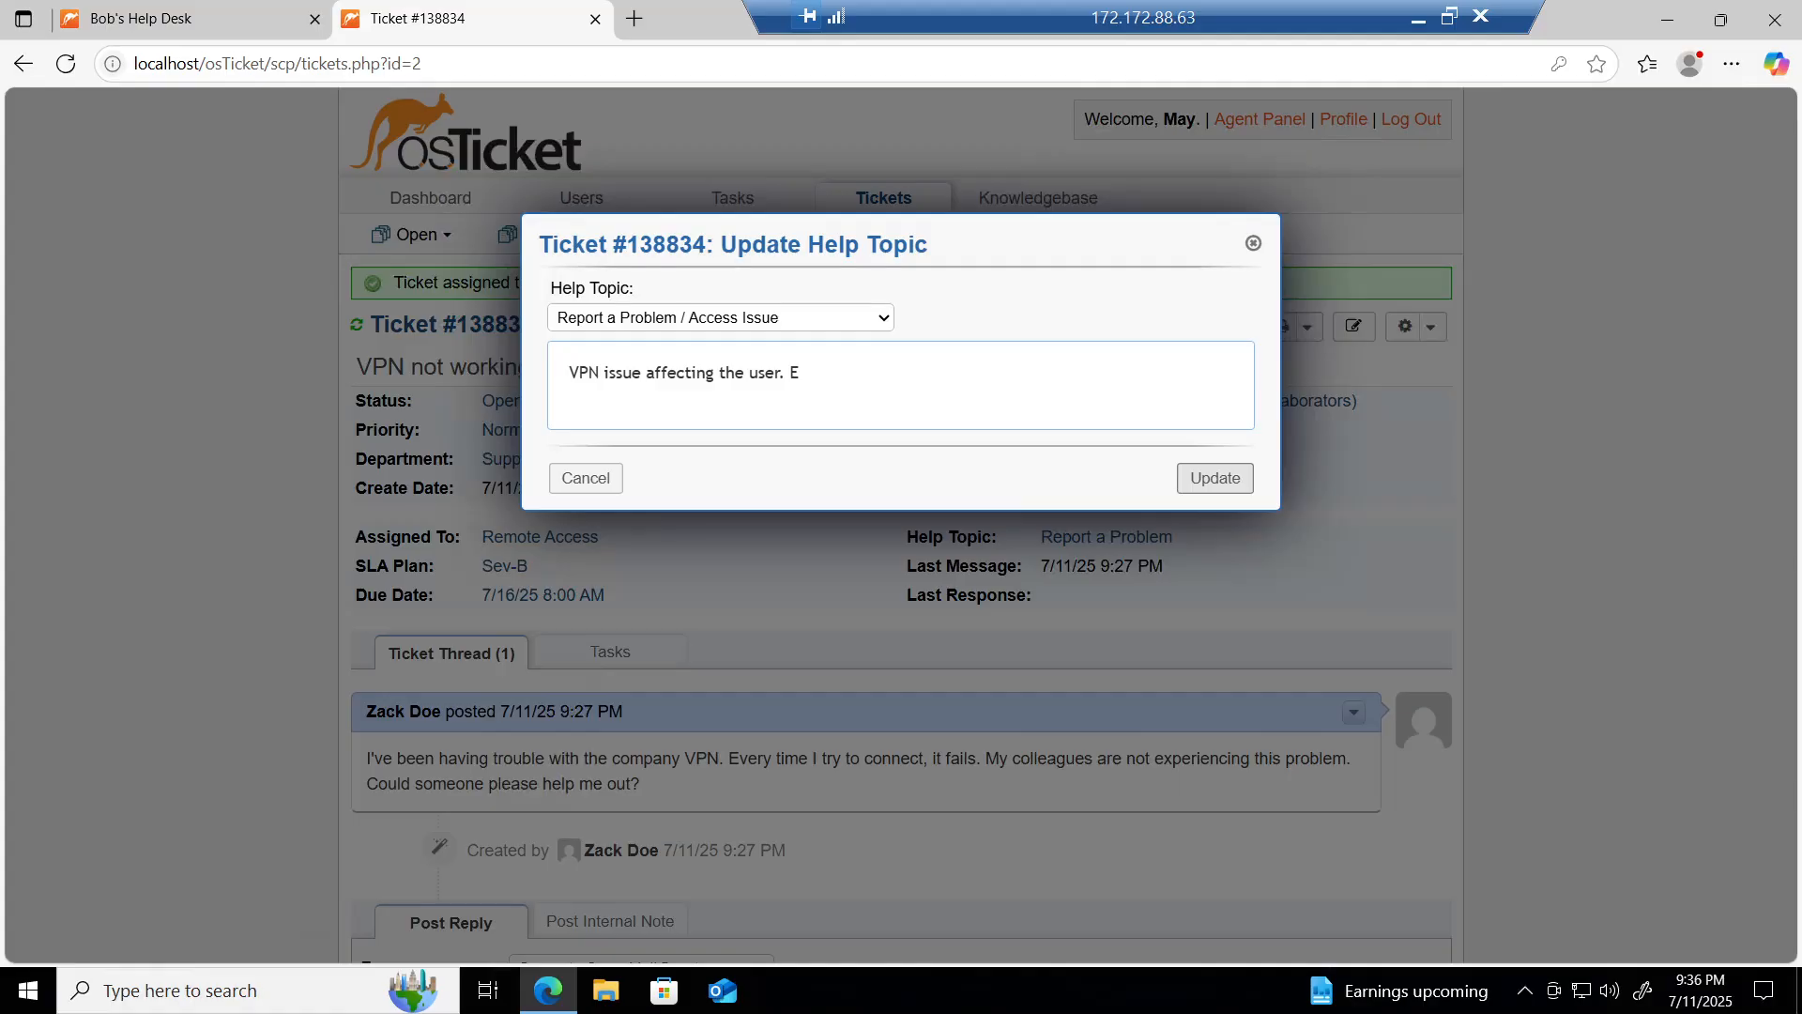
text(scalating)
key(Tab)
text(Remote Access.)
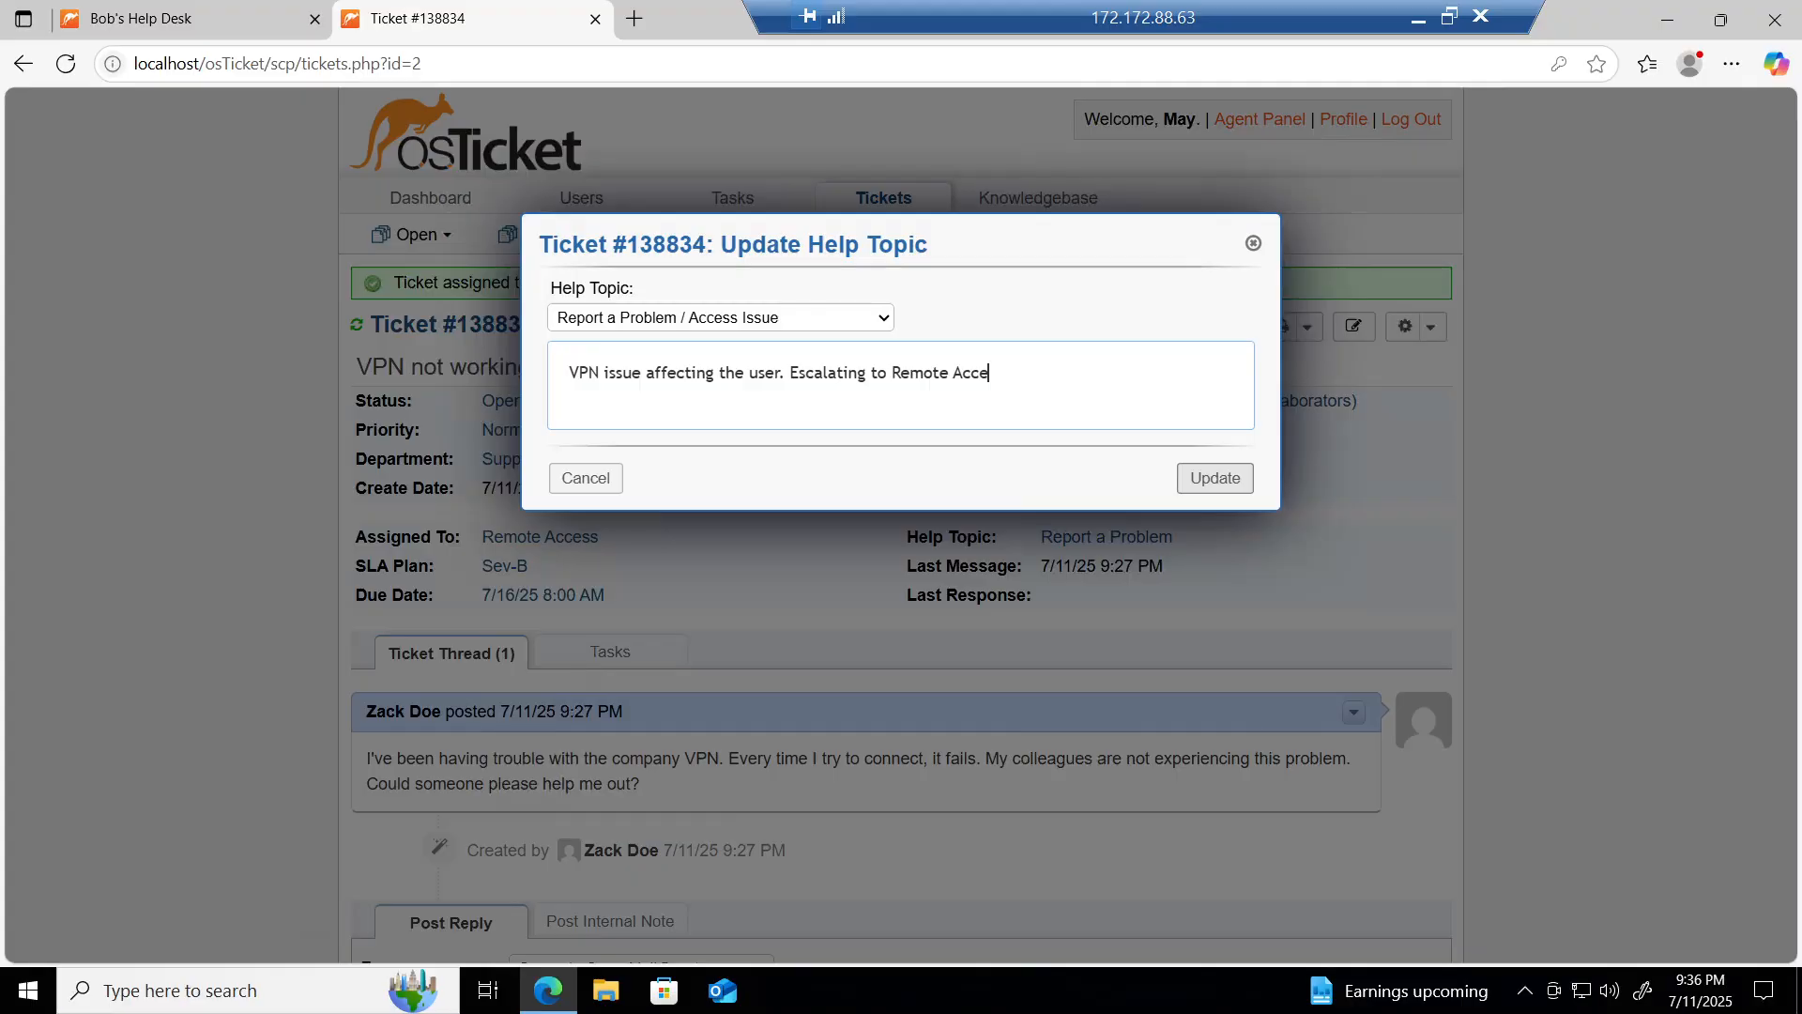
click(1211, 479)
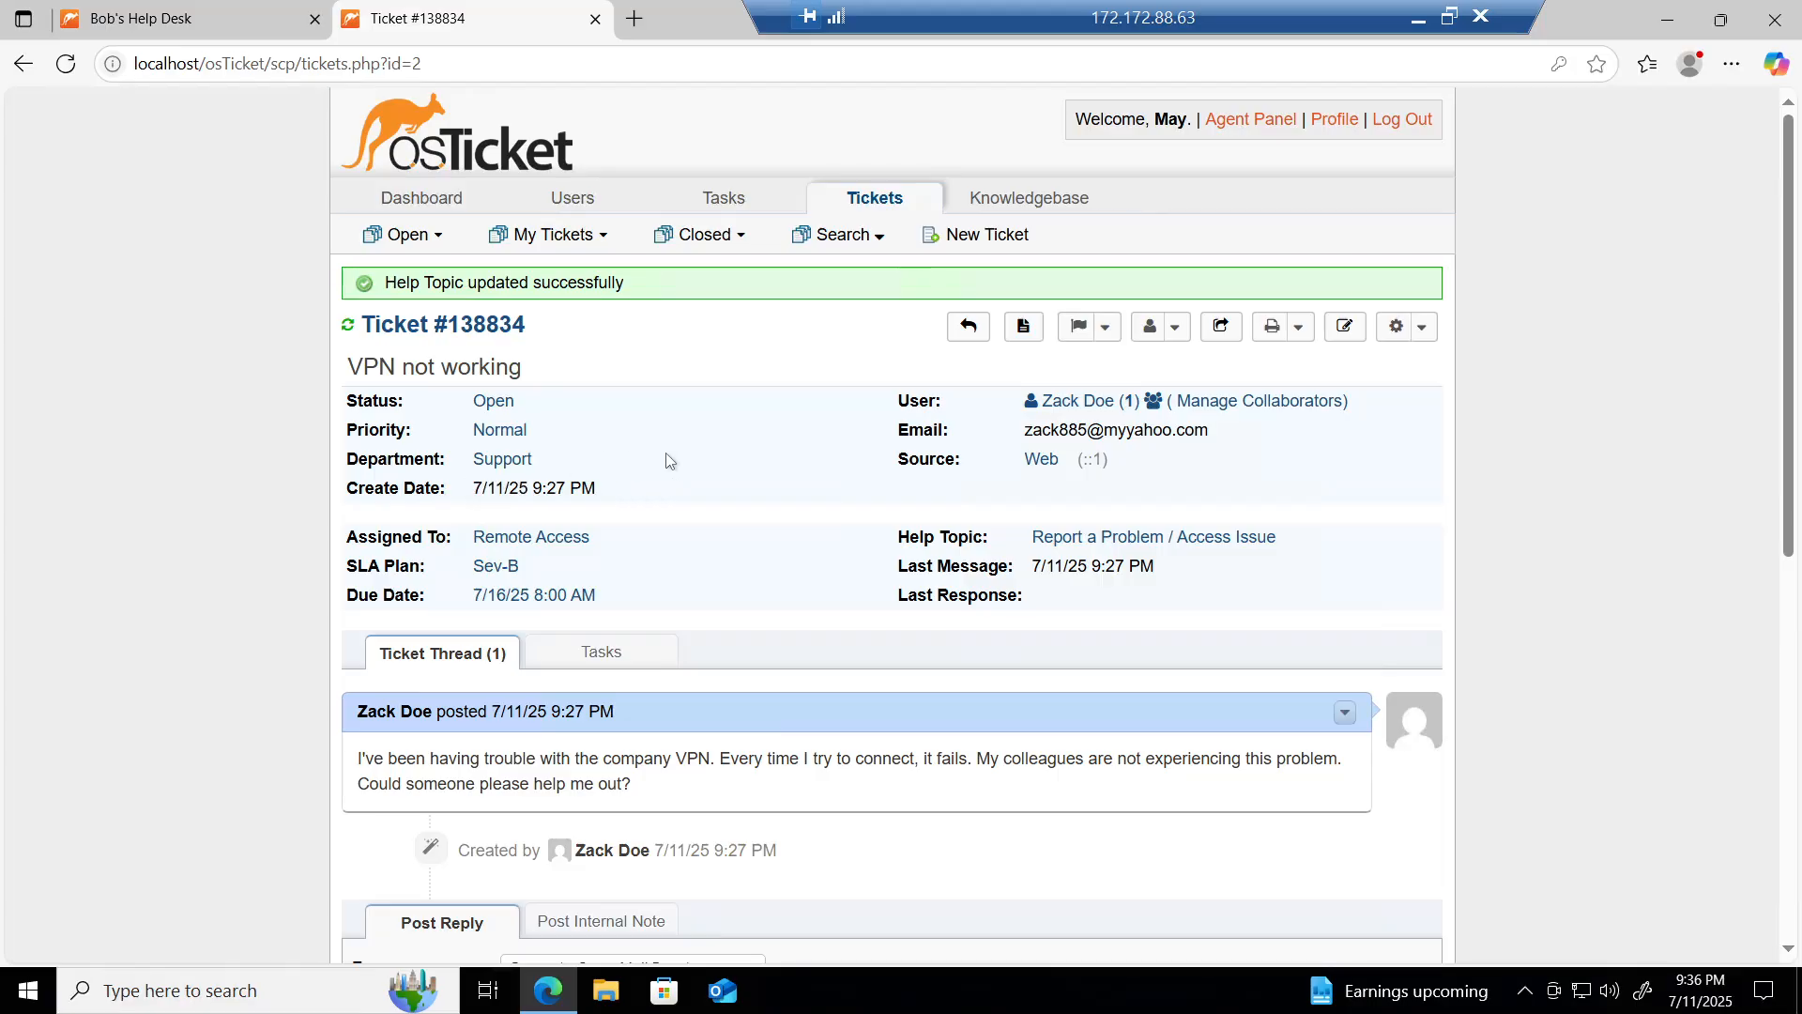
Step: Log out, sign in with the other agent's credentials, and decline saving the password
click(1404, 126)
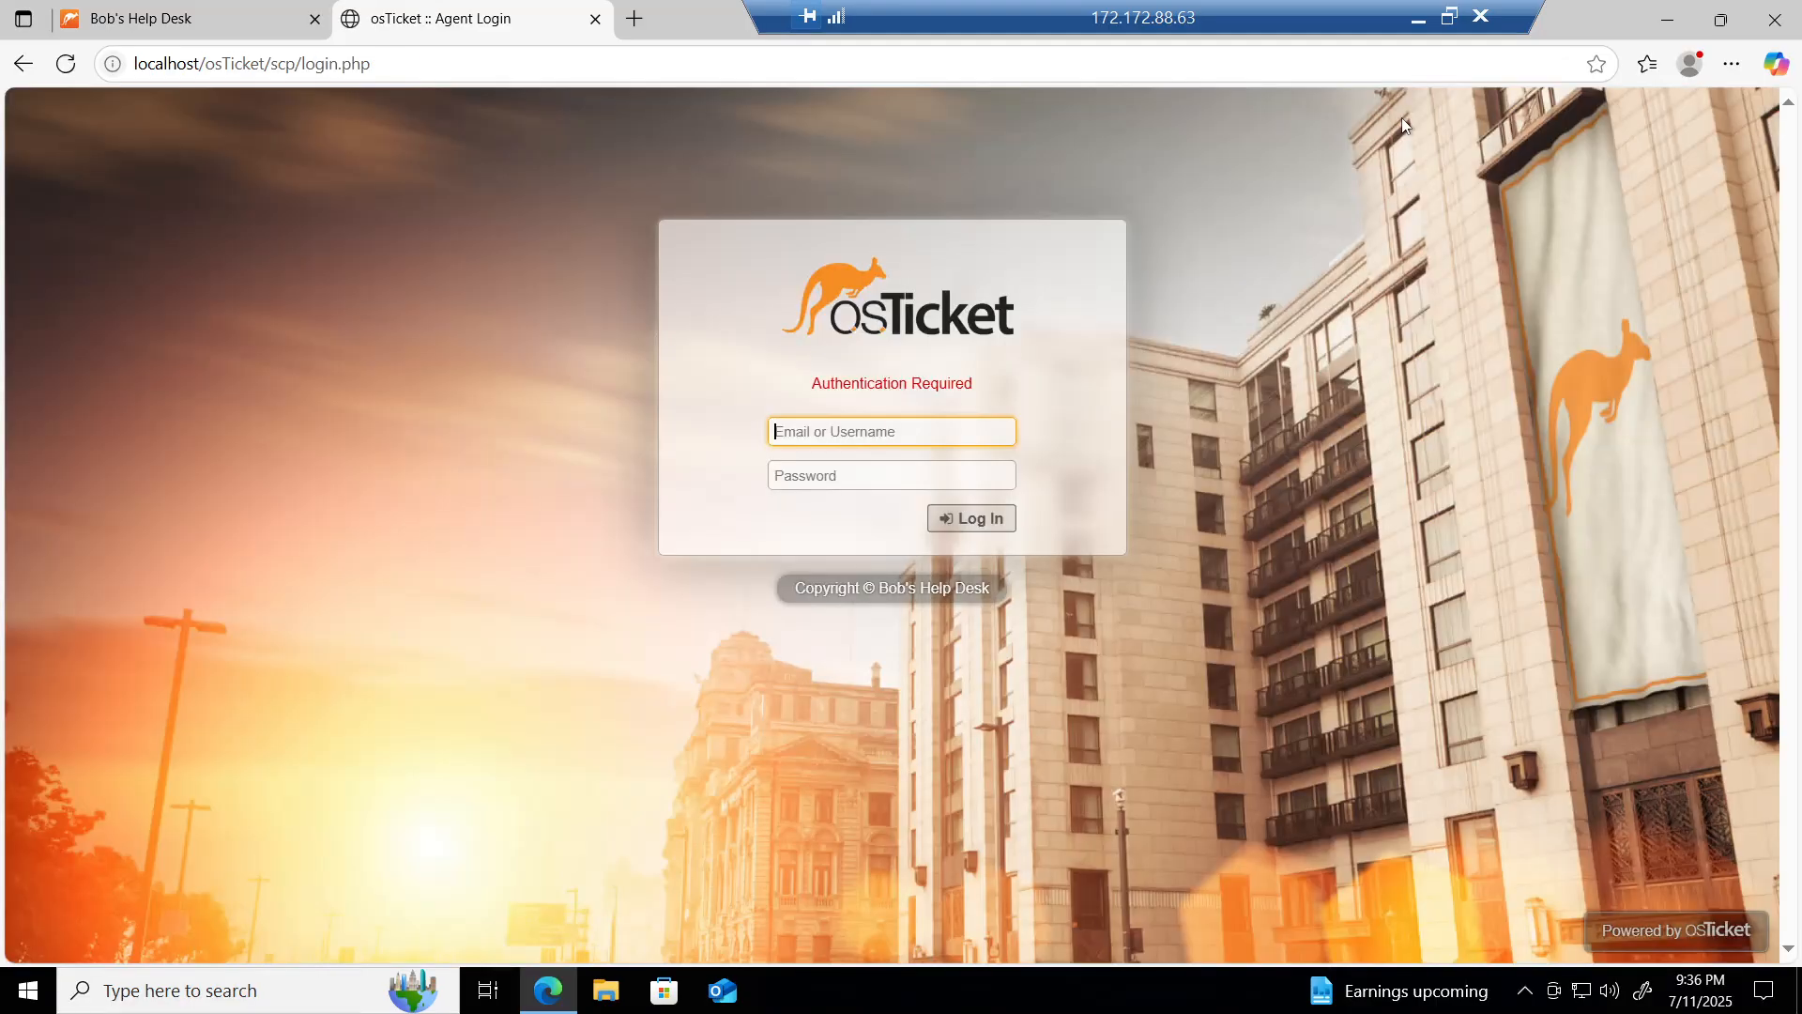
text(mark)
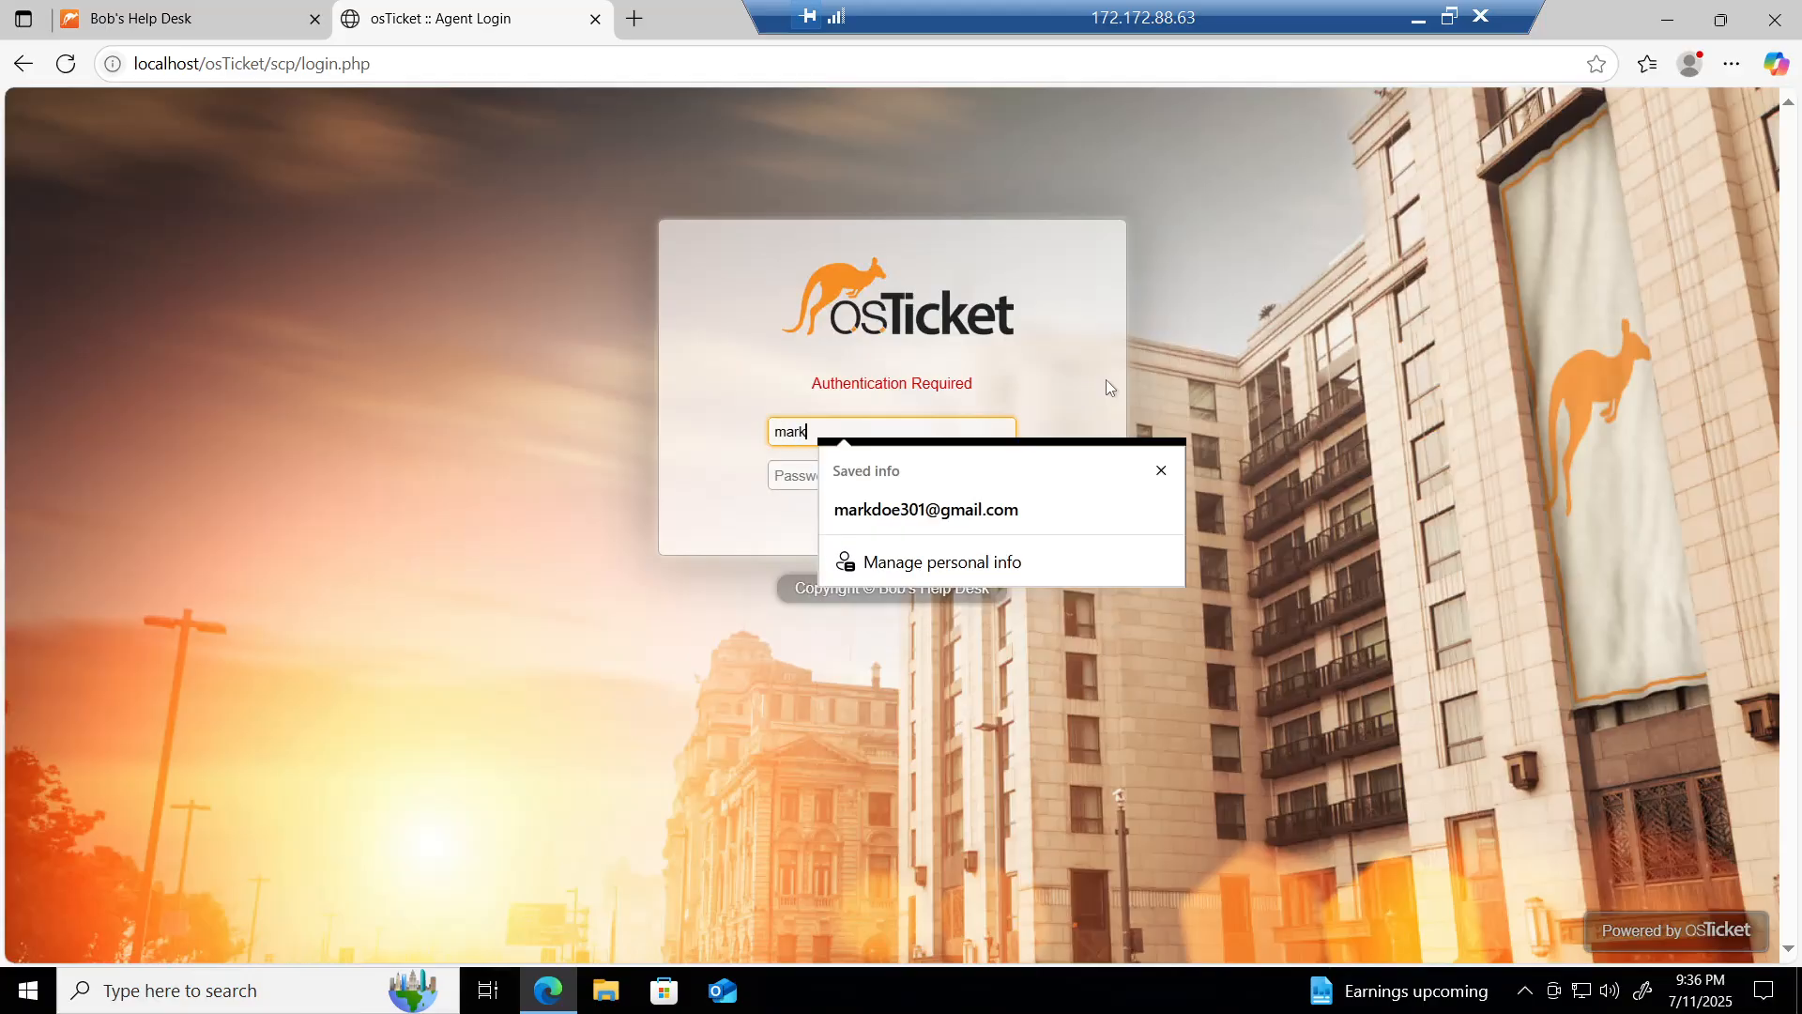
click(697, 451)
key(Tab)
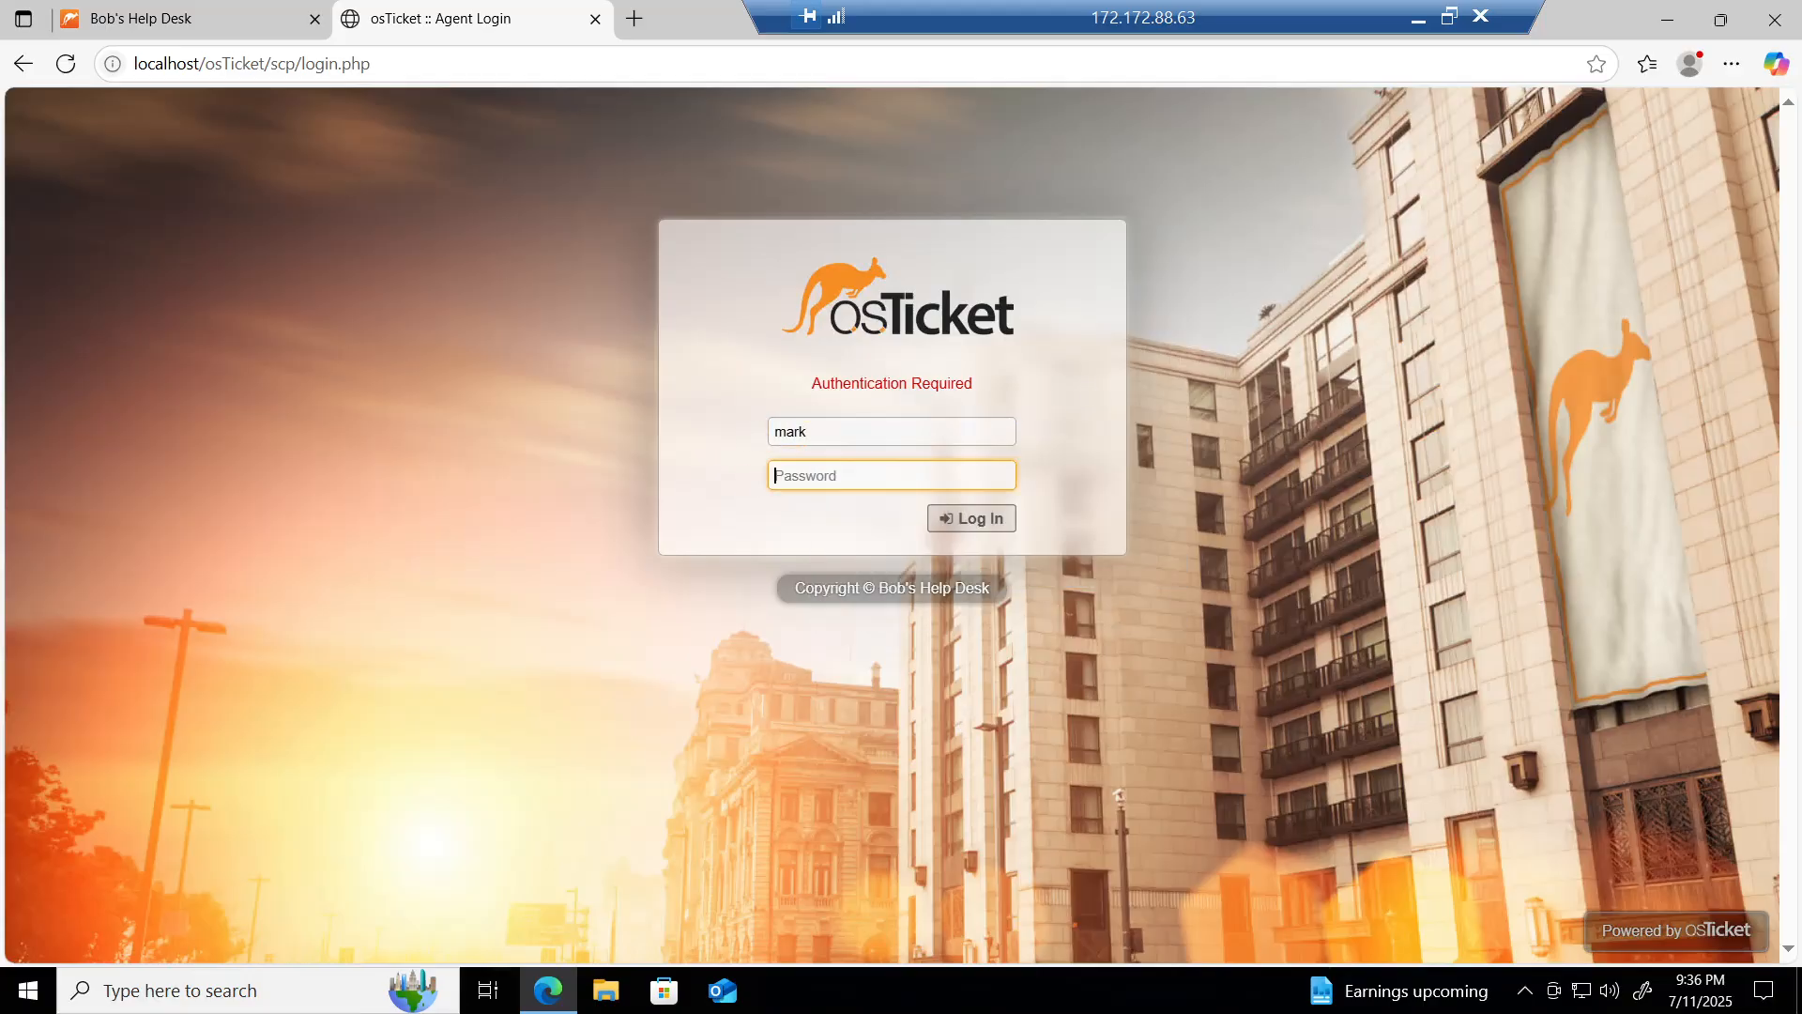
text(••••••••)
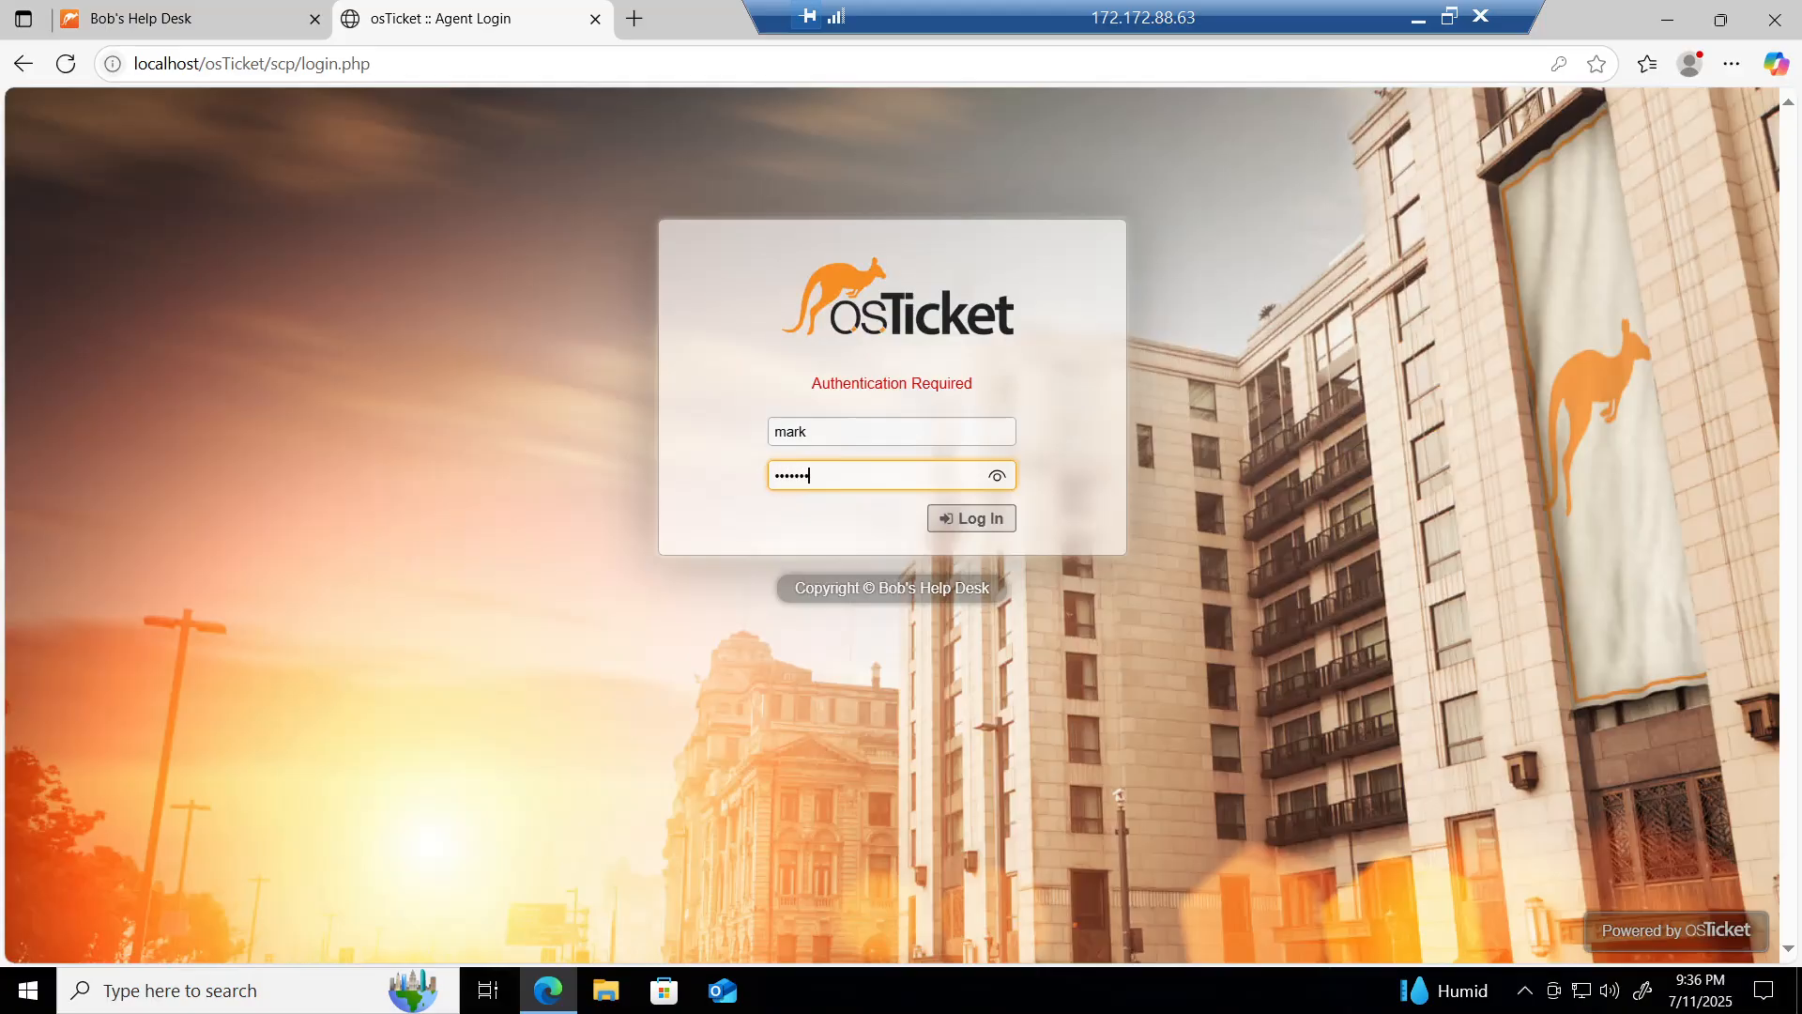
text(•)
click(967, 518)
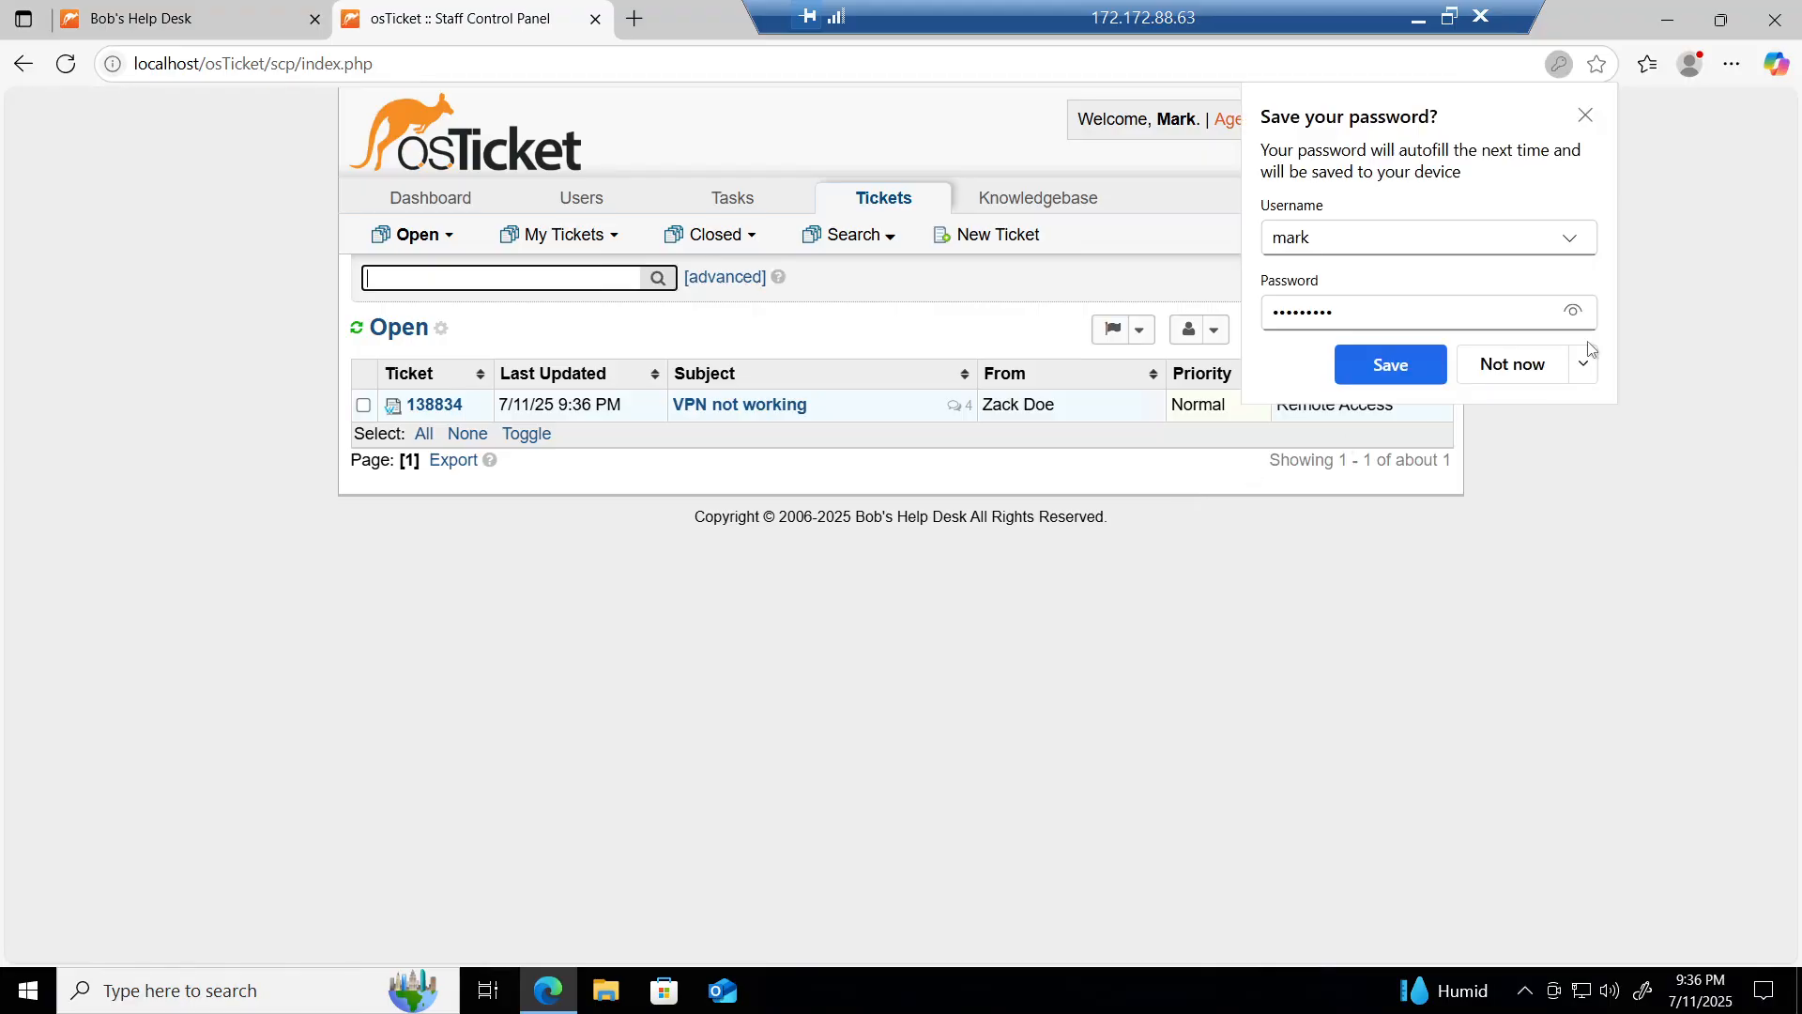
click(1585, 115)
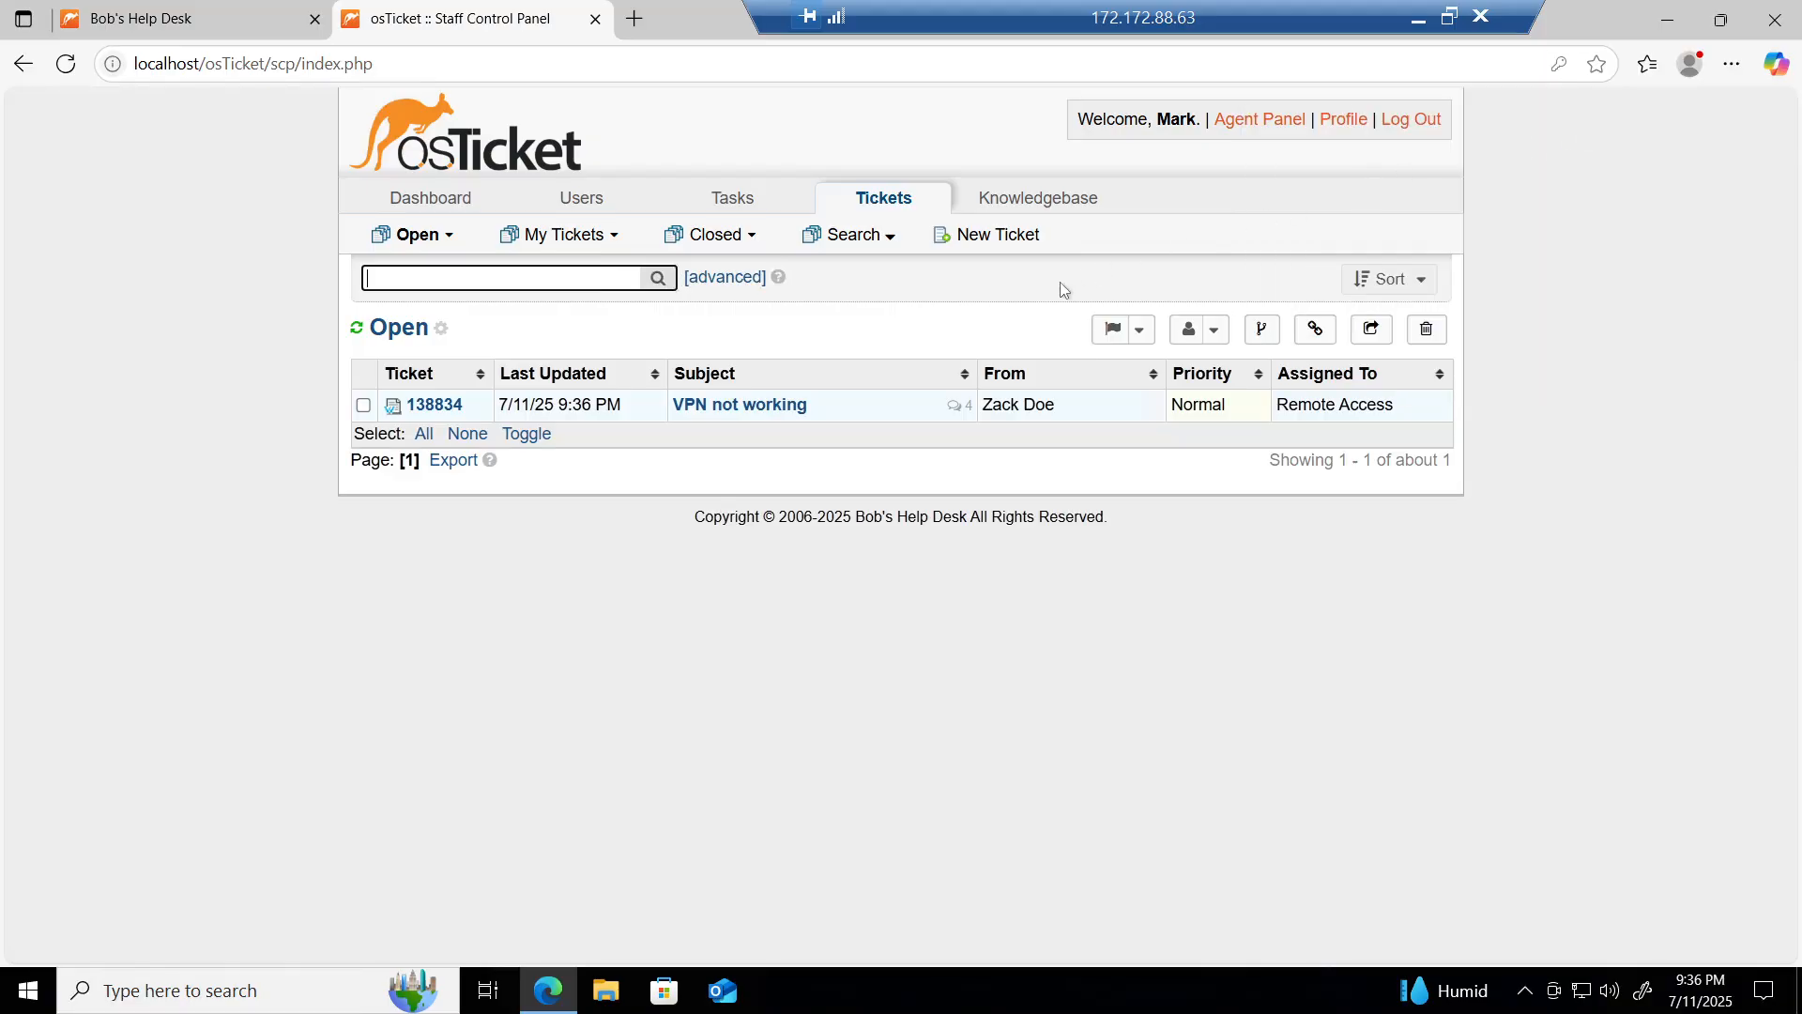
click(765, 406)
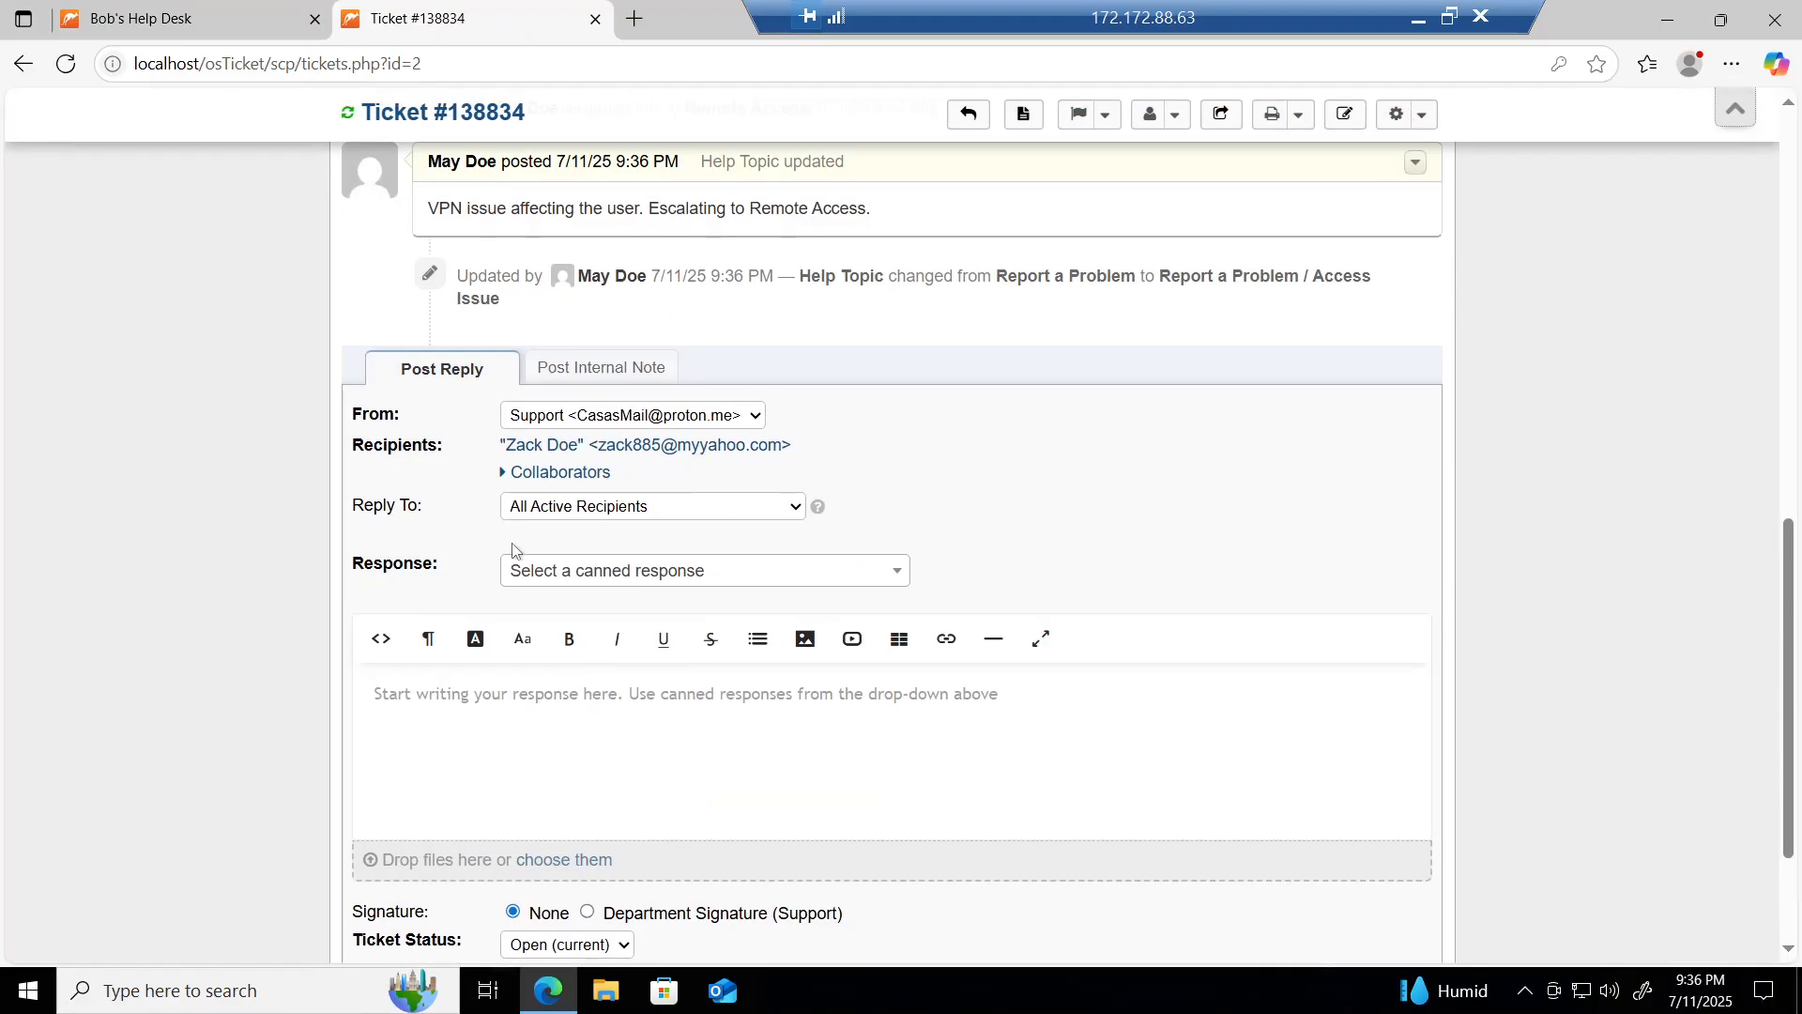
scroll(355, 364, up, 3)
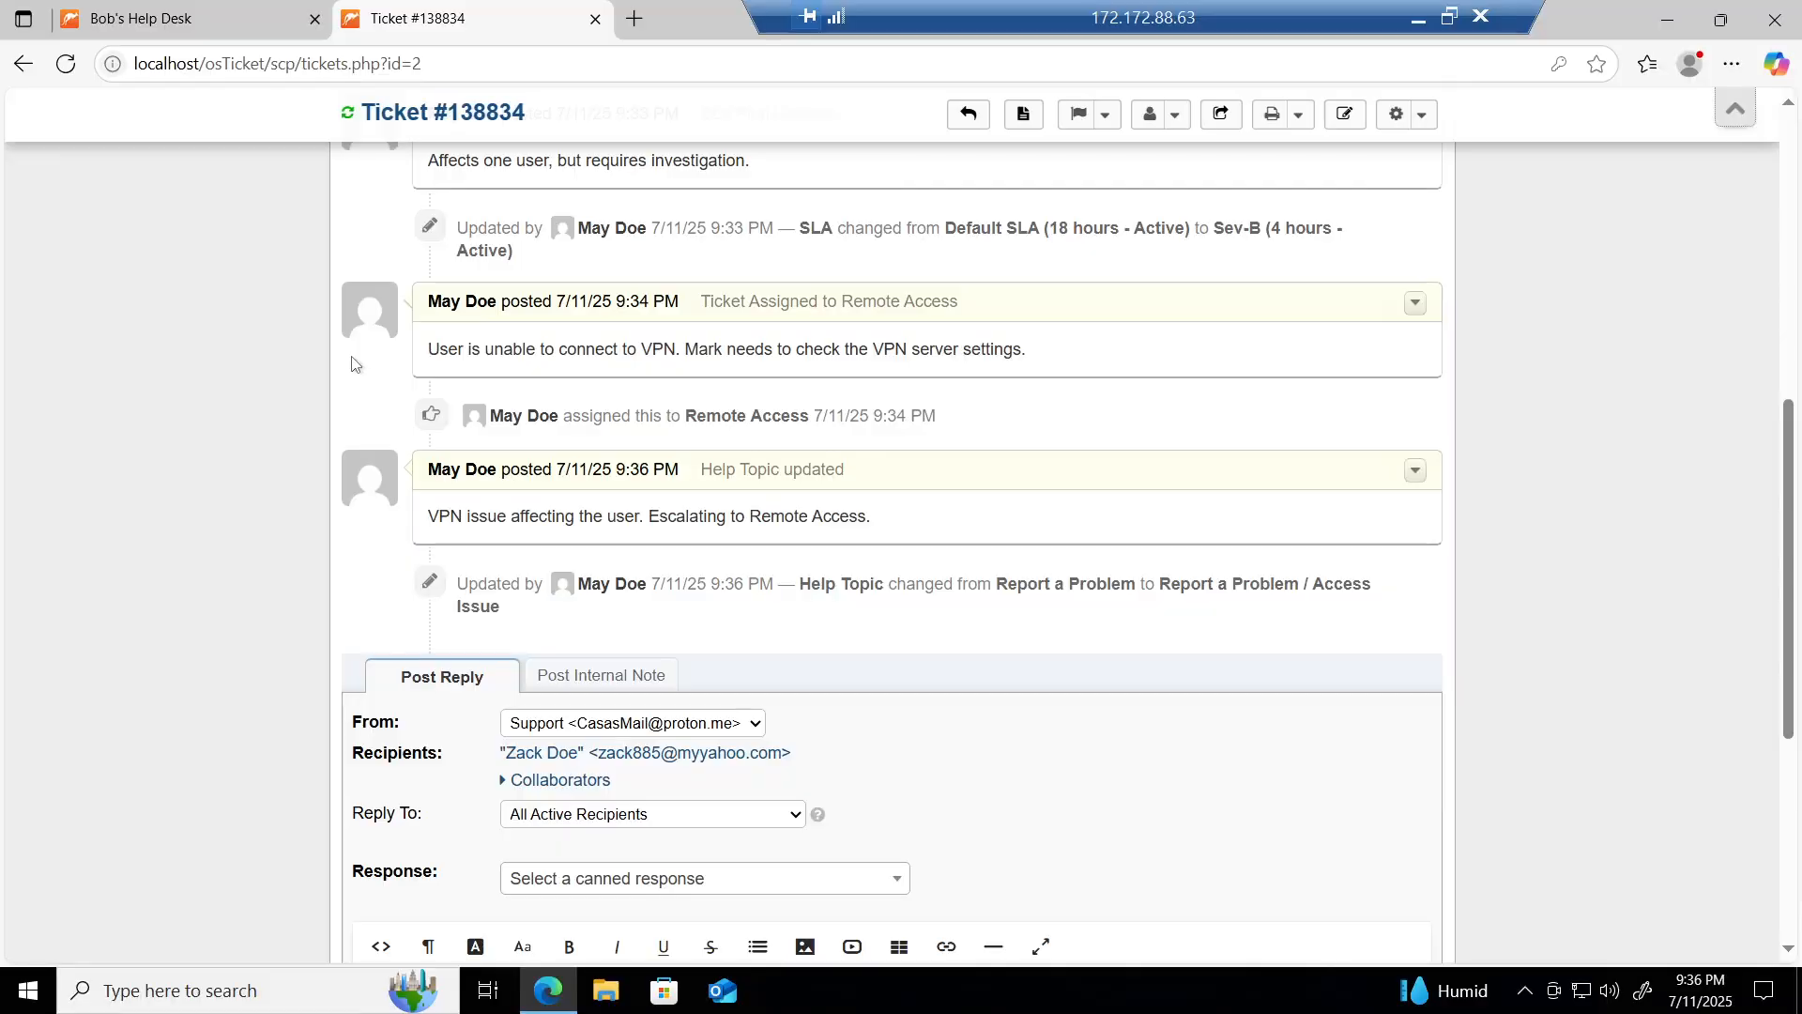
scroll(352, 365, up, 4)
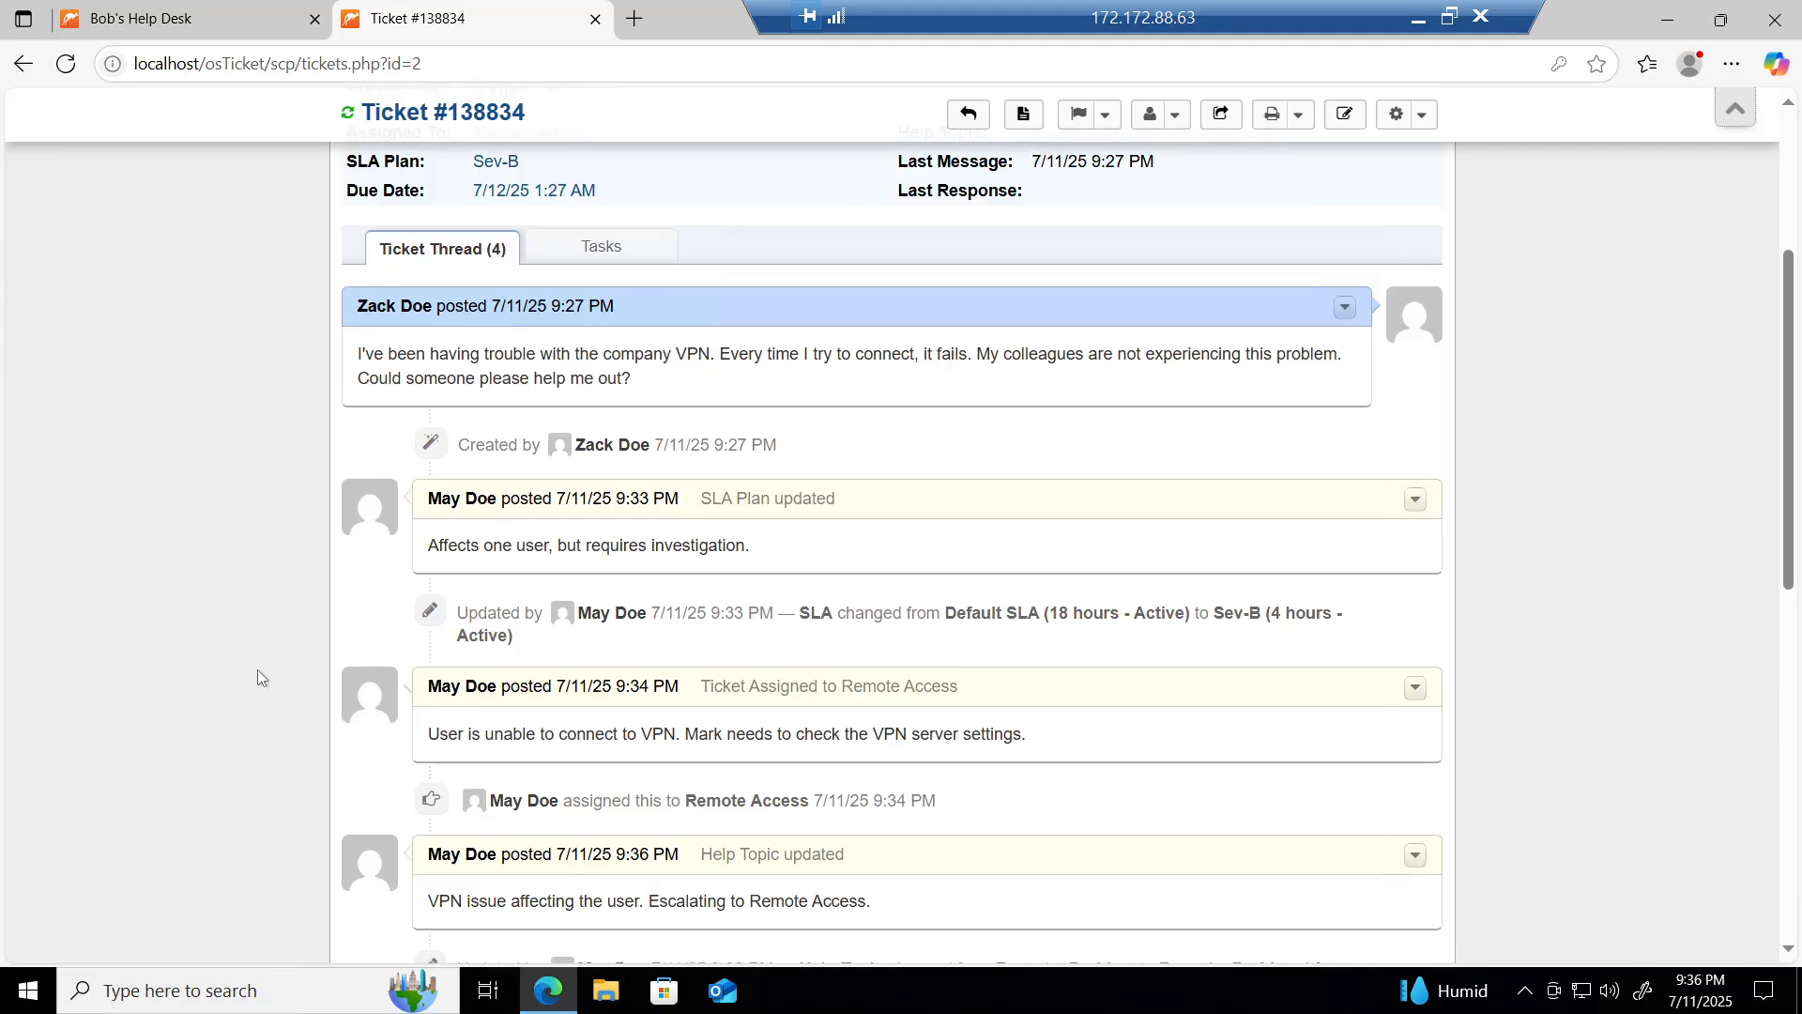
scroll(259, 672, down, 4)
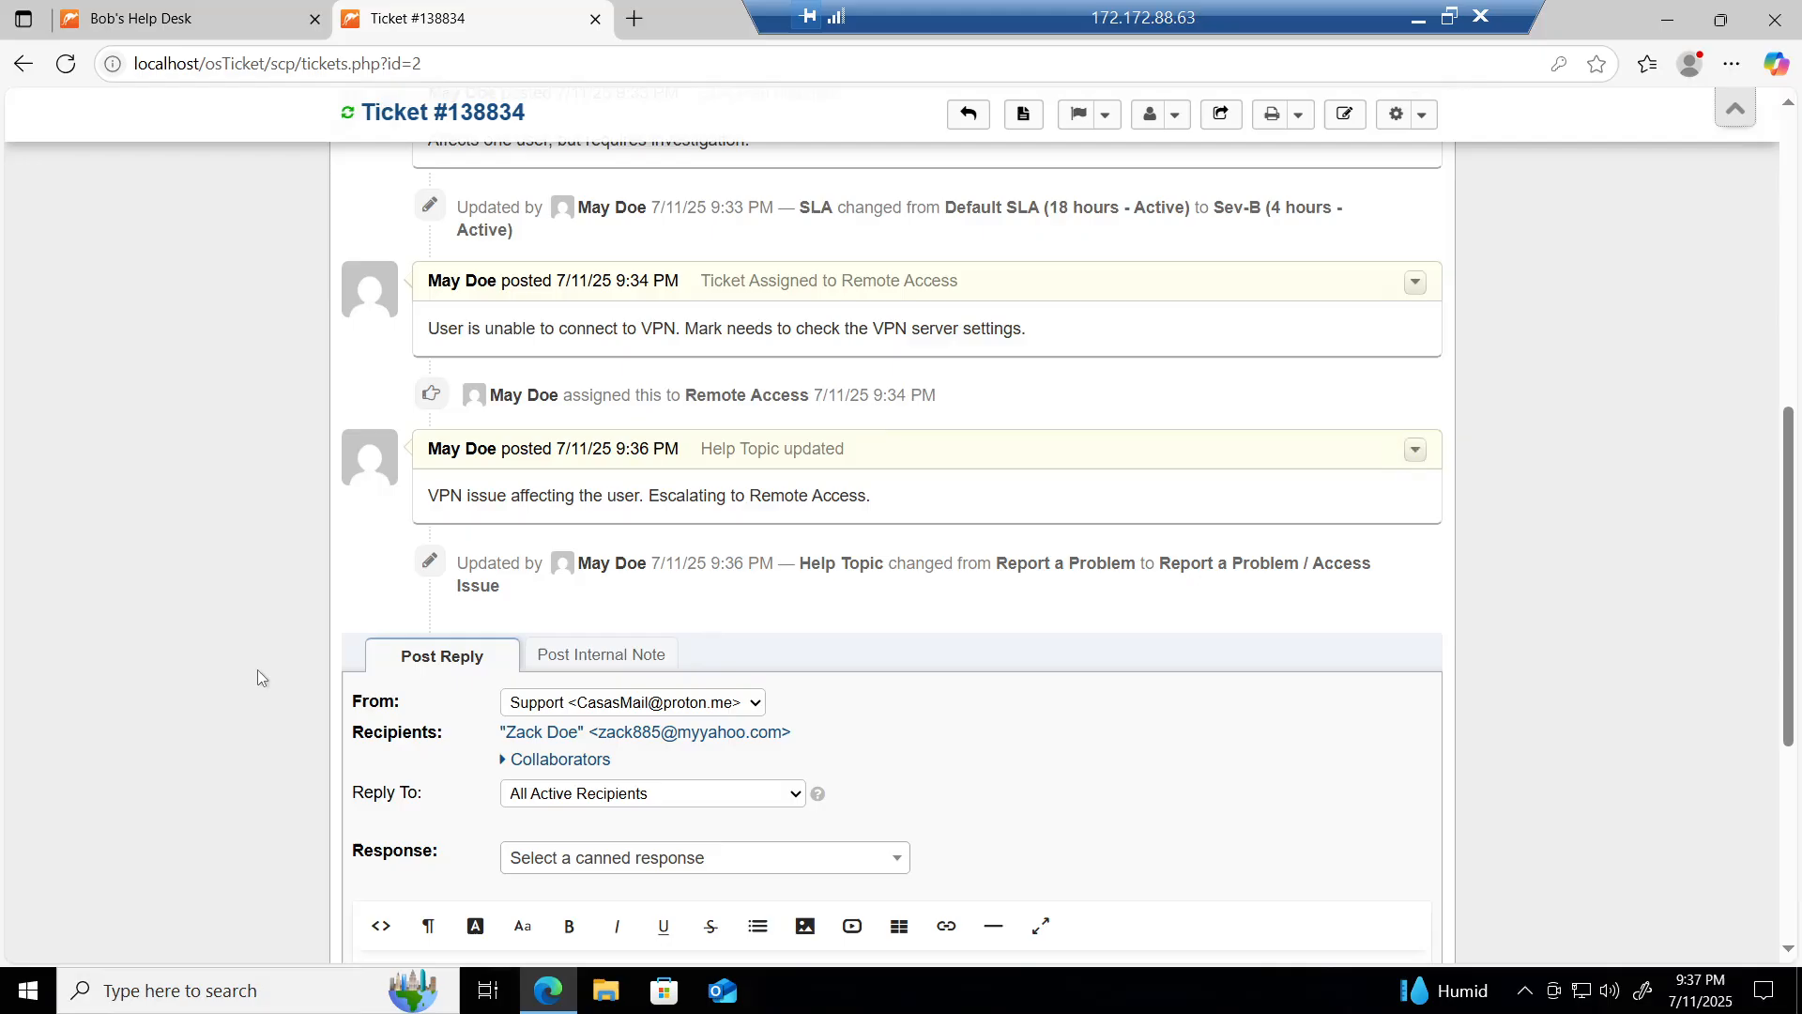
scroll(257, 669, up, 2)
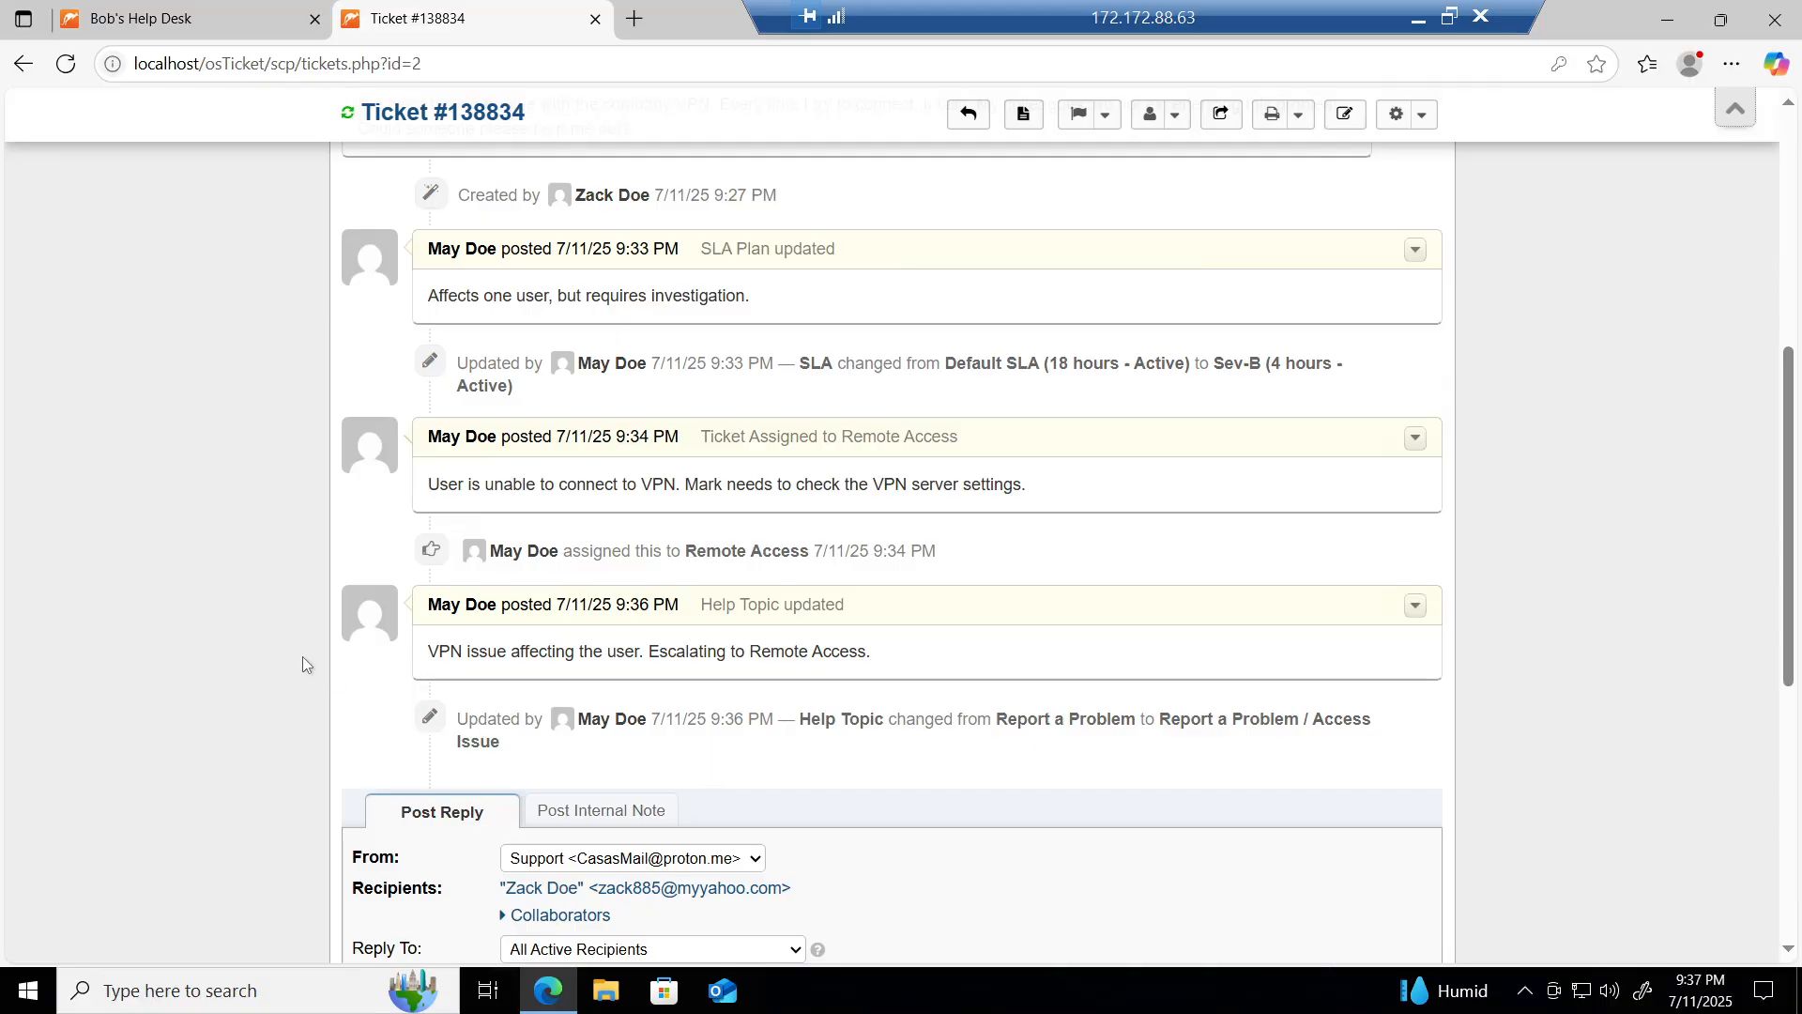
scroll(302, 657, down, 5)
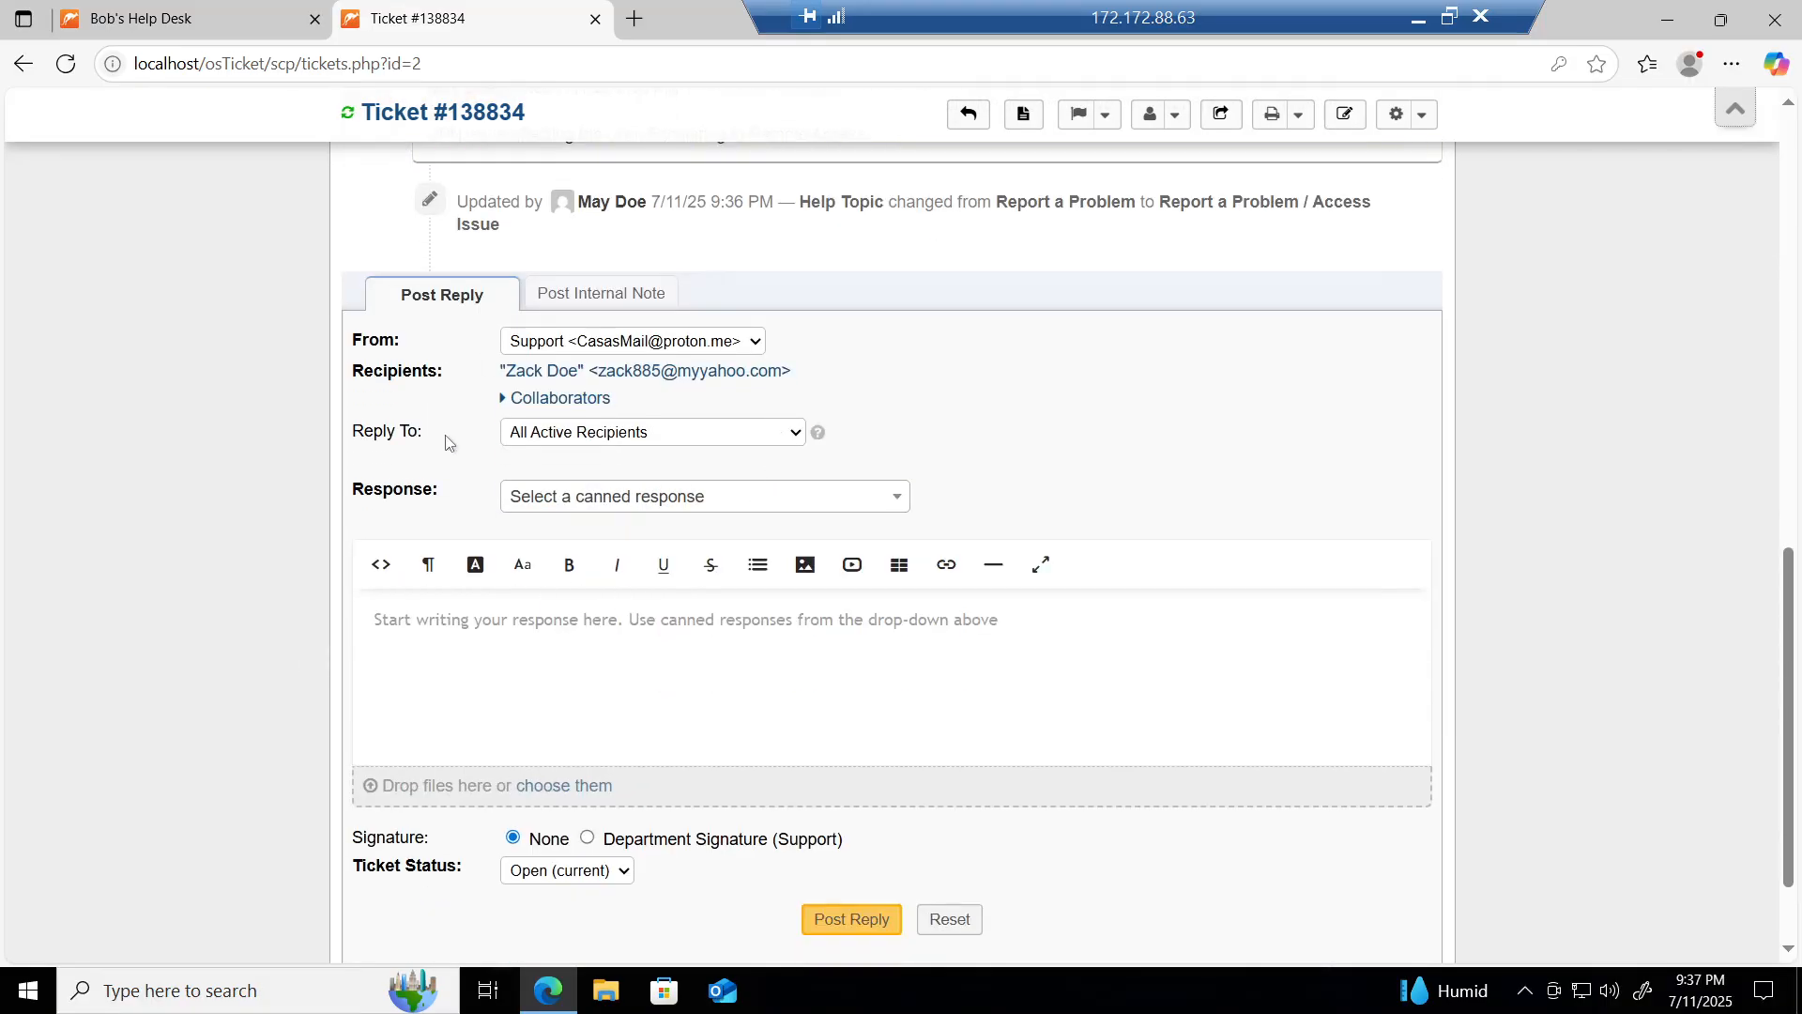
Step: Post a reply: VPN firewall misconfiguration found, rules corrected, VPN service restarted, please try again
click(376, 620)
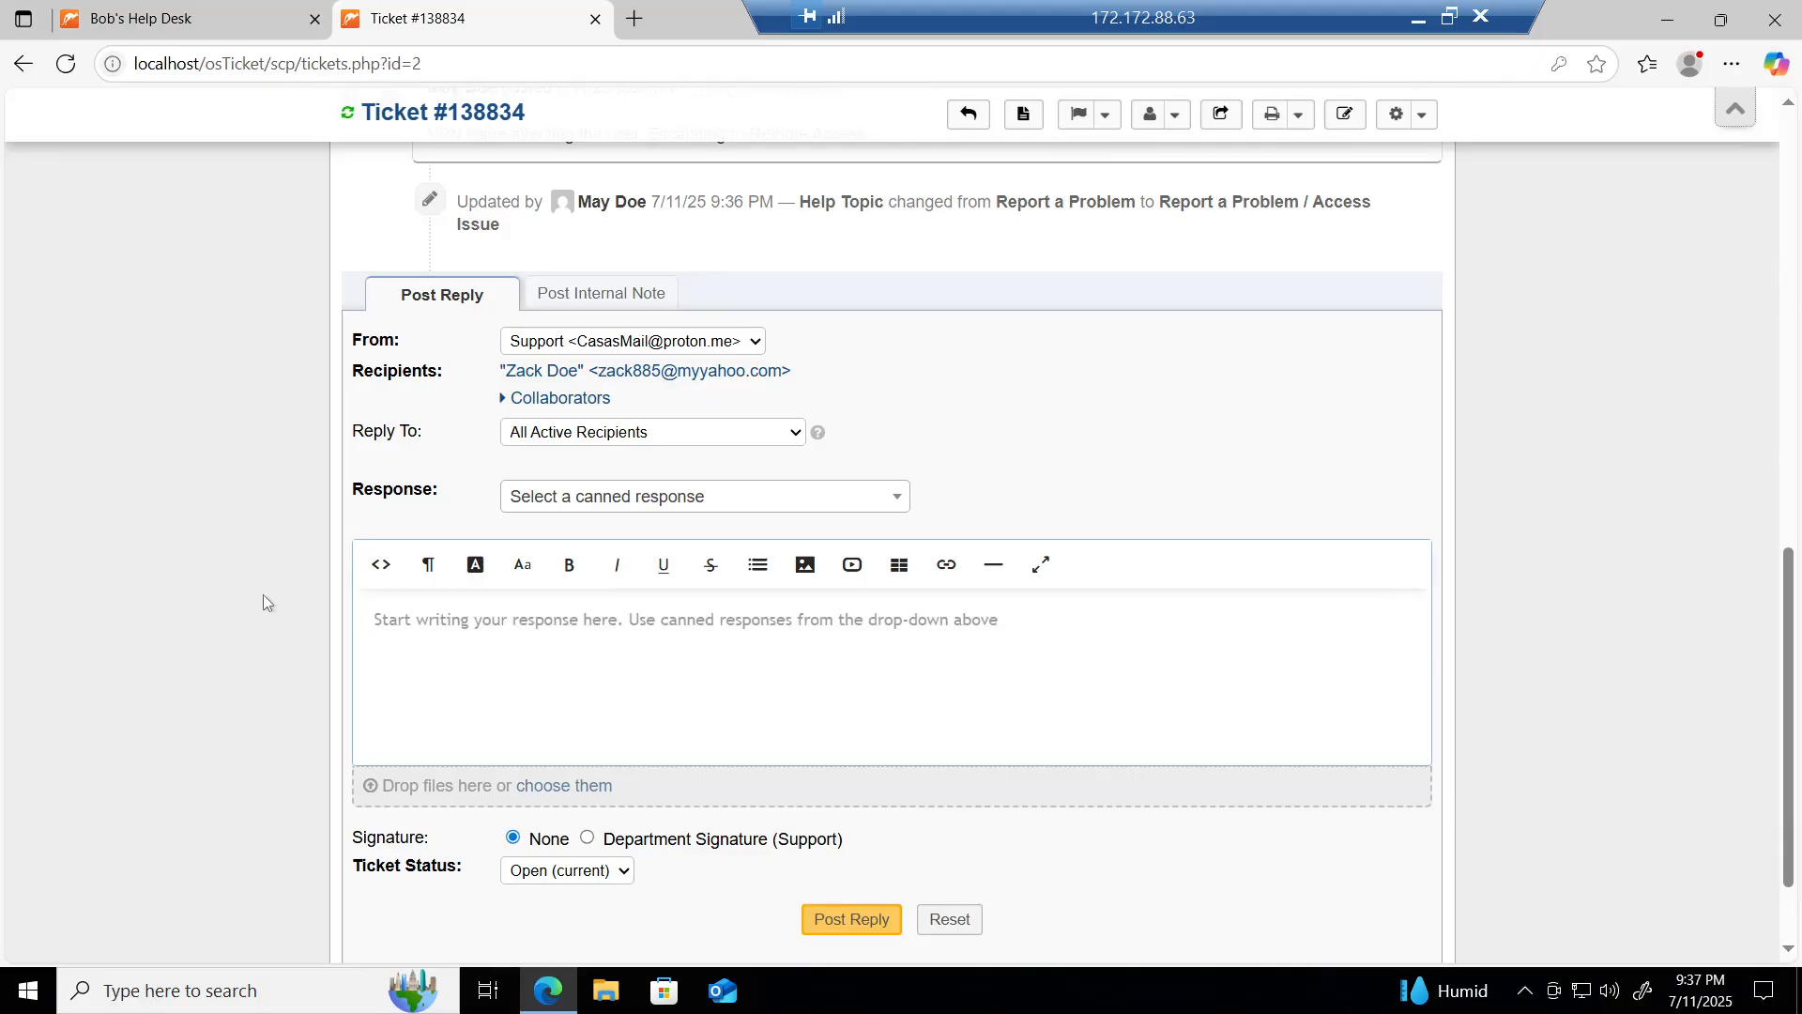
text(I)
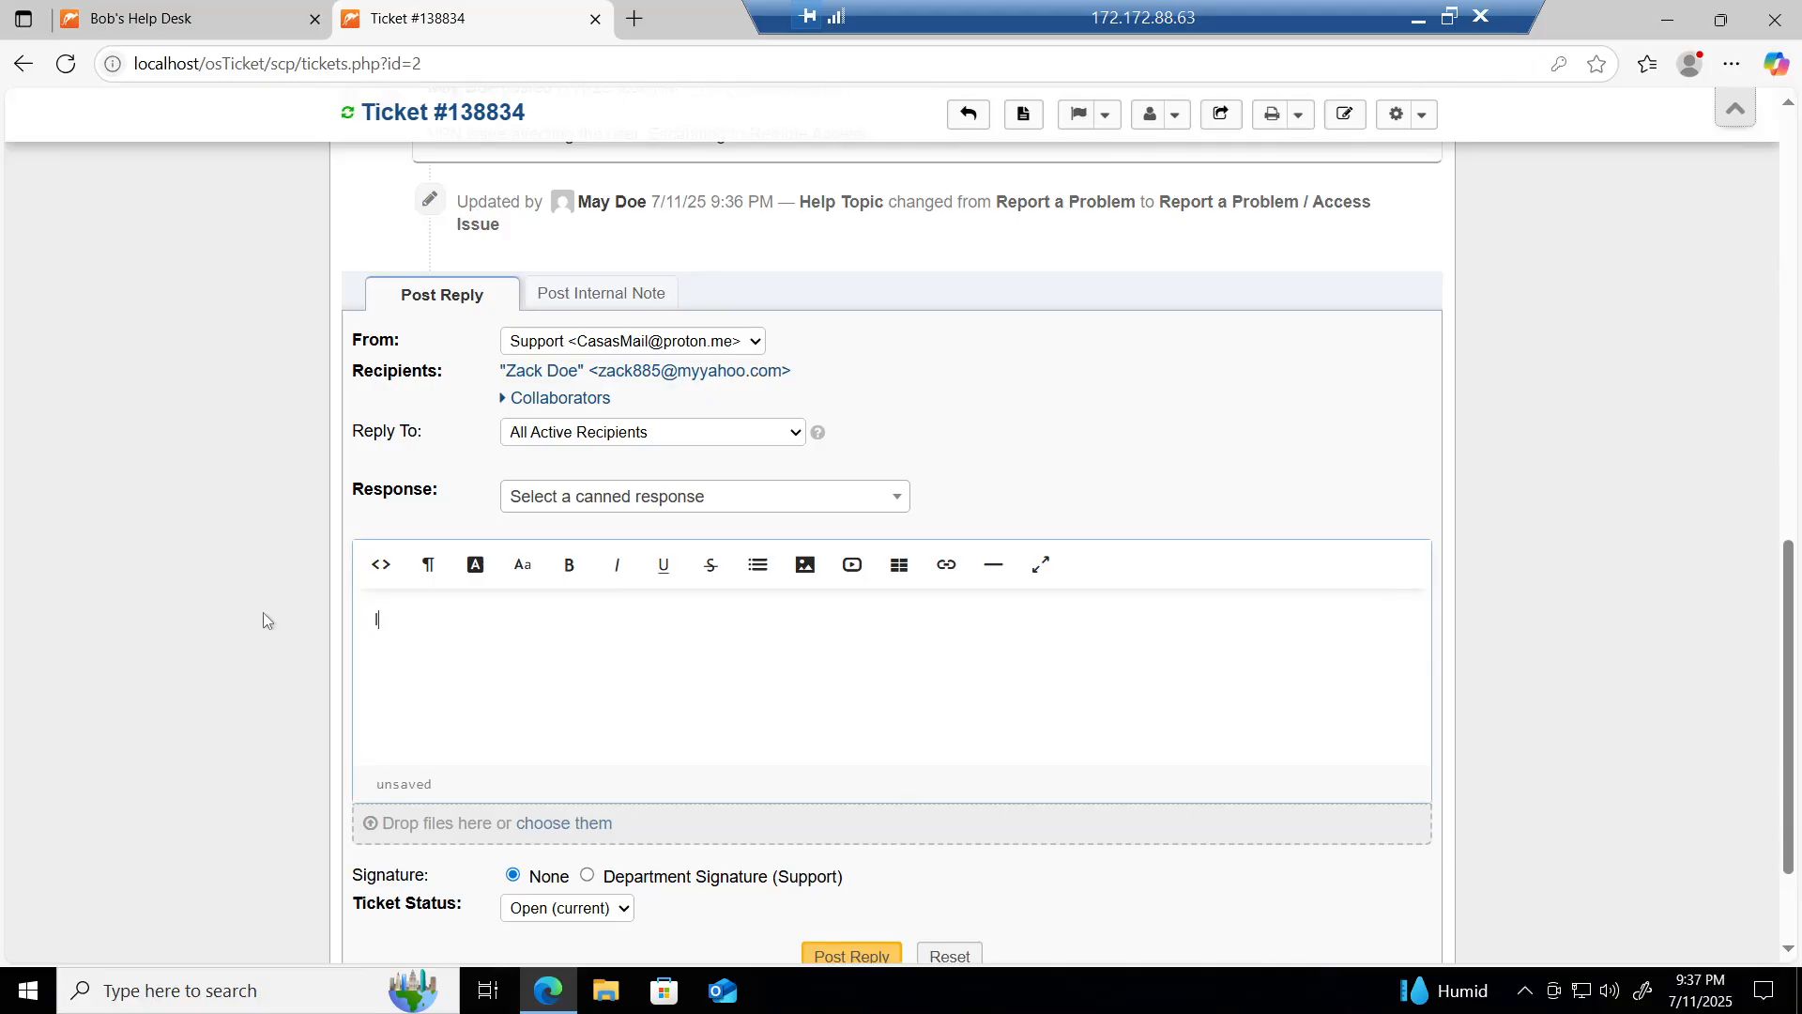
text('ve identit)
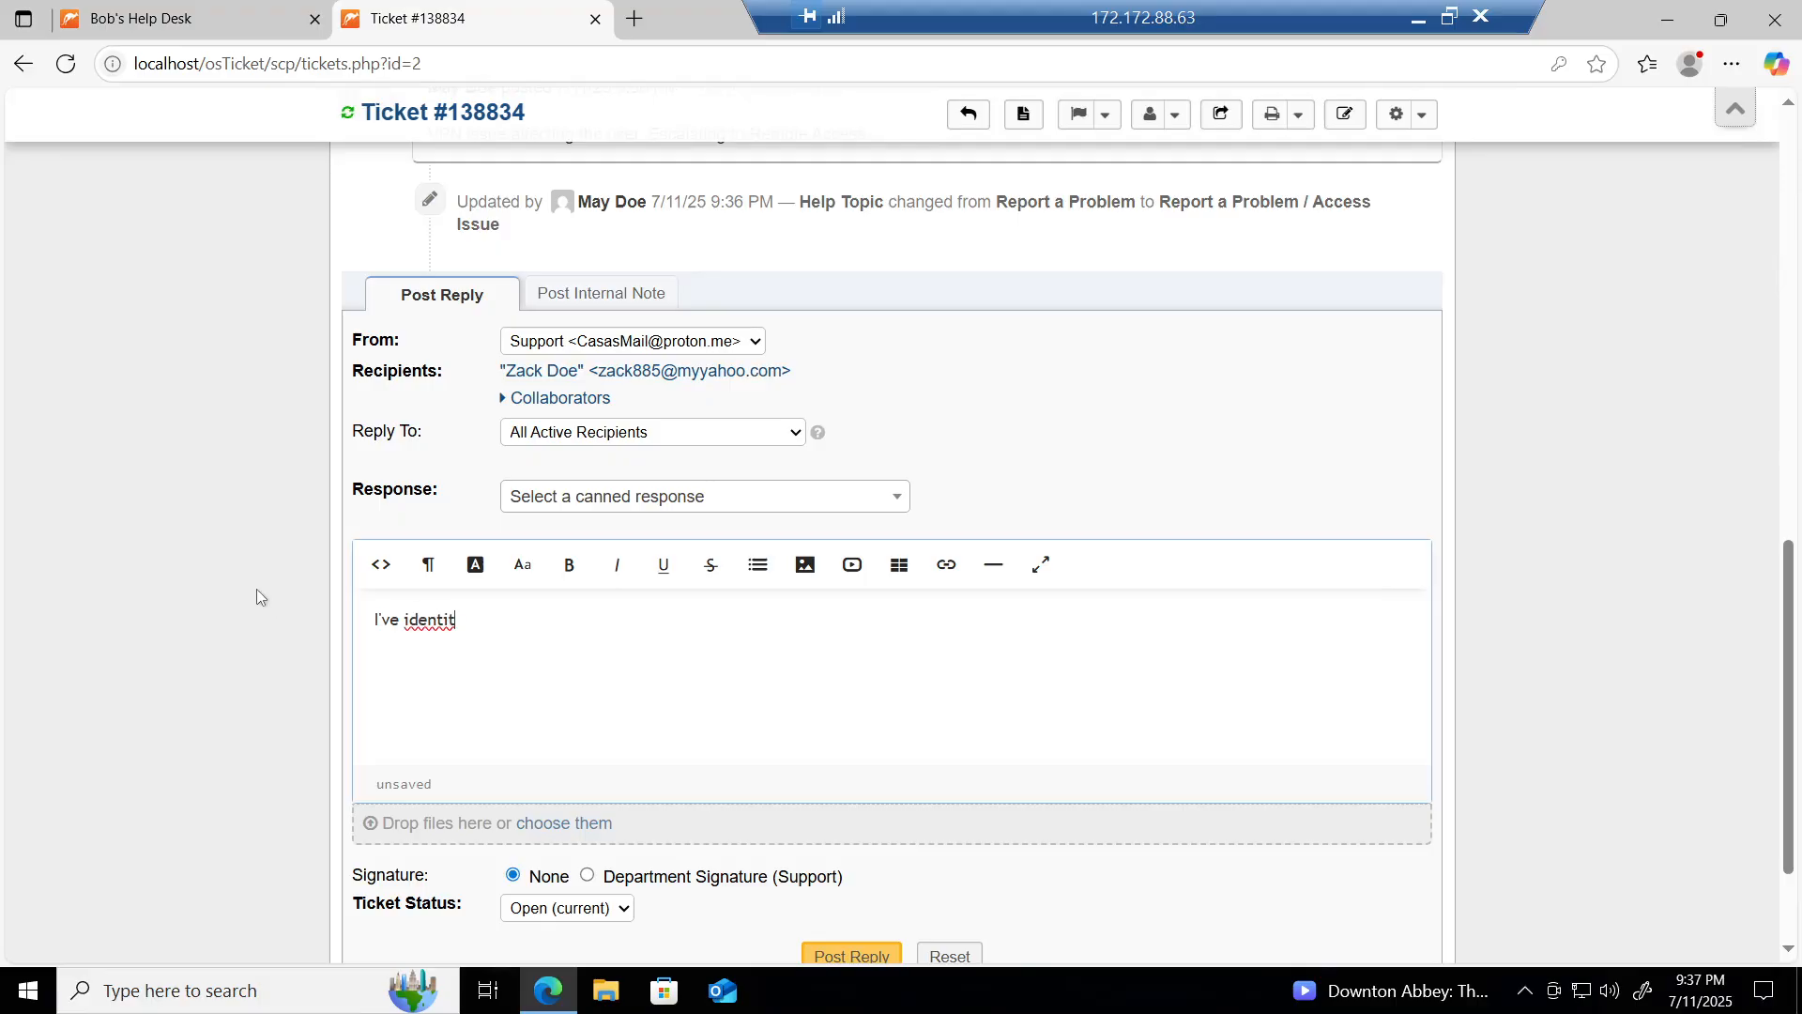
text(ied)
right_click(451, 624)
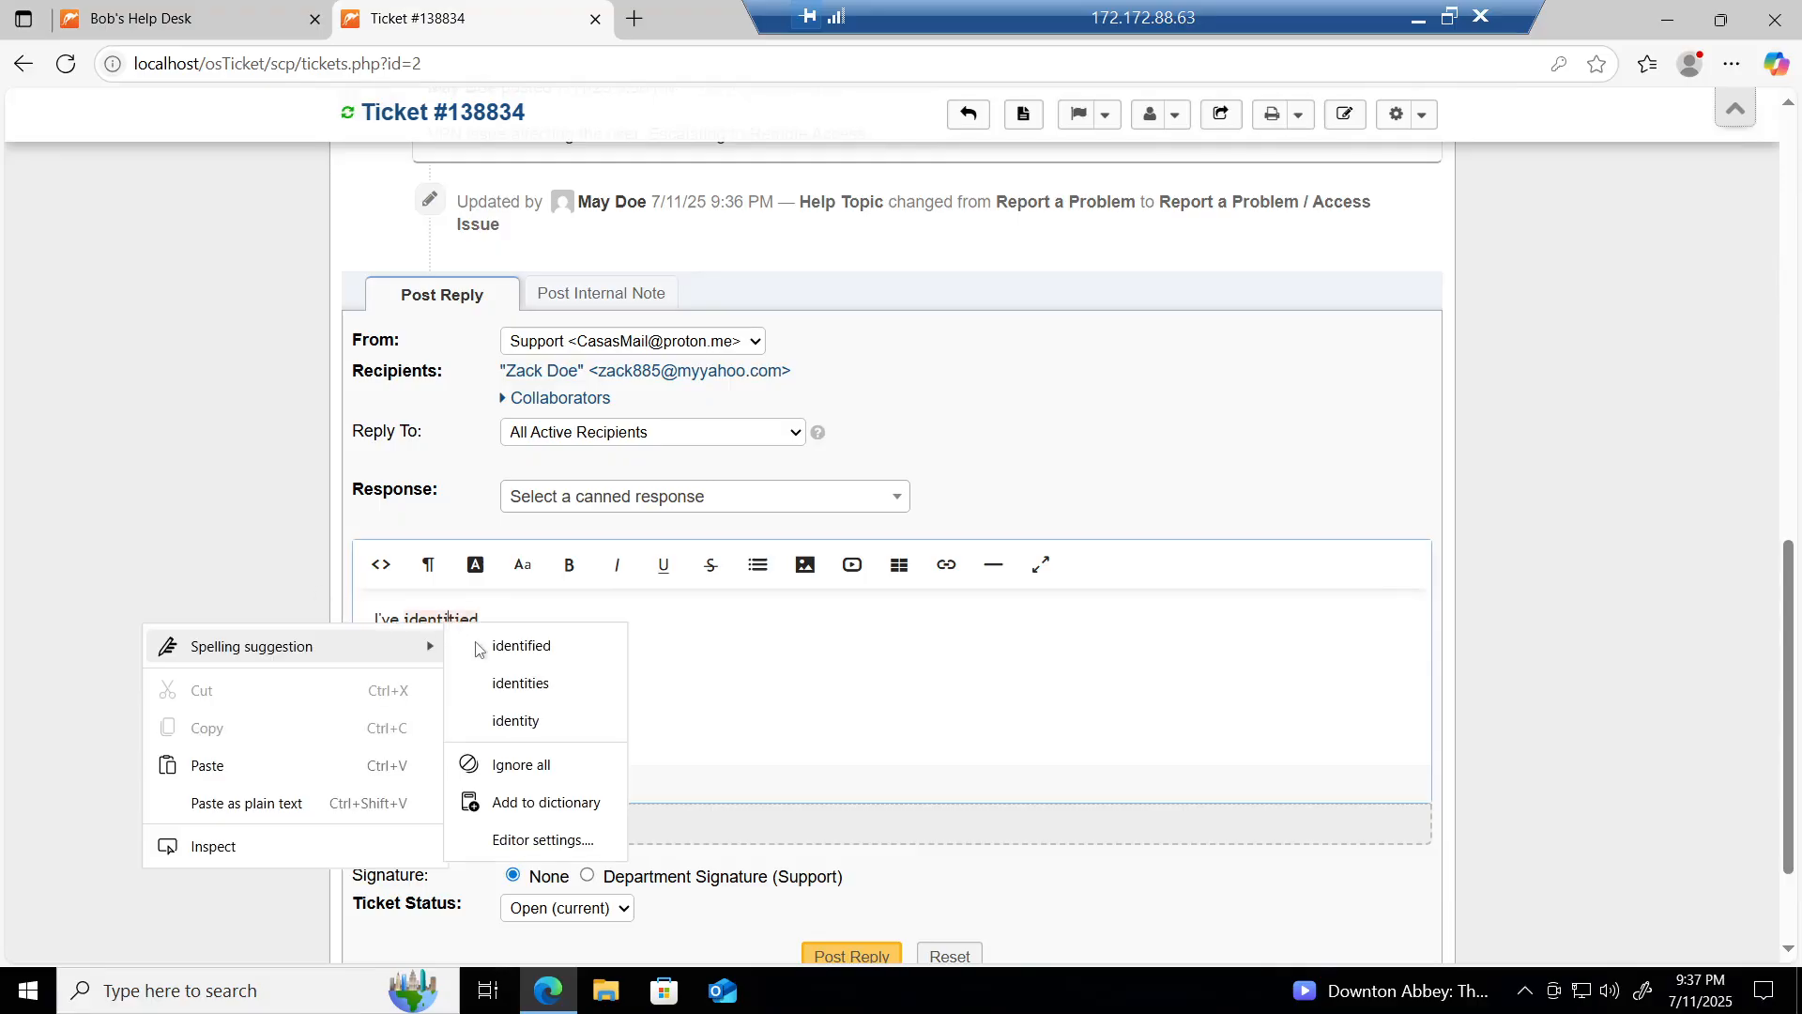
click(484, 648)
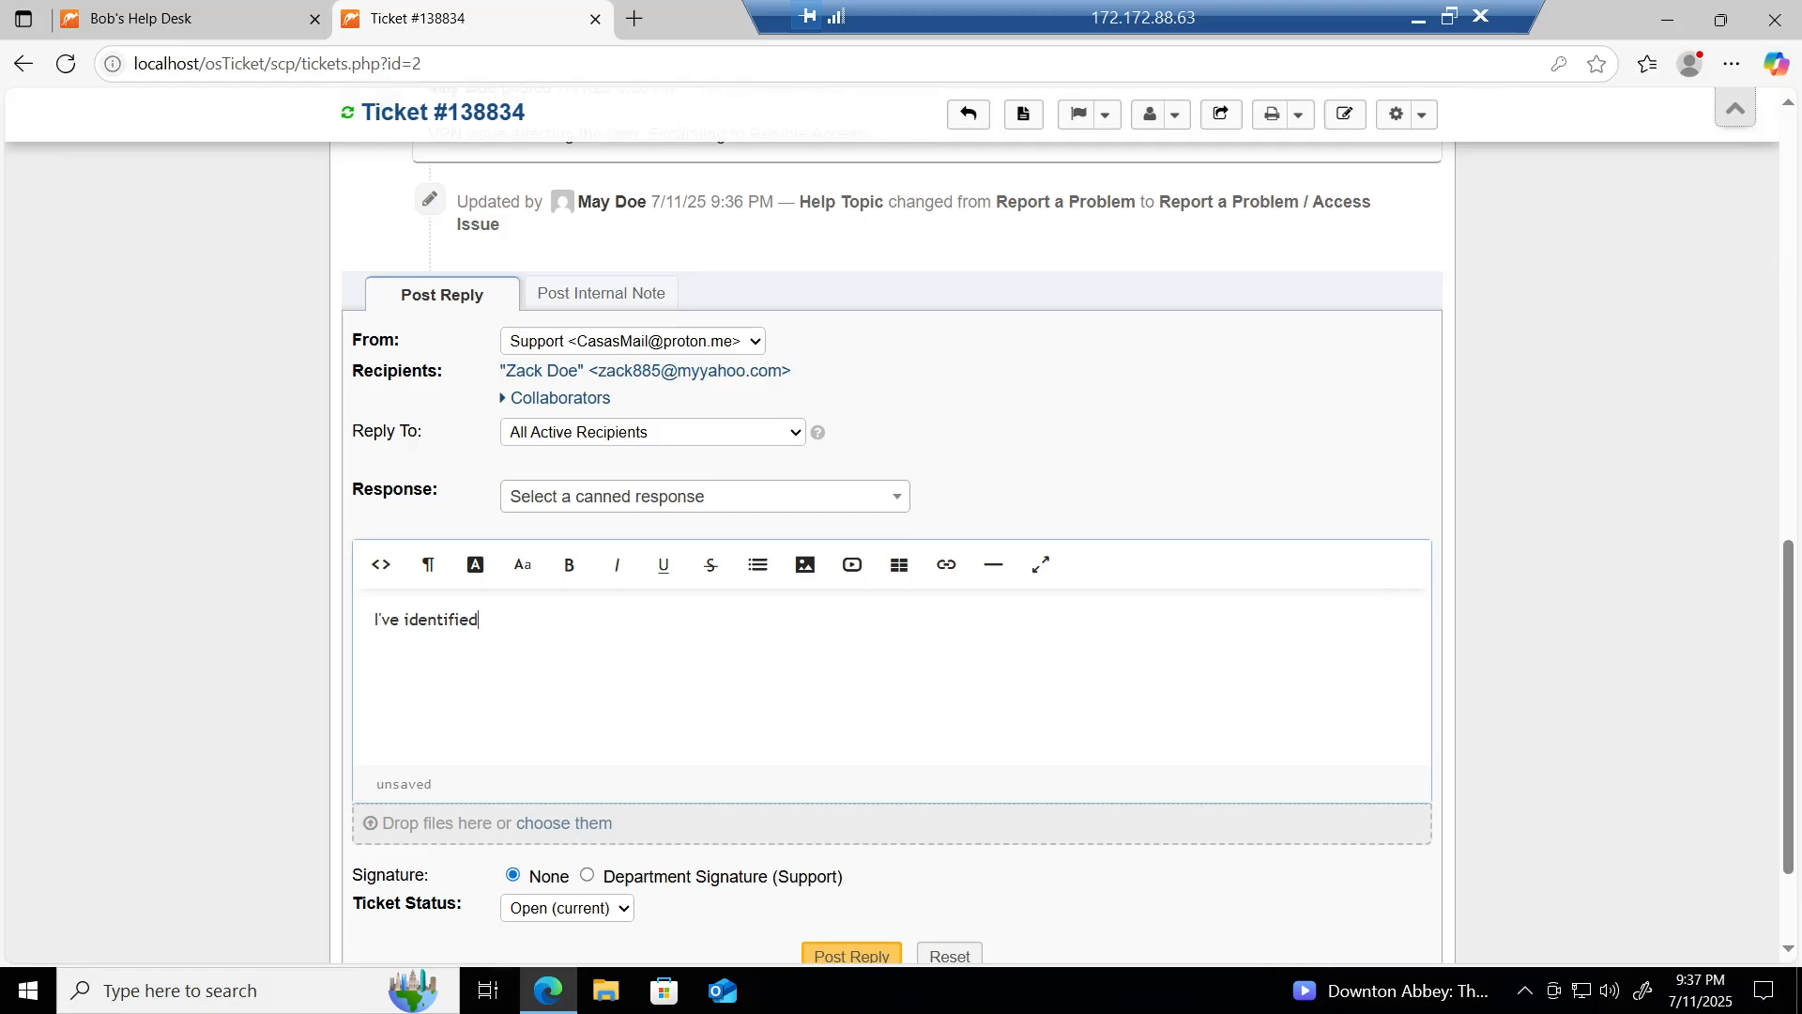
text(the issue to be a misconfiguration )
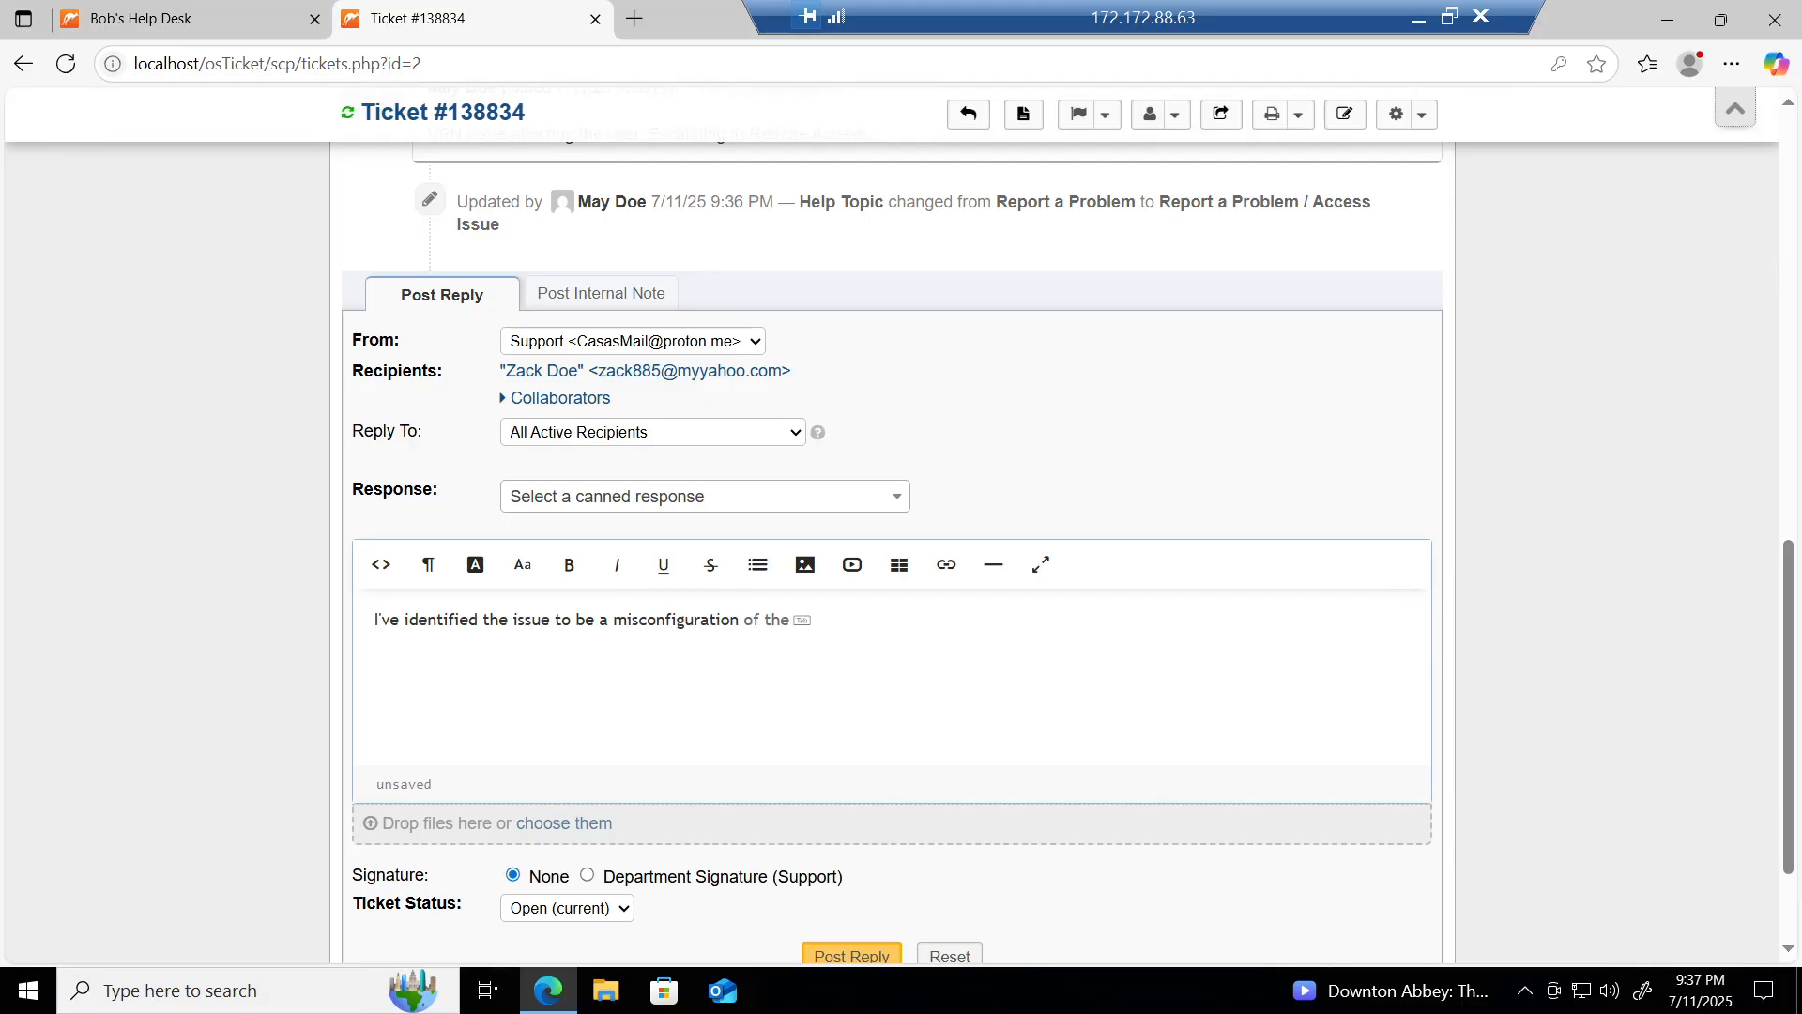
text(of the VPN firewall. I;ve corrected )
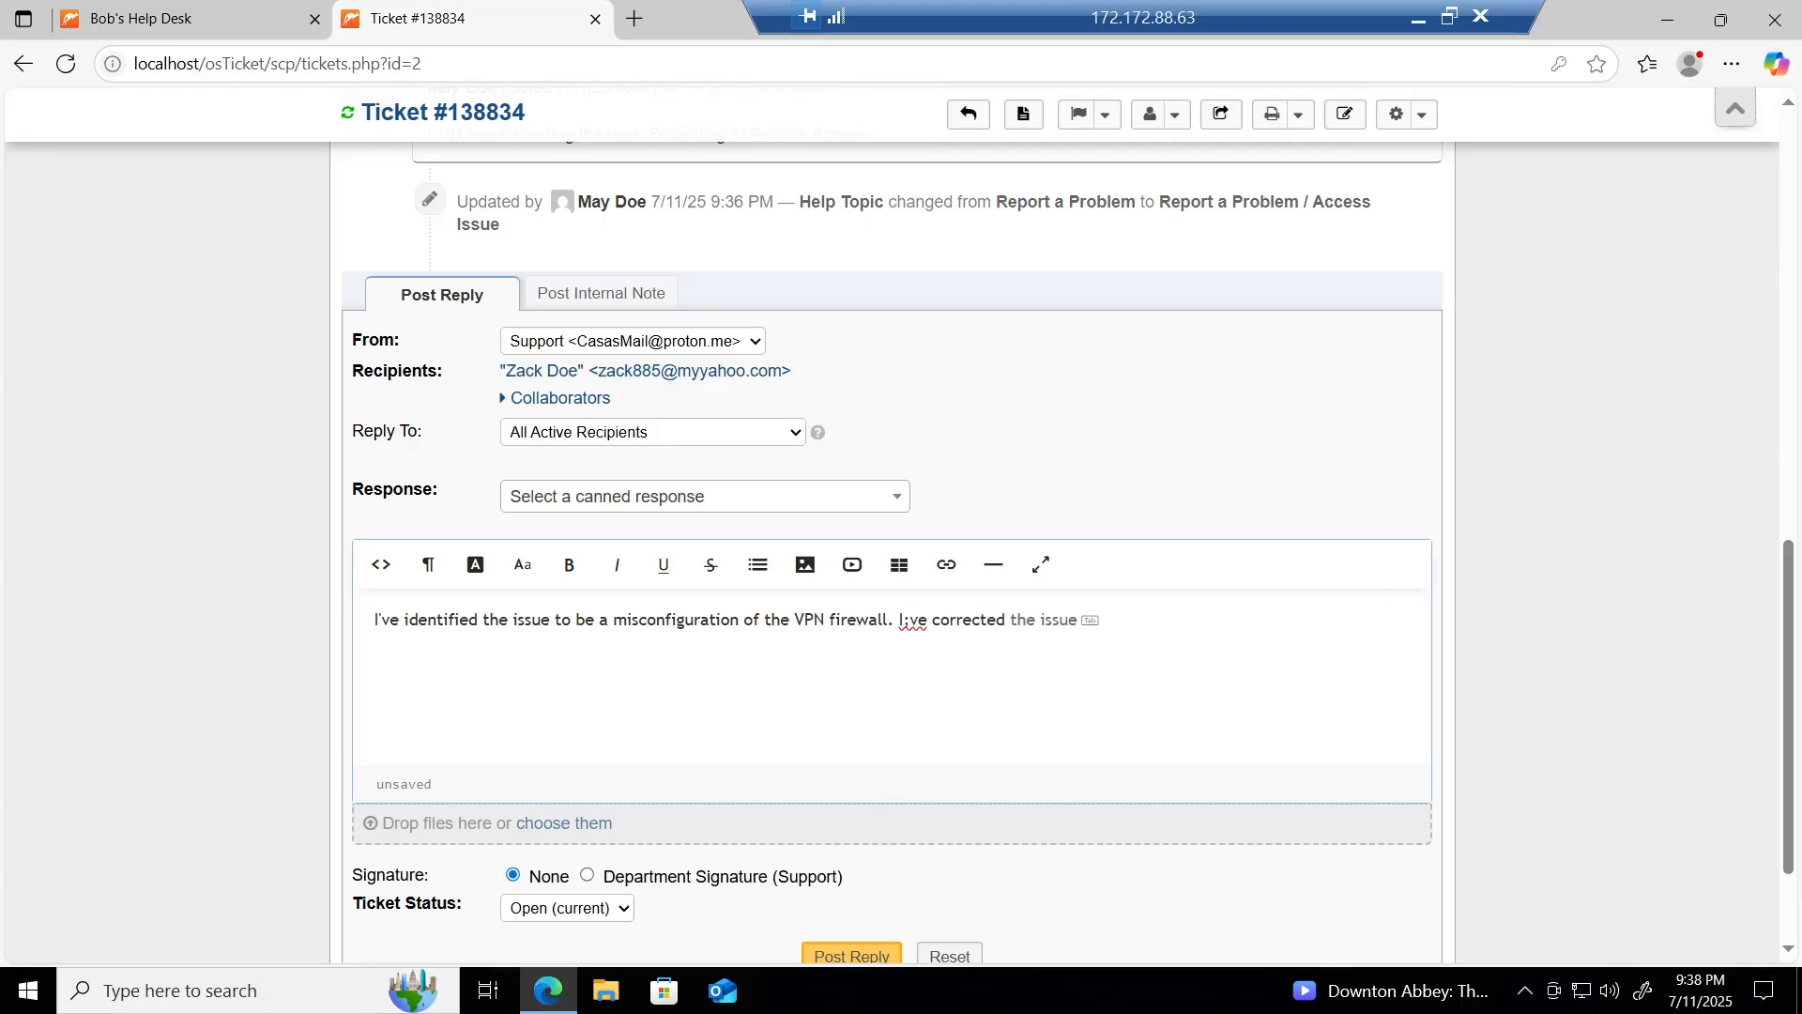
text(the firewall rules and restar)
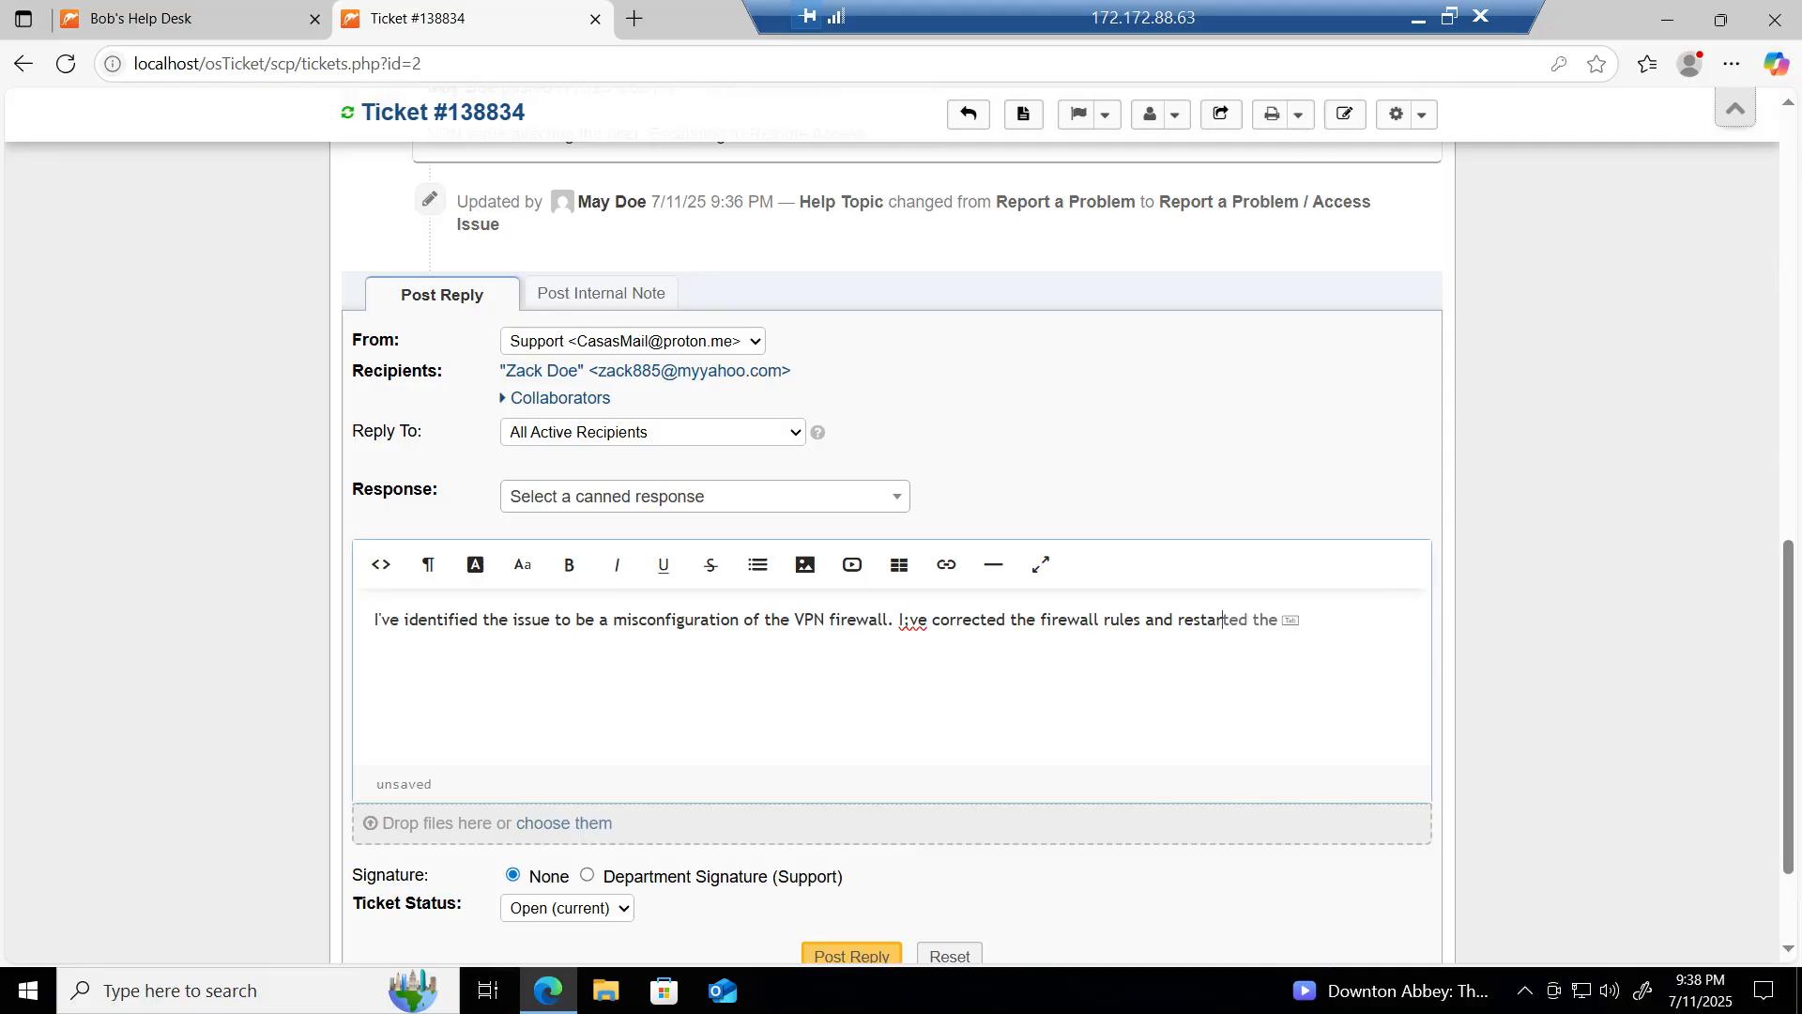
text(ted the VPN)
text(service. Please )
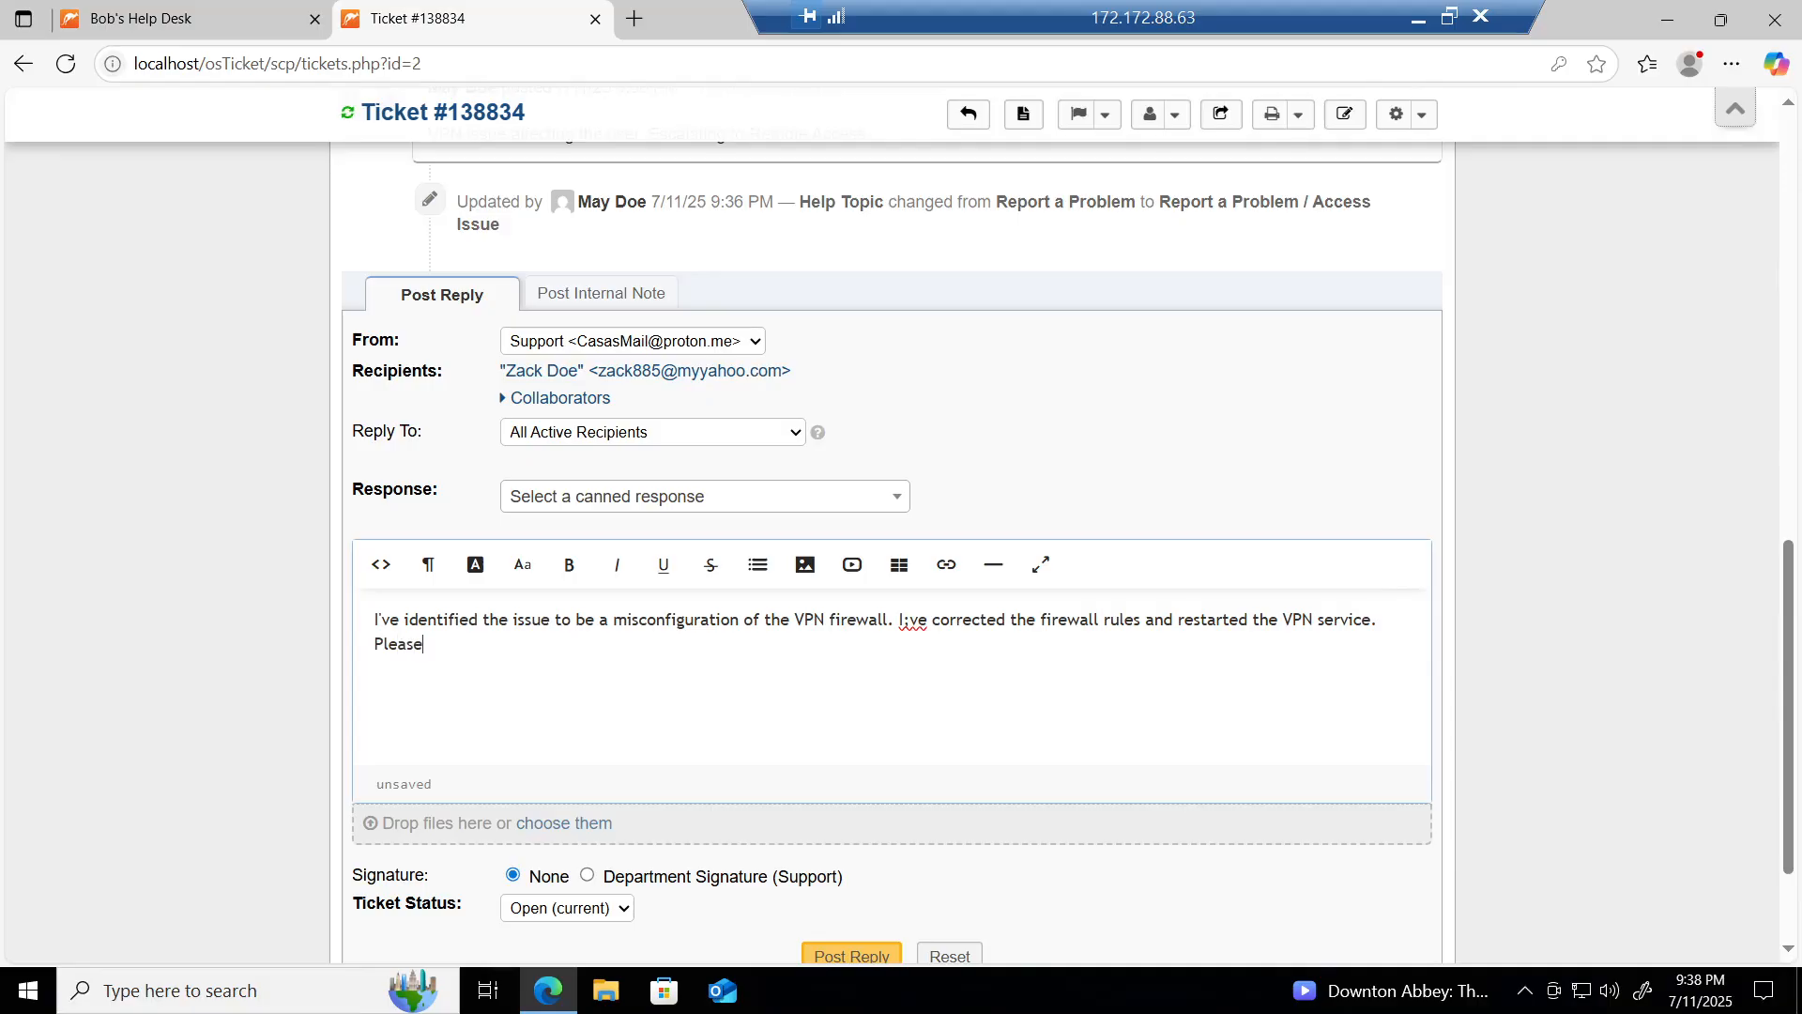
text(try again.)
scroll(926, 816, down, 2)
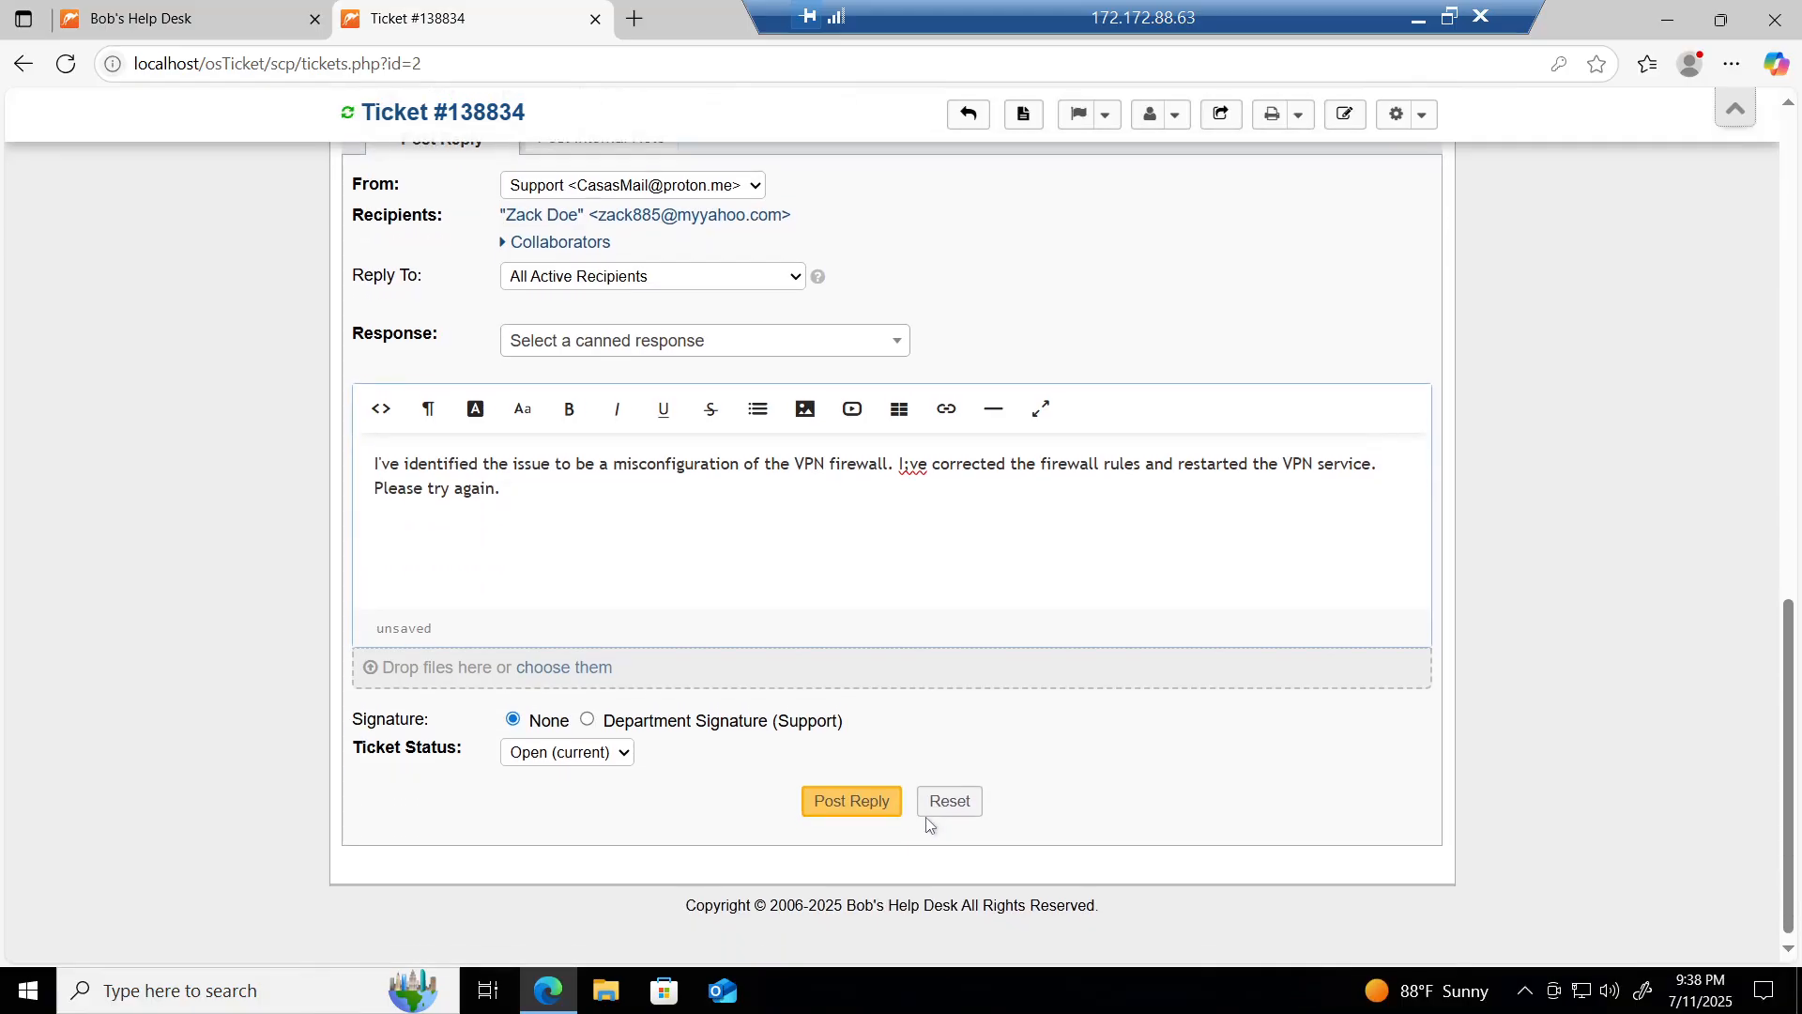
click(848, 804)
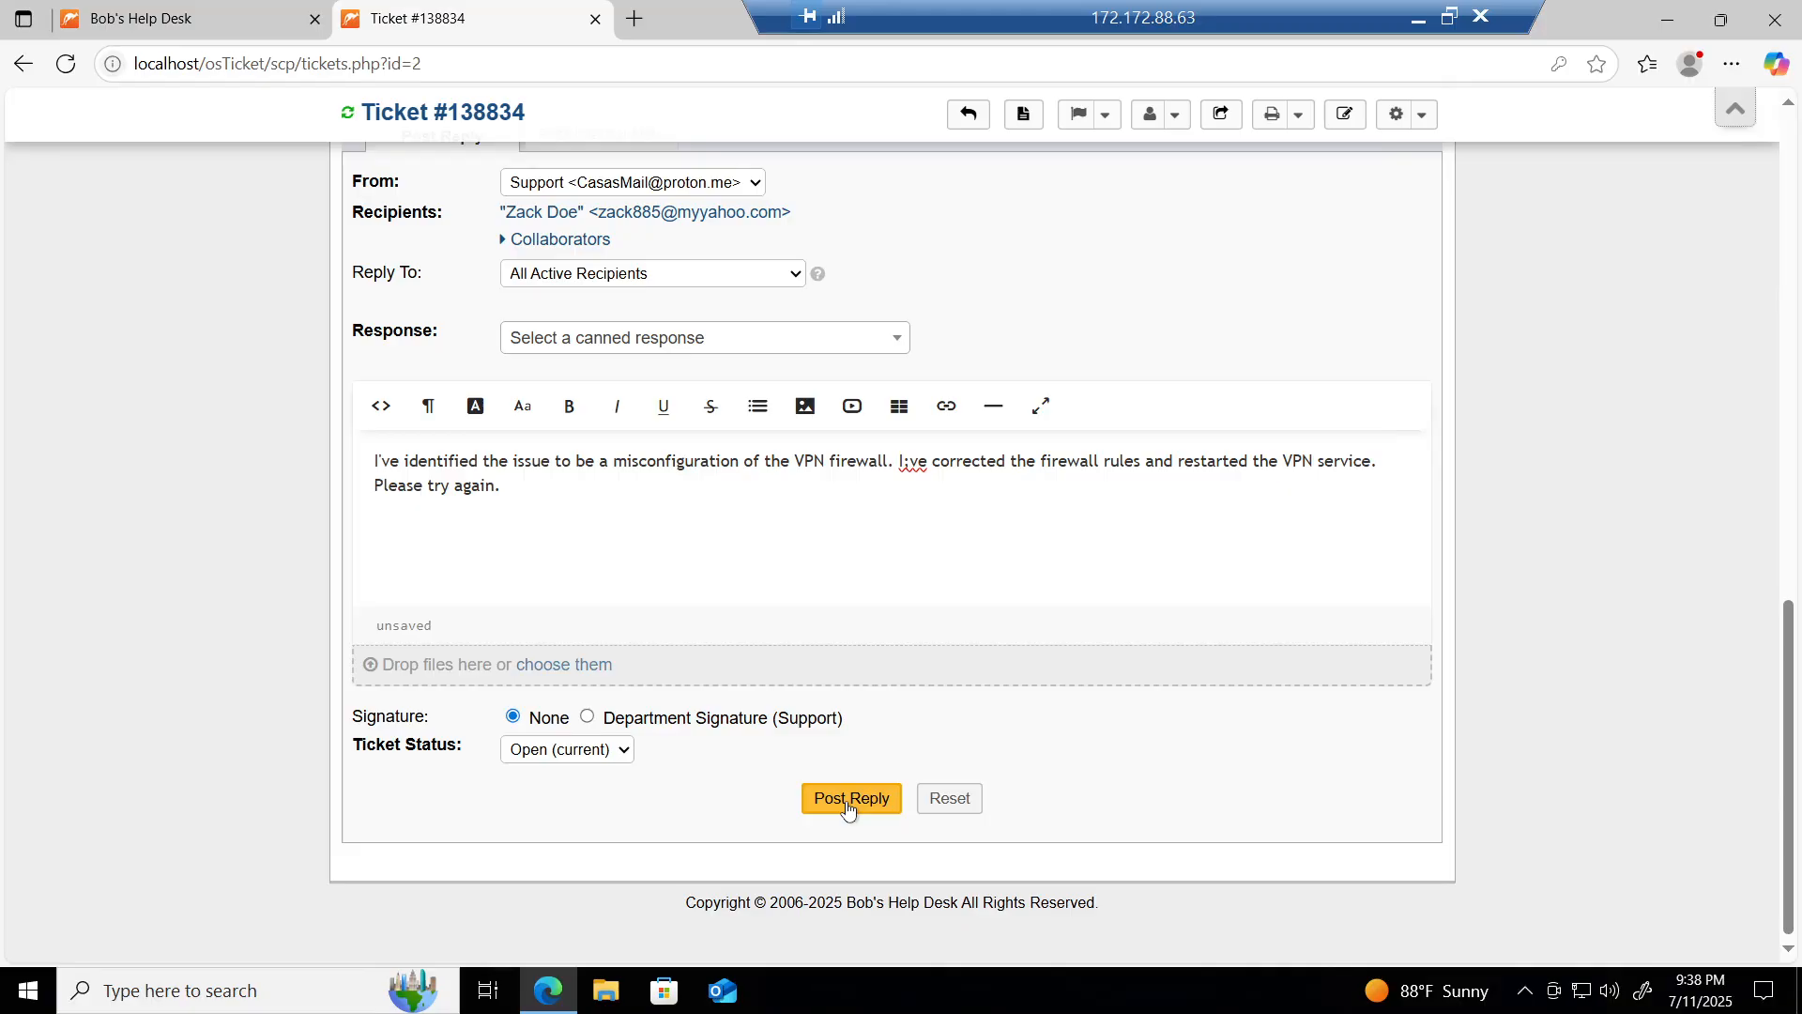
click(849, 801)
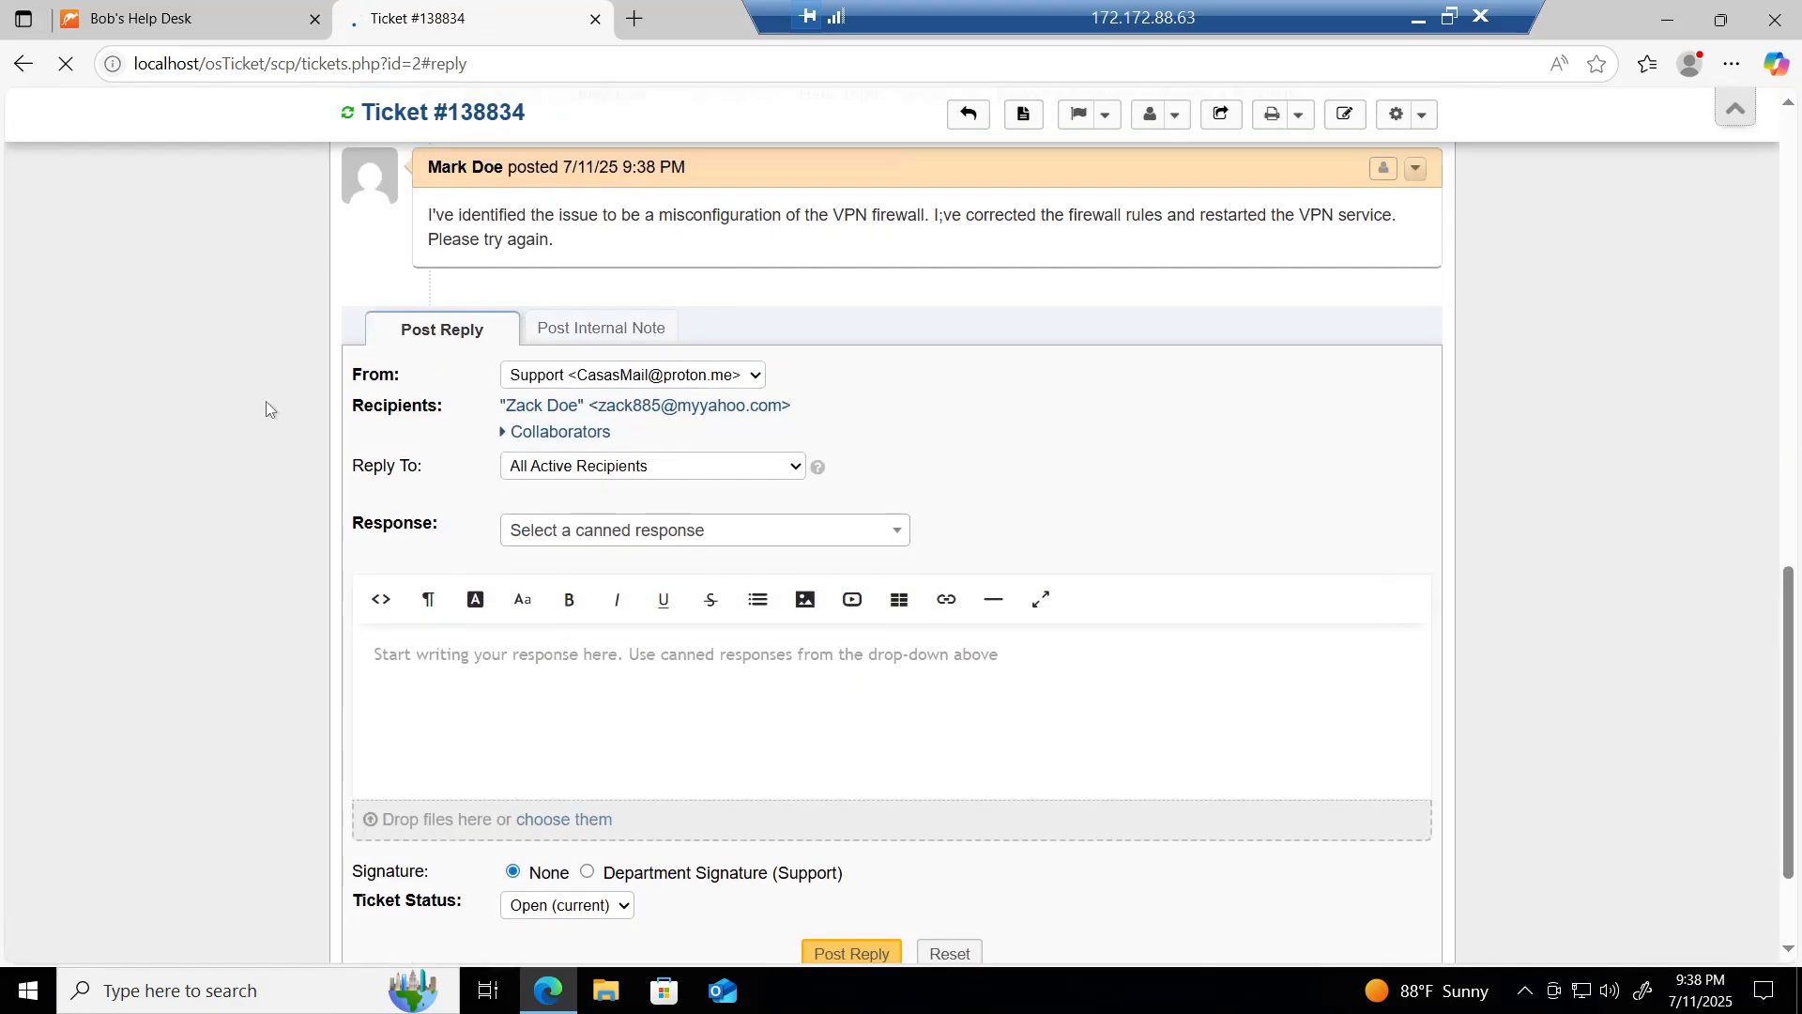
scroll(266, 402, up, 4)
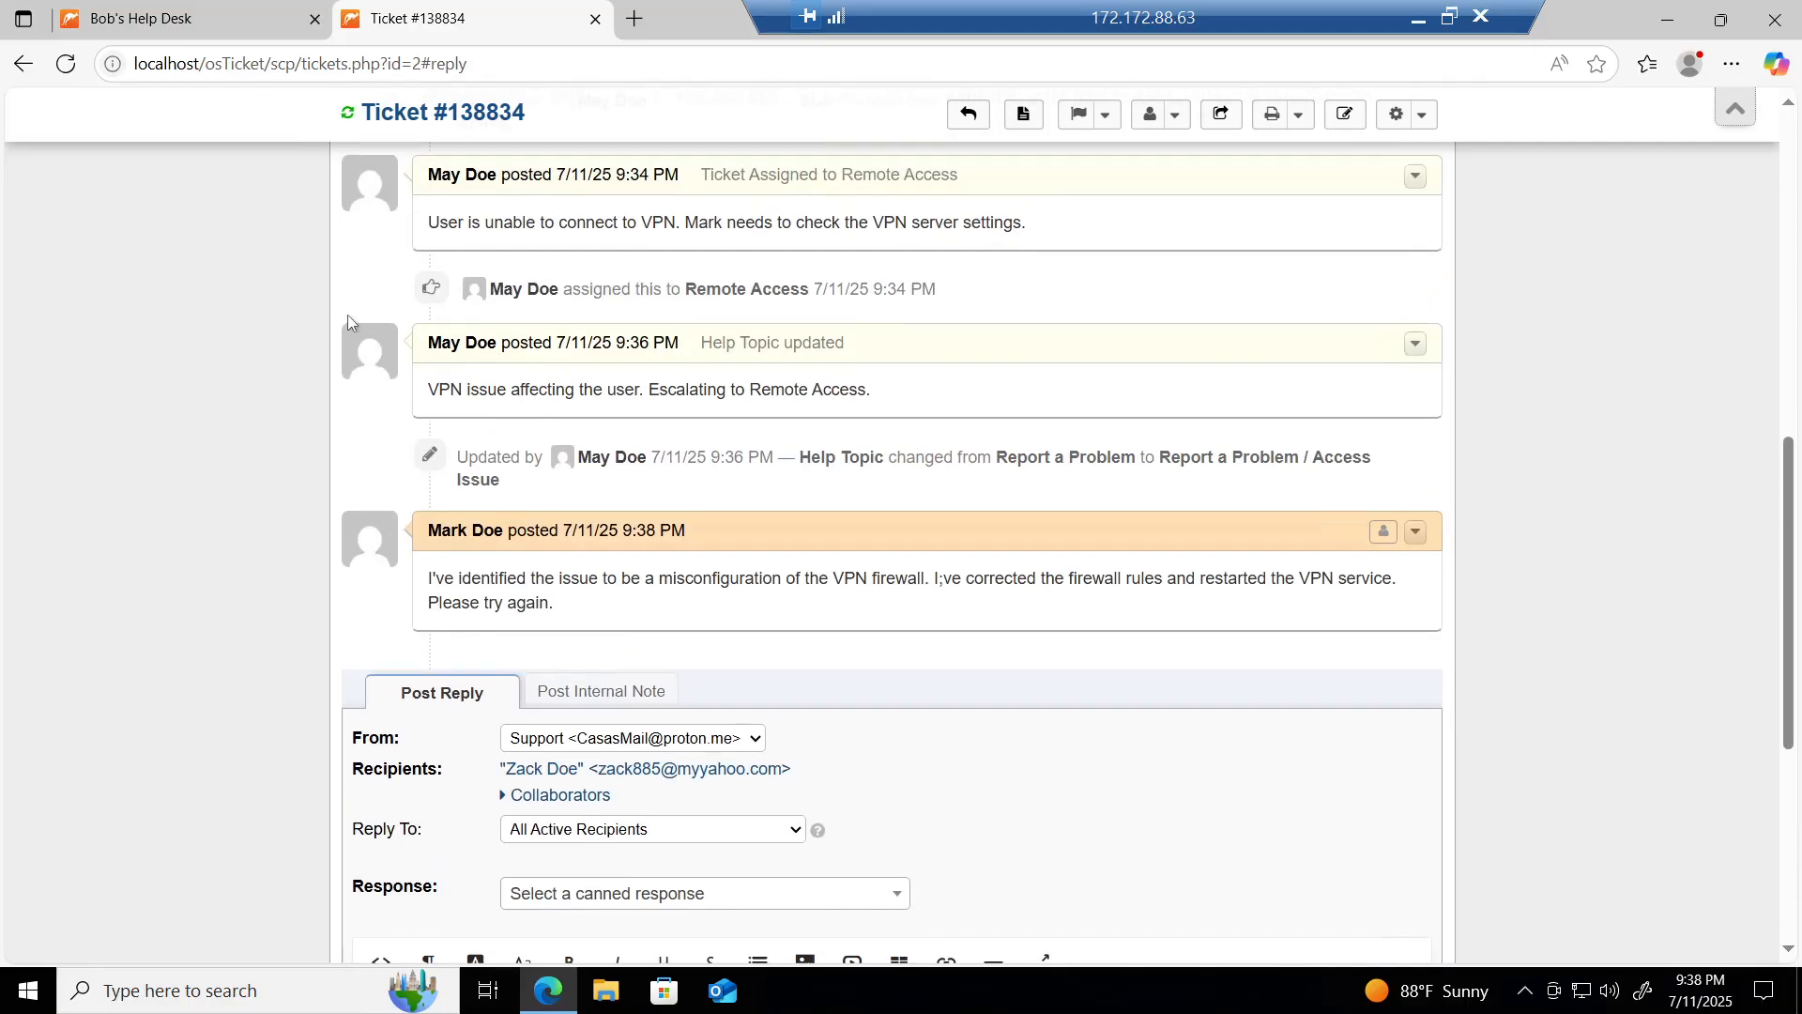
scroll(301, 436, up, 3)
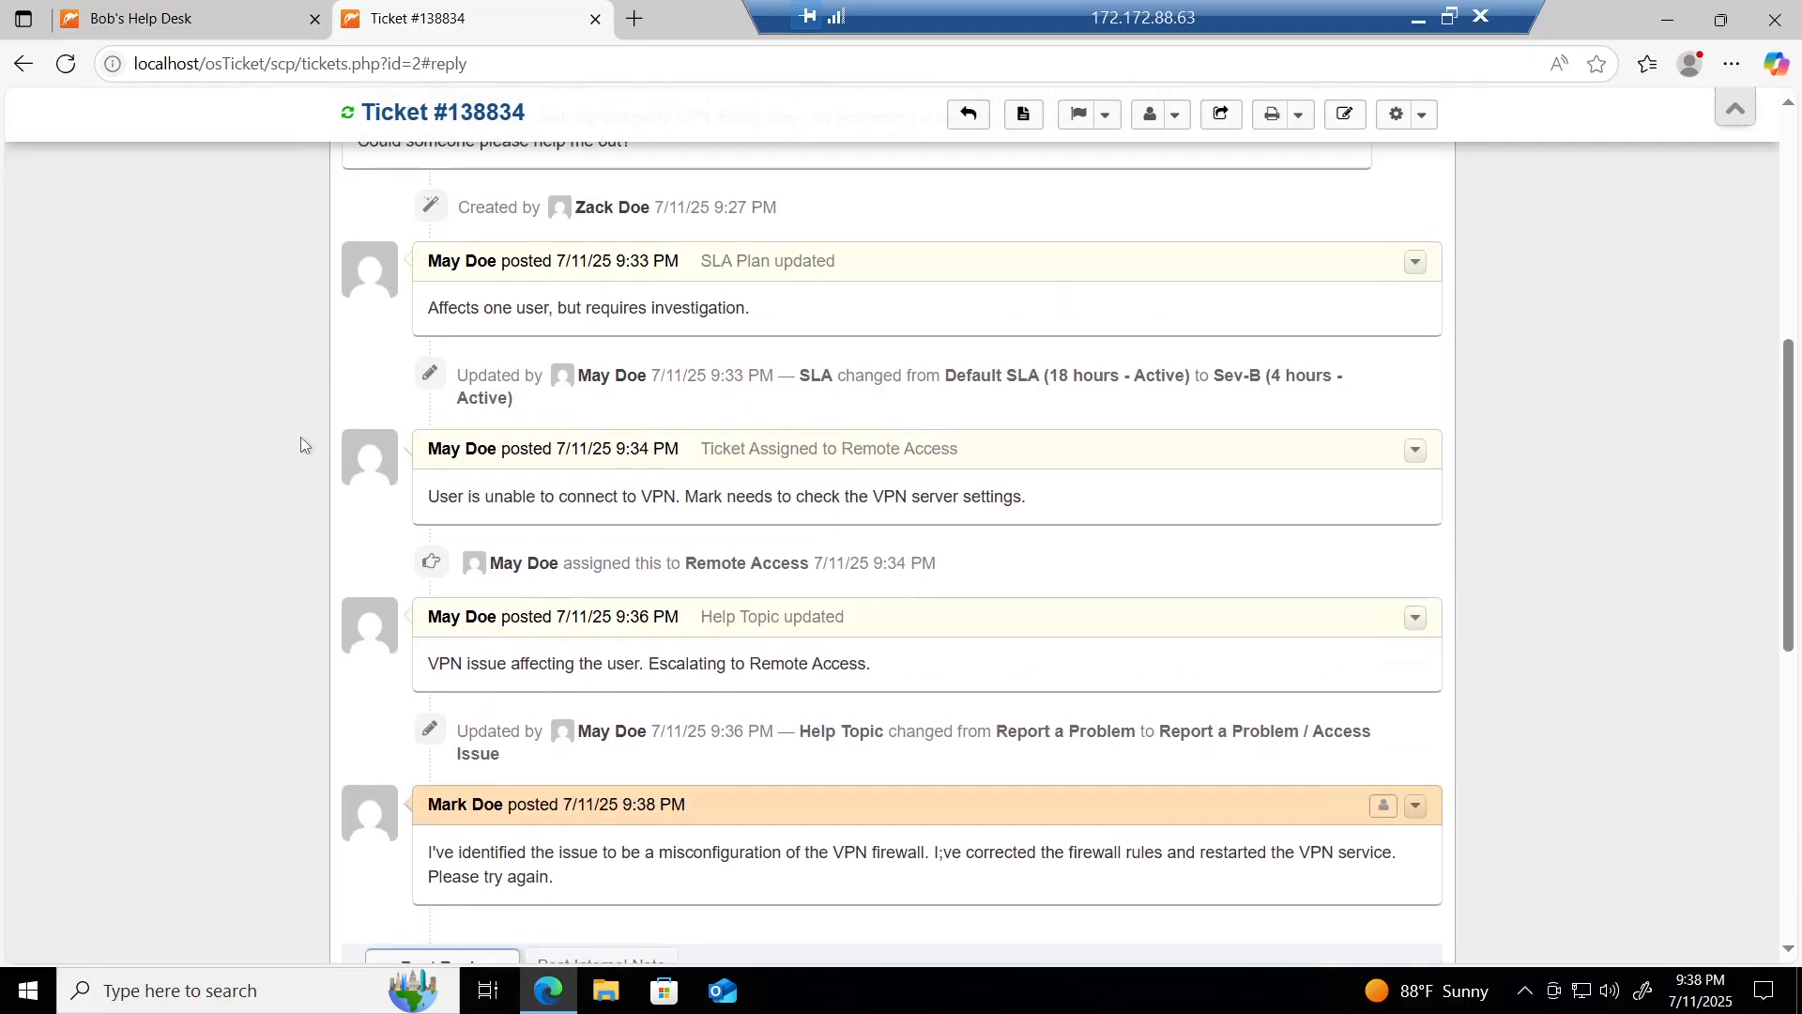
scroll(301, 437, down, 5)
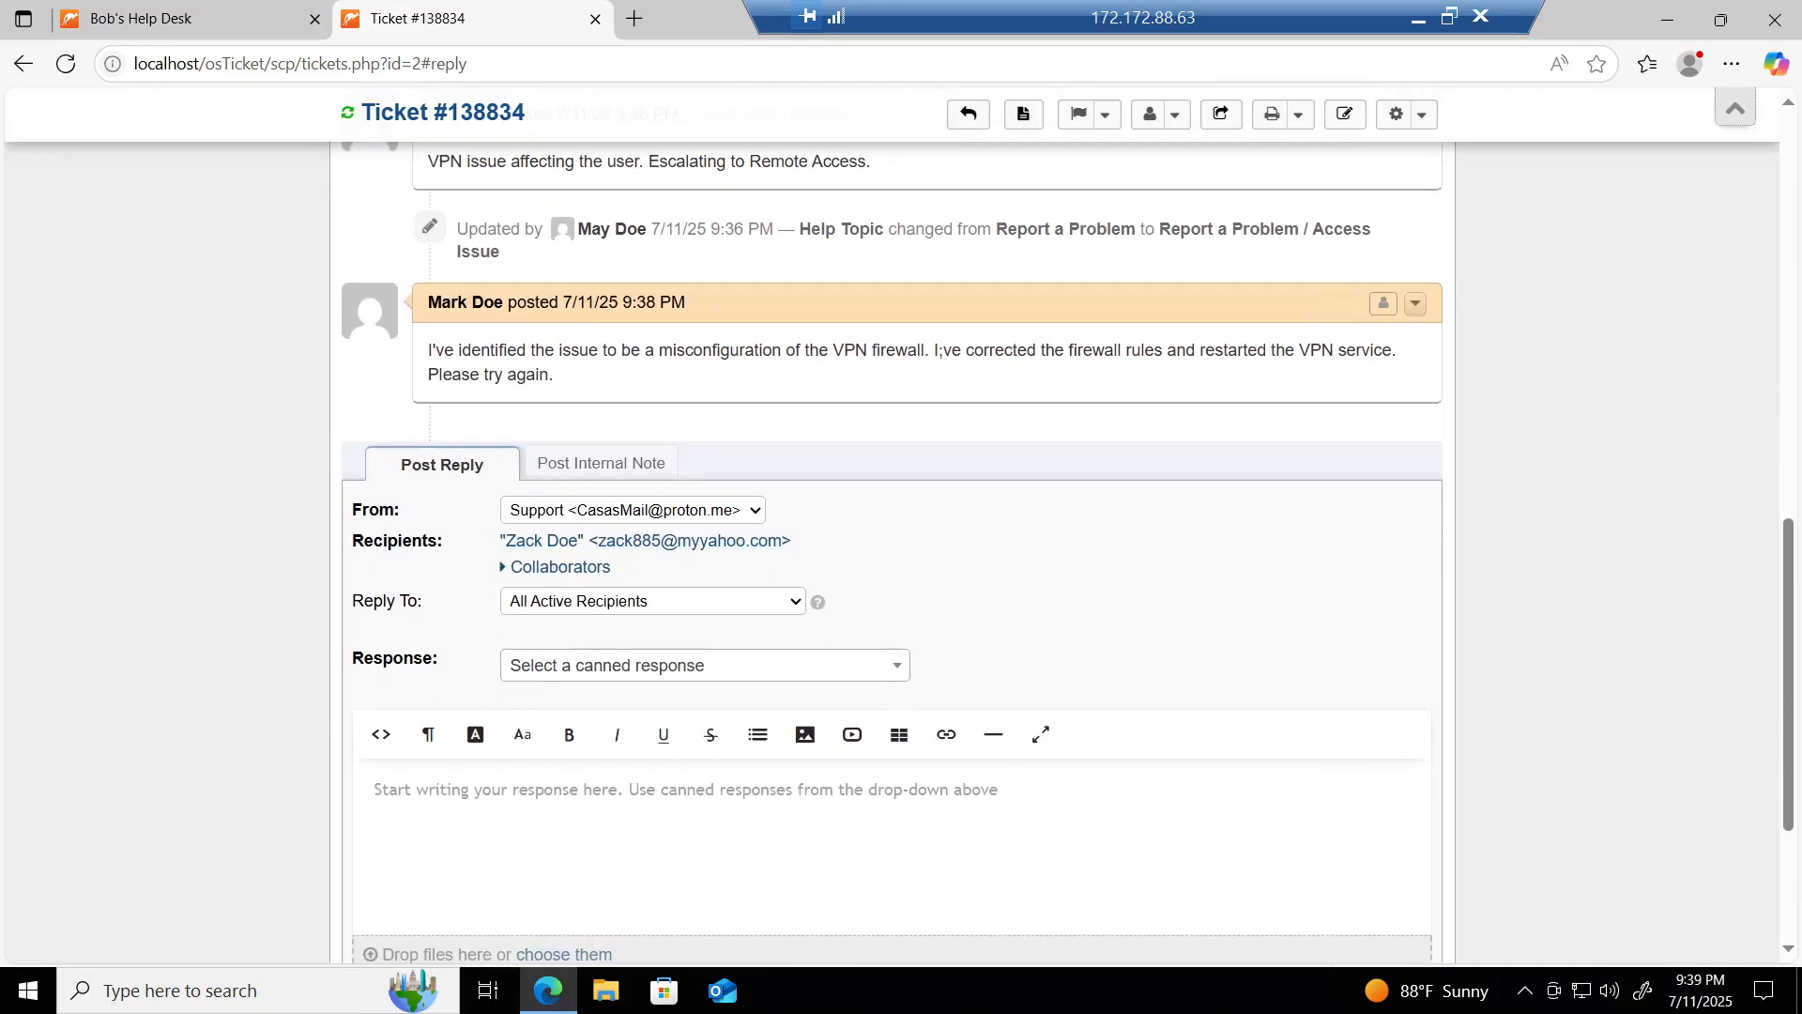
scroll(521, 328, up, 9)
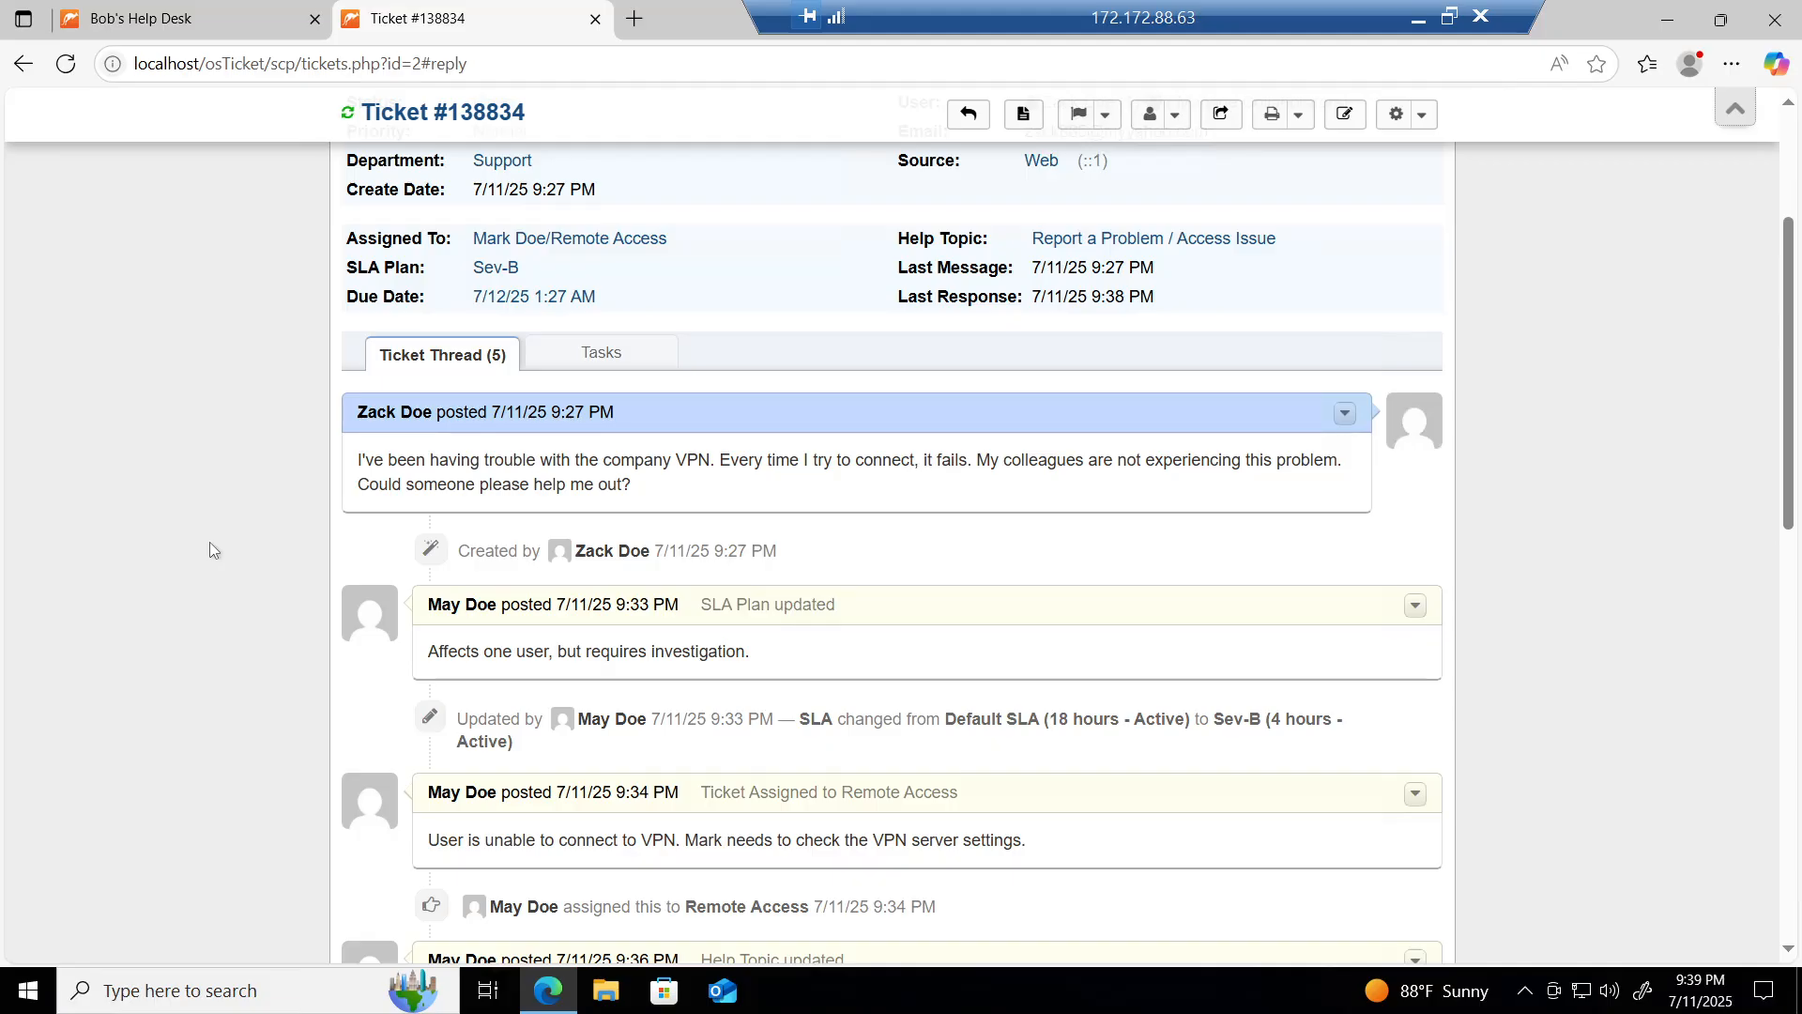
scroll(210, 543, down, 4)
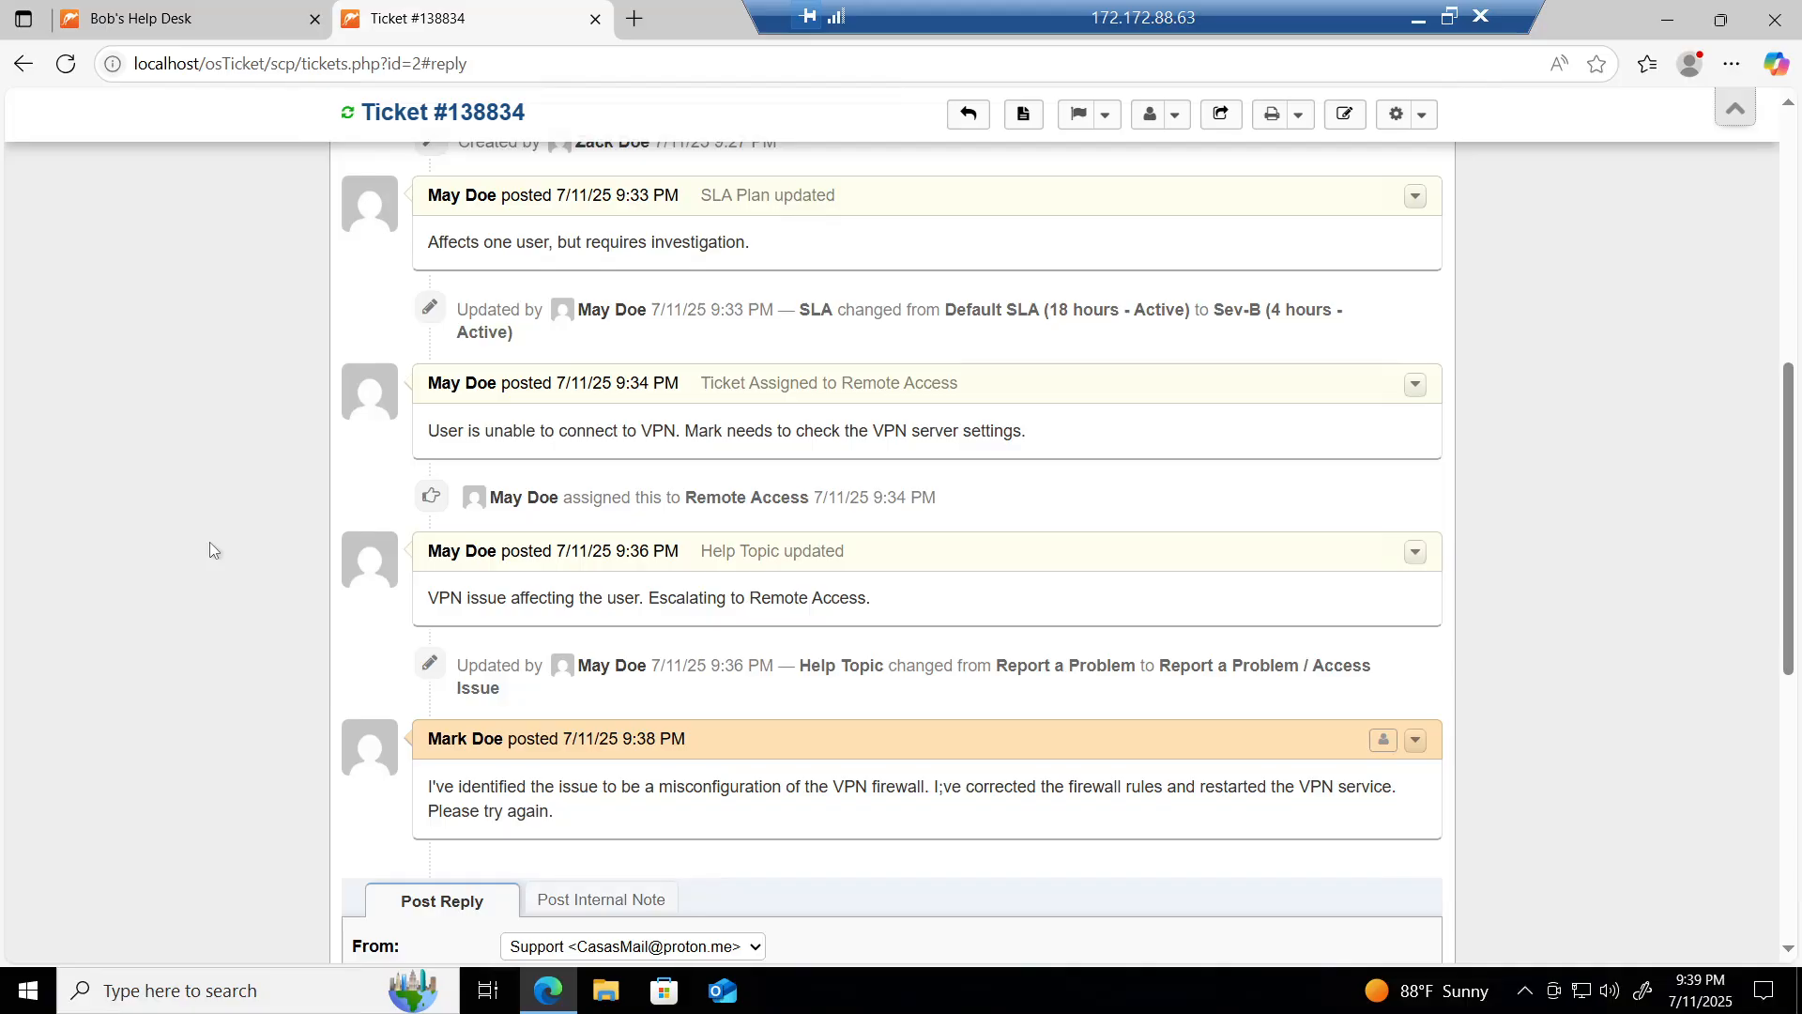
scroll(210, 544, down, 8)
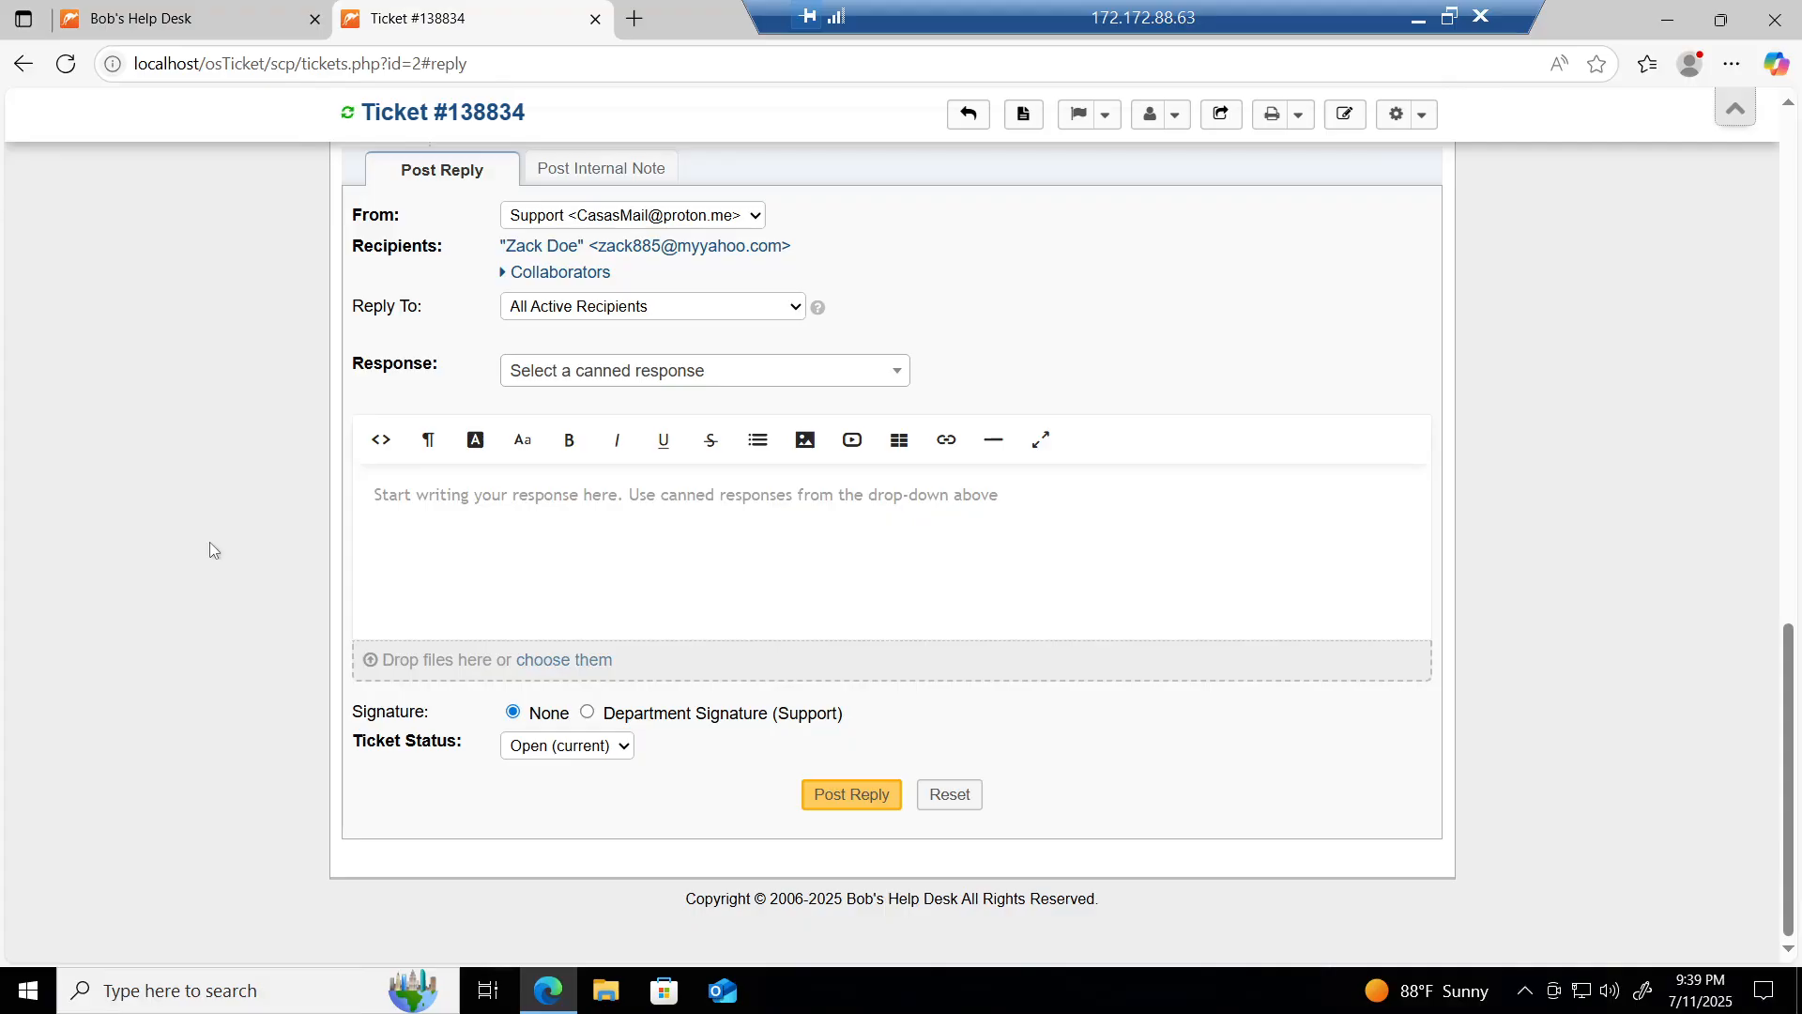
scroll(246, 471, up, 2)
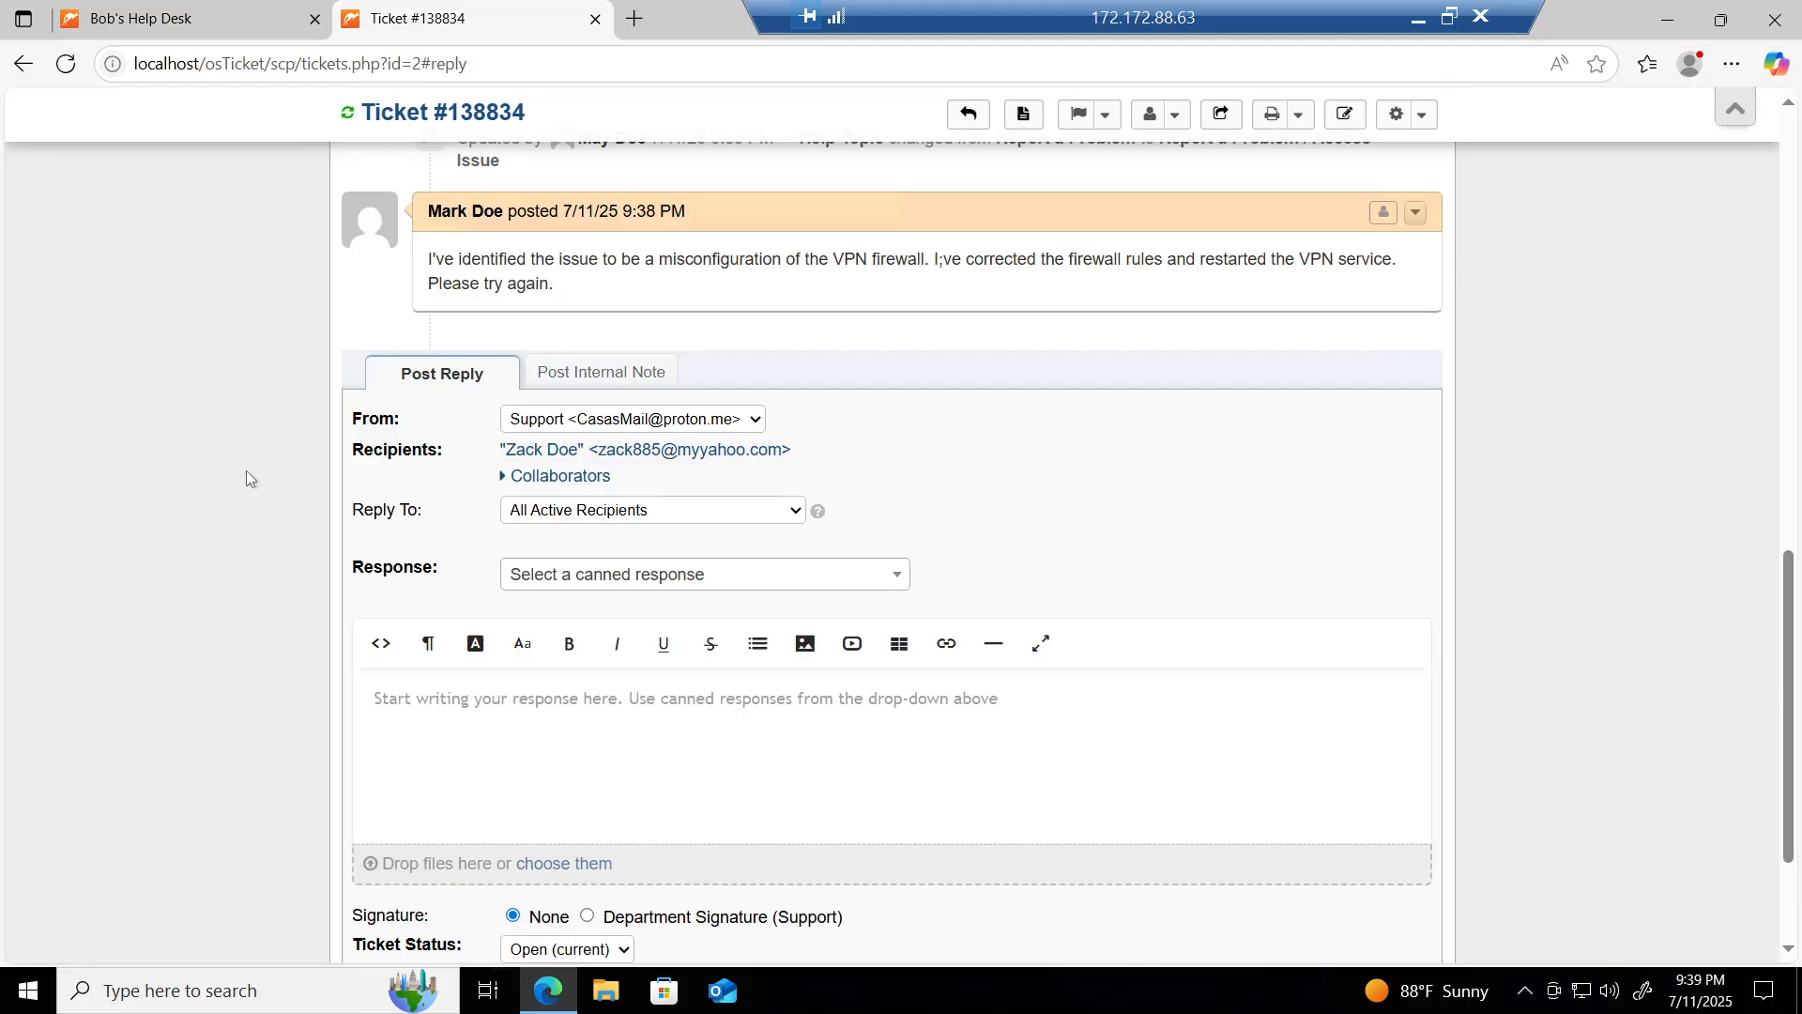
click(736, 430)
click(736, 432)
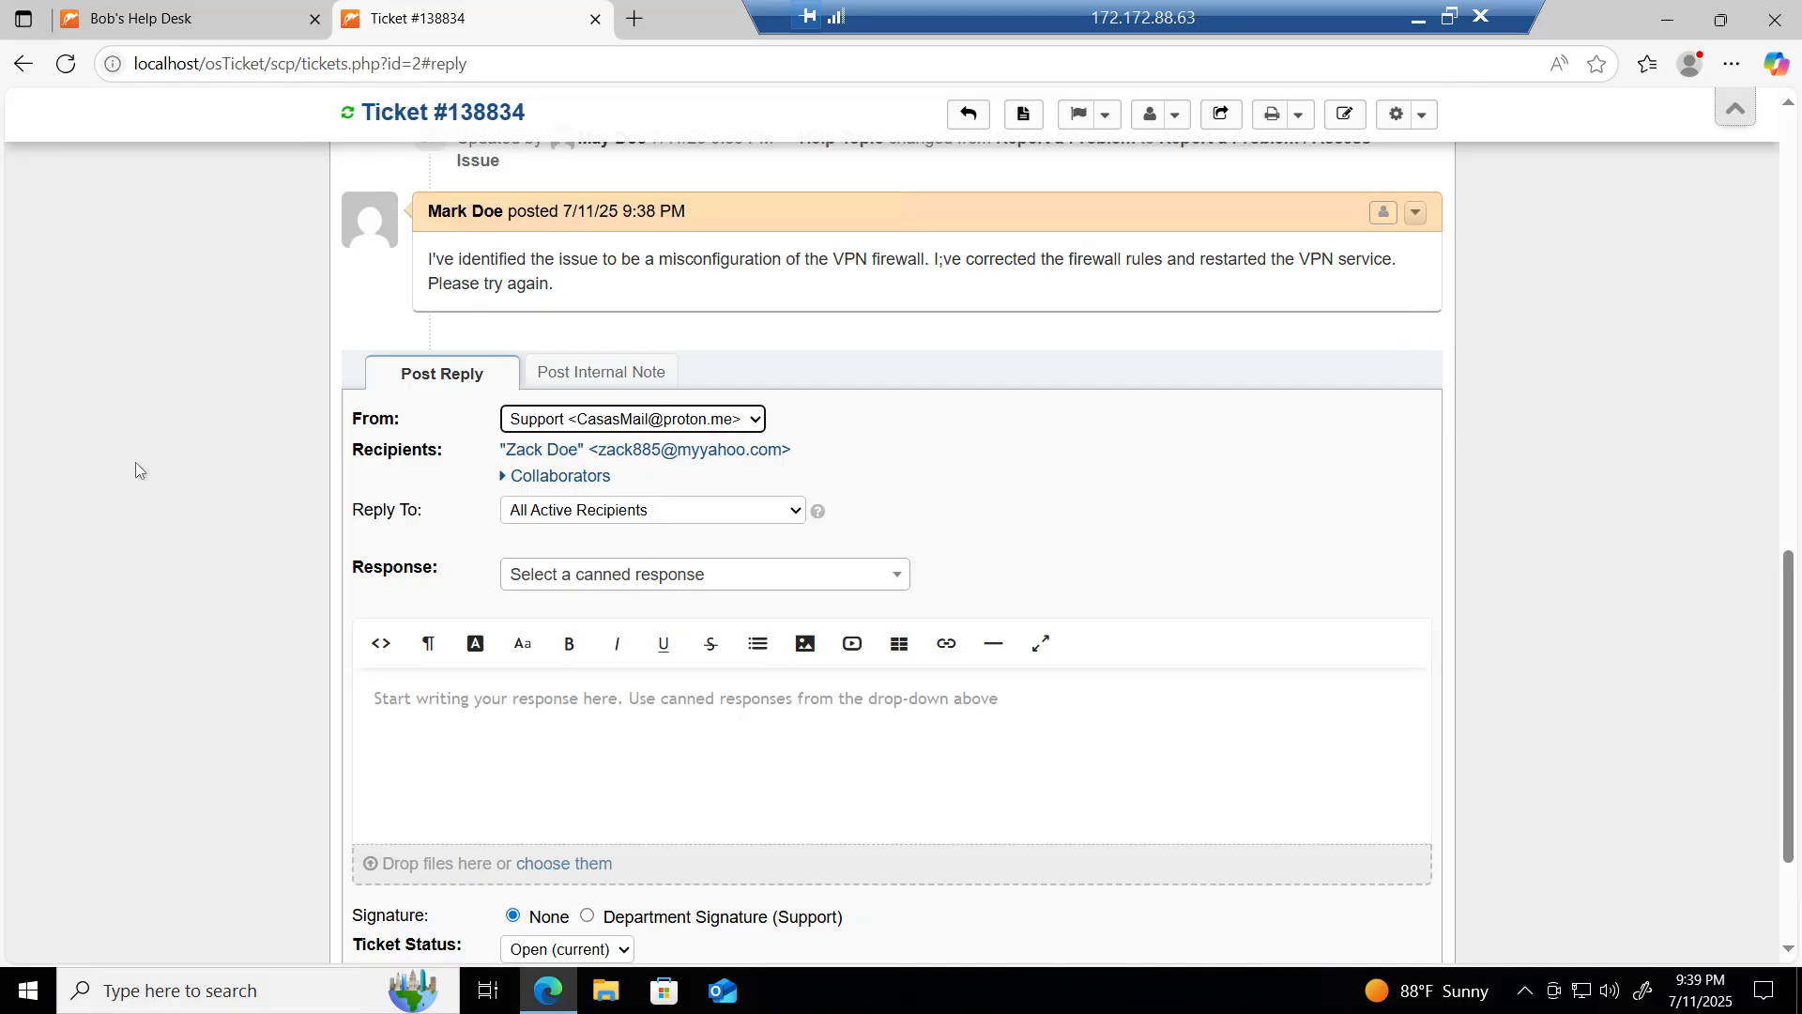
scroll(136, 464, down, 3)
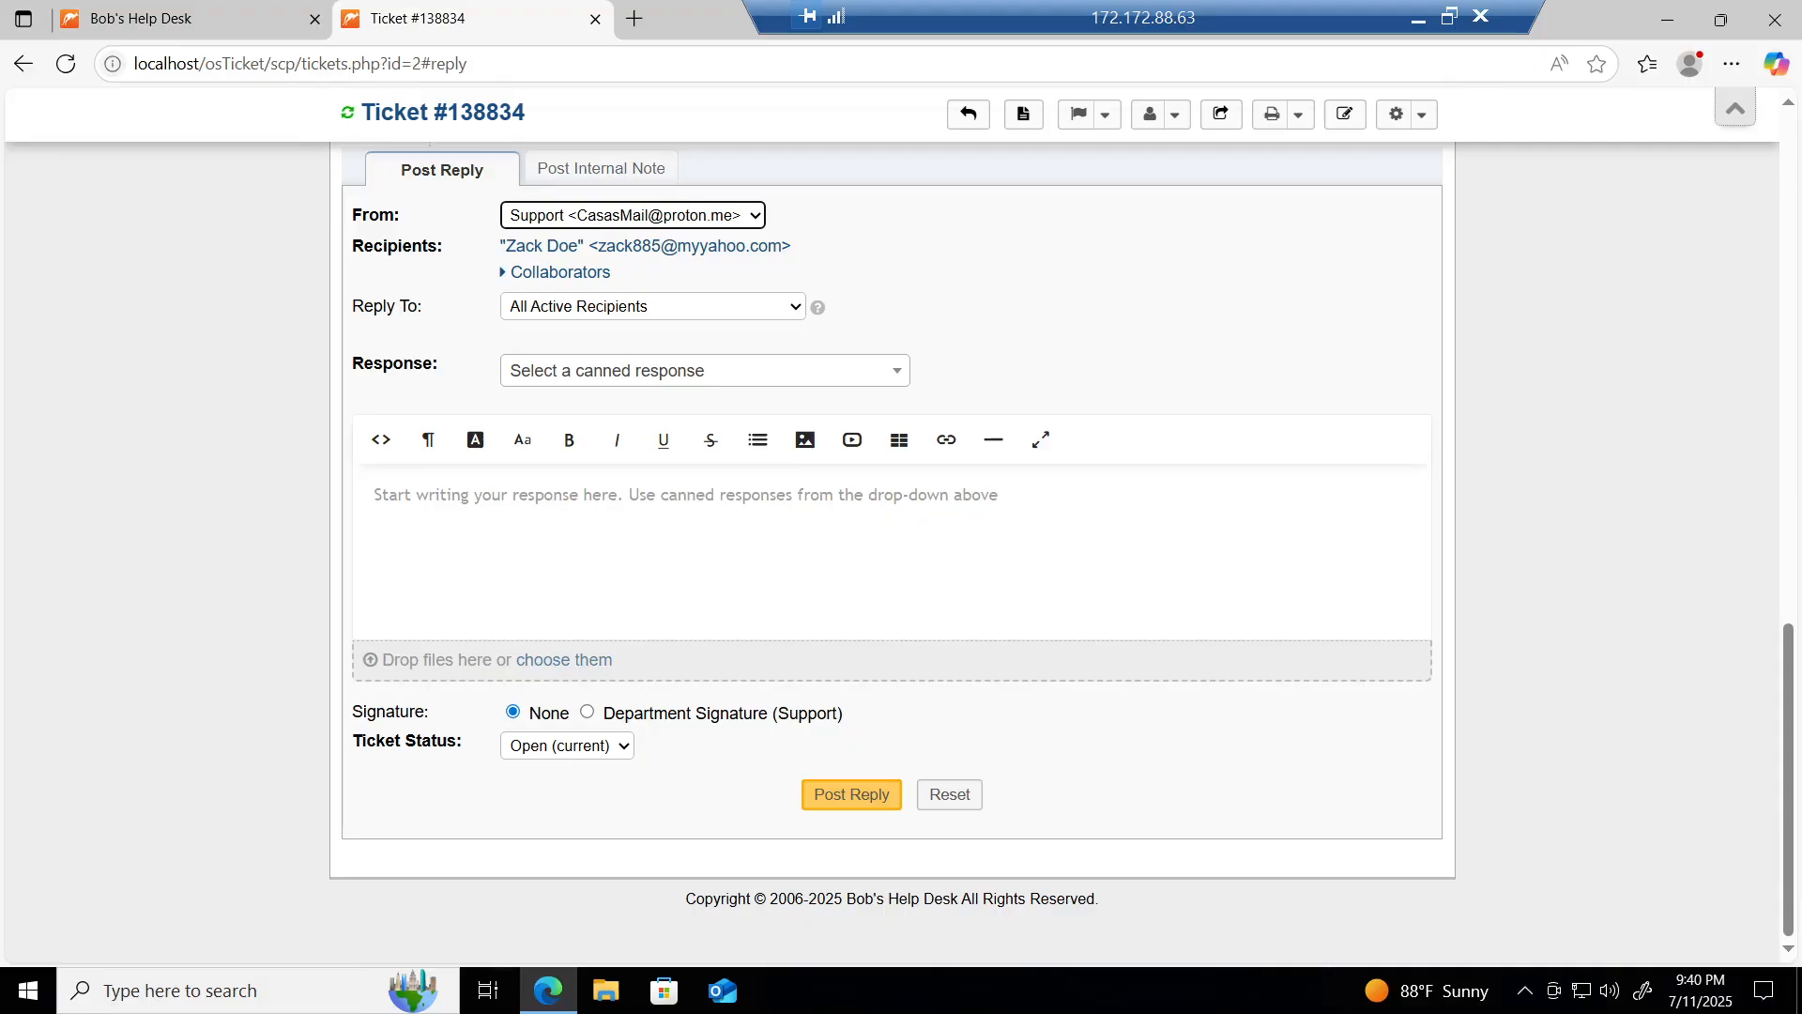
Step: Post the reply "The VPN is now working. The ticket is now resolved." to the ticket
click(376, 495)
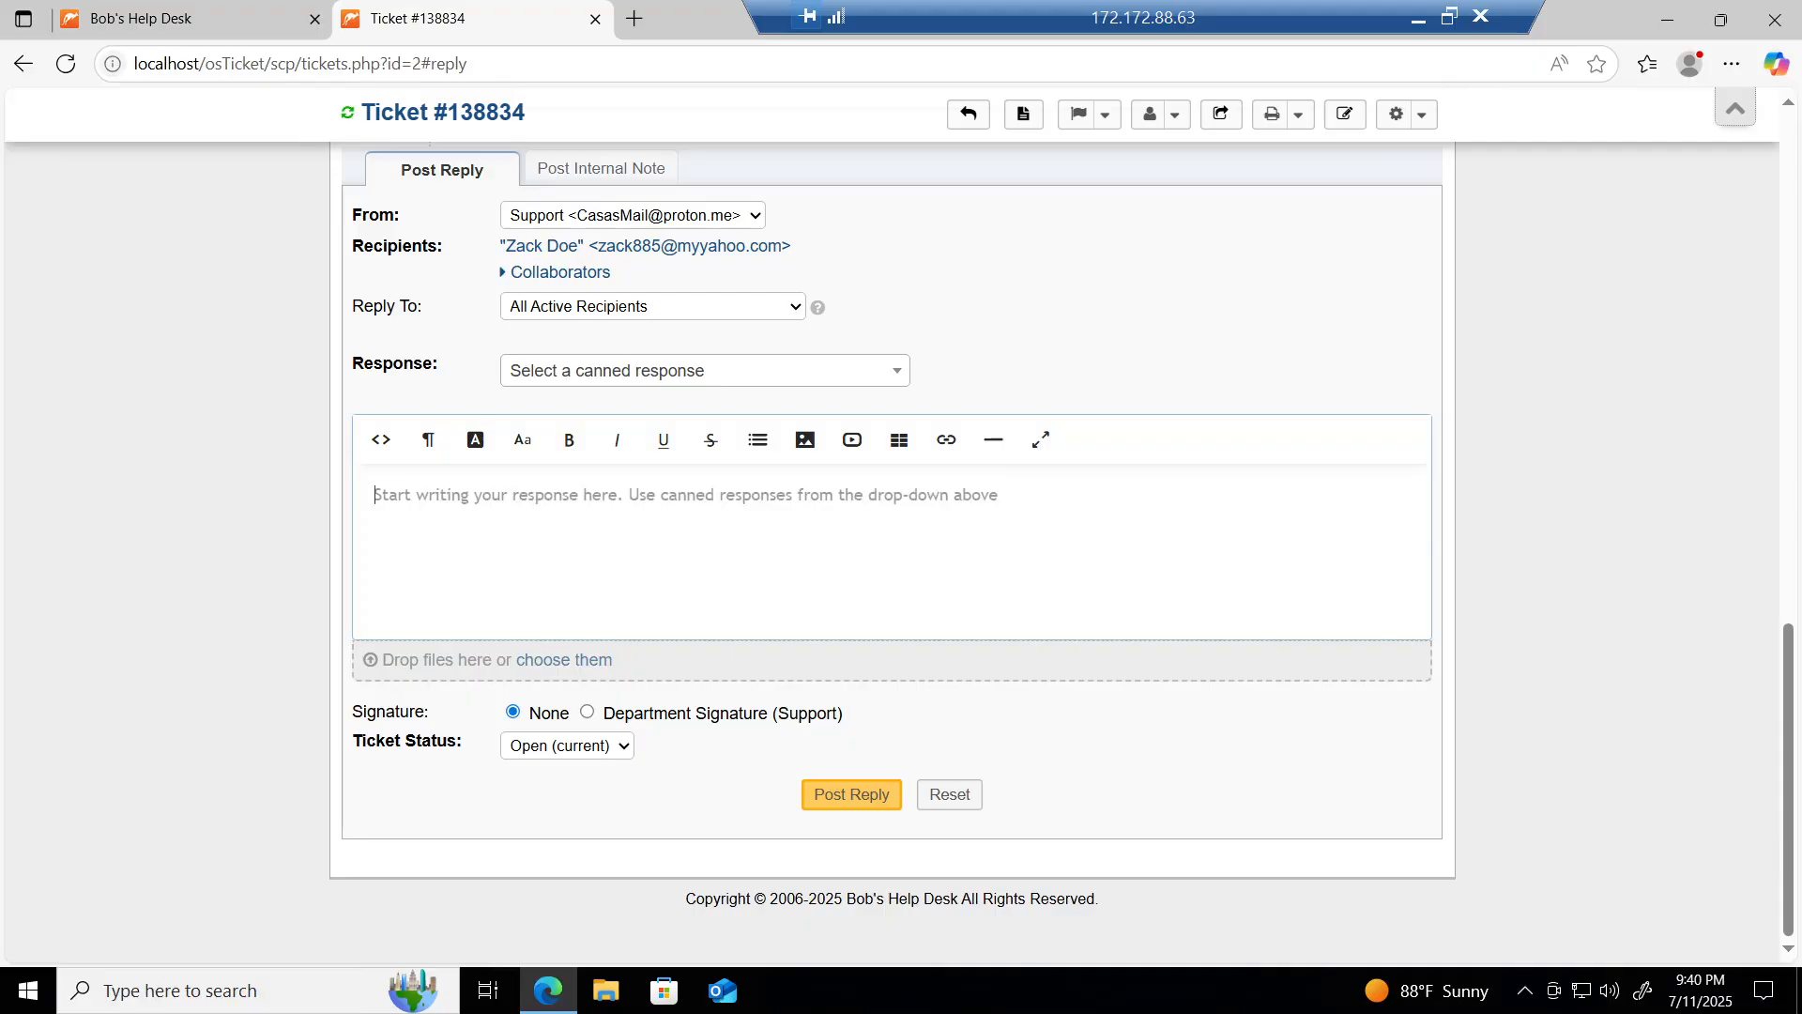
text(The )
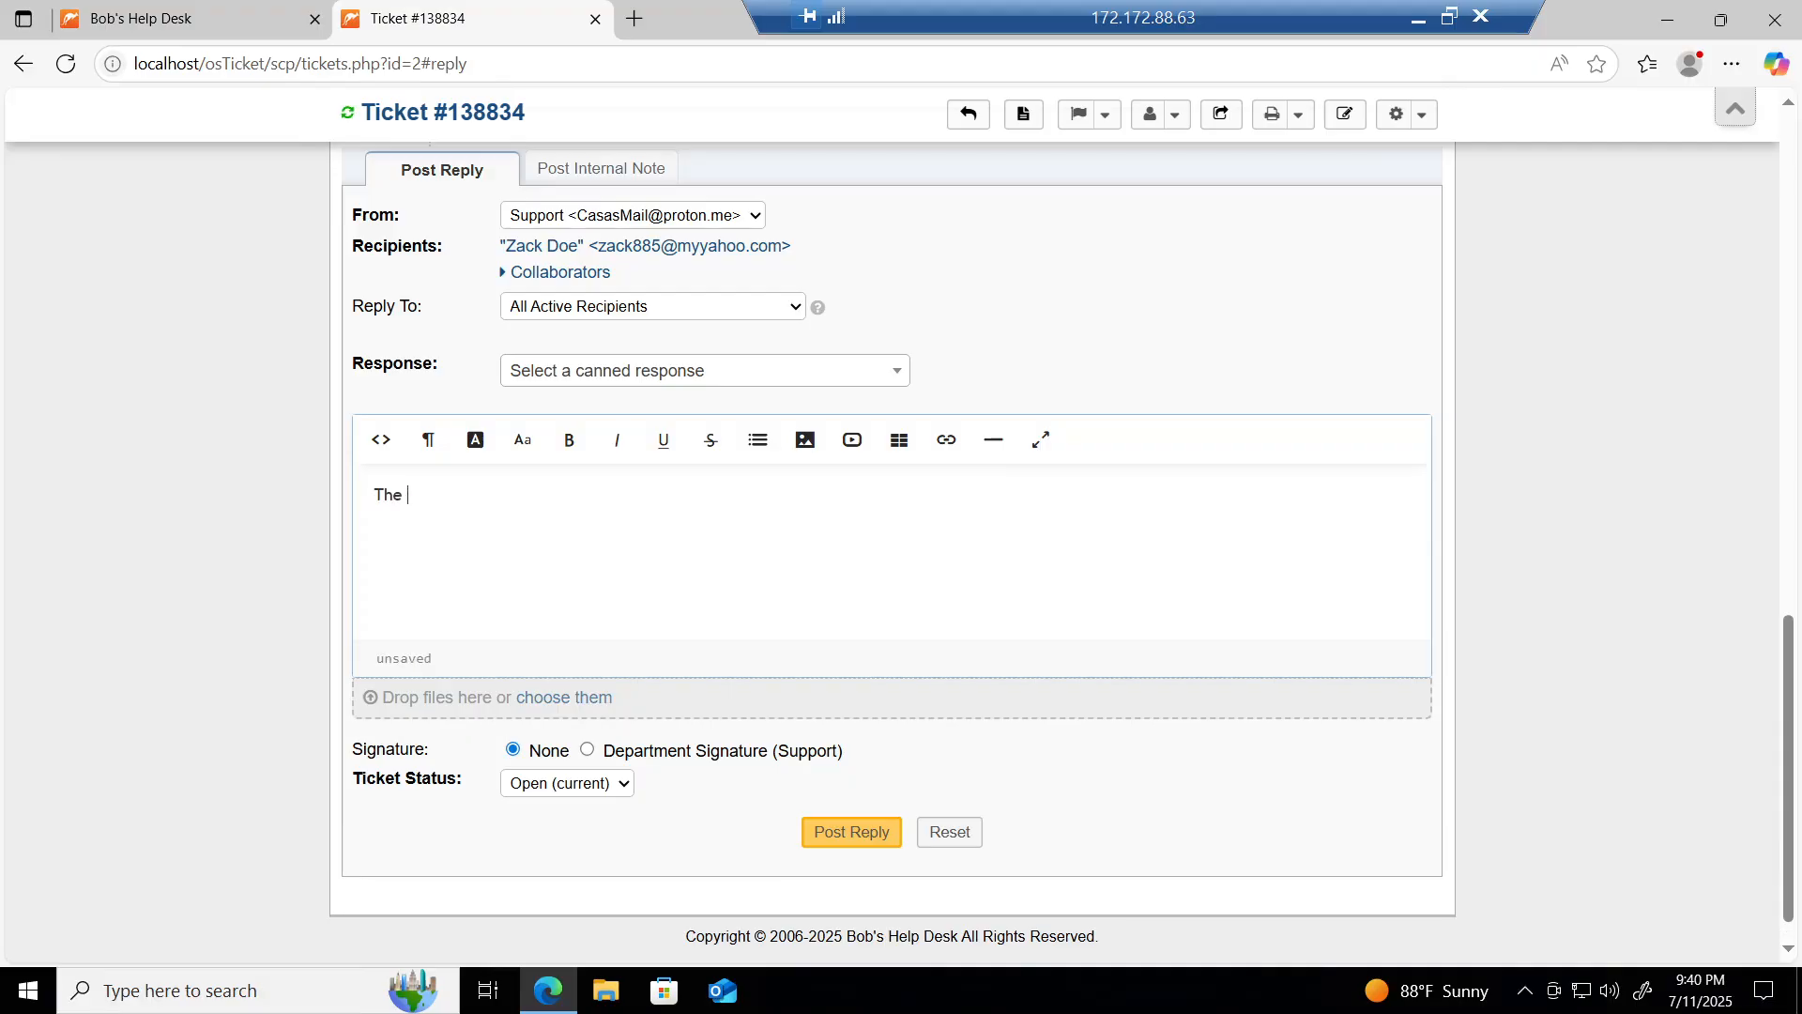
text(VPN is now working)
text(. The t)
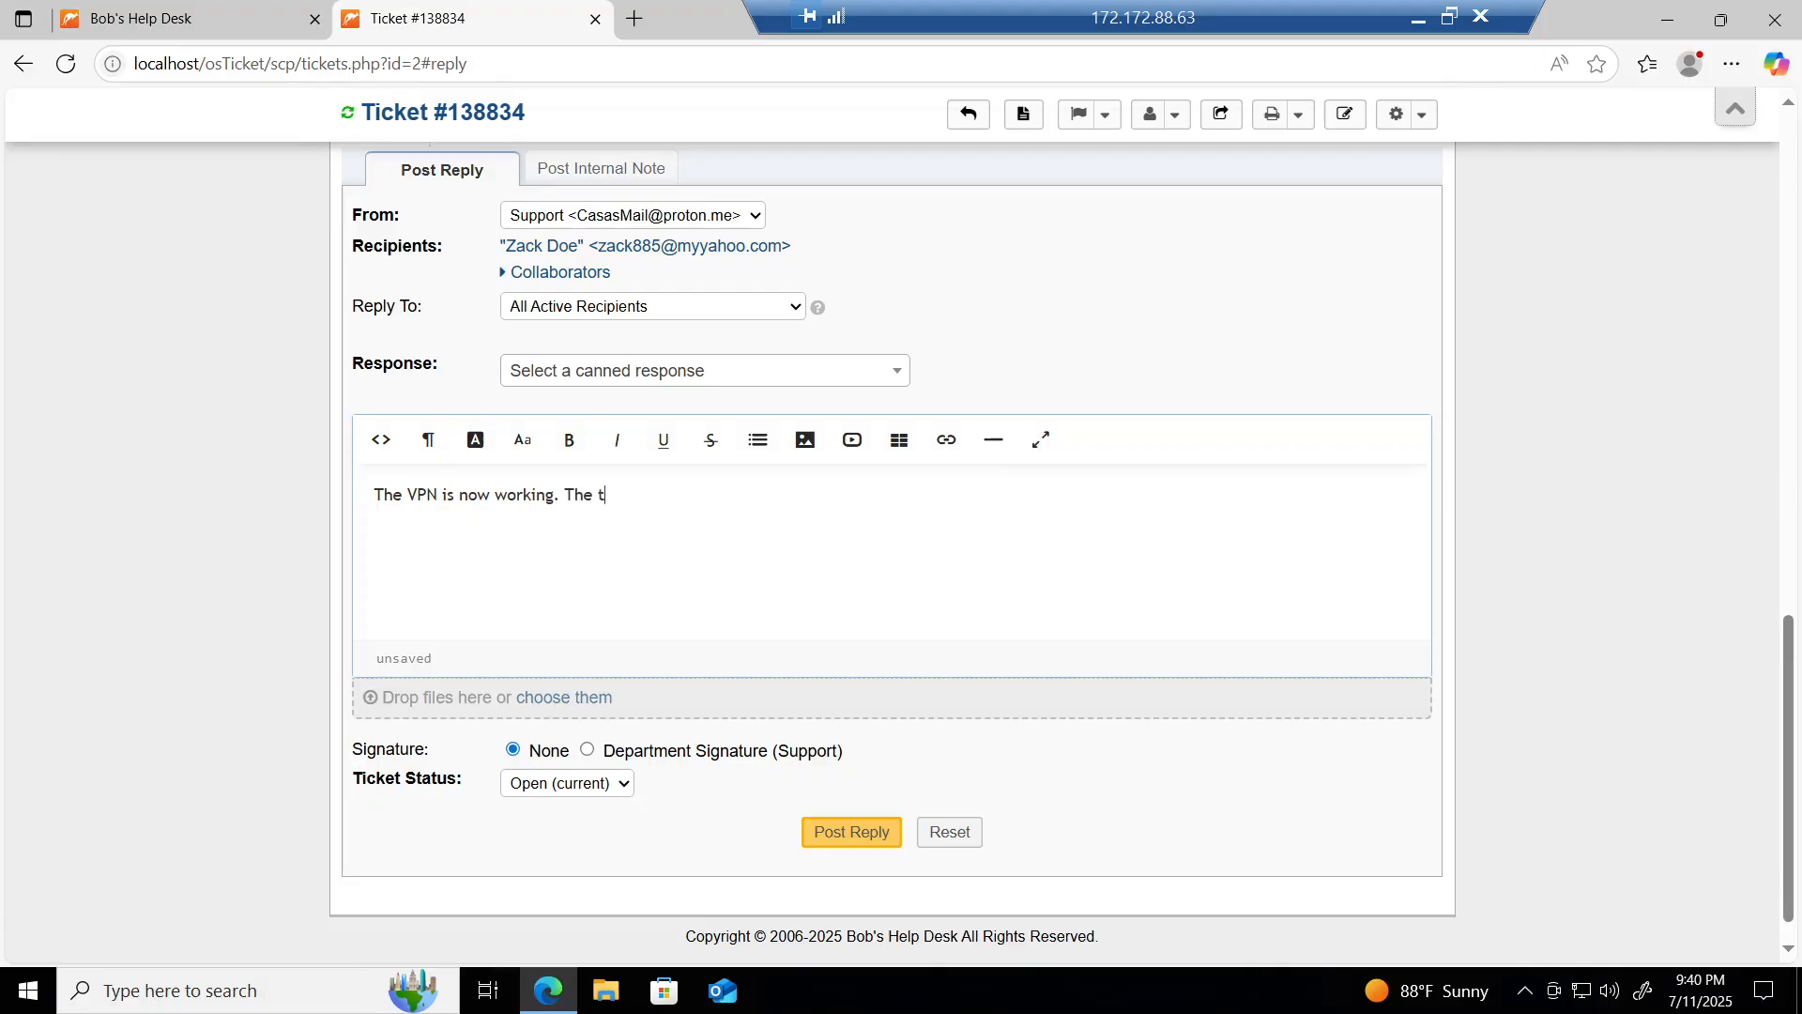
text(icket is now resolved.)
click(857, 838)
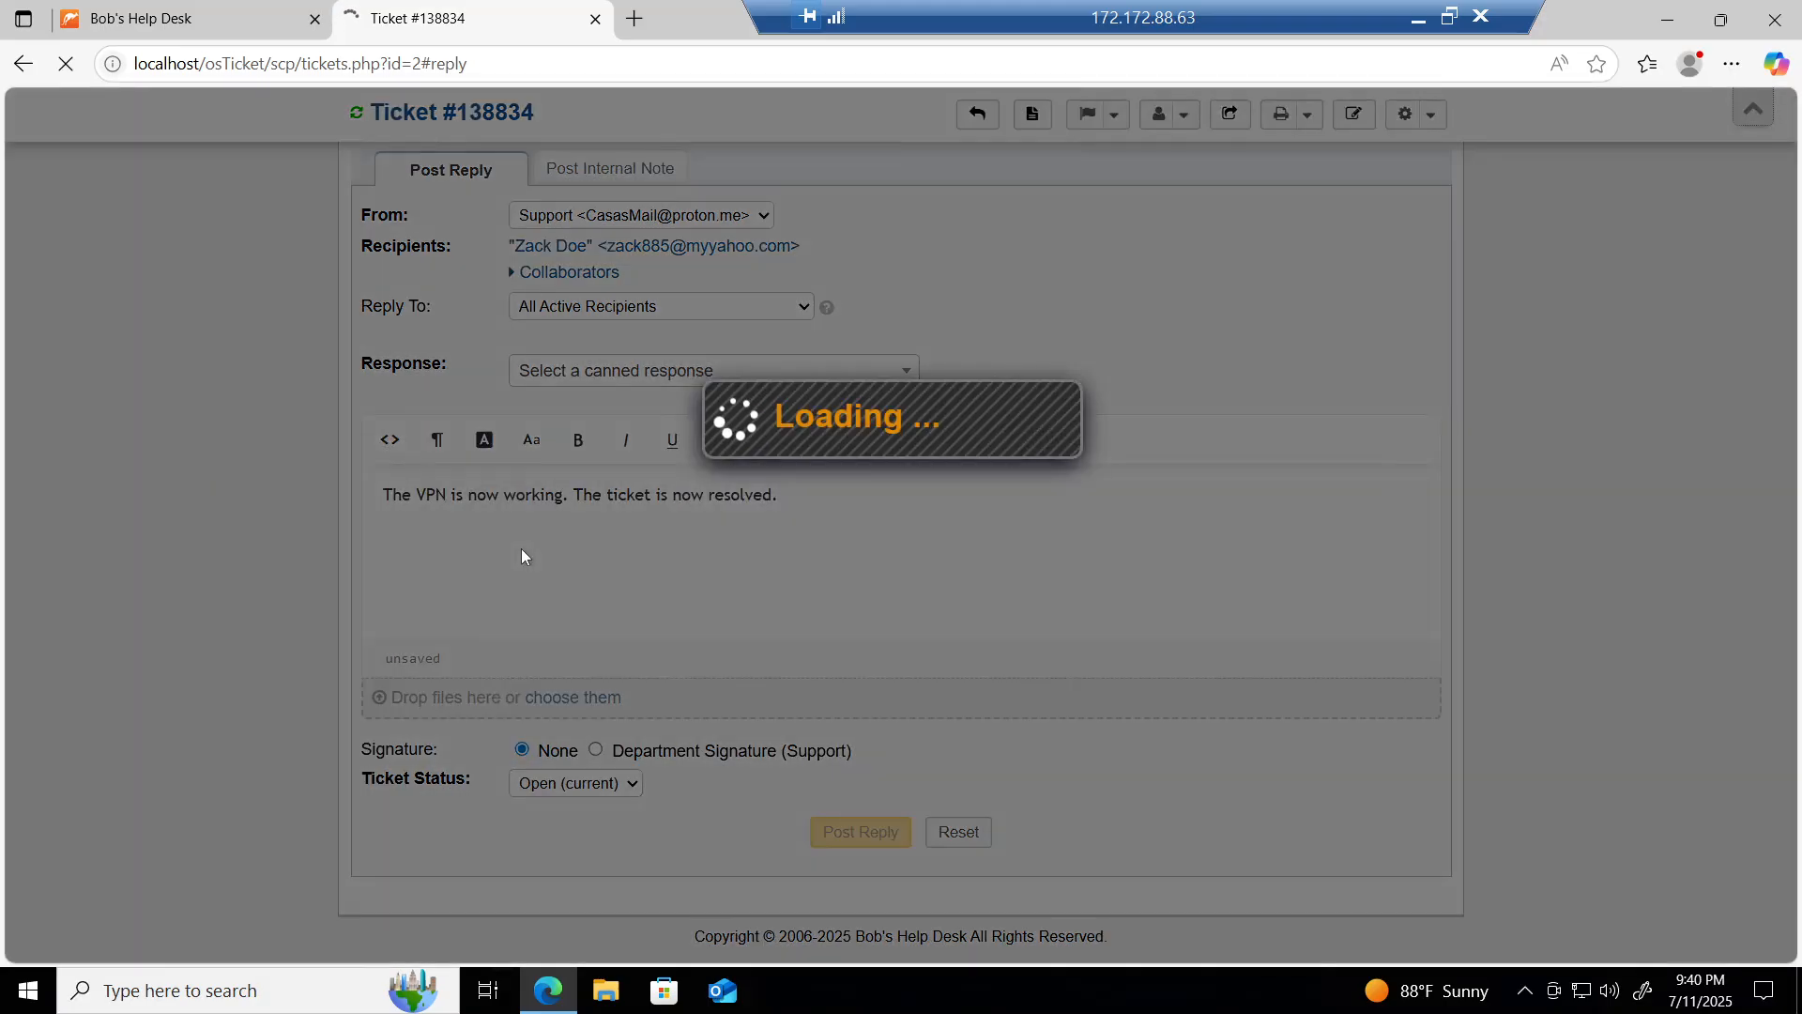
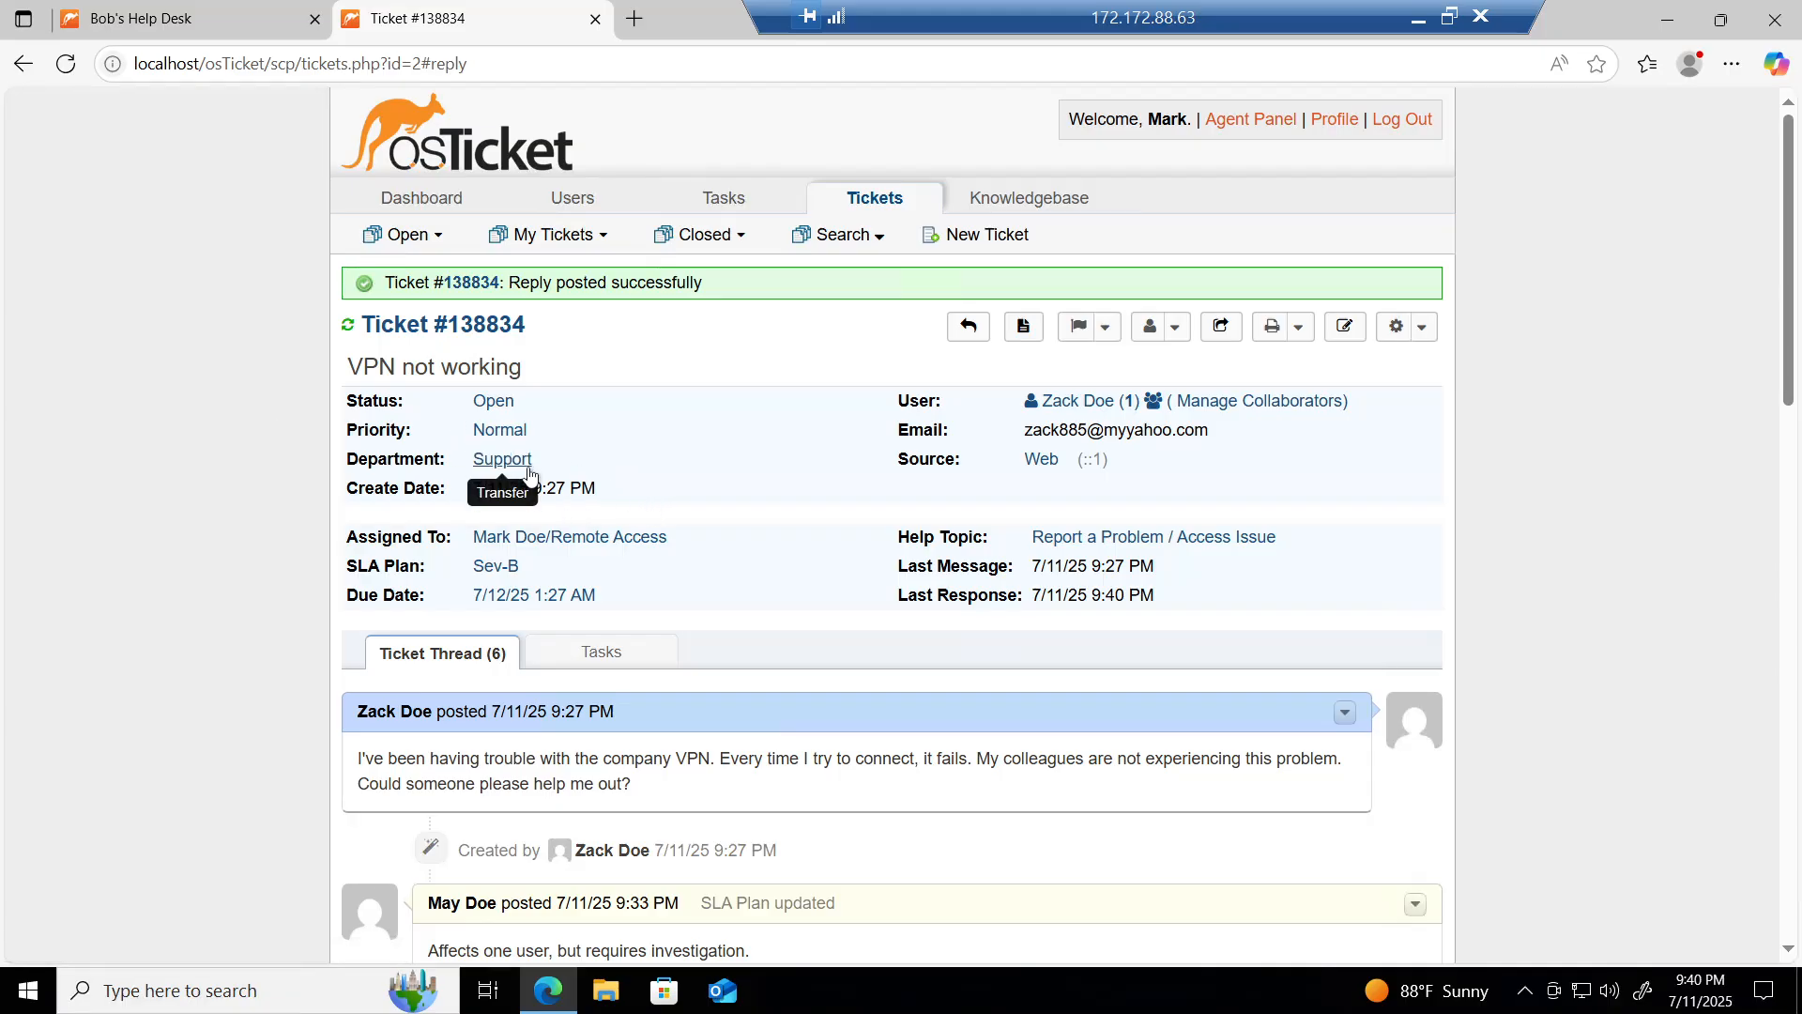
Step: Change ticket #138834's status from Open to Resolved and close it
click(496, 401)
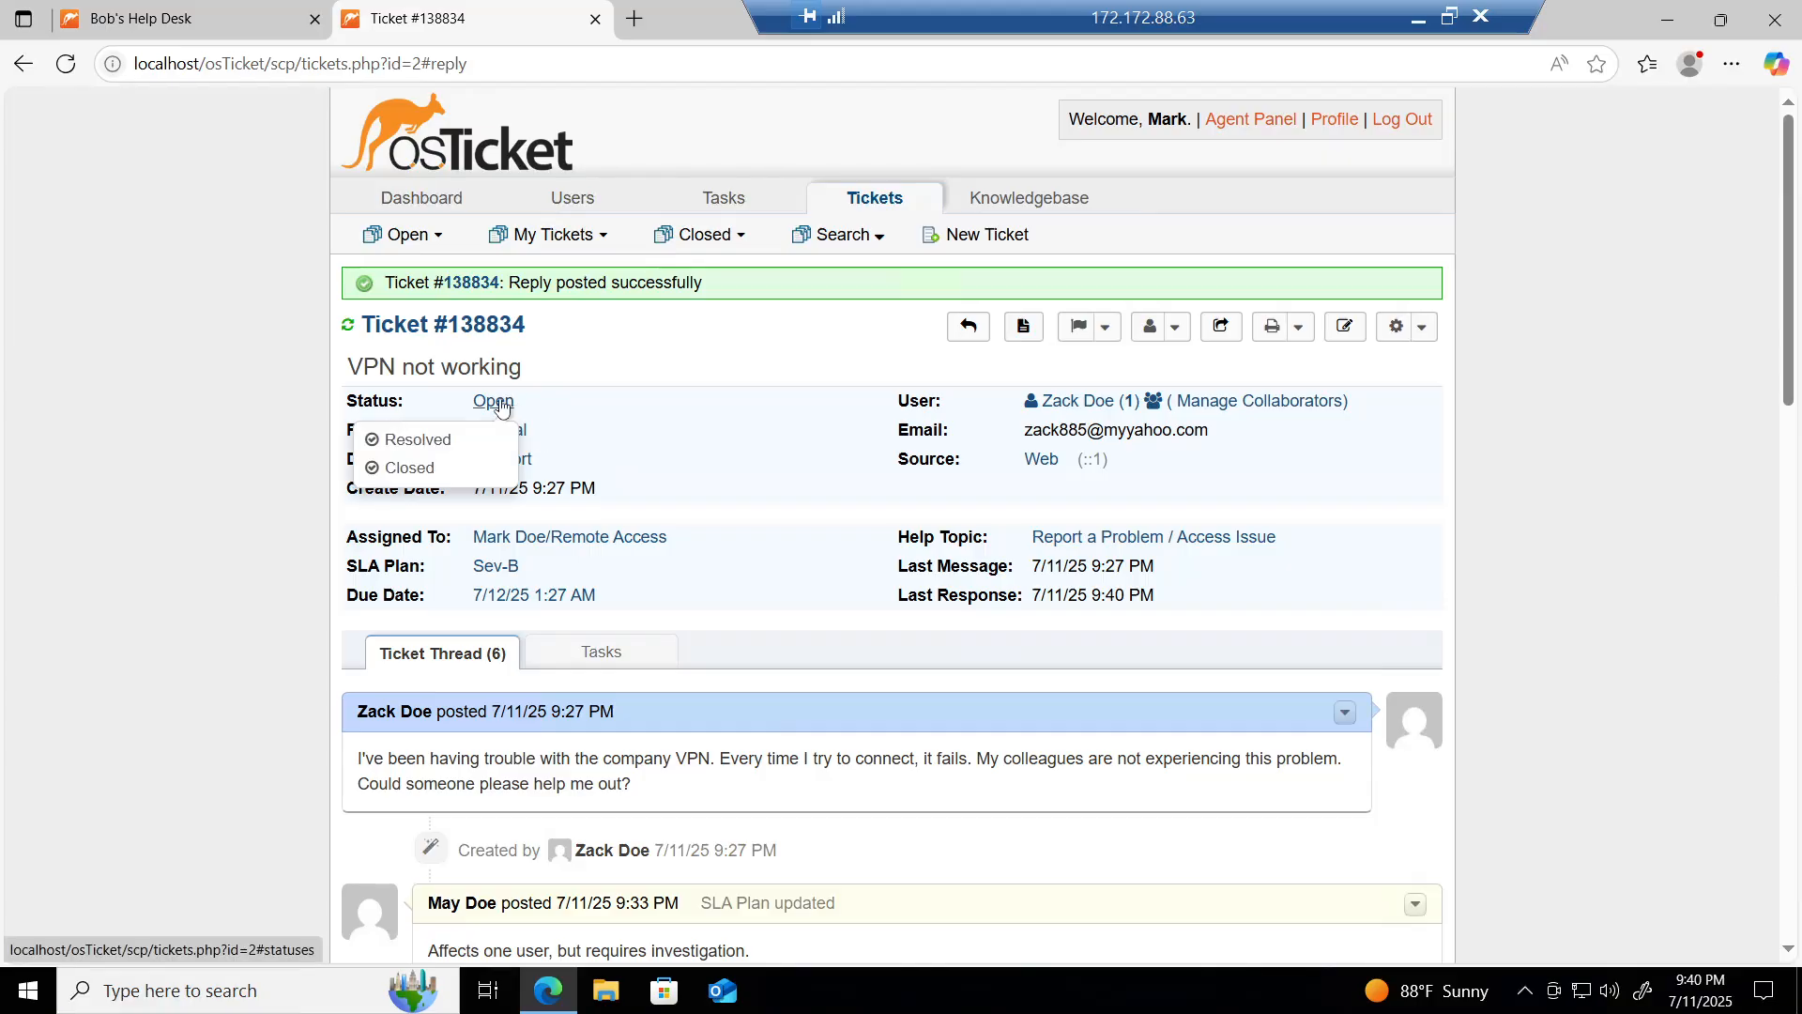
click(422, 441)
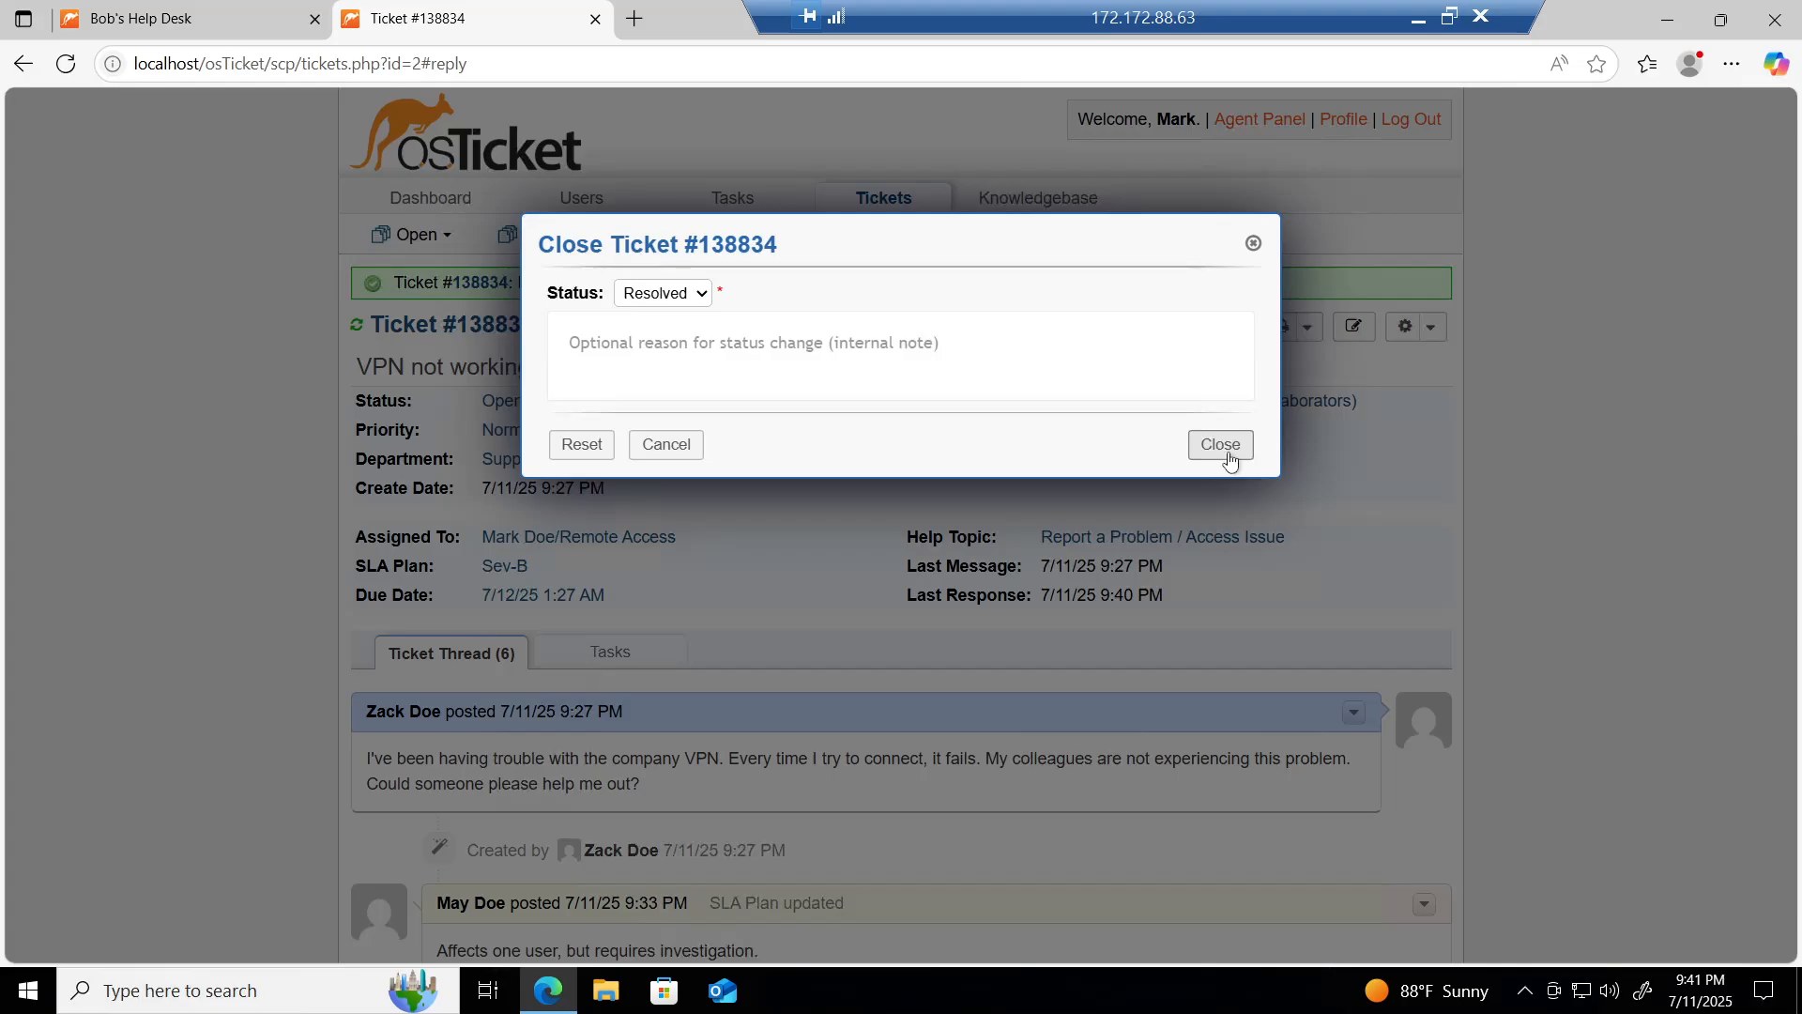
click(1222, 451)
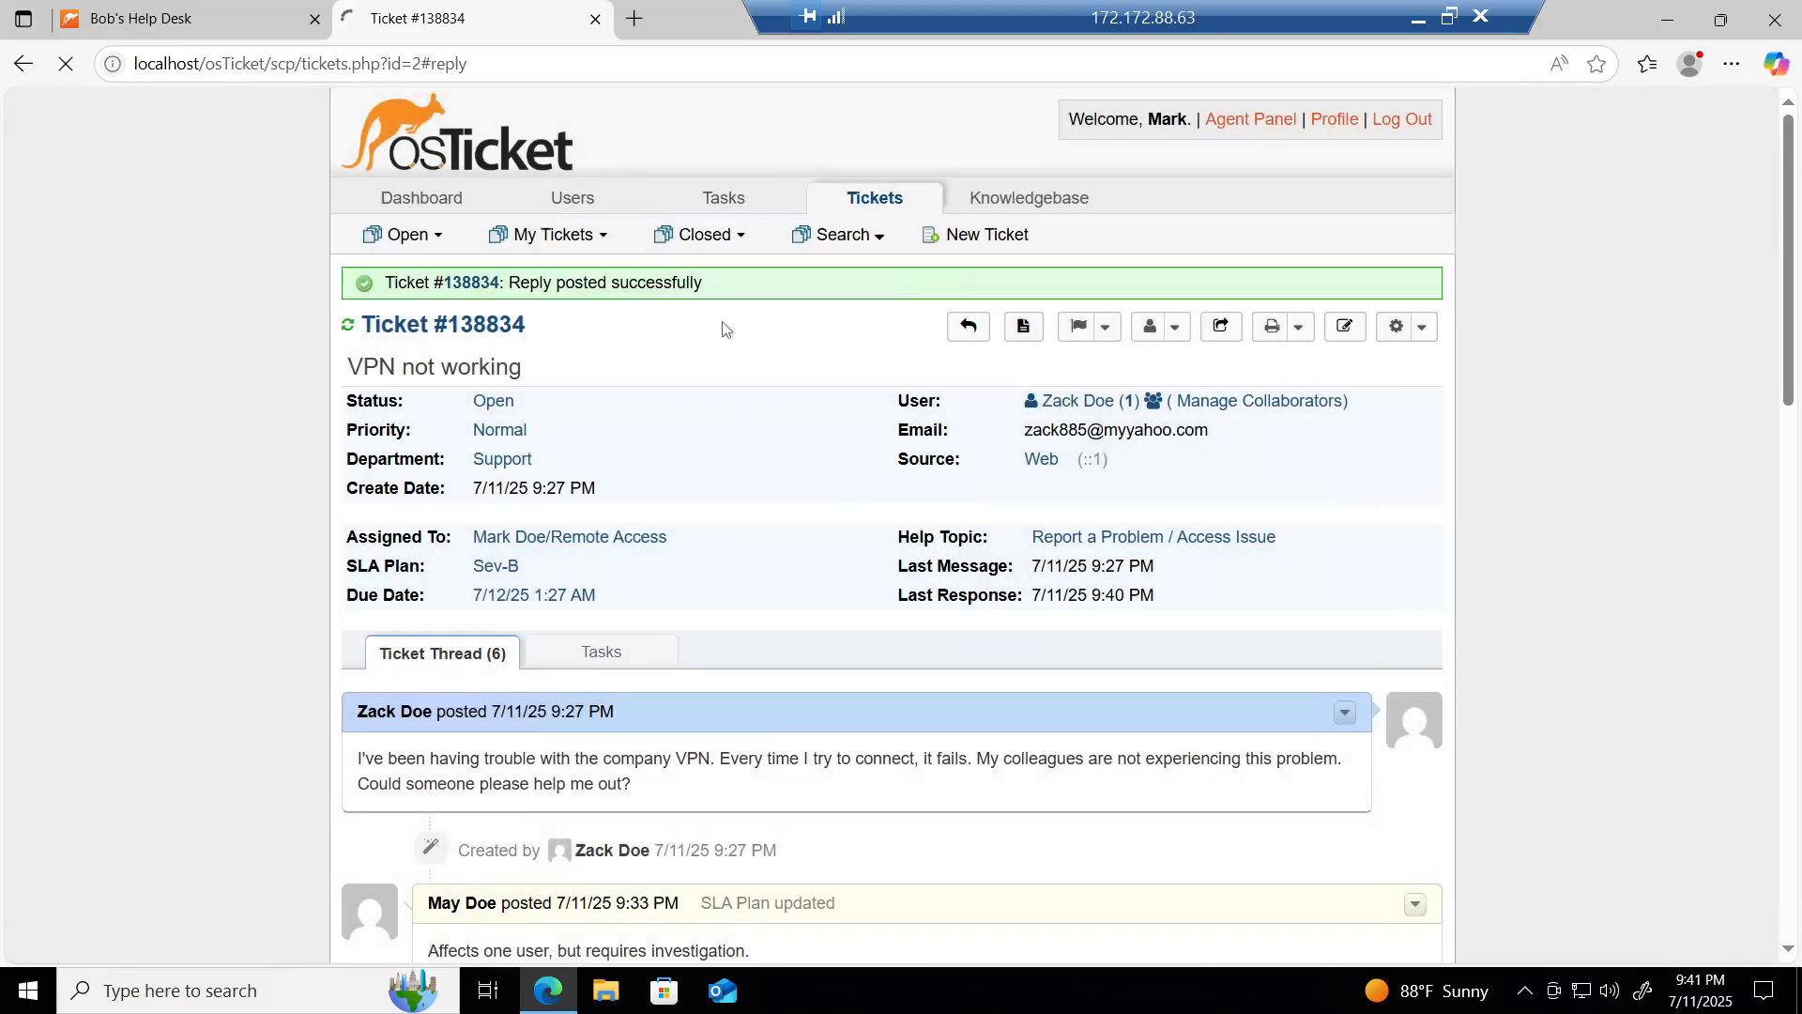
mouse_move(495, 211)
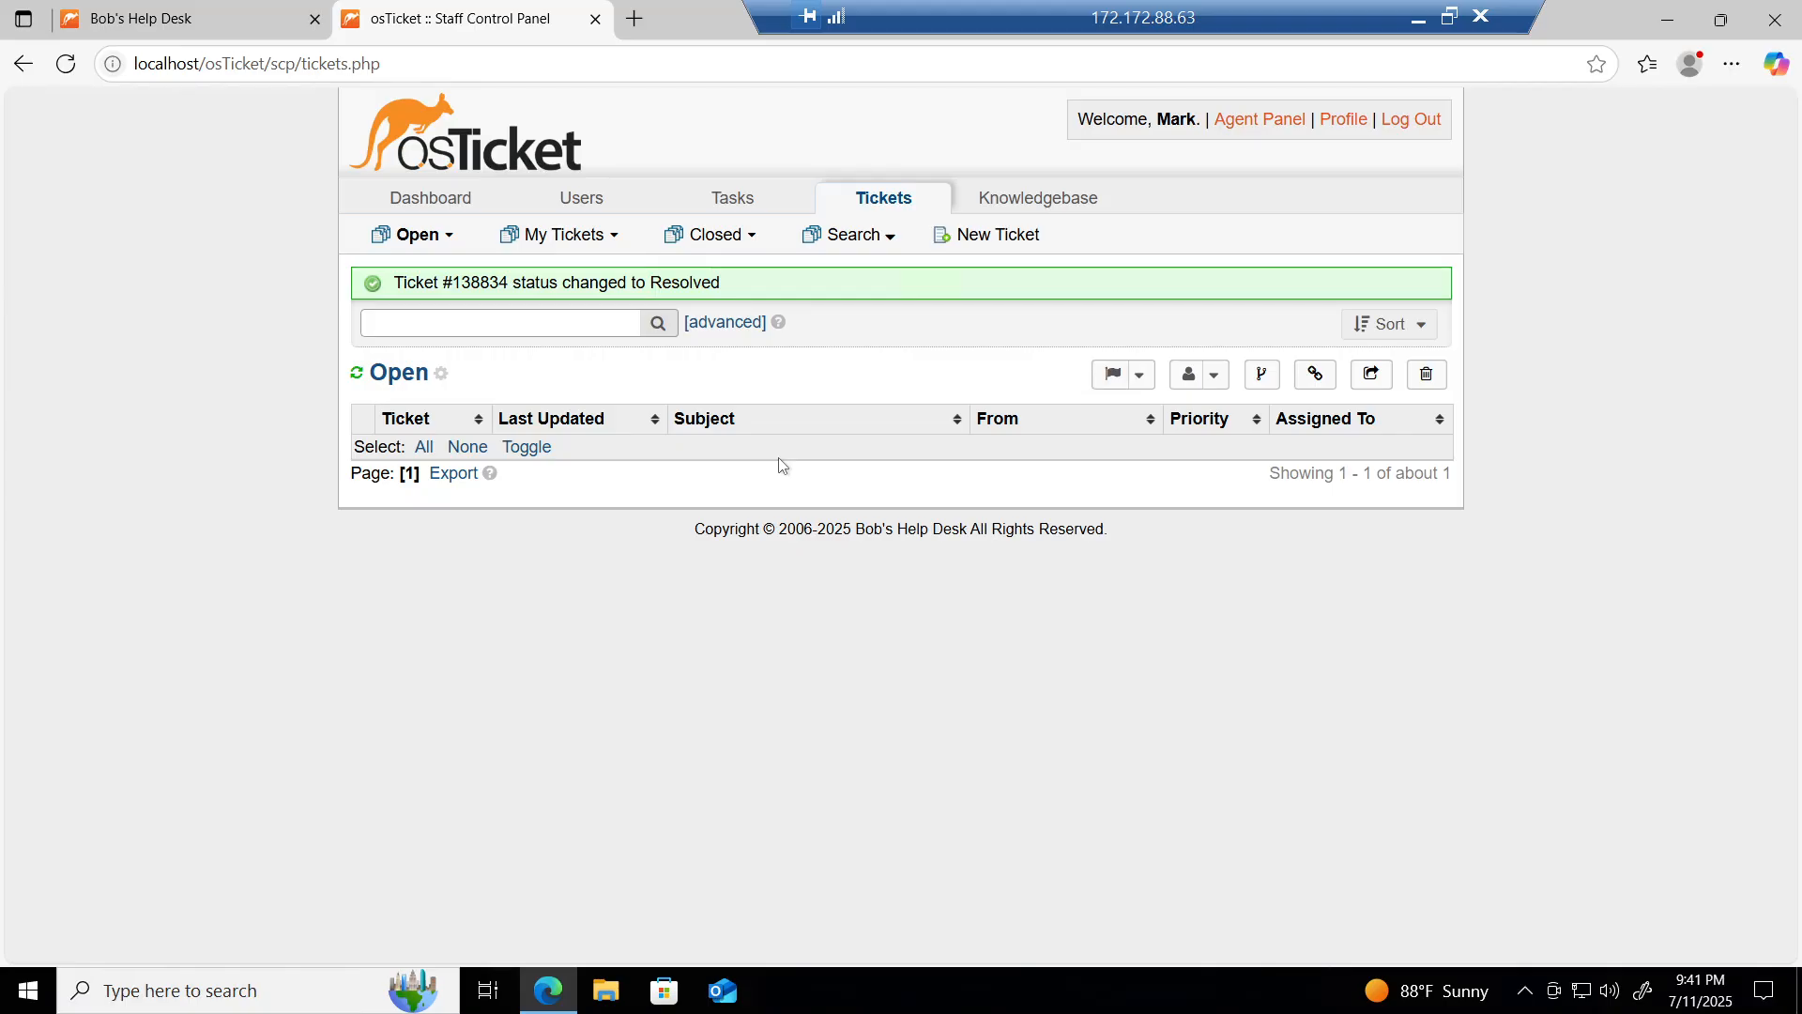
Step: Log out of the agent panel and start a new ticket on the Bob's Help Desk support site
click(1412, 127)
click(183, 12)
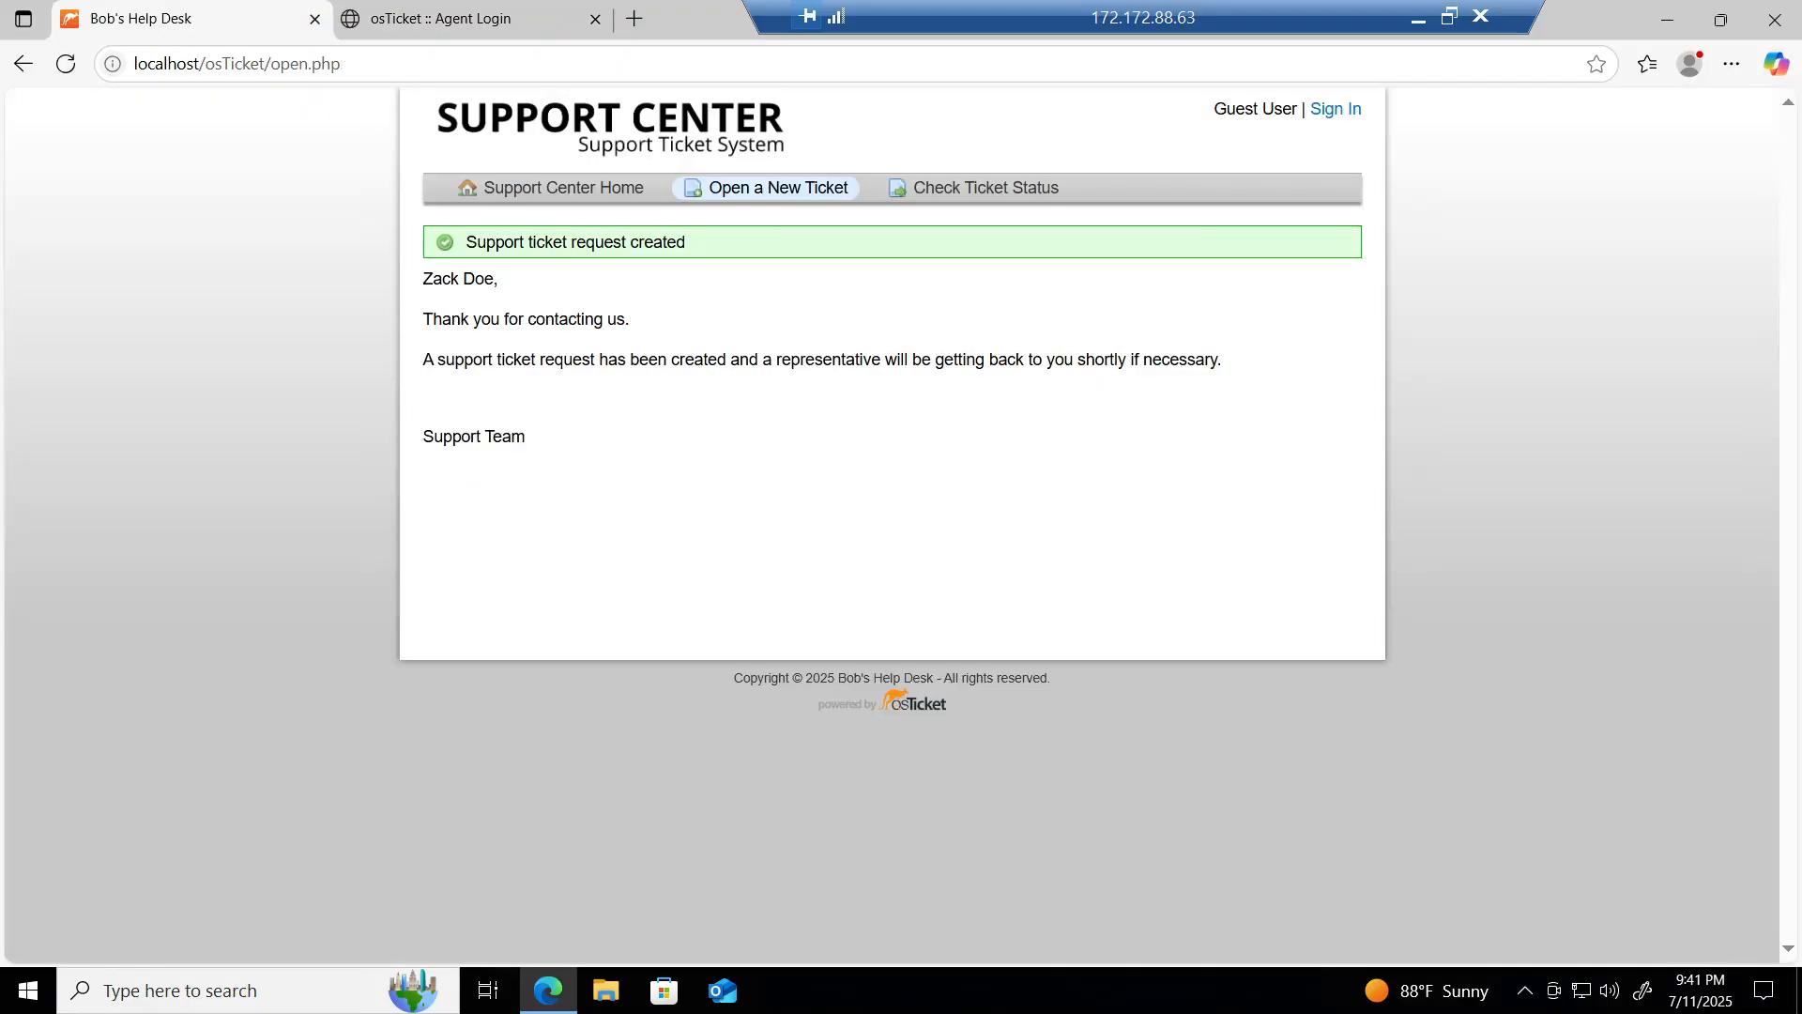
click(558, 203)
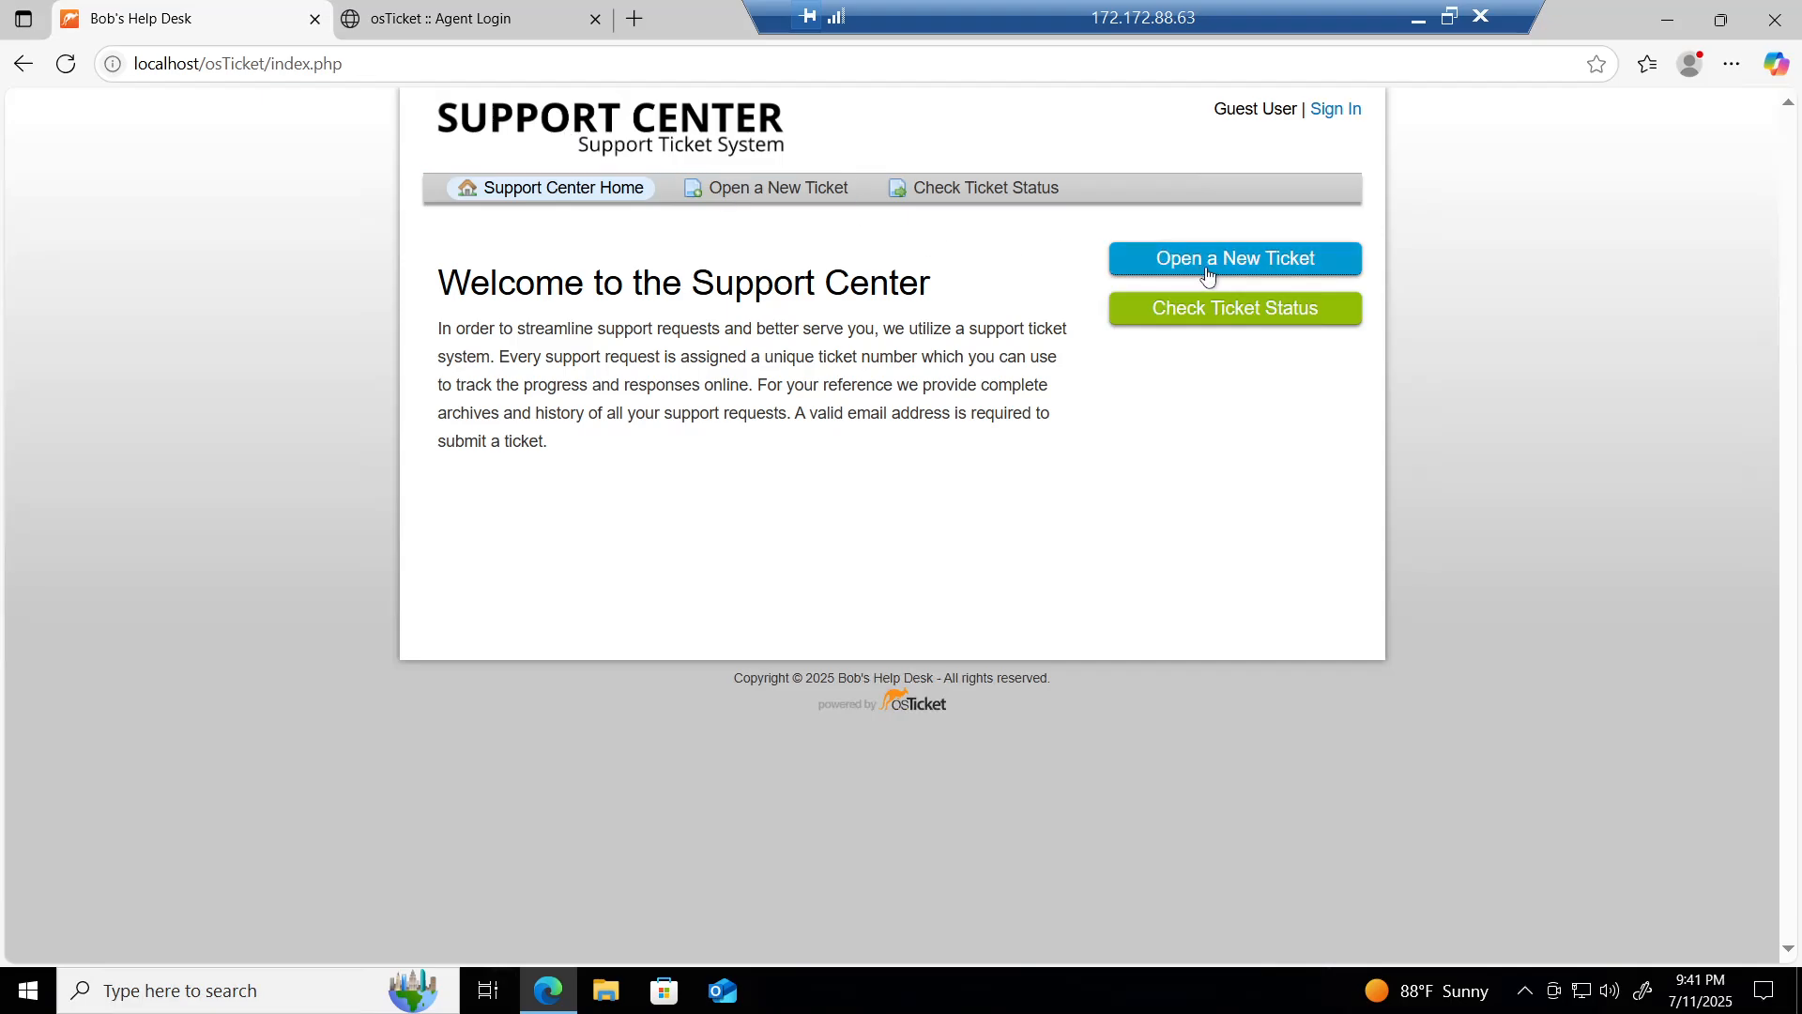
click(1271, 271)
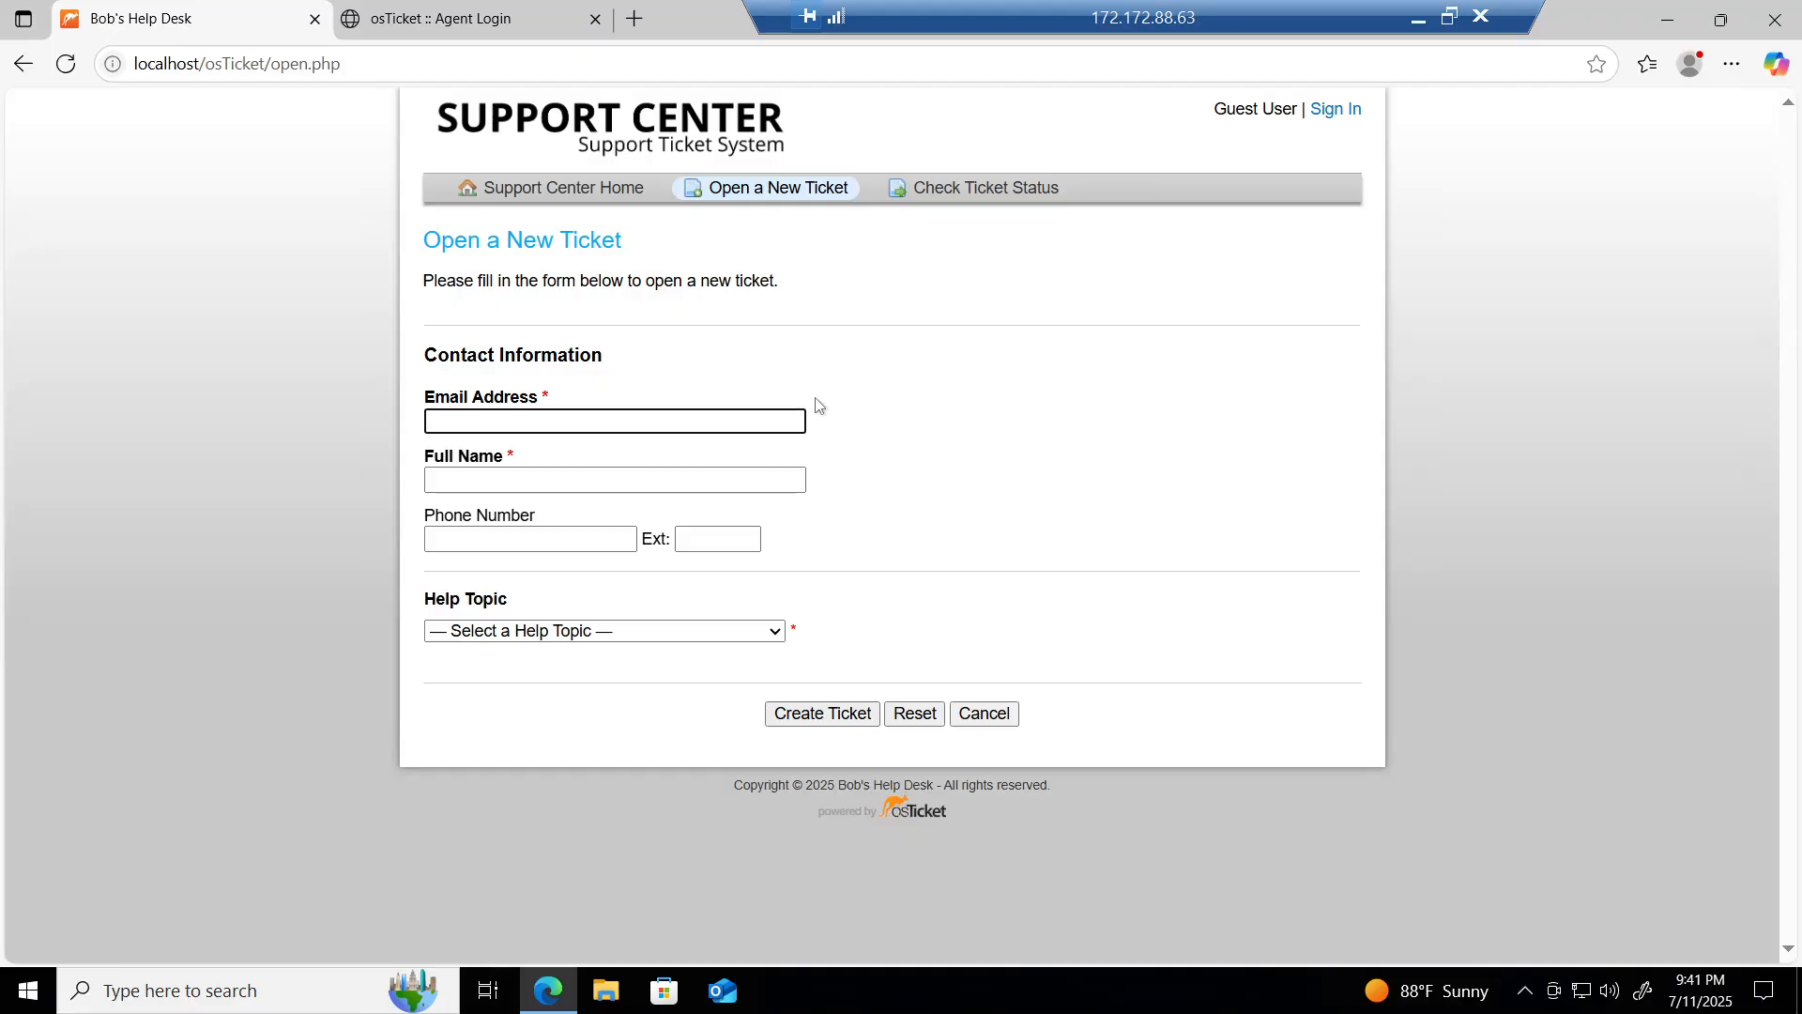
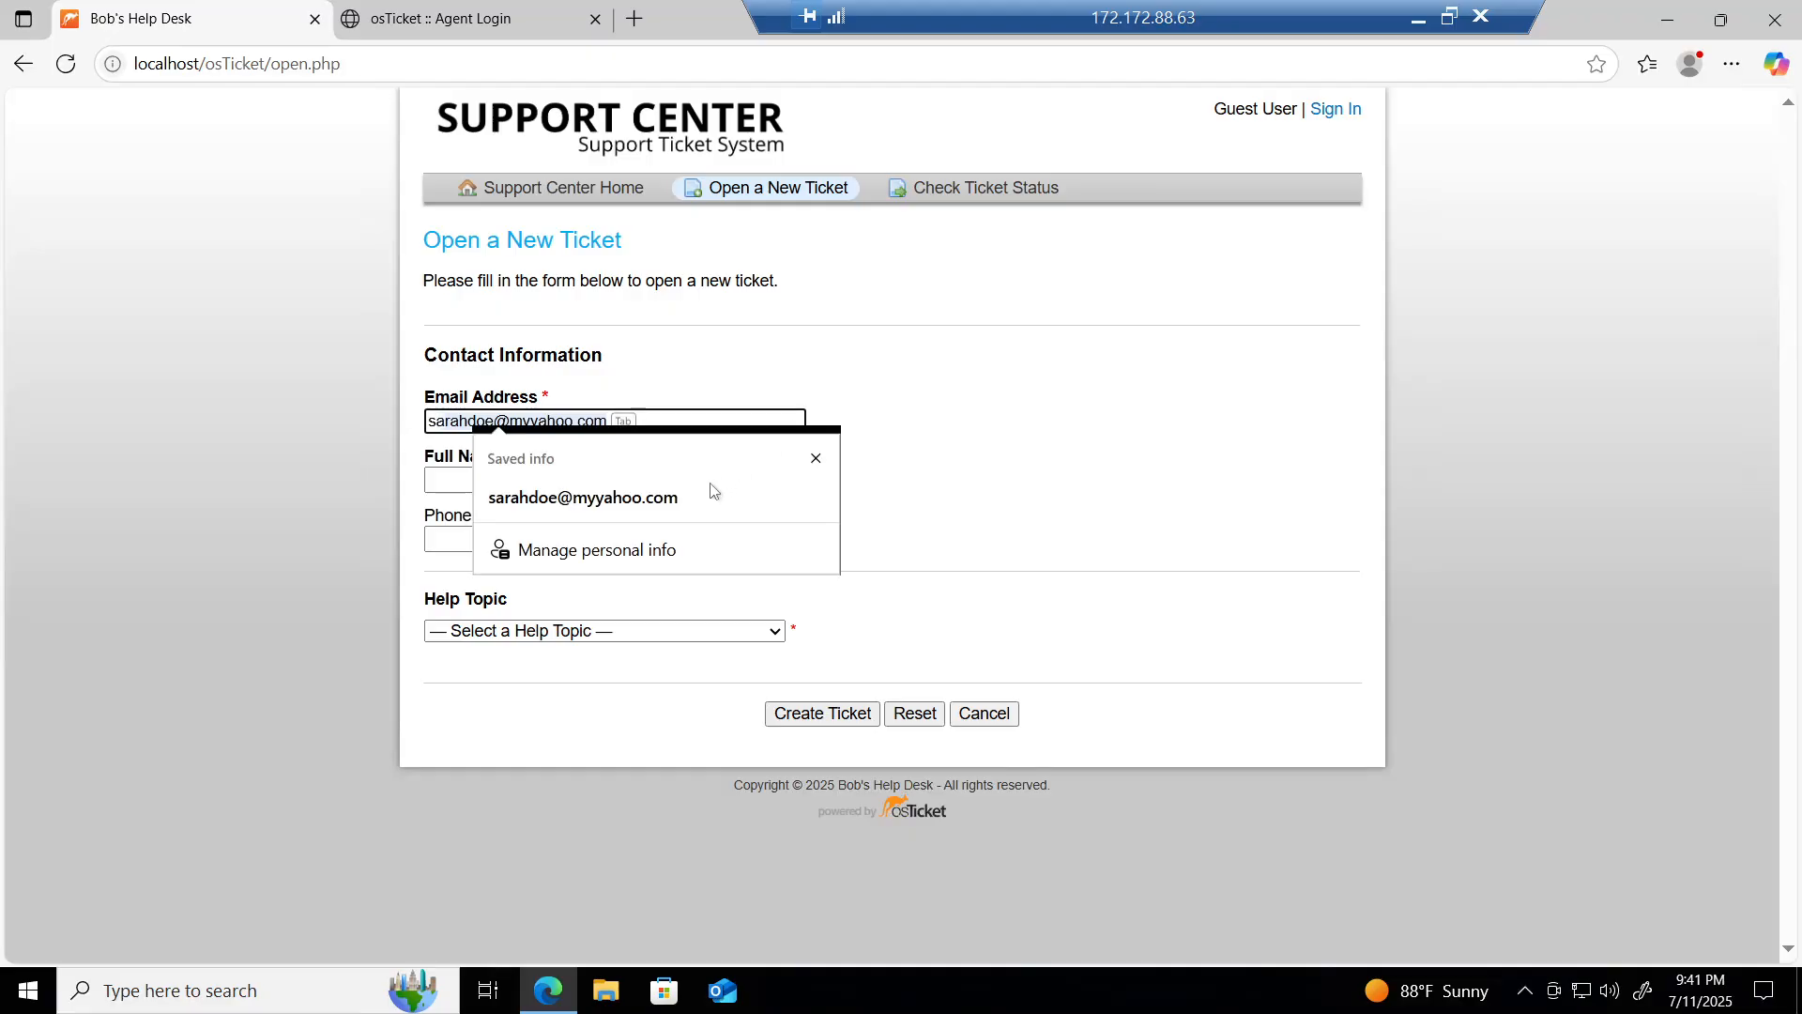
Step: Fill in the requester's e-mail and full name, and choose the General Inquiry / Other help topic
click(677, 497)
click(580, 483)
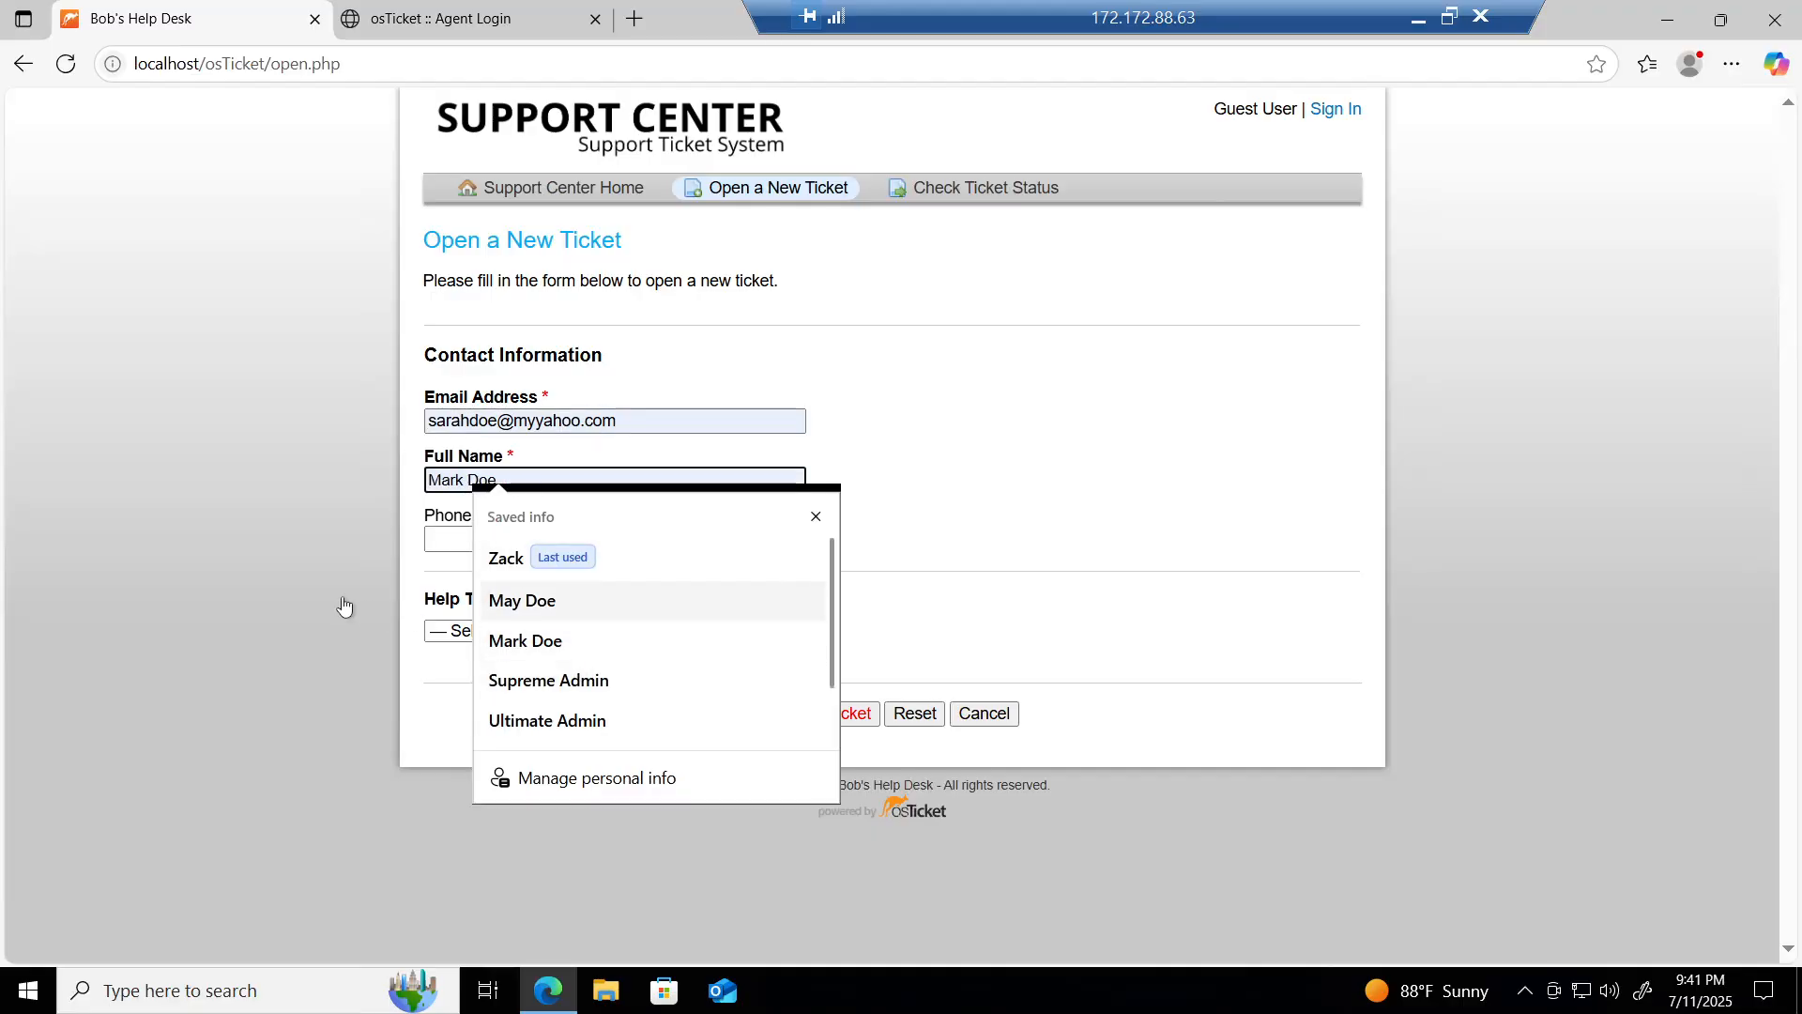
text(Sarah)
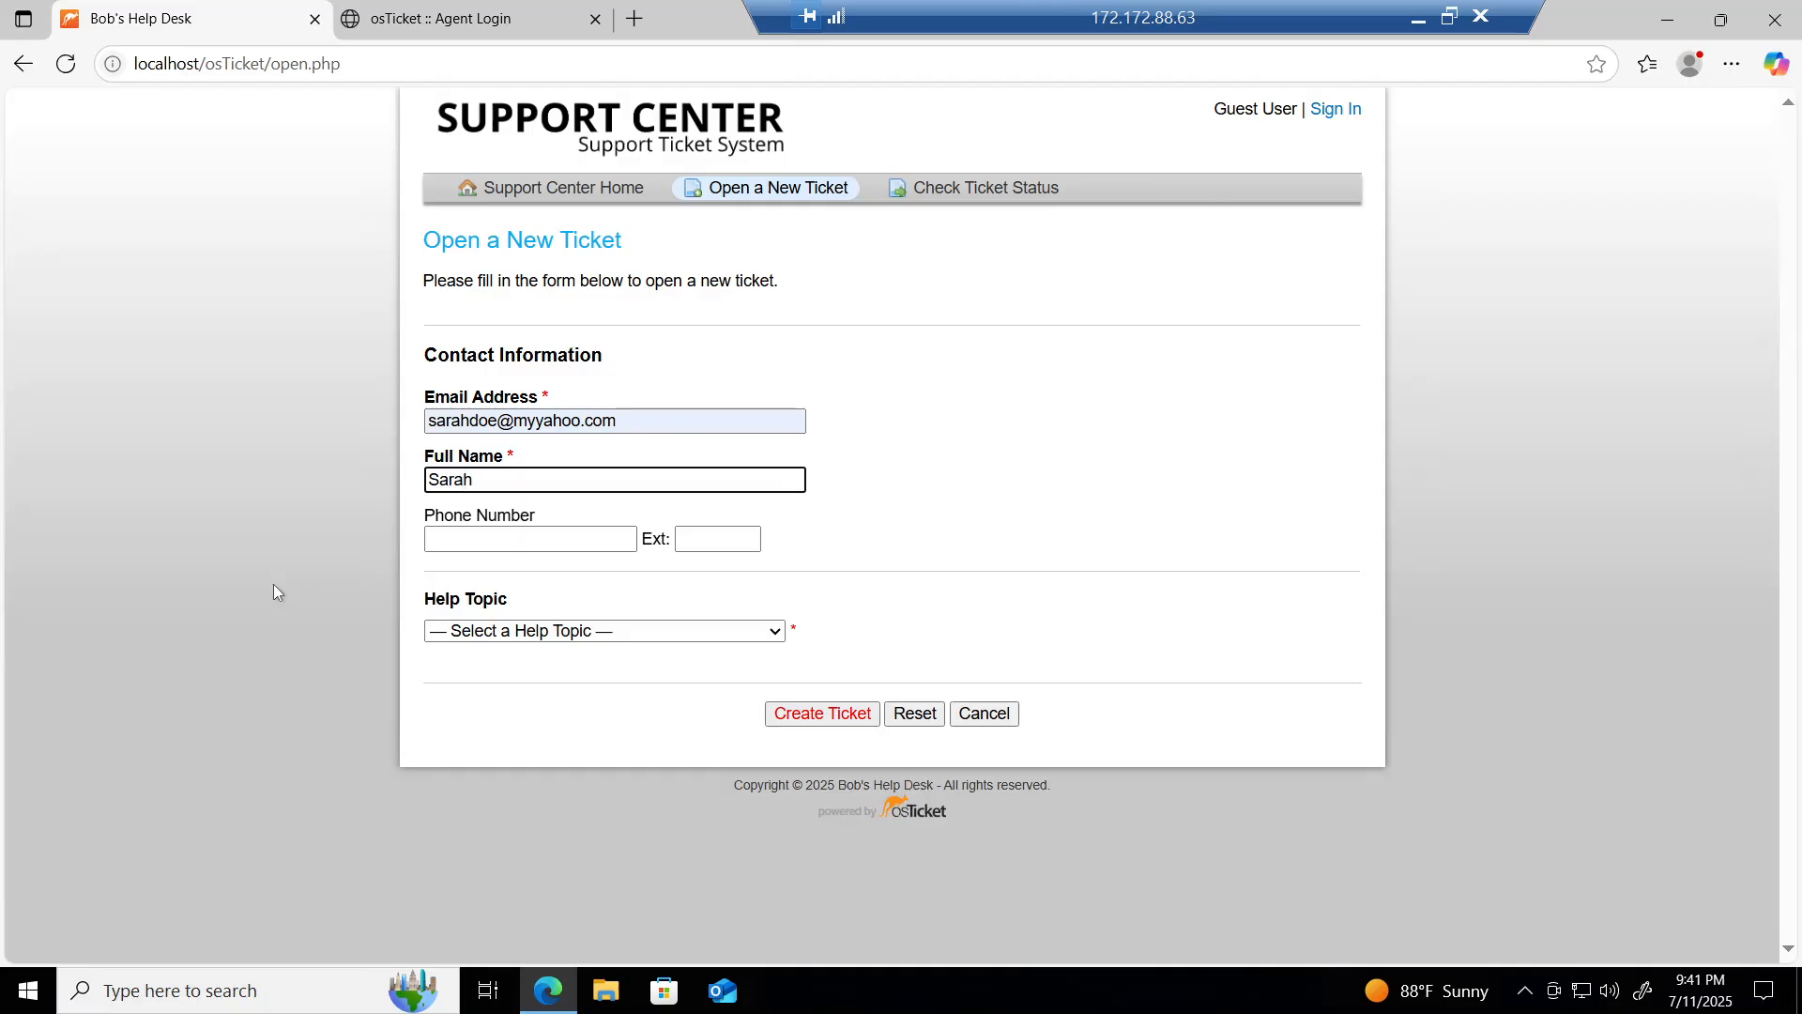
text( doe)
key(BackSpace)
key(BackSpace)
key(BackSpace)
text(Doe)
click(546, 631)
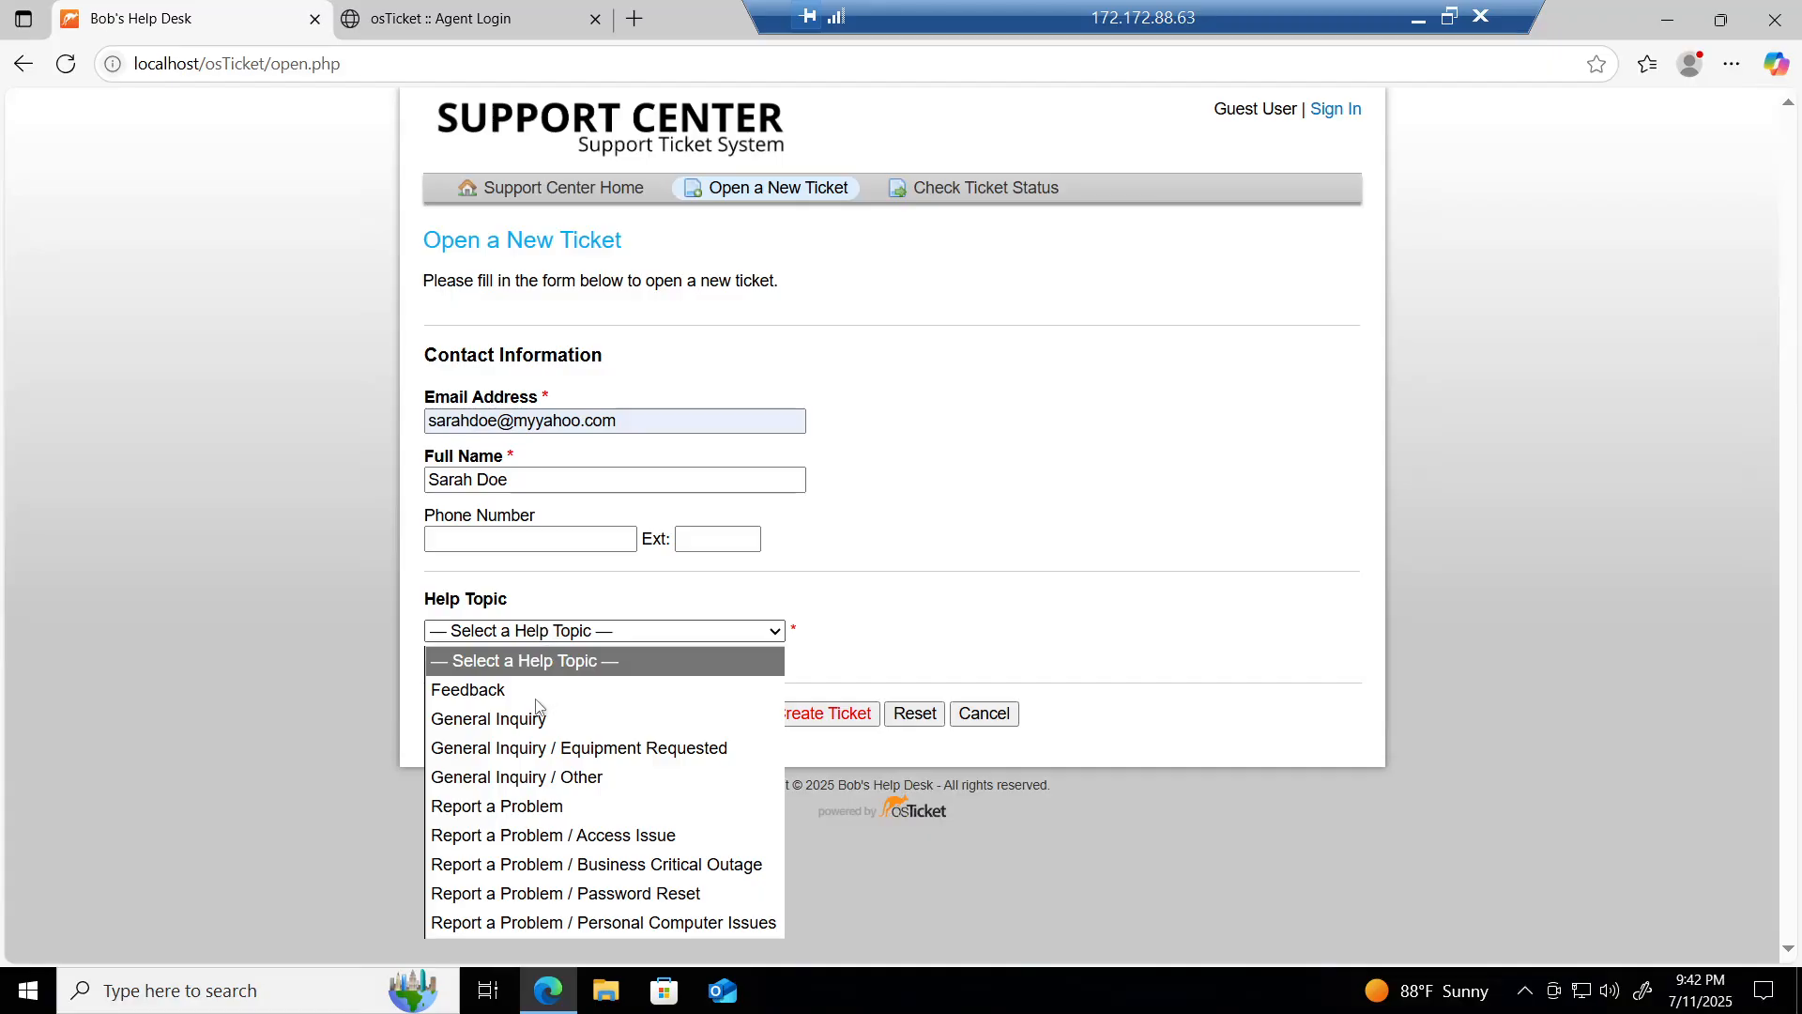
click(517, 778)
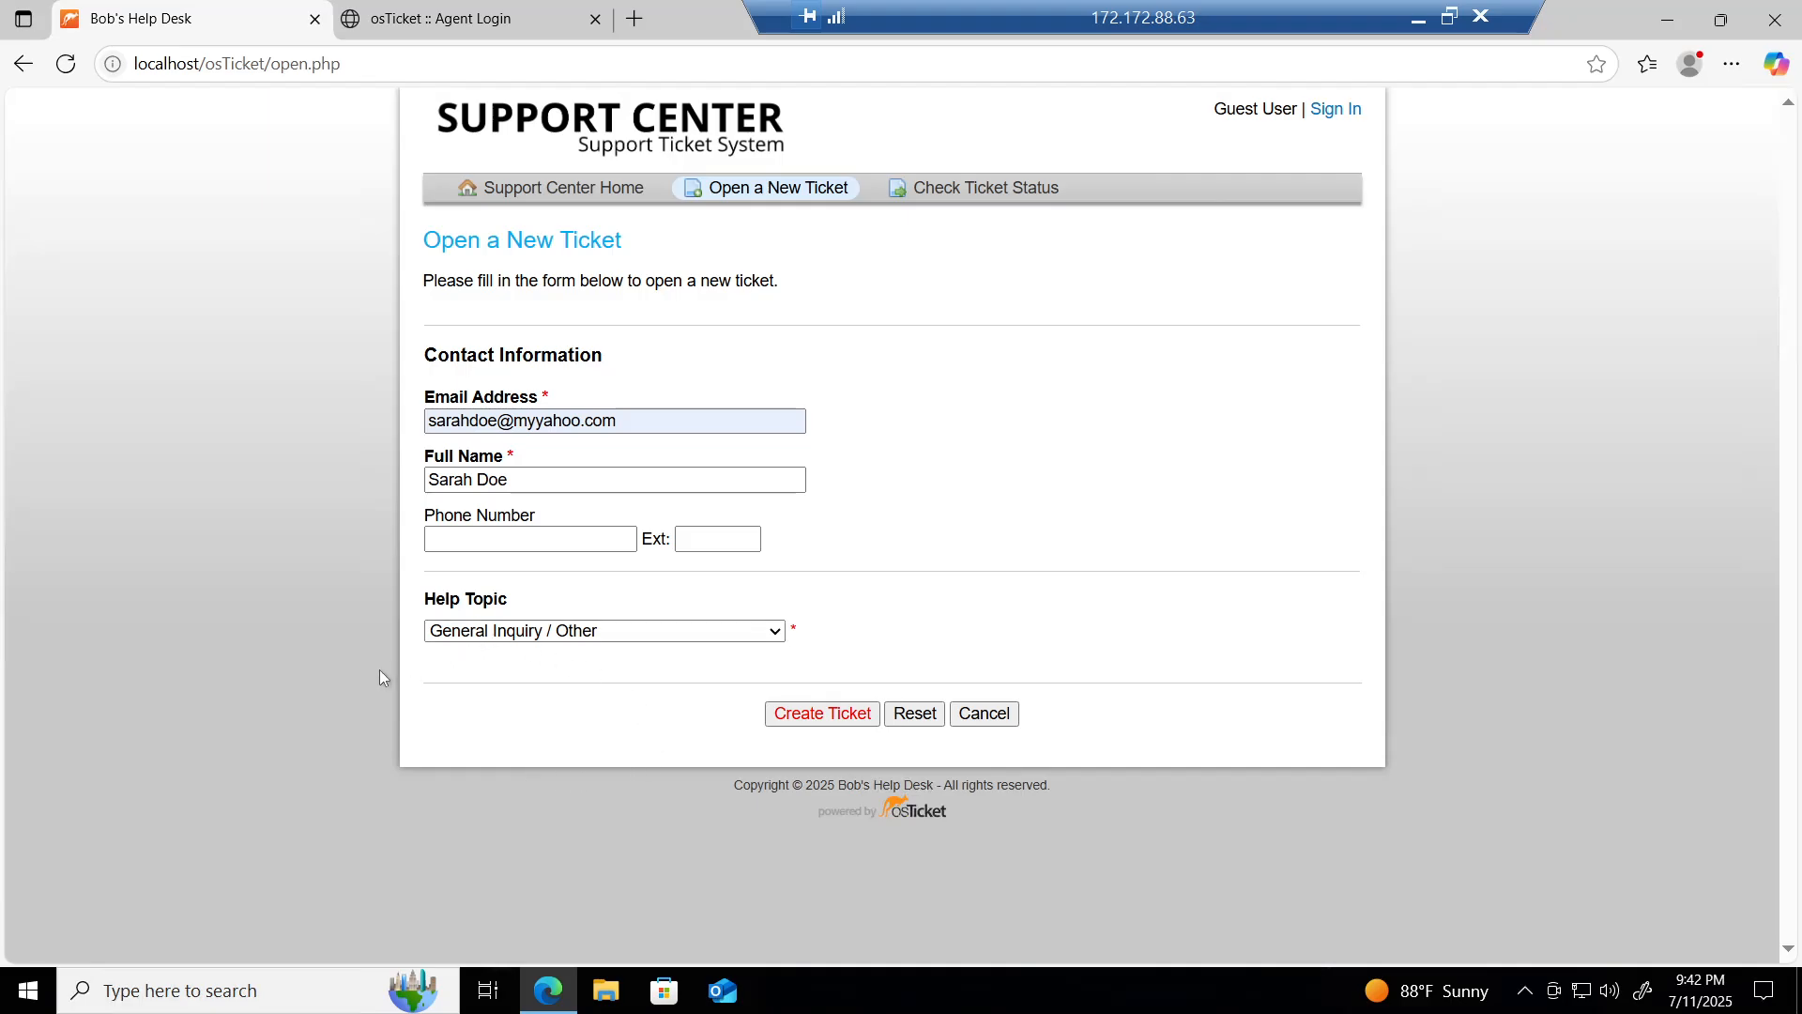
scroll(379, 668, down, 2)
scroll(379, 668, down, 1)
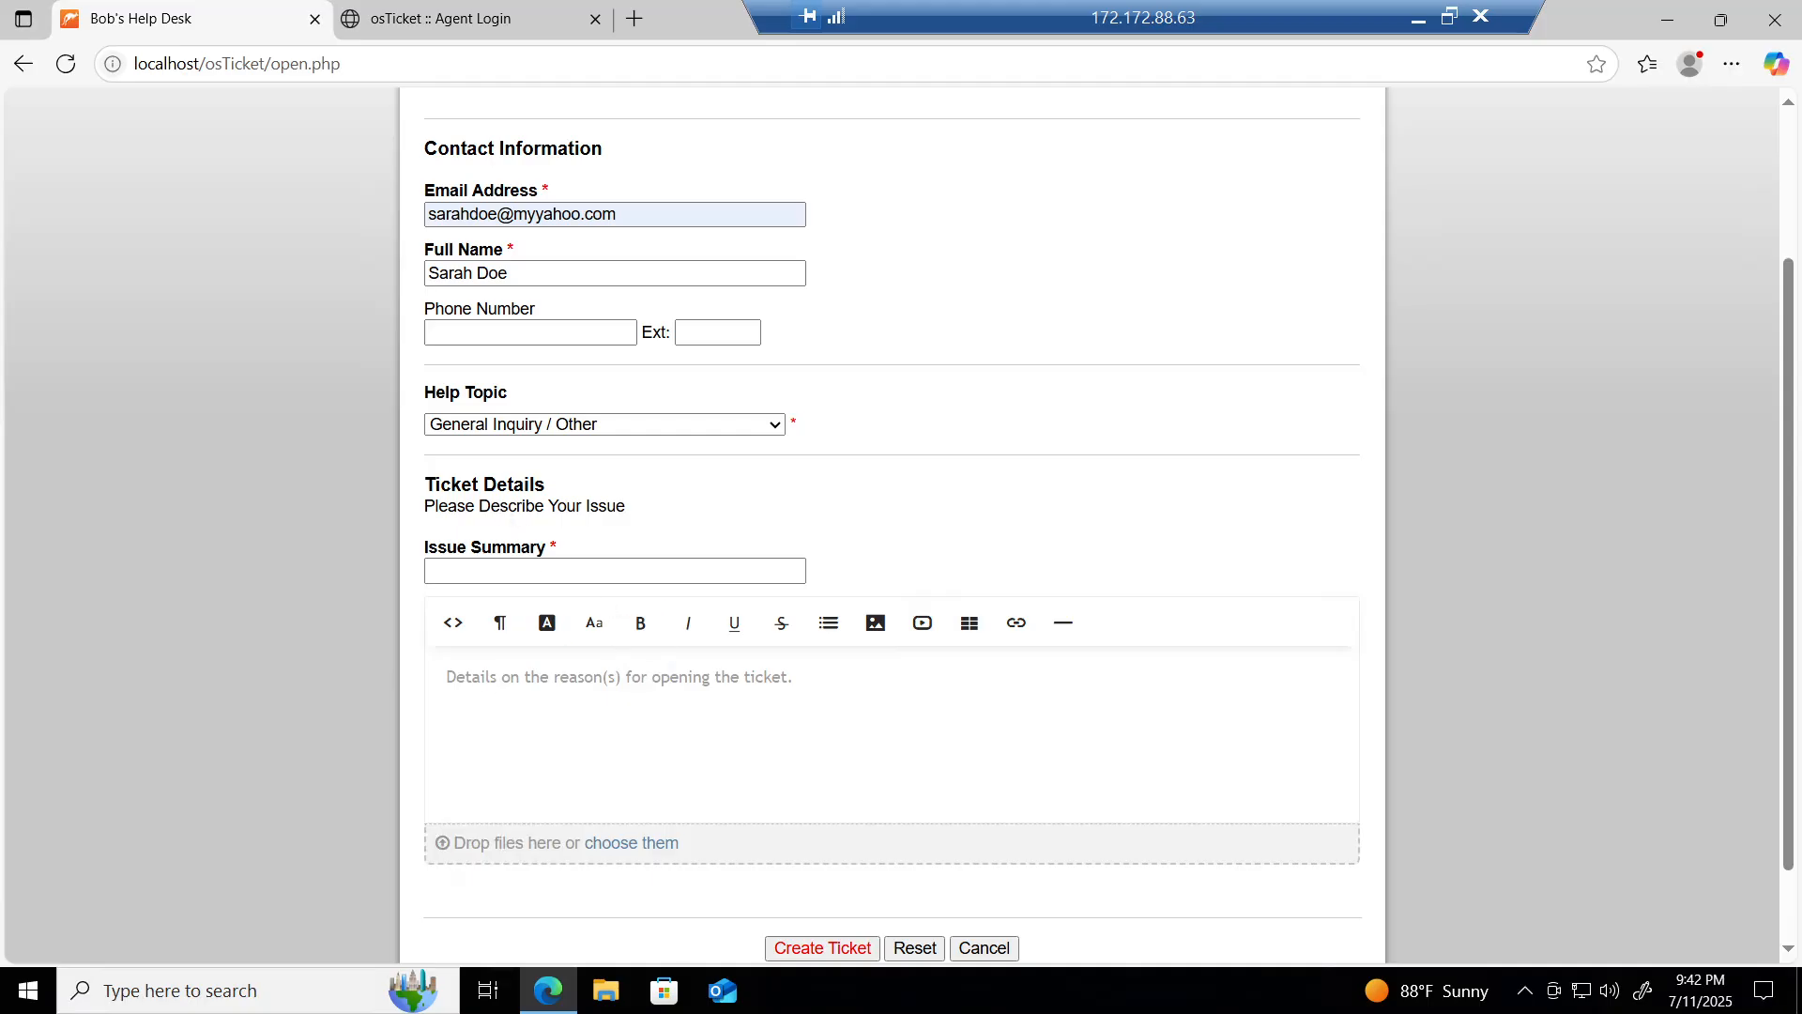
Step: Enter 'Microsoft Office Activation issue' as the ticket's issue summary
click(484, 572)
click(483, 572)
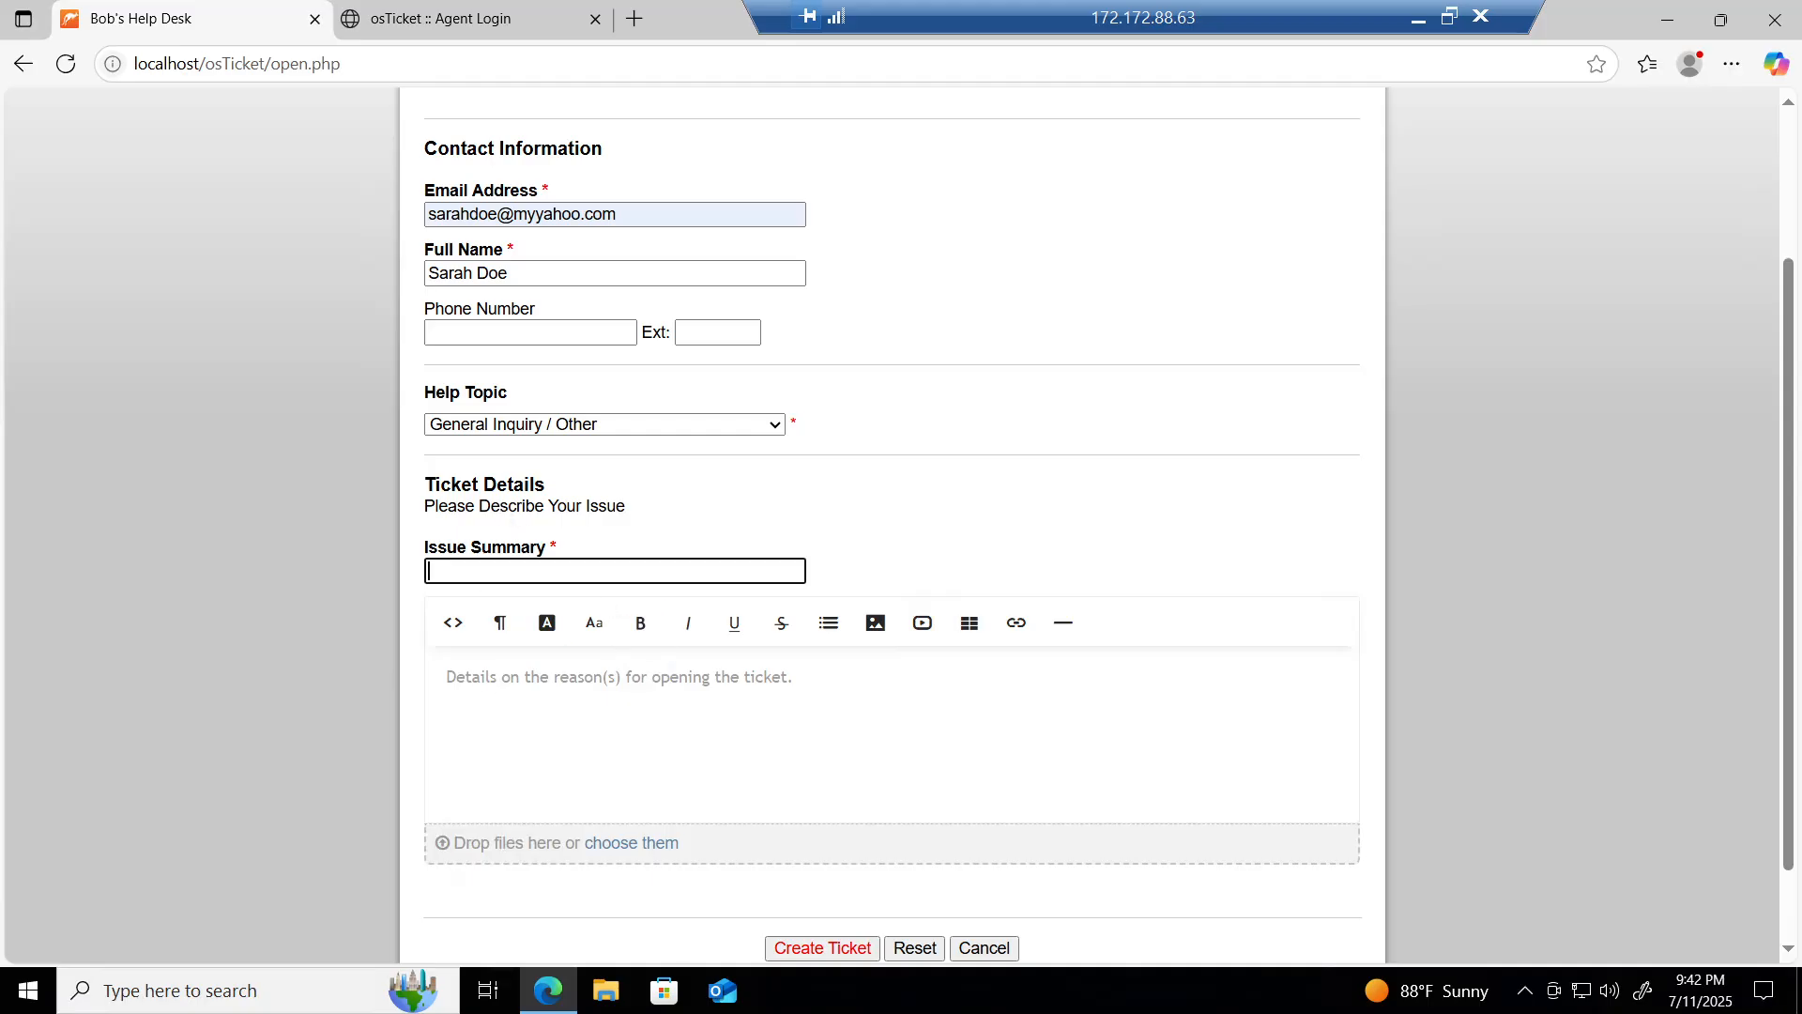
text(Mir)
text(crosoft )
text(Office )
text(Ac)
text(tivation issu)
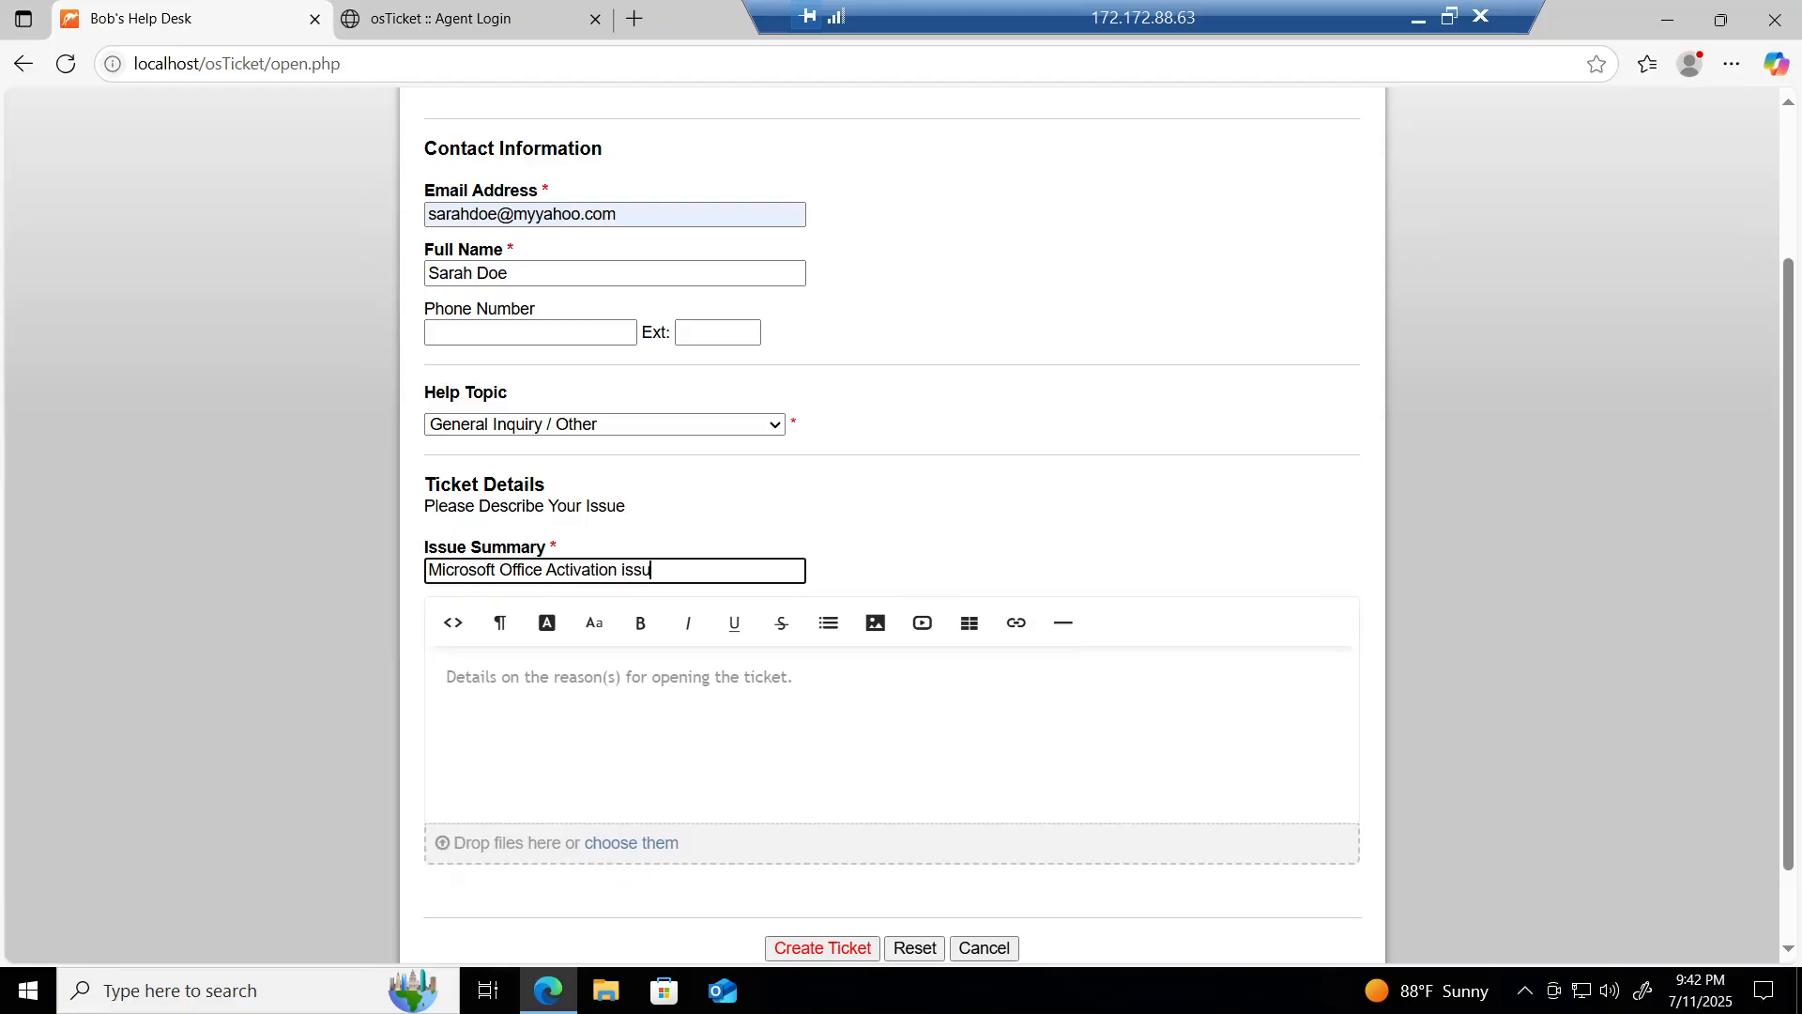
text(e)
click(483, 693)
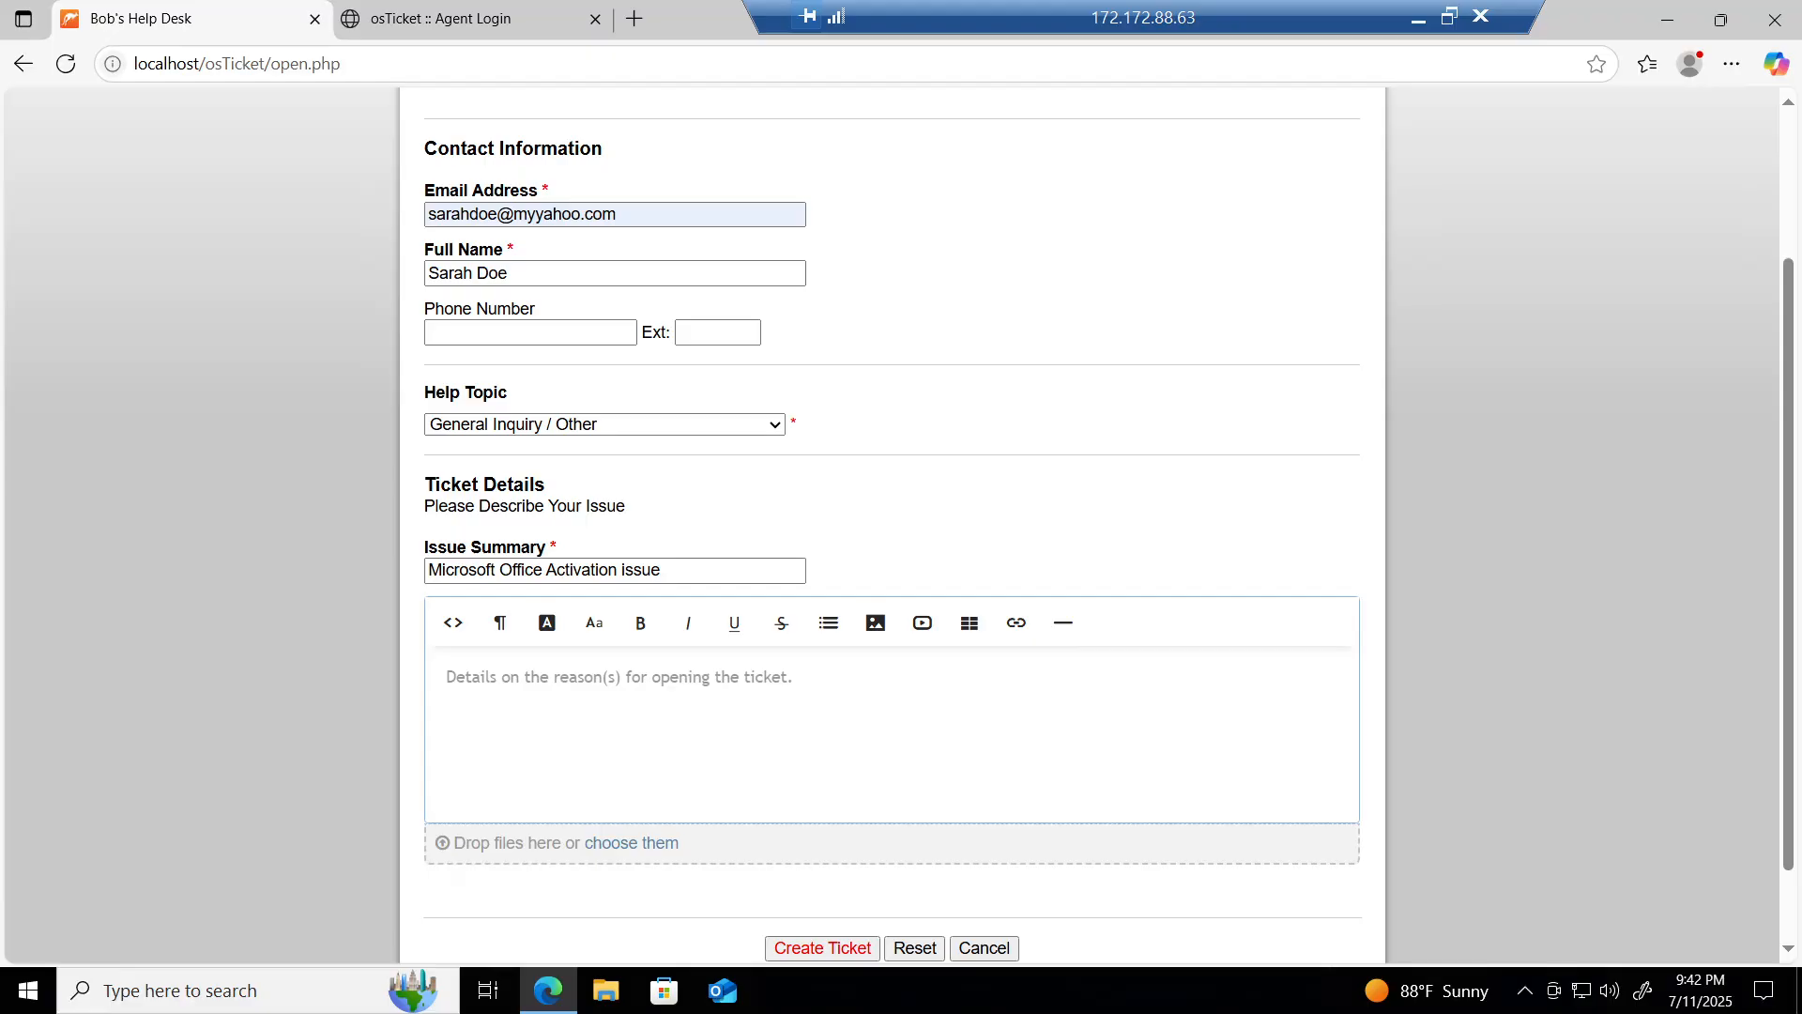
Step: Describe marketing users unable to activate Office after the update ('error: invalid key') and create the ticket
text(Several)
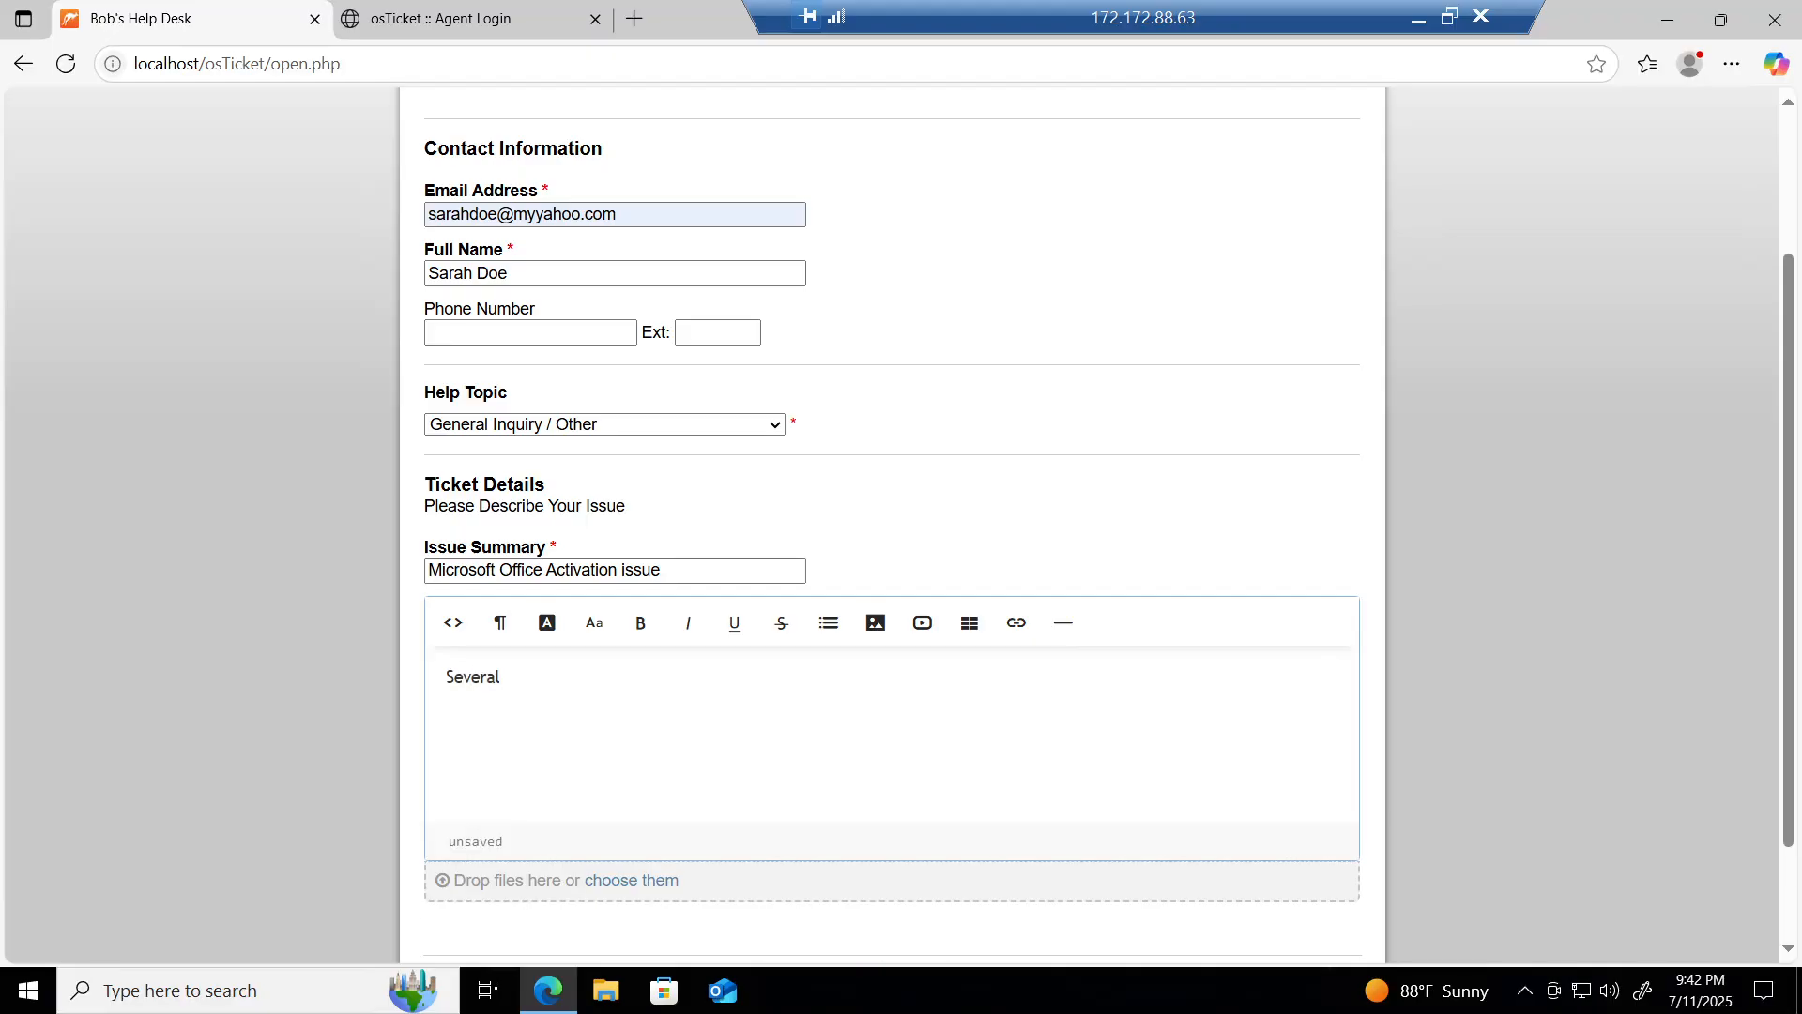
text( people in the marketing )
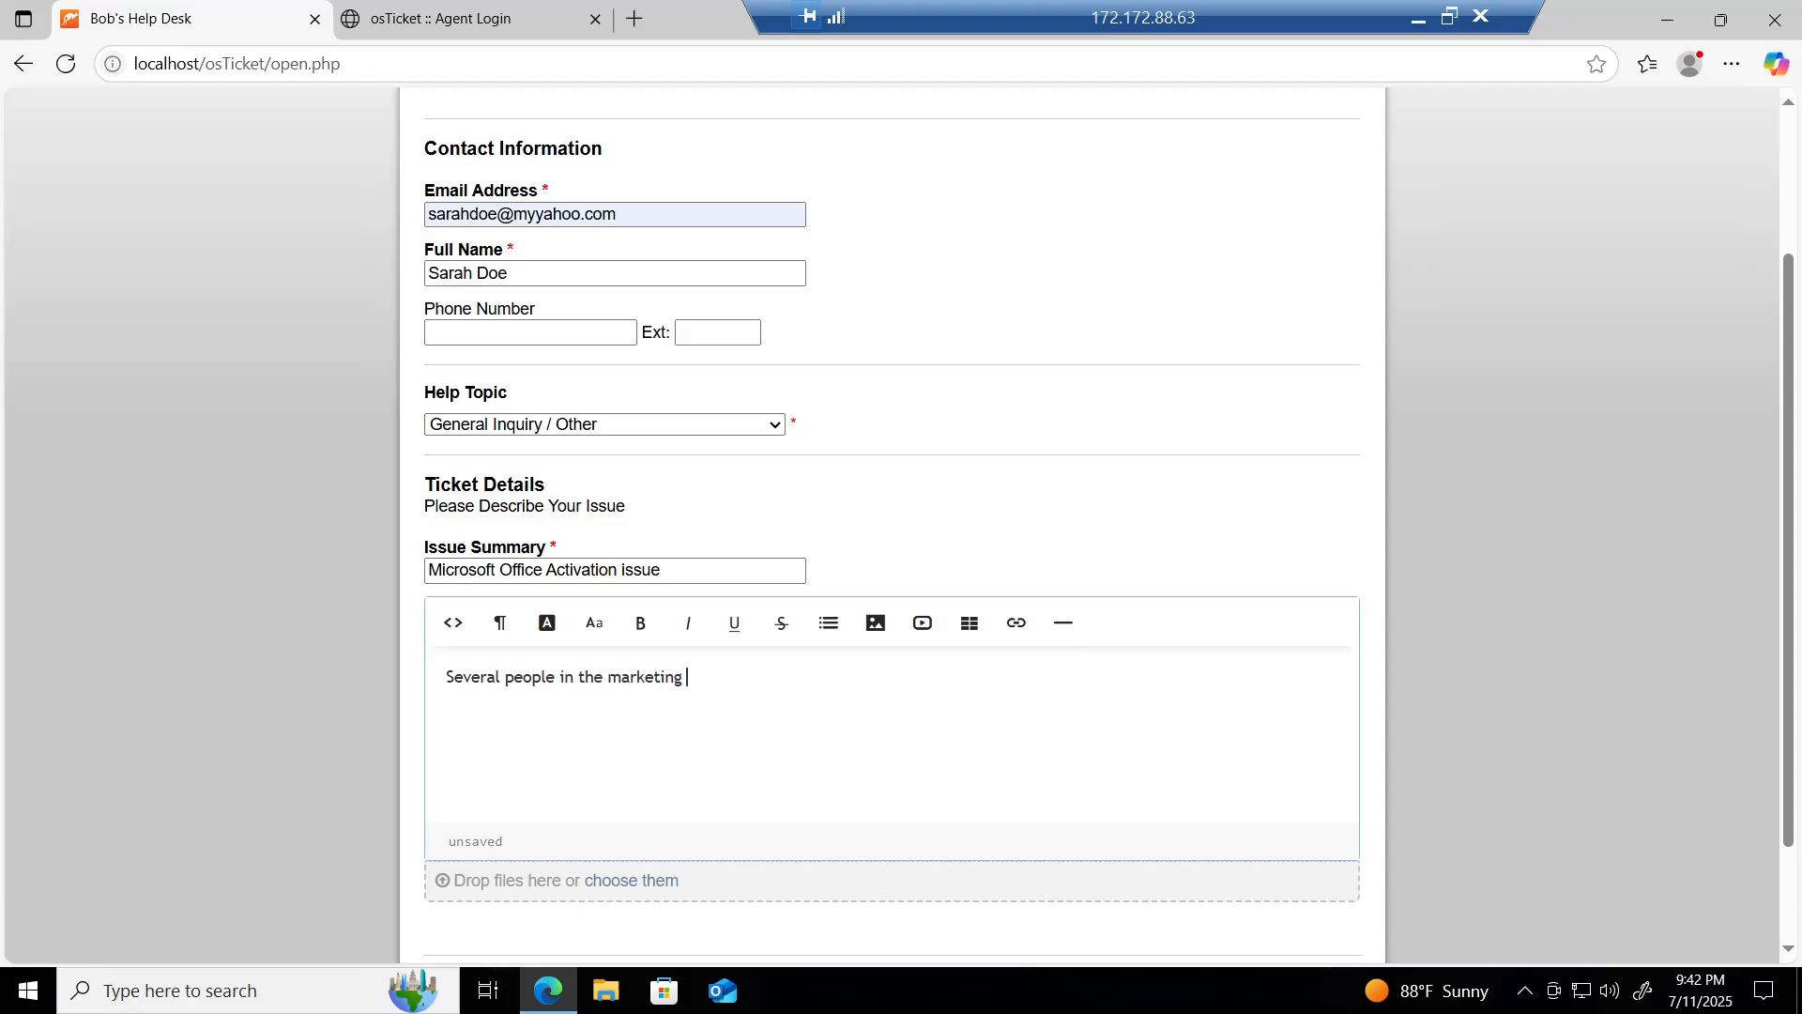
text(team are inable)
key(BackSpace)
key(BackSpace)
key(BackSpace)
key(BackSpace)
key(BackSpace)
text(unable to activate )
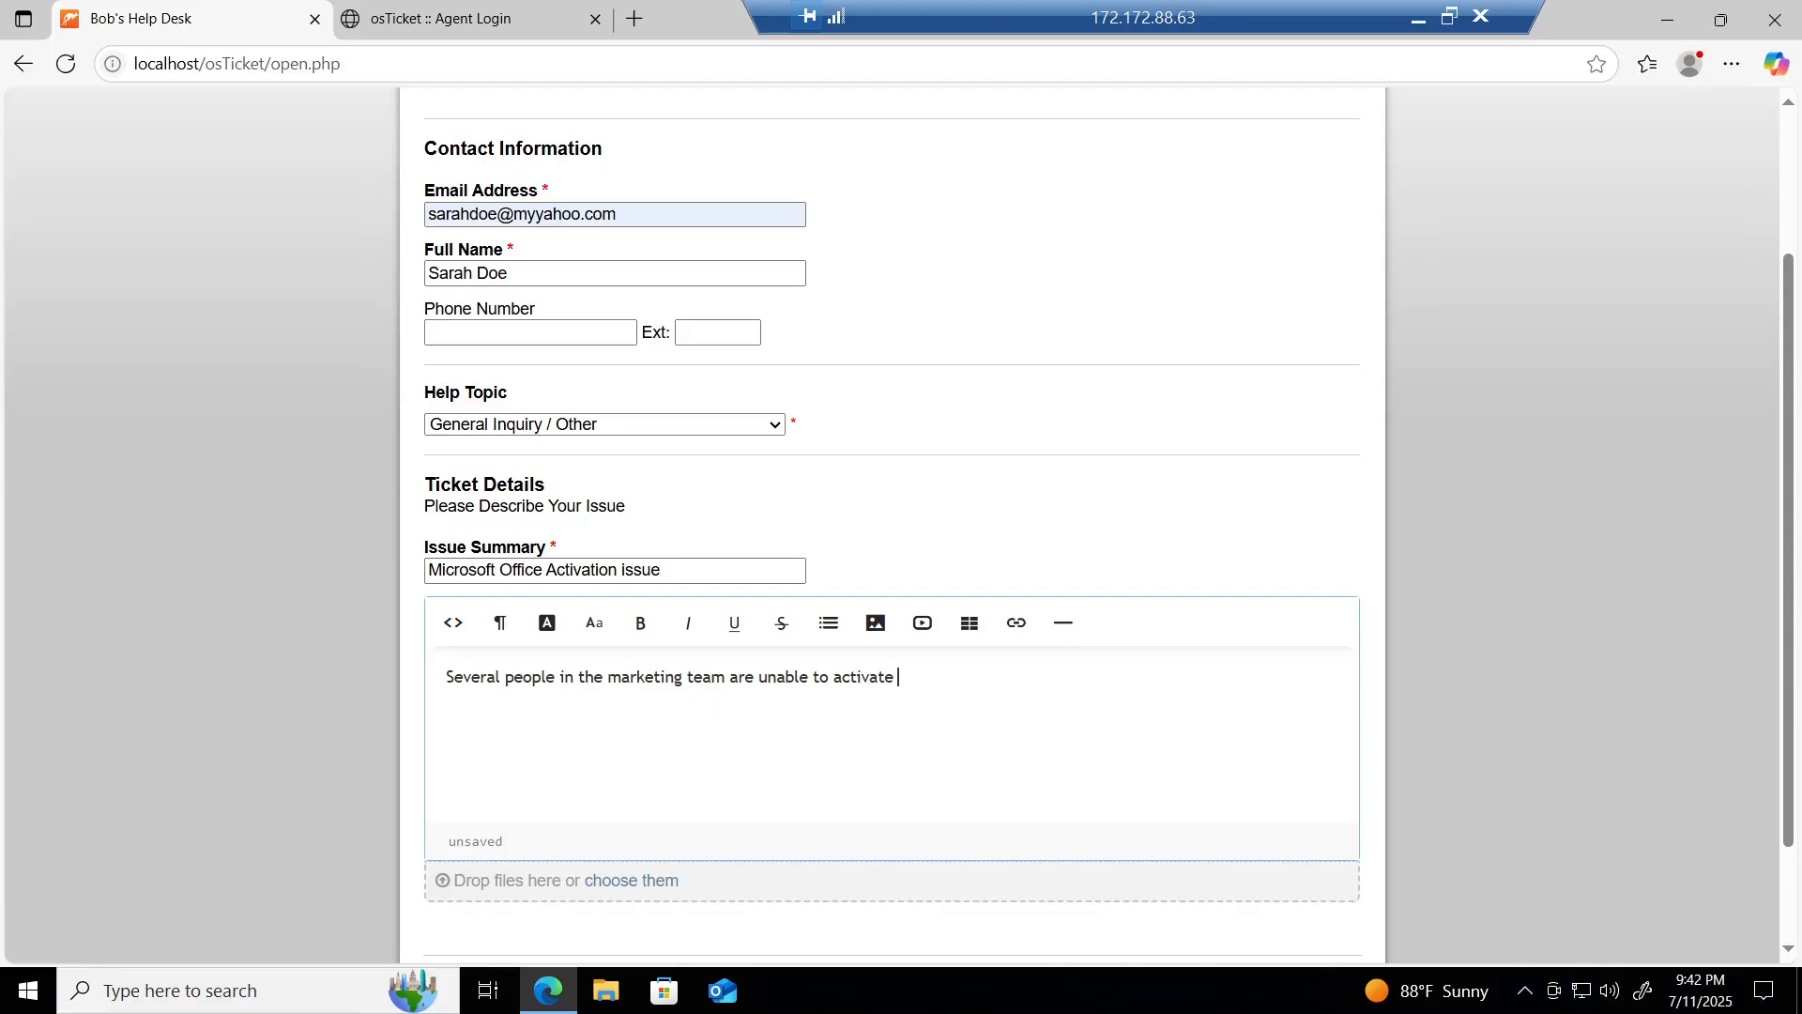
text(Microsoft Office after t)
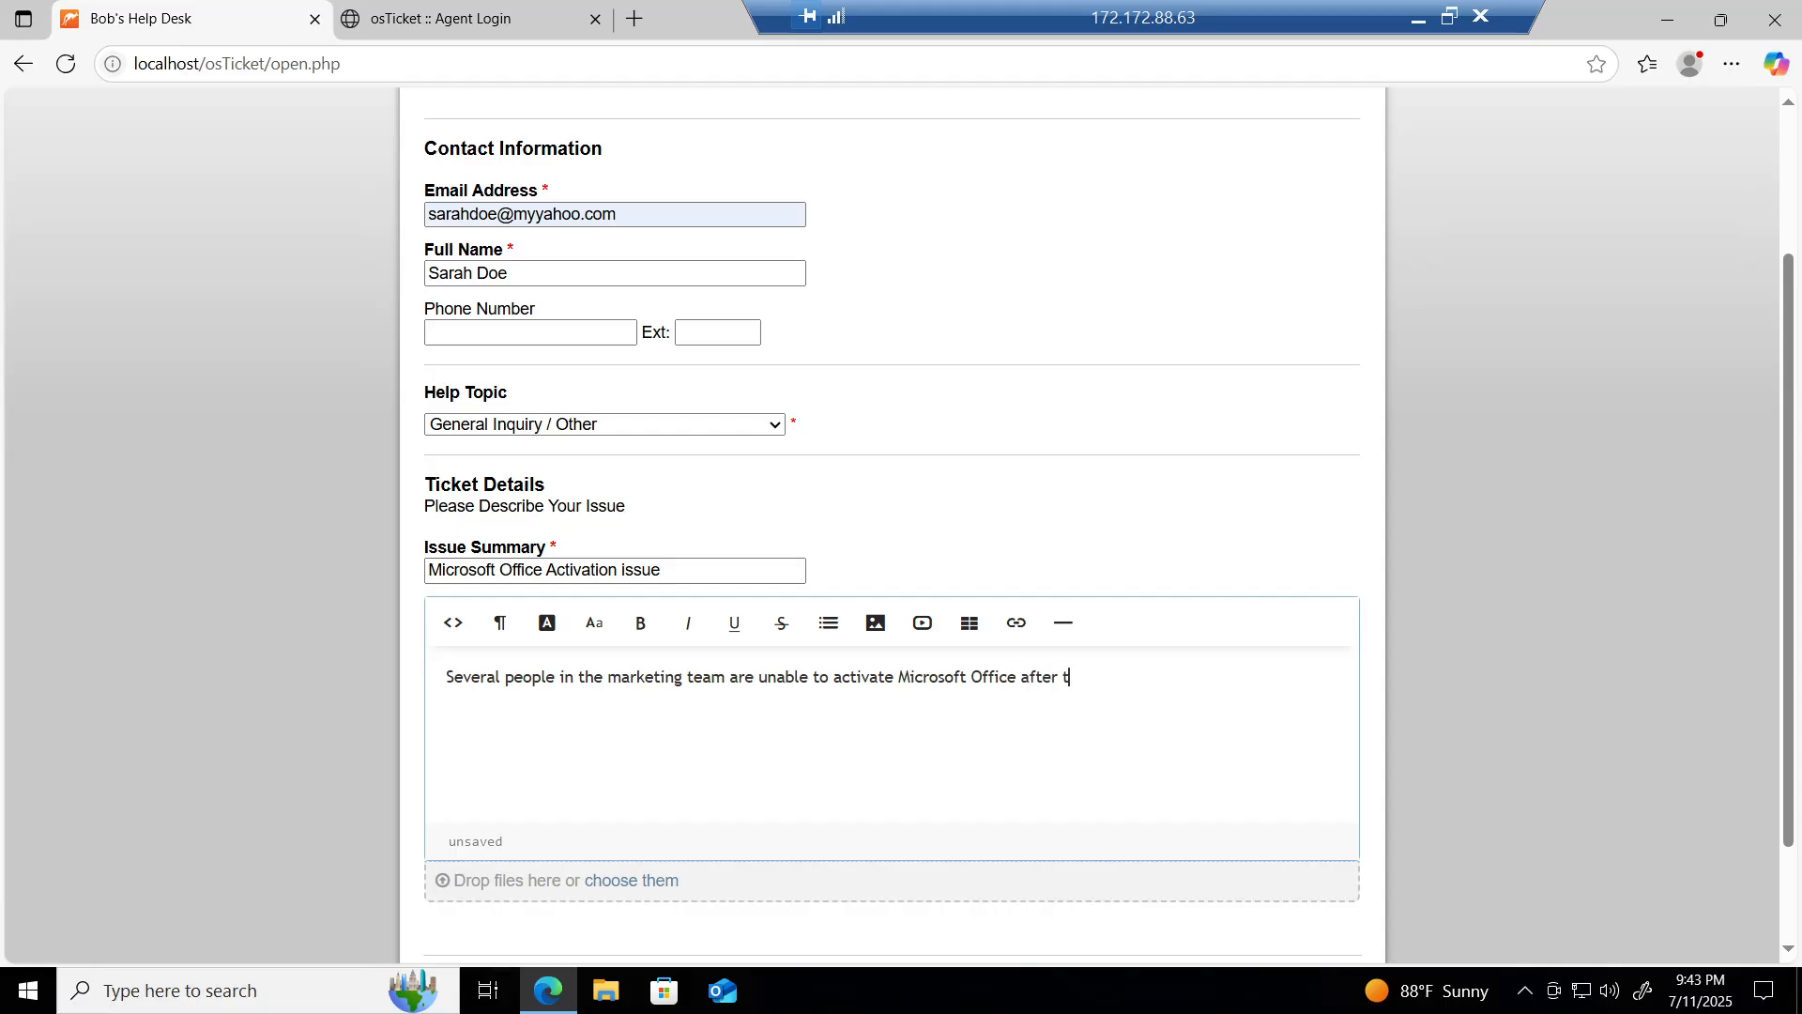
text(he latest update. The activation )
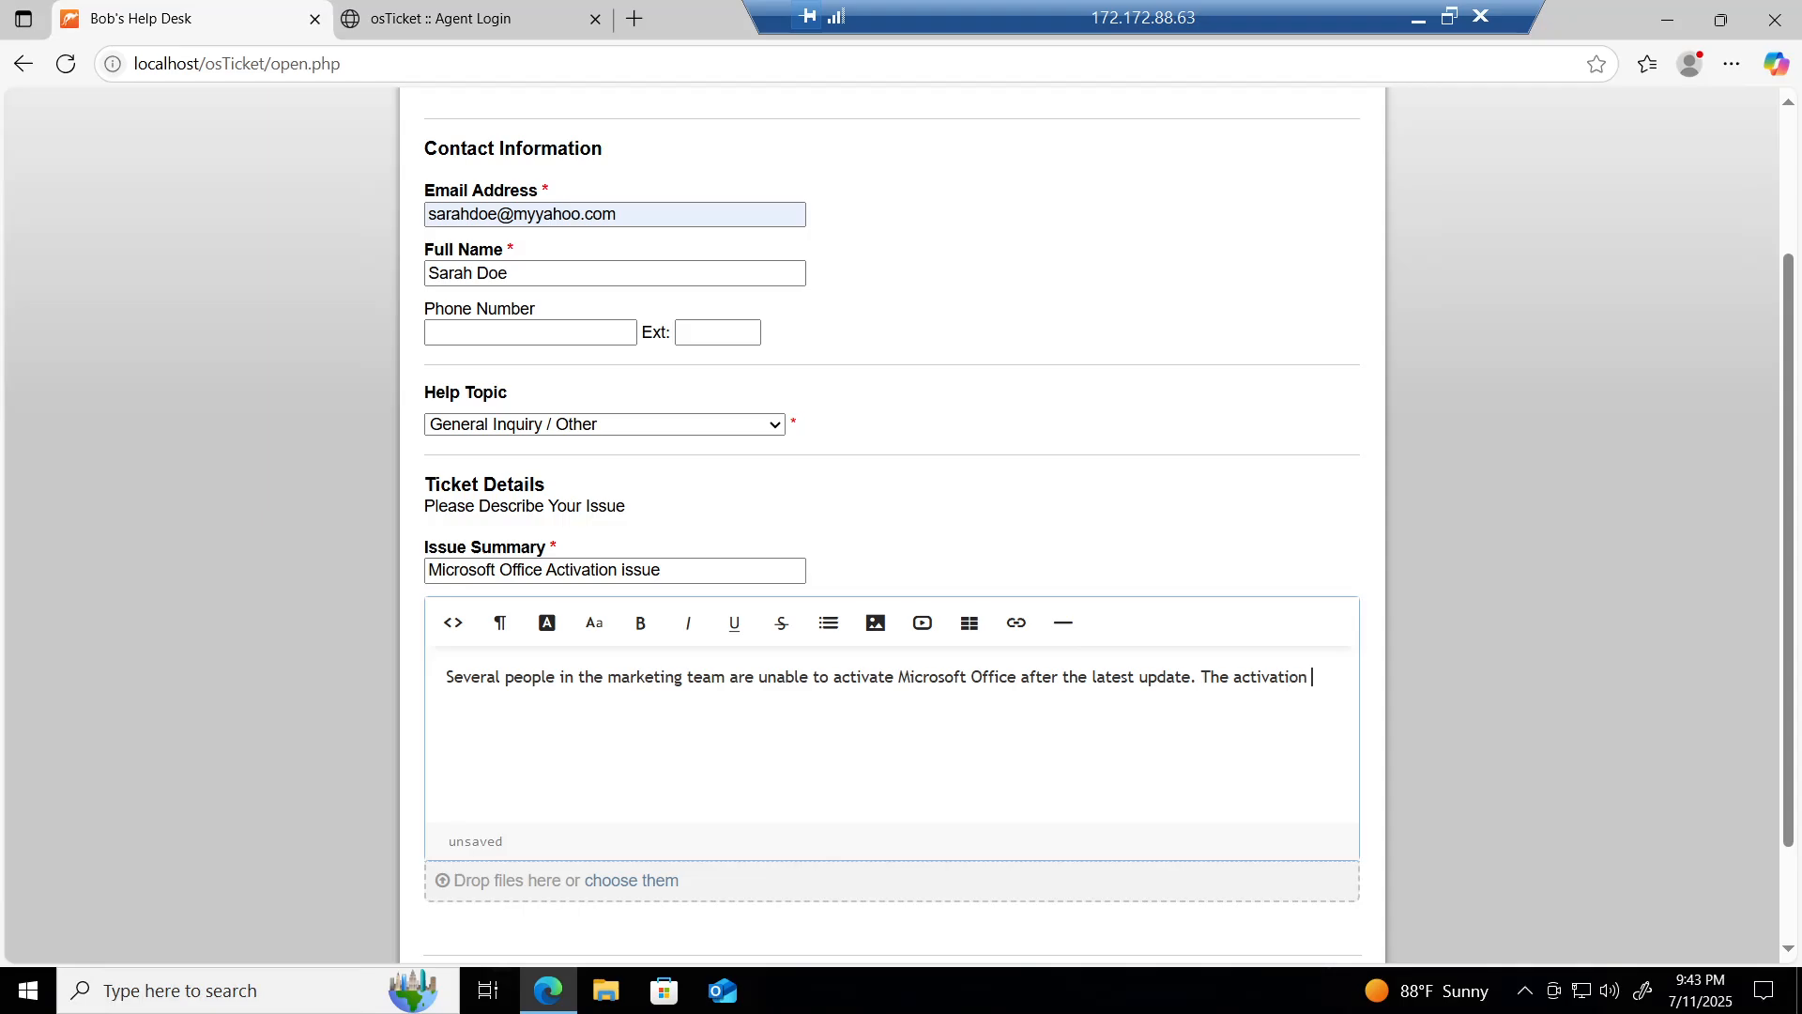
text(window keeps saying "ero)
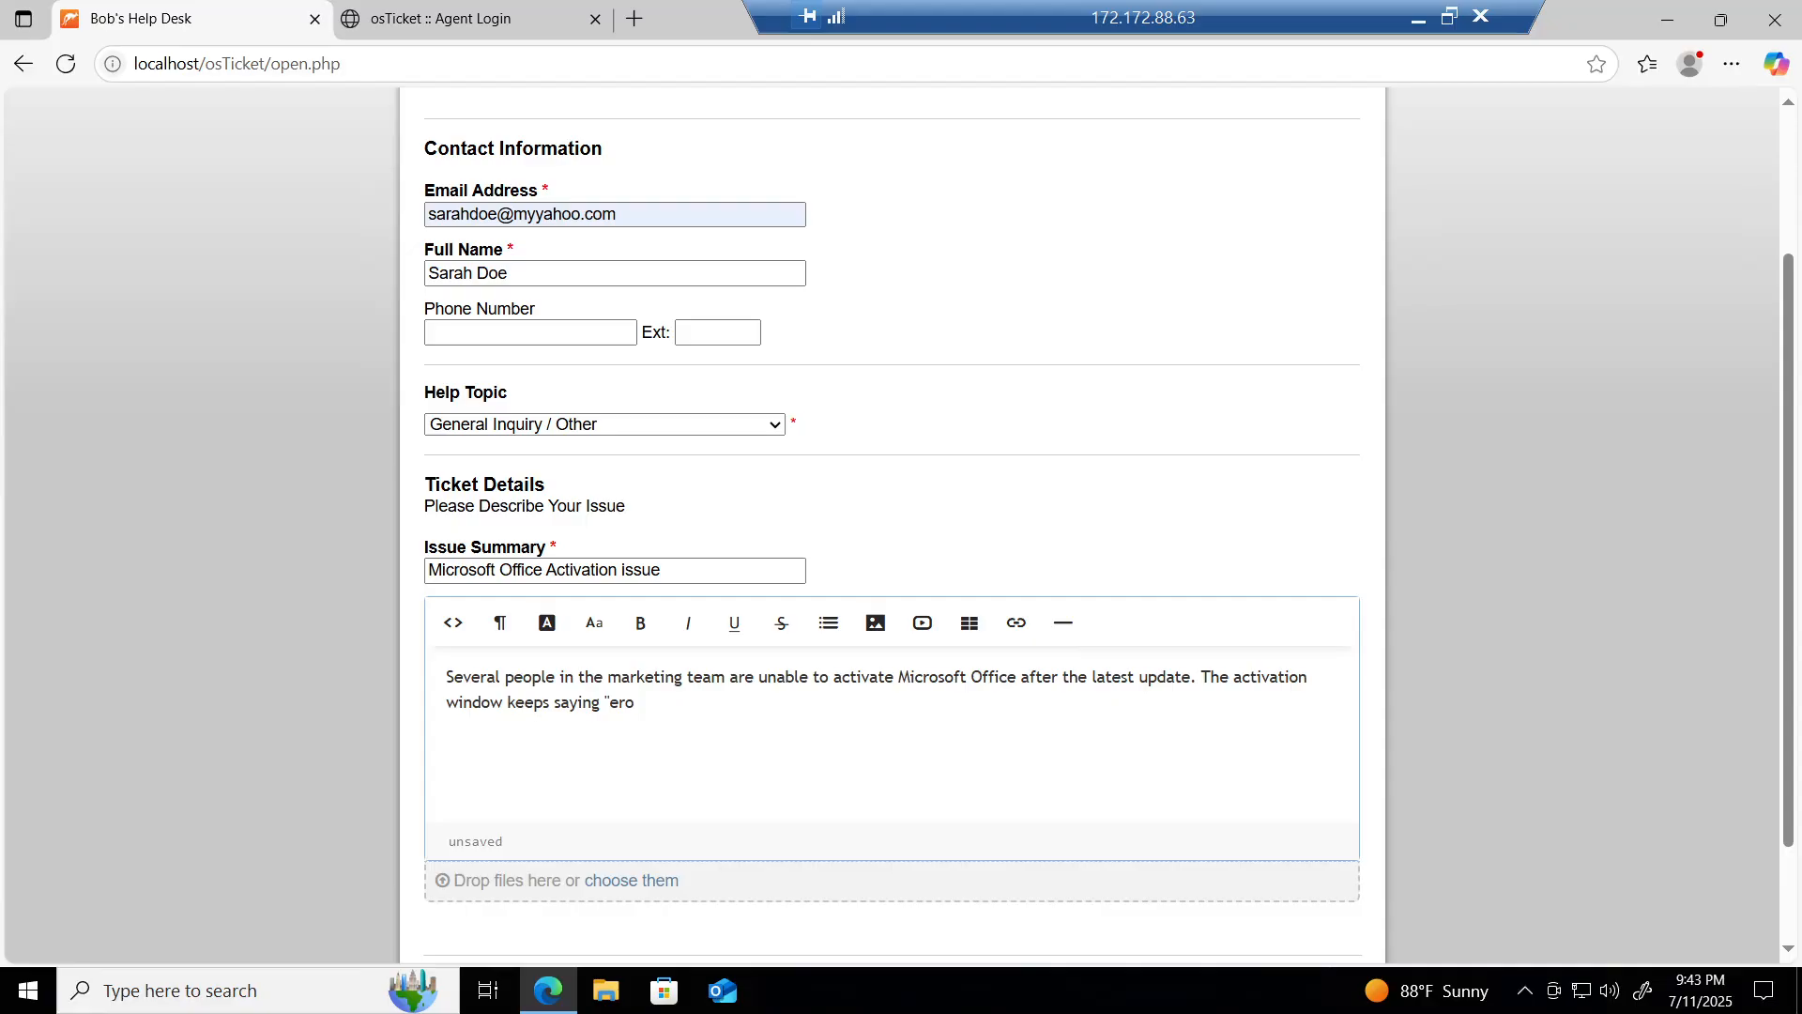
key(BackSpace)
text(ror: invalid key".)
scroll(377, 680, down, 2)
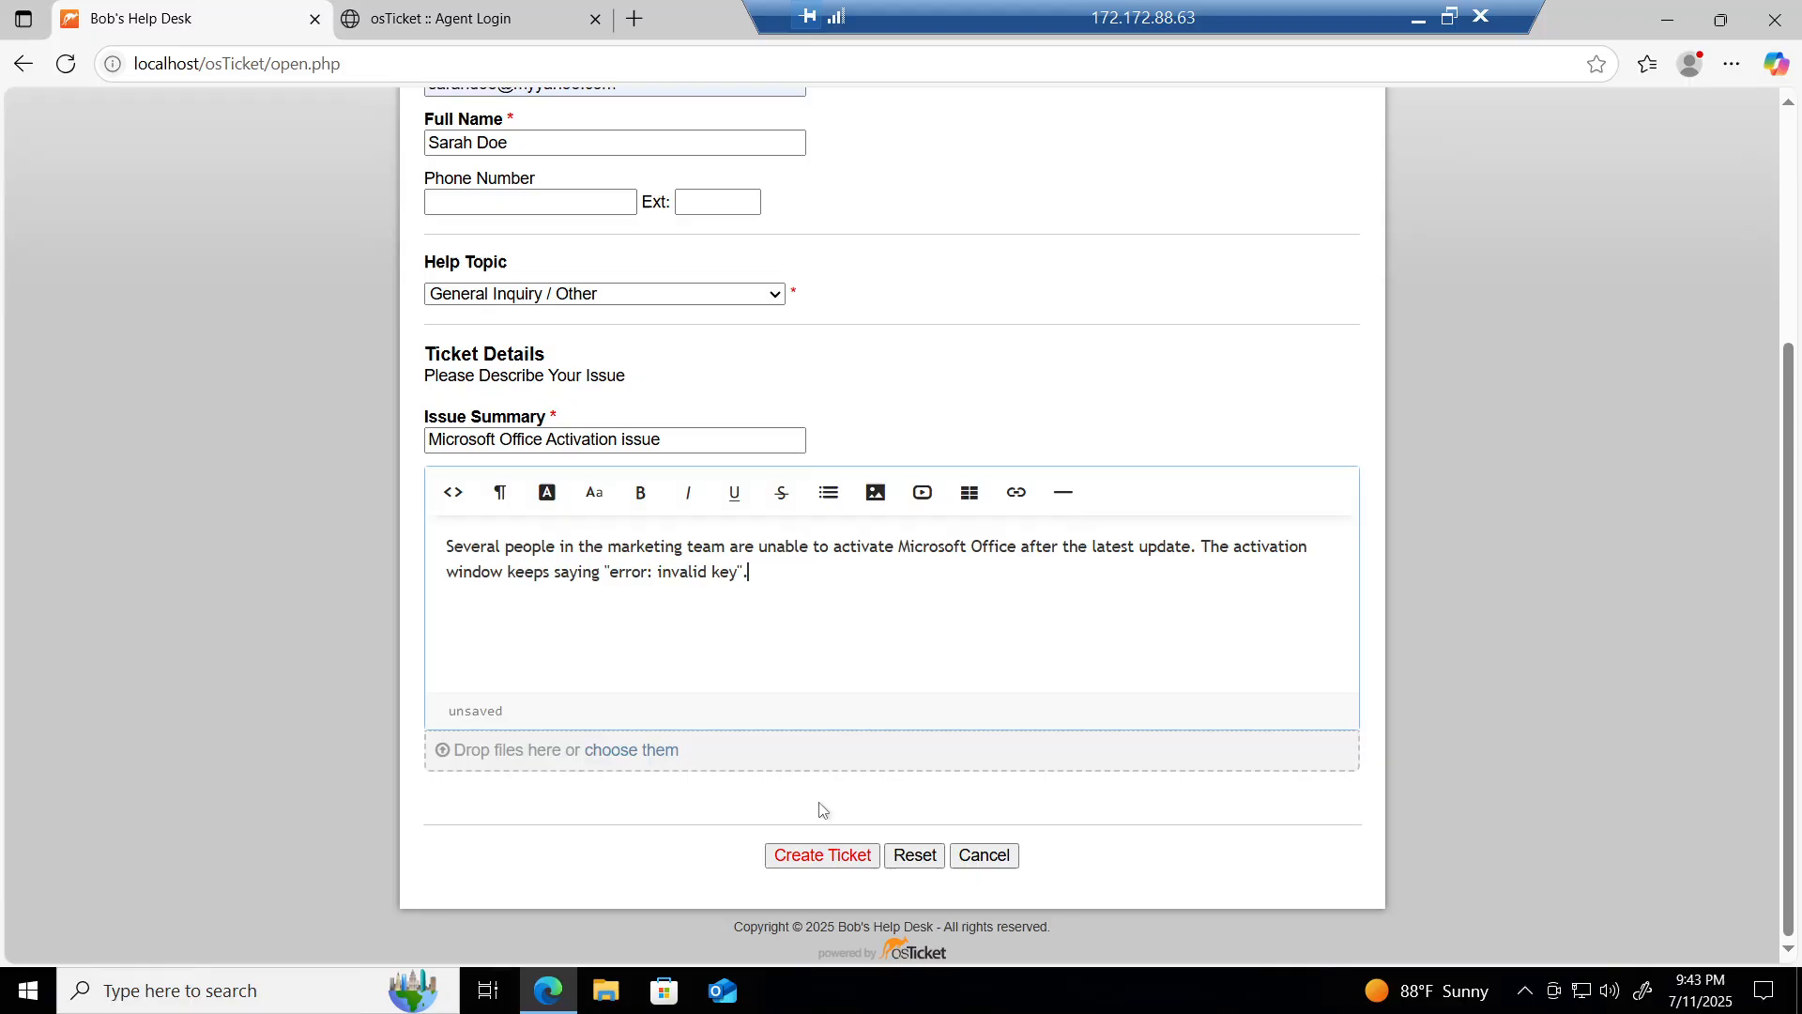
click(817, 859)
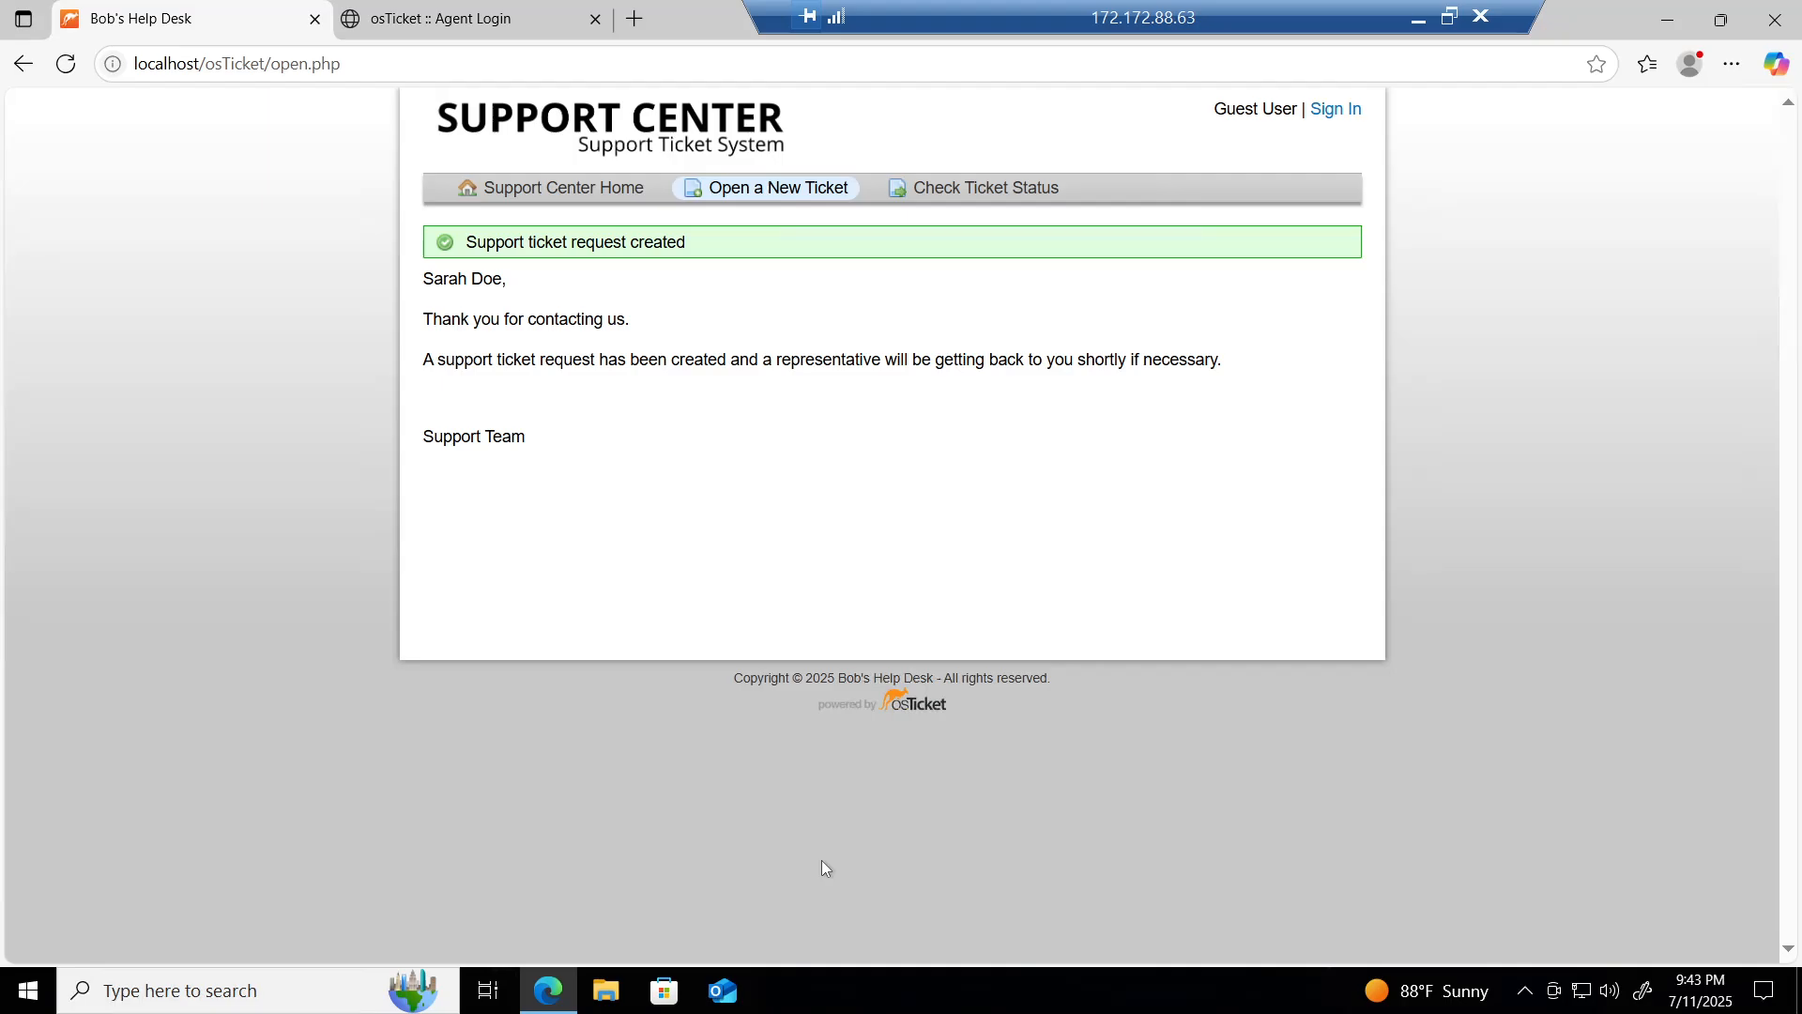
Step: Sign in on the Agent Login page with the agent's username and password, declining to save the password
click(481, 16)
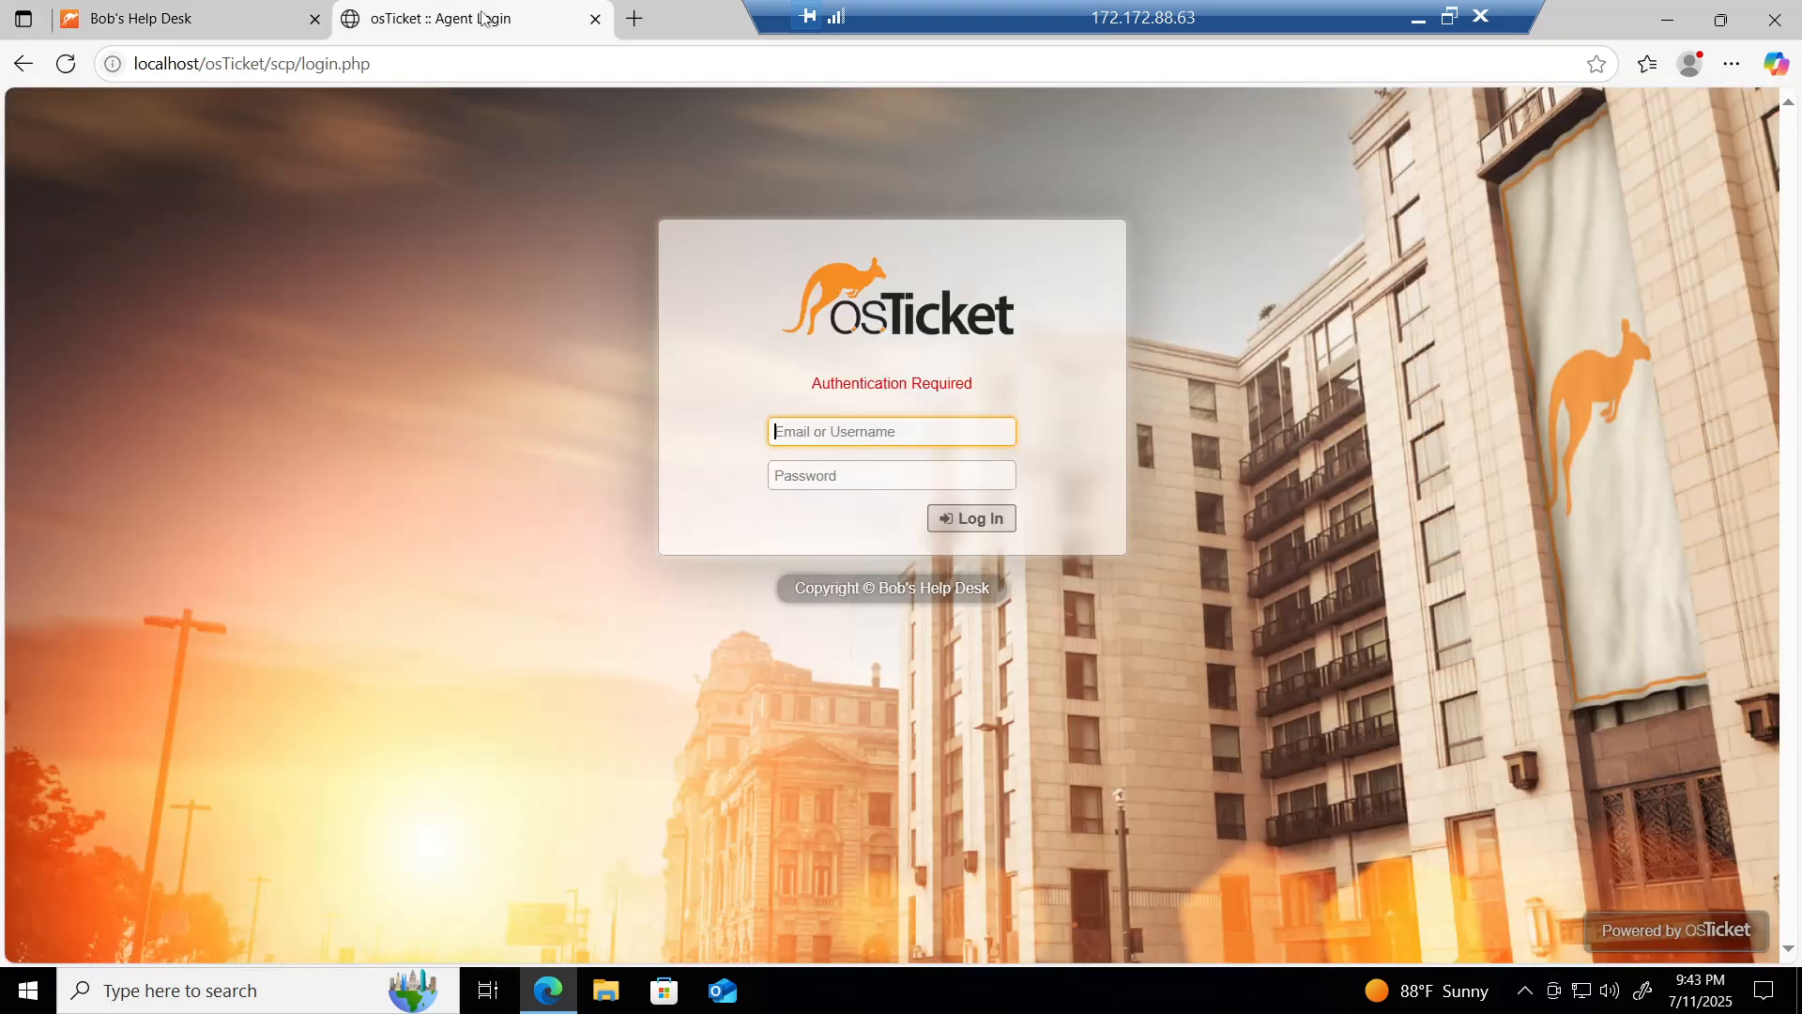
text(m)
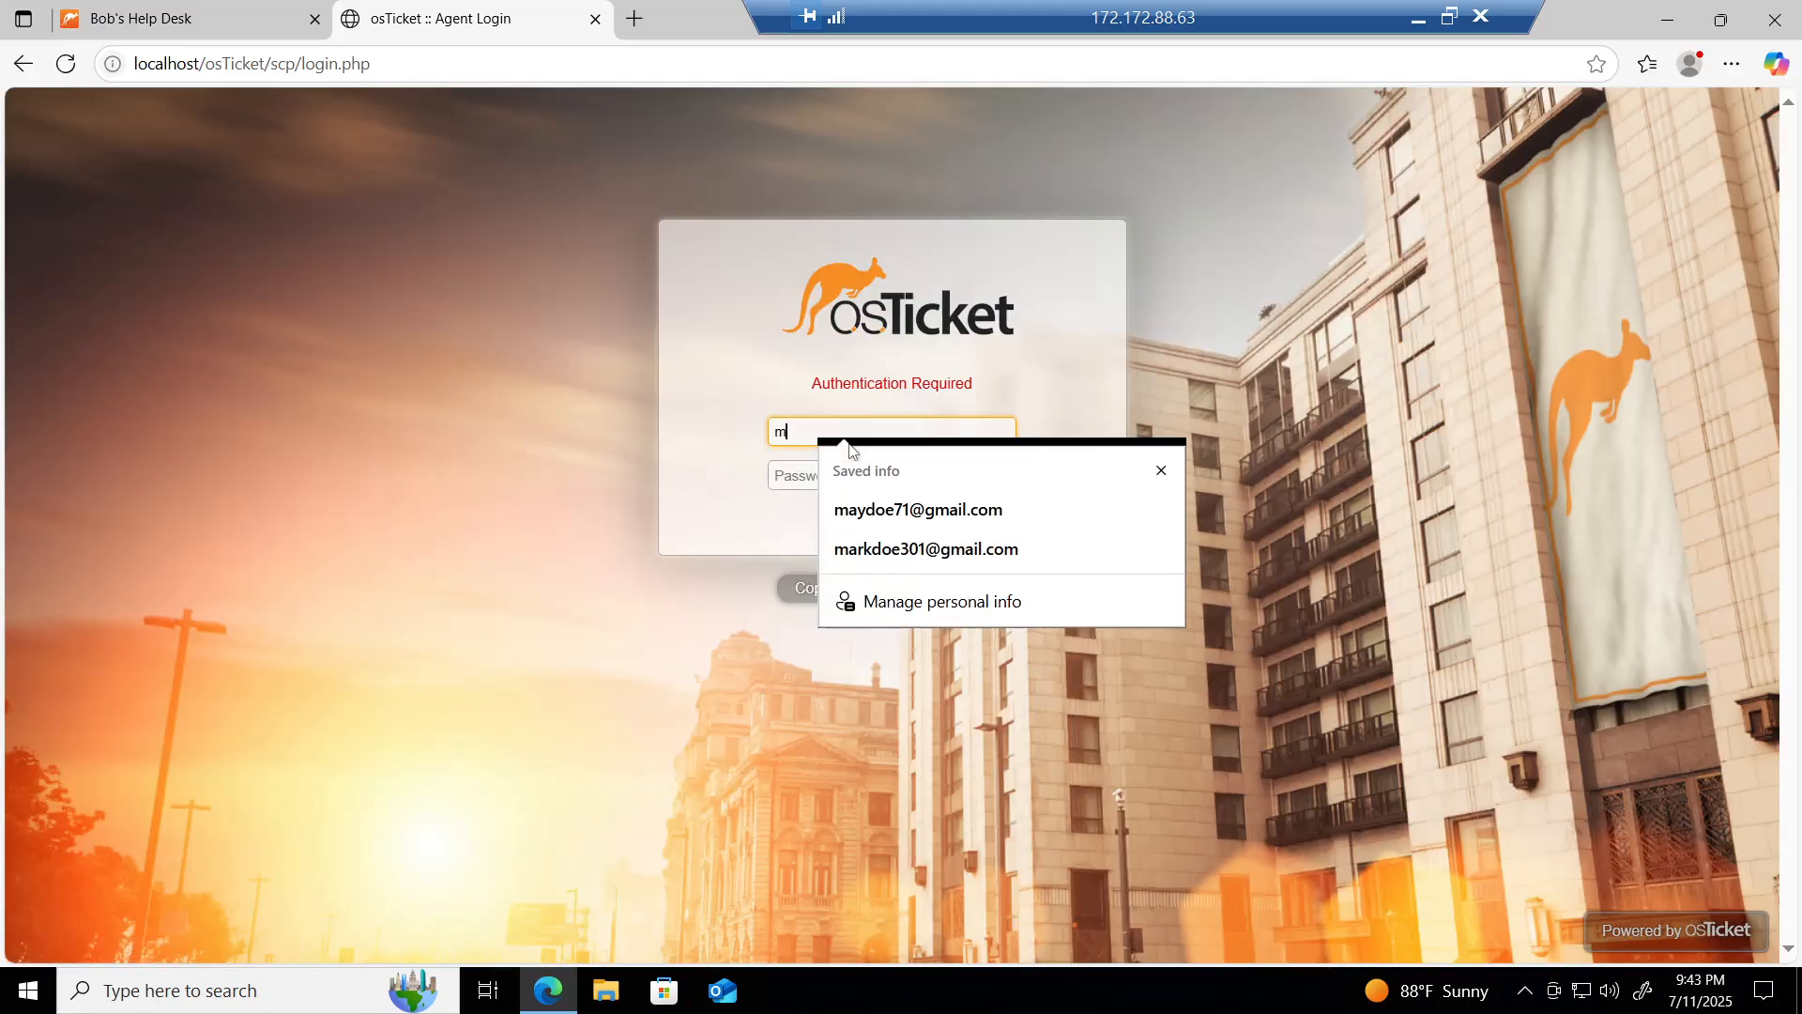
text(ay)
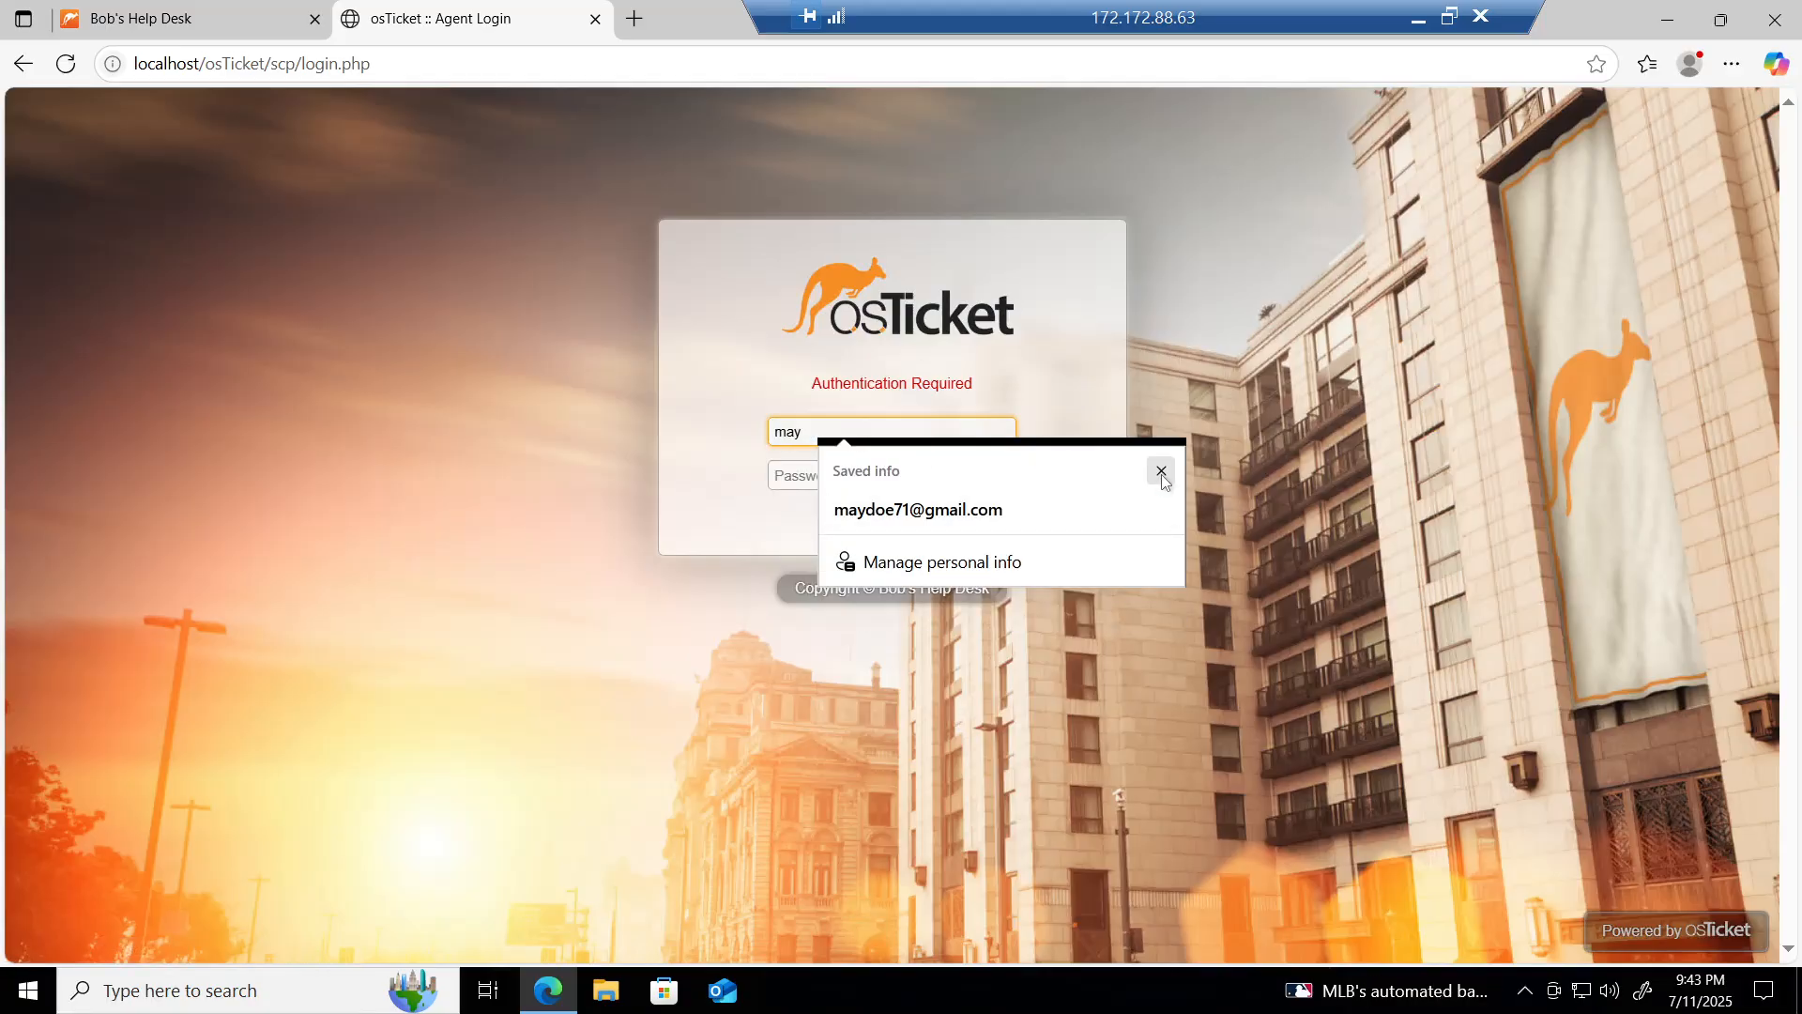
click(1162, 471)
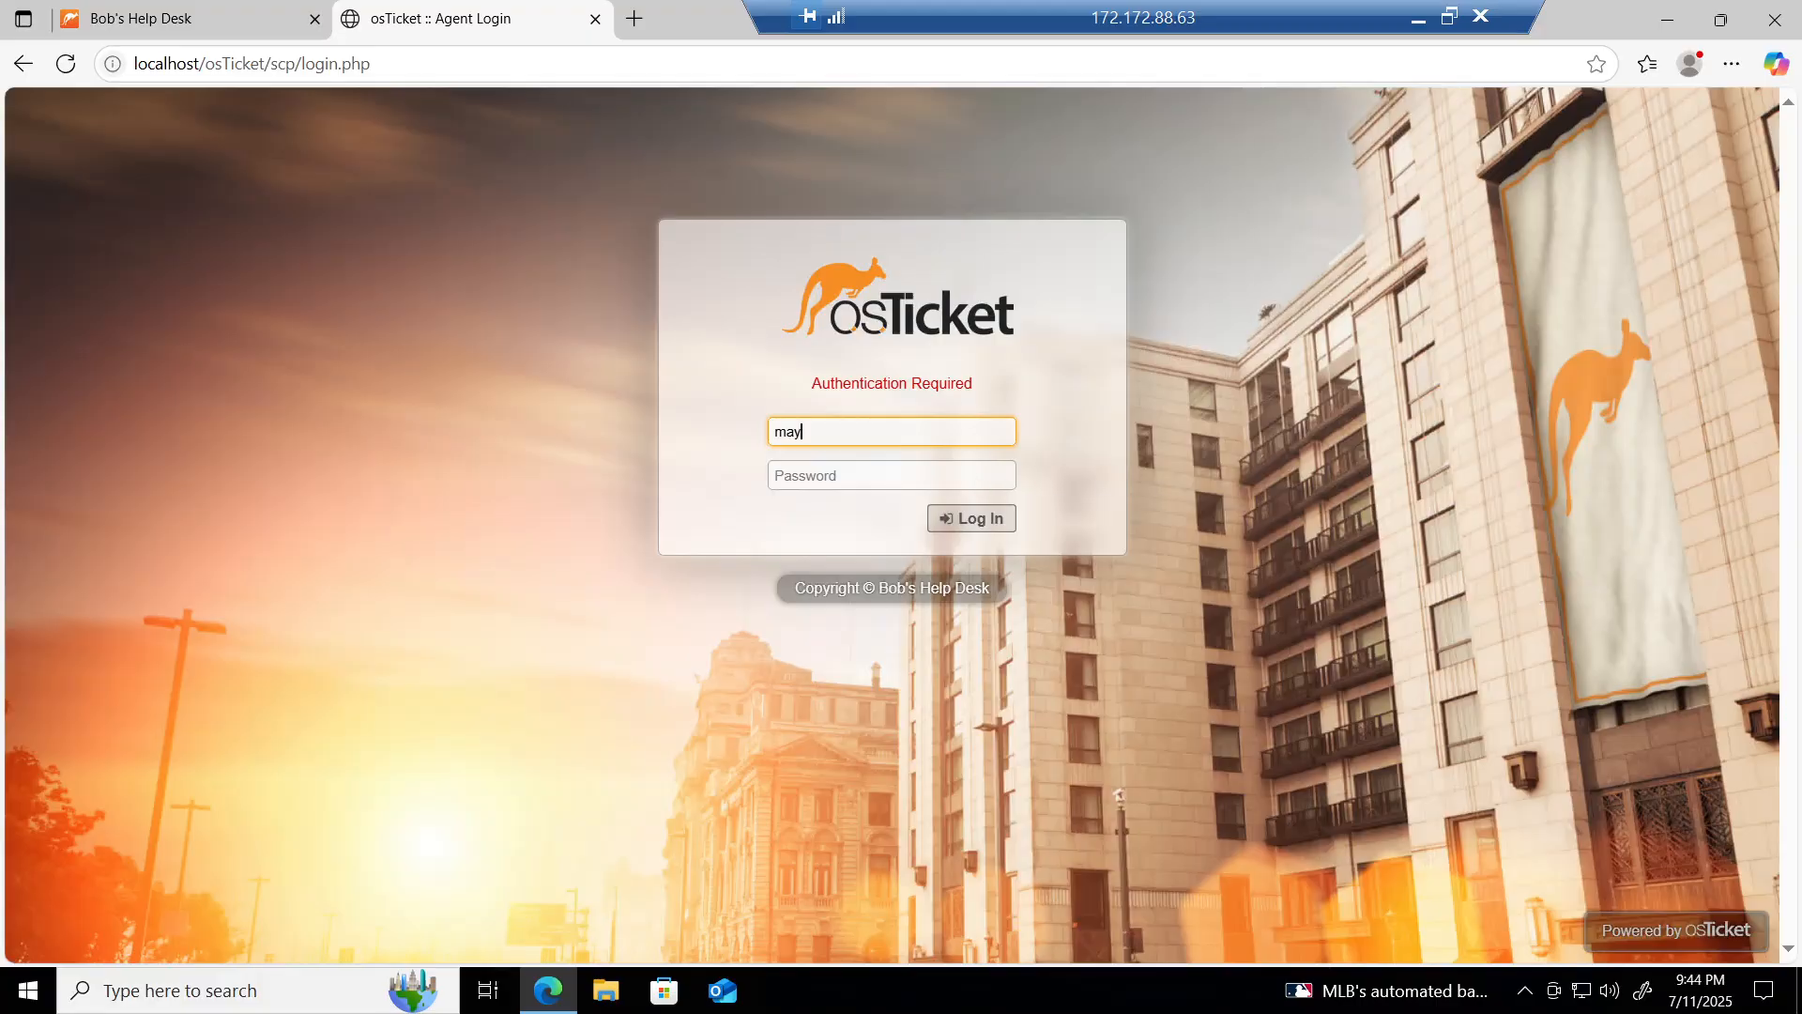
key(Tab)
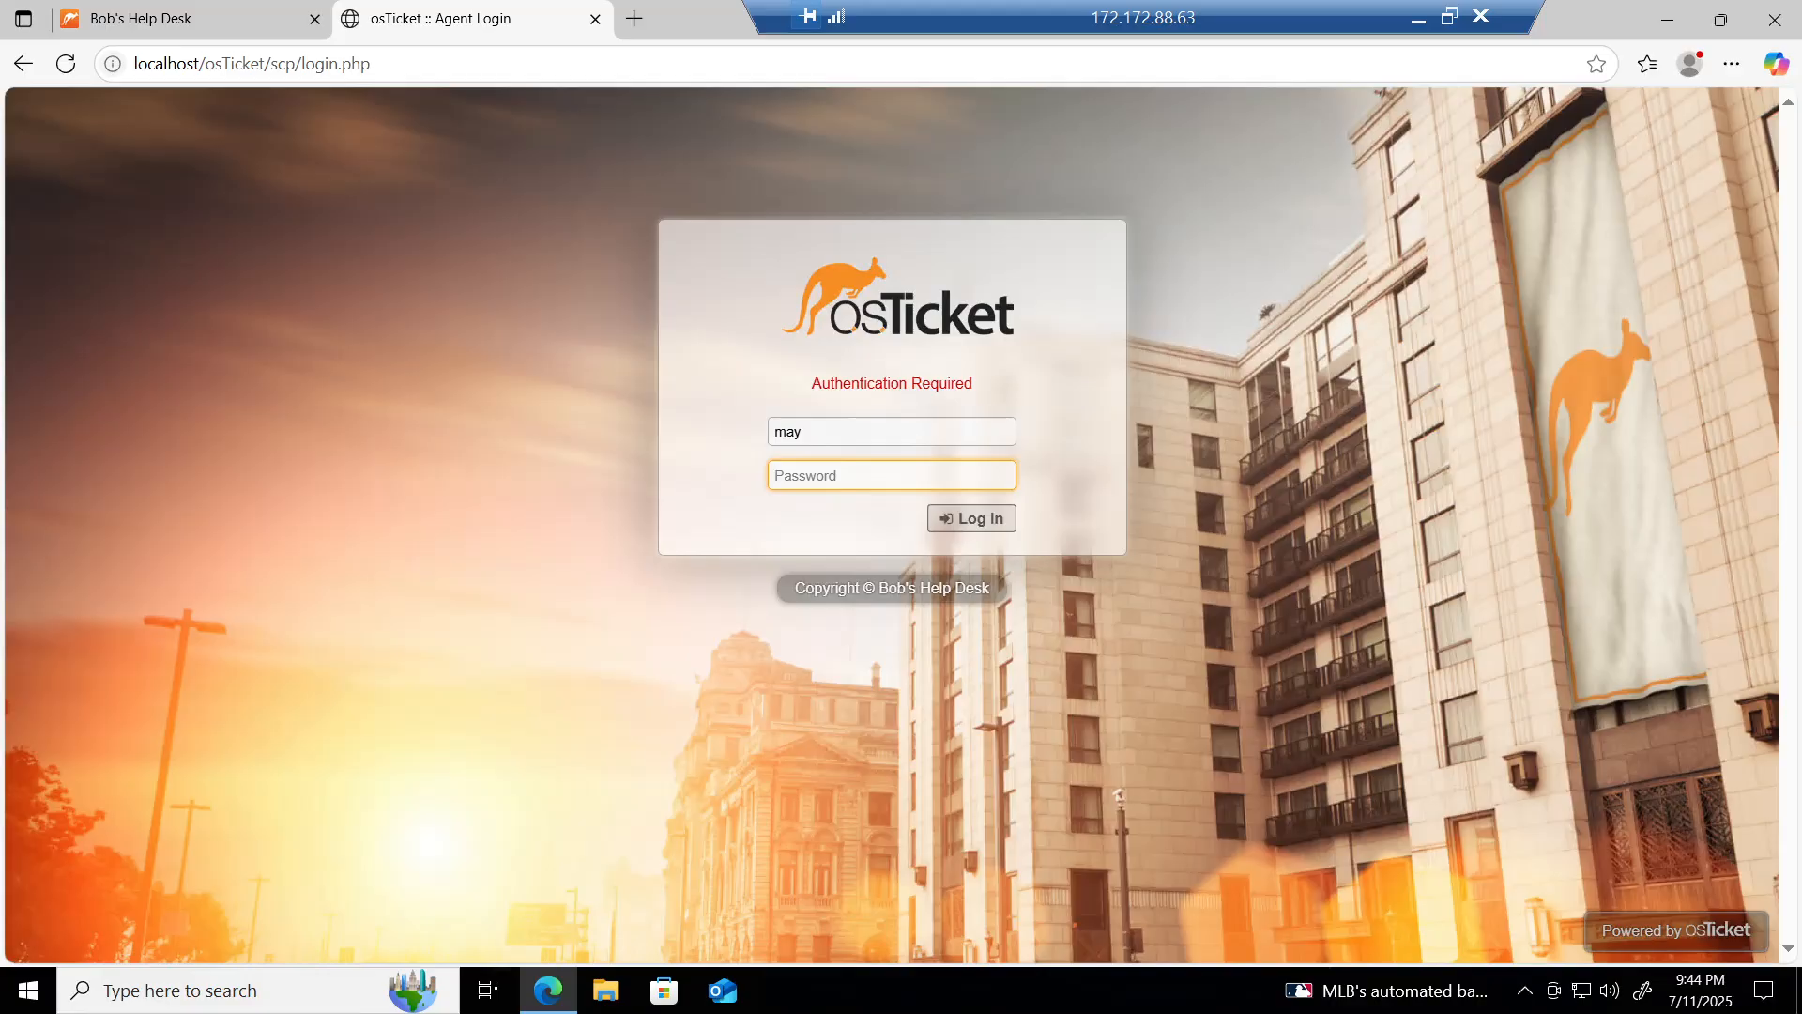
text(*********)
key(Return)
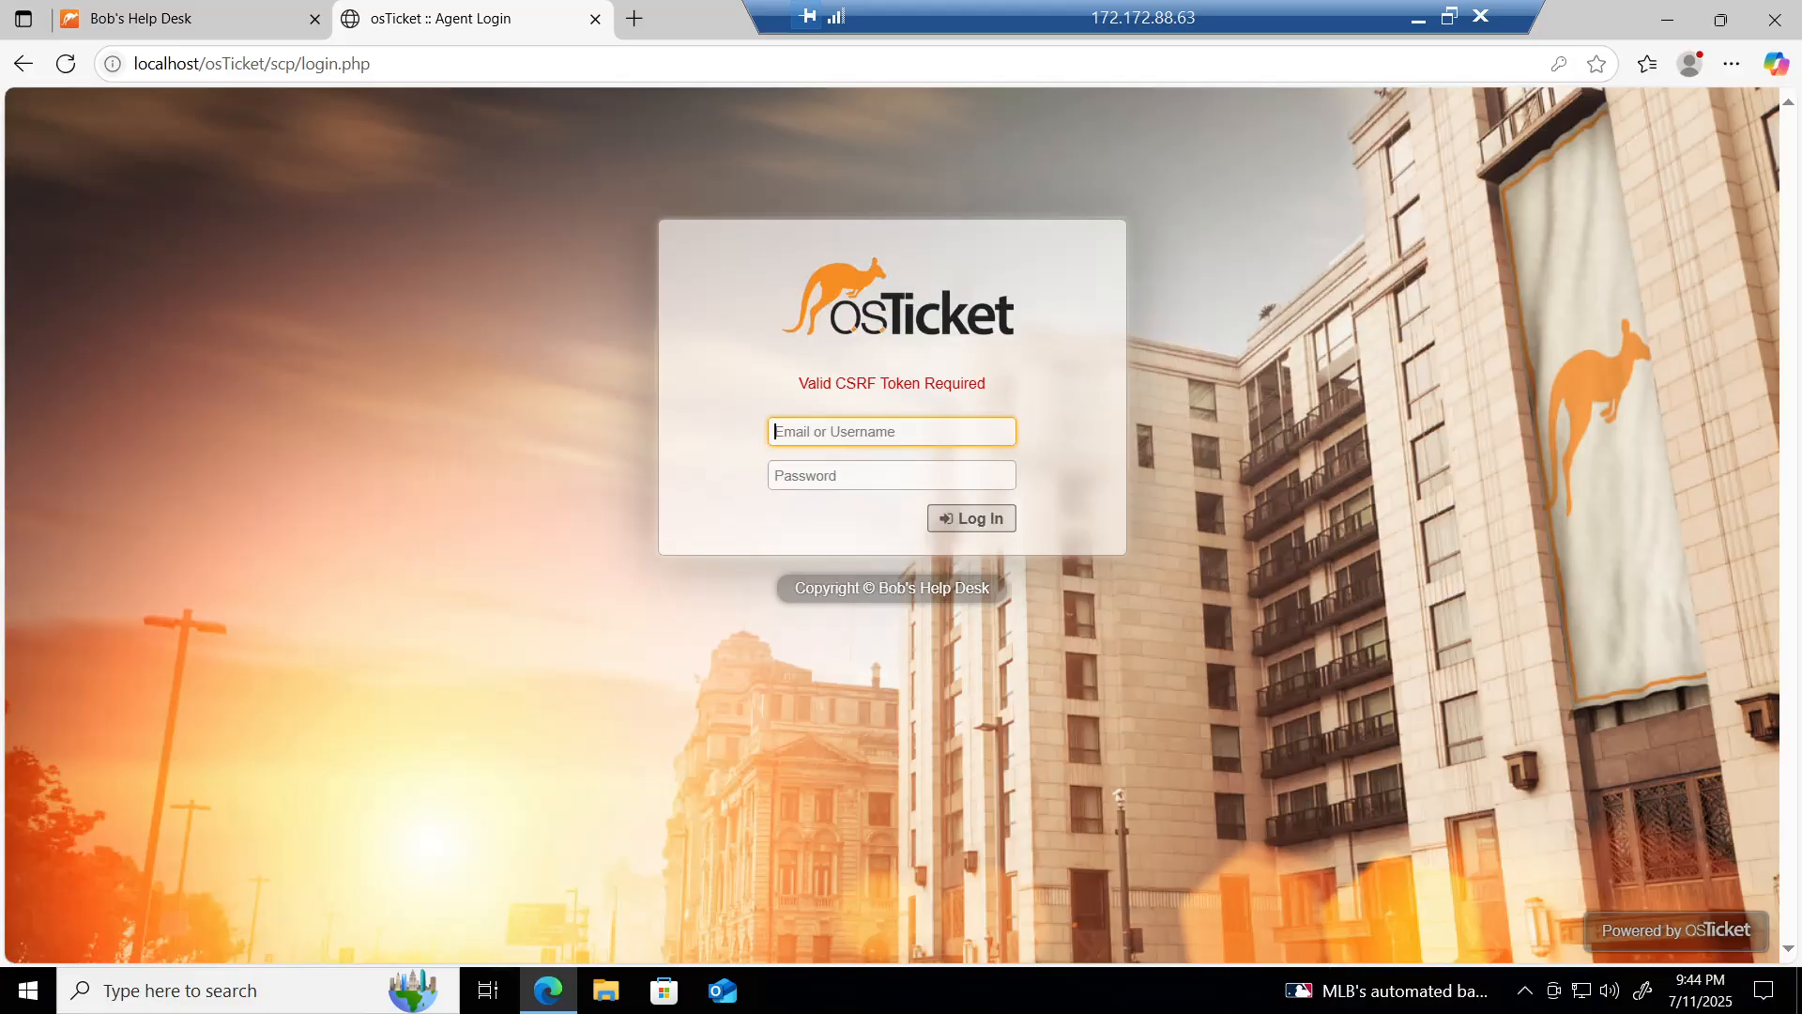
text(may)
key(Tab)
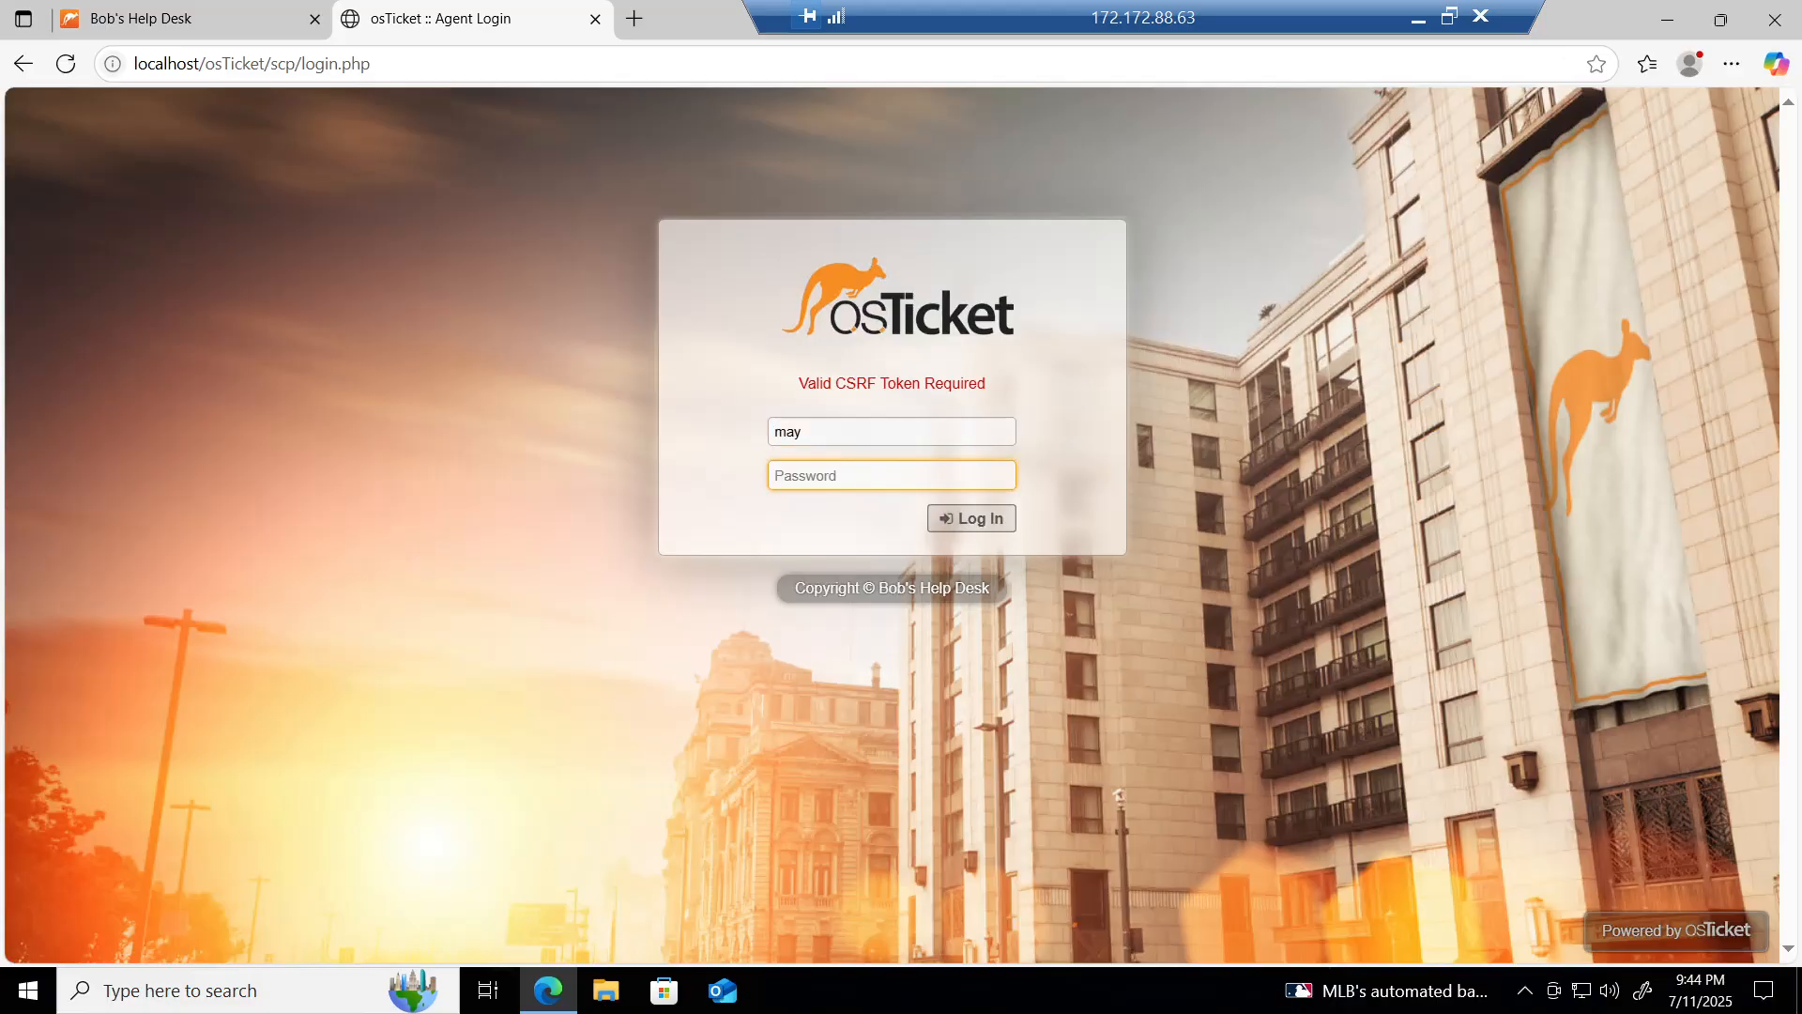
text(•••••••••)
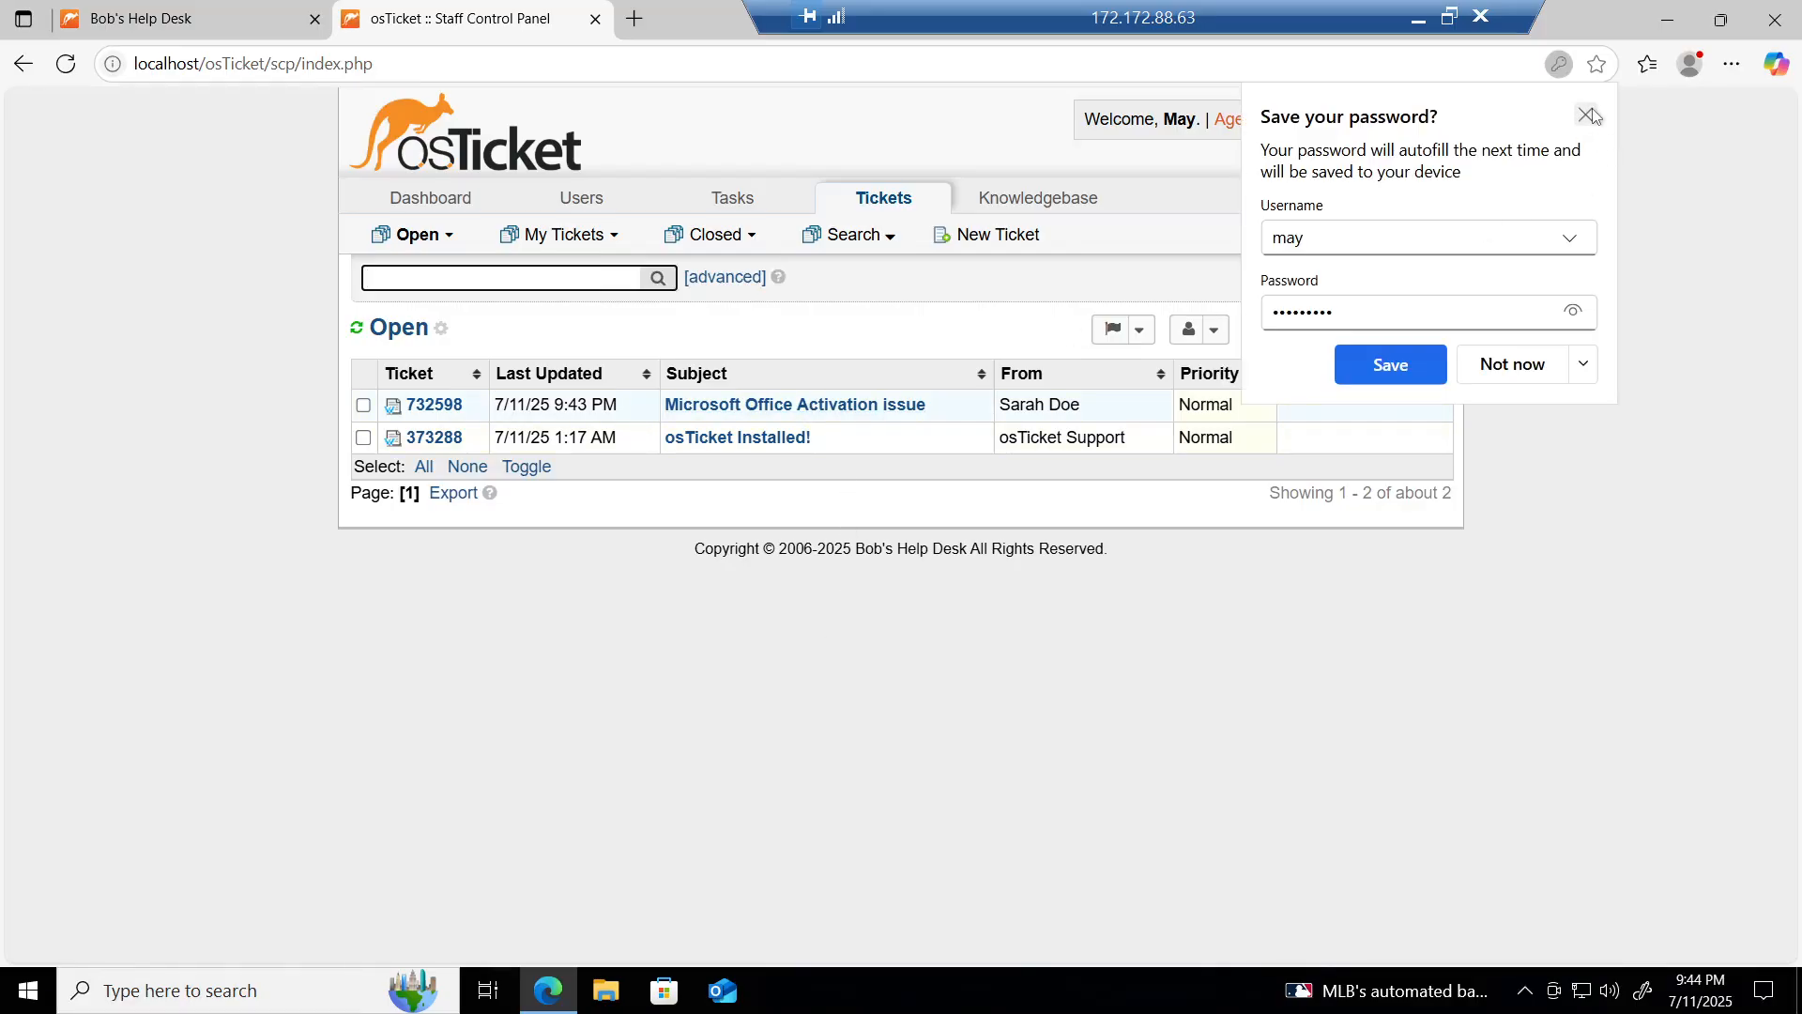
click(1594, 115)
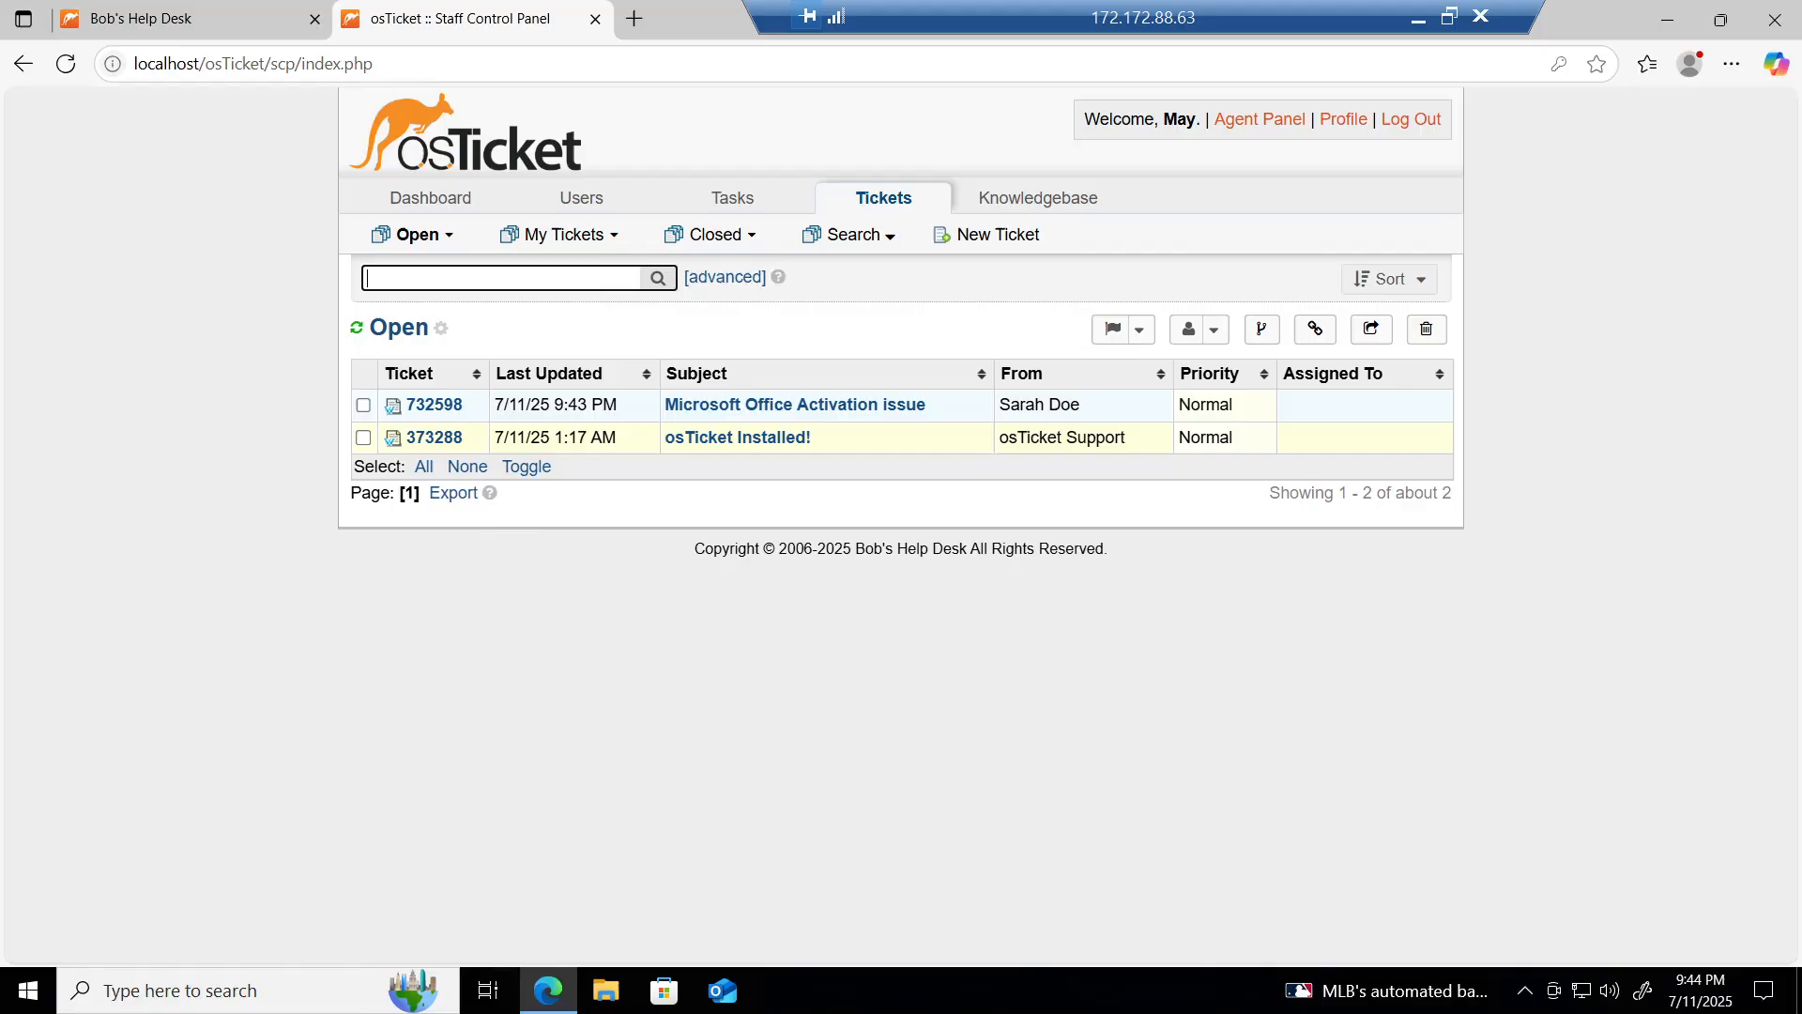
Step: Open ticket #732598 'Microsoft Office Activation issue' and scroll through its details and message
click(737, 413)
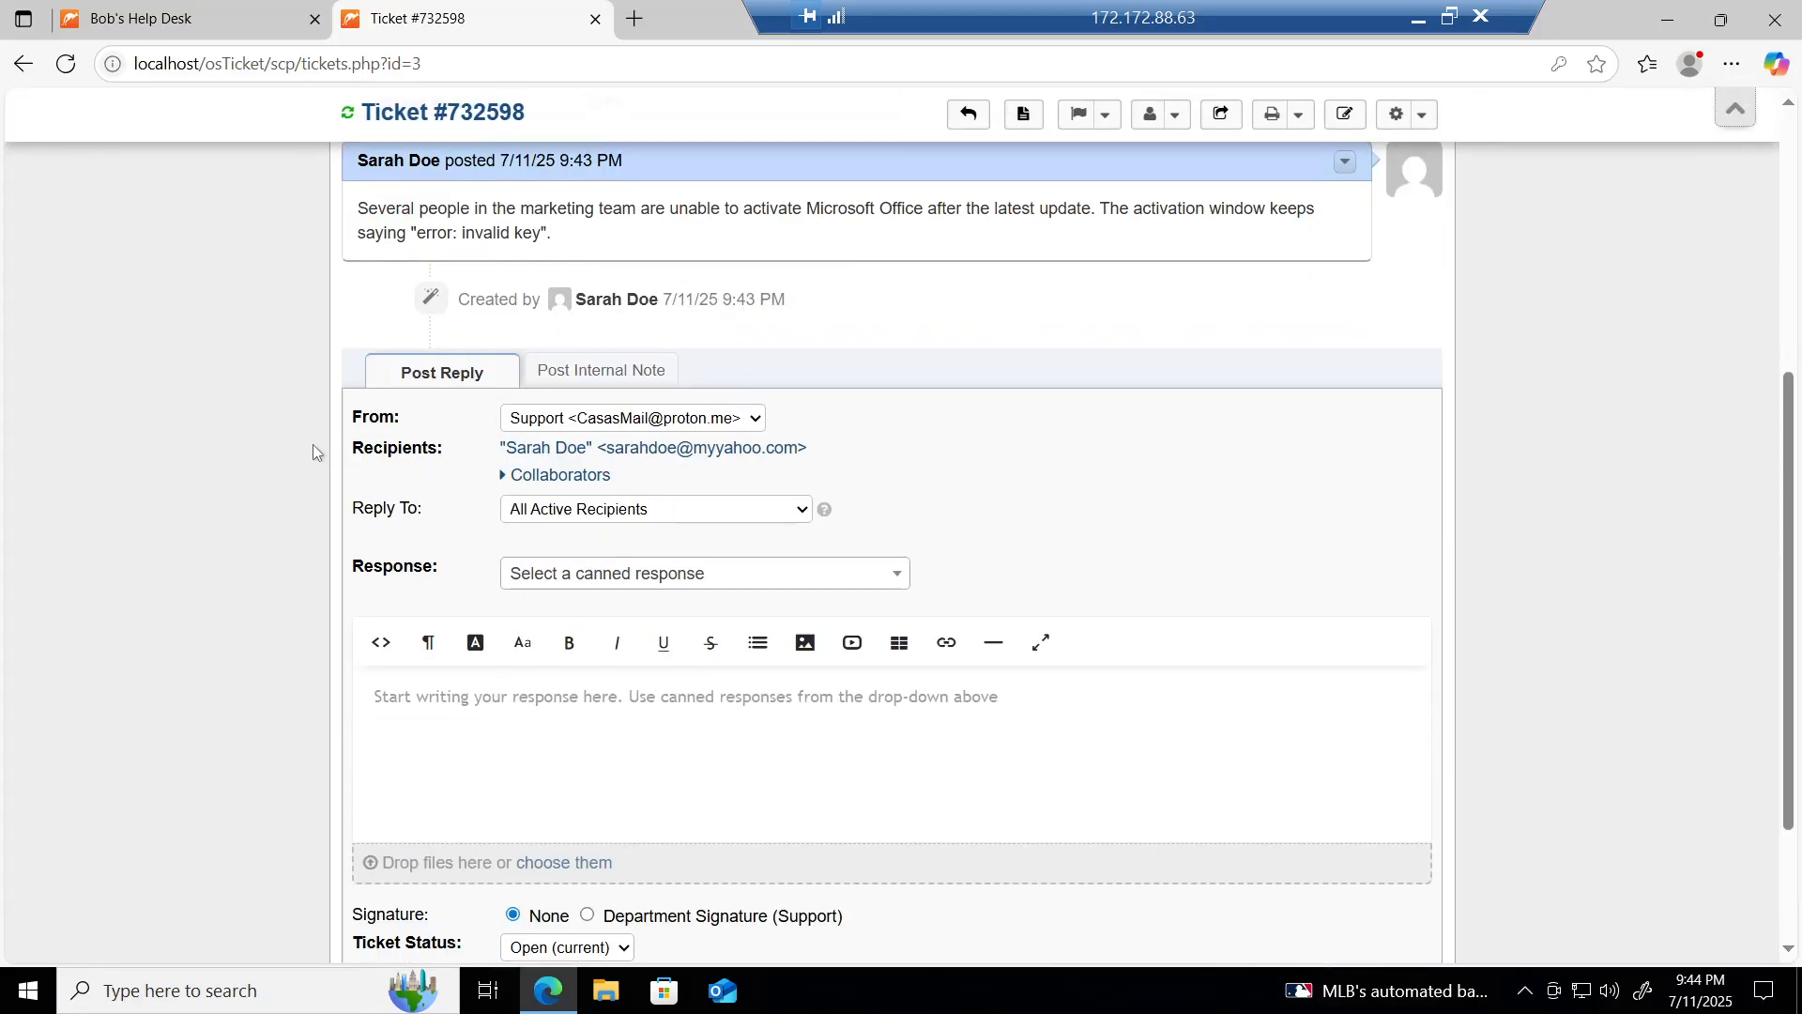
scroll(318, 452, up, 5)
scroll(317, 452, down, 2)
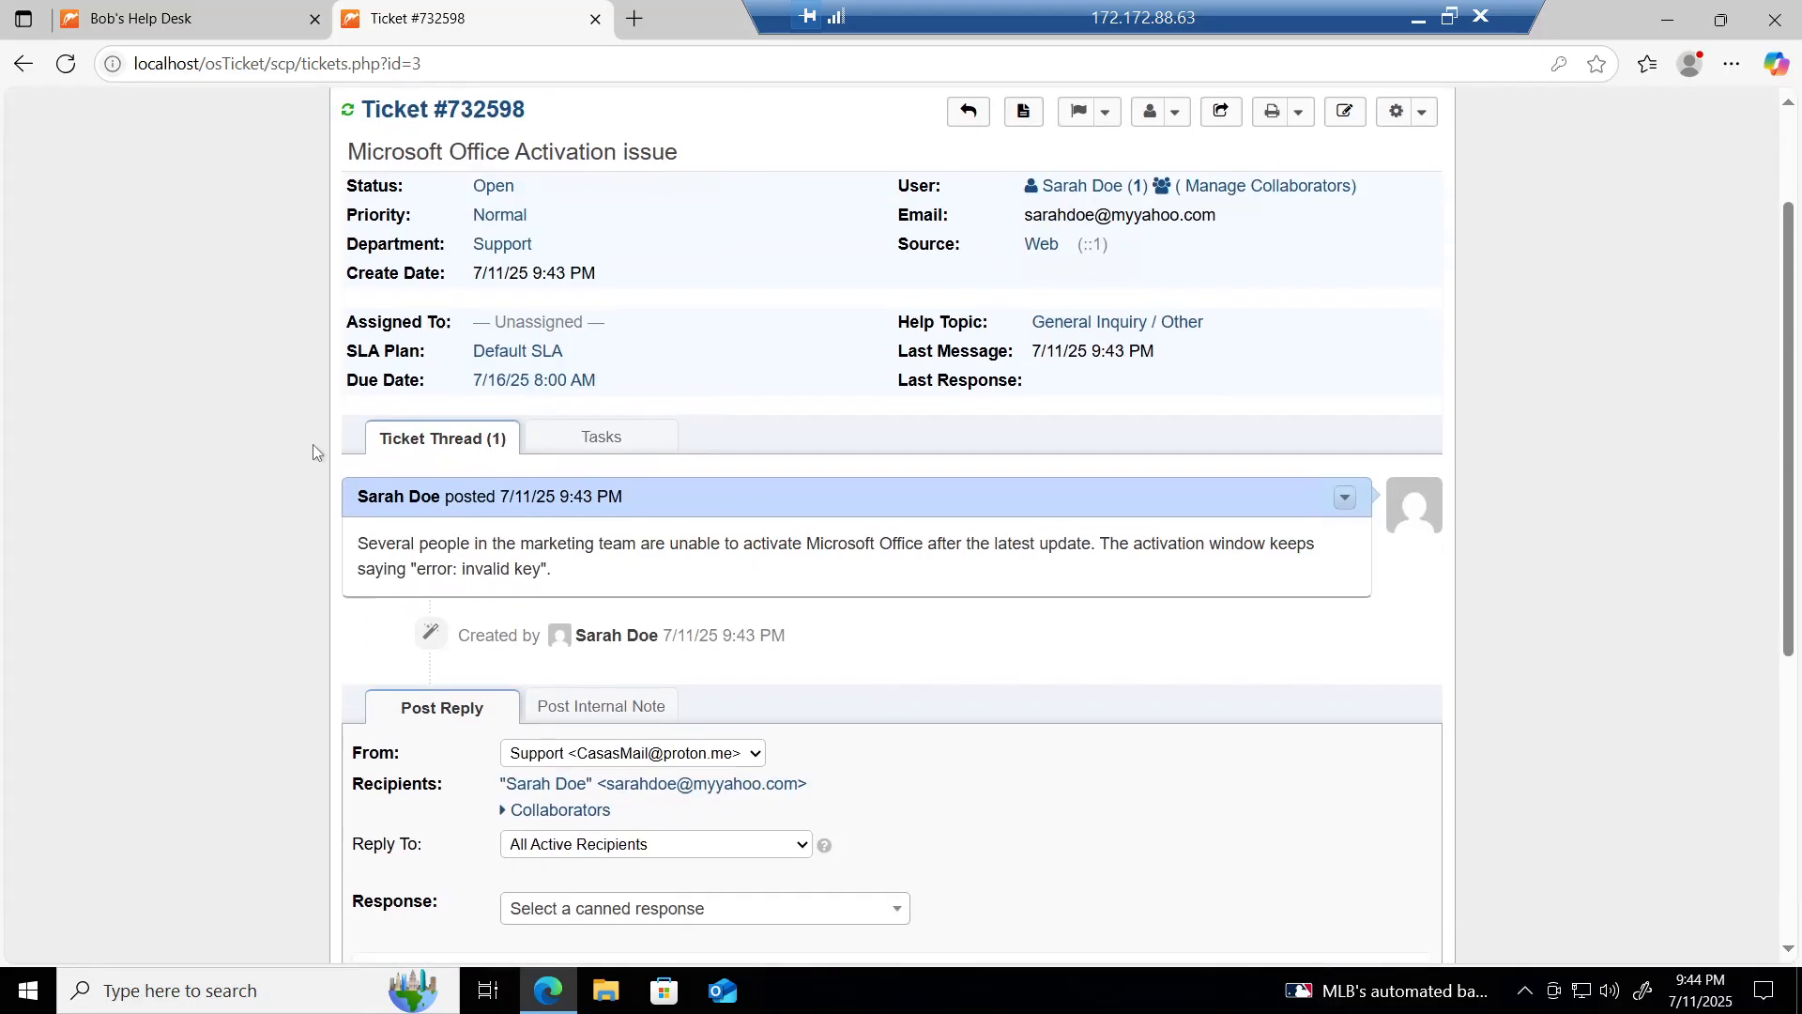
scroll(312, 443, up, 3)
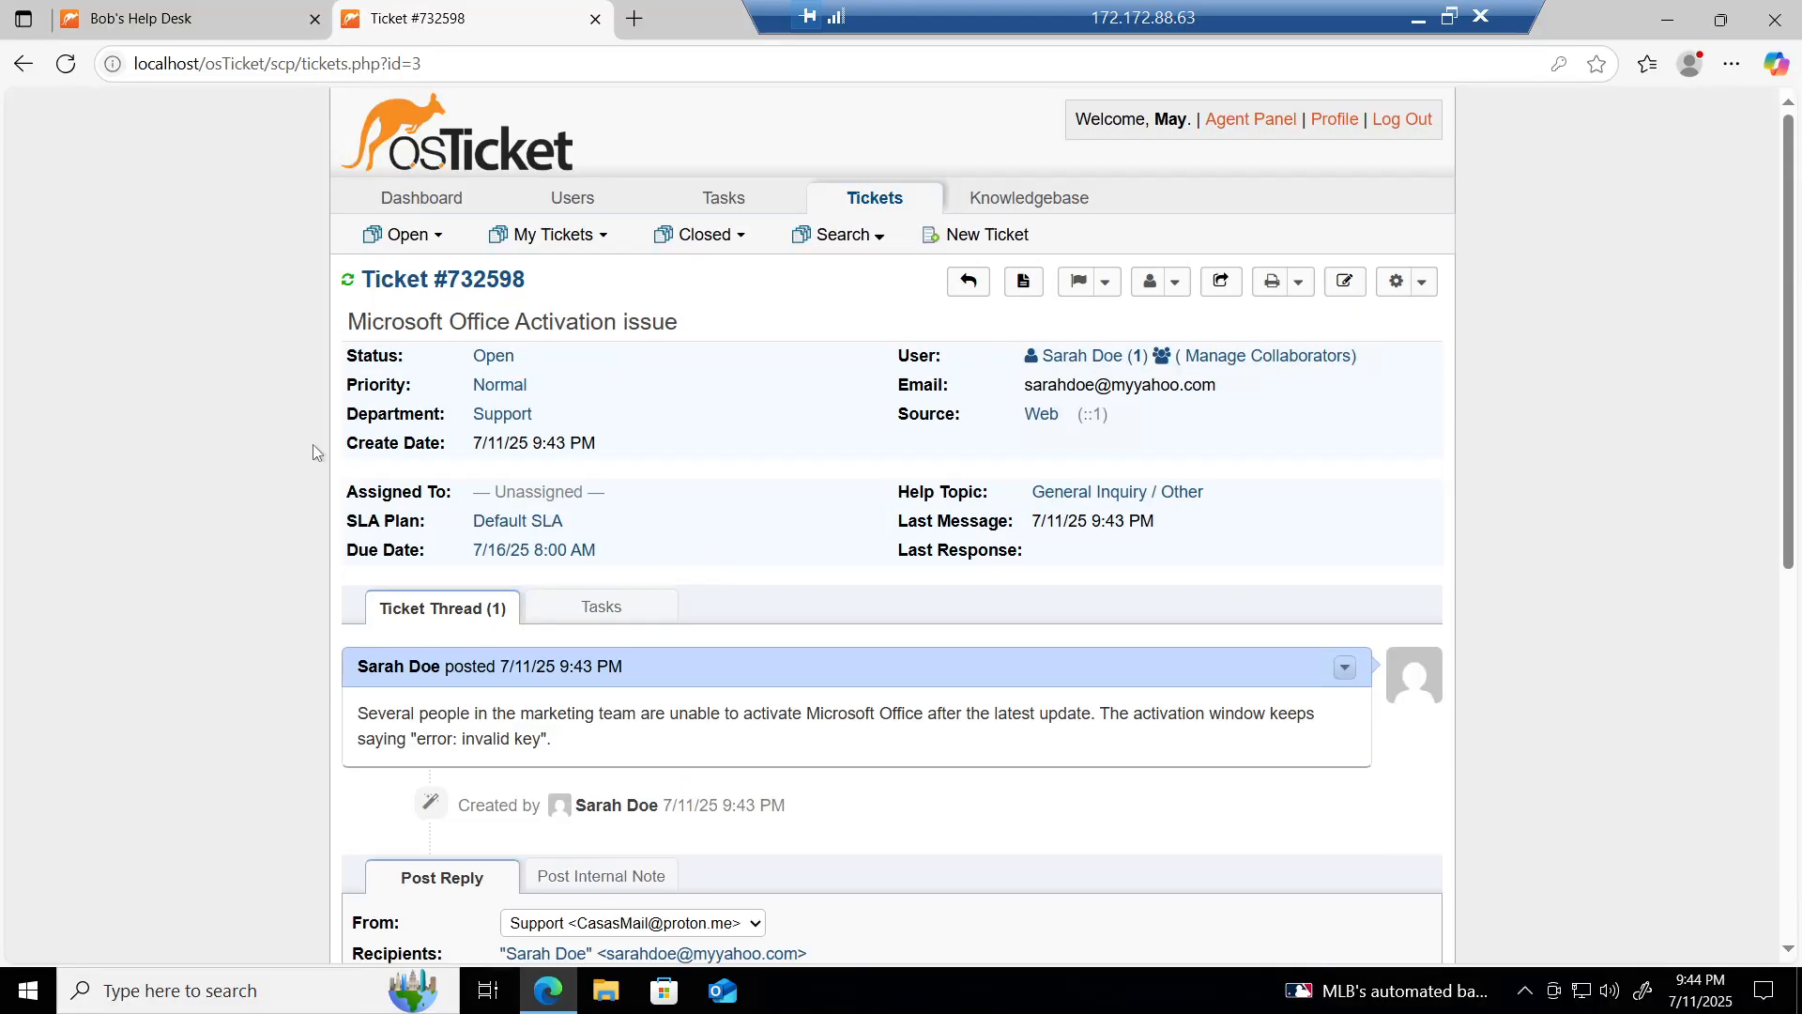
scroll(313, 444, down, 1)
scroll(284, 485, down, 4)
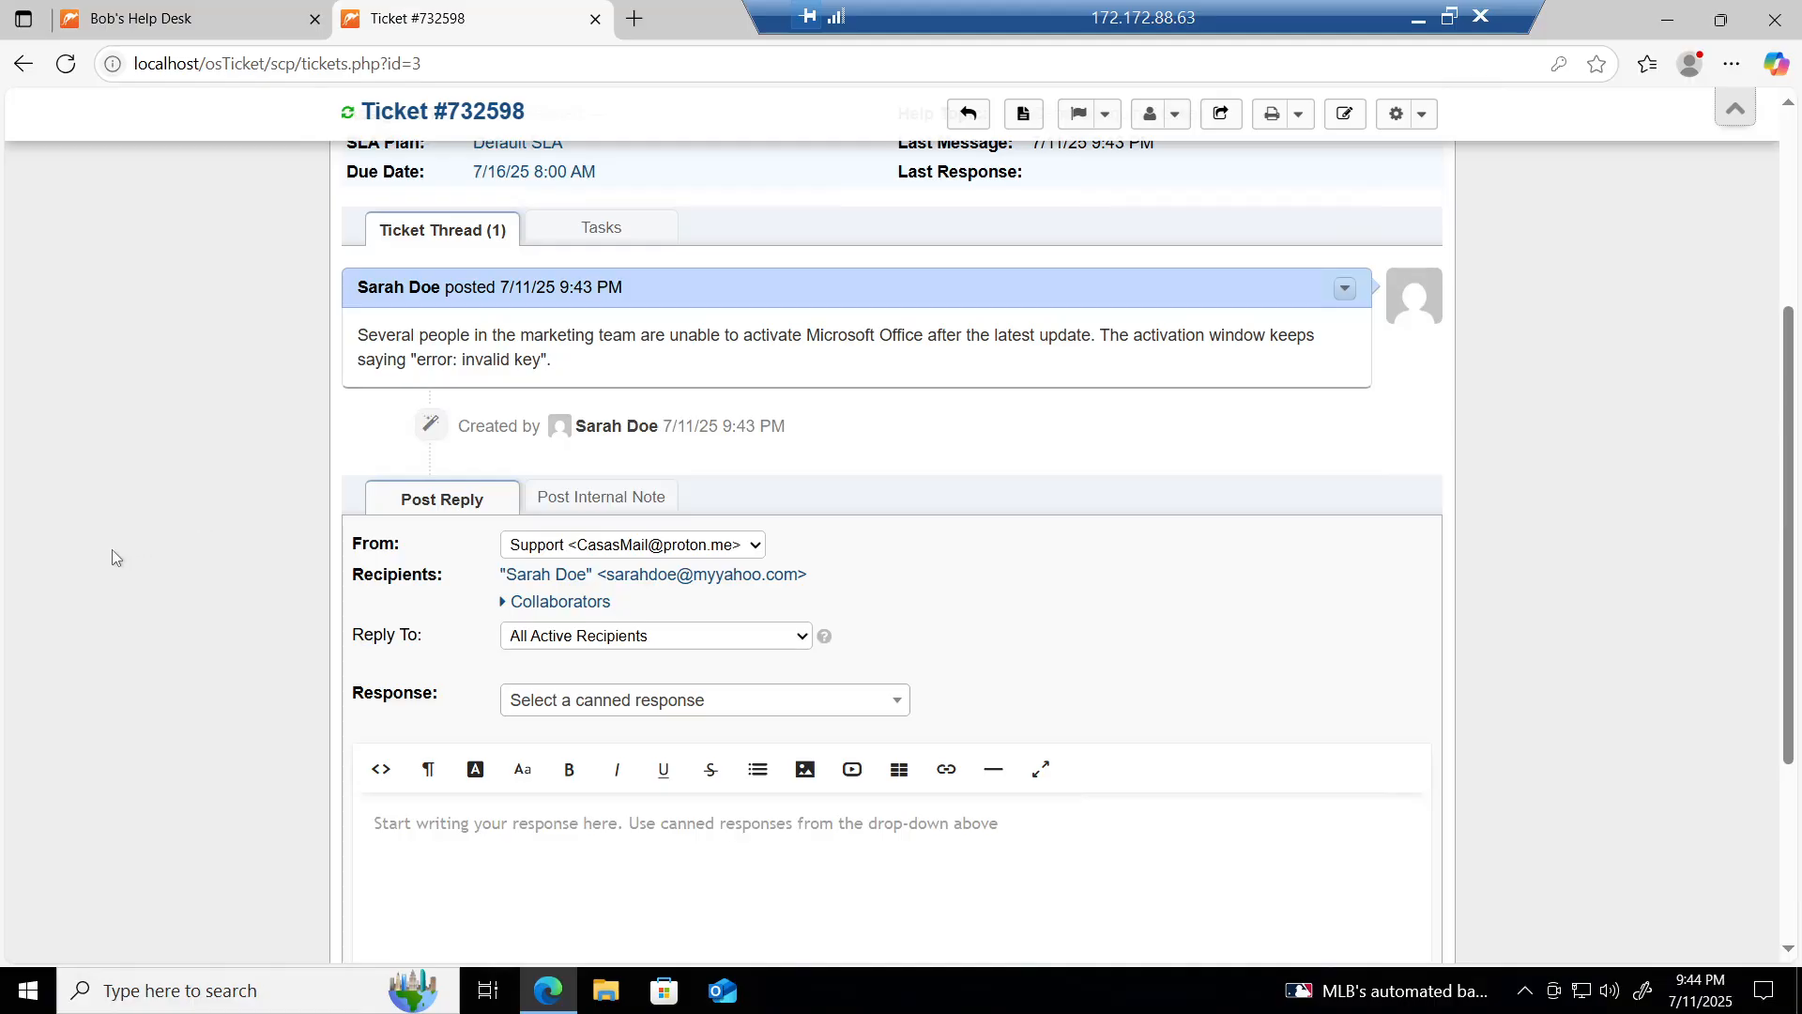
scroll(110, 550, up, 4)
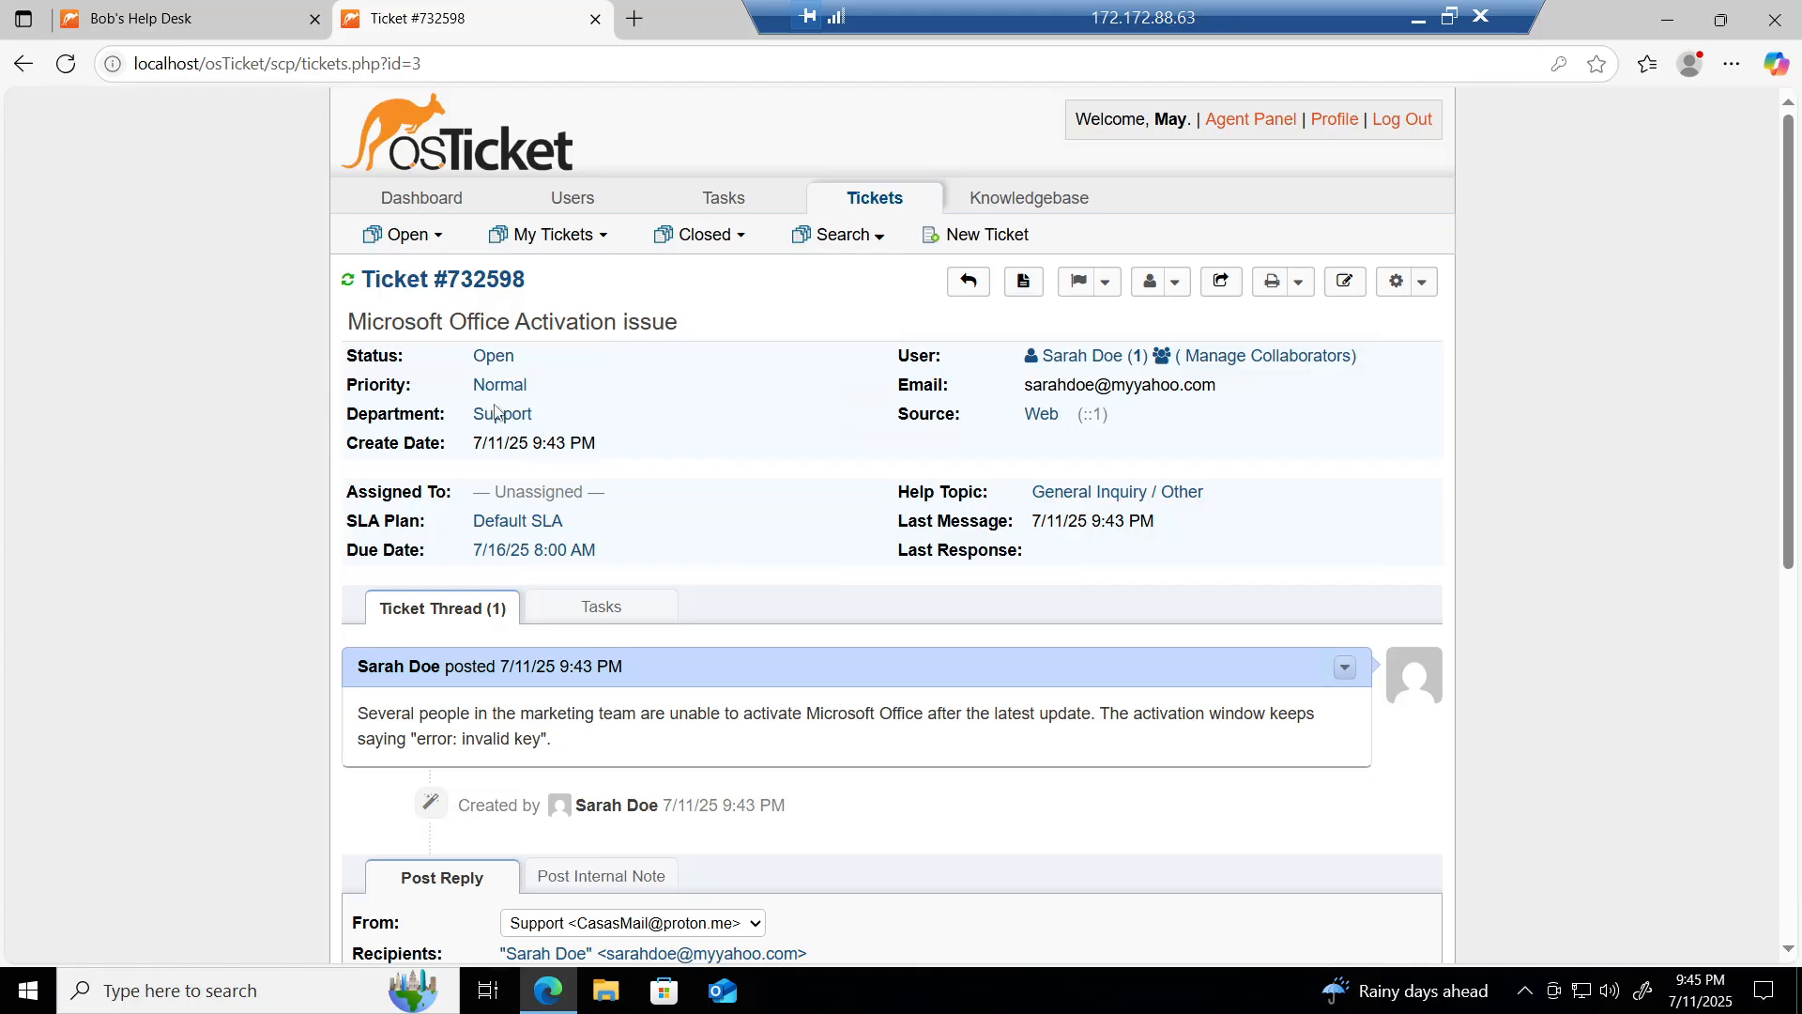
Step: Set the SLA plan to Sev-C with the note 'Affects a few users in marketing, likely a key or activation issue.'
click(537, 527)
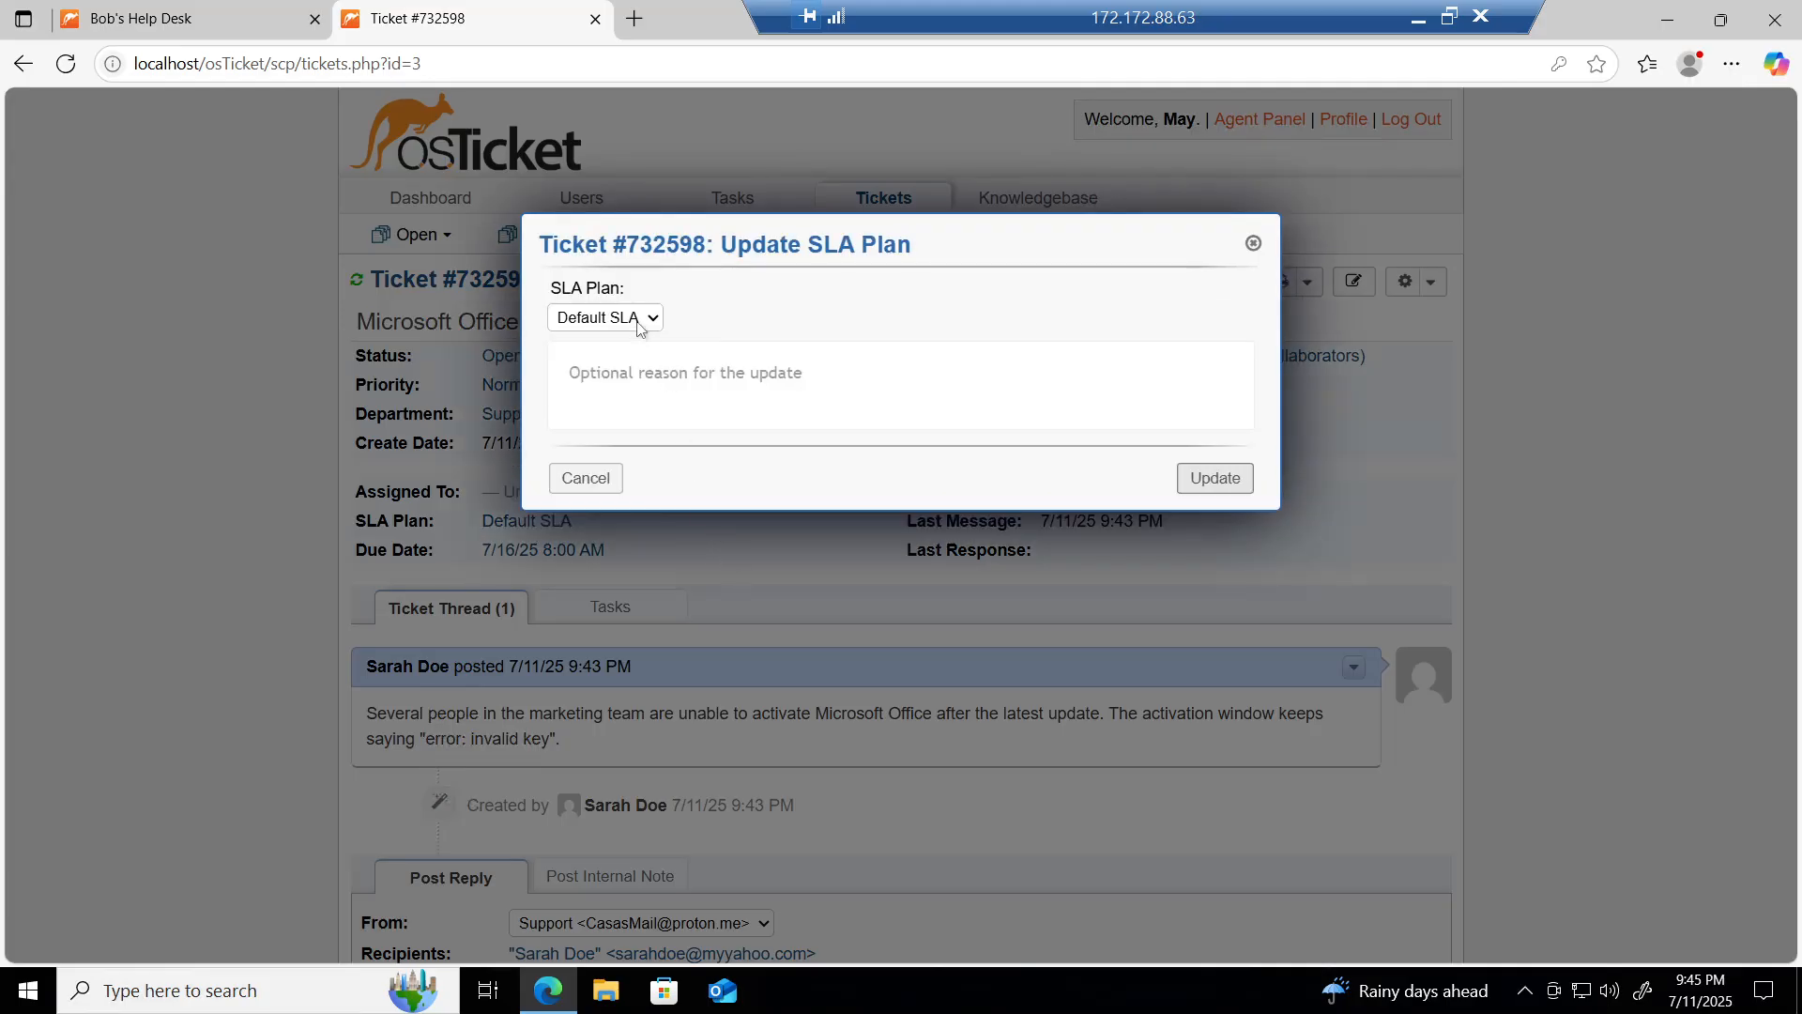
click(635, 318)
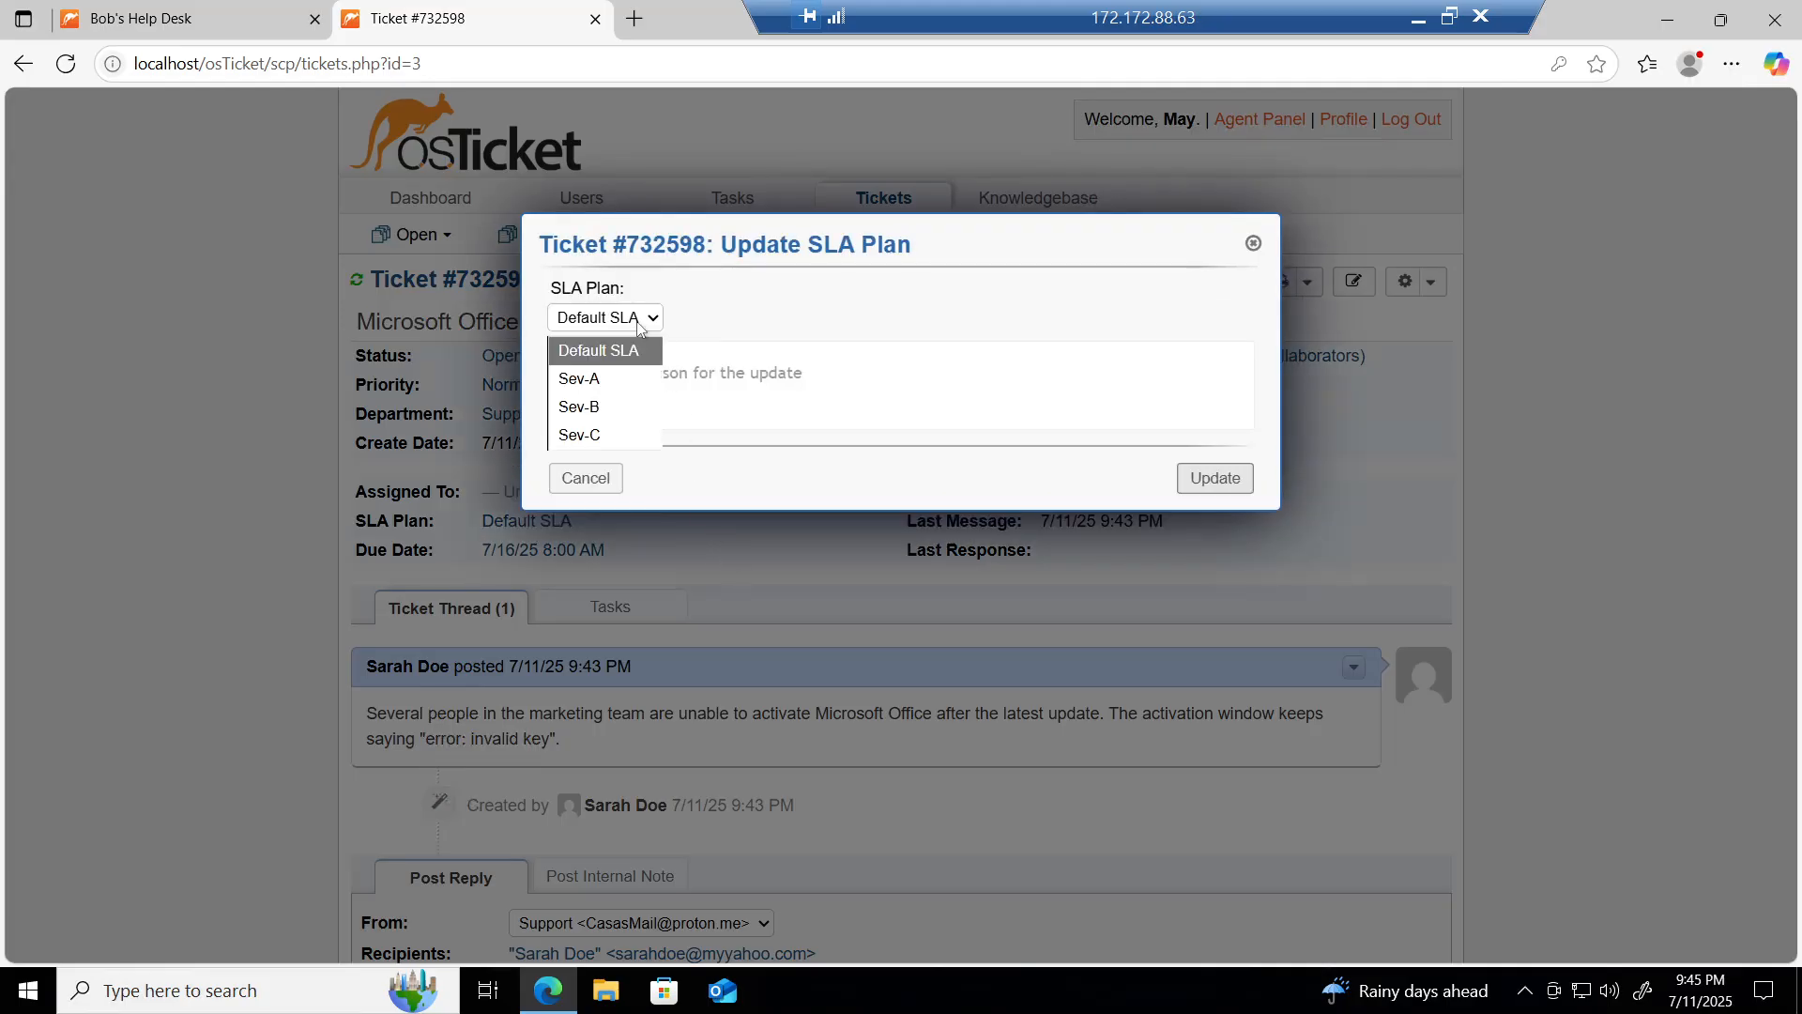
click(597, 435)
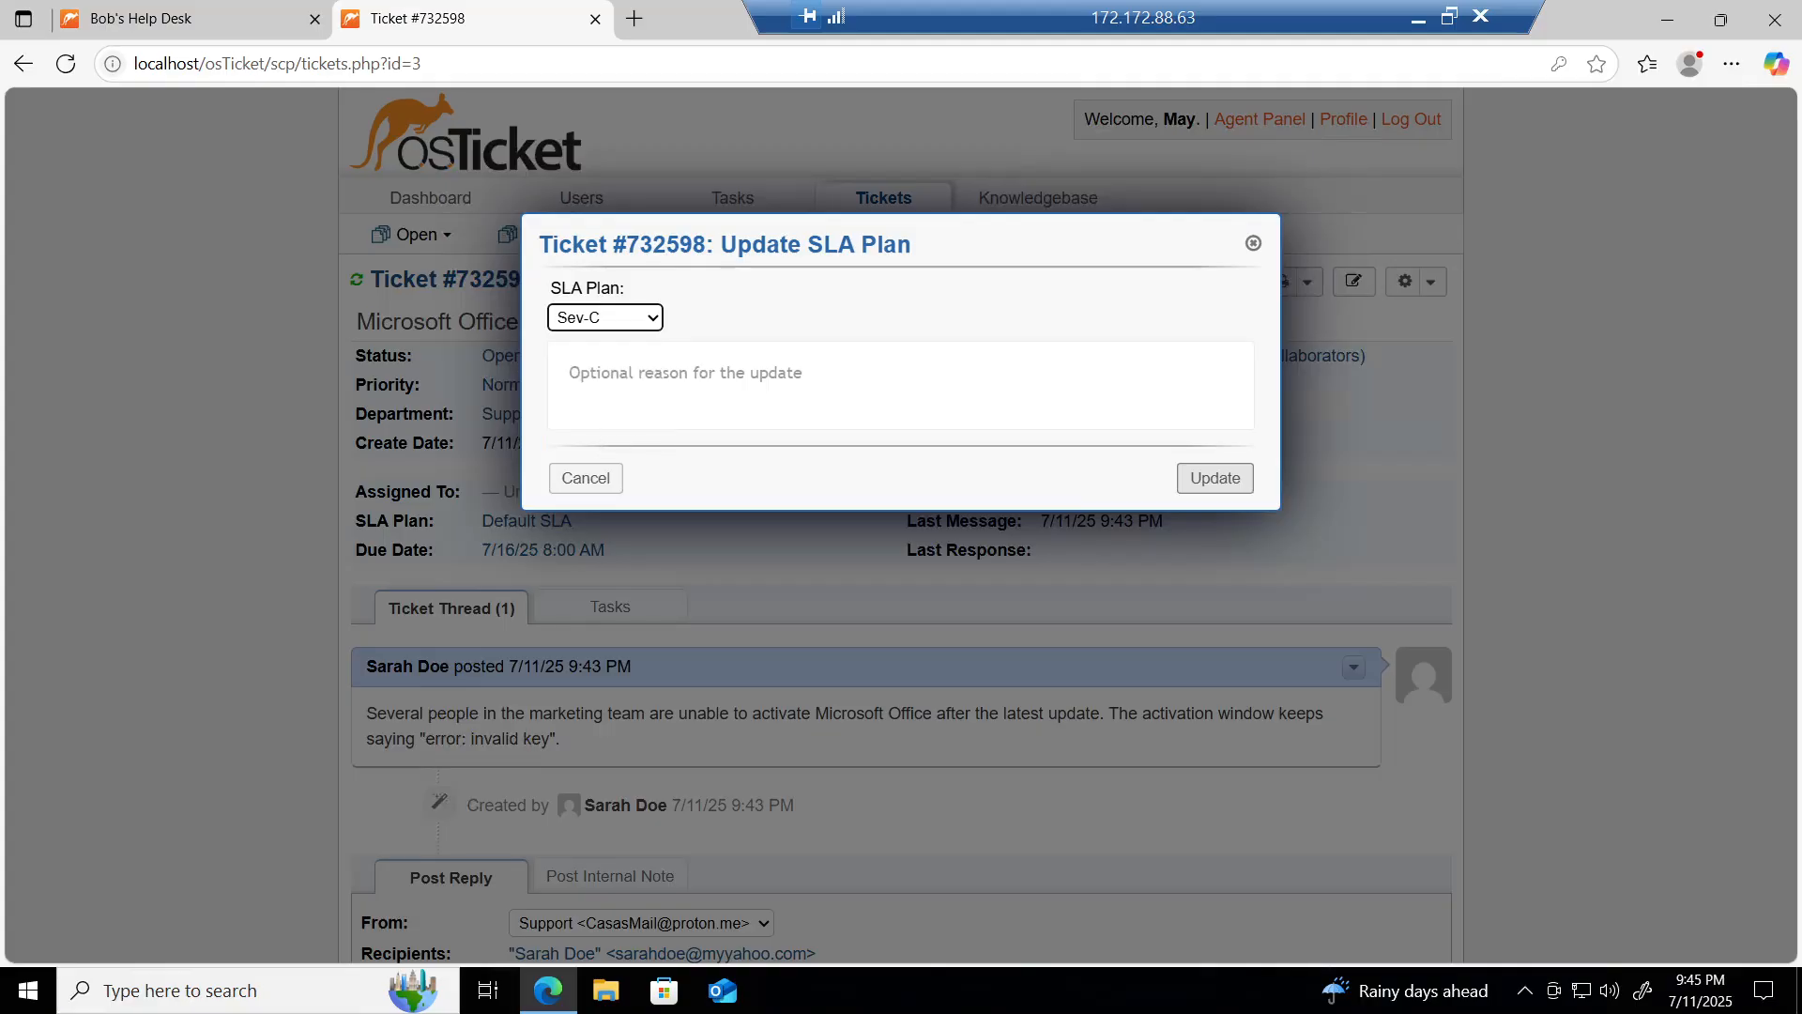
click(649, 379)
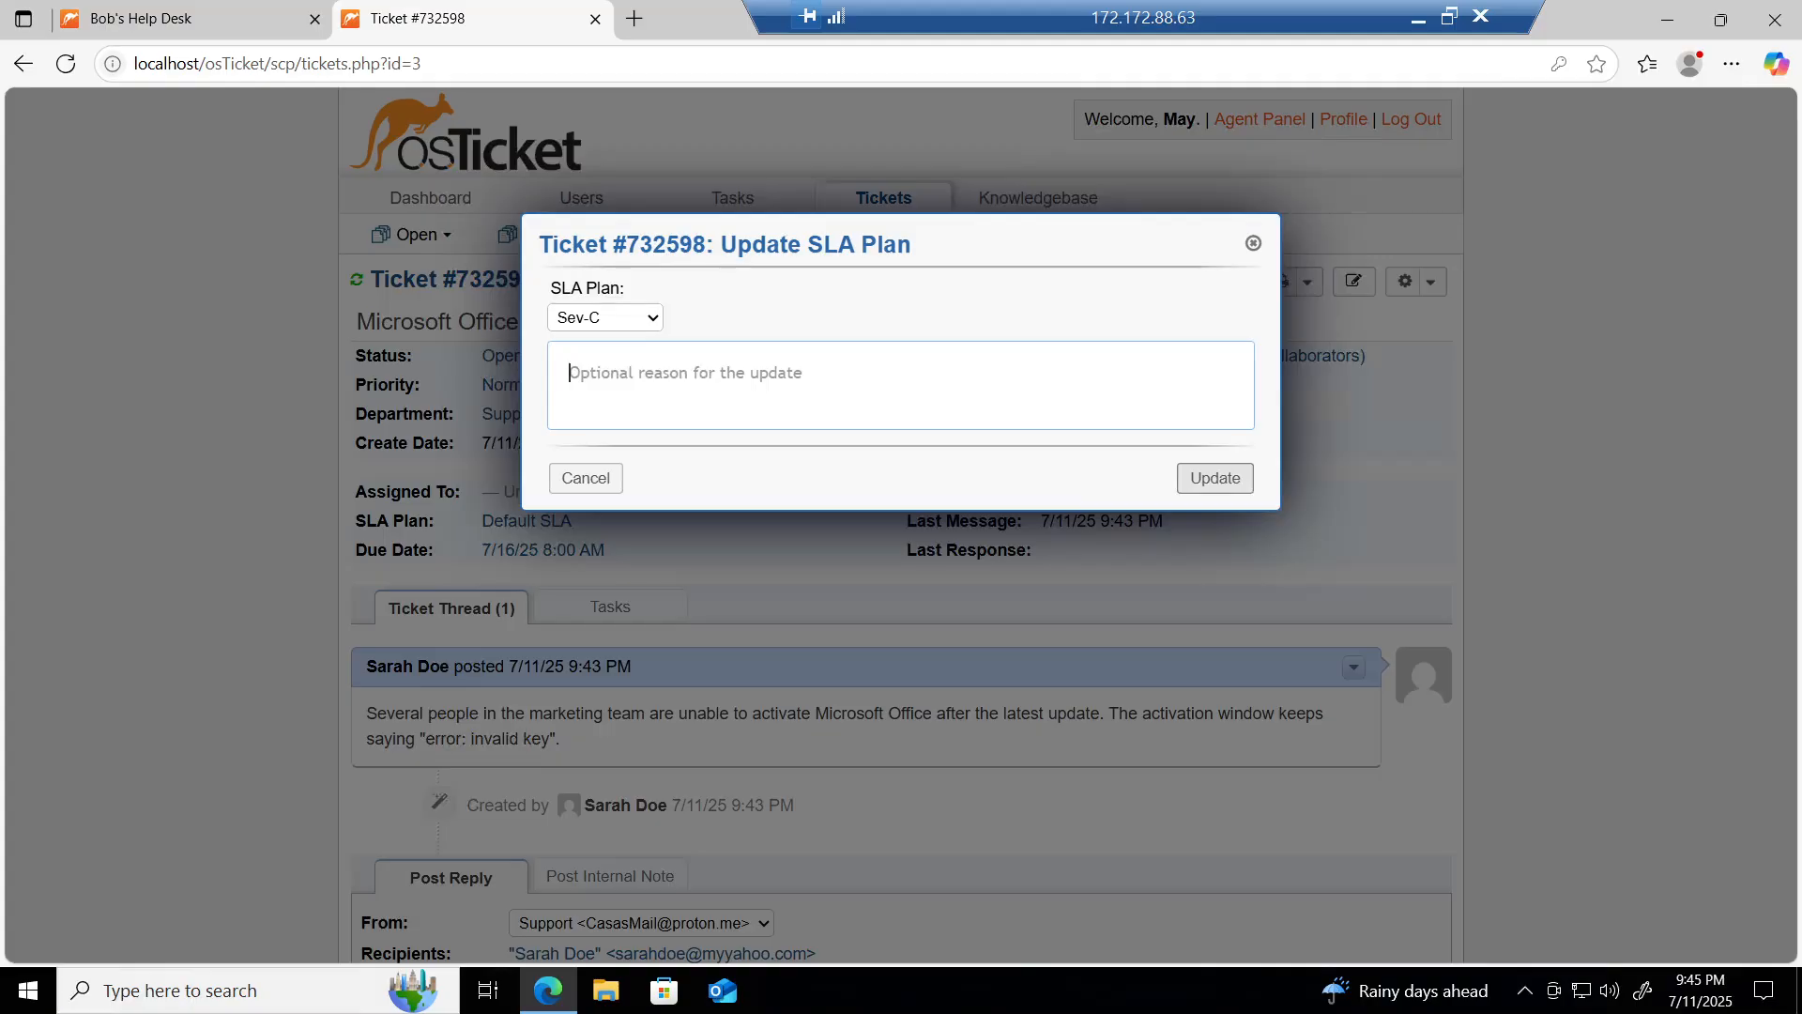
text(Aff)
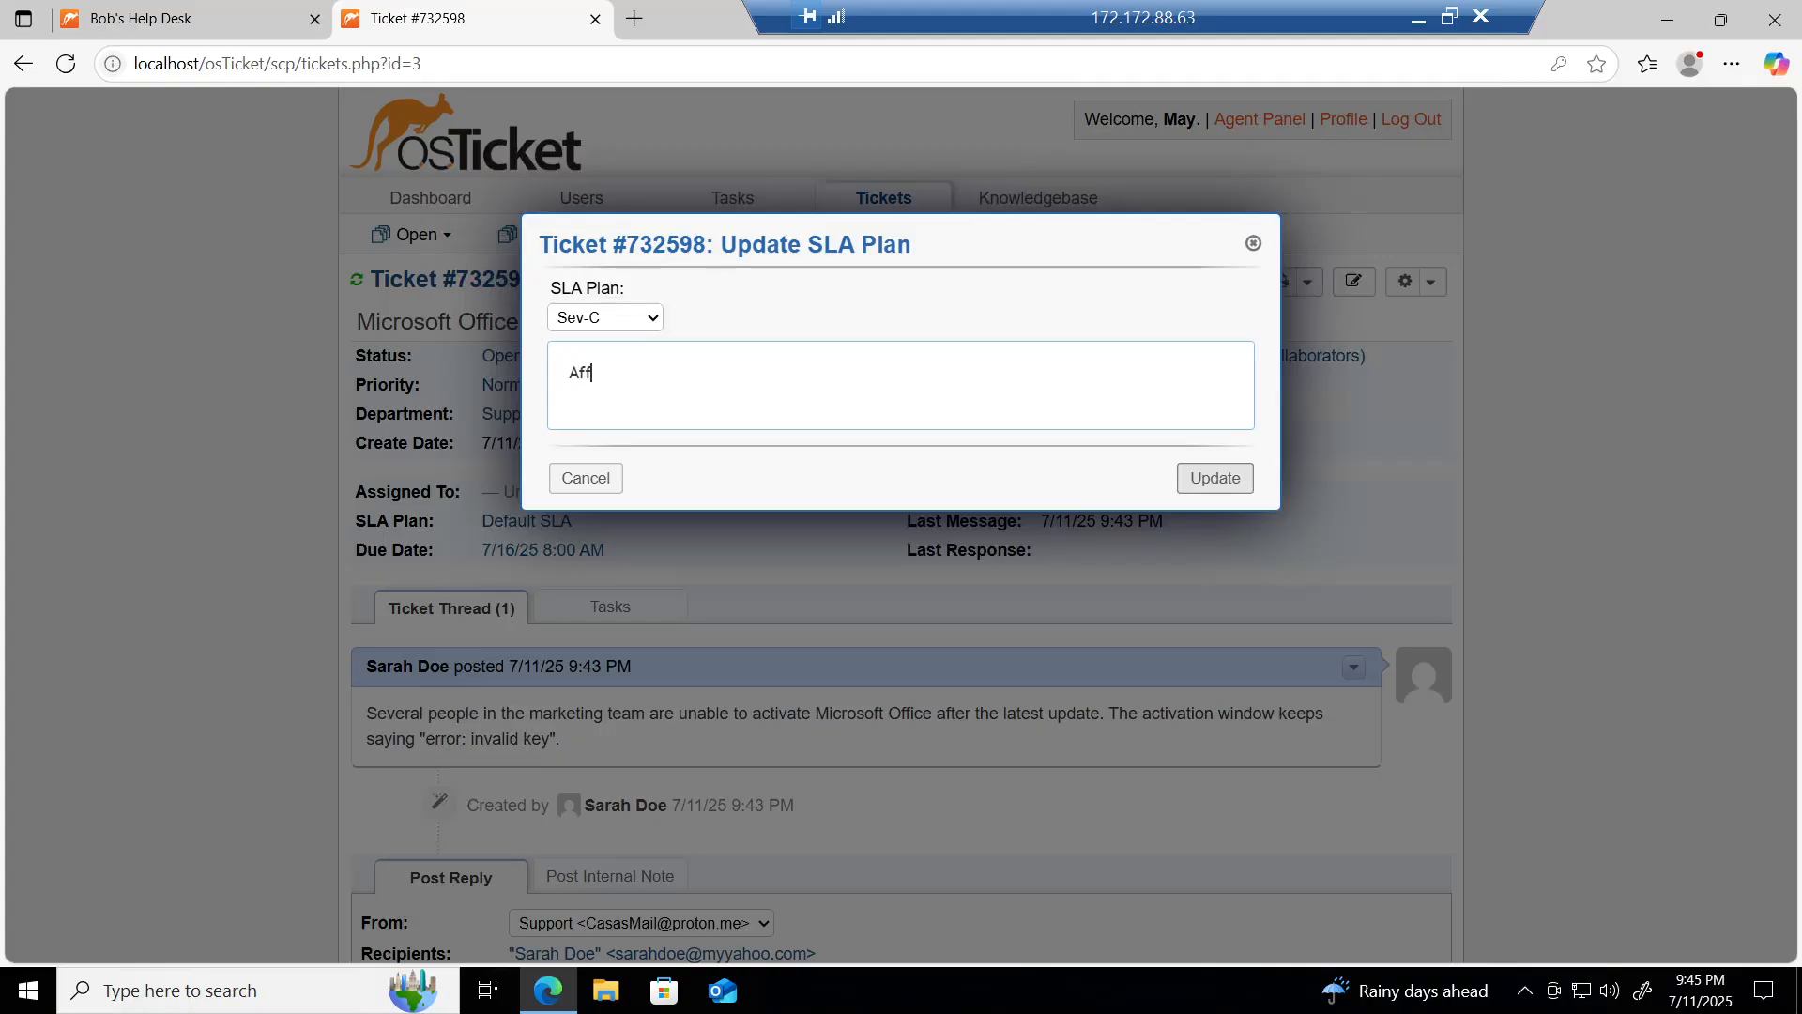
text(ects a few users in marketing)
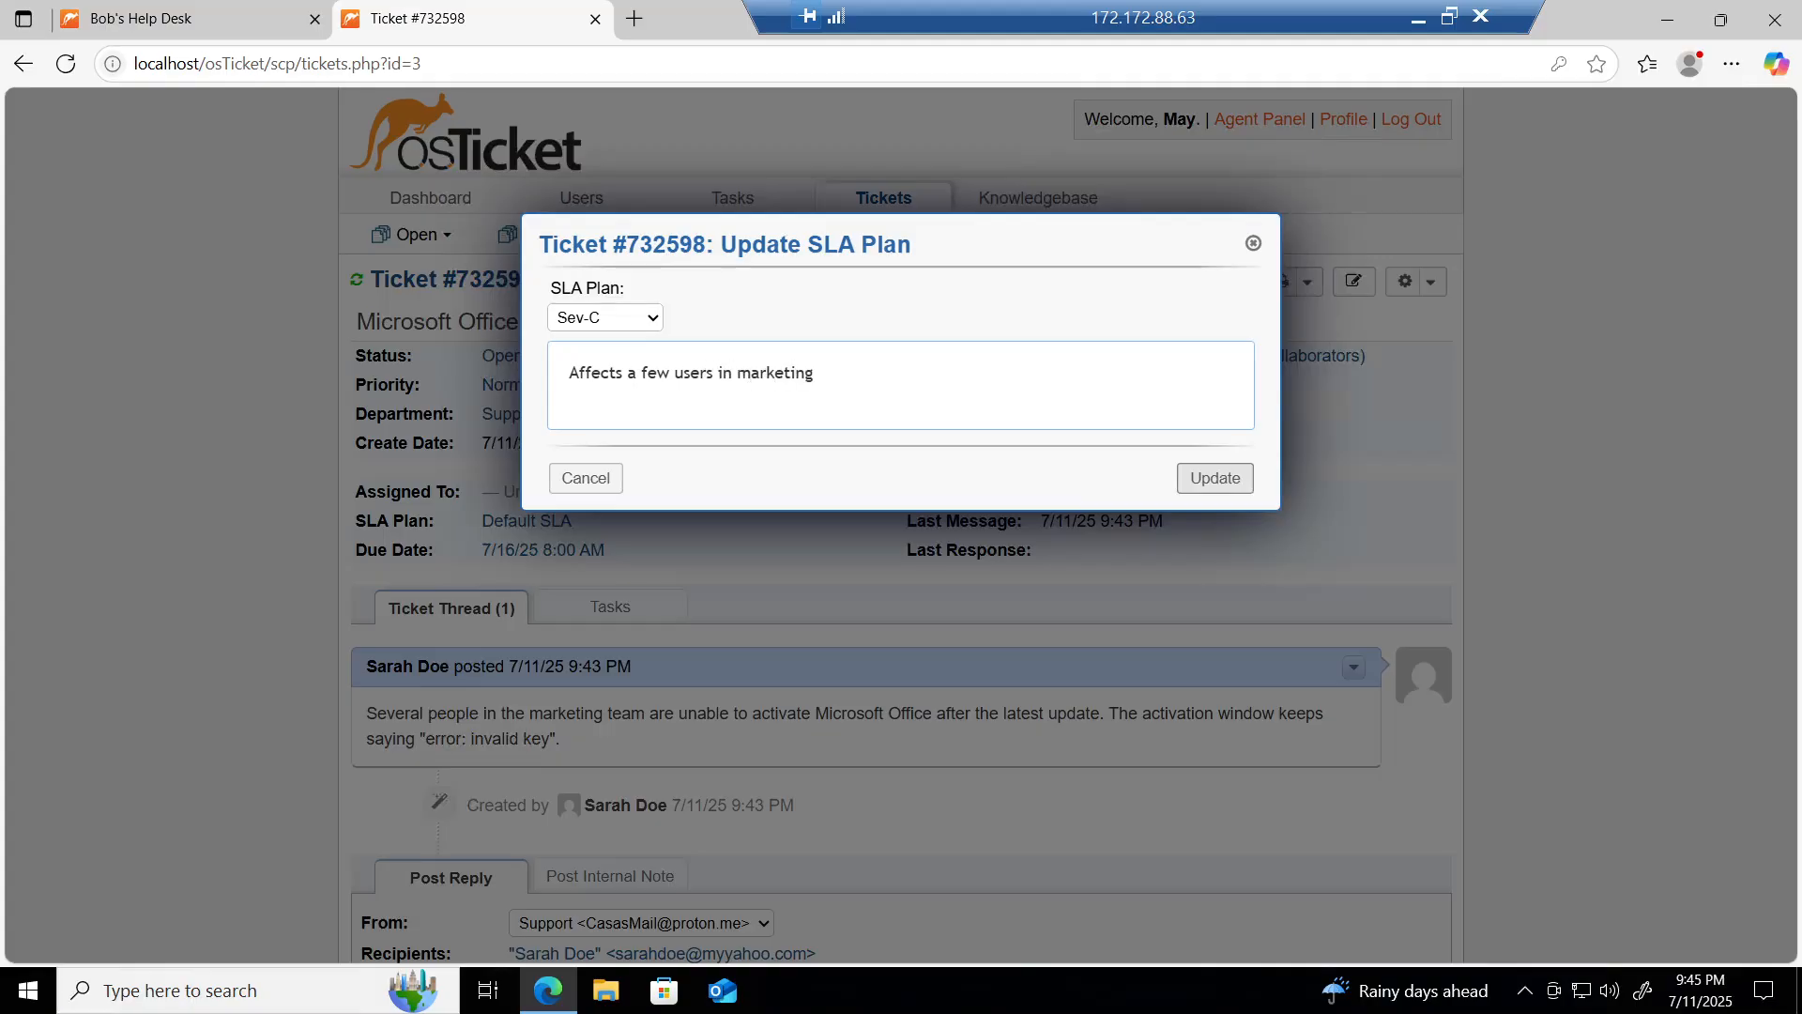
text(, likely a key or activation)
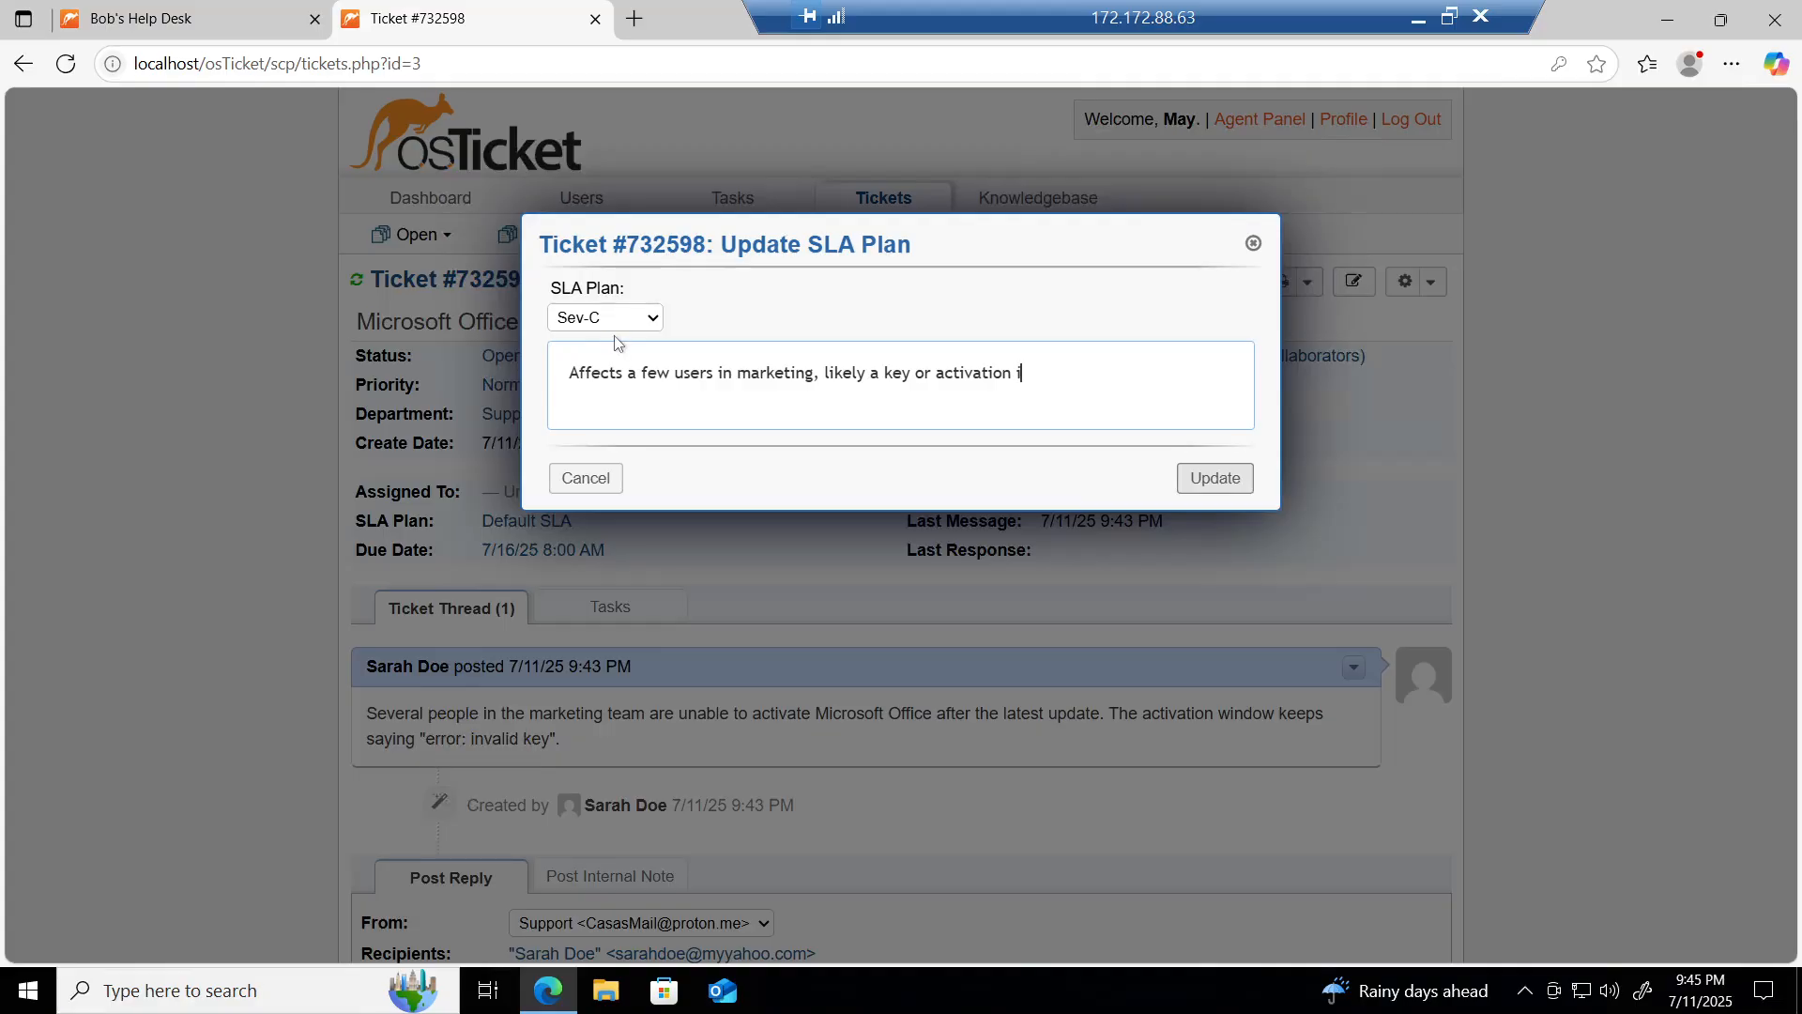
text( issue.)
click(1213, 479)
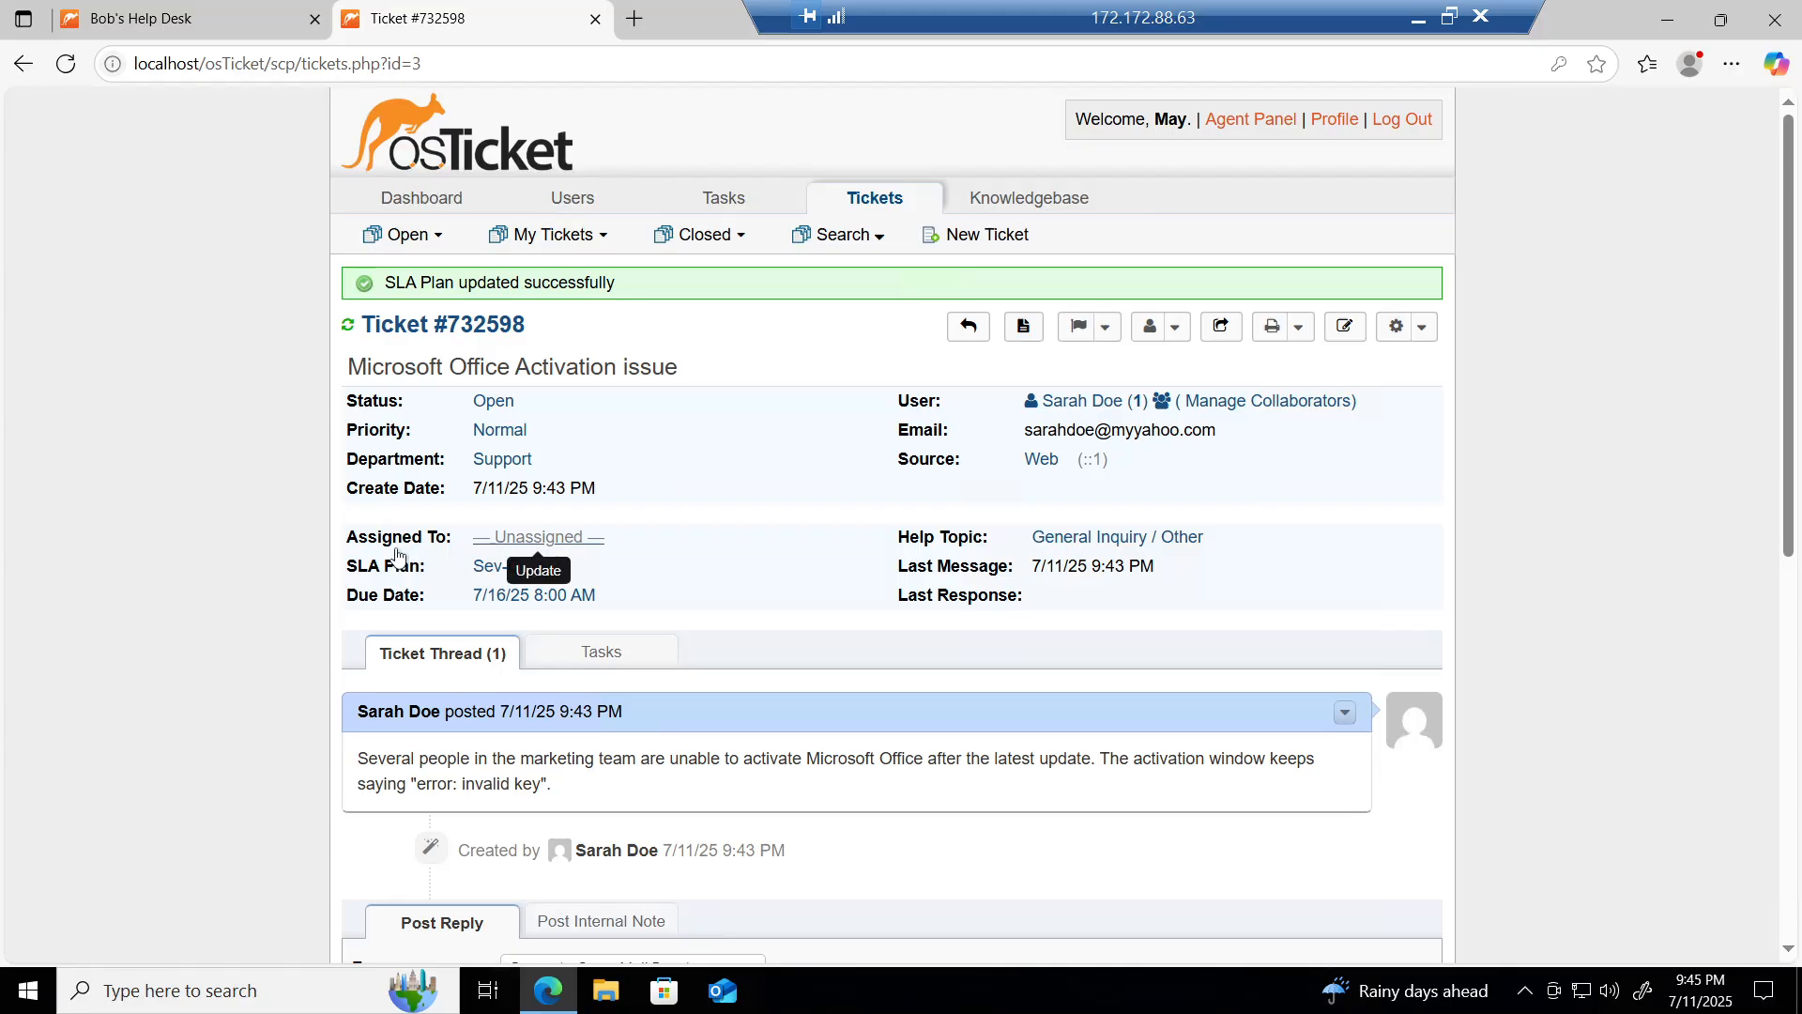
Step: Pick the signed-in agent as assignee and note 'Users in marketing are unable to activate Microsoft Office.'
click(539, 544)
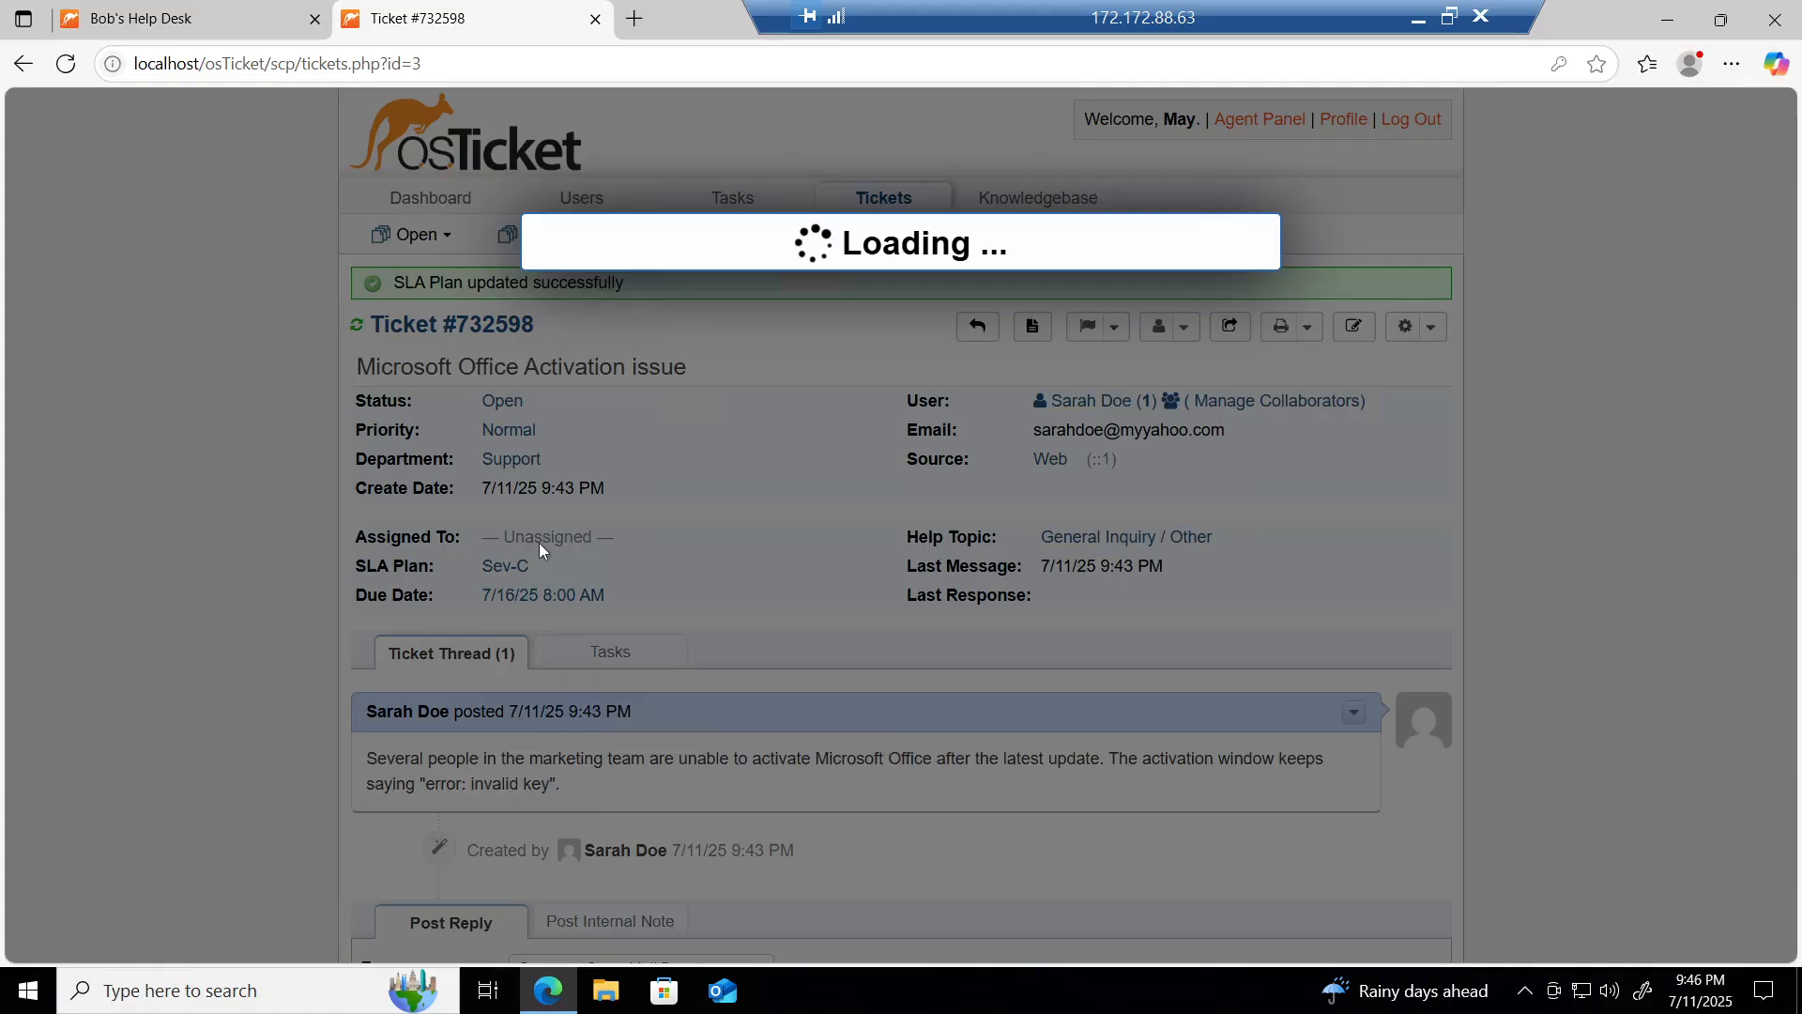
click(617, 321)
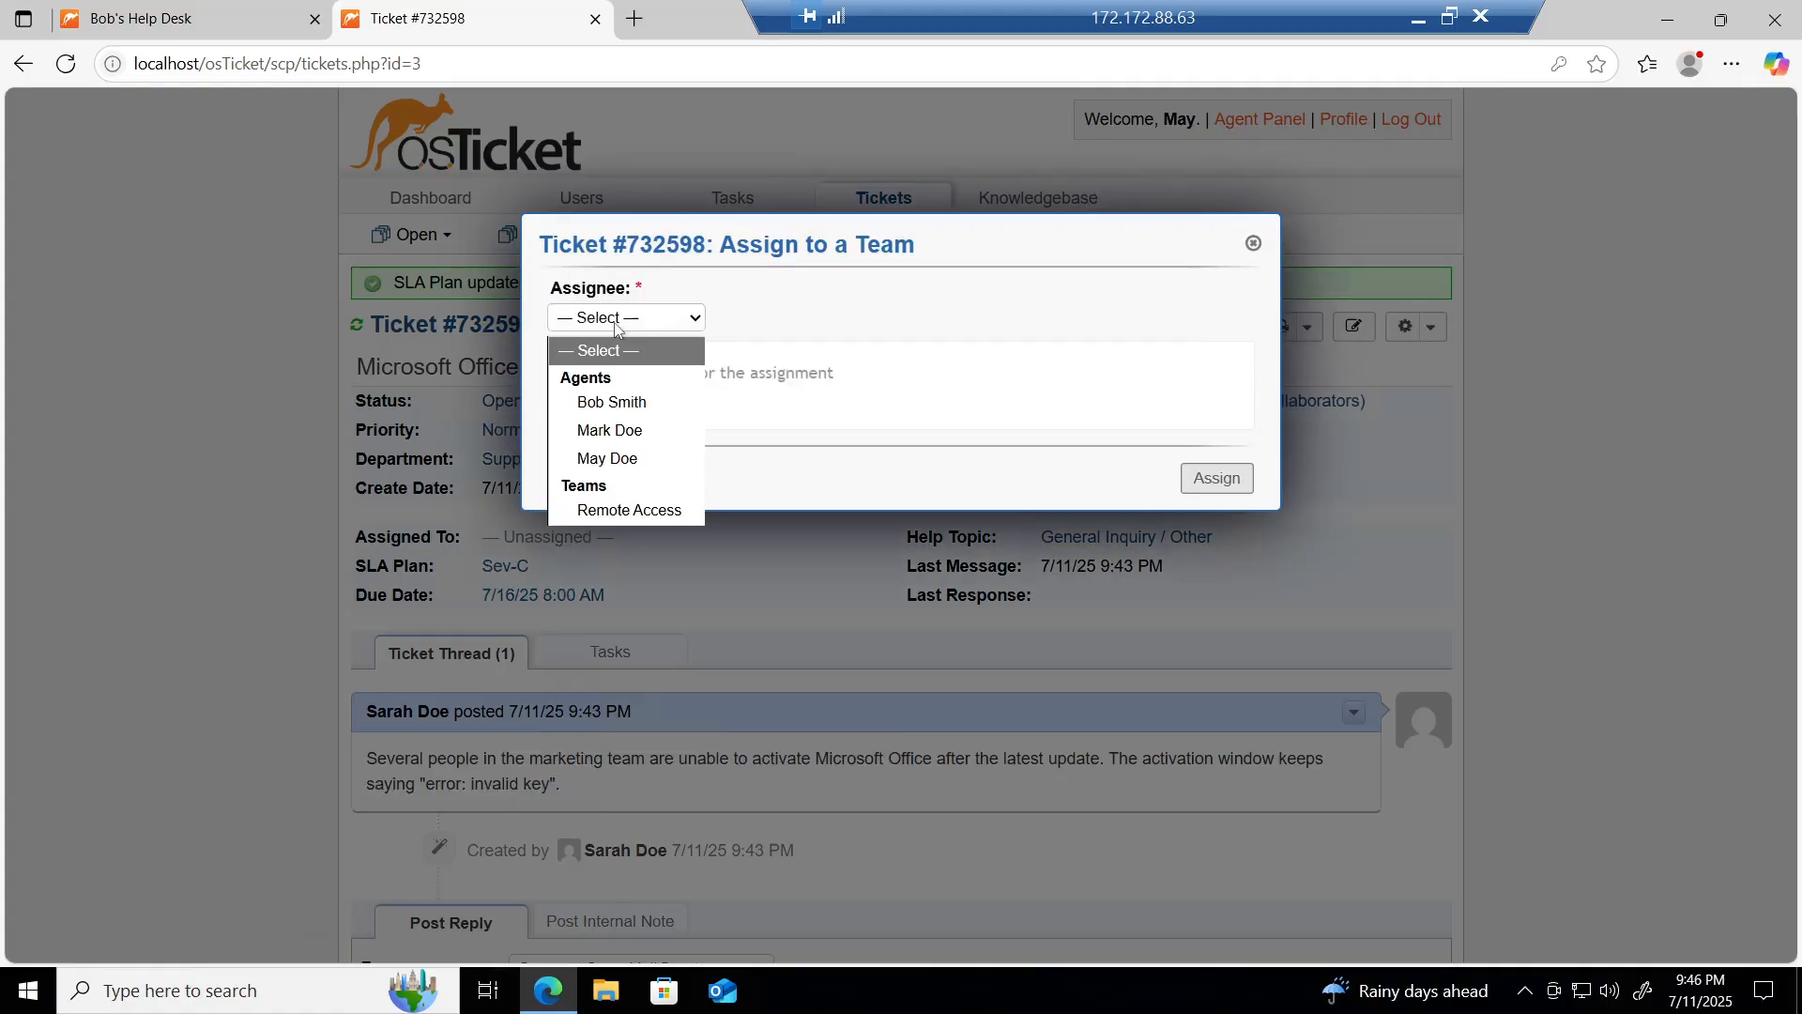
click(626, 460)
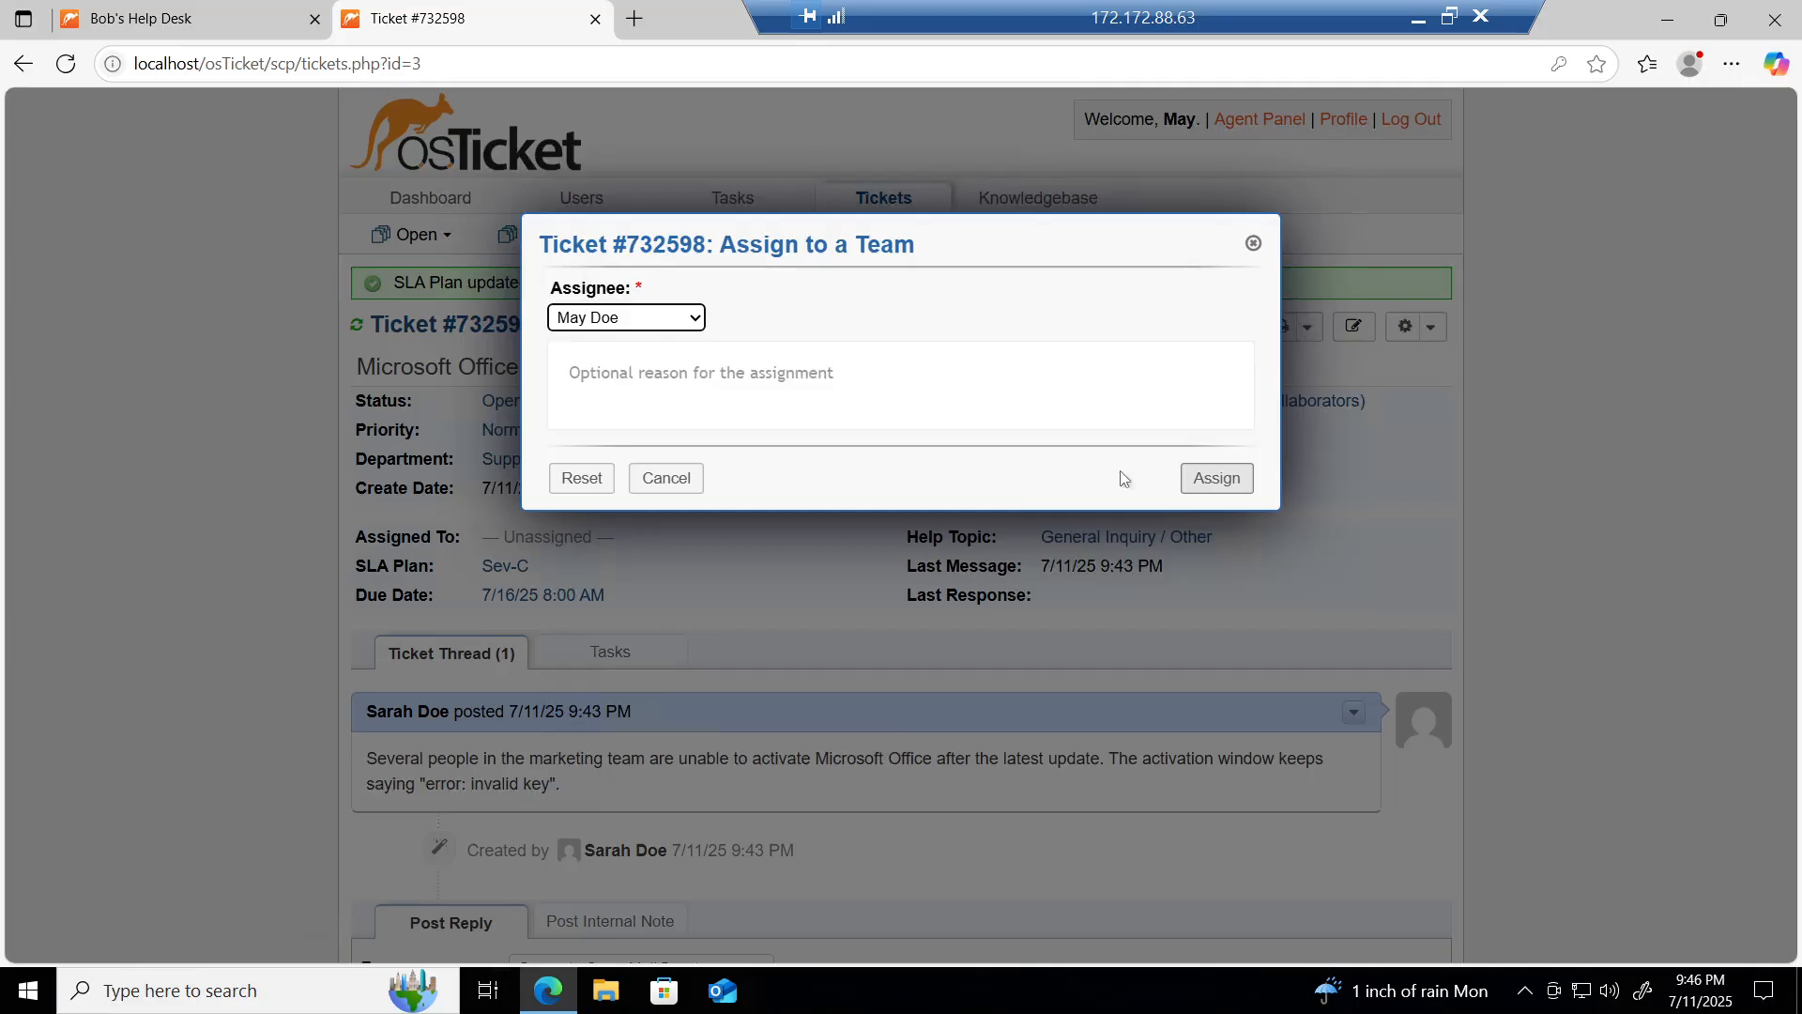
click(701, 375)
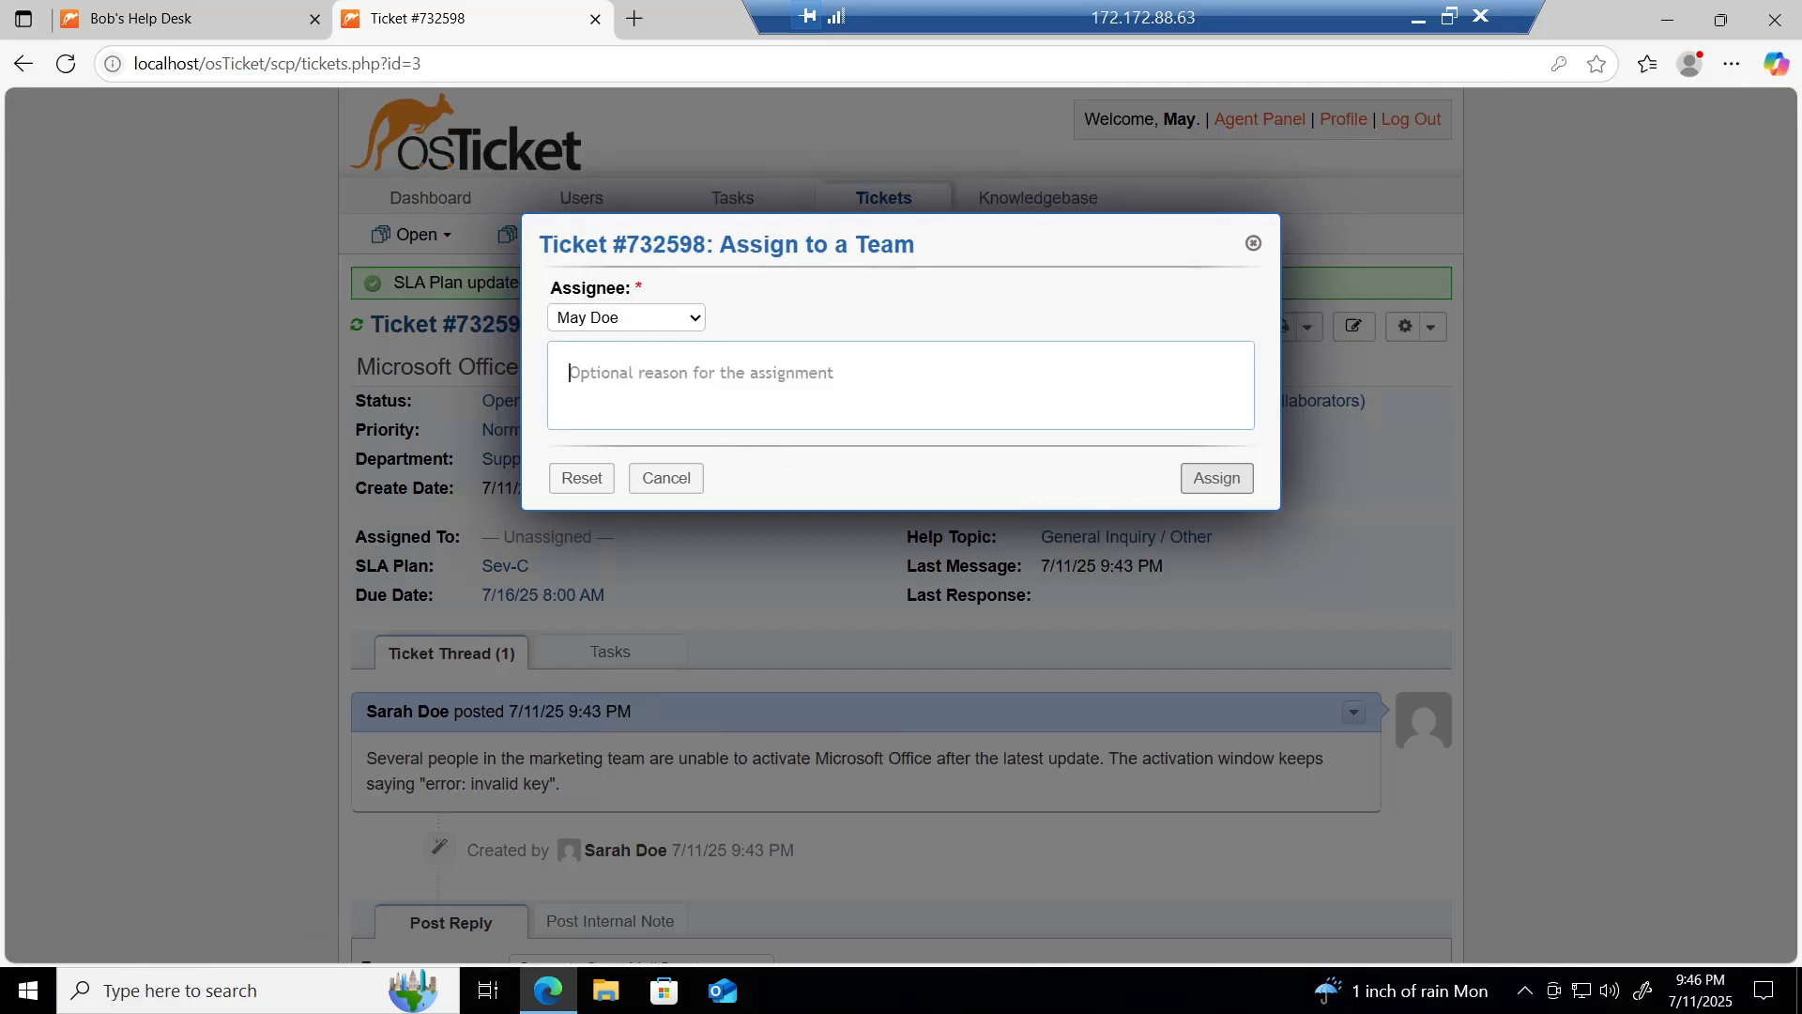
text(Us)
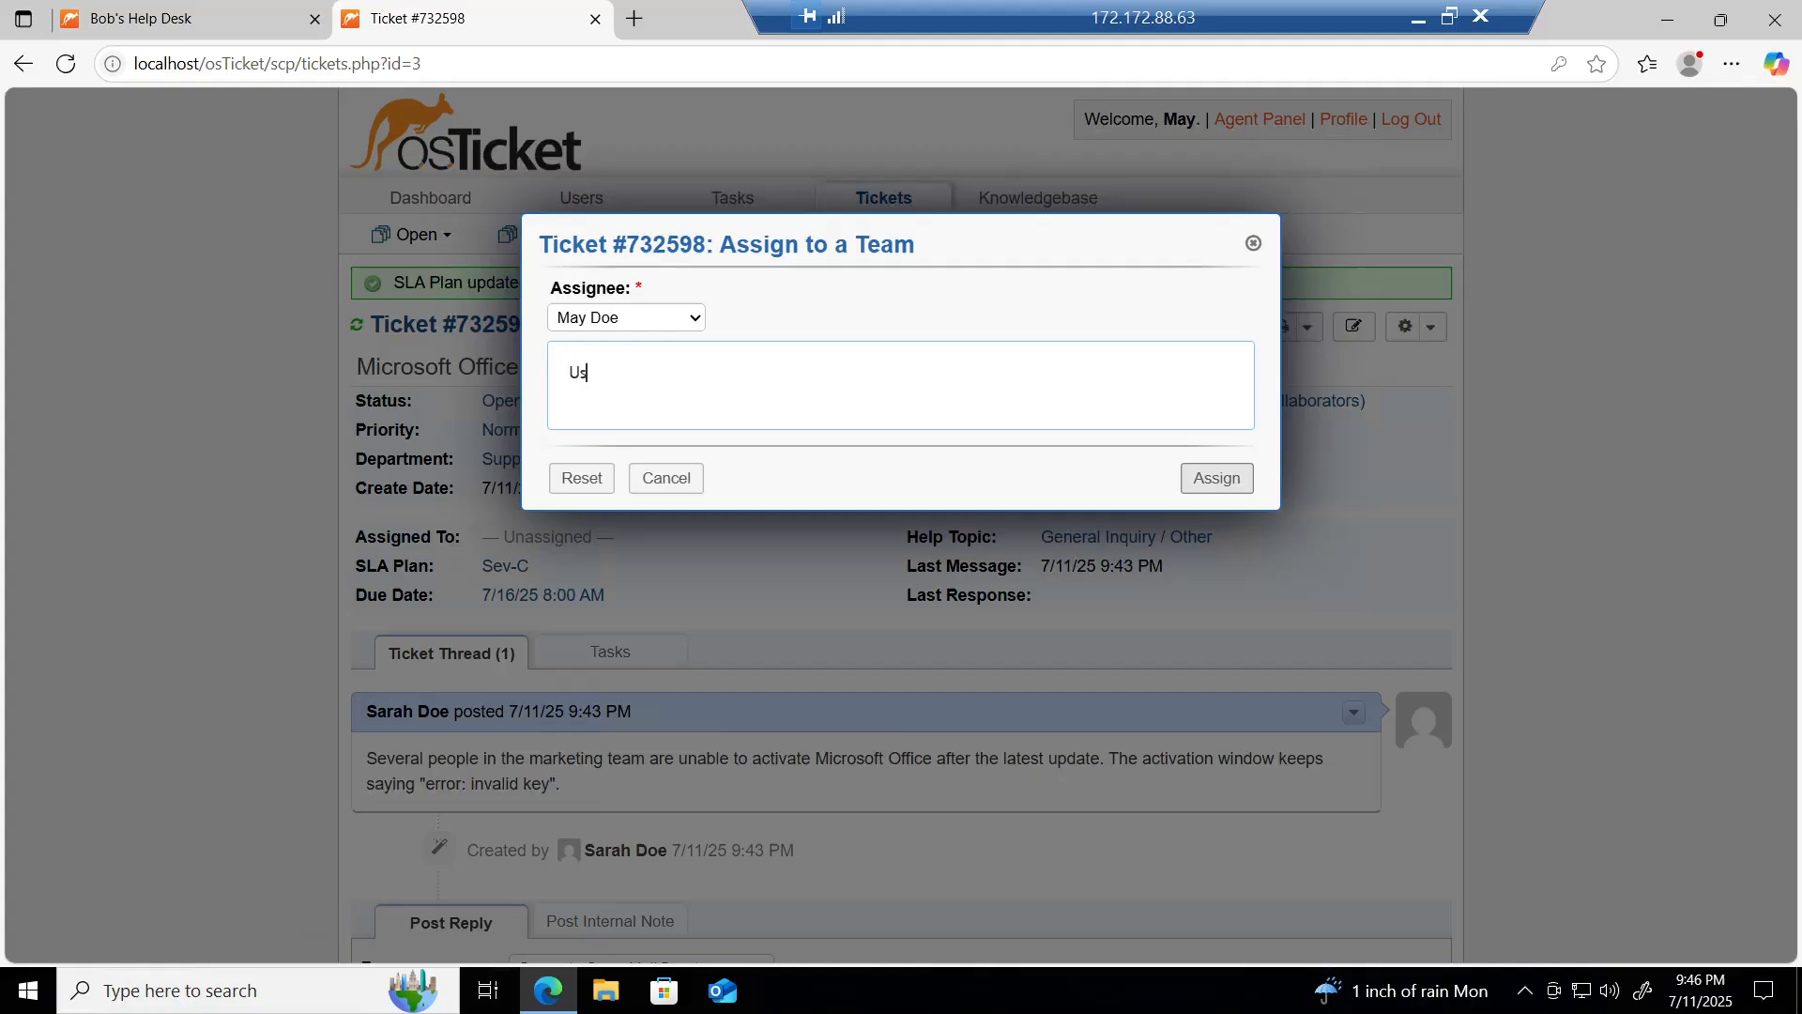
text(ers in marketing are unable )
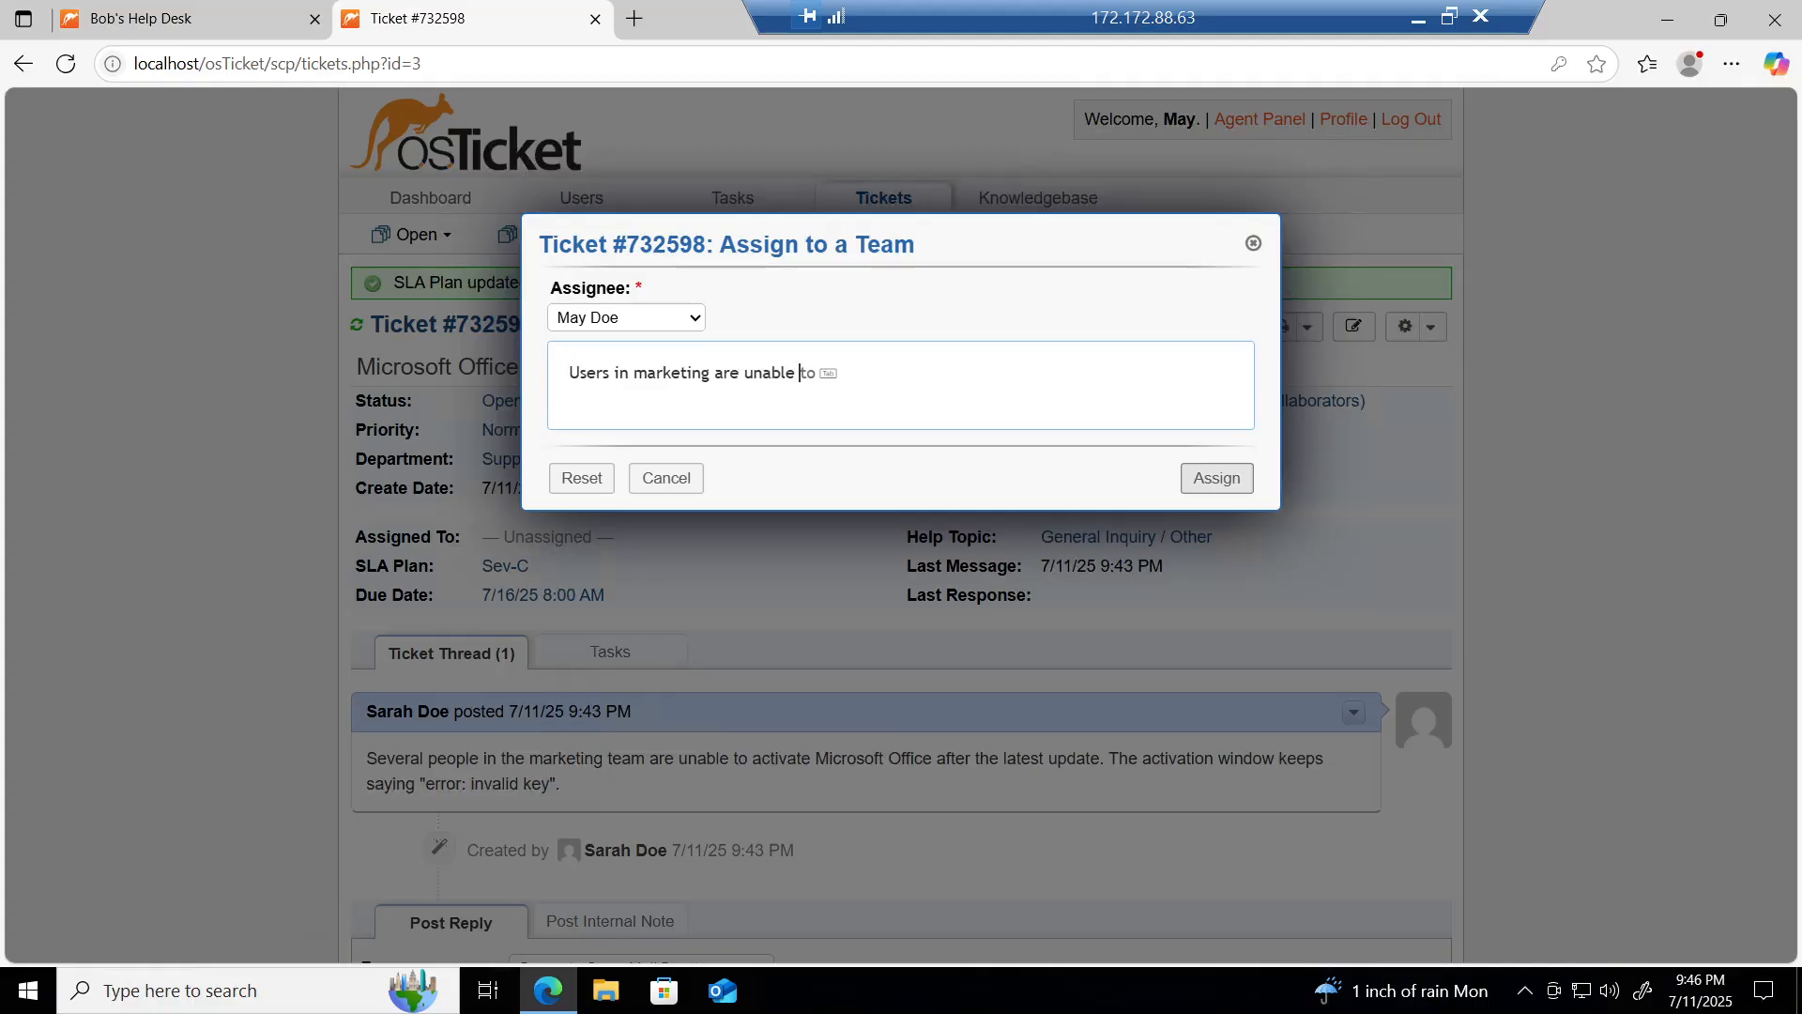
text(to activate Microsodt Office.)
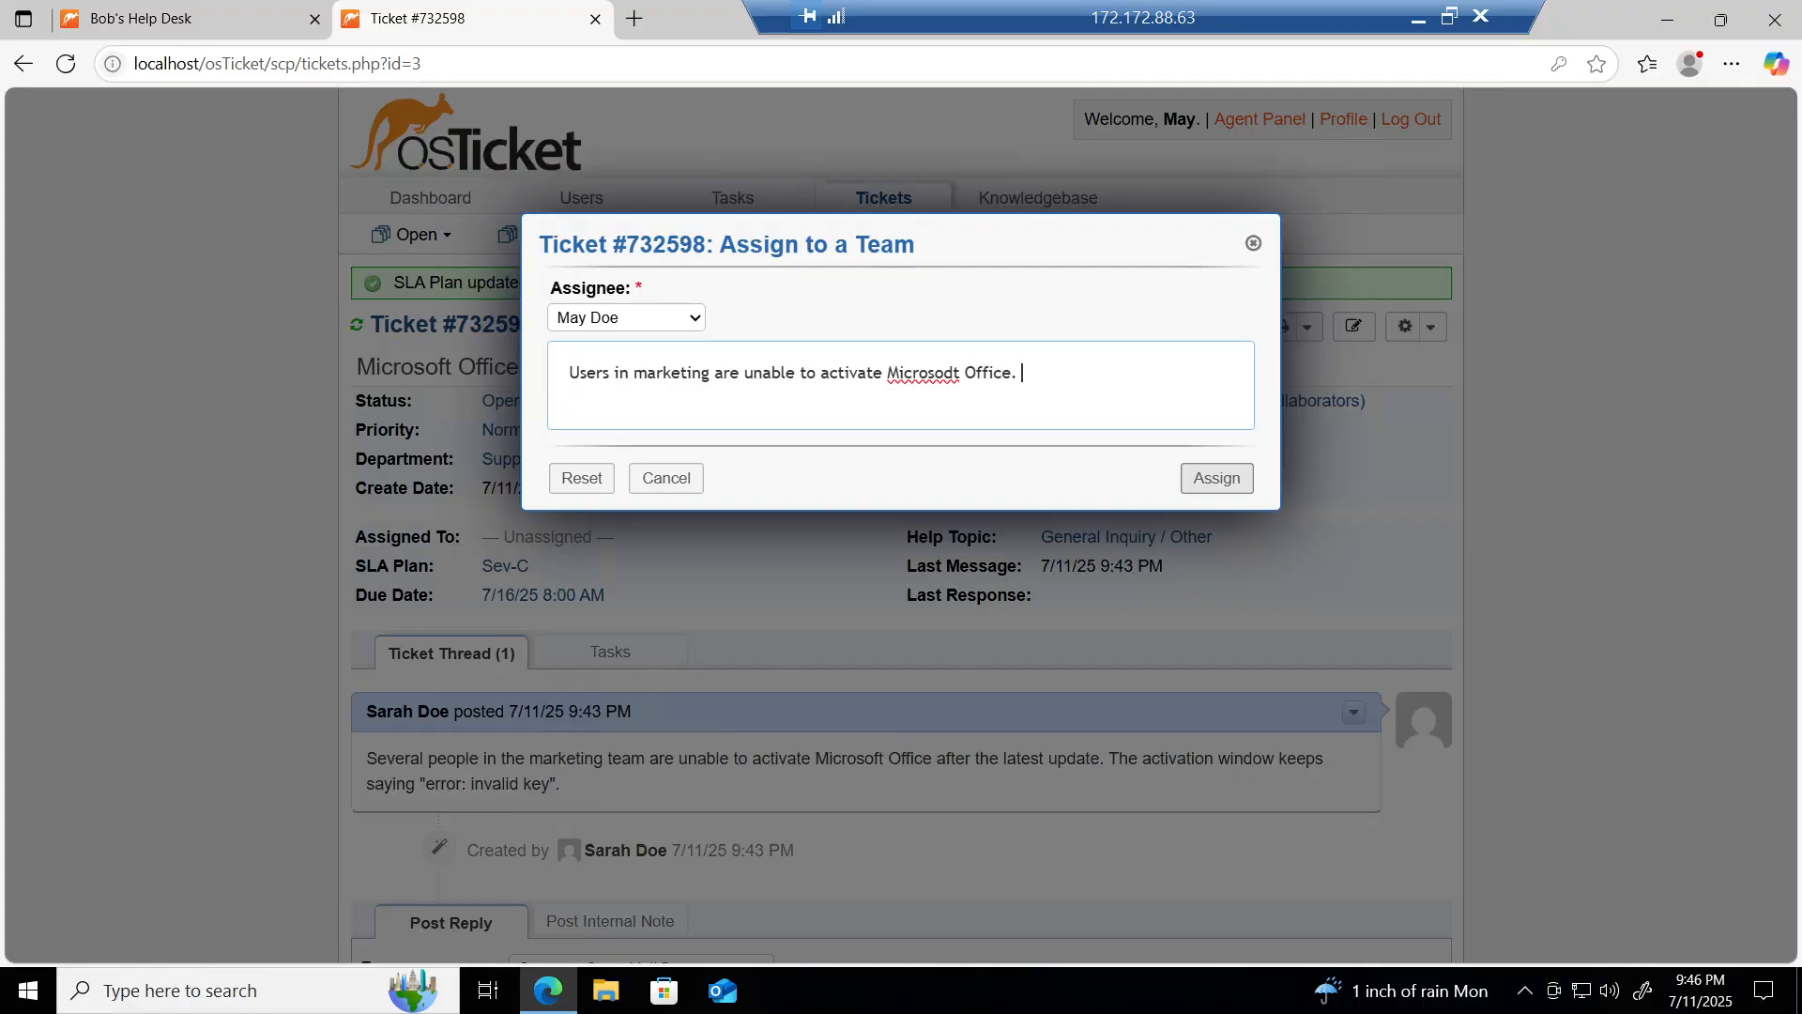
Step: Fix the 'Microsoft' typo, add 'Investigating key mismatch or server side issue.', and confirm the assignment
key(Left)
key(Left)
key(Left)
key(Left)
key(Left)
key(Left)
key(Left)
key(Left)
key(Left)
key(Left)
key(BackSpace)
text(f)
key(Right)
key(Right)
key(Right)
text(Investiga)
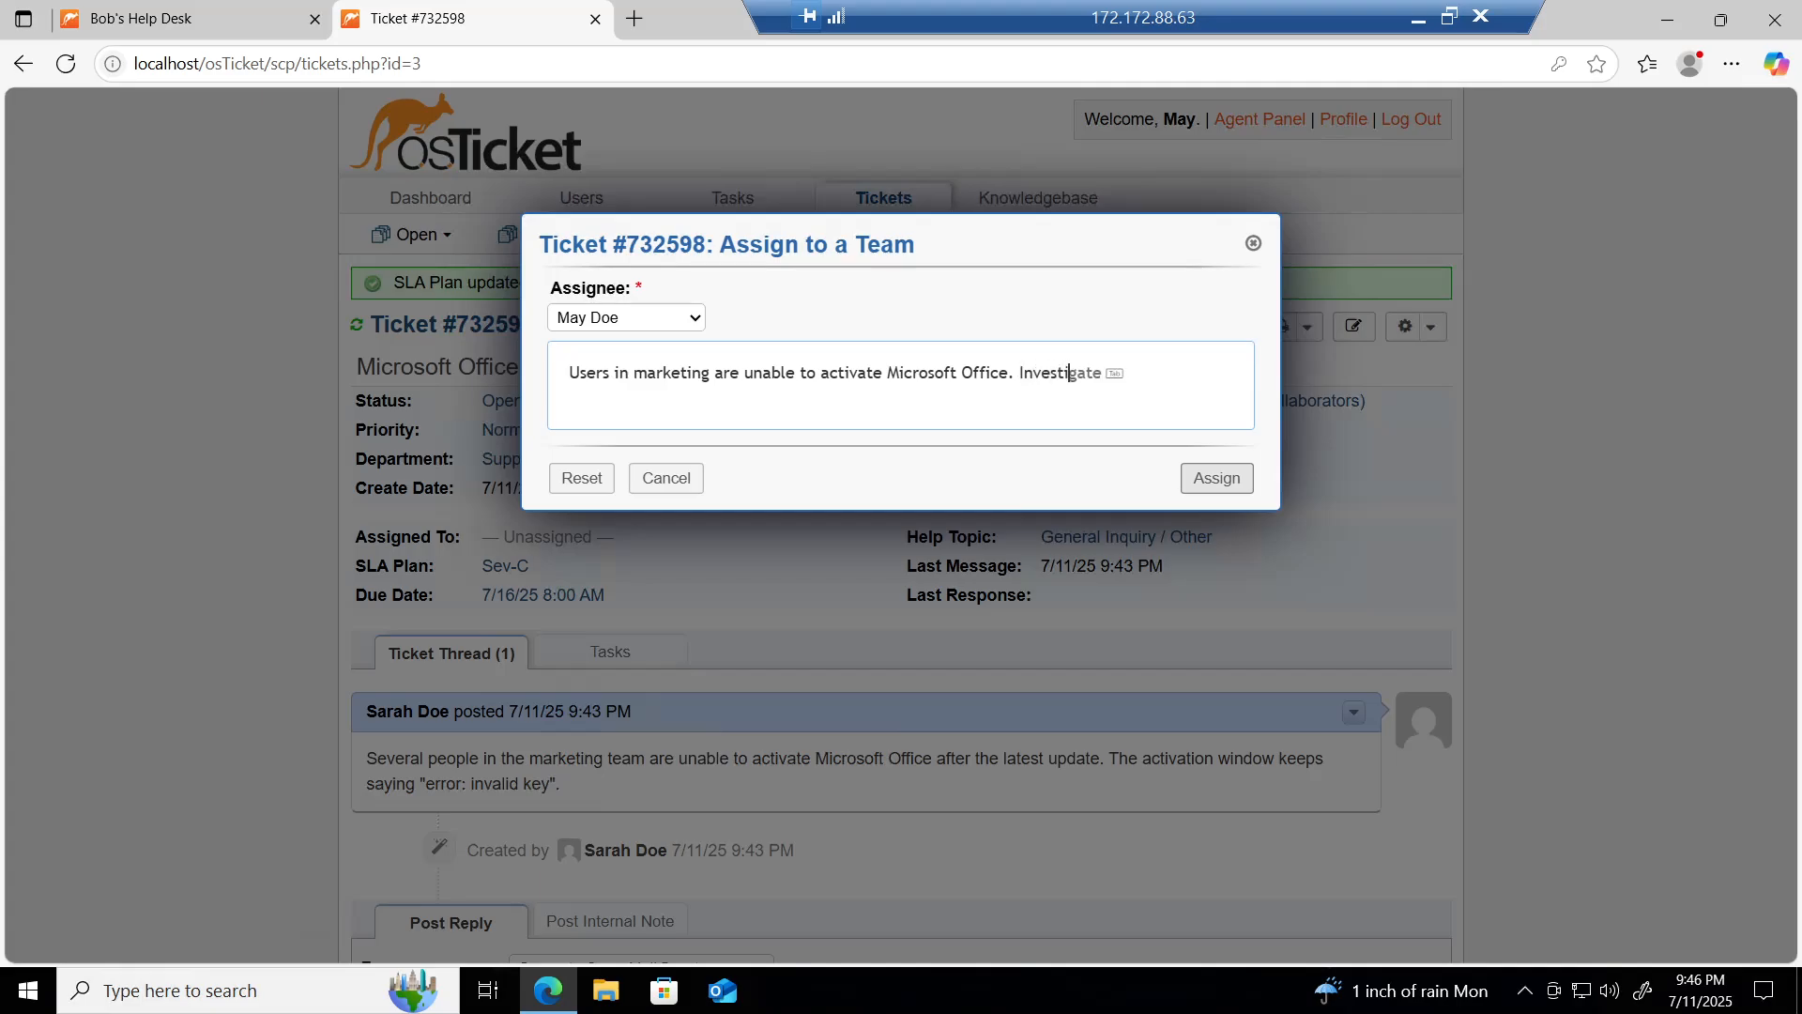
text(ting key mist)
key(BackSpace)
text(match or server)
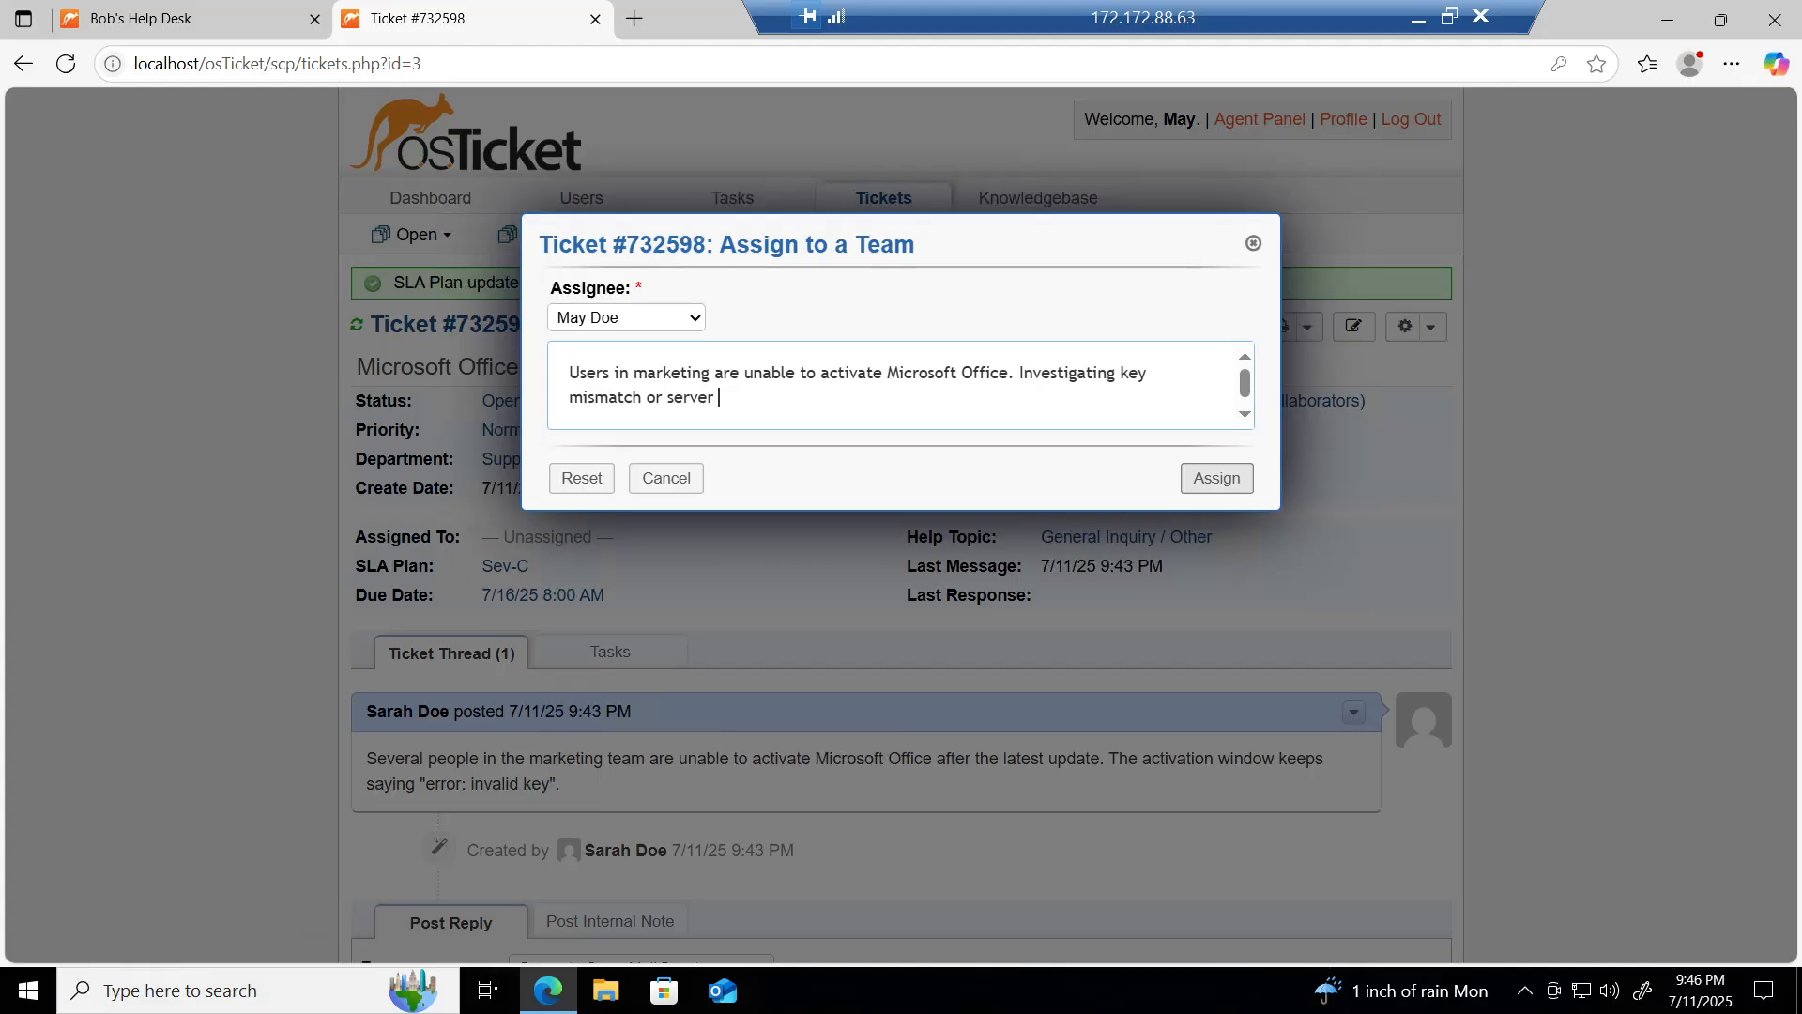
text( side sid)
text(iss)
text(ue.)
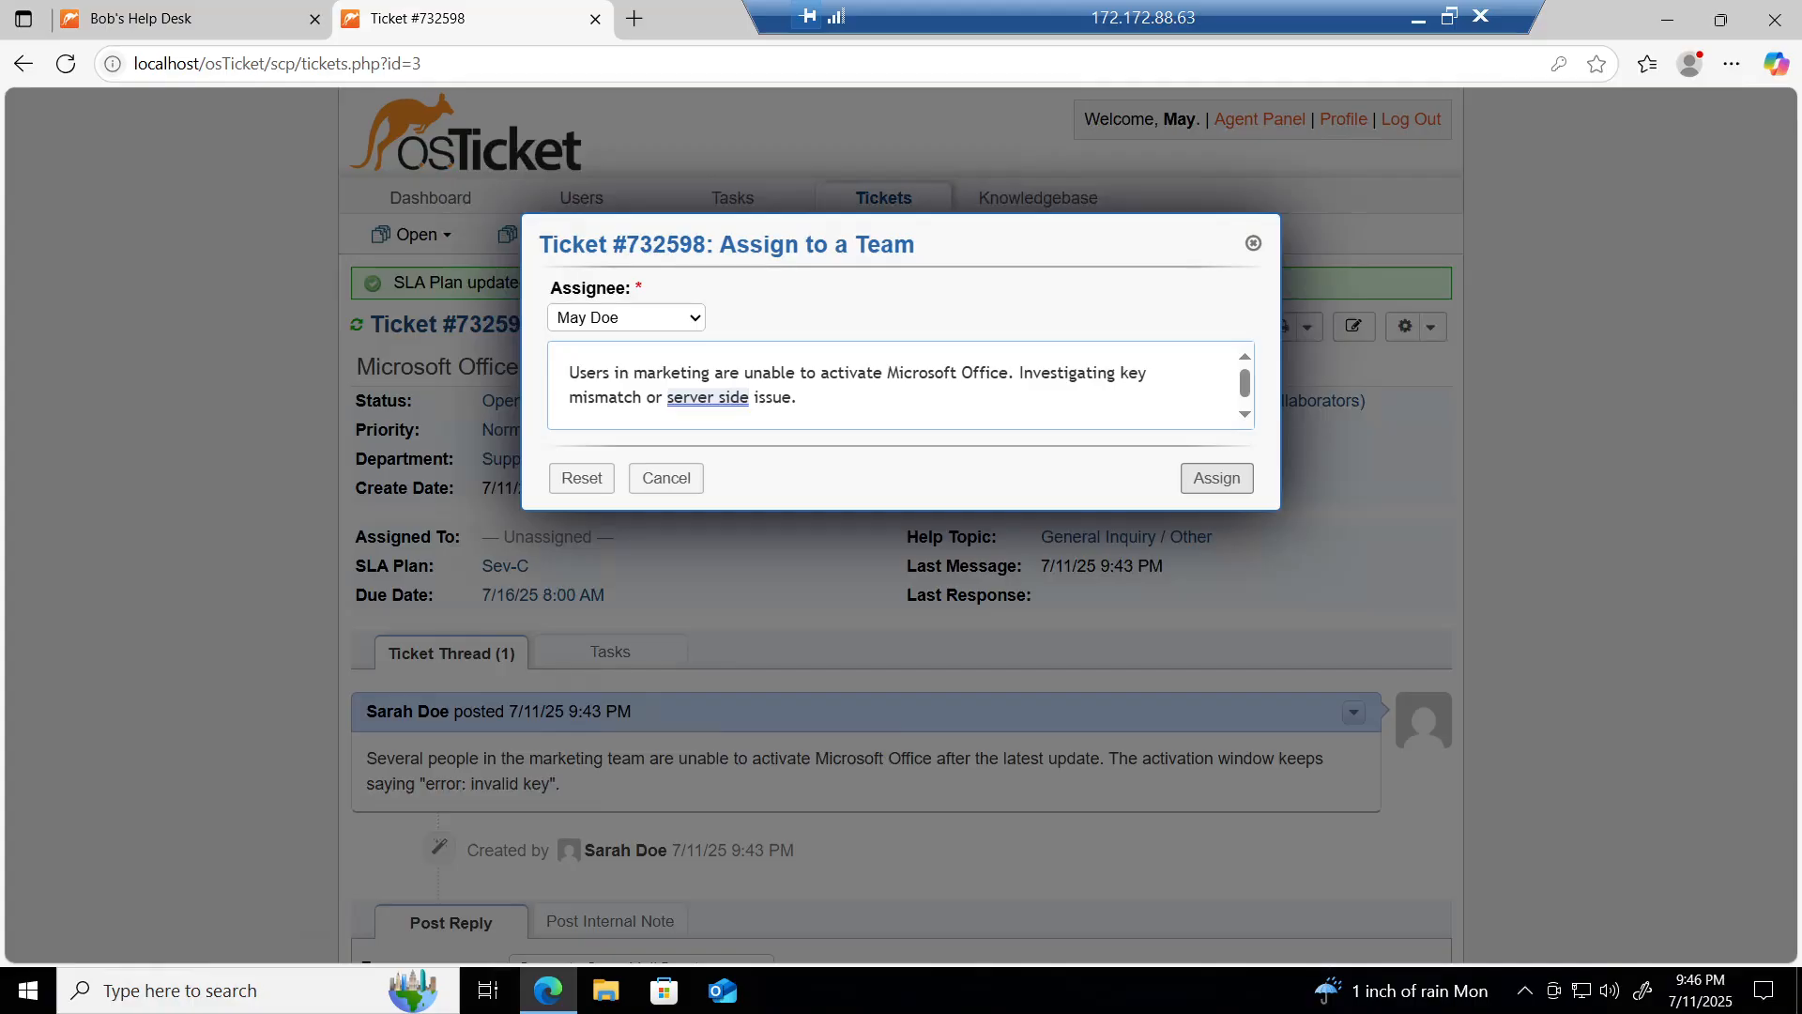
click(1221, 481)
click(1221, 481)
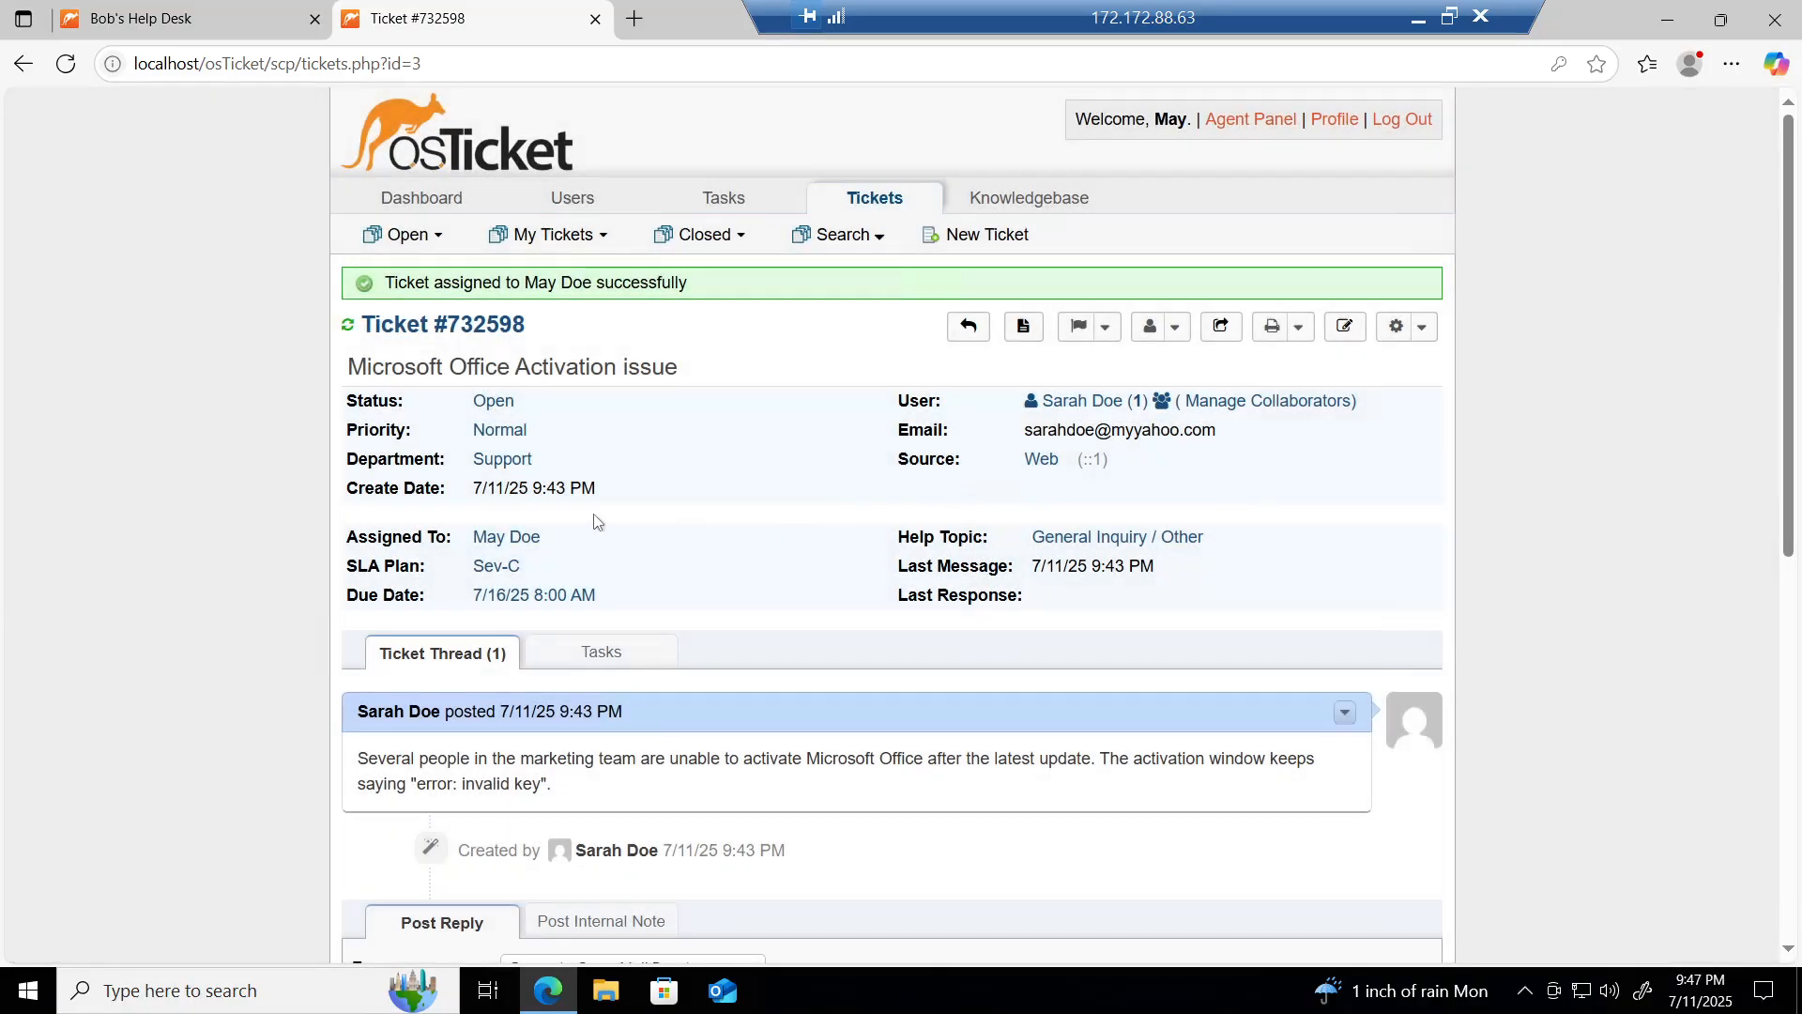
scroll(261, 588, down, 4)
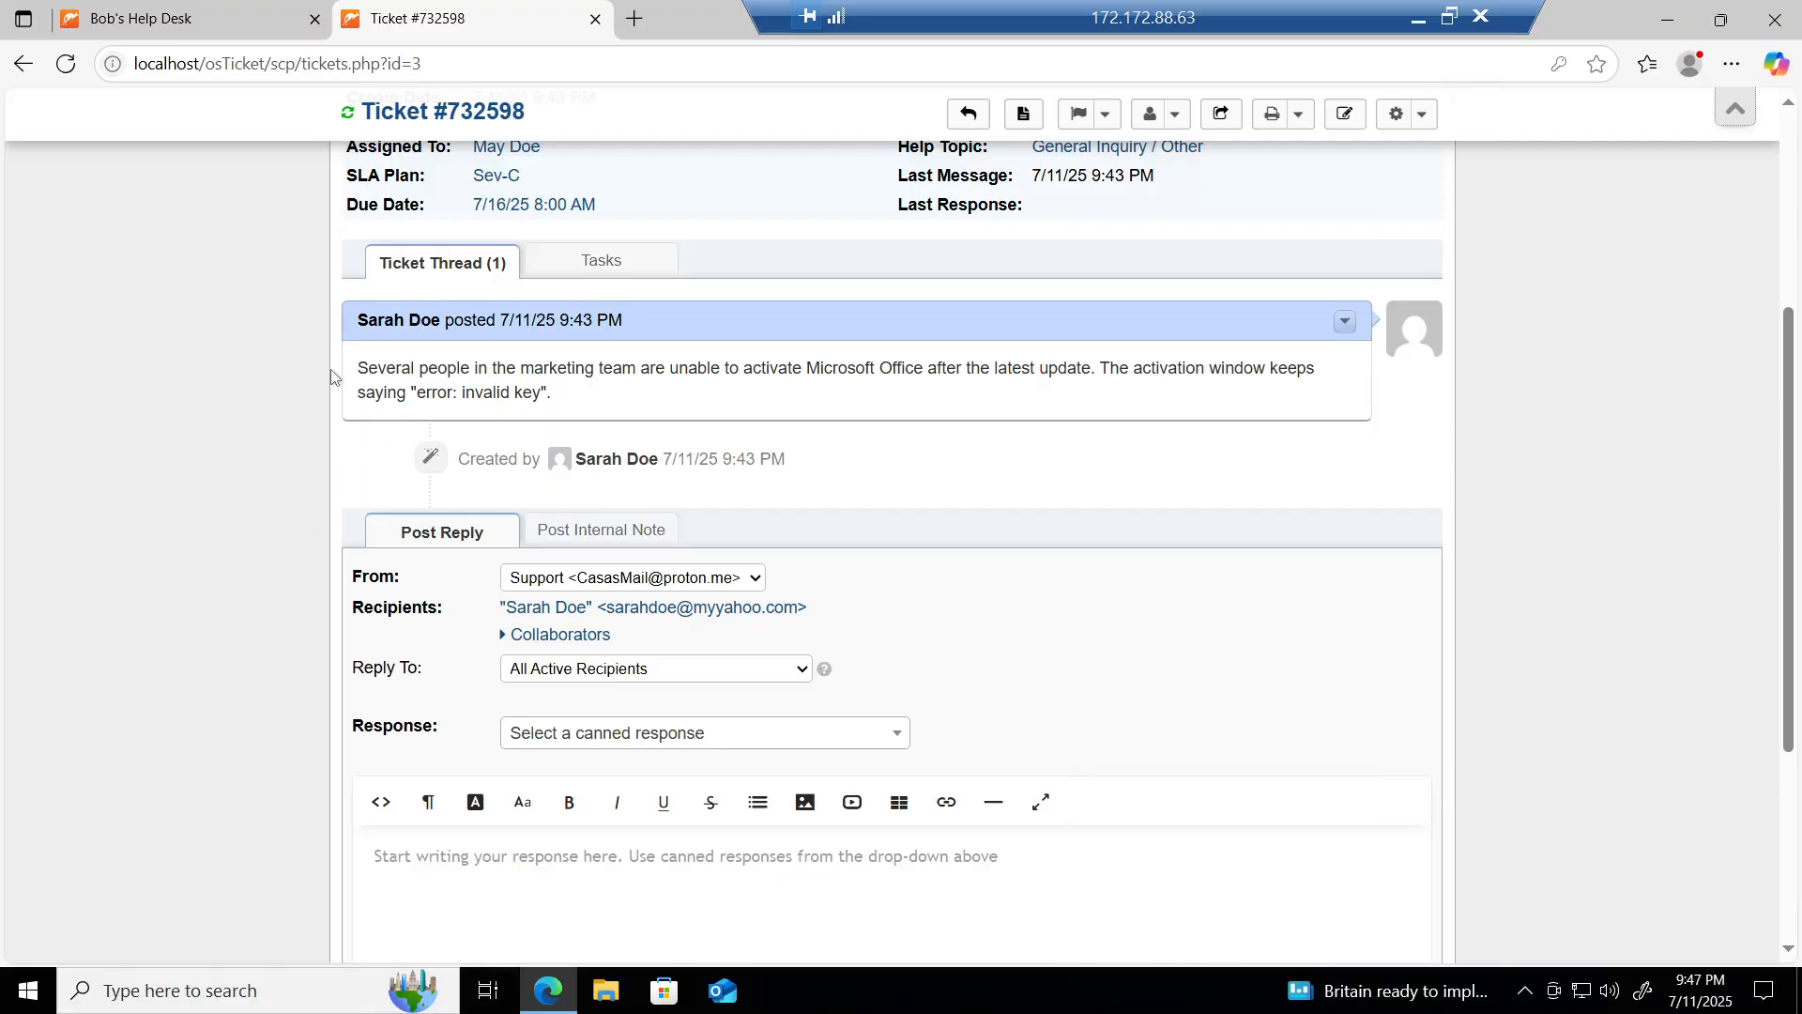
scroll(331, 377, up, 3)
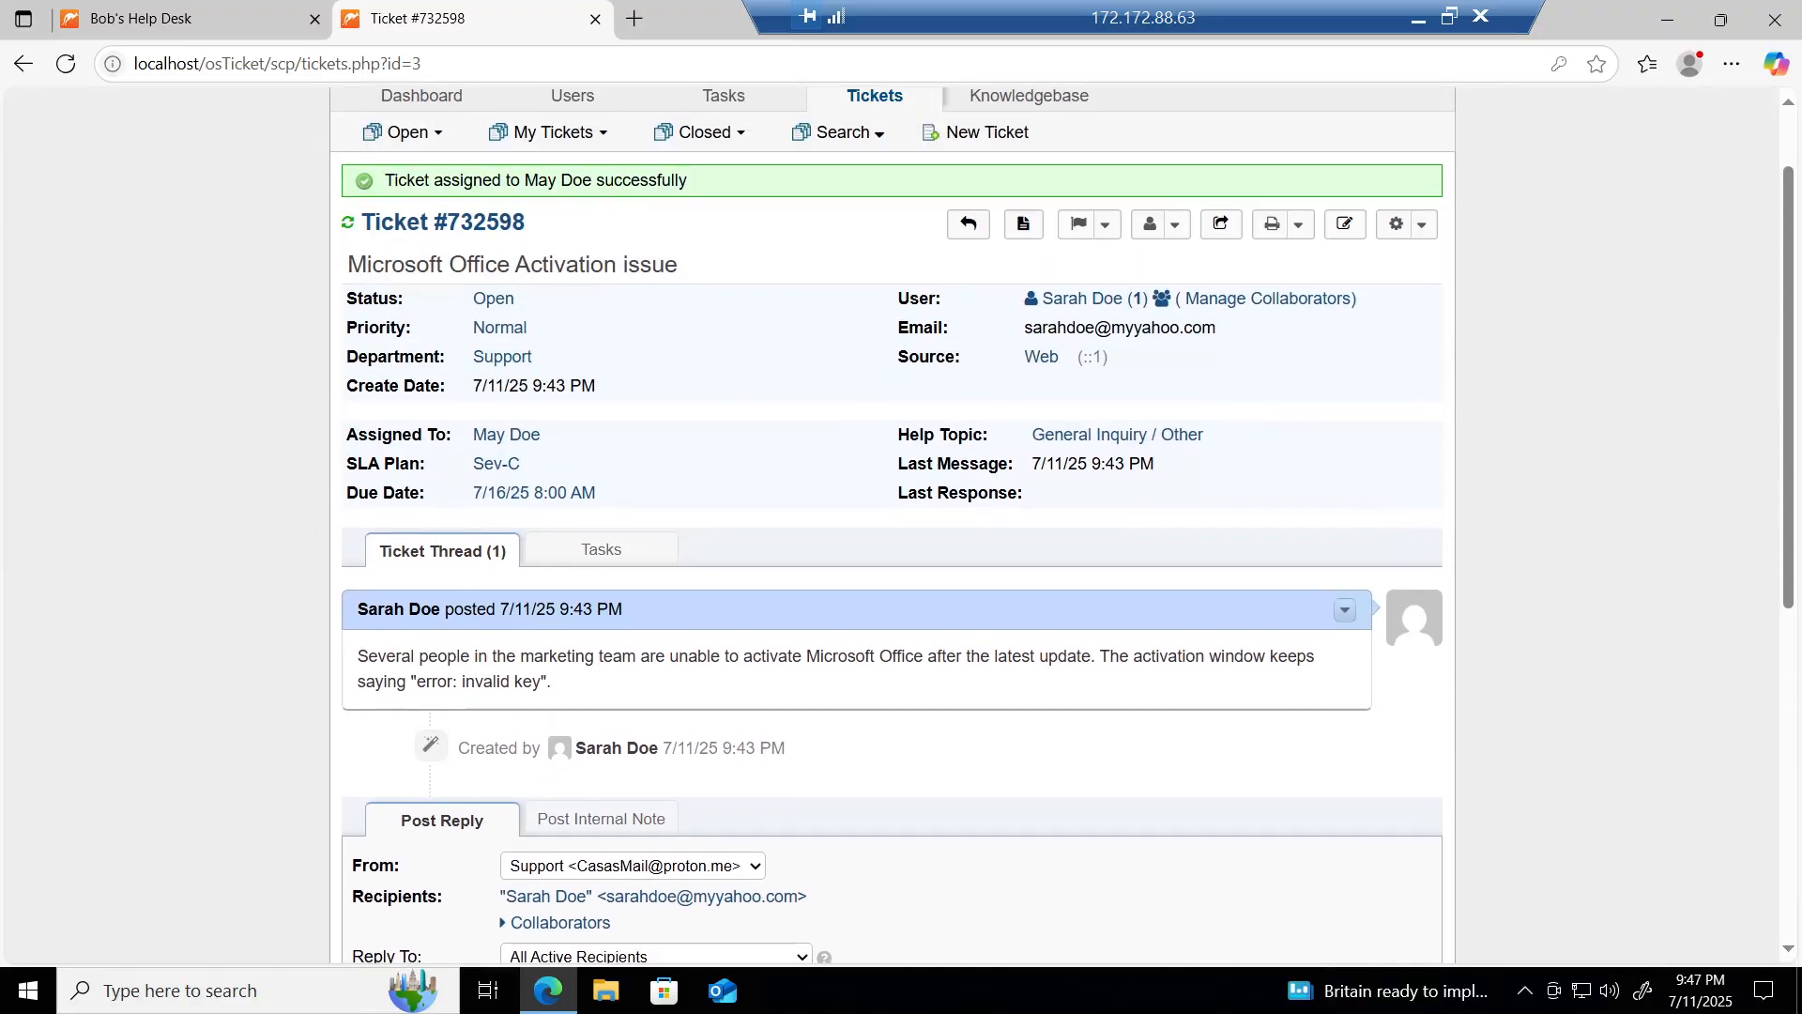
scroll(330, 377, down, 7)
scroll(317, 588, up, 1)
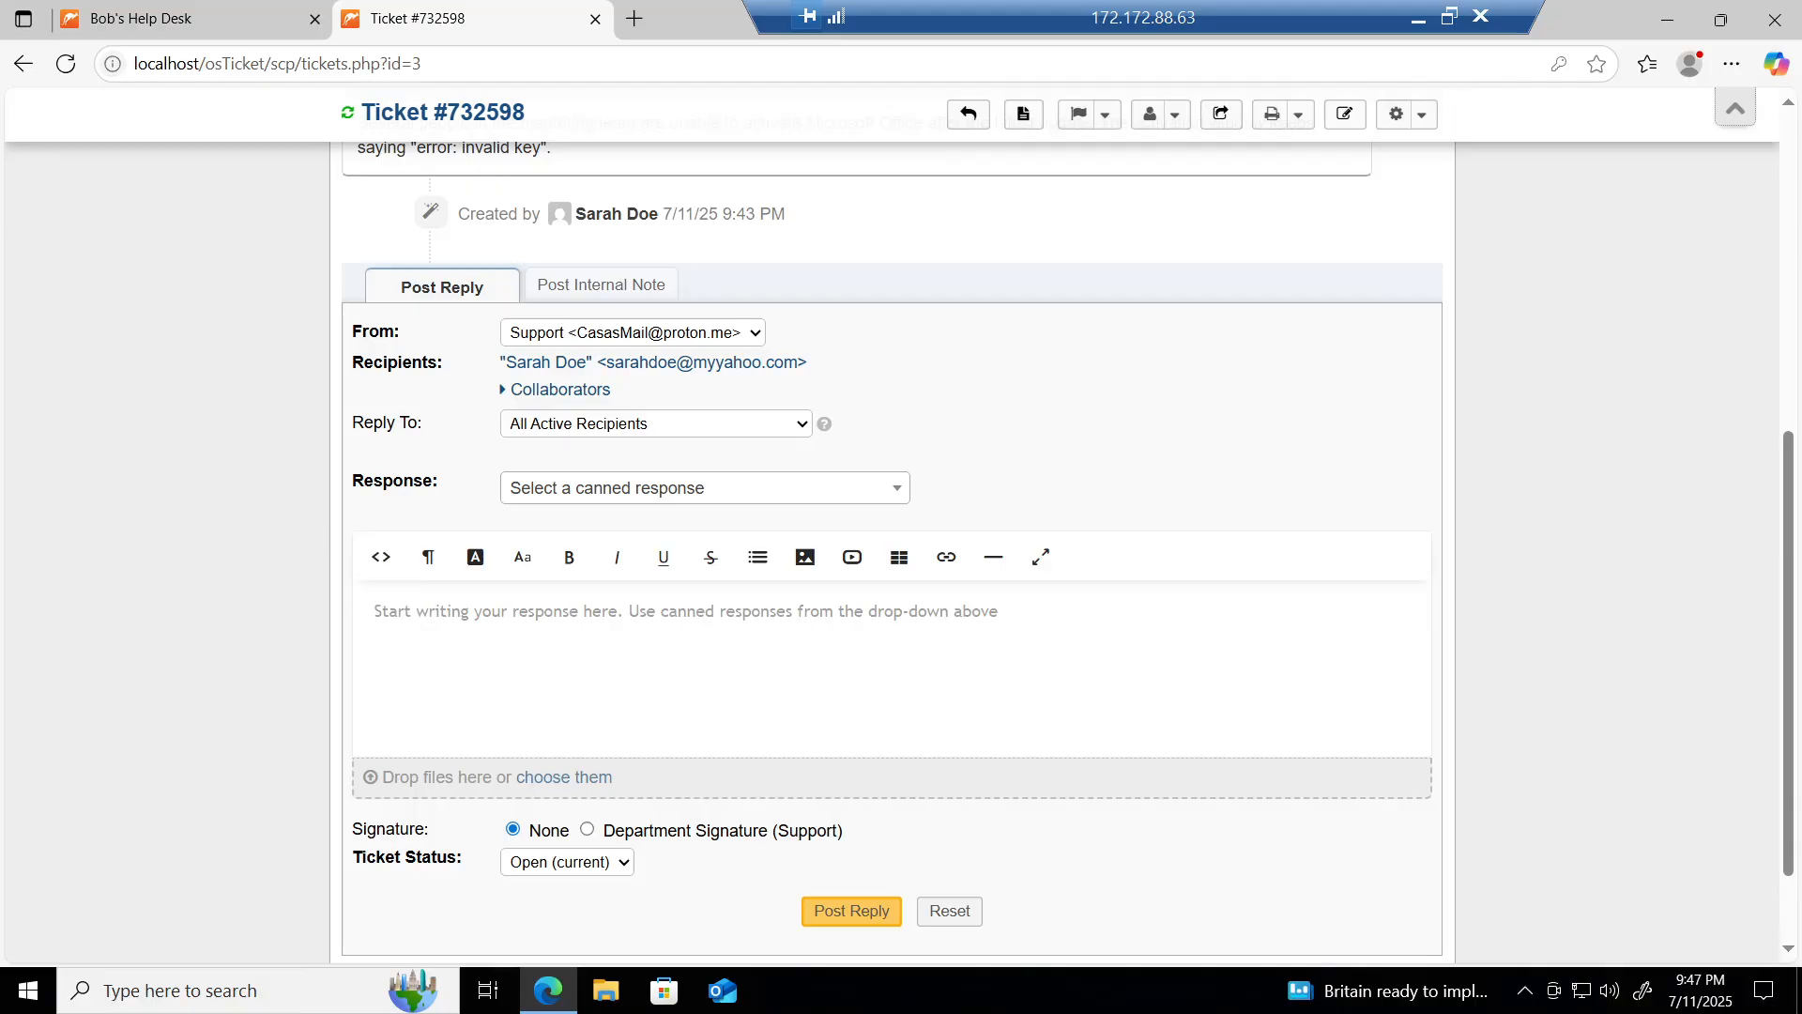
Step: Write a reply: the requester reported activation errors after an update; the activation server has synchronization problems
click(375, 611)
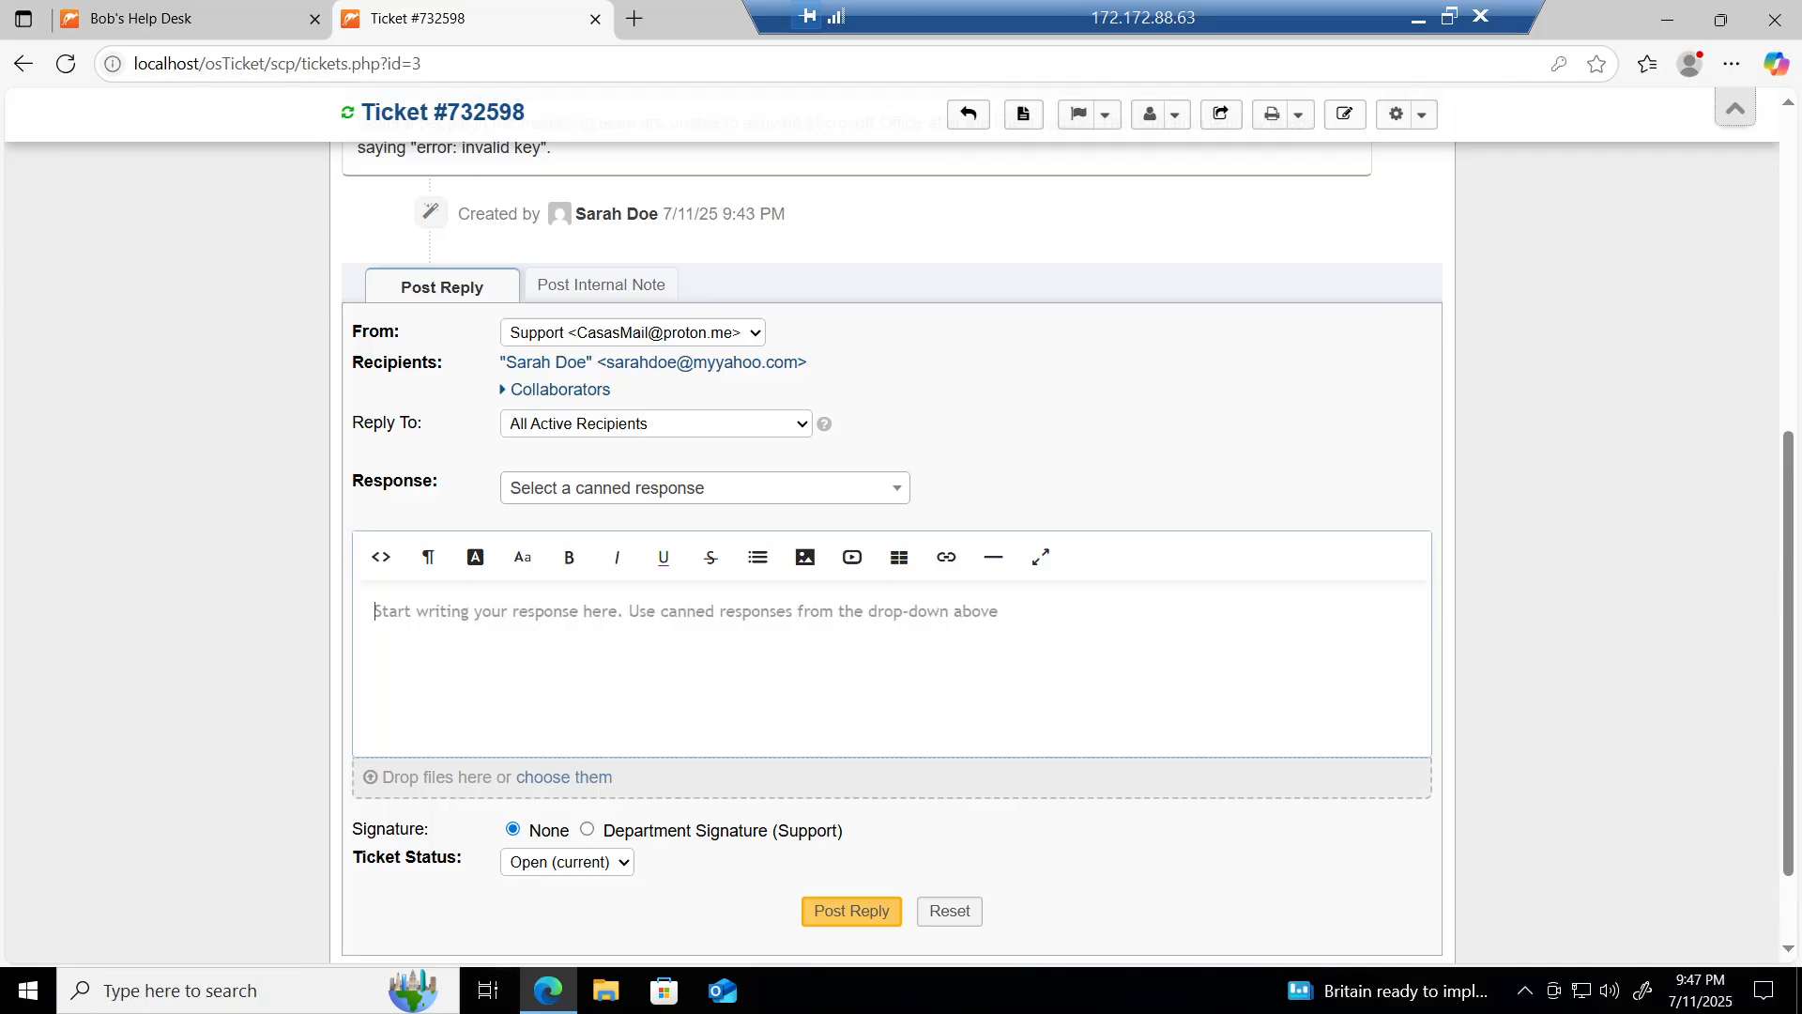
text(S)
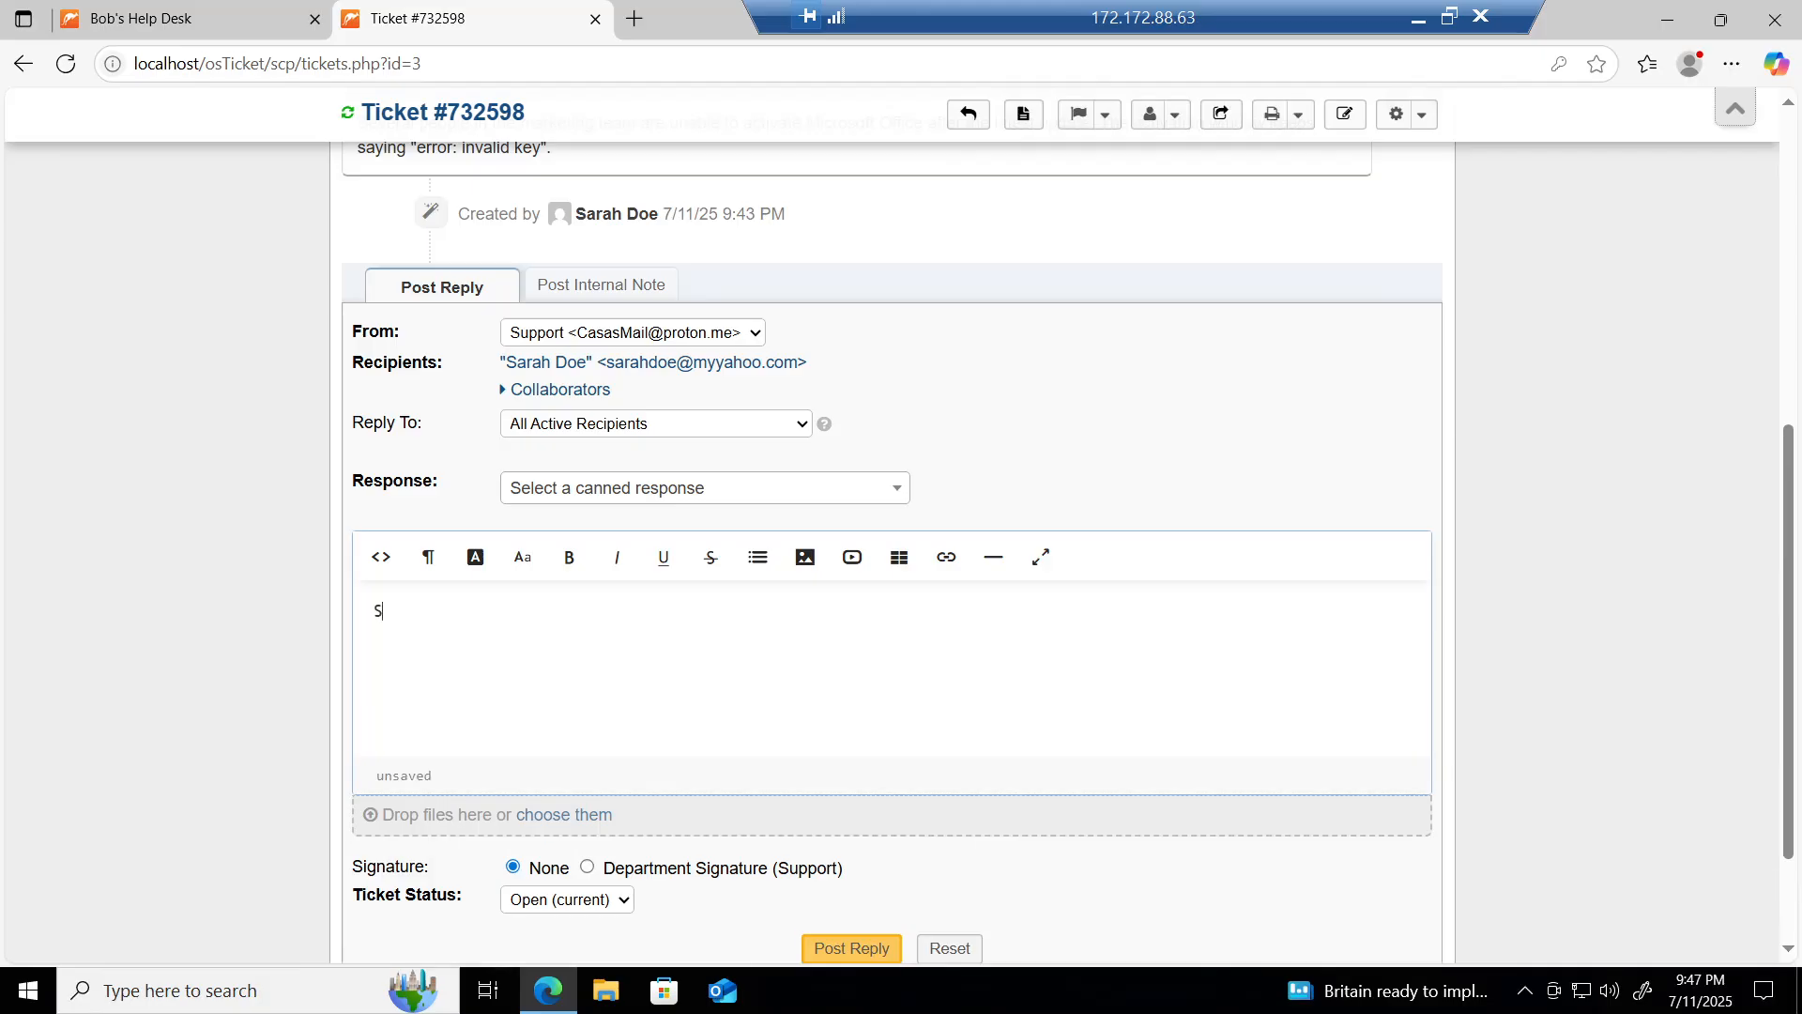
text(arah mentions)
key(BackSpace)
text(ed that multiple )
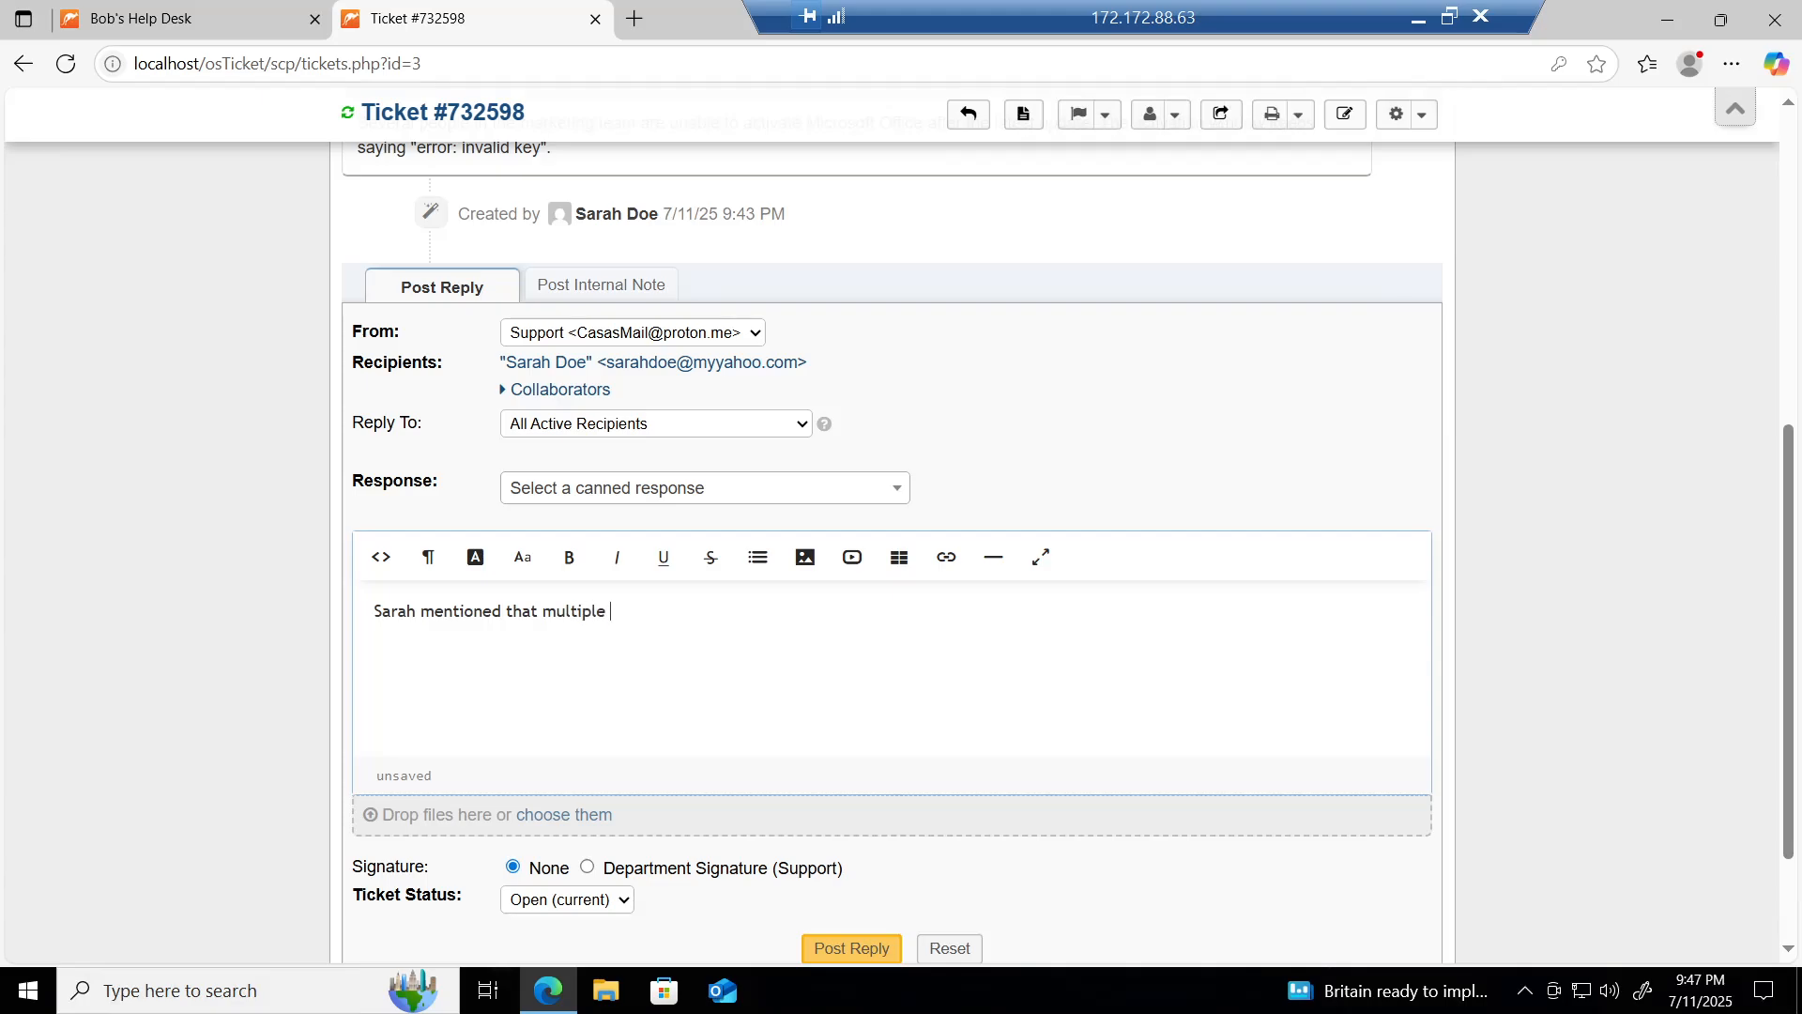
text(users are getting activation)
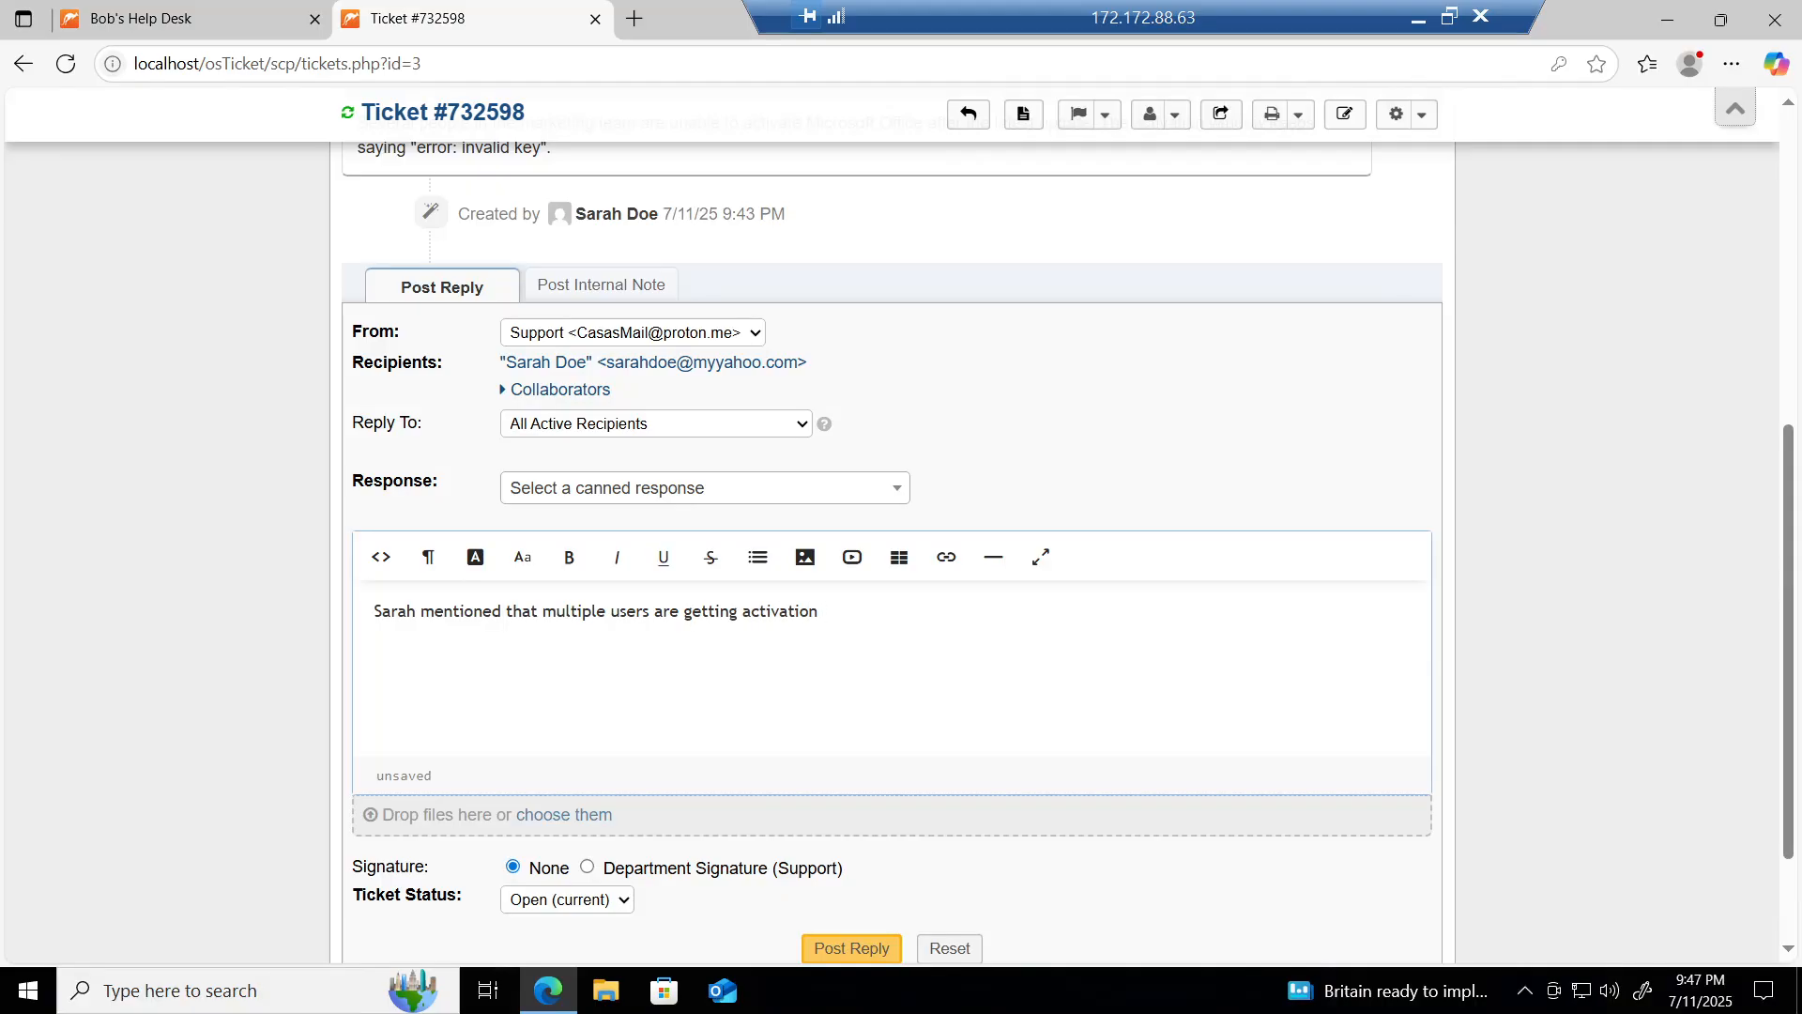
text( errors after an update. I;ve found)
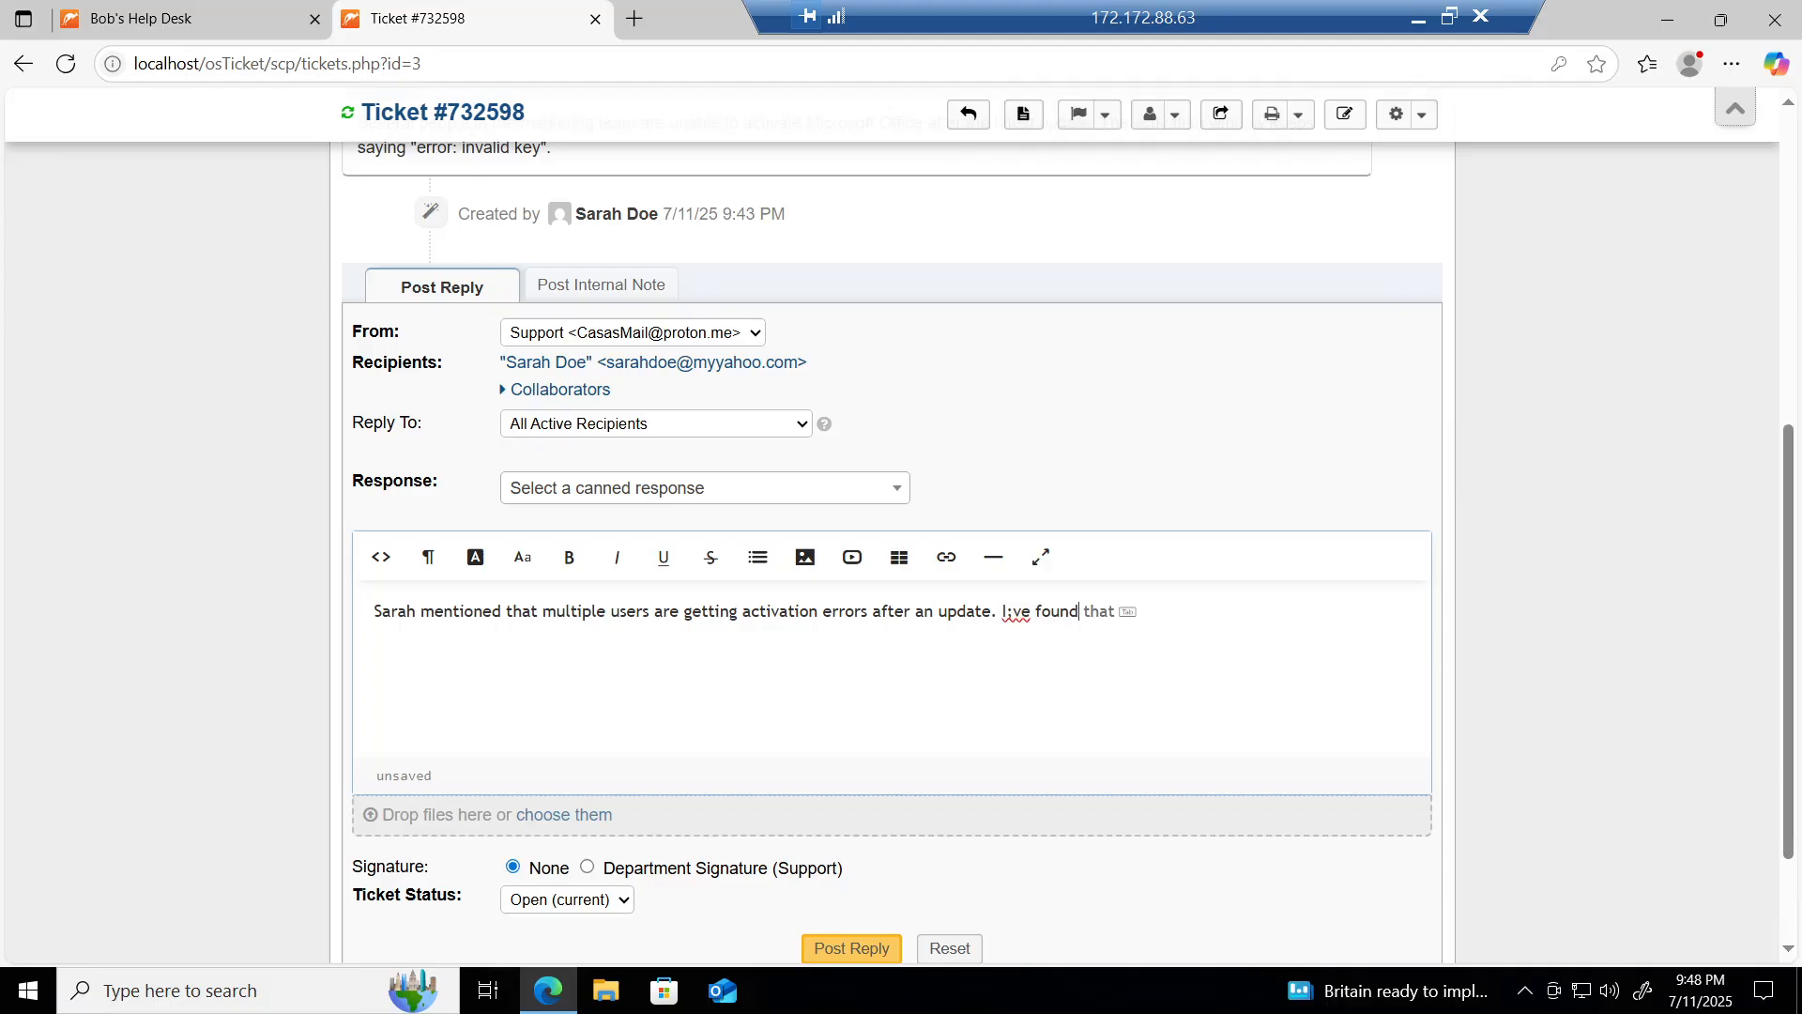
text( the issue)
key(BackSpace)
key(BackSpace)
key(BackSpace)
key(BackSpace)
key(BackSpace)
key(BackSpace)
key(BackSpace)
key(BackSpace)
key(BackSpace)
key(BackSpace)
key(BackSpace)
key(BackSpace)
key(BackSpace)
key(BackSpace)
key(BackSpace)
key(BackSpace)
key(BackSpace)
key(BackSpace)
key(BackSpace)
text(I've found the issue; the actication)
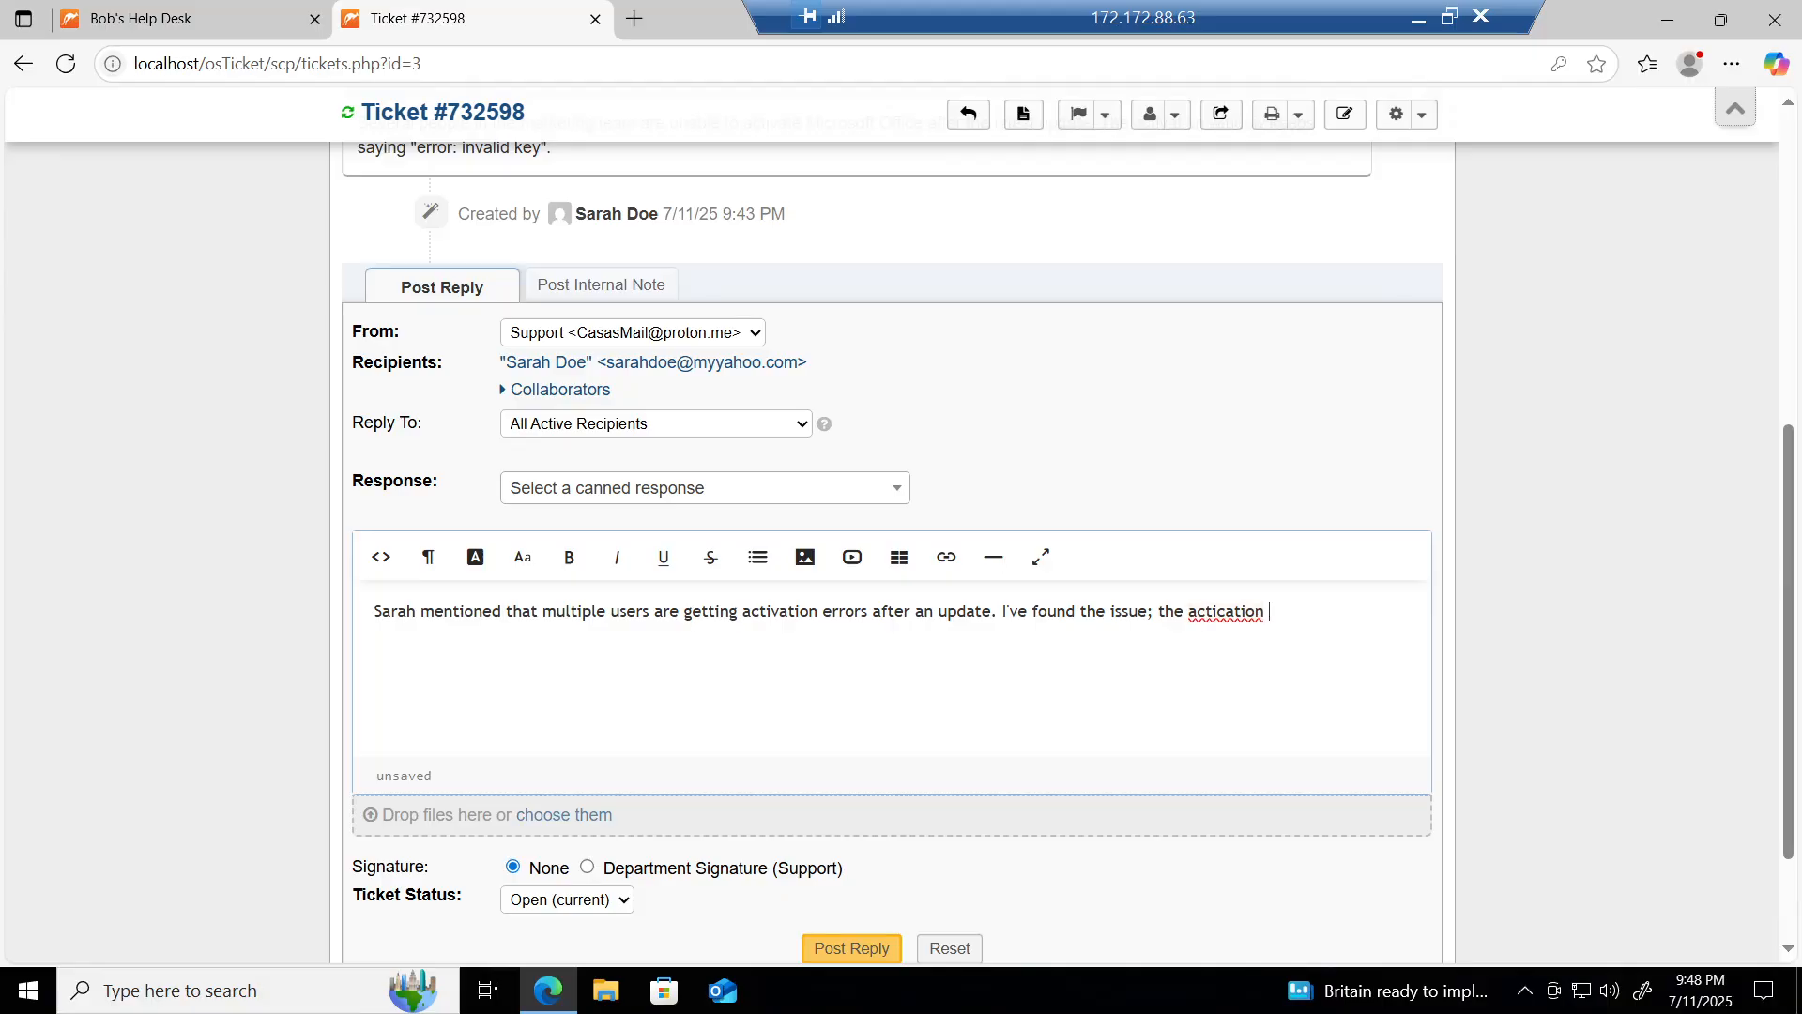
key(BackSpace)
key(BackSpace)
key(BackSpace)
key(BackSpace)
key(BackSpace)
key(BackSpace)
key(BackSpace)
text(ivation)
text(server is exper)
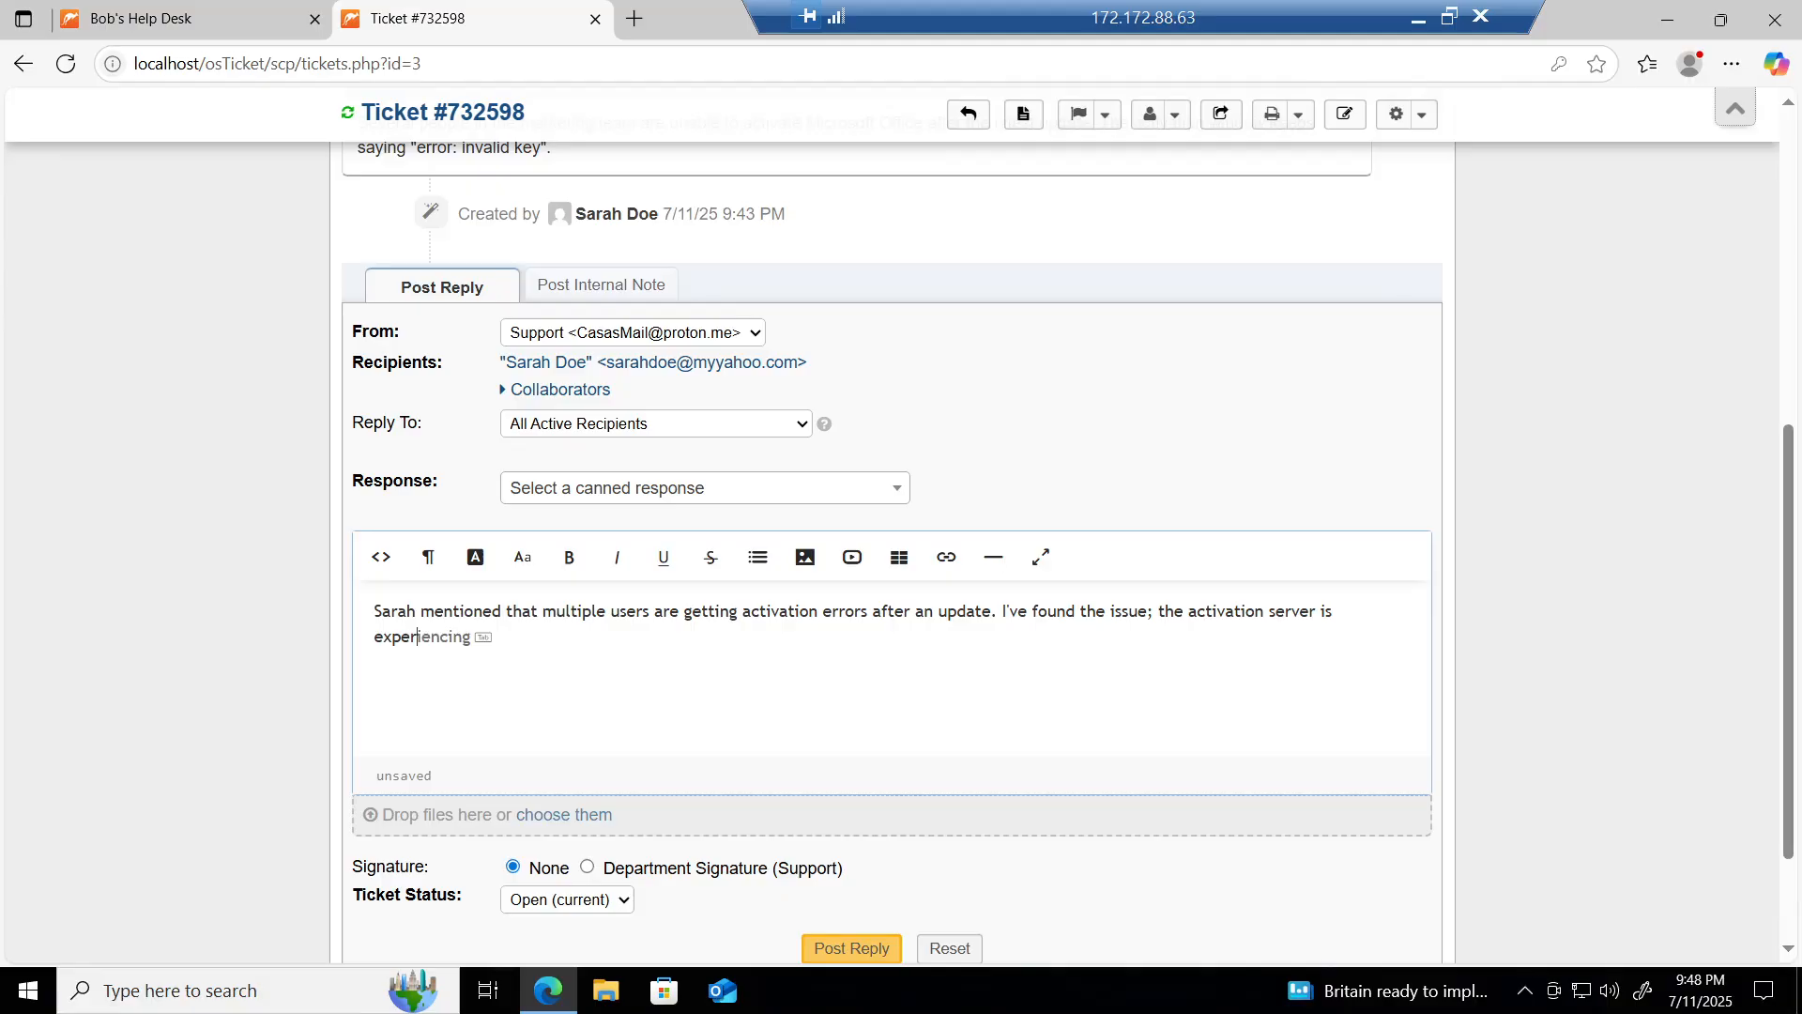
text(iencing synchronization)
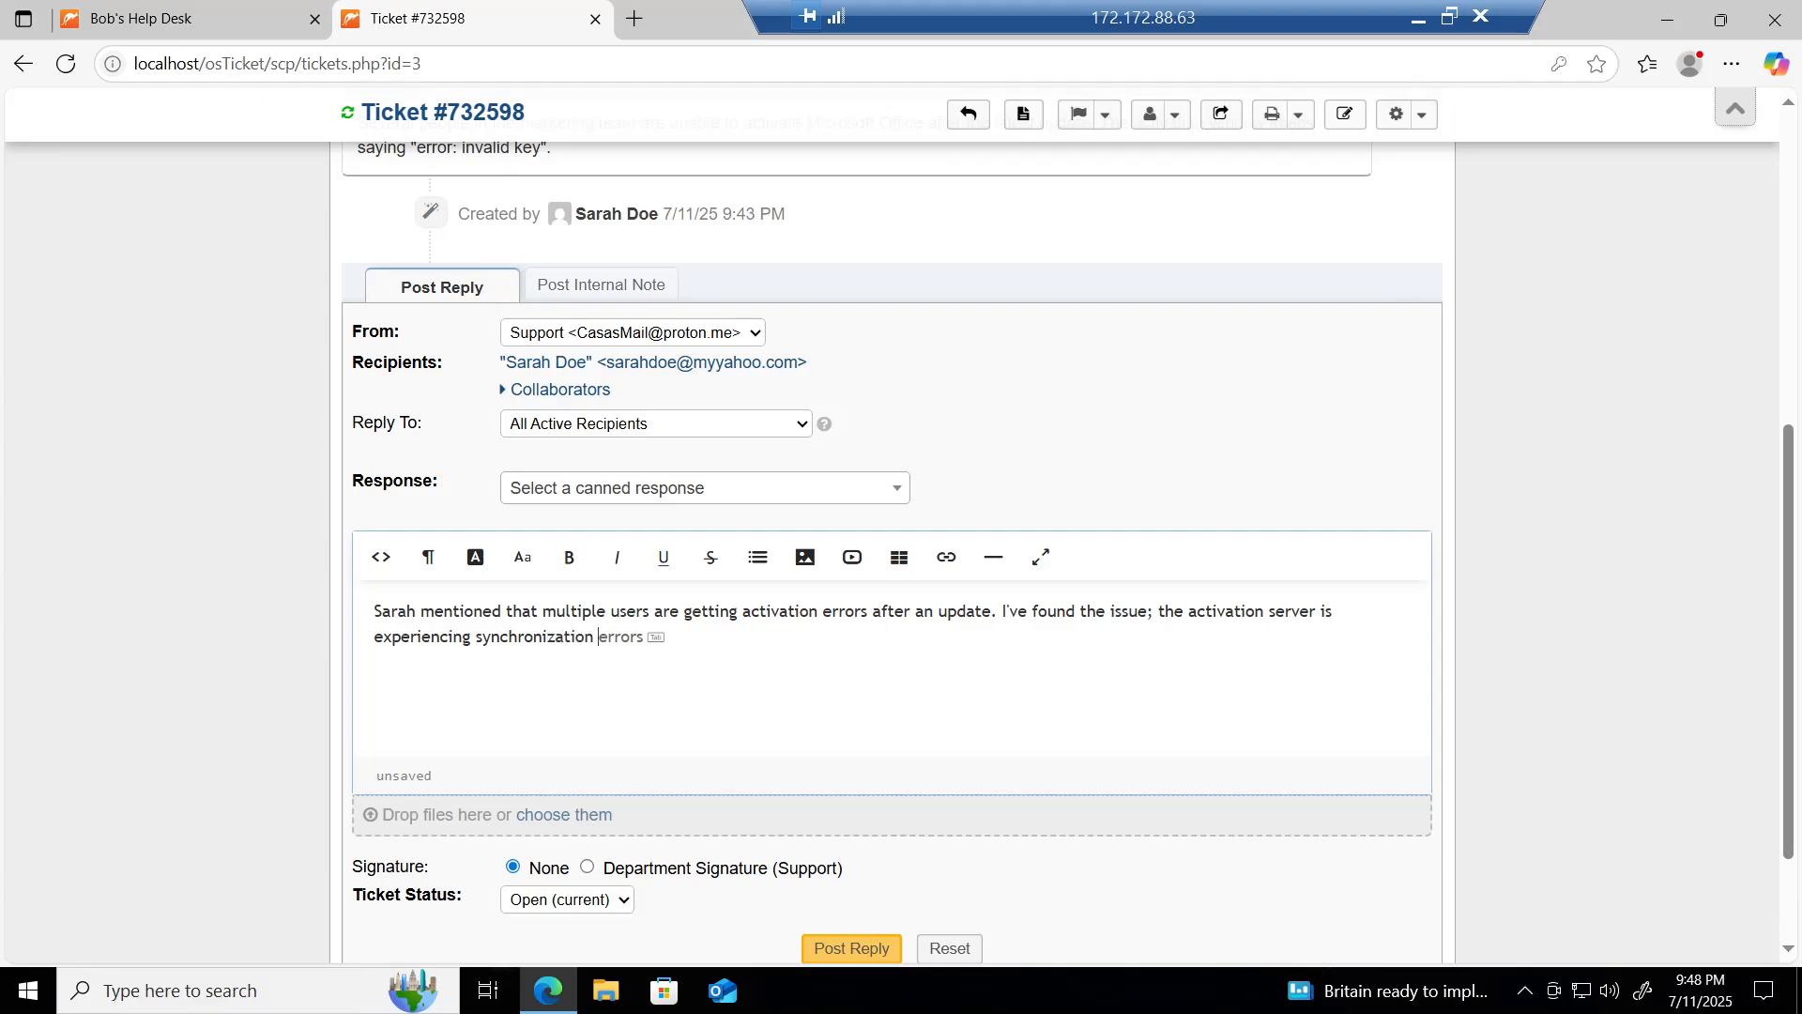
text( problems . I'll continue invesg)
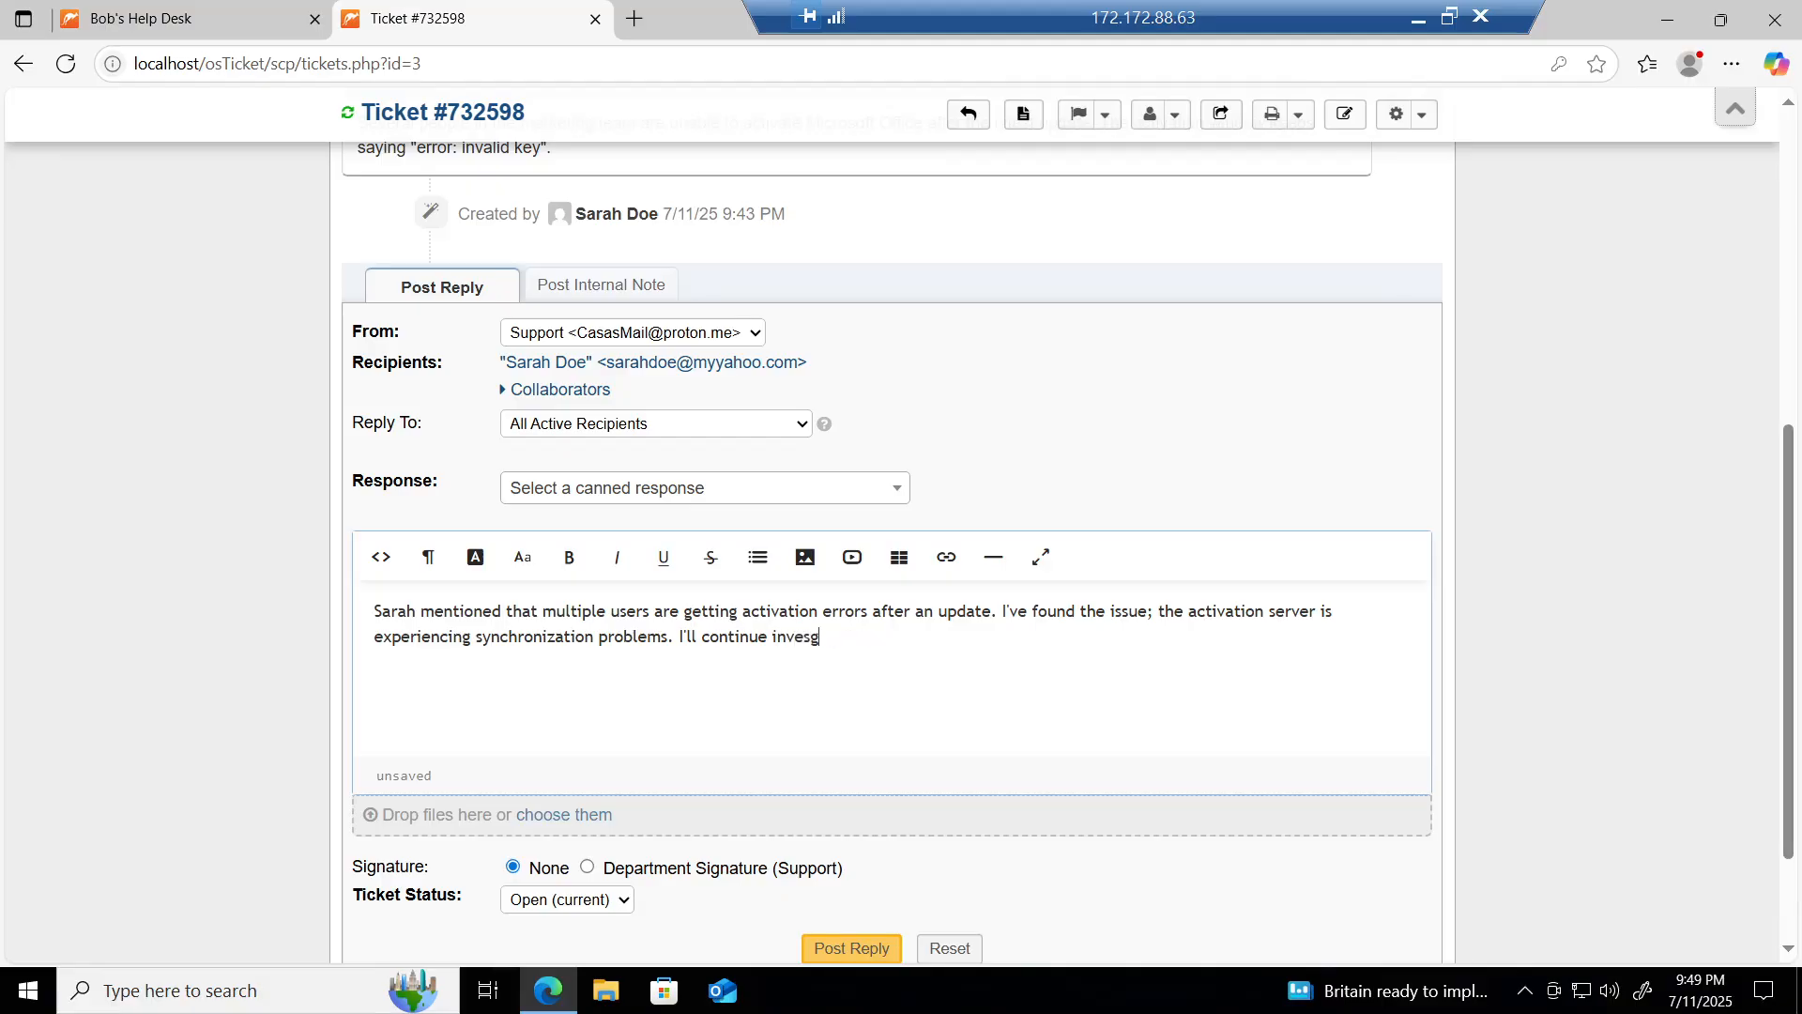
text(iating)
Step: Correct 'investigating', add 'and check with IT if it's a server-side issue.', and post the reply
right_click(817, 639)
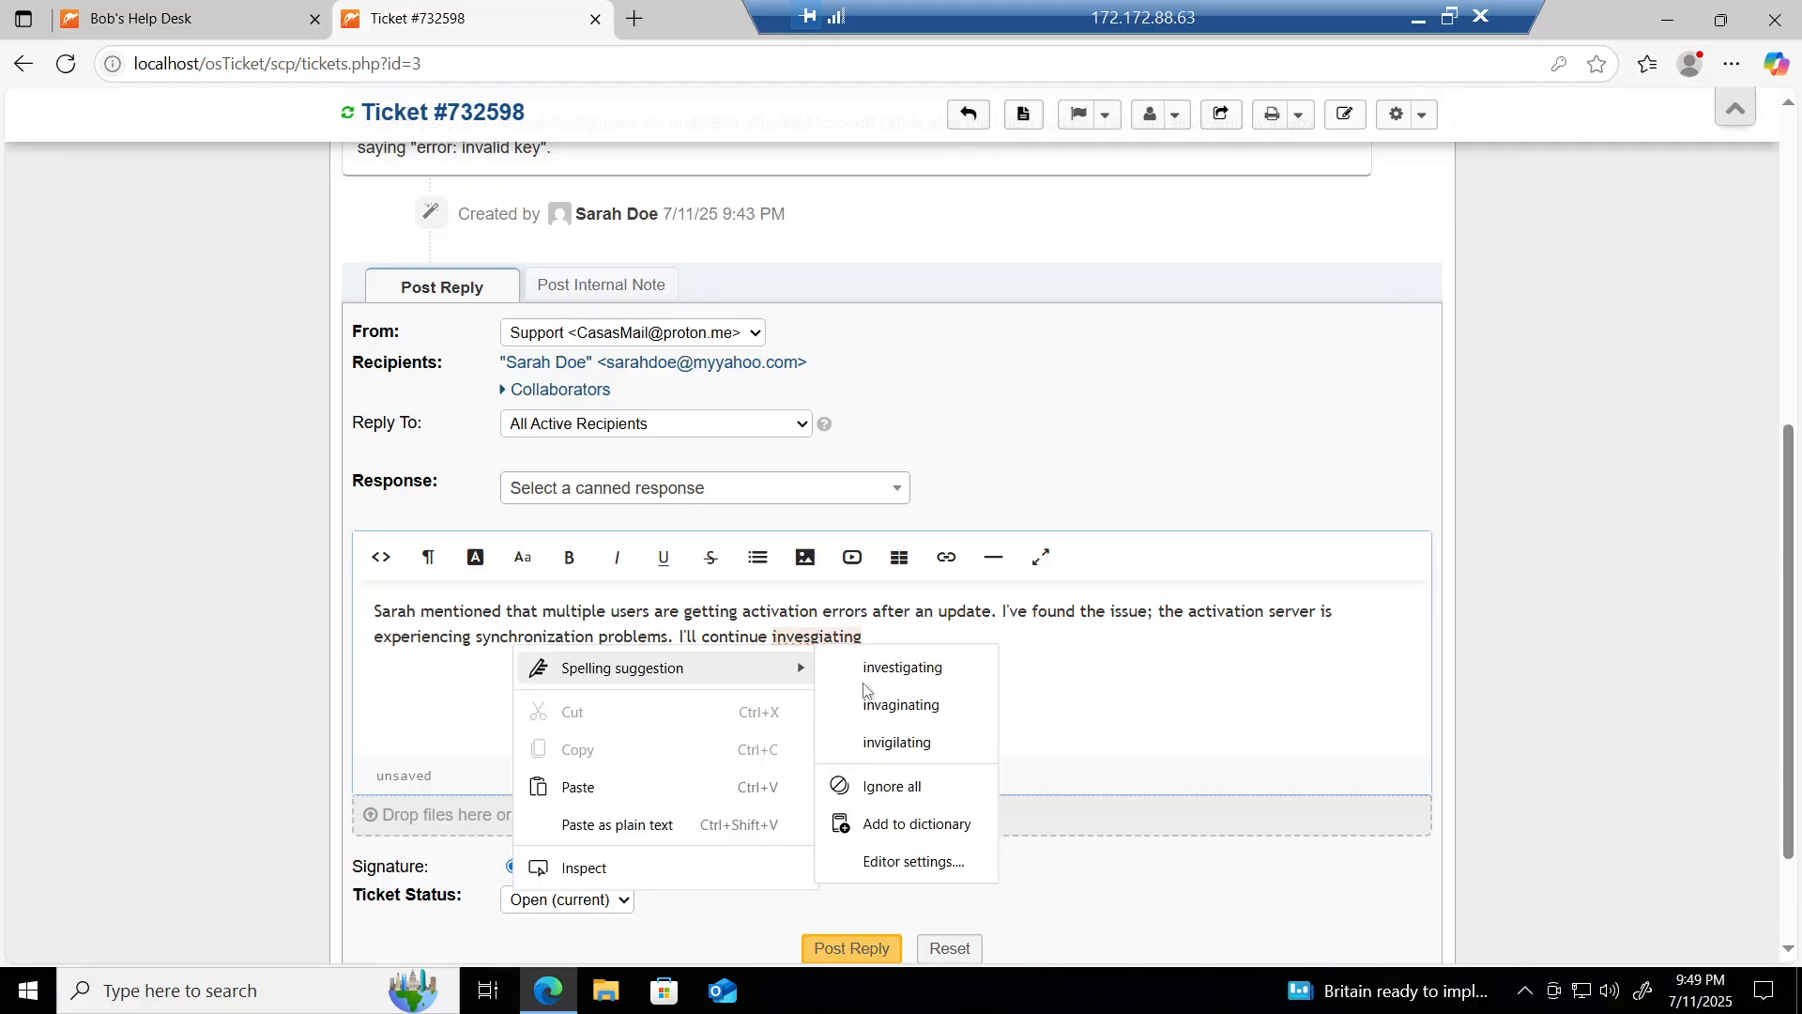
click(890, 665)
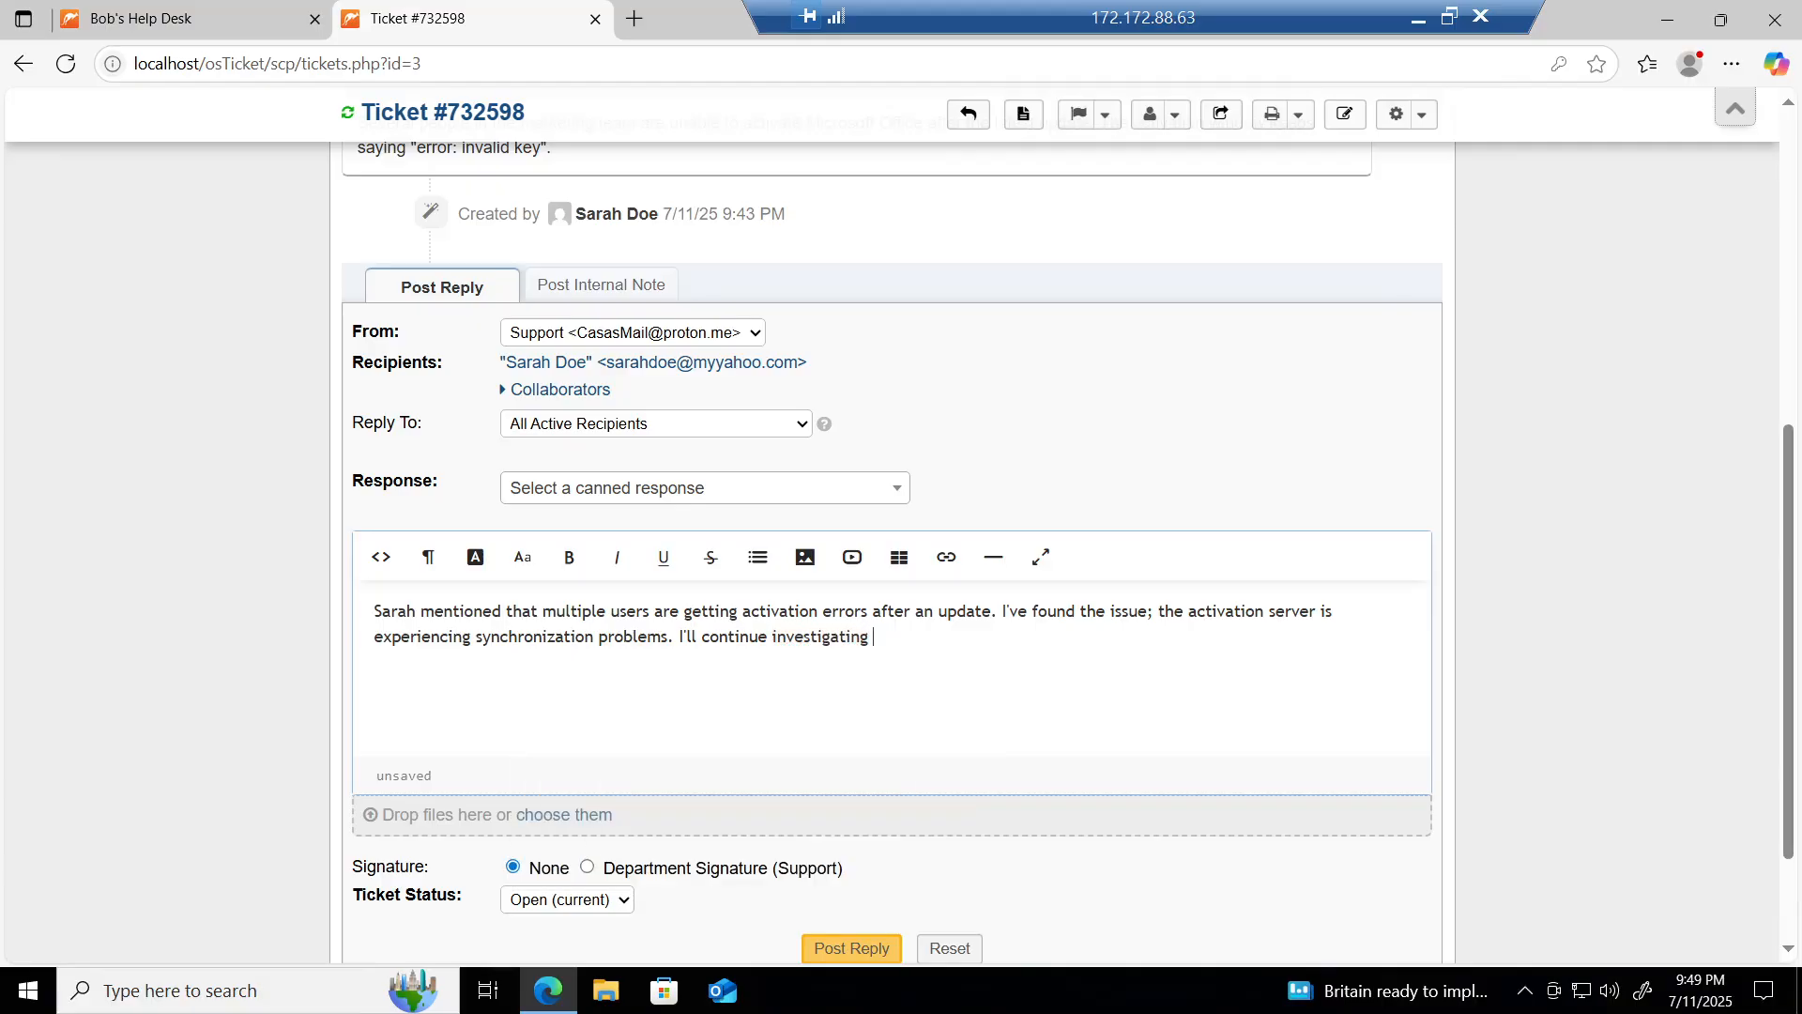
text(and check with IT)
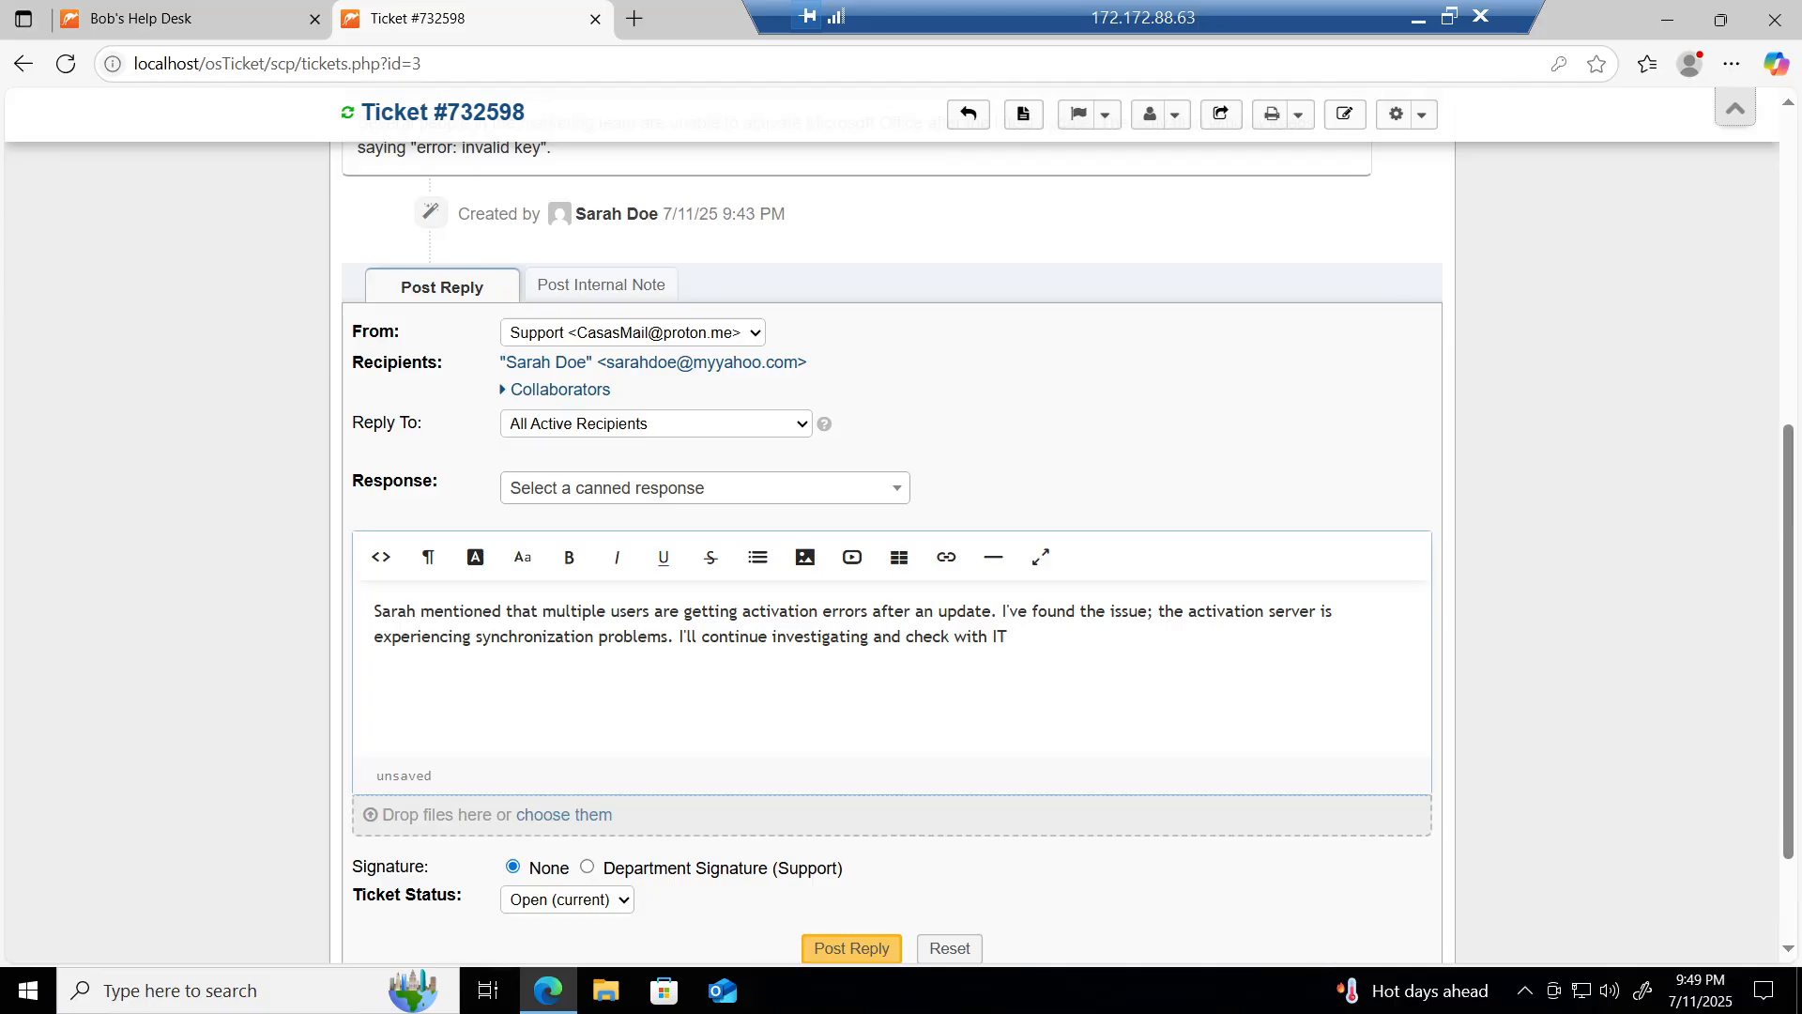
text( if it's)
text( a server-)
text(sdie )
text(issue.)
key(BackSpace)
key(BackSpace)
text(id)
click(331, 628)
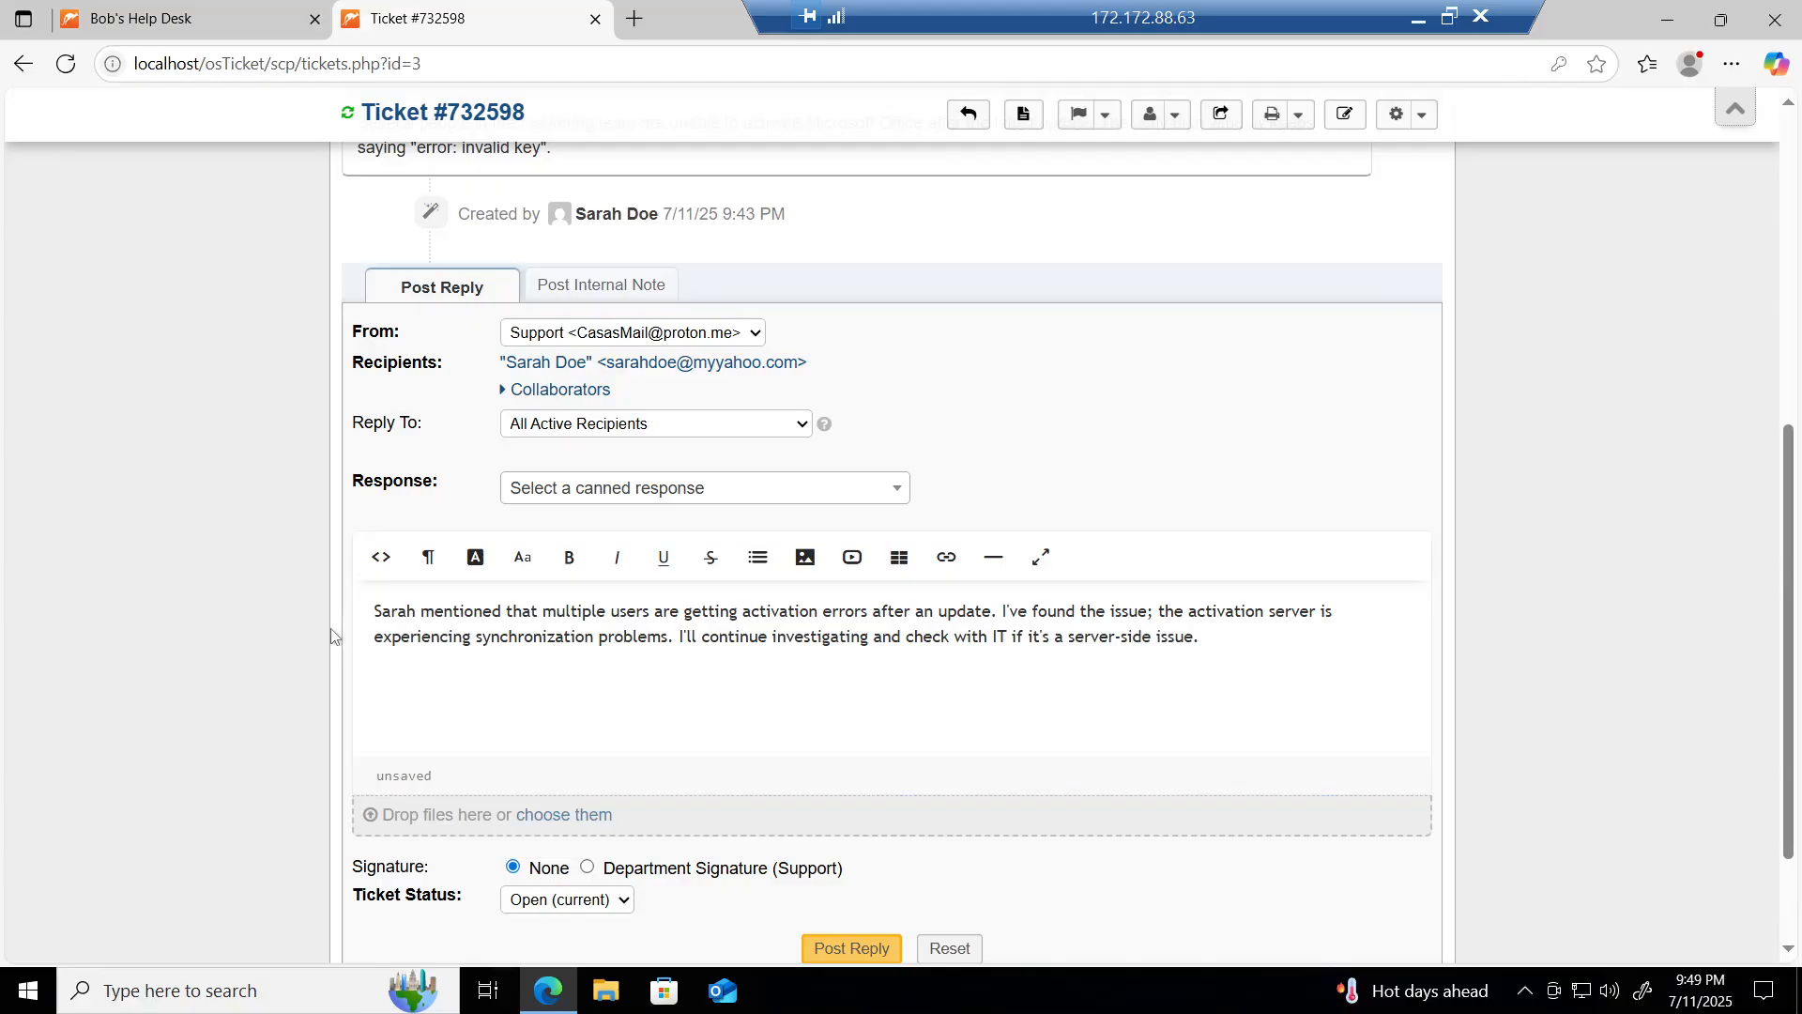
scroll(331, 628, down, 2)
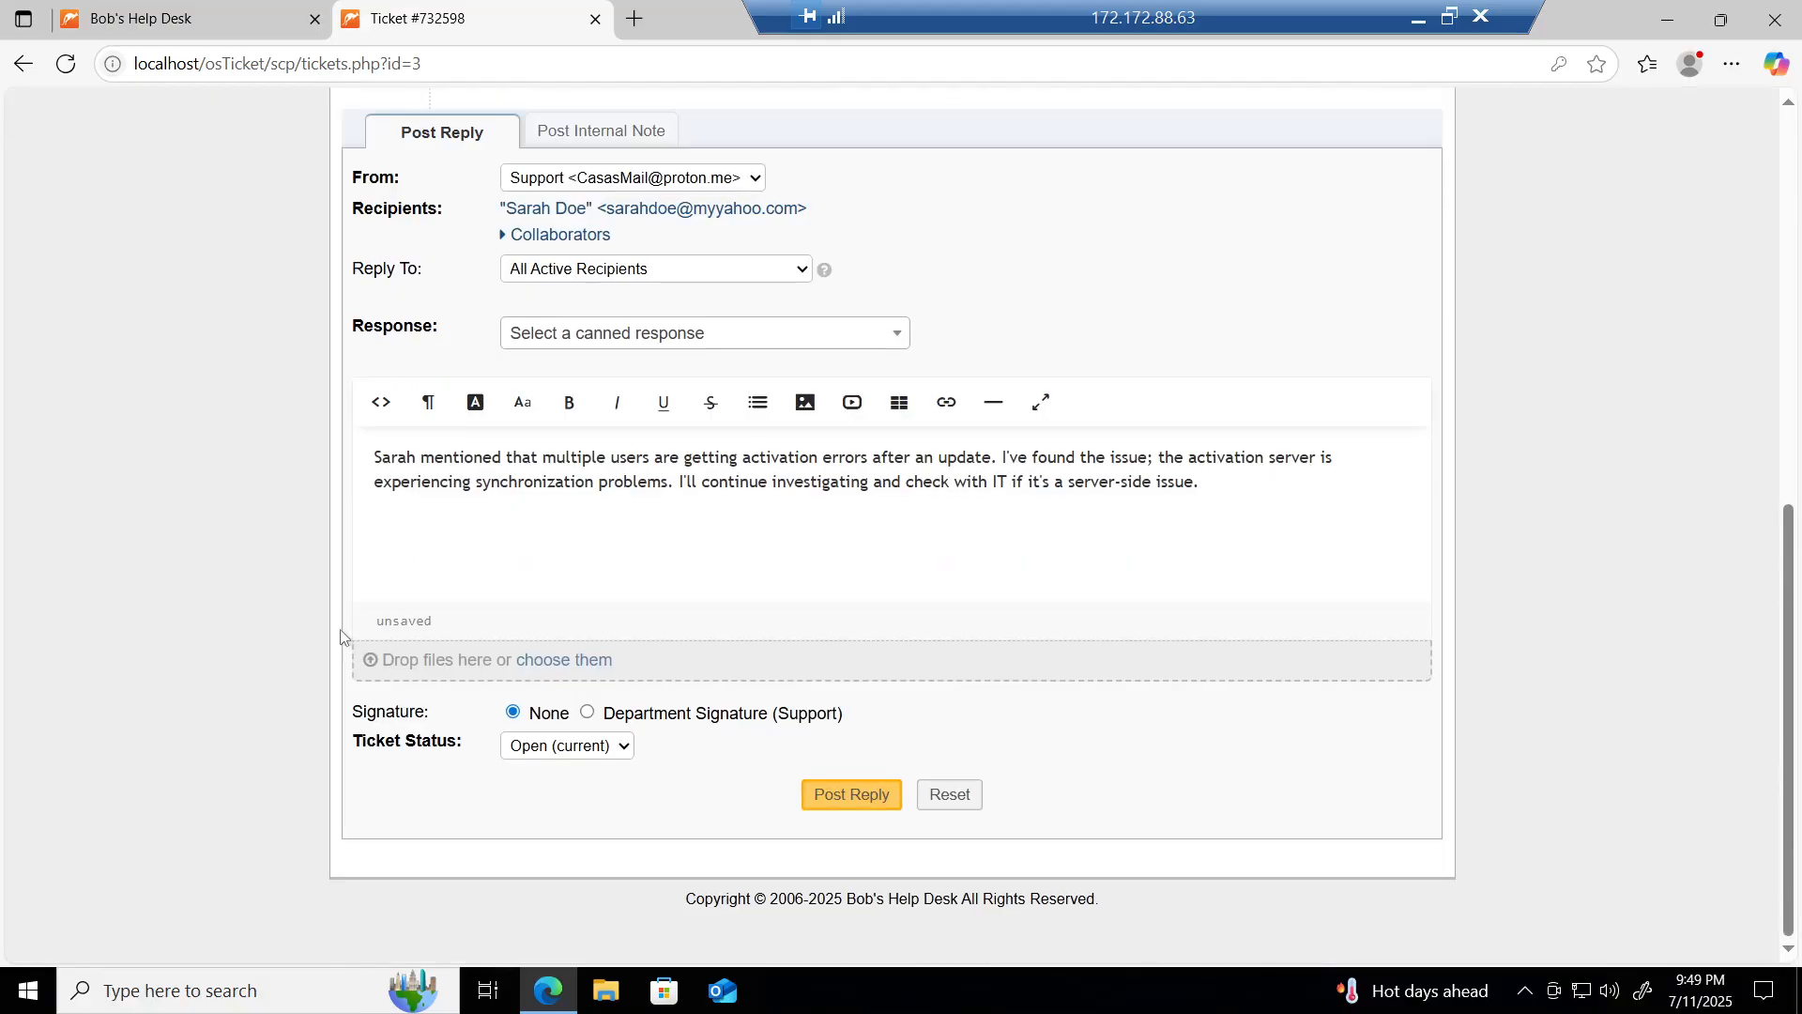
click(855, 797)
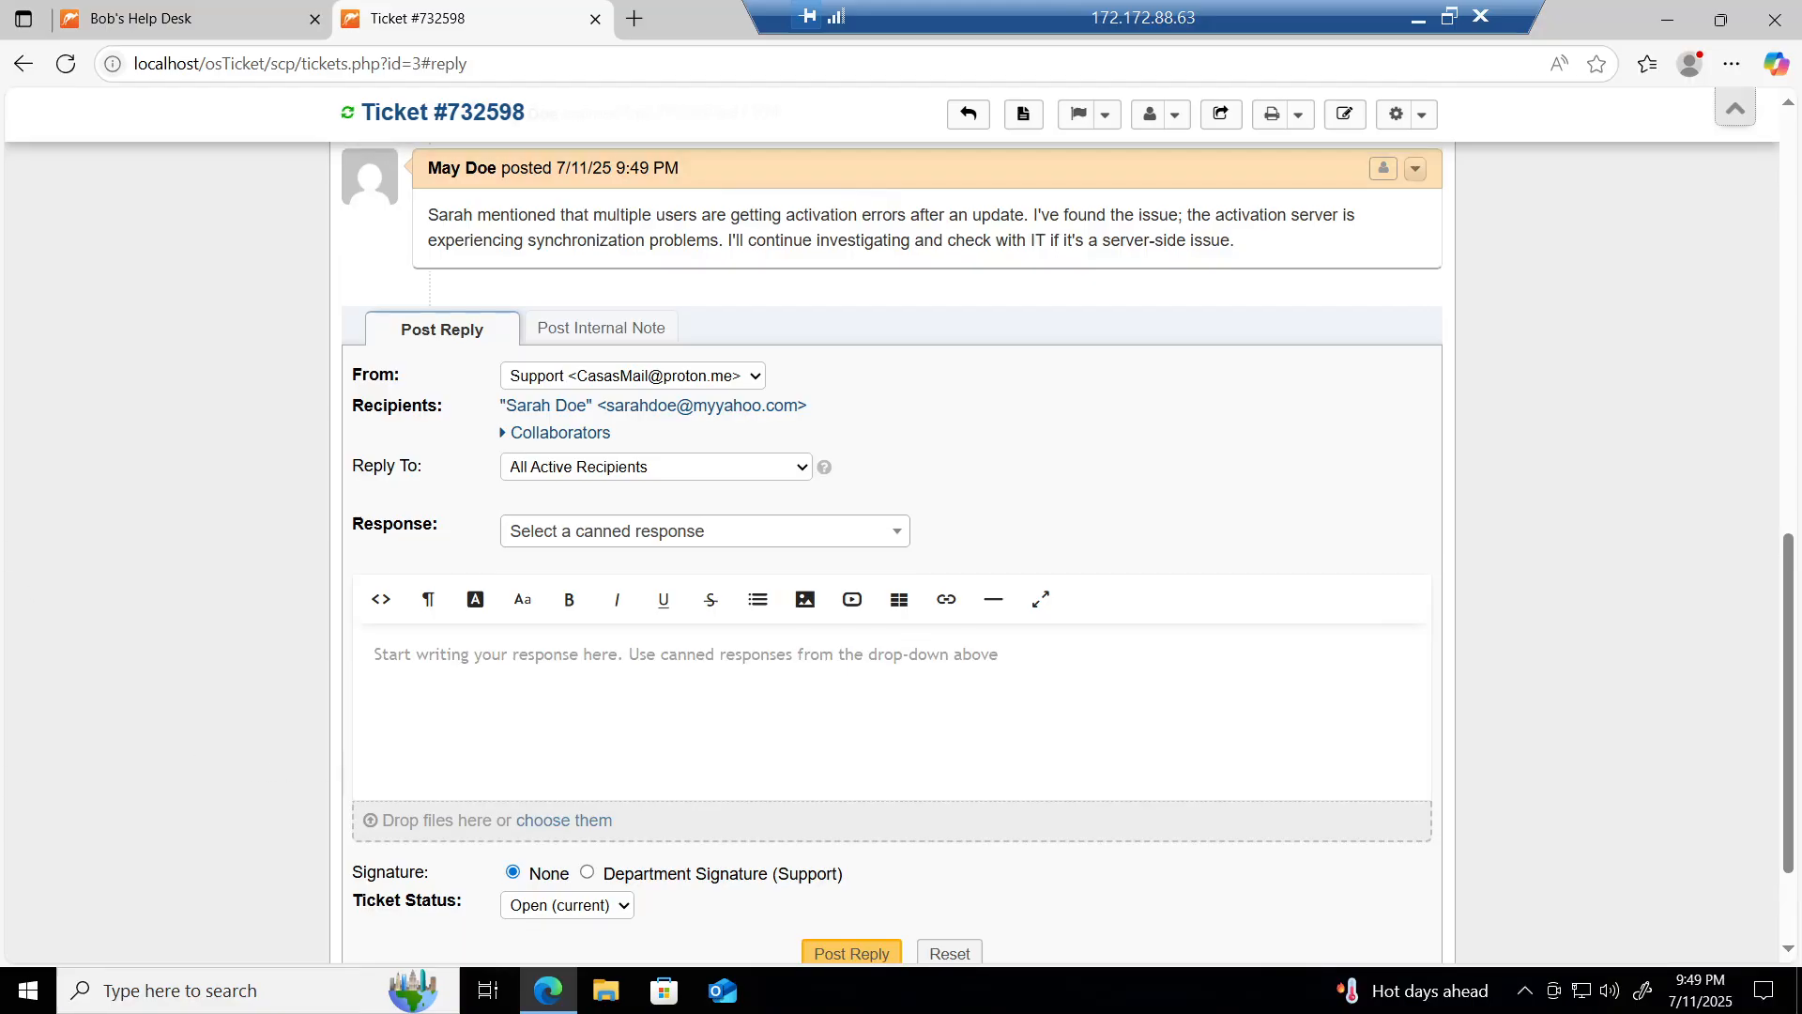
Step: Draft a reply: server-side activation sync issue verified, being fixed, software manually activated for affected users
scroll(202, 556, up, 1)
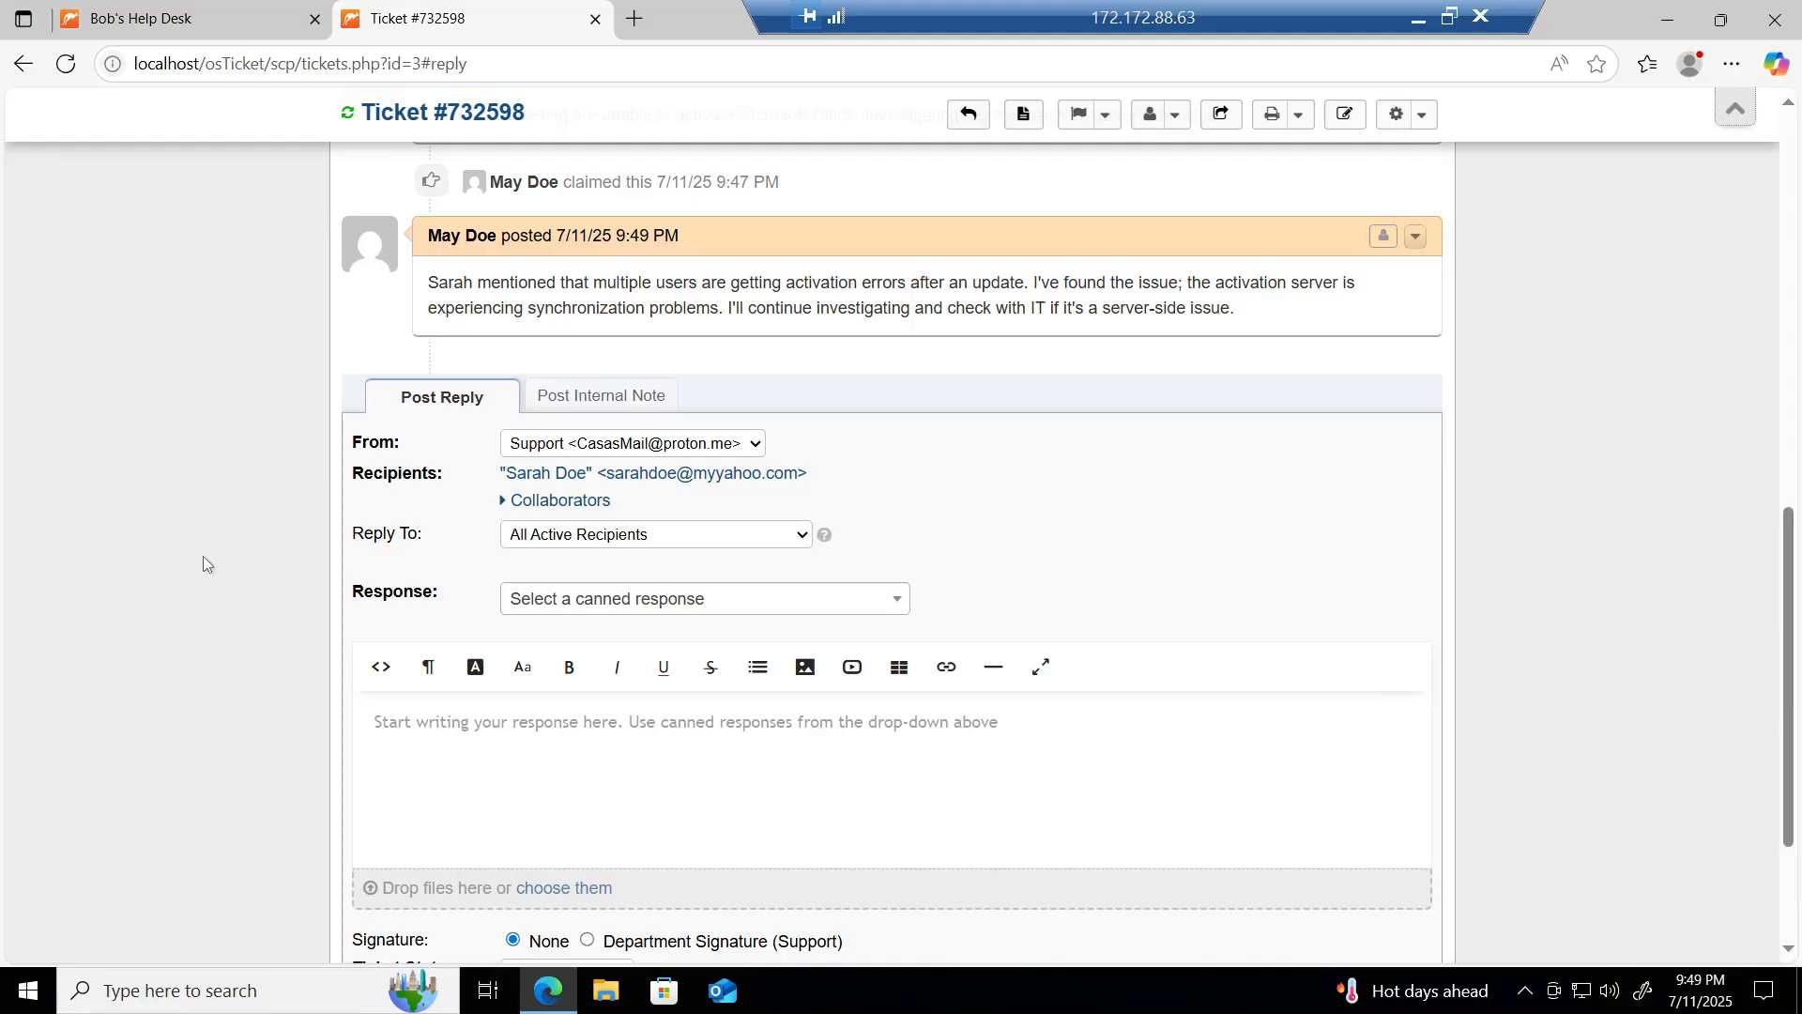
scroll(202, 555, down, 1)
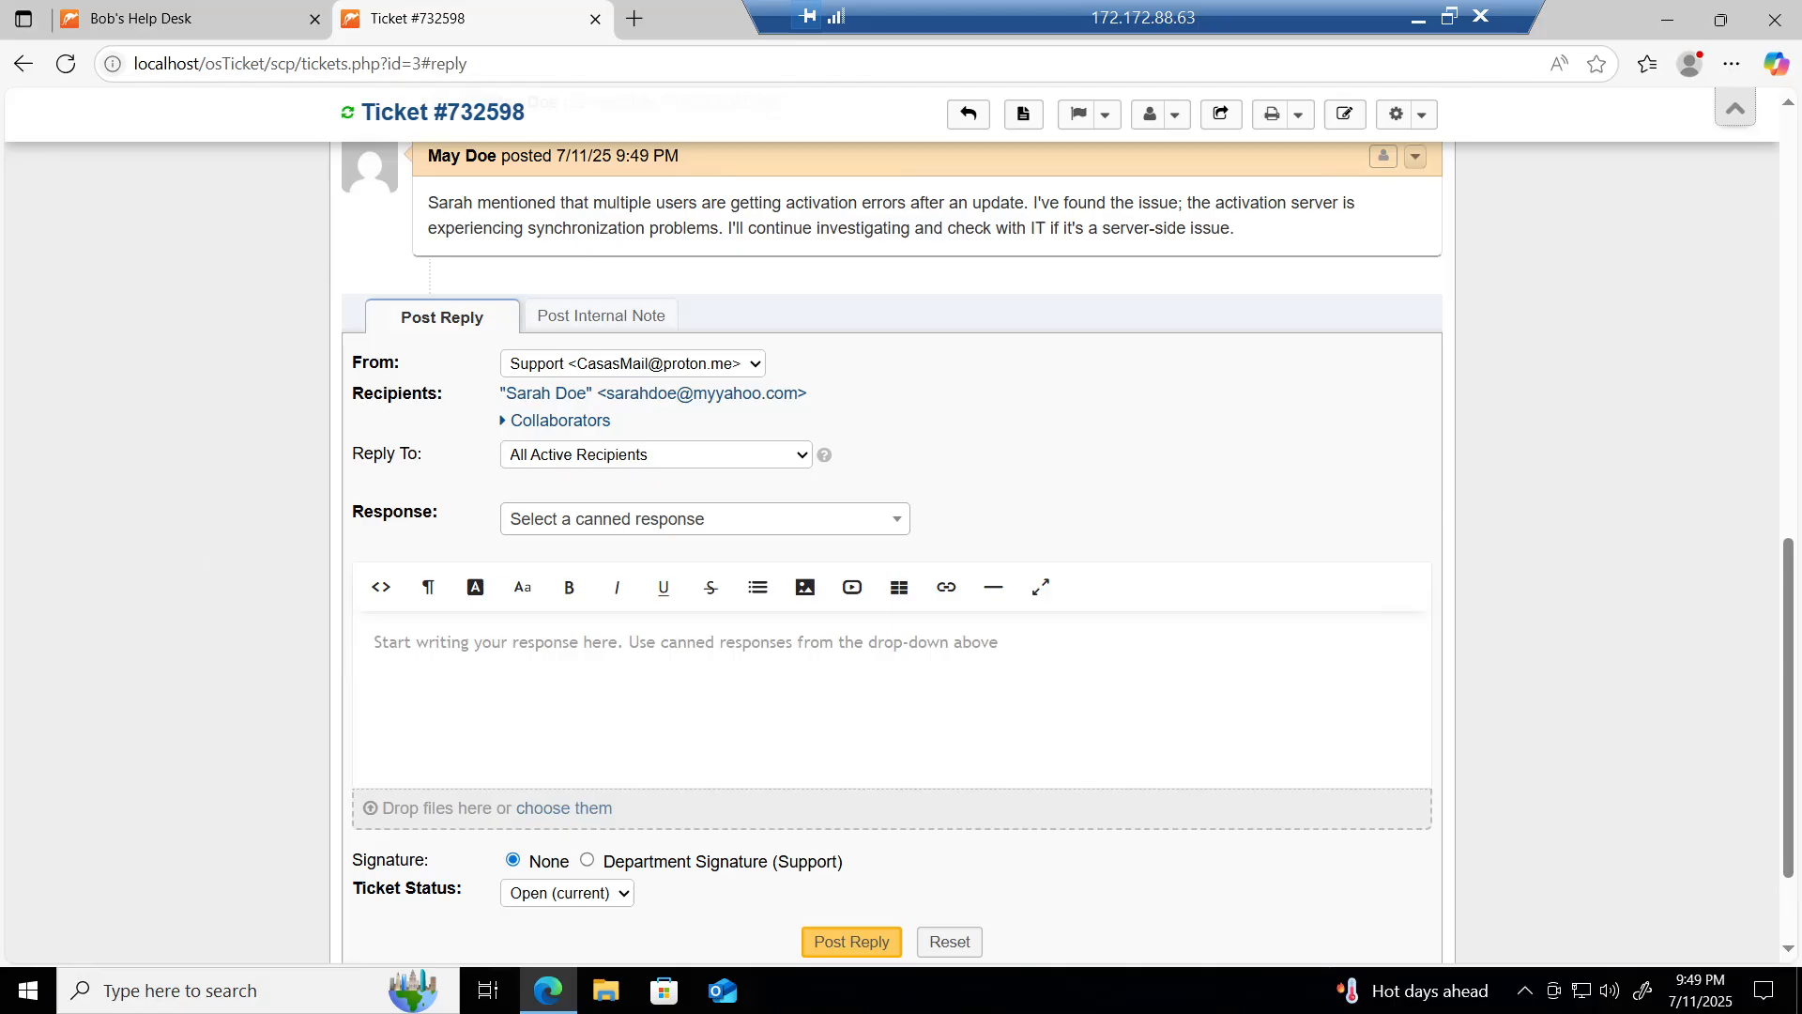
click(384, 652)
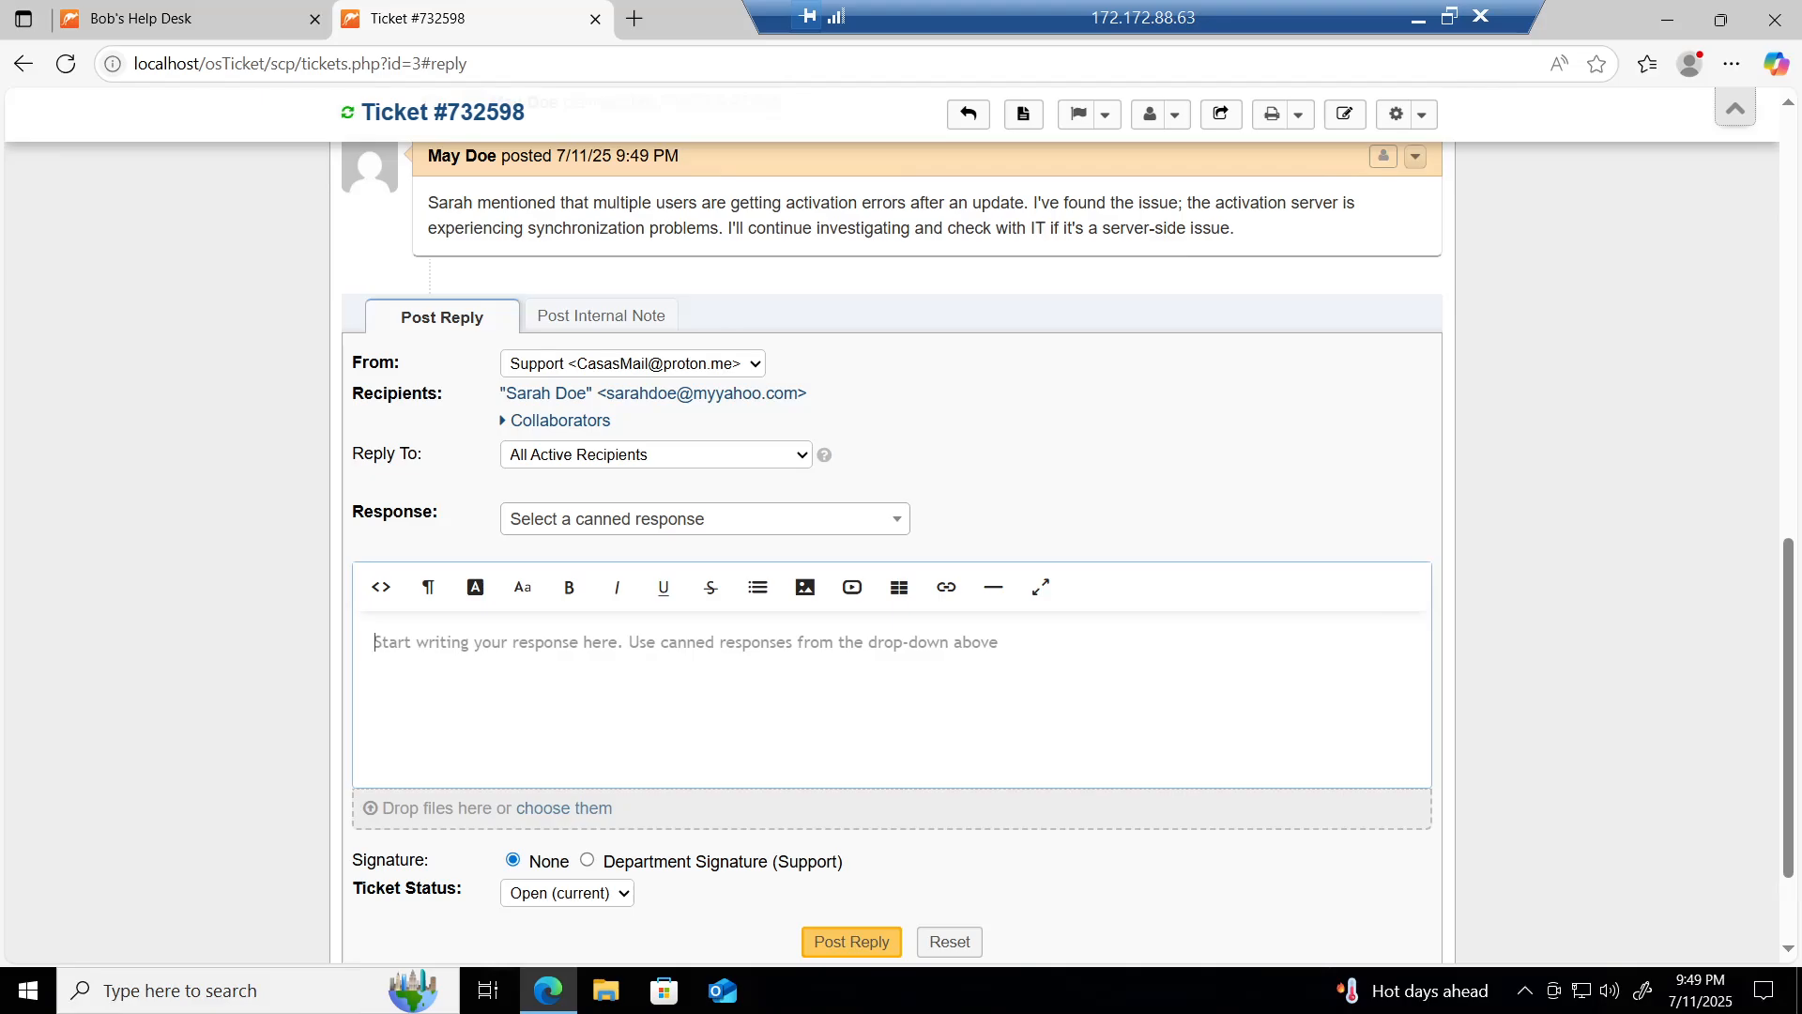
text(We've )
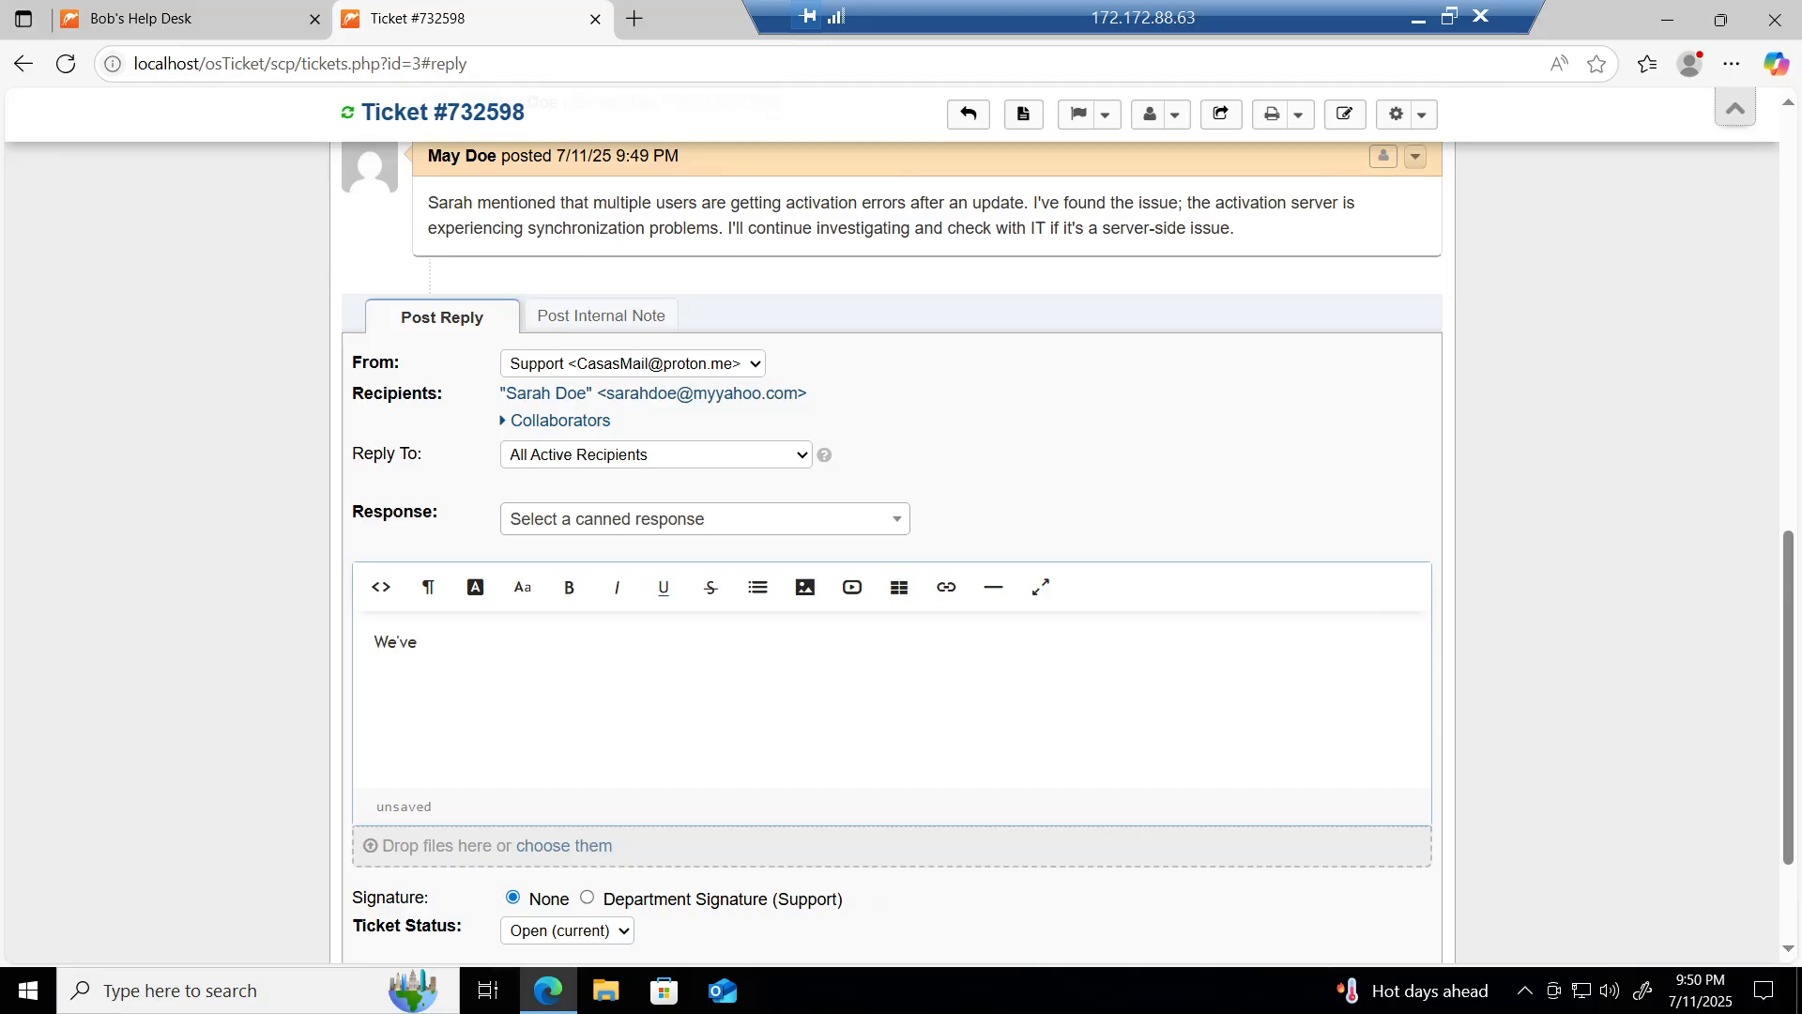
text(verfied)
key(BackSpace)
key(BackSpace)
key(BackSpace)
key(BackSpace)
key(BackSpace)
text(ified the issue is du)
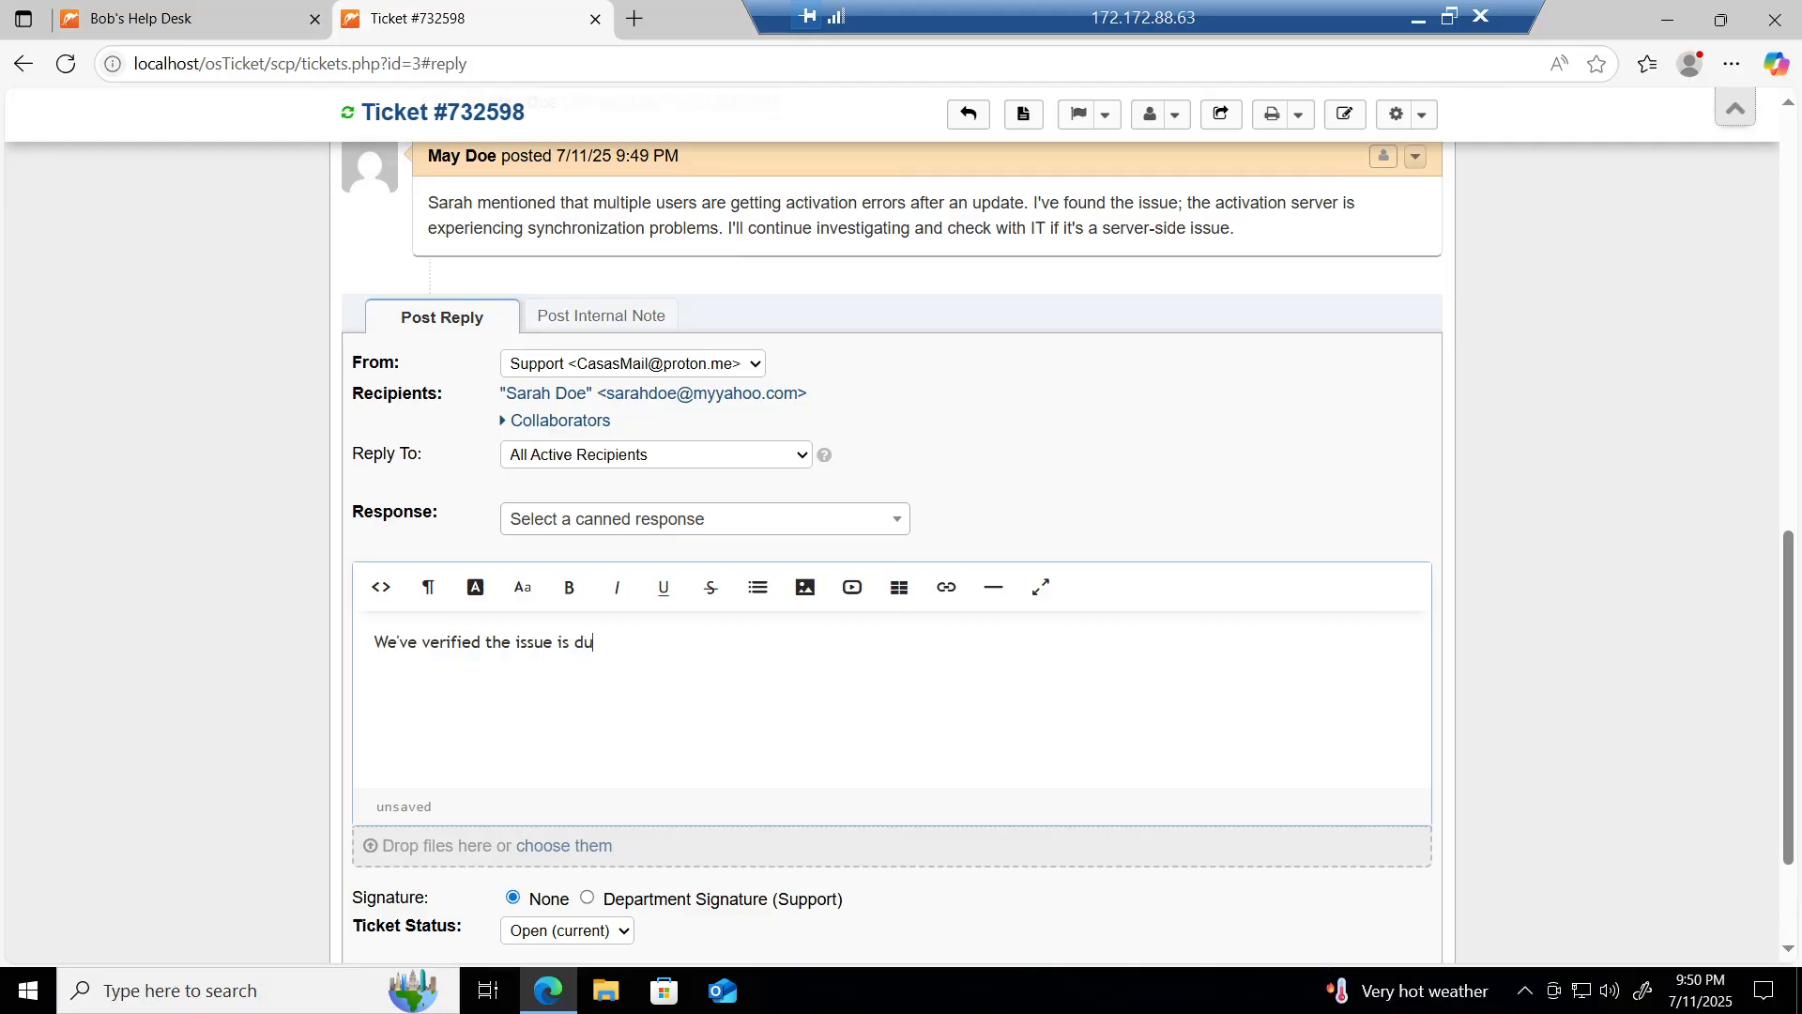
text(e to a server-side sync )
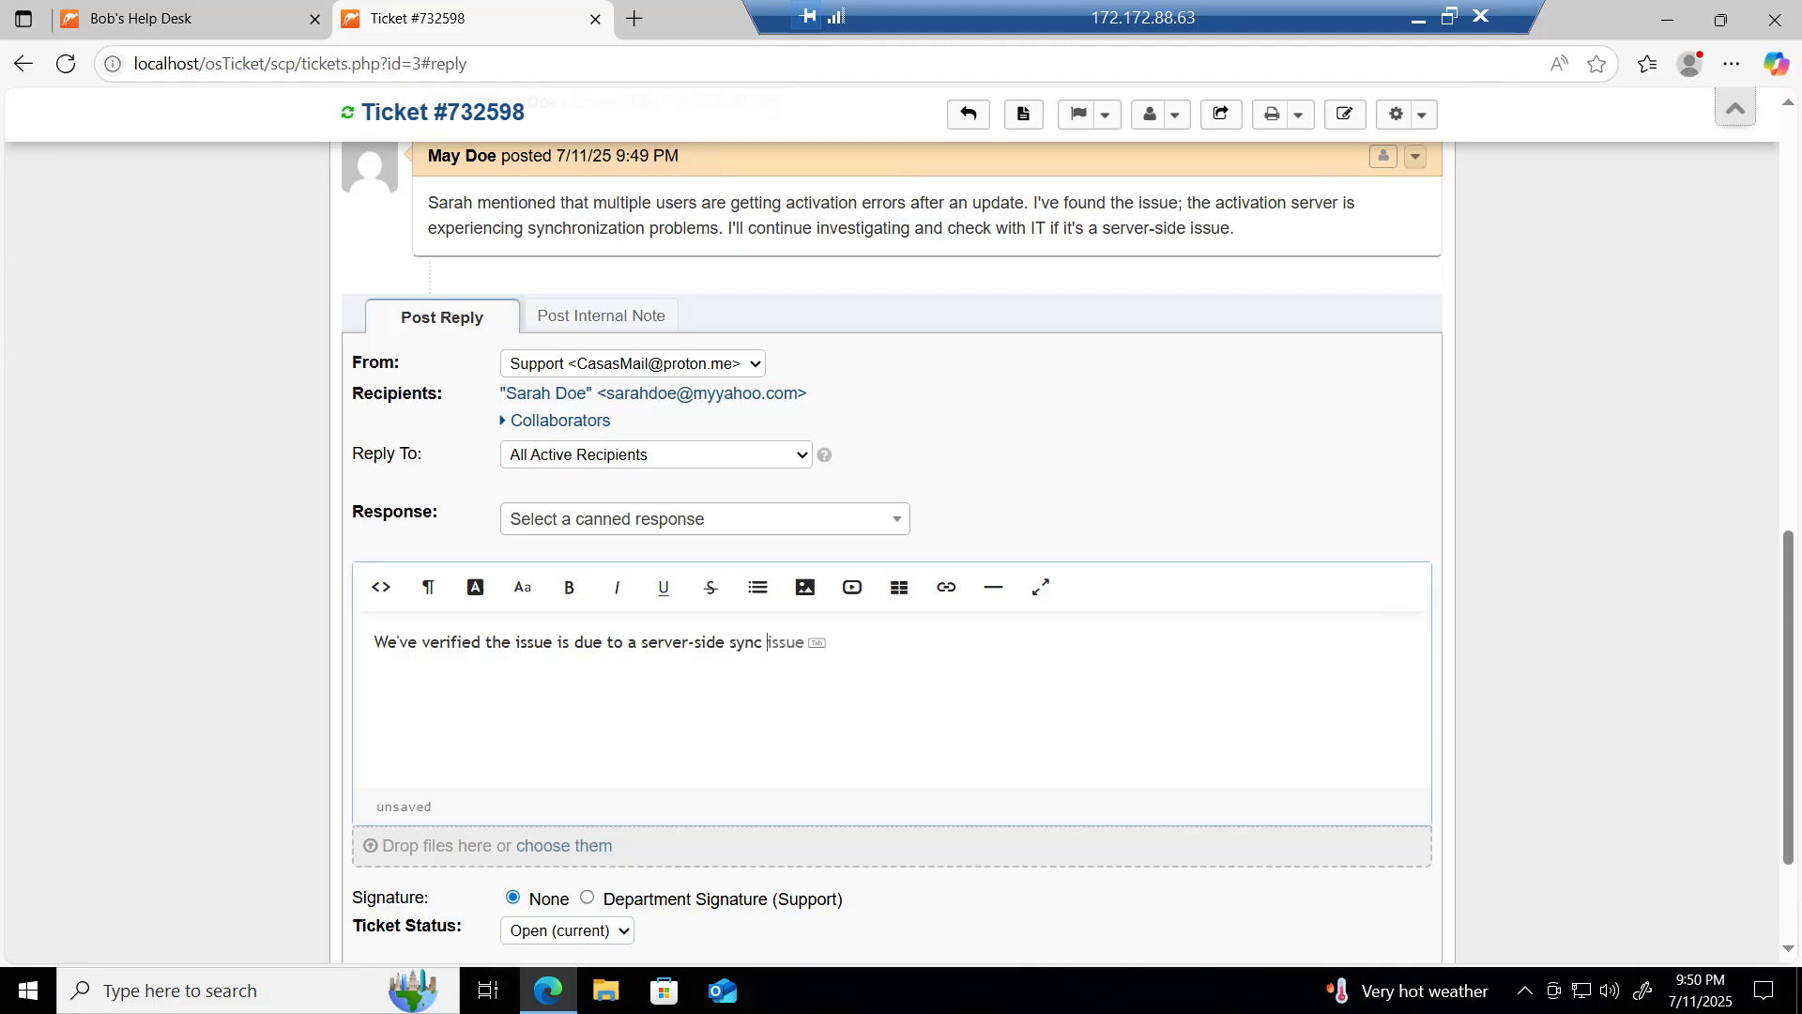
text(issue with the activation server)
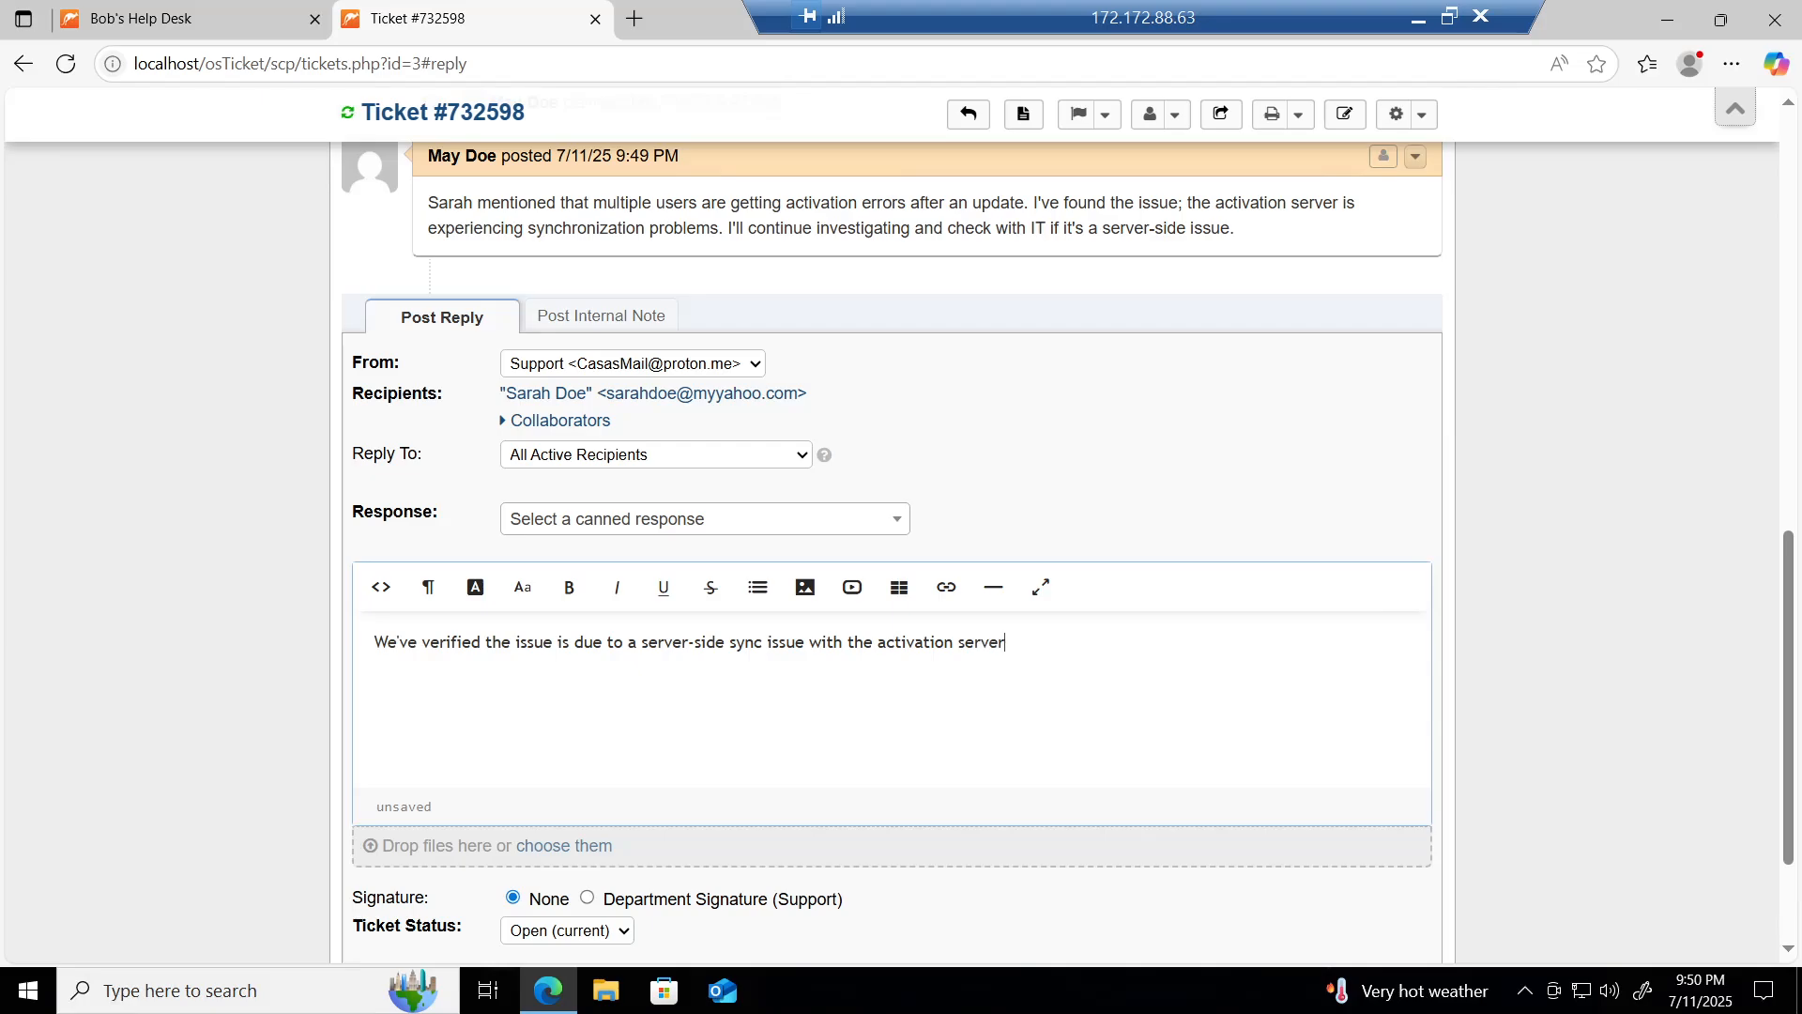
text(. Mark from the System Admins )
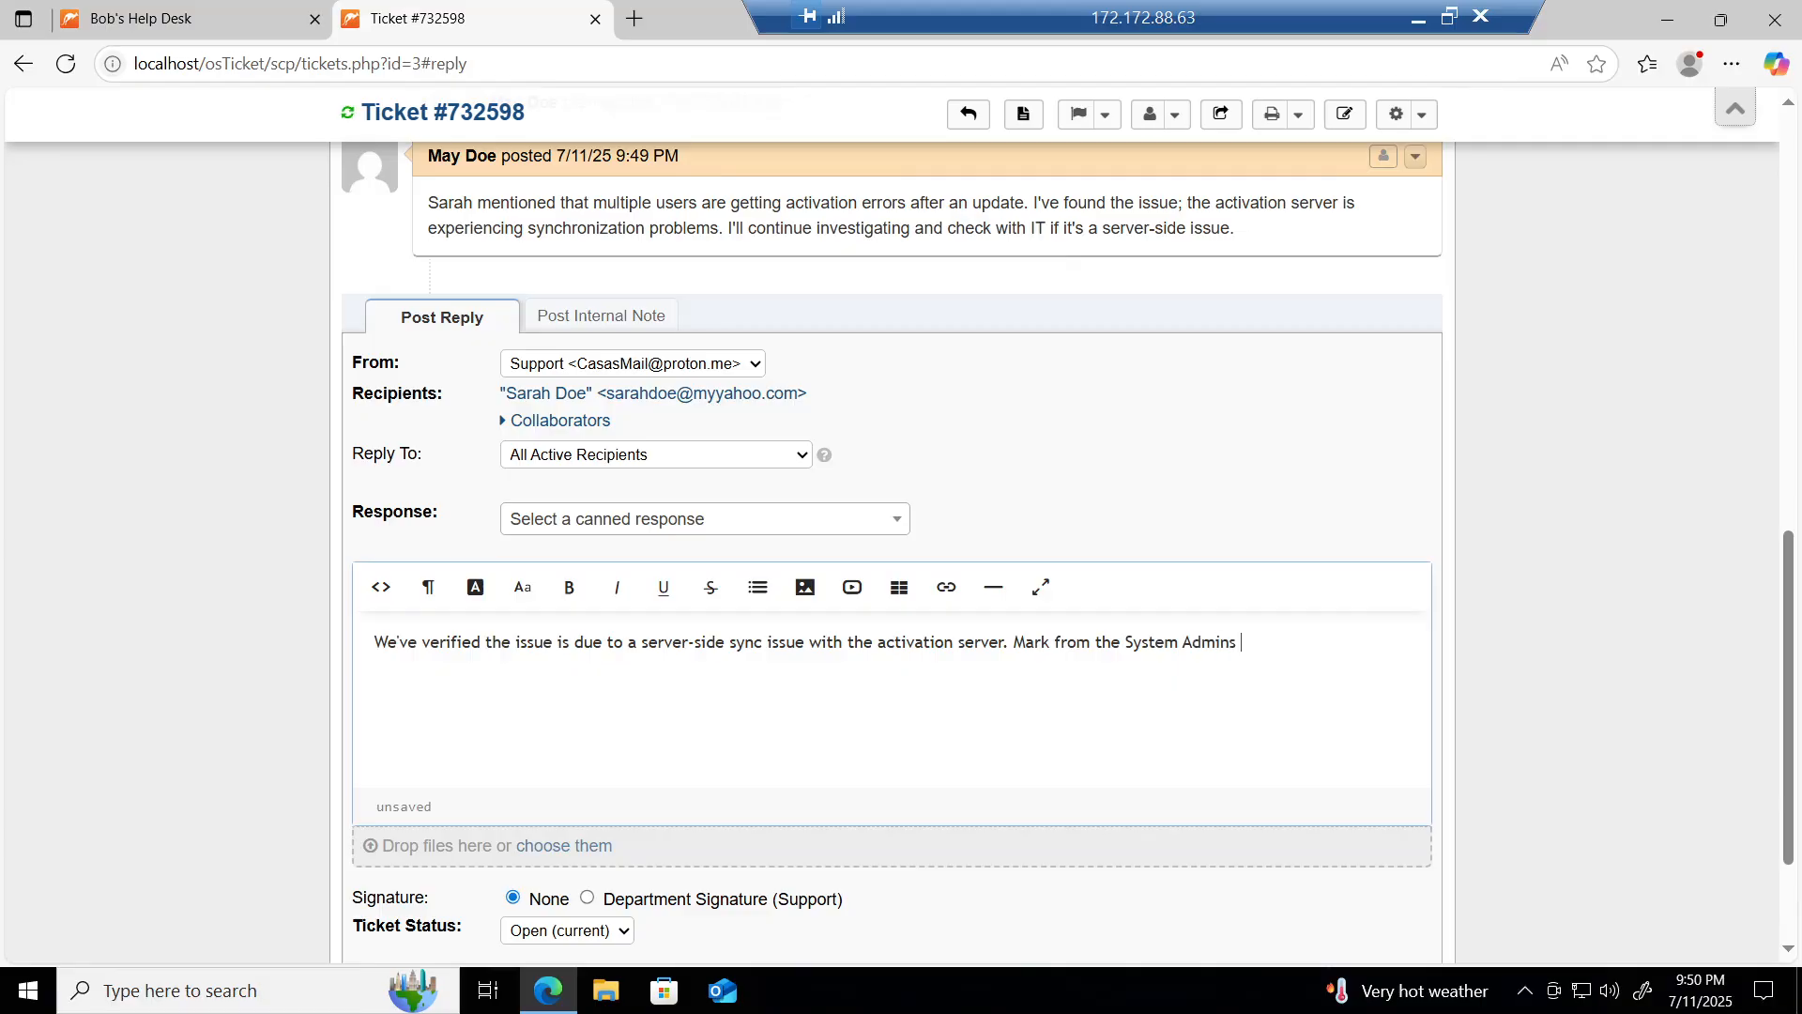
text(team is already addressing )
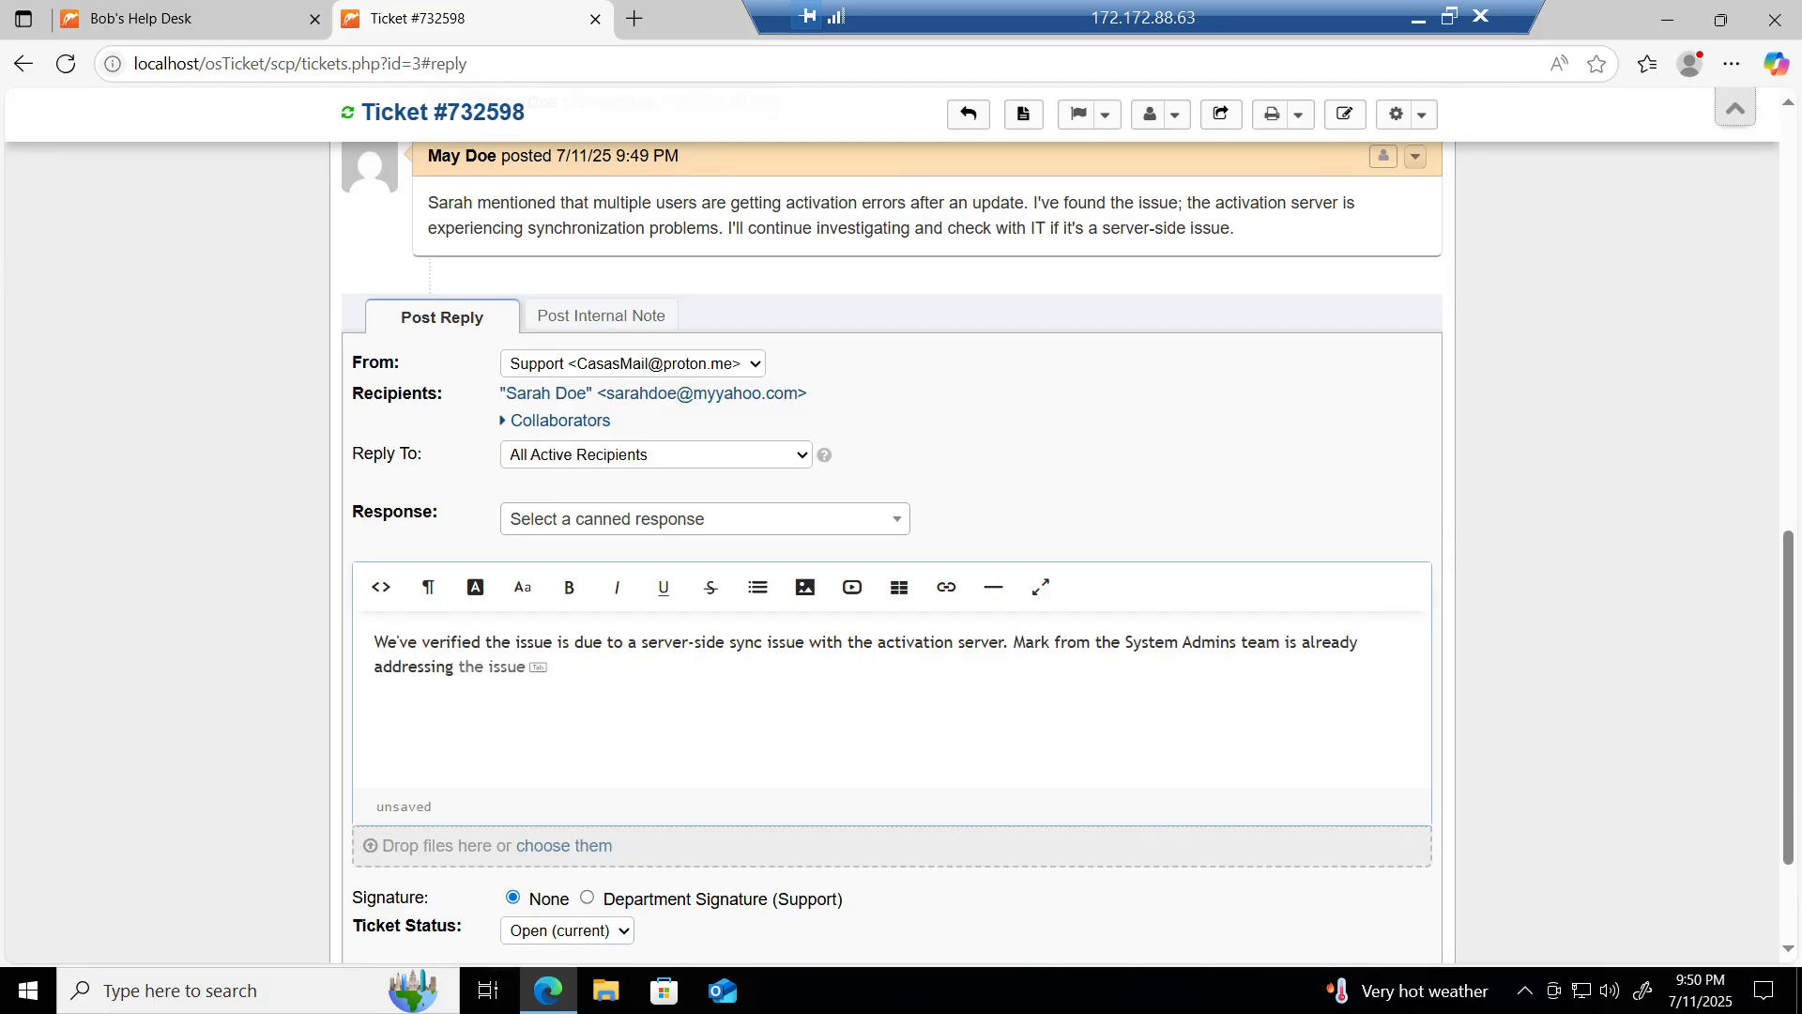
text(it in the meantime. I've manual)
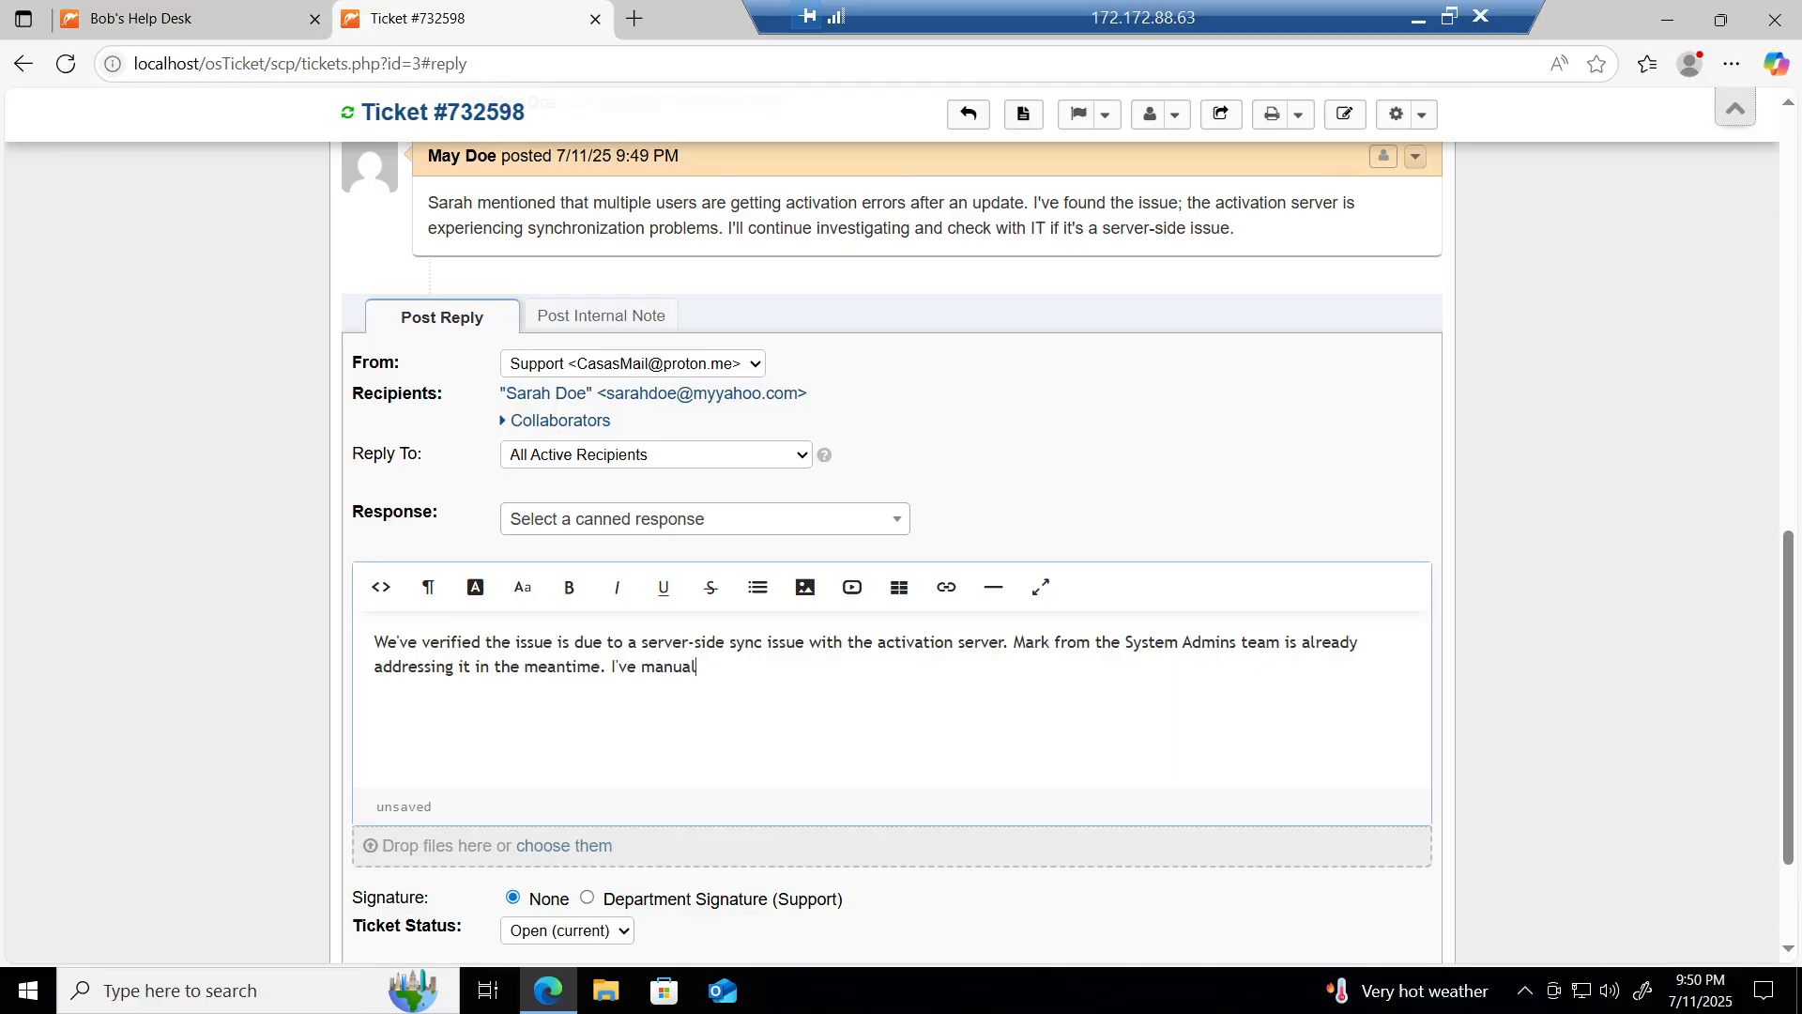
text(ly activated the software )
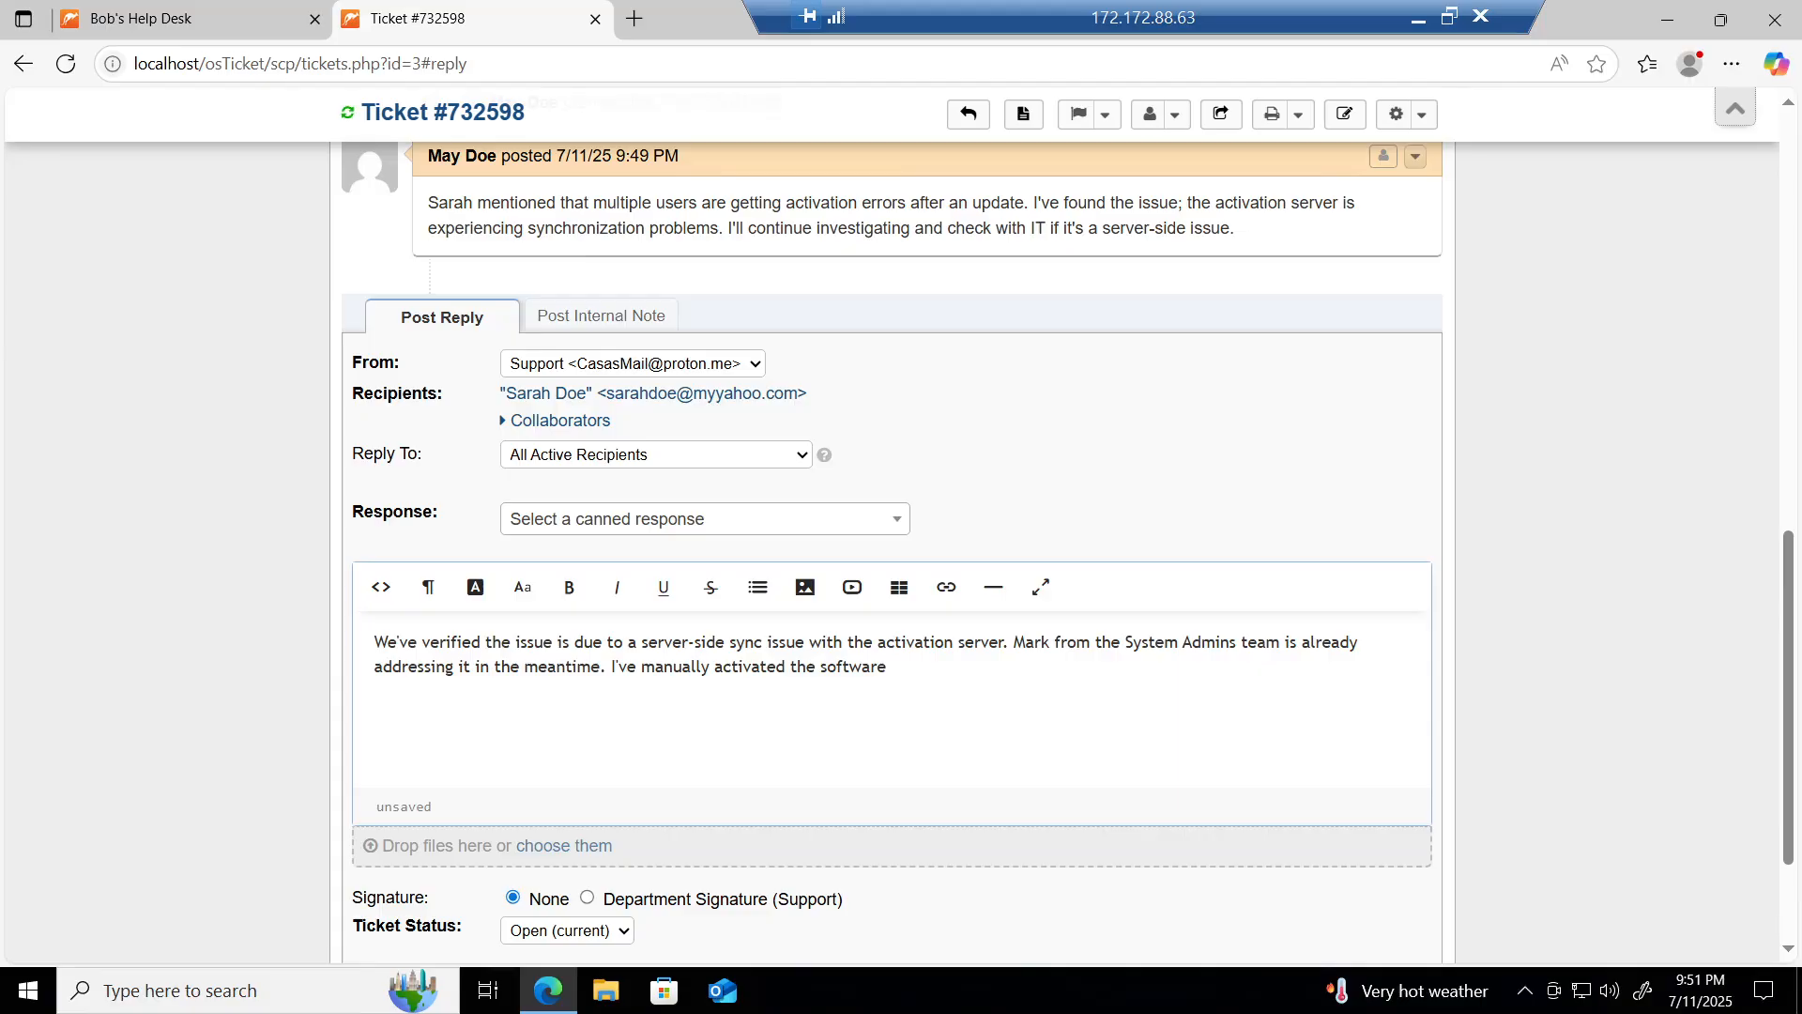
text(for the affecye)
key(BackSpace)
key(BackSpace)
text(ted users)
scroll(723, 807, down, 1)
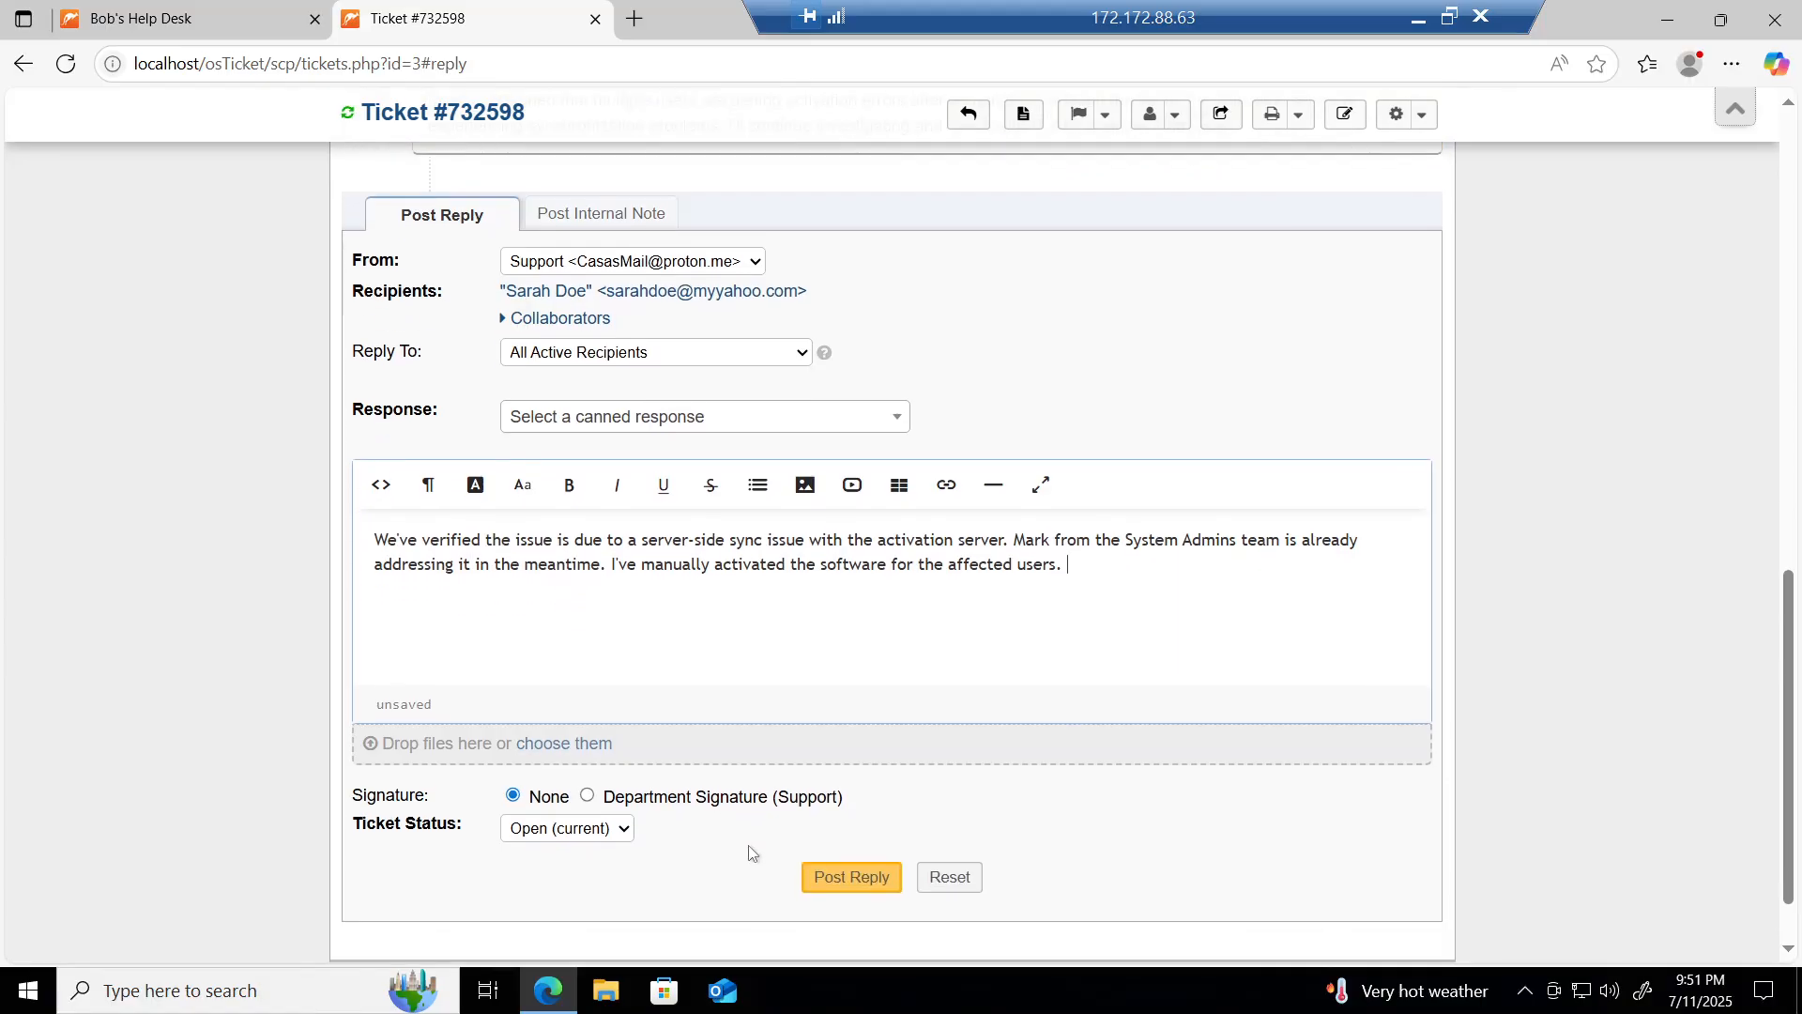
Step: Post the sync-issue manual-activation reply on ticket #732598, then post it a second time
click(852, 877)
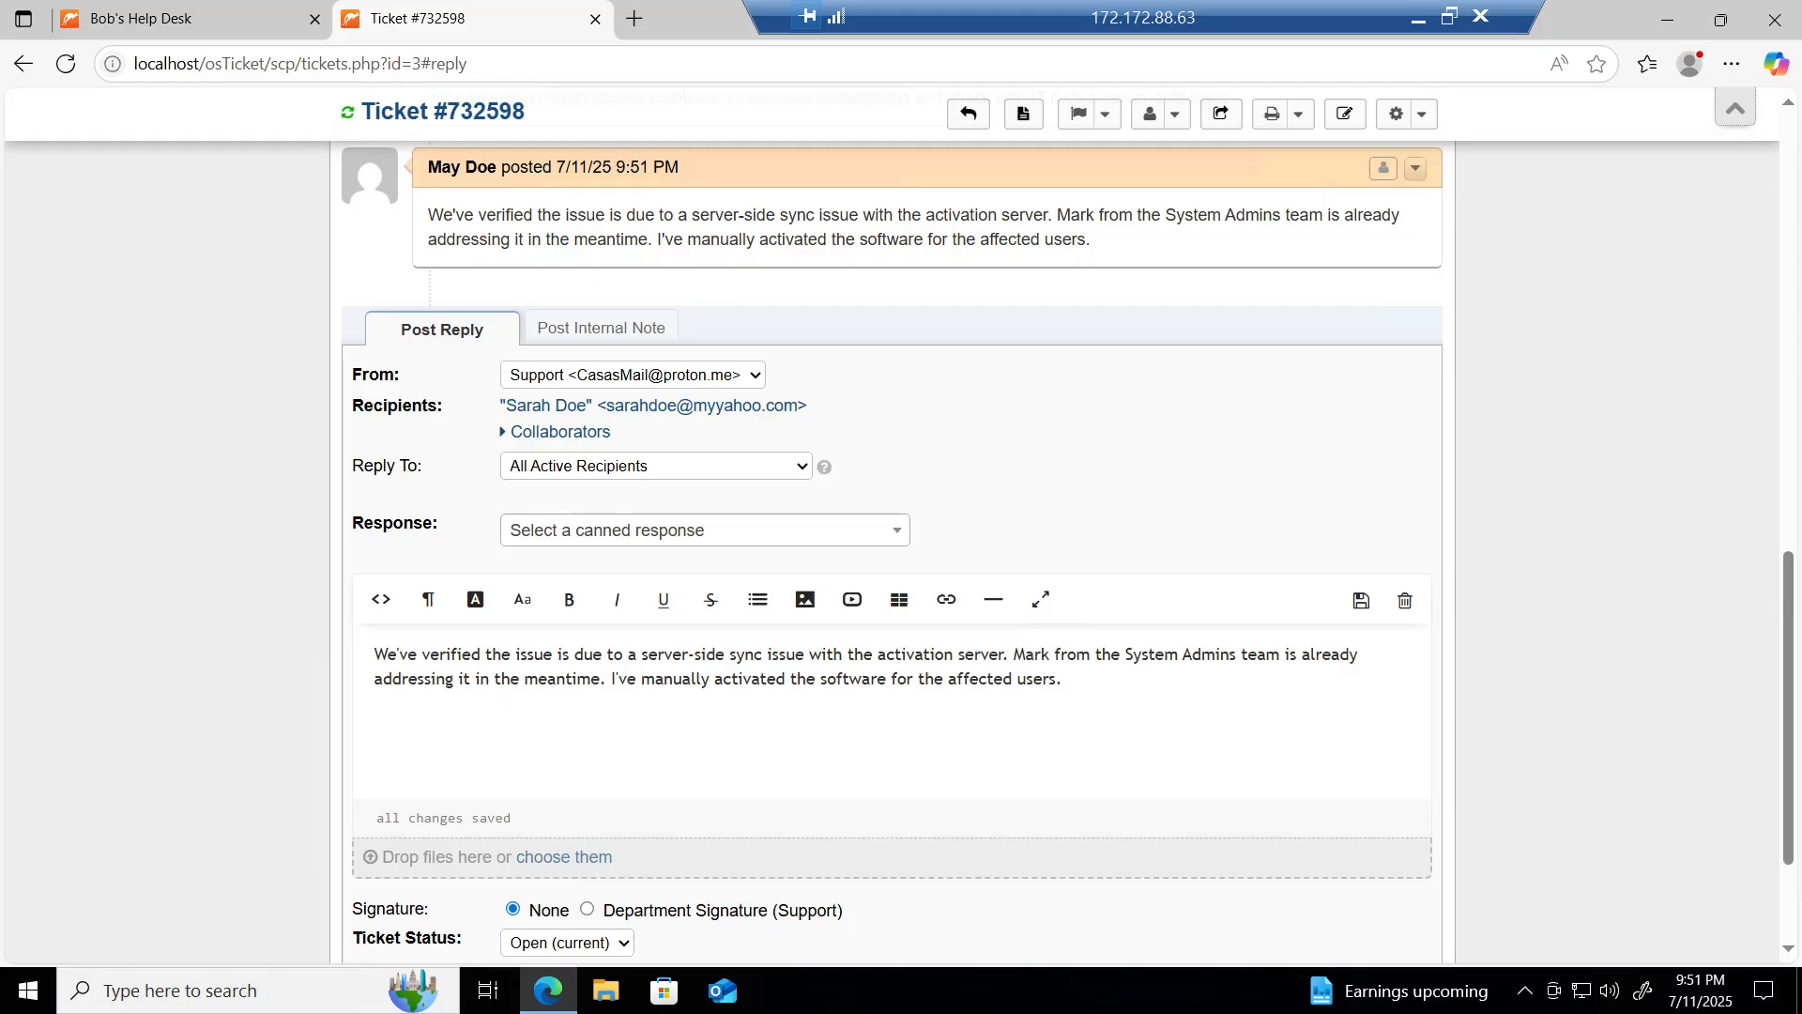
scroll(380, 601, down, 2)
scroll(380, 600, up, 4)
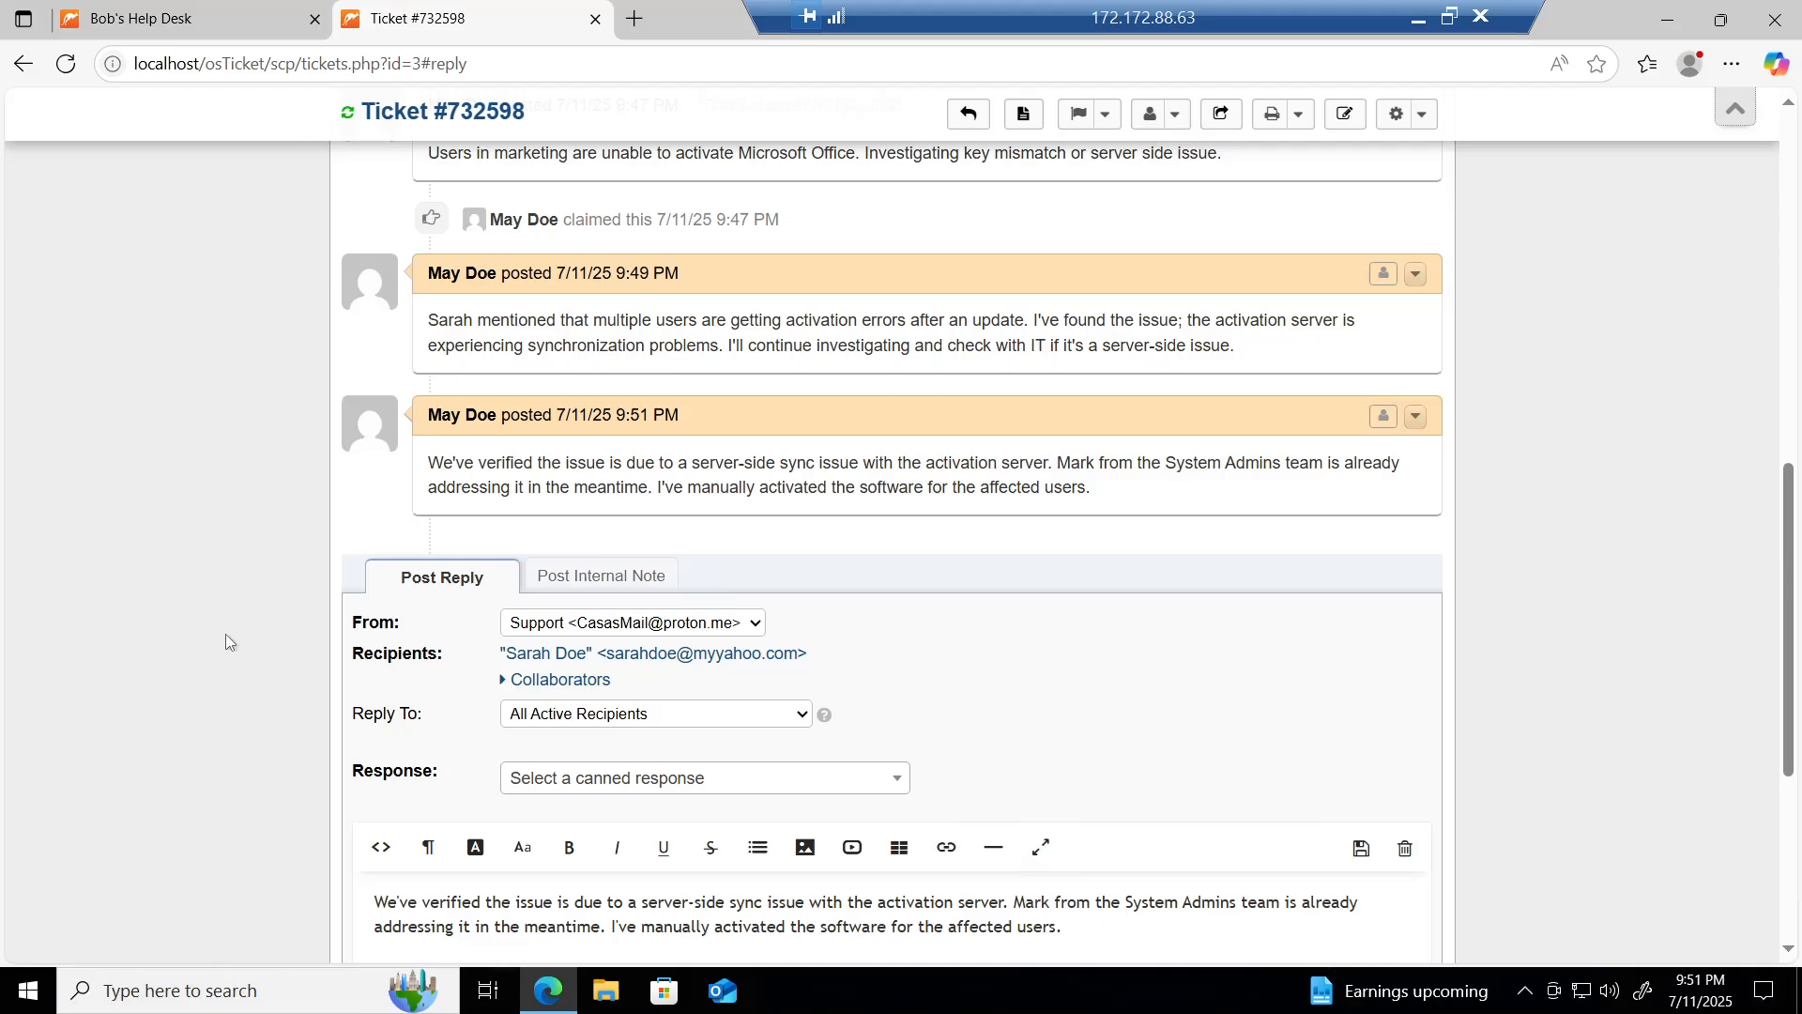
scroll(226, 634, down, 5)
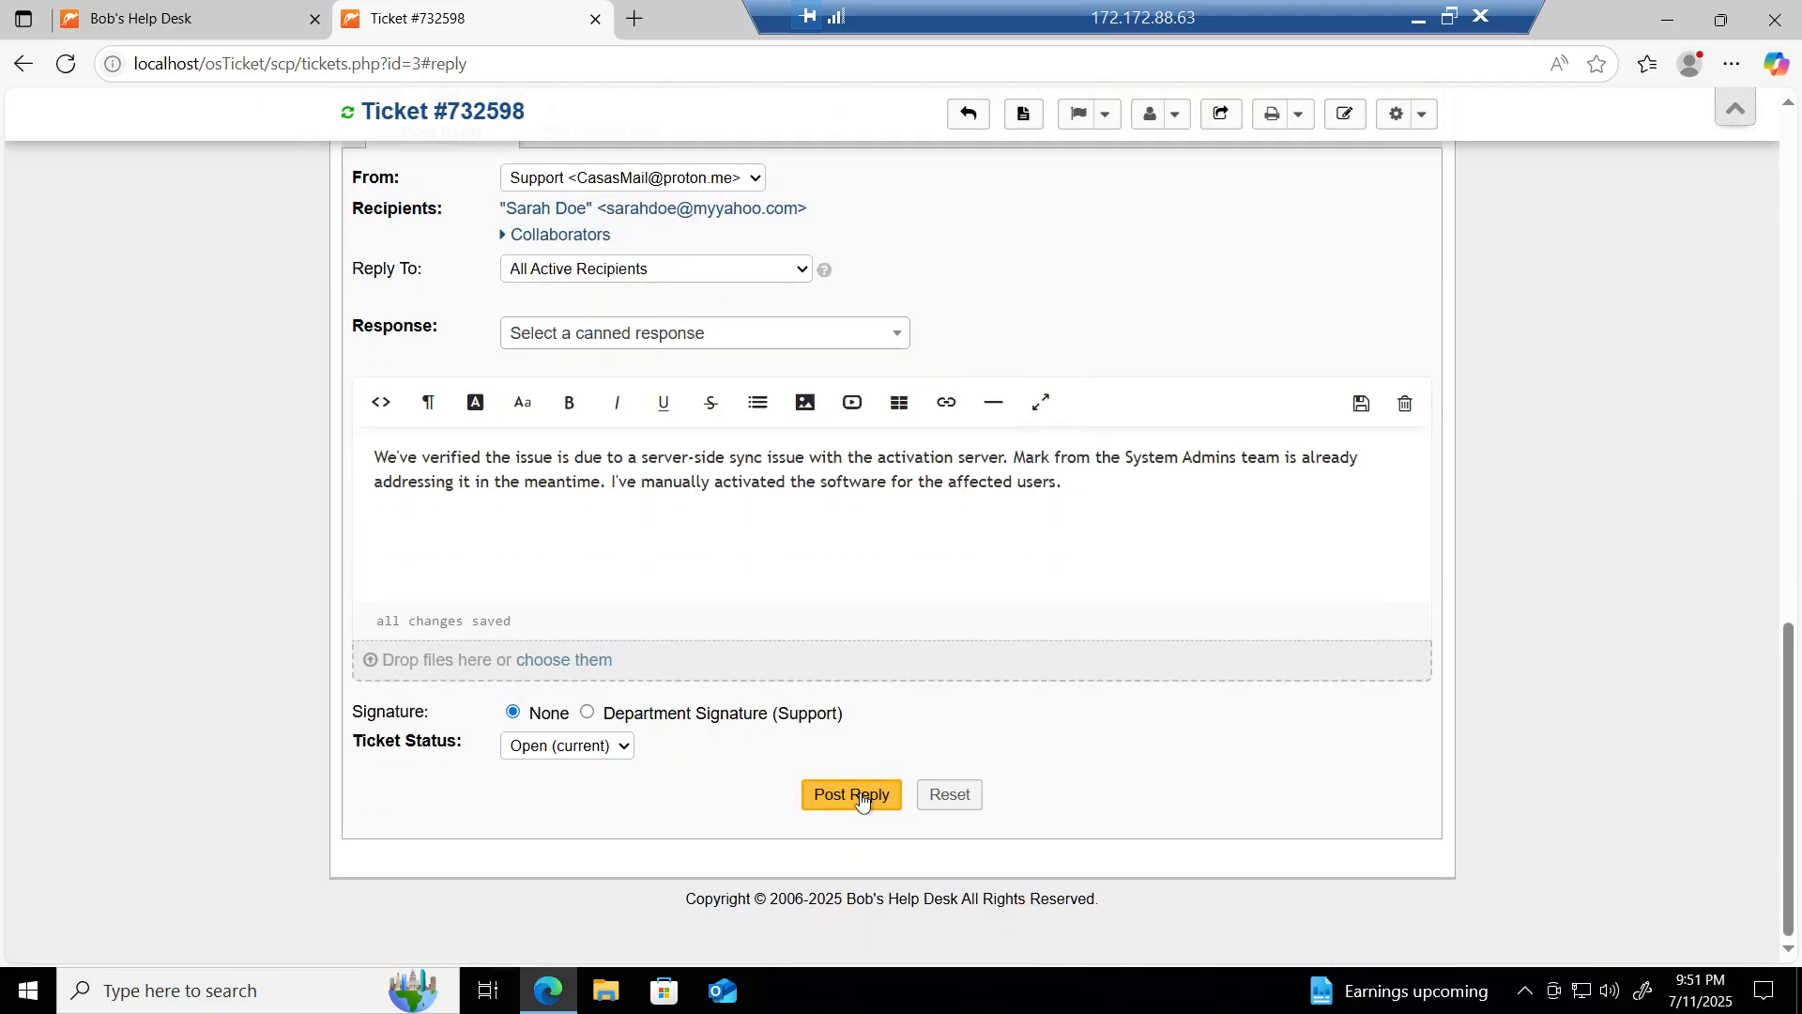
click(860, 799)
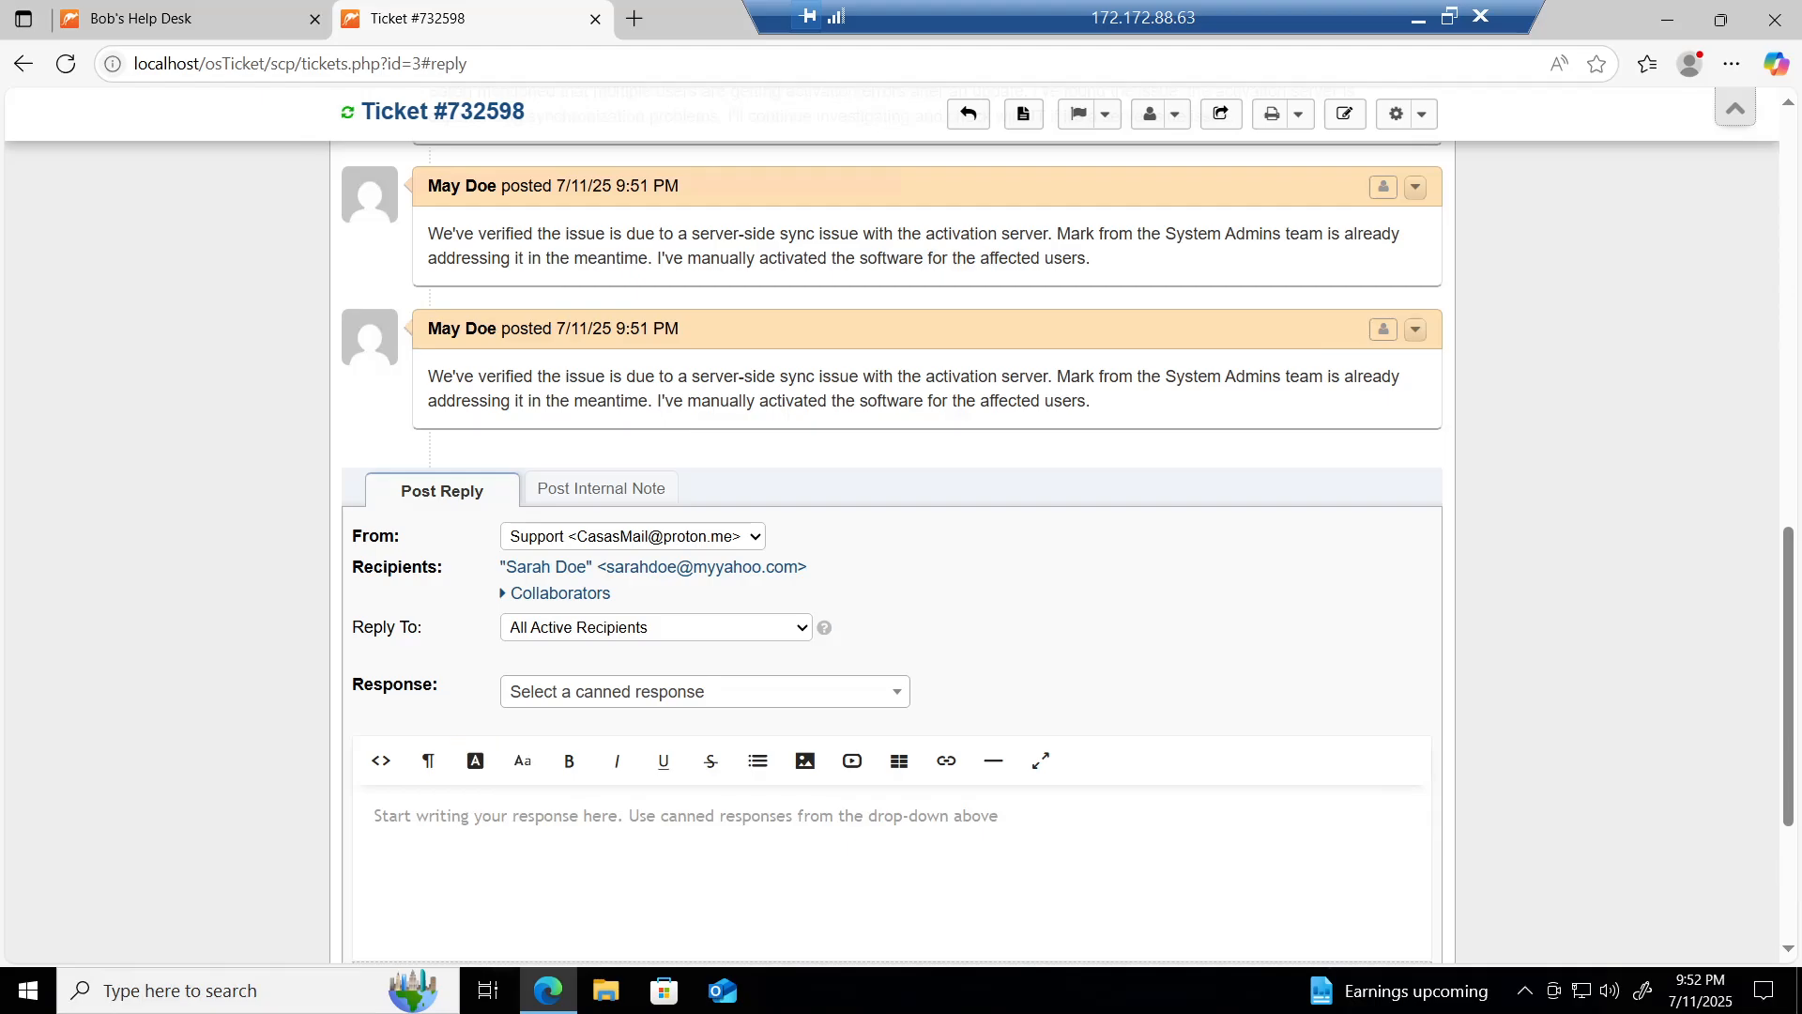
Step: Reply on ticket #732598 with 'The issue seems resolved for the marketing team now'
click(375, 815)
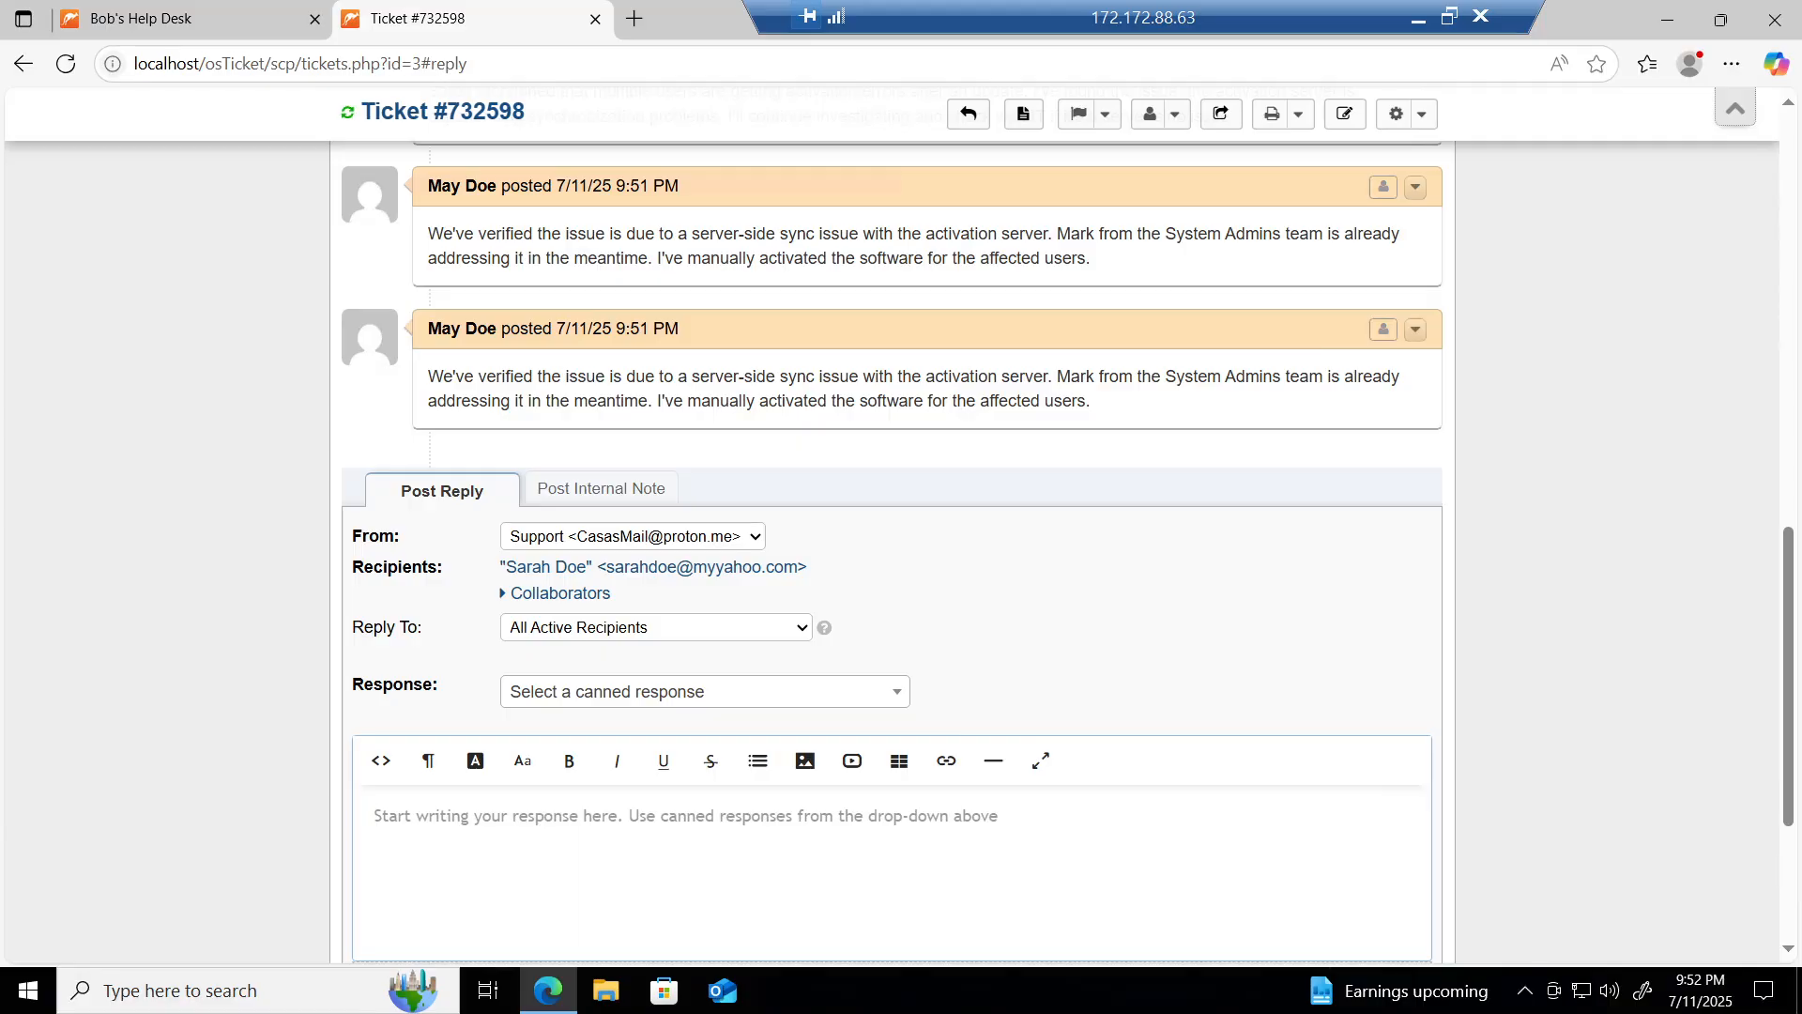
text(The issue)
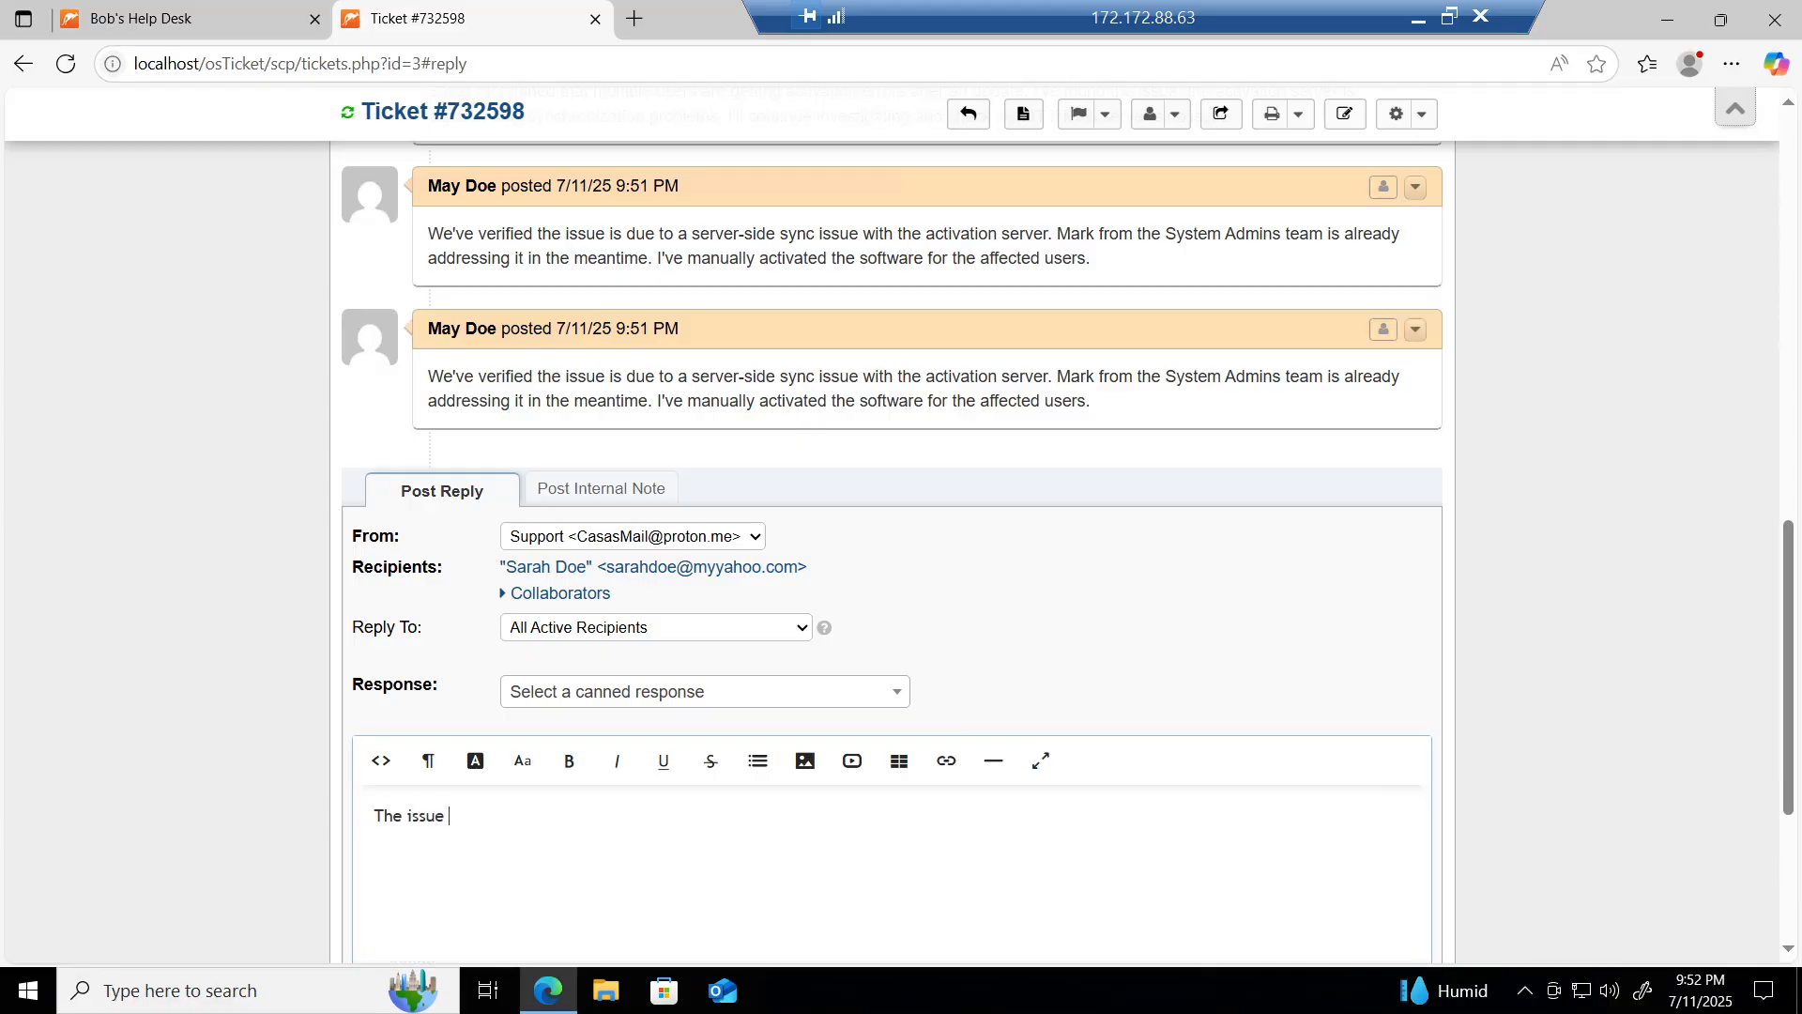
text( seems resolved for the marketing team)
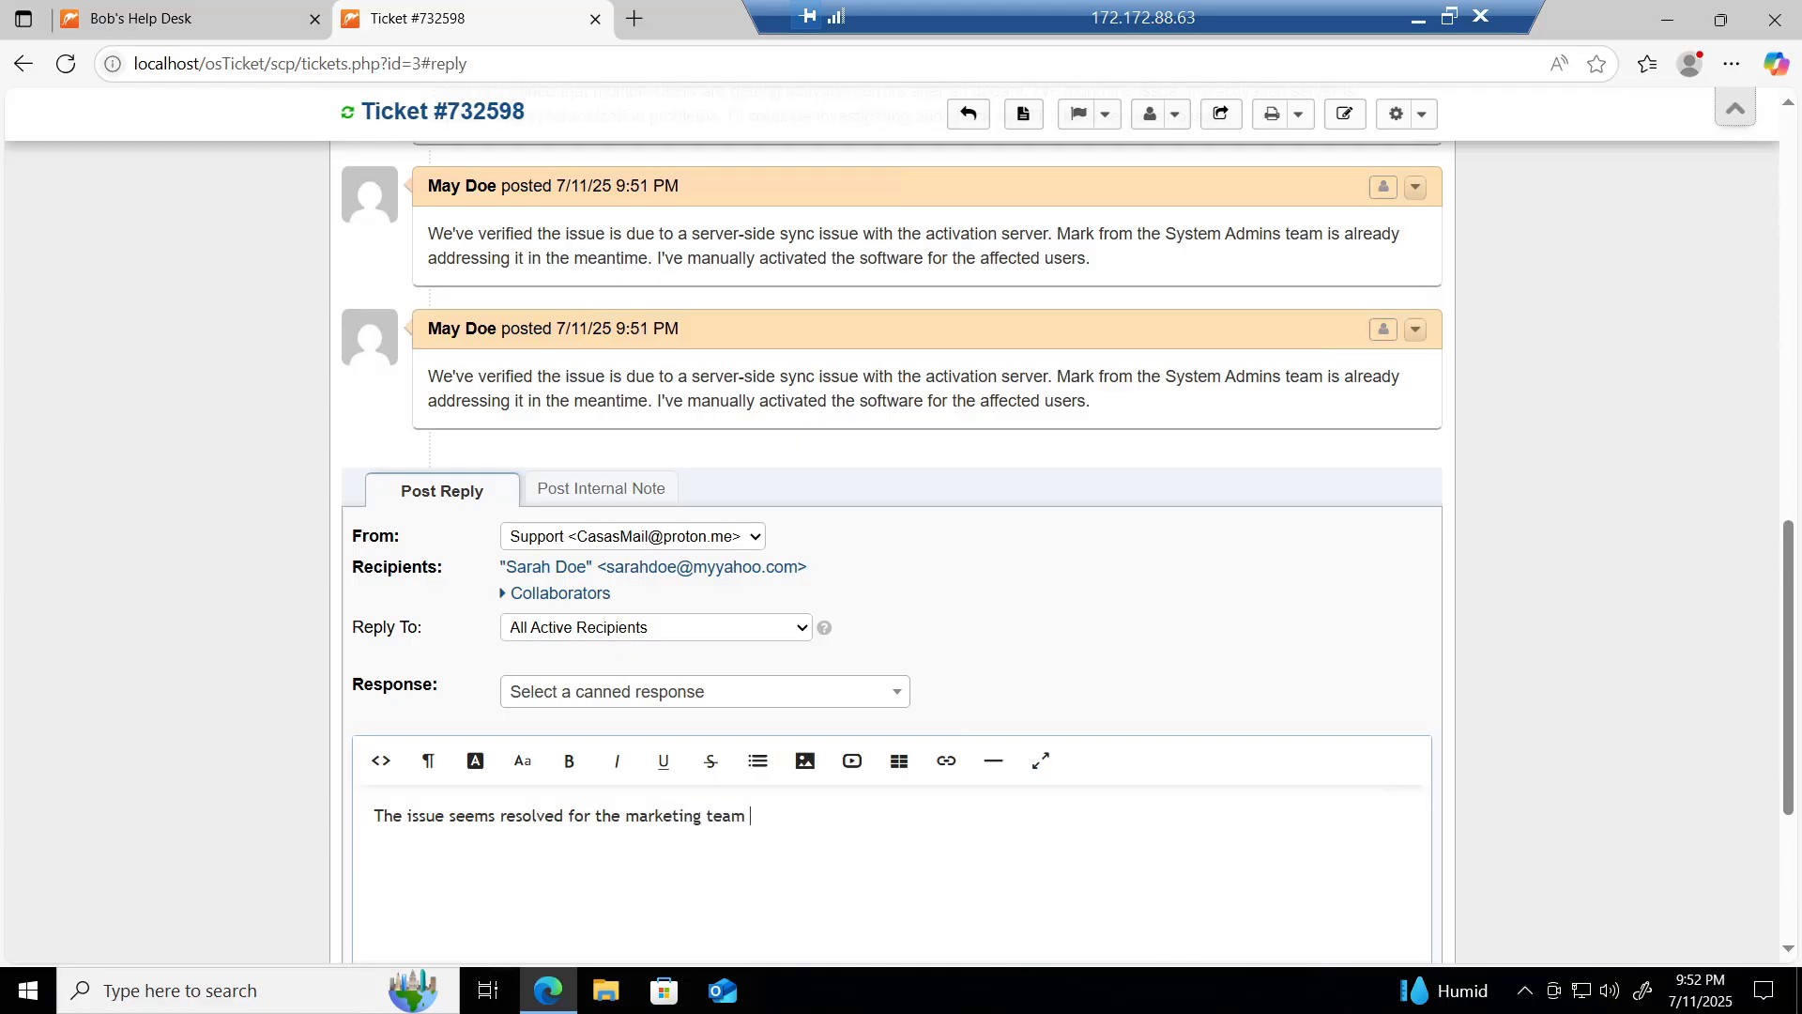
text( now.)
scroll(793, 839, down, 4)
click(849, 799)
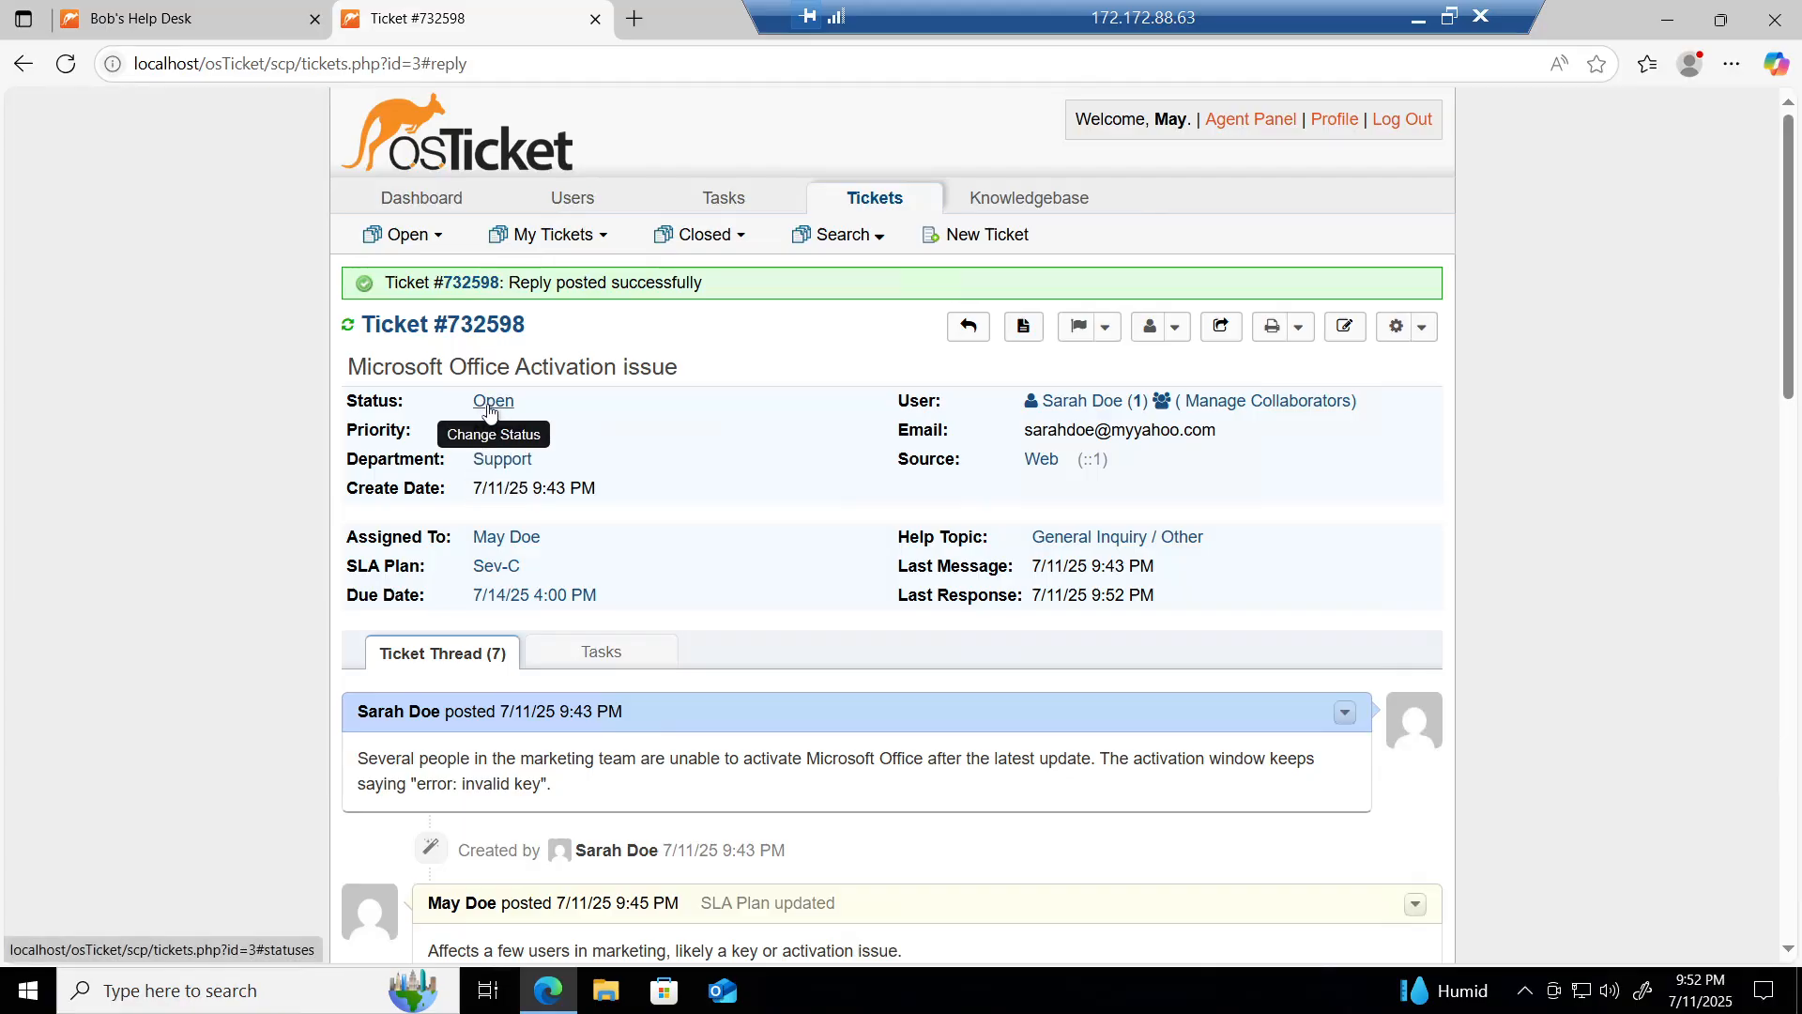
Step: Change ticket #732598's status to Resolved and confirm it
click(488, 409)
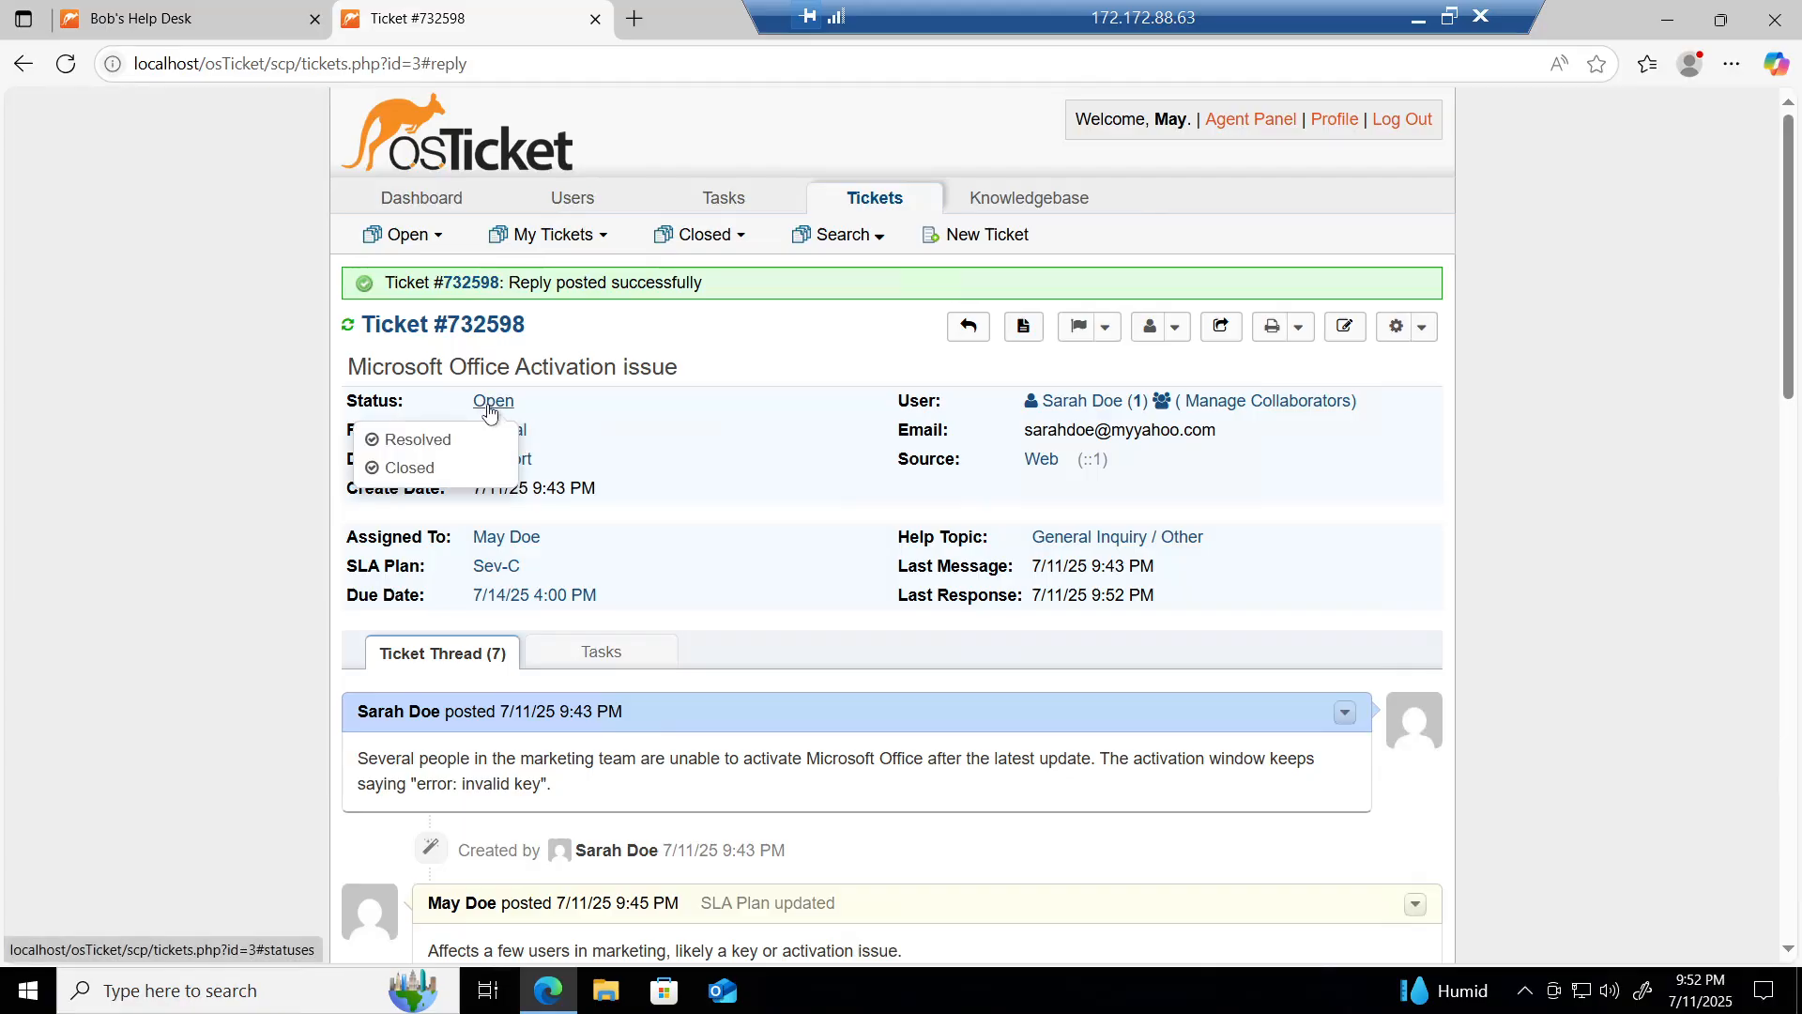
click(418, 442)
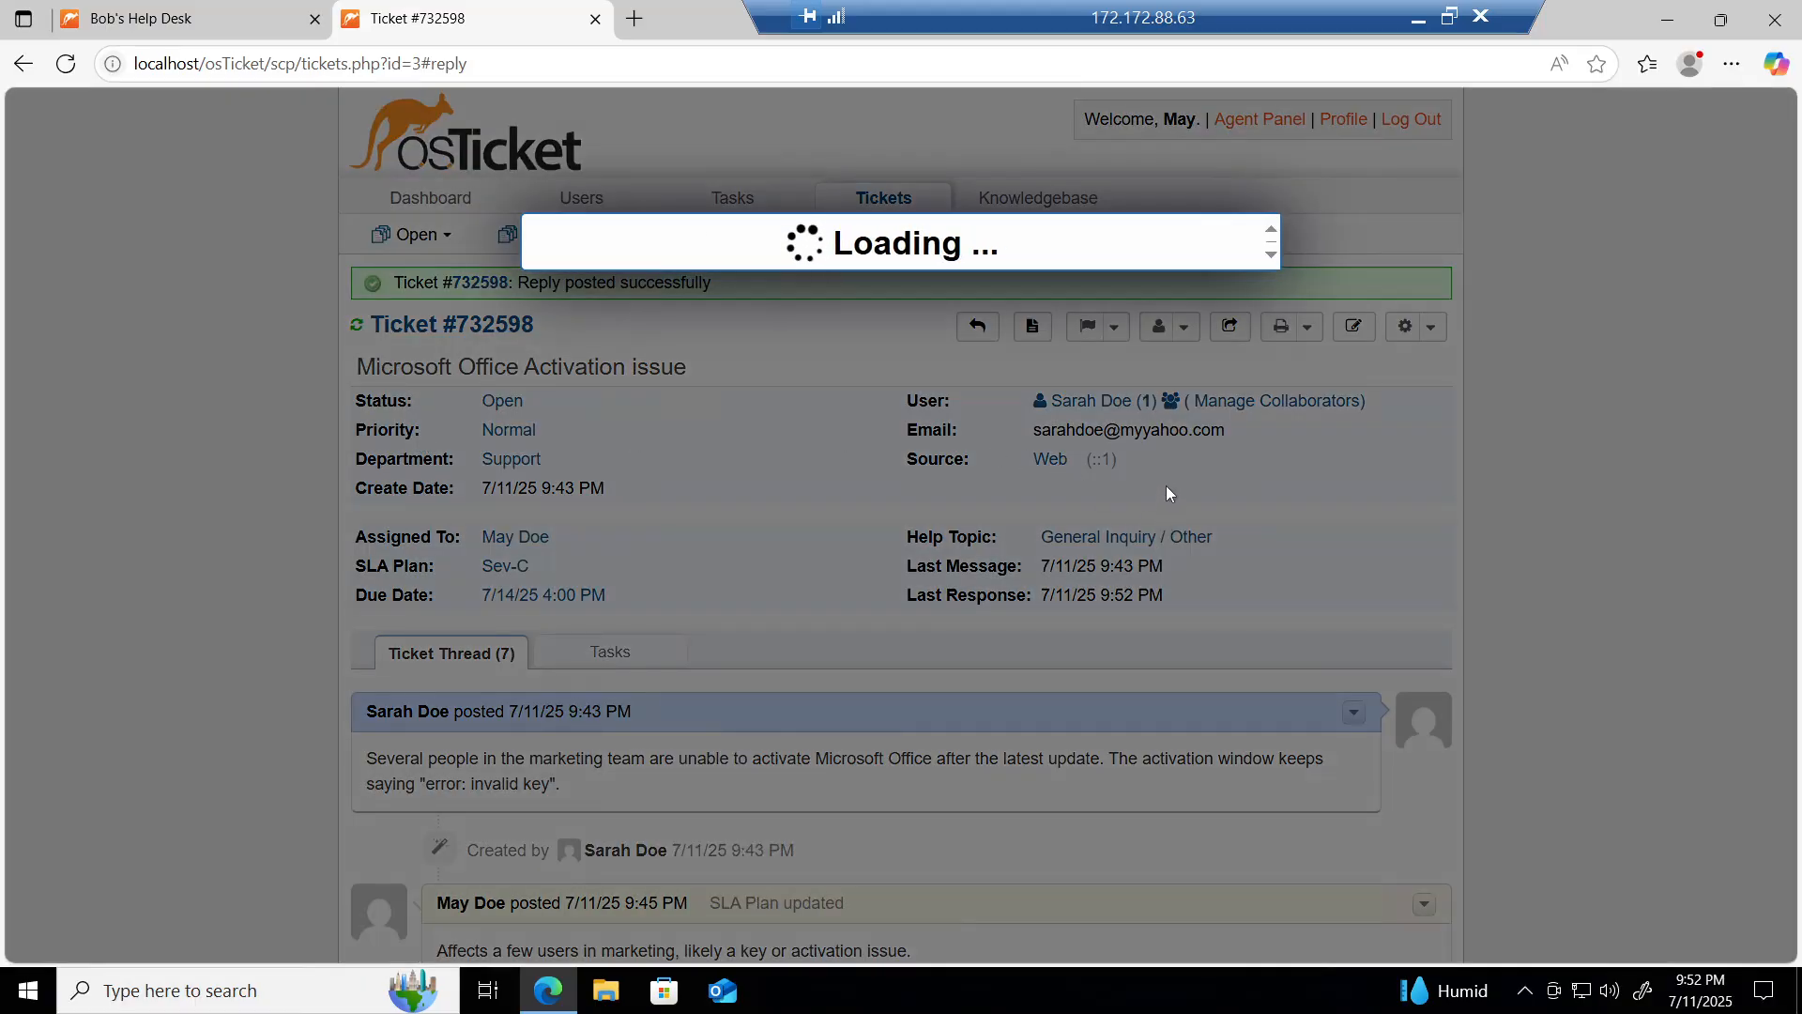
click(1220, 452)
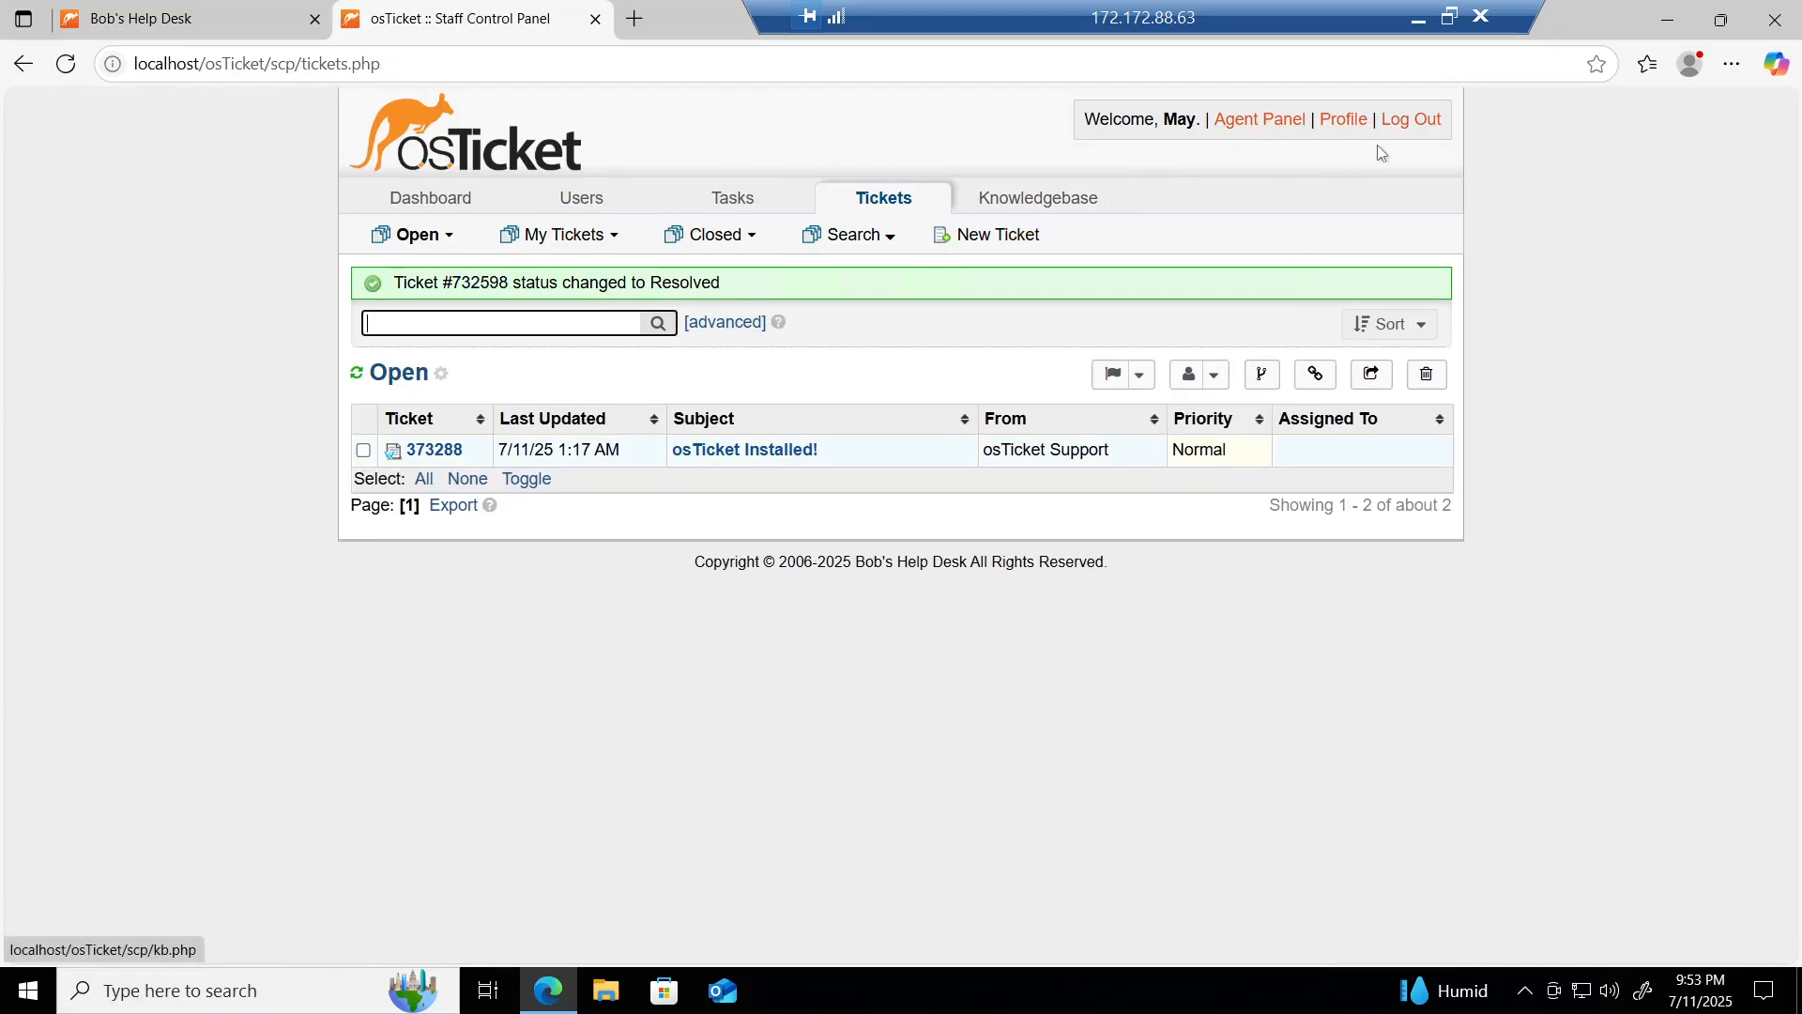
Step: Log out of the agent panel and start a new ticket from the support center home page
click(1415, 123)
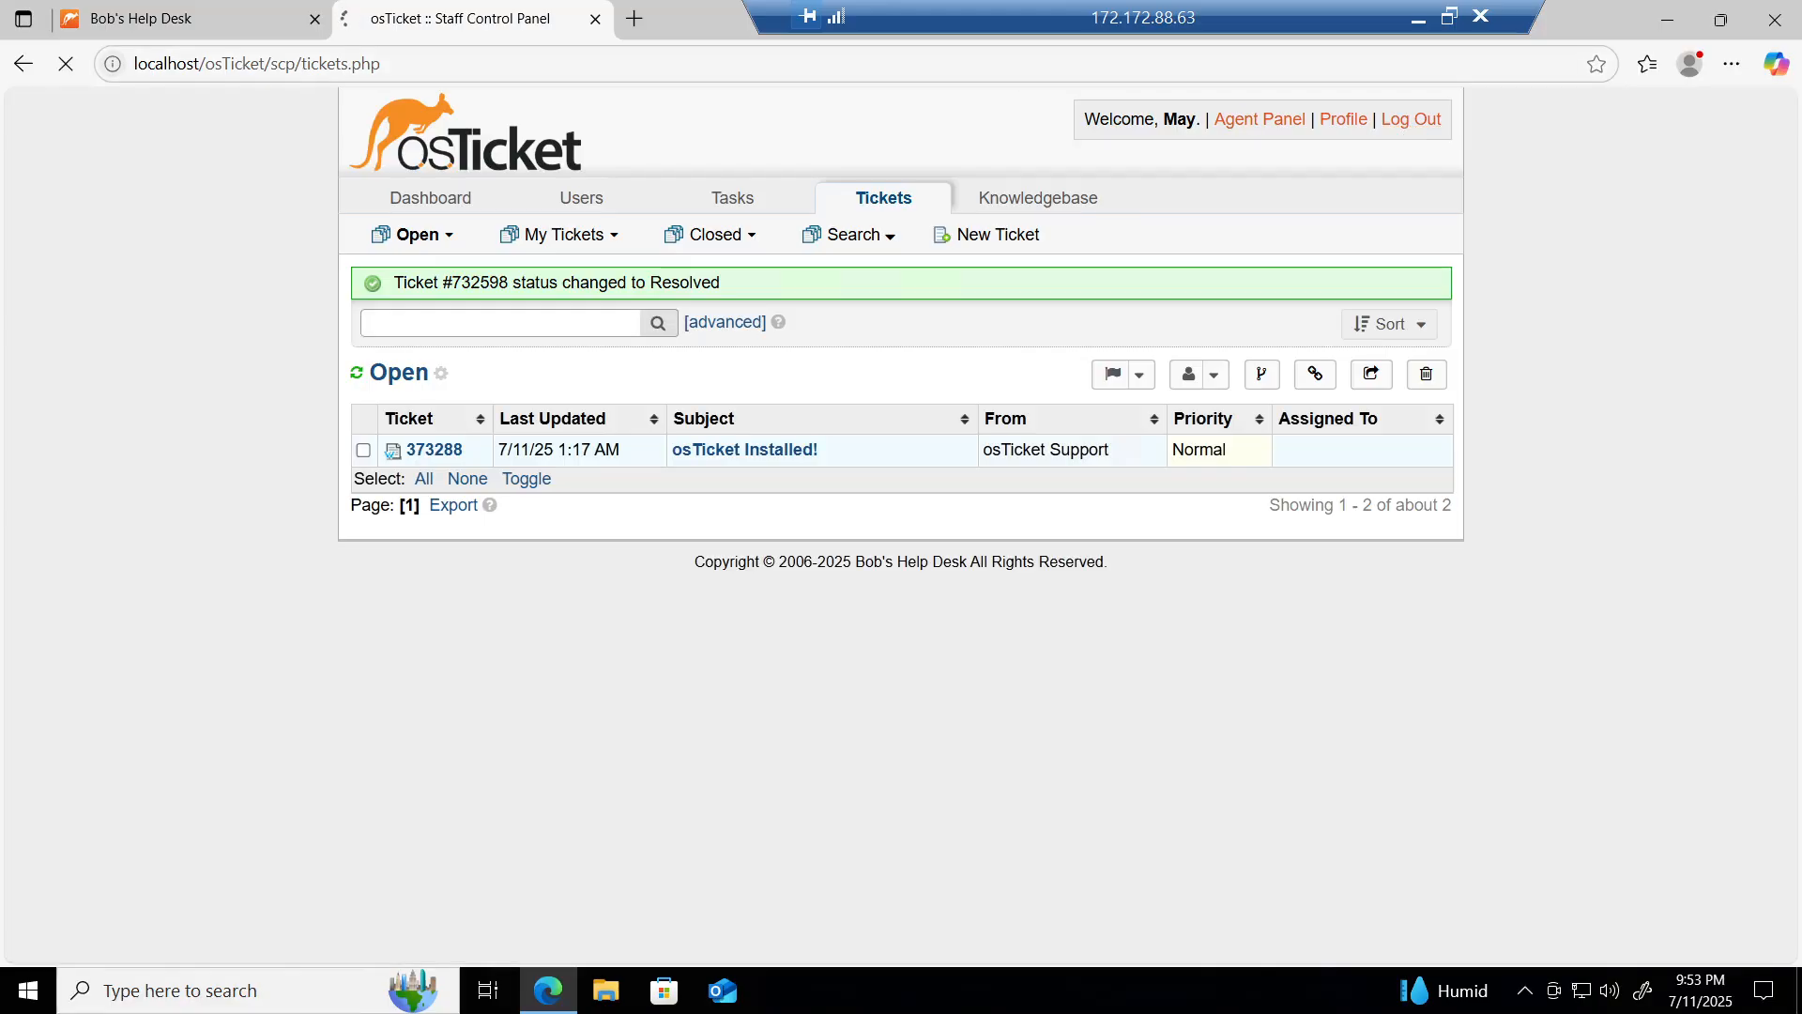
click(195, 11)
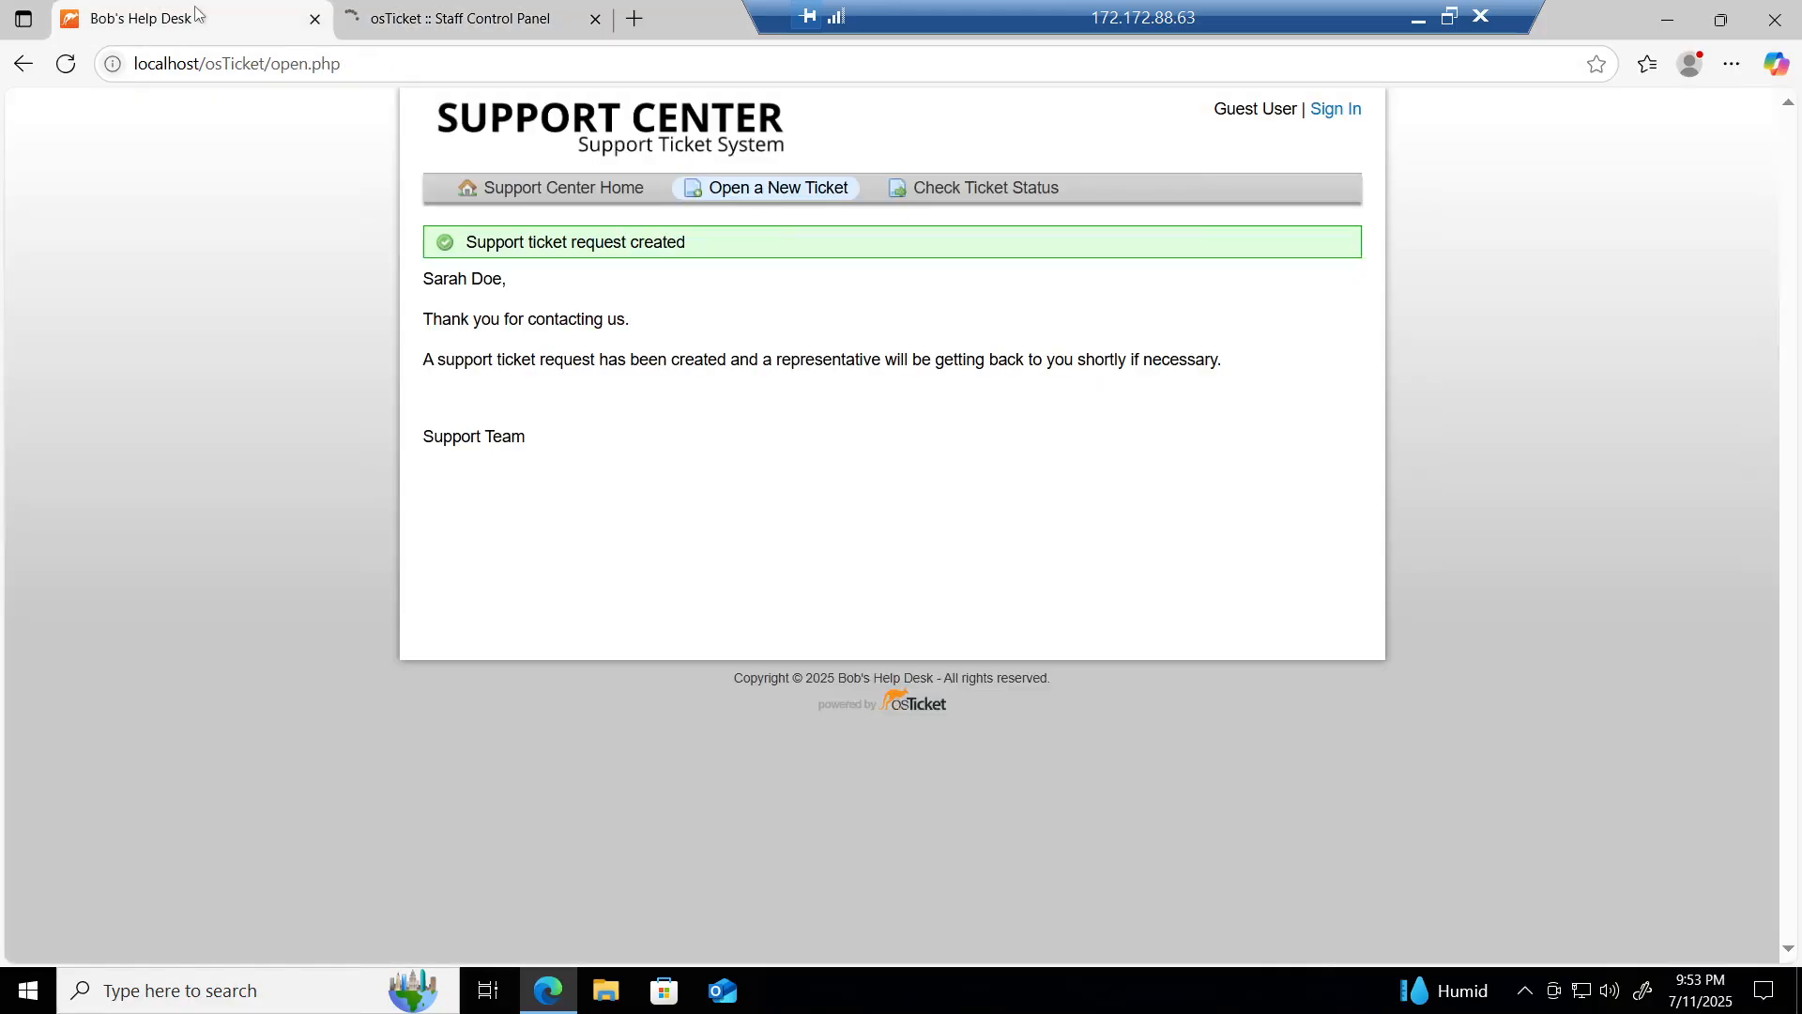
click(628, 148)
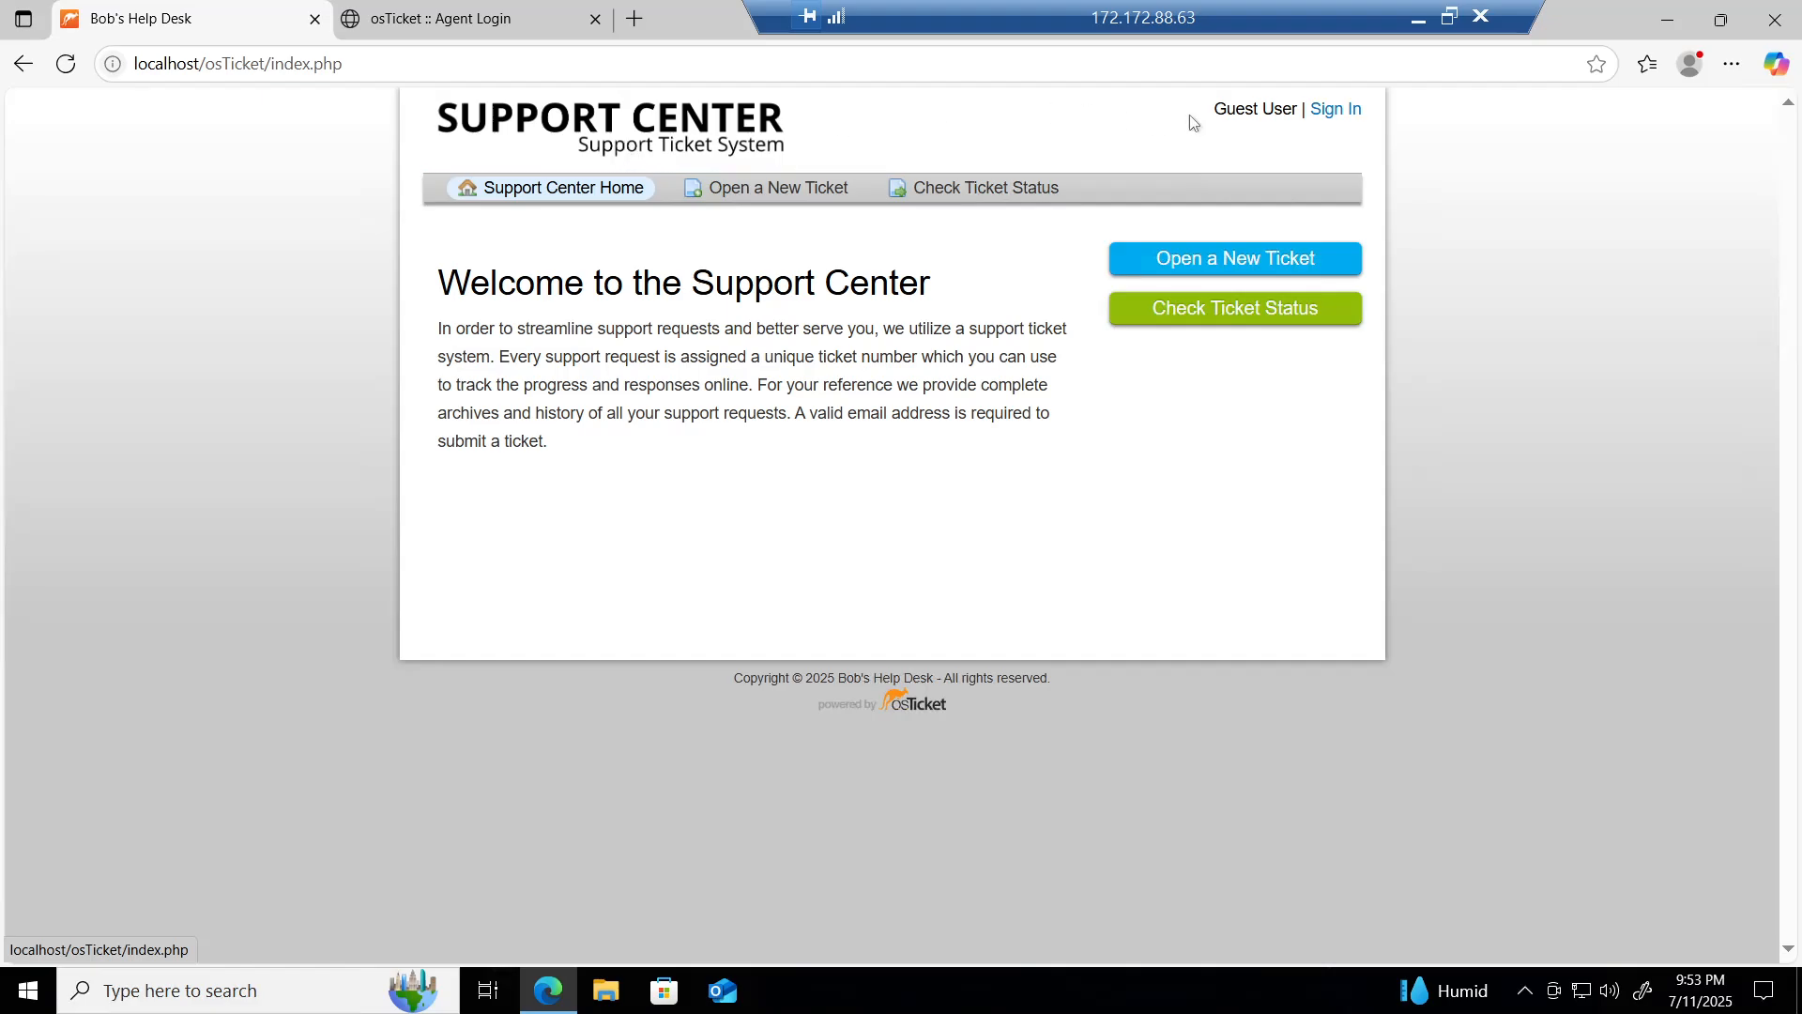
click(1172, 262)
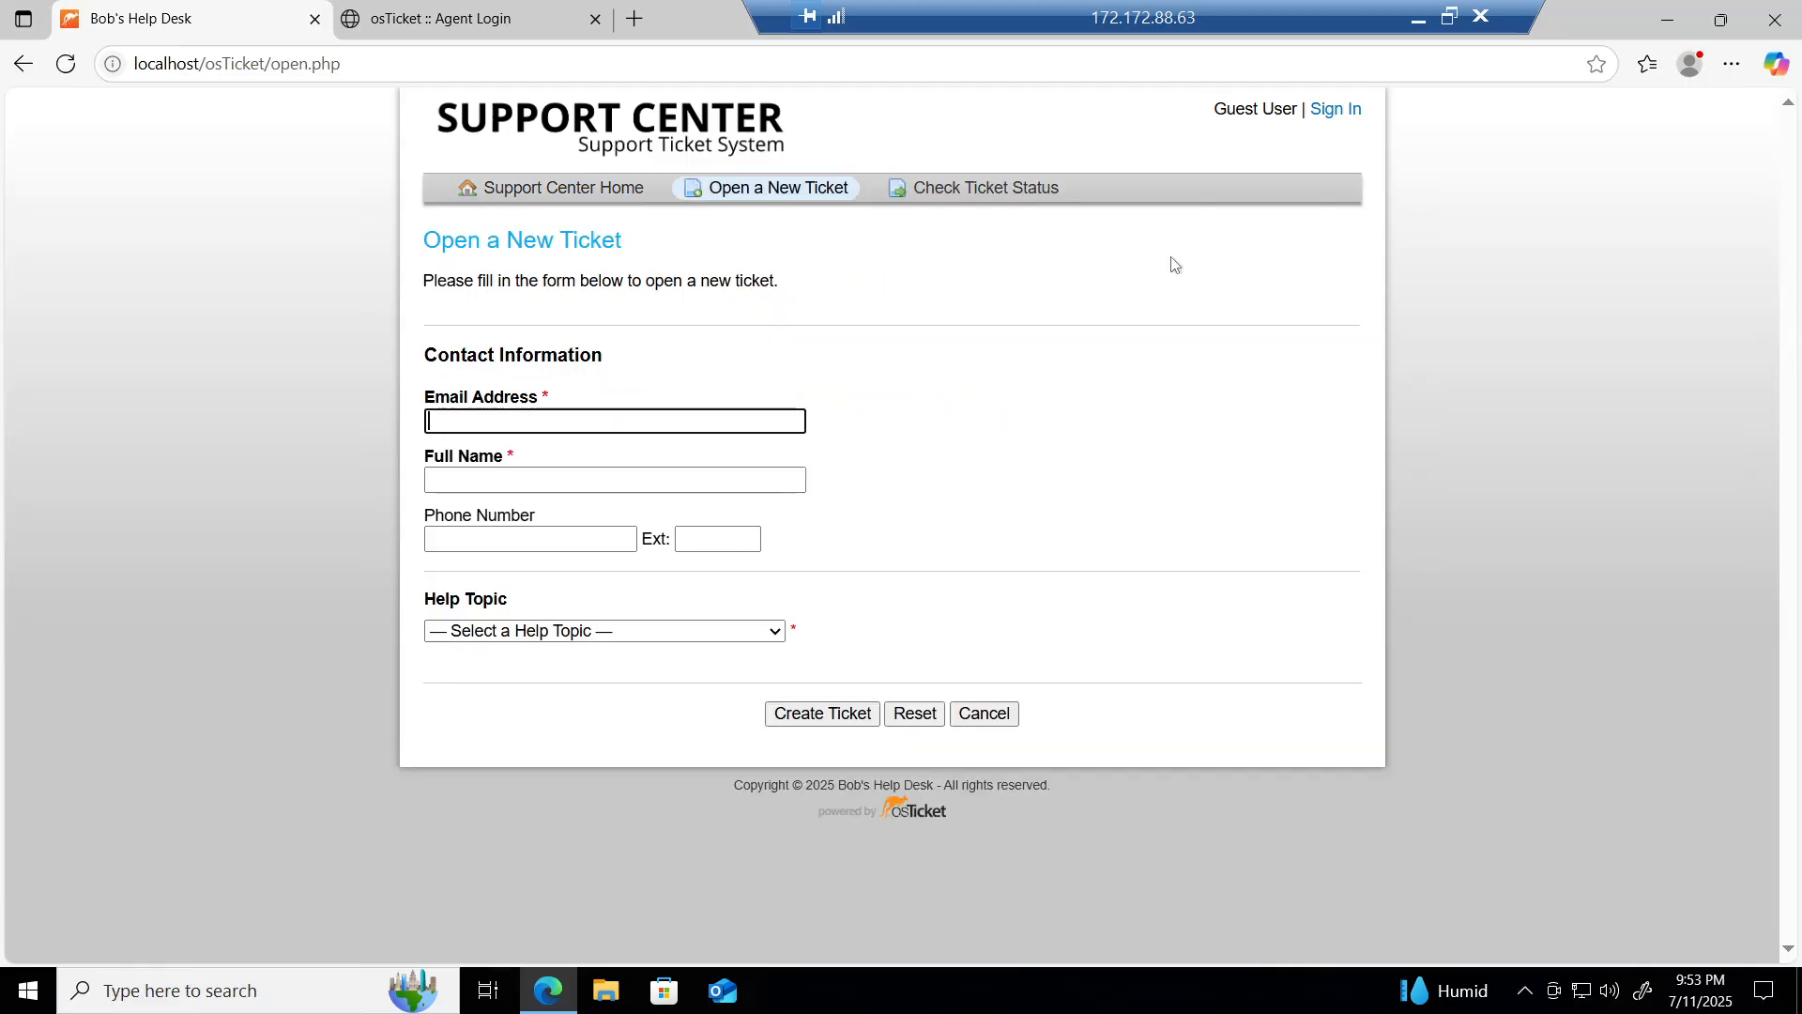
Step: Autofill the saved customer's email and name and choose the Report a Problem help topic
click(479, 428)
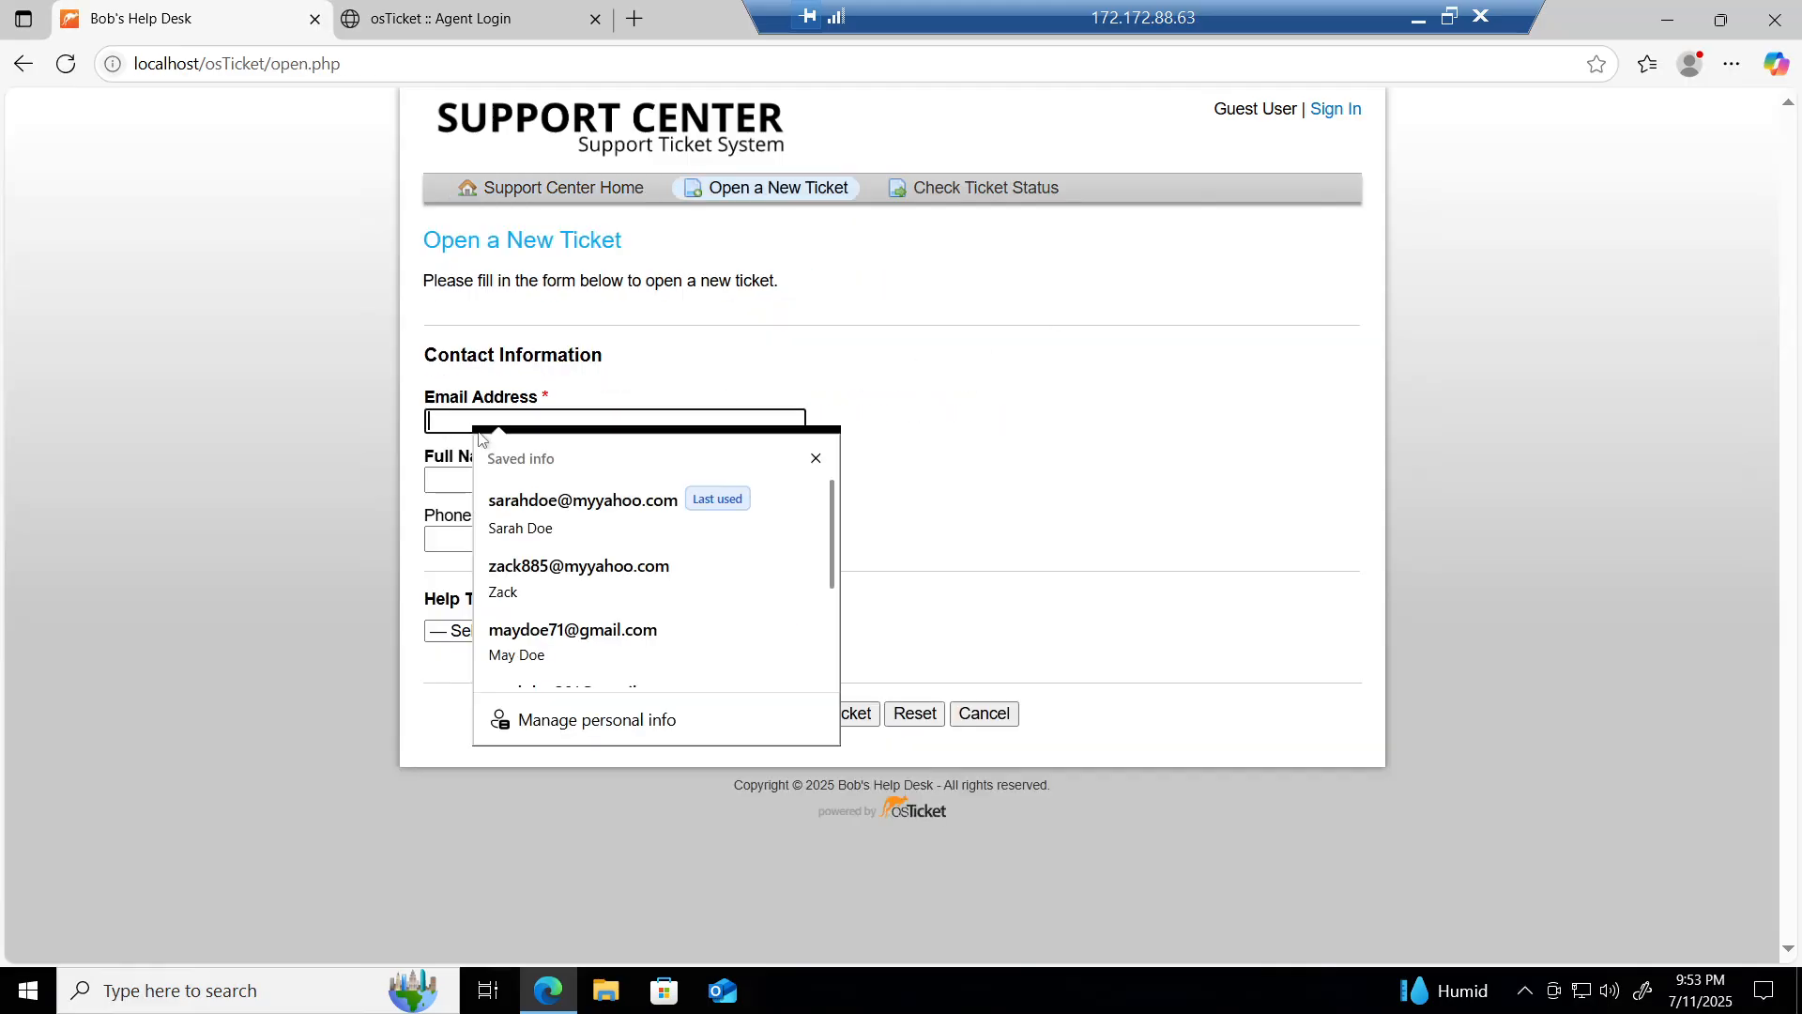
click(533, 497)
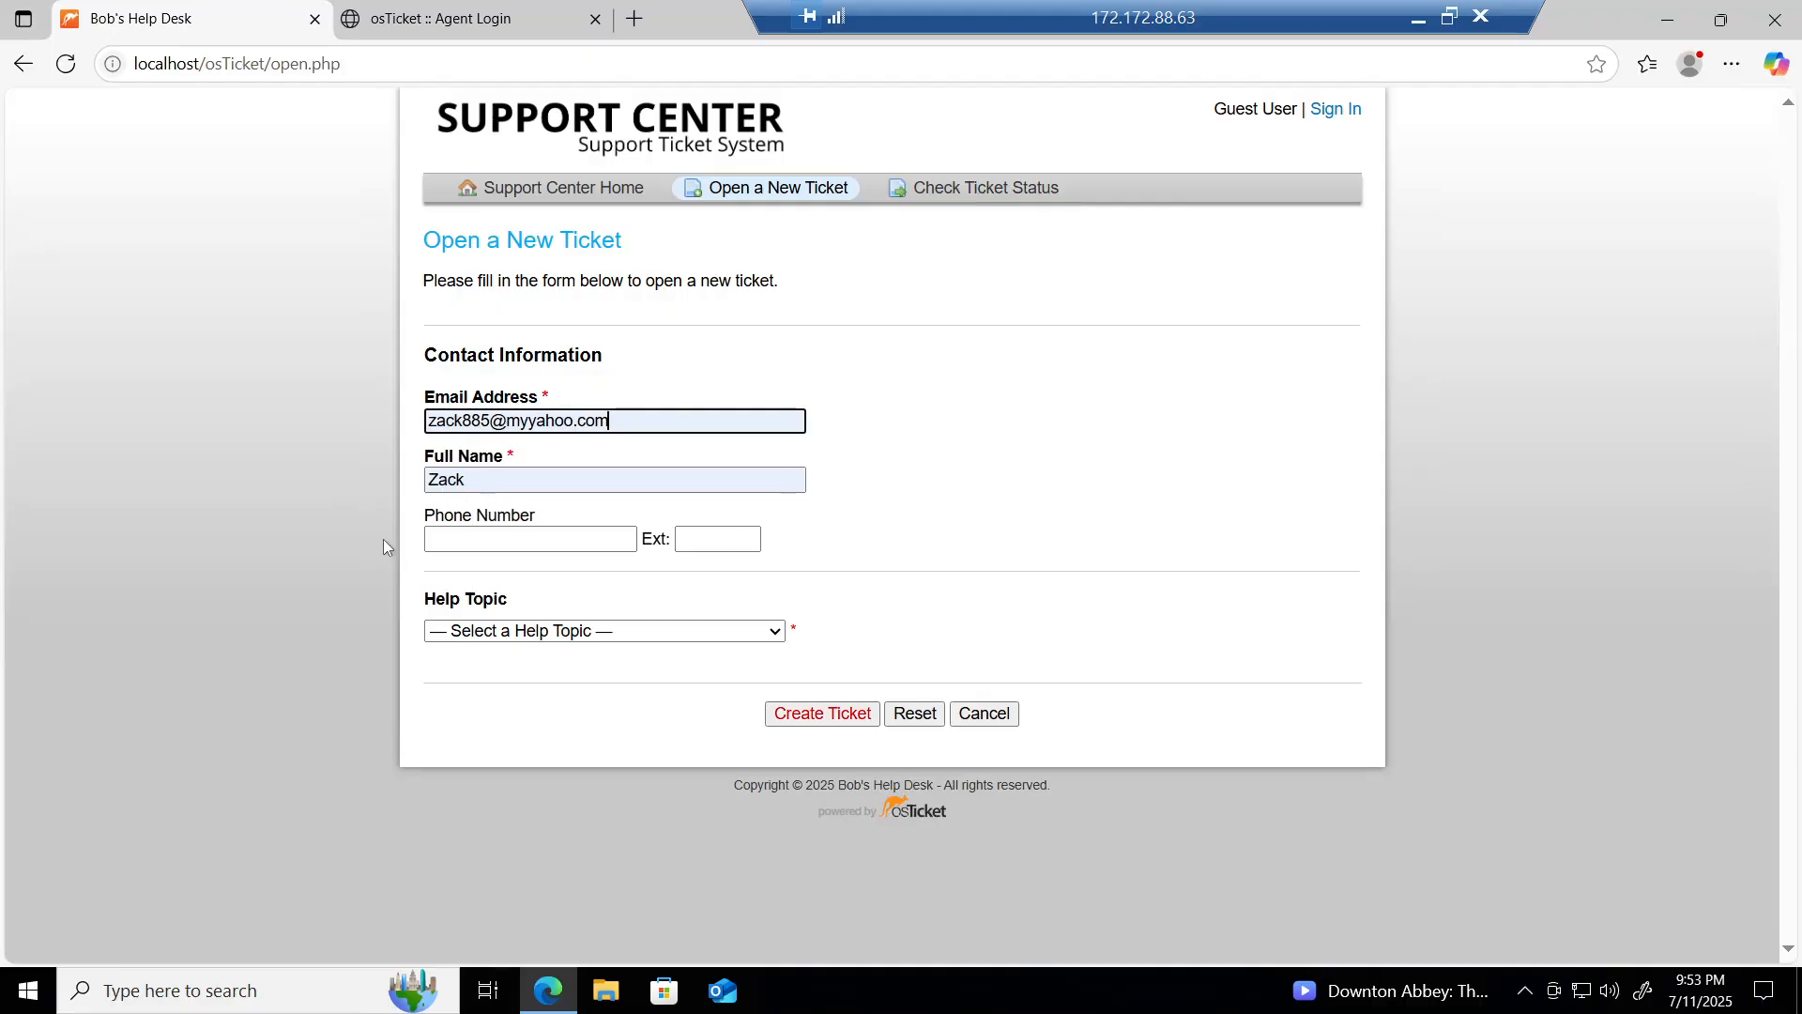
click(492, 637)
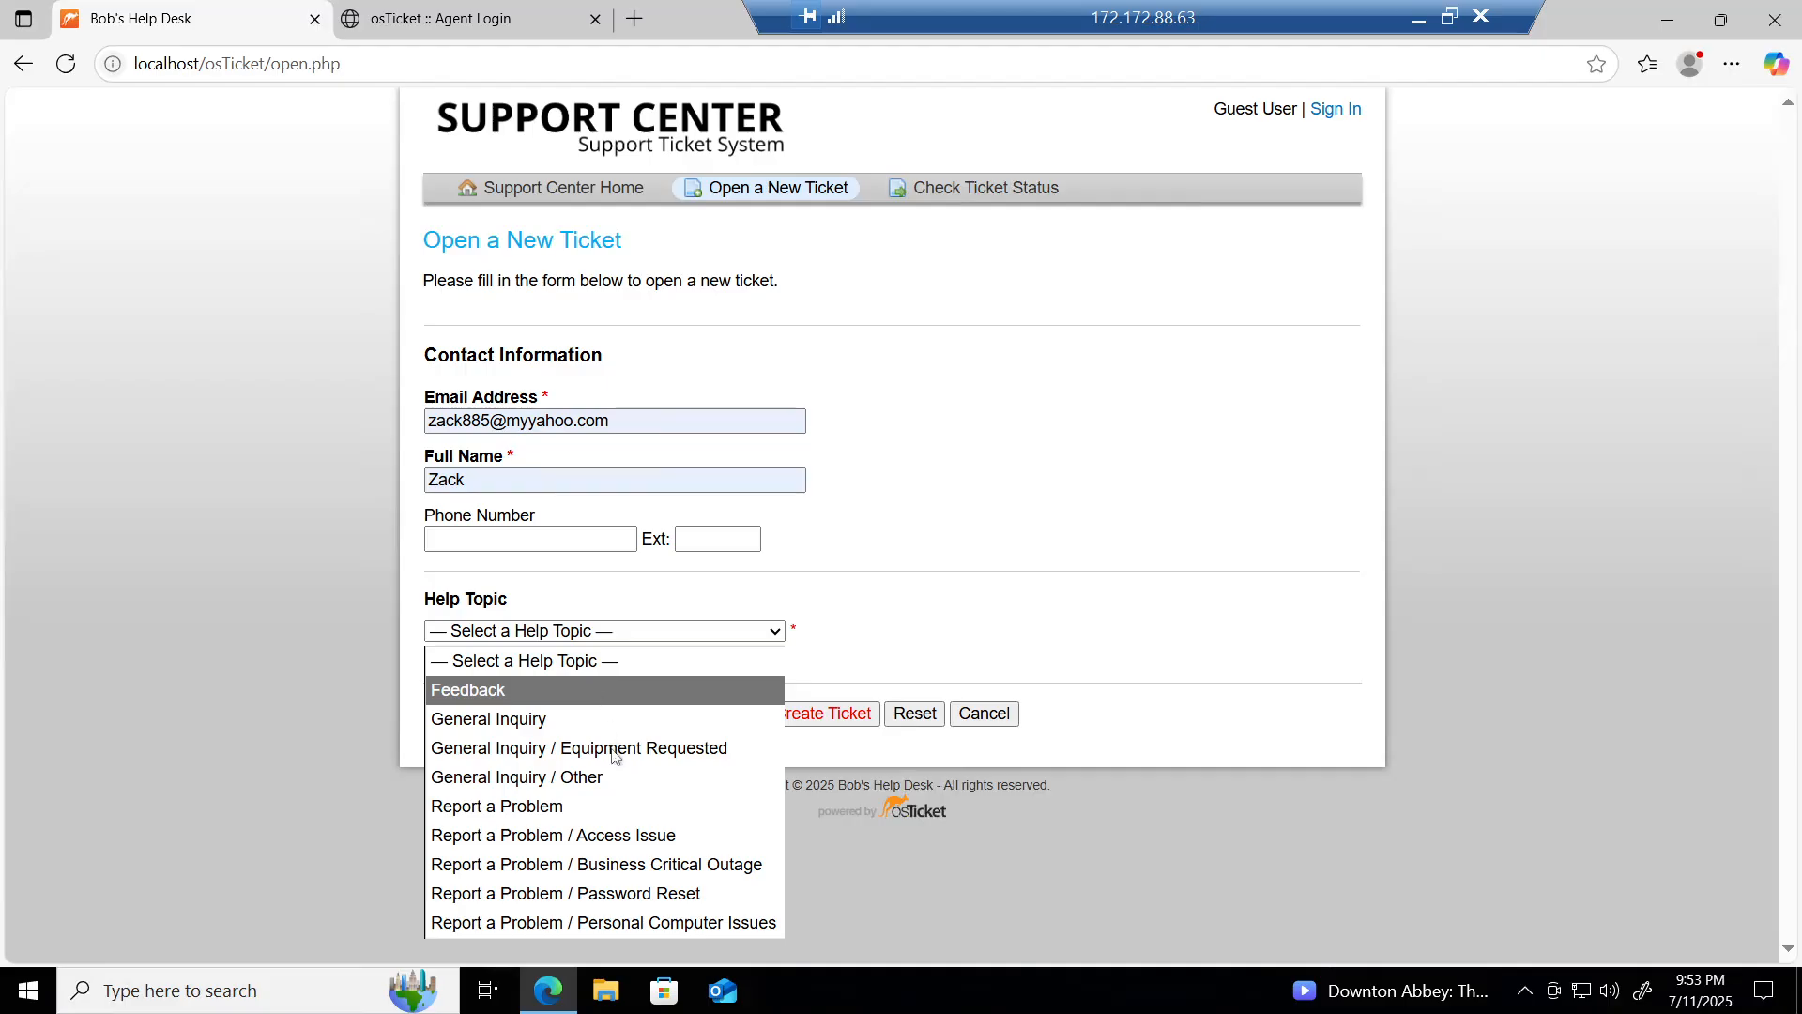
click(610, 809)
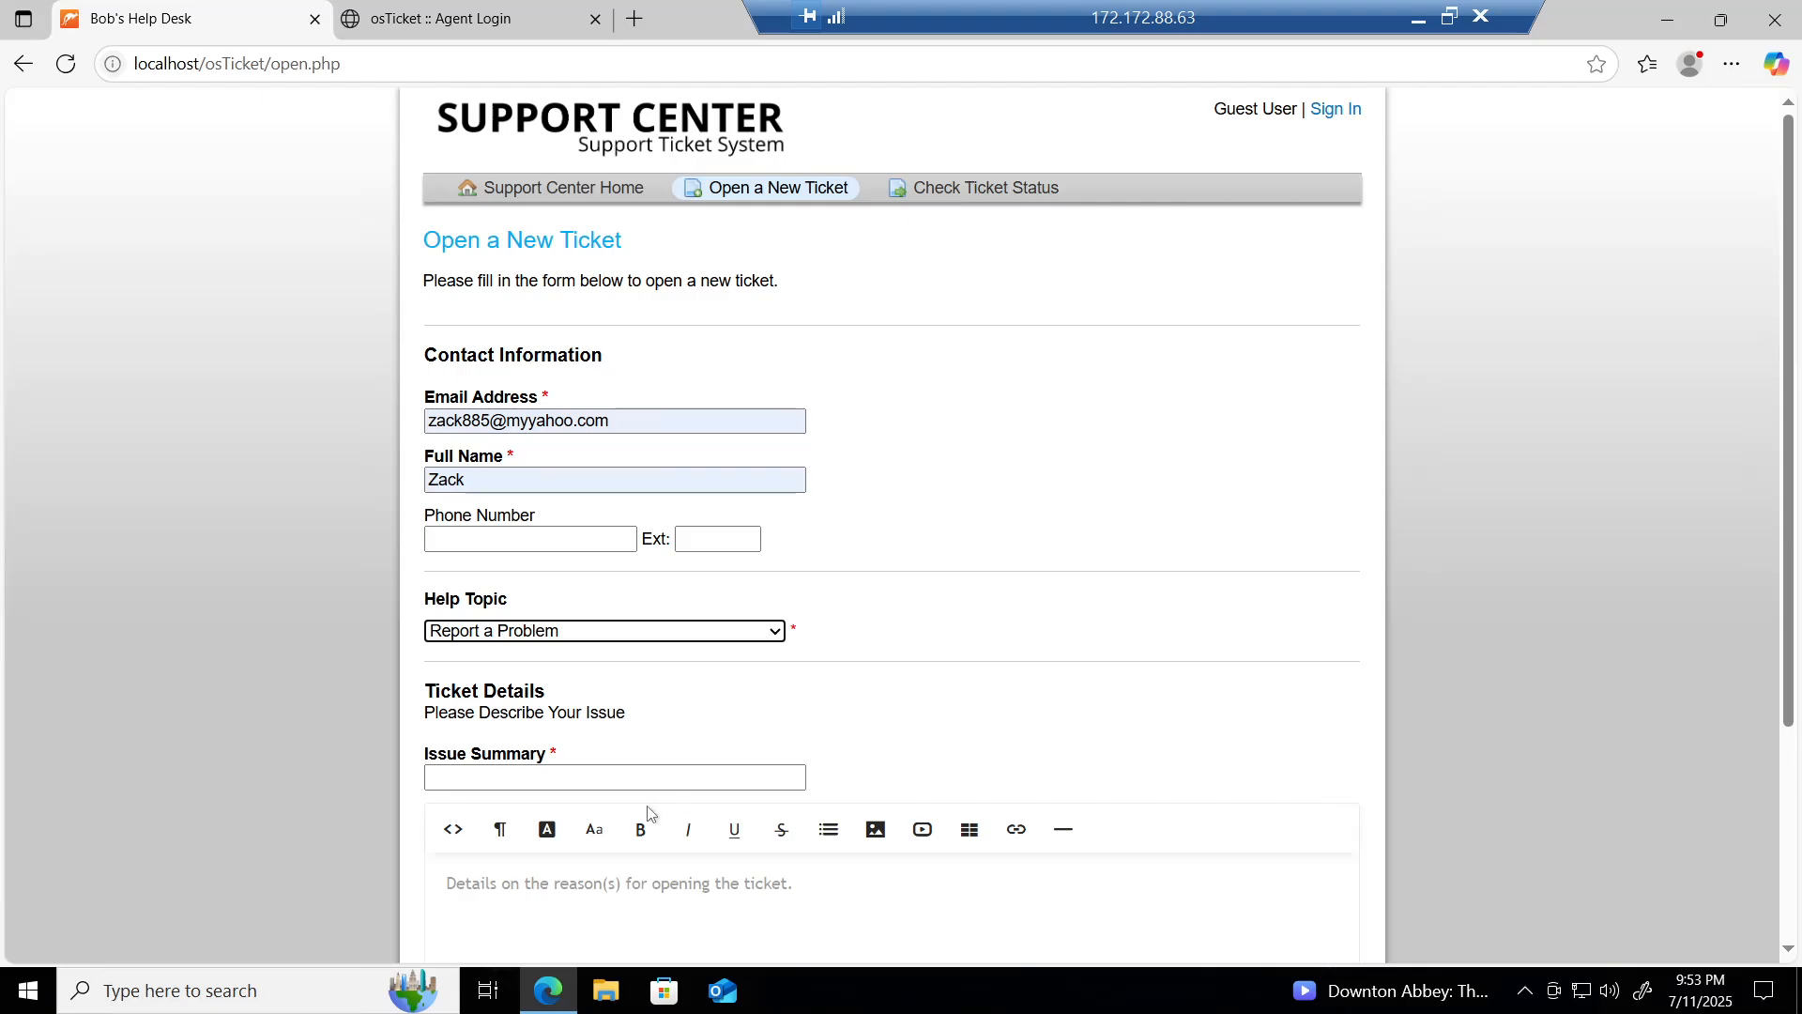
Step: Type the issue summary 'Marketing team can't send emails from shared mailbox', fixing typos
click(615, 779)
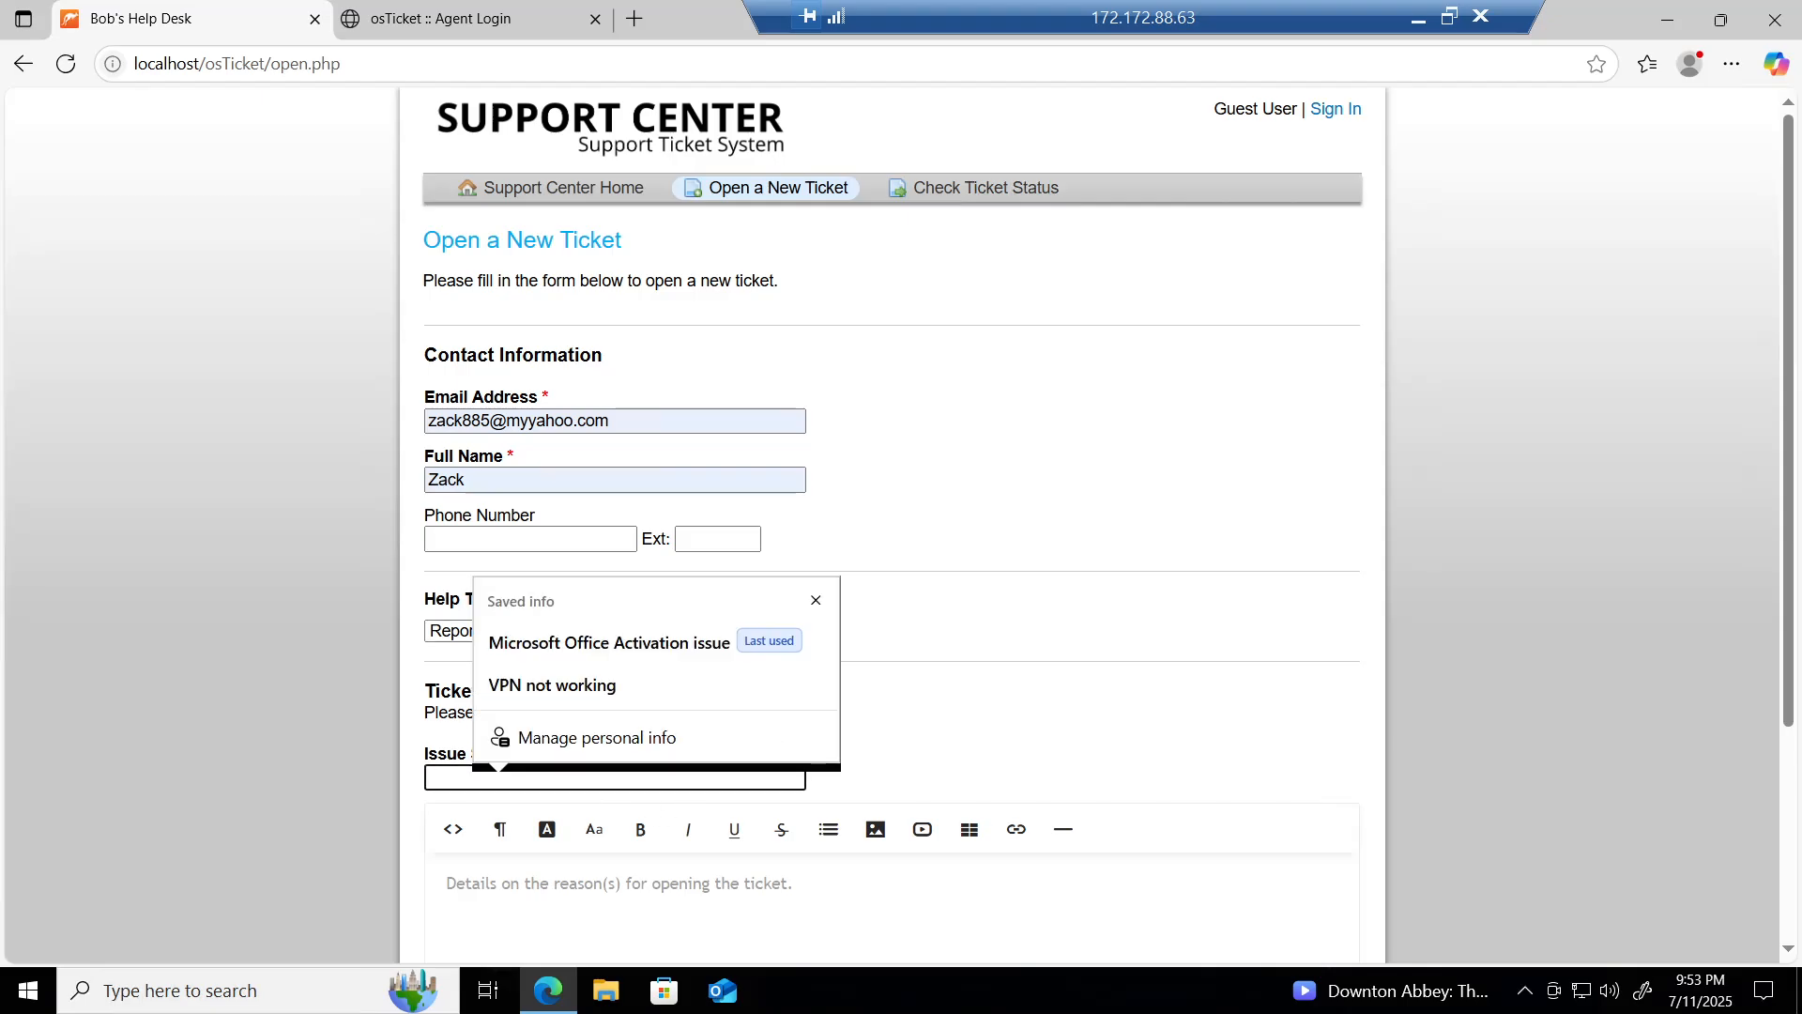
click(816, 600)
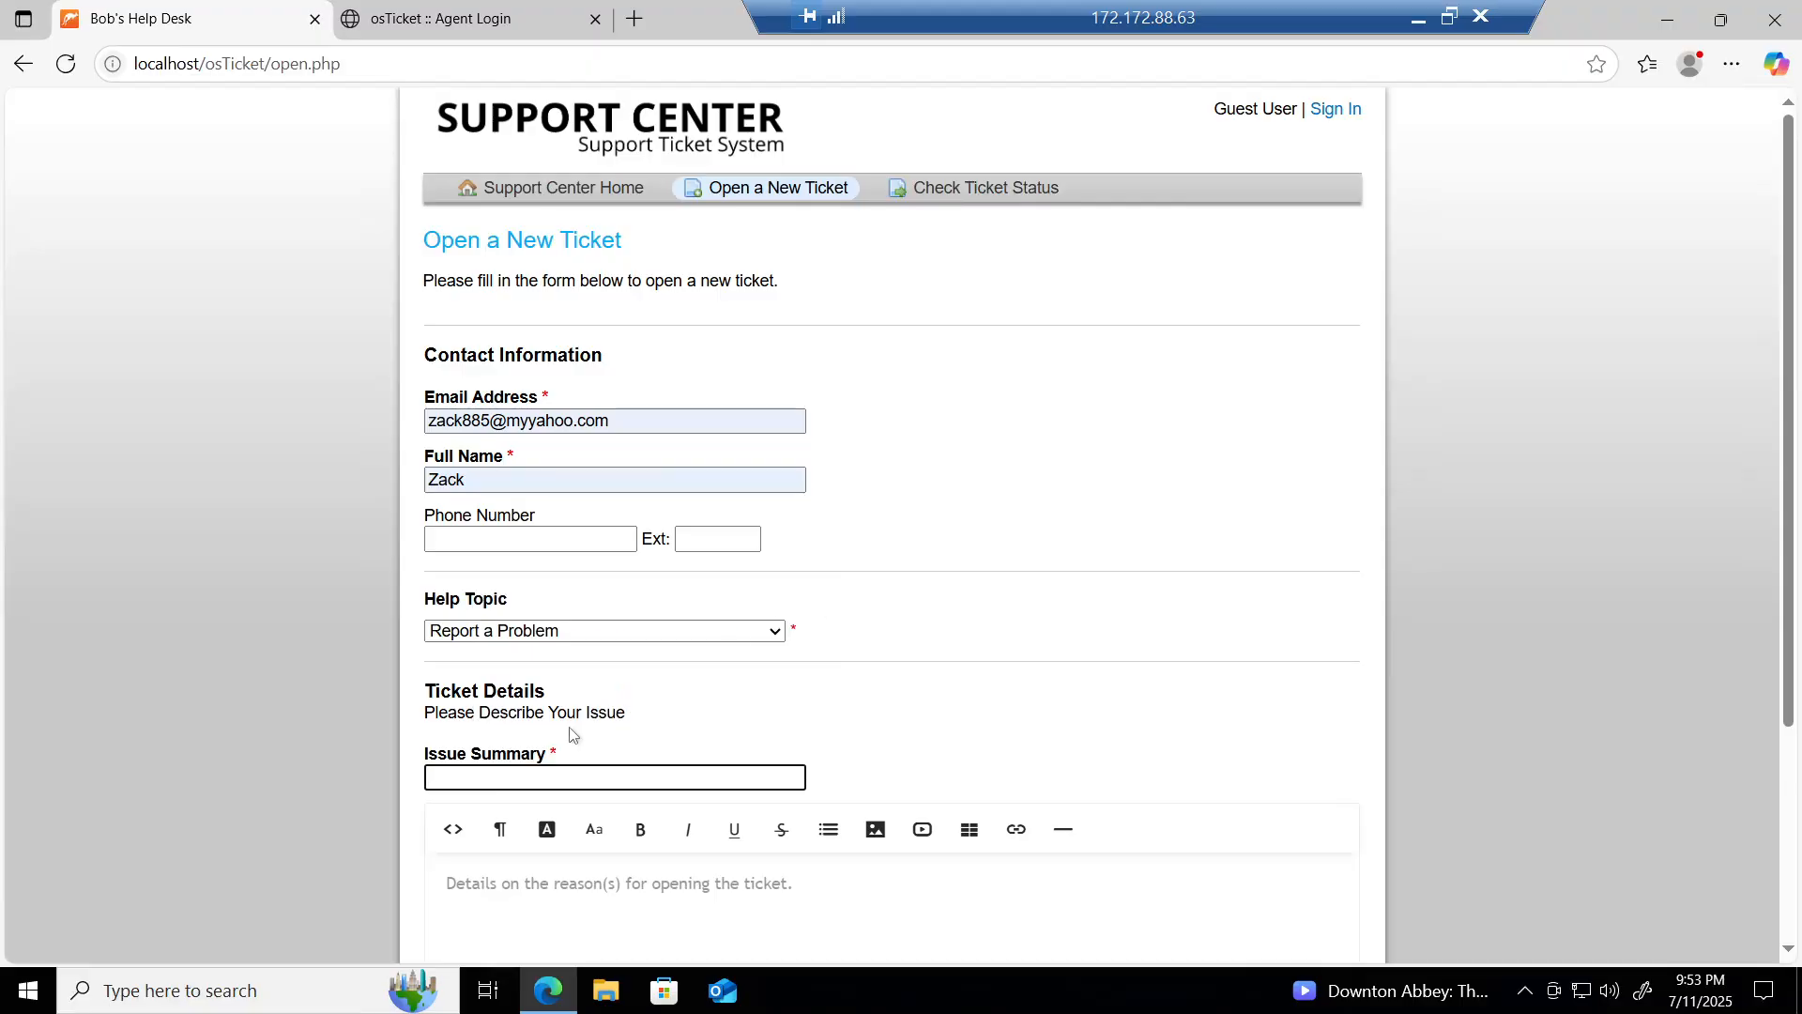
text(Marketing team can't sen f)
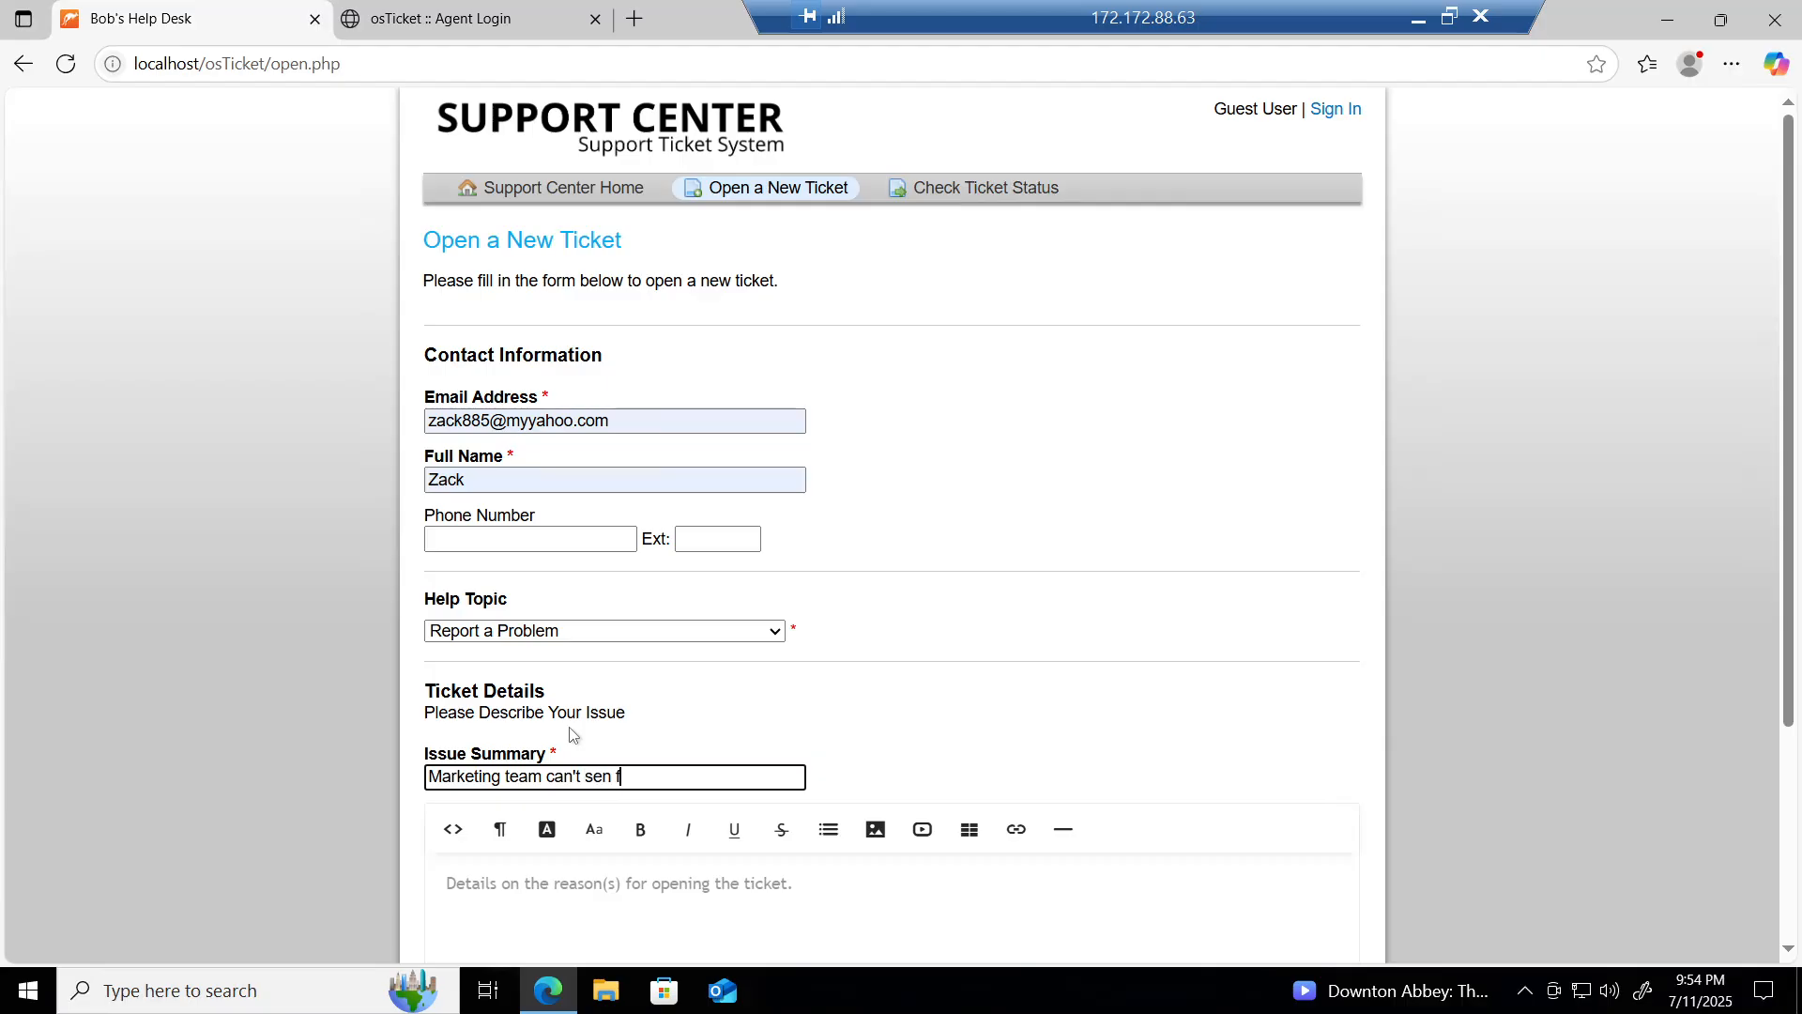
text(emats)
key(ctrl+BackSpace)
key(ctrl+BackSpace)
text(send e)
text(mails! )
text(from )
text(shared )
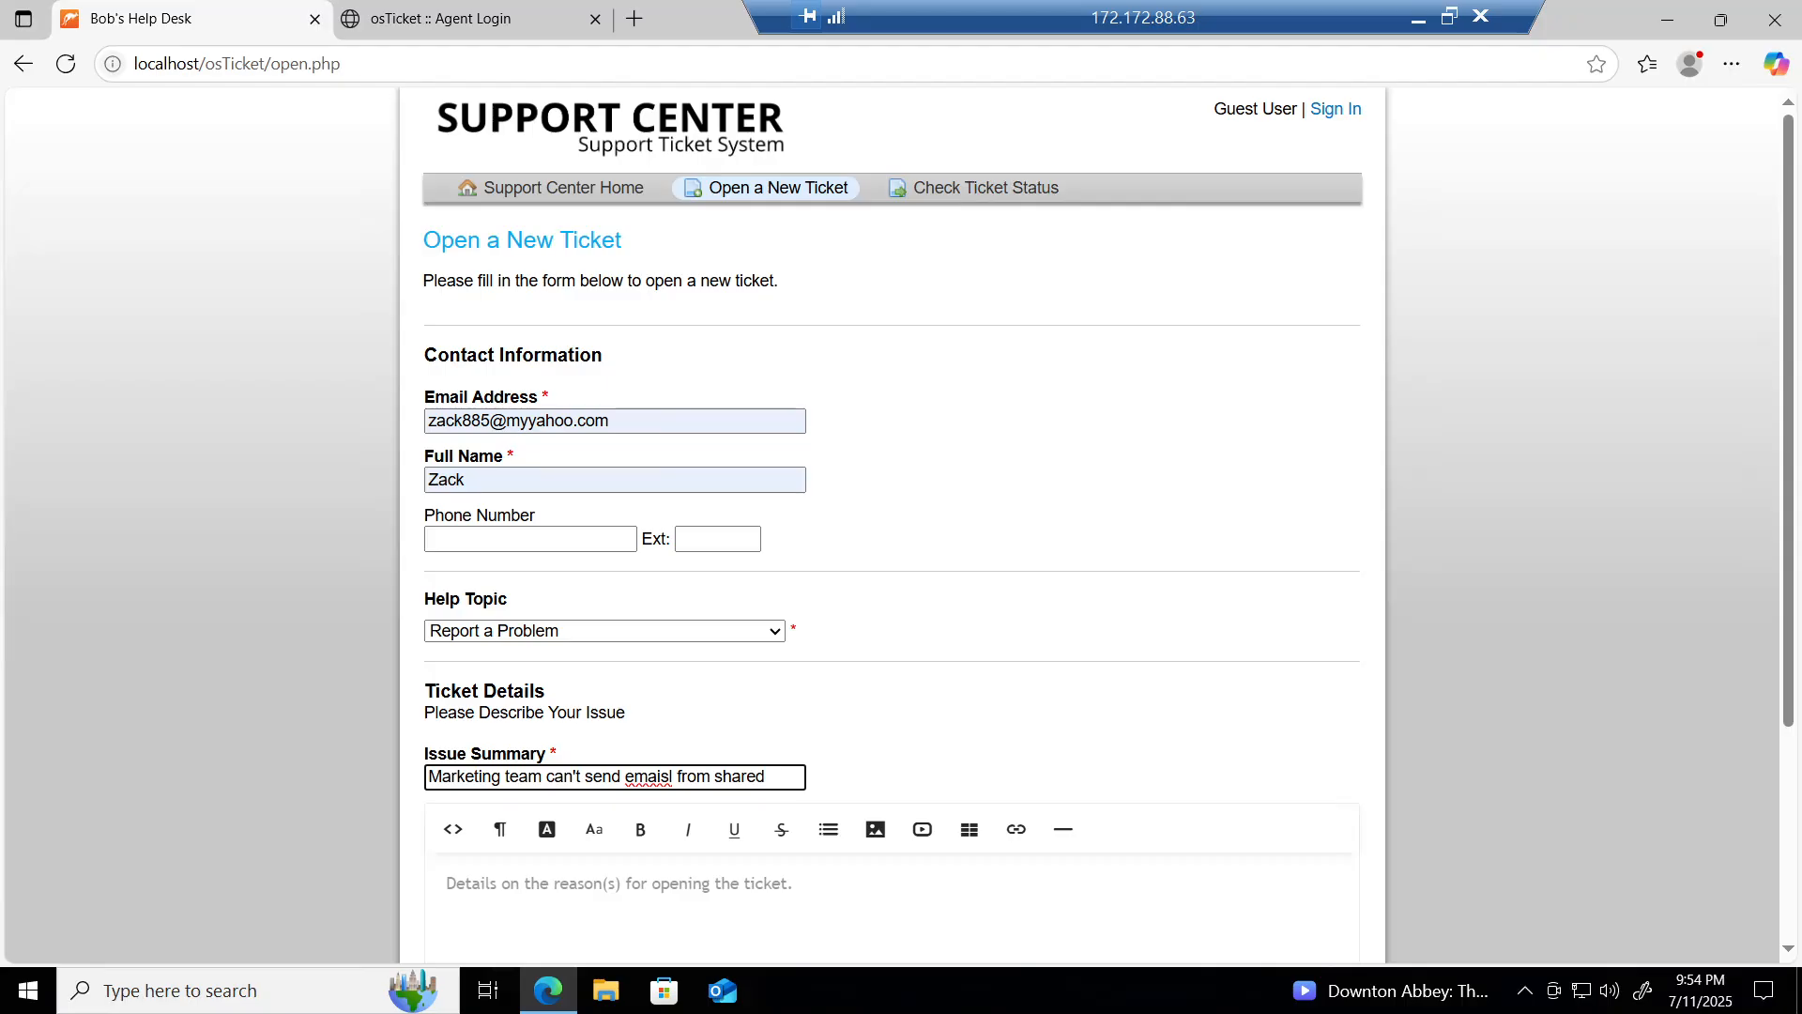
text(mailb)
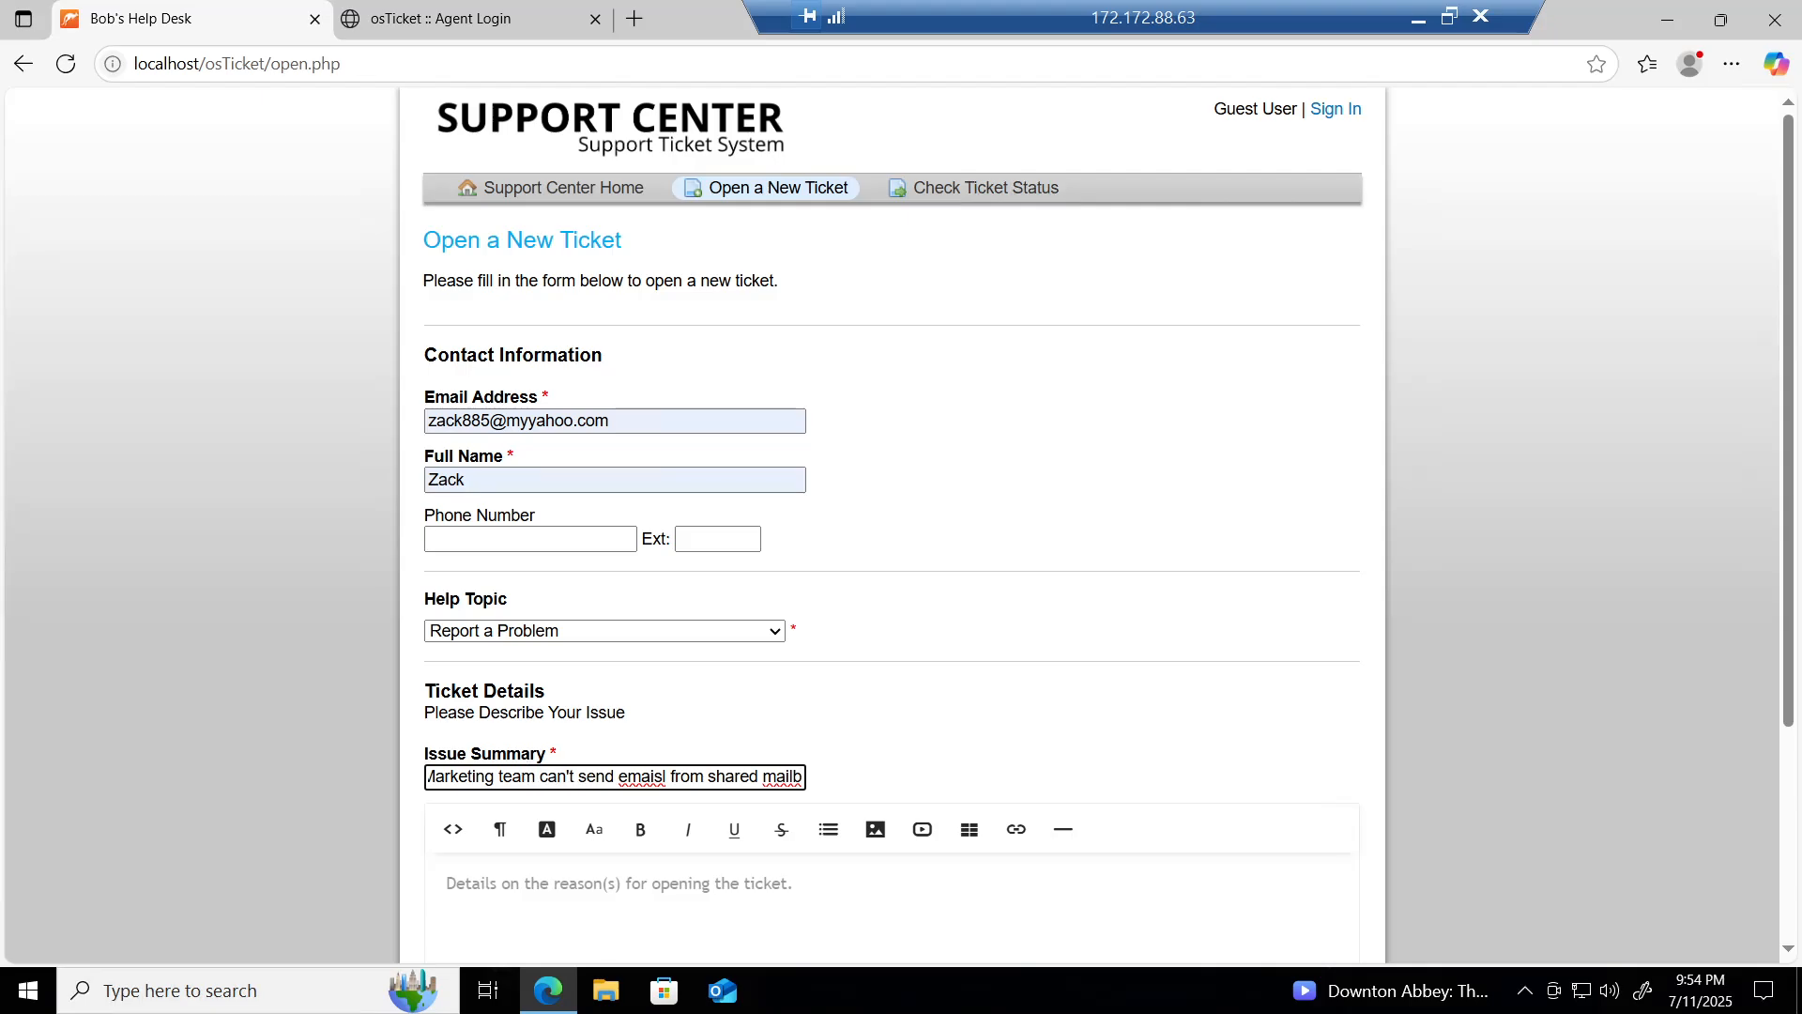
key(BackSpace)
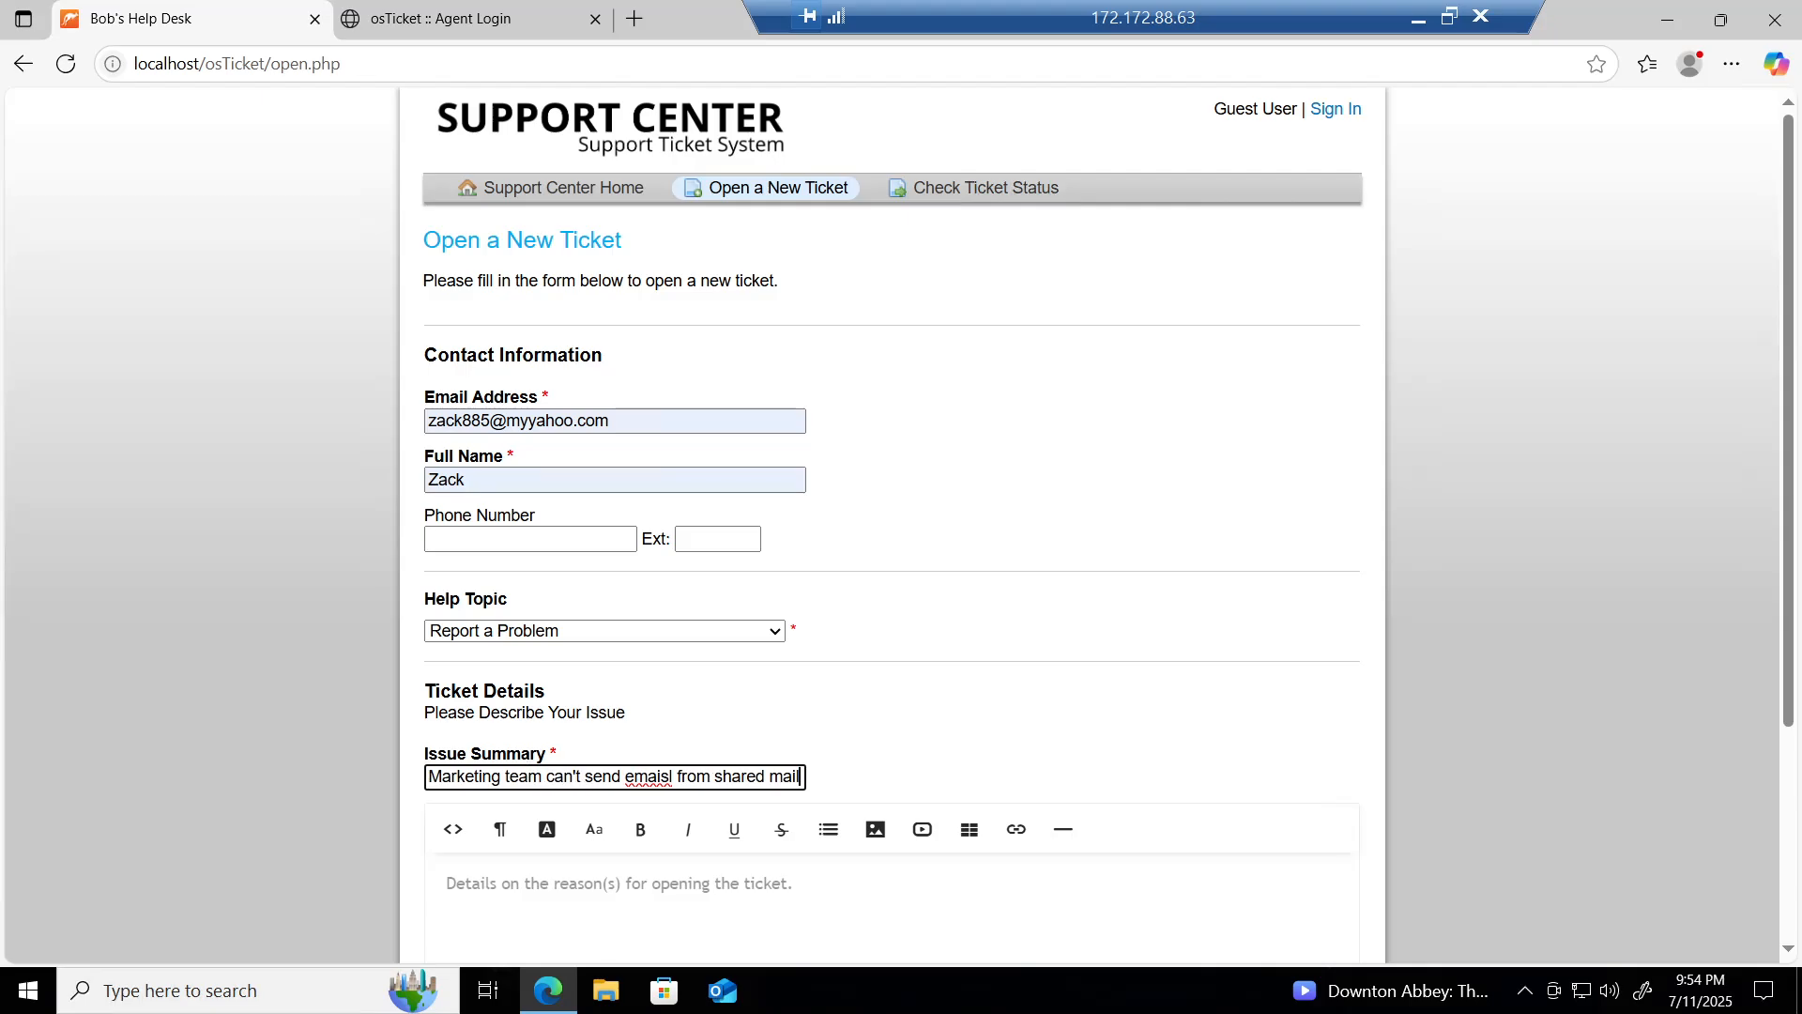
text(b)
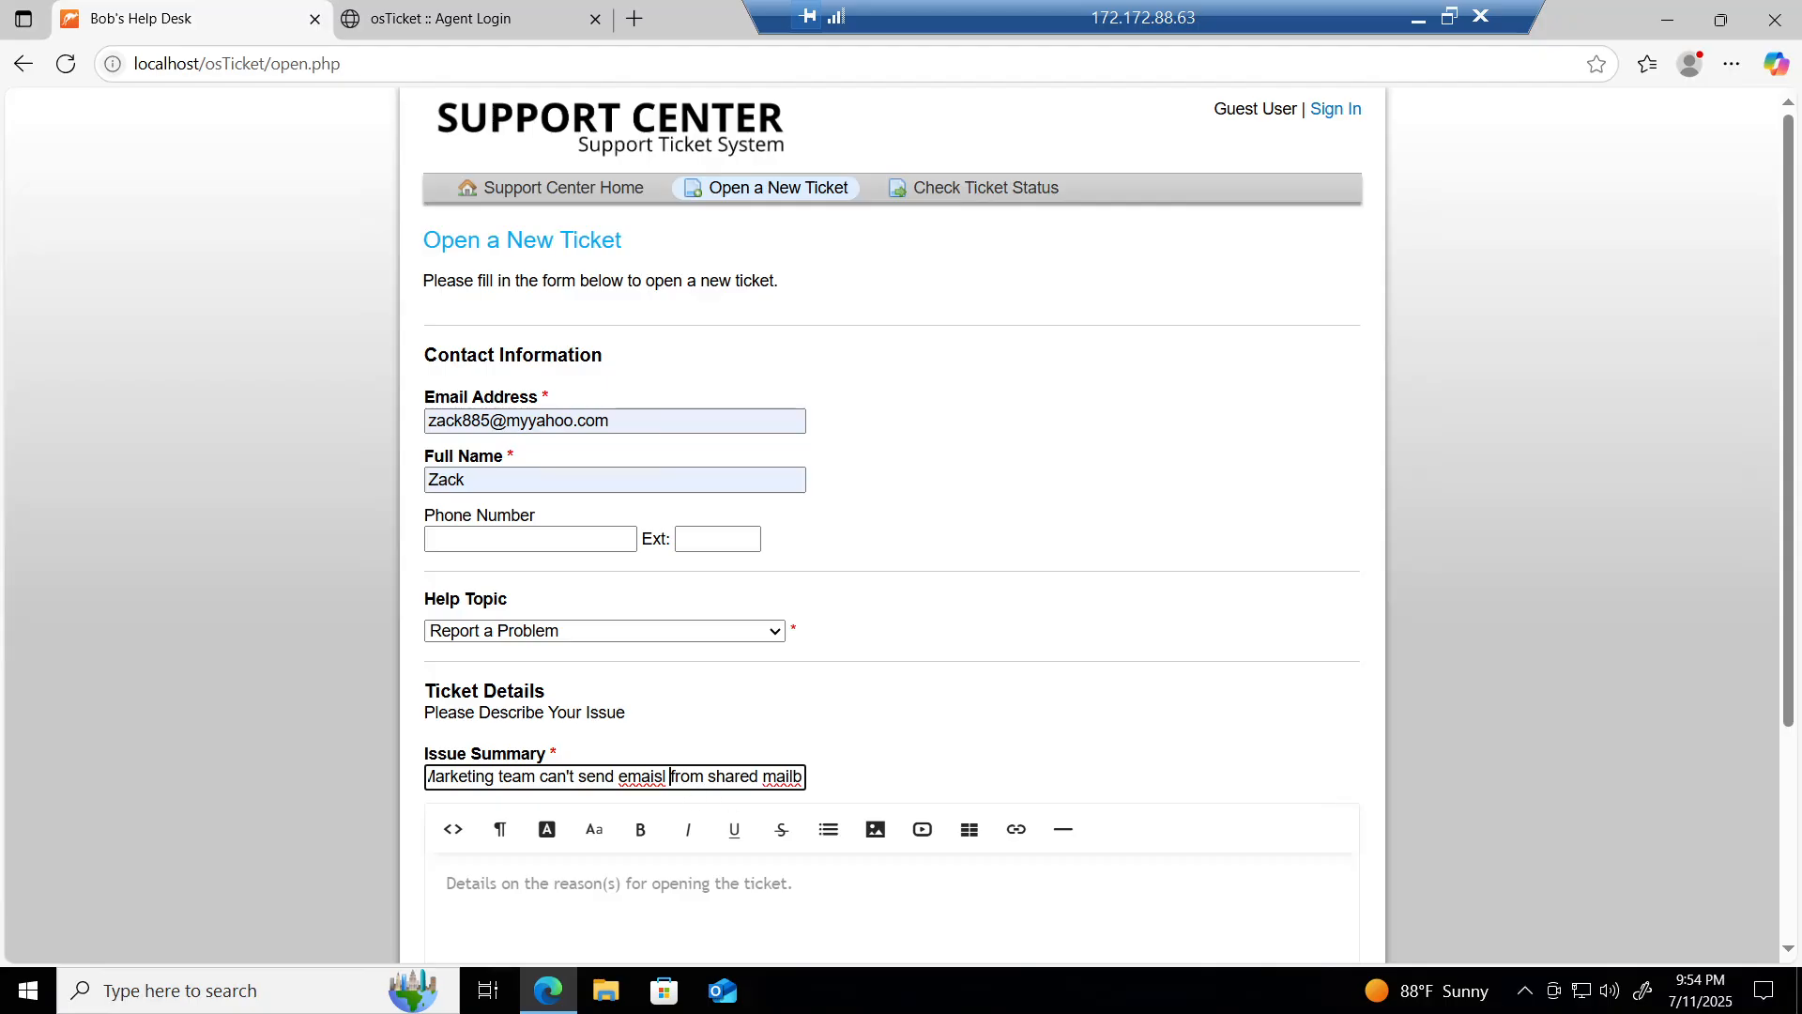
key(BackSpace)
text(ls)
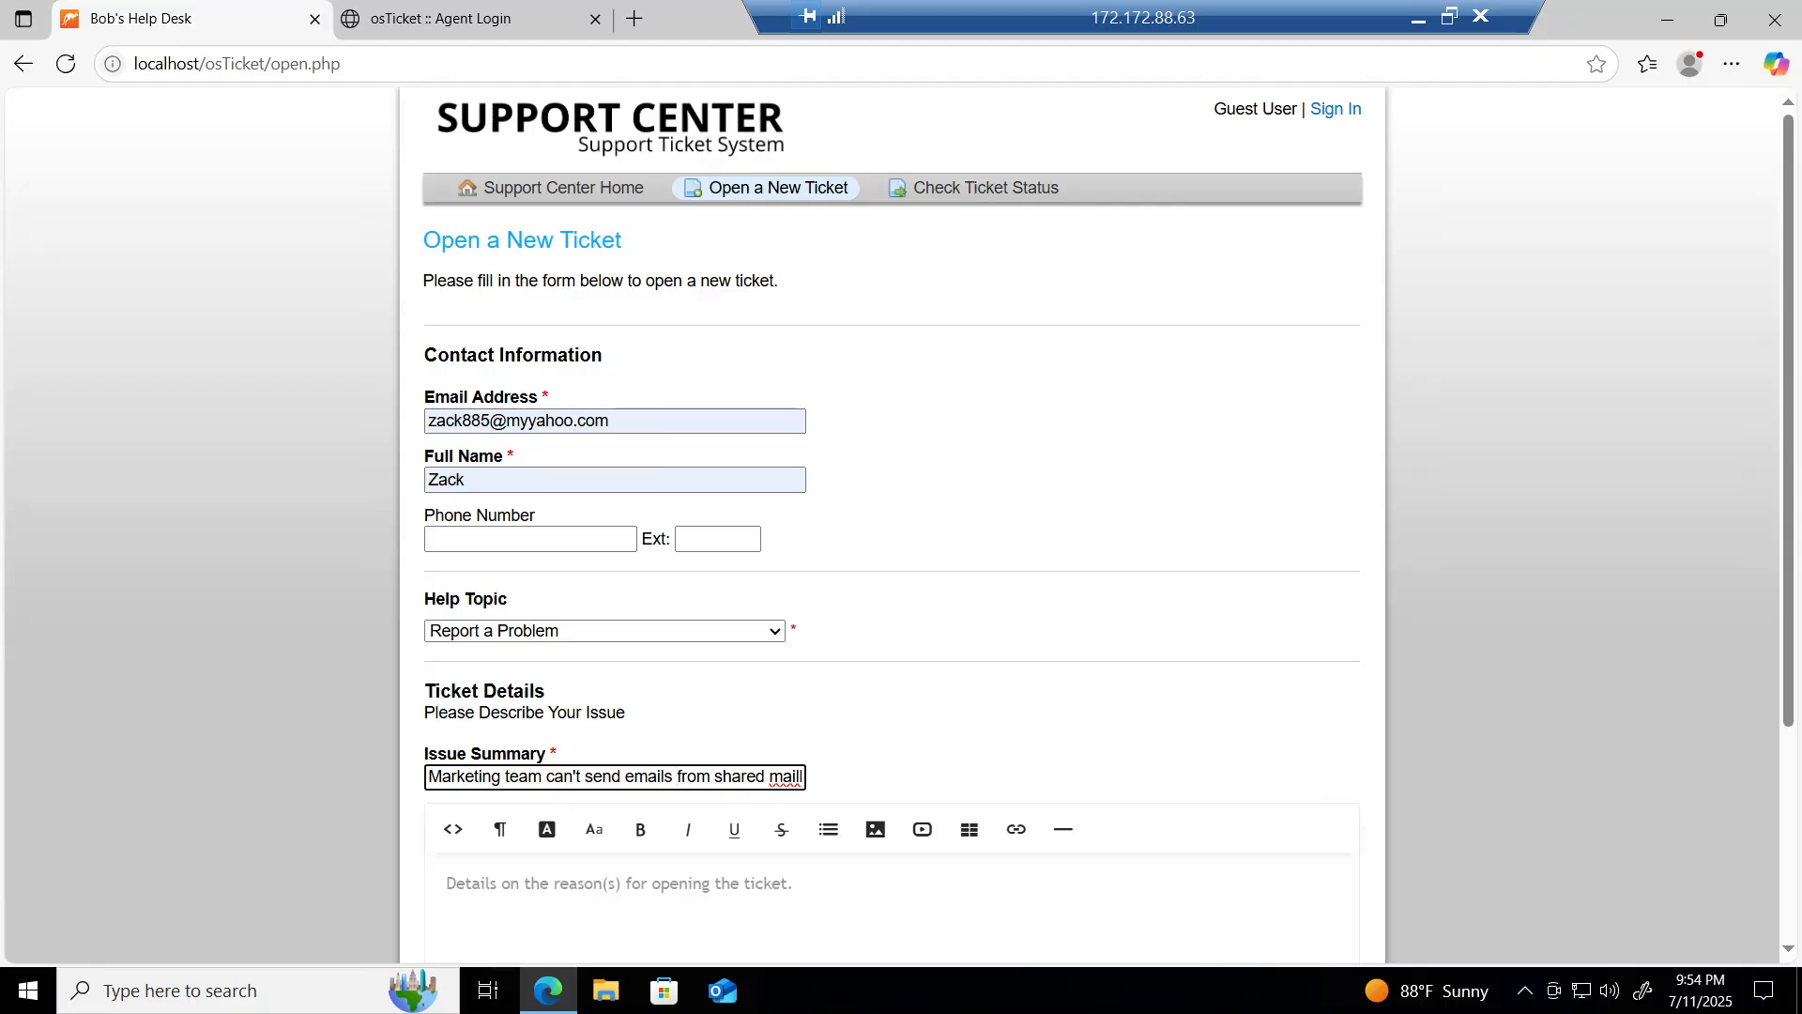
Step: Trim the summary's ending so it reads 'Marketing team can't send emails from mailbox'
click(771, 778)
key(Right)
key(Right)
key(Right)
key(Right)
key(Right)
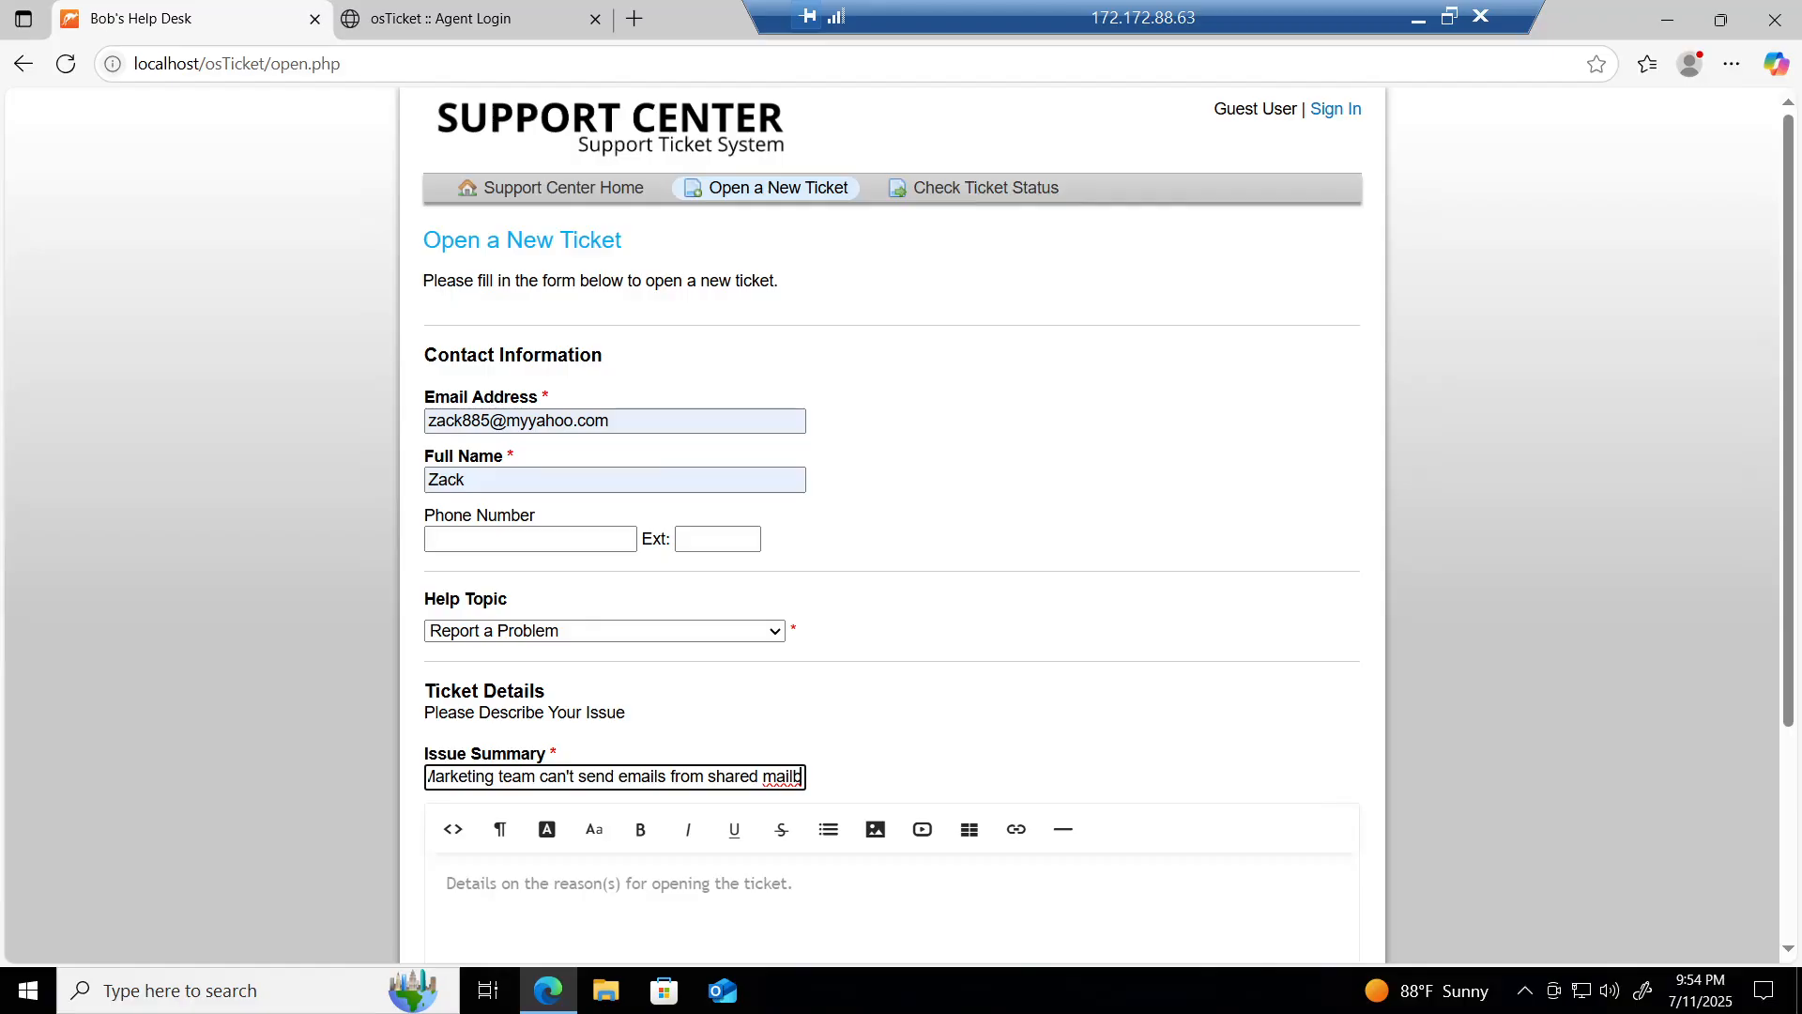
key(BackSpace)
key(BackSpace)
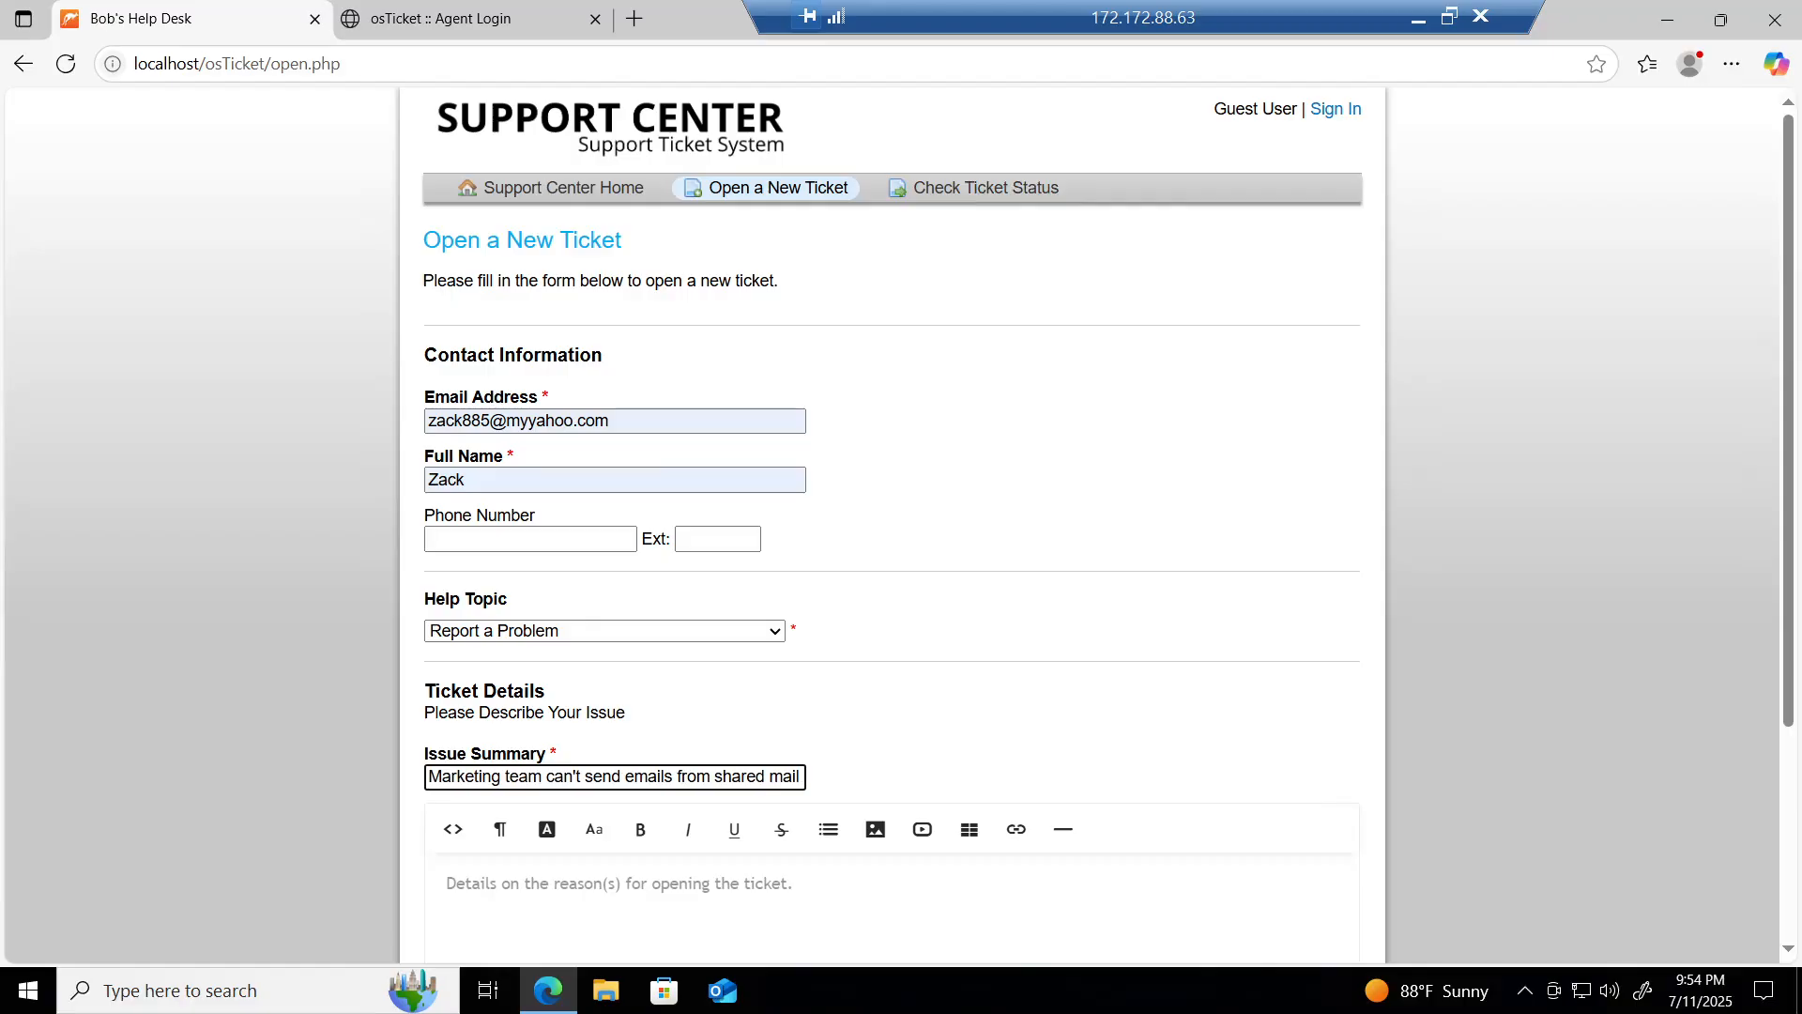
key(BackSpace)
key(BackSpace)
key(BackSpace)
key(BackSpace)
key(BackSpace)
key(BackSpace)
key(BackSpace)
key(BackSpace)
key(BackSpace)
text(mial)
key(BackSpace)
text(ailbox(s)
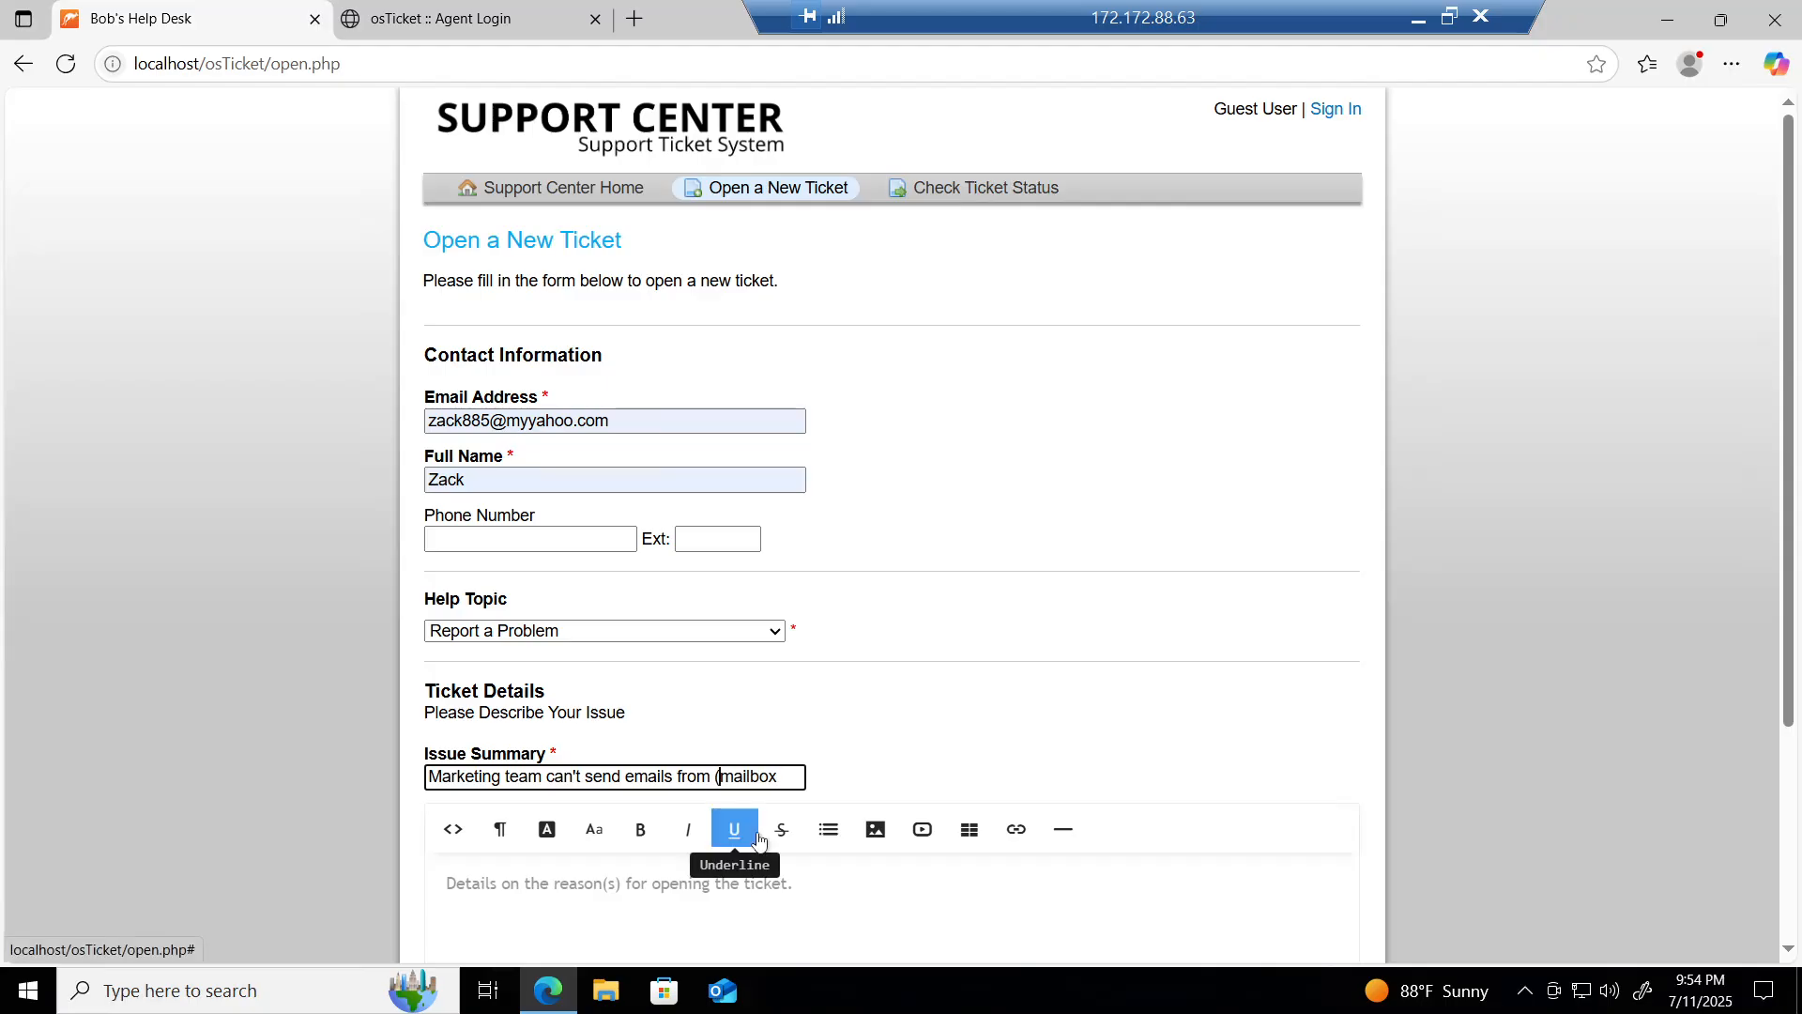
text(har)
key(BackSpace)
text())
click(791, 777)
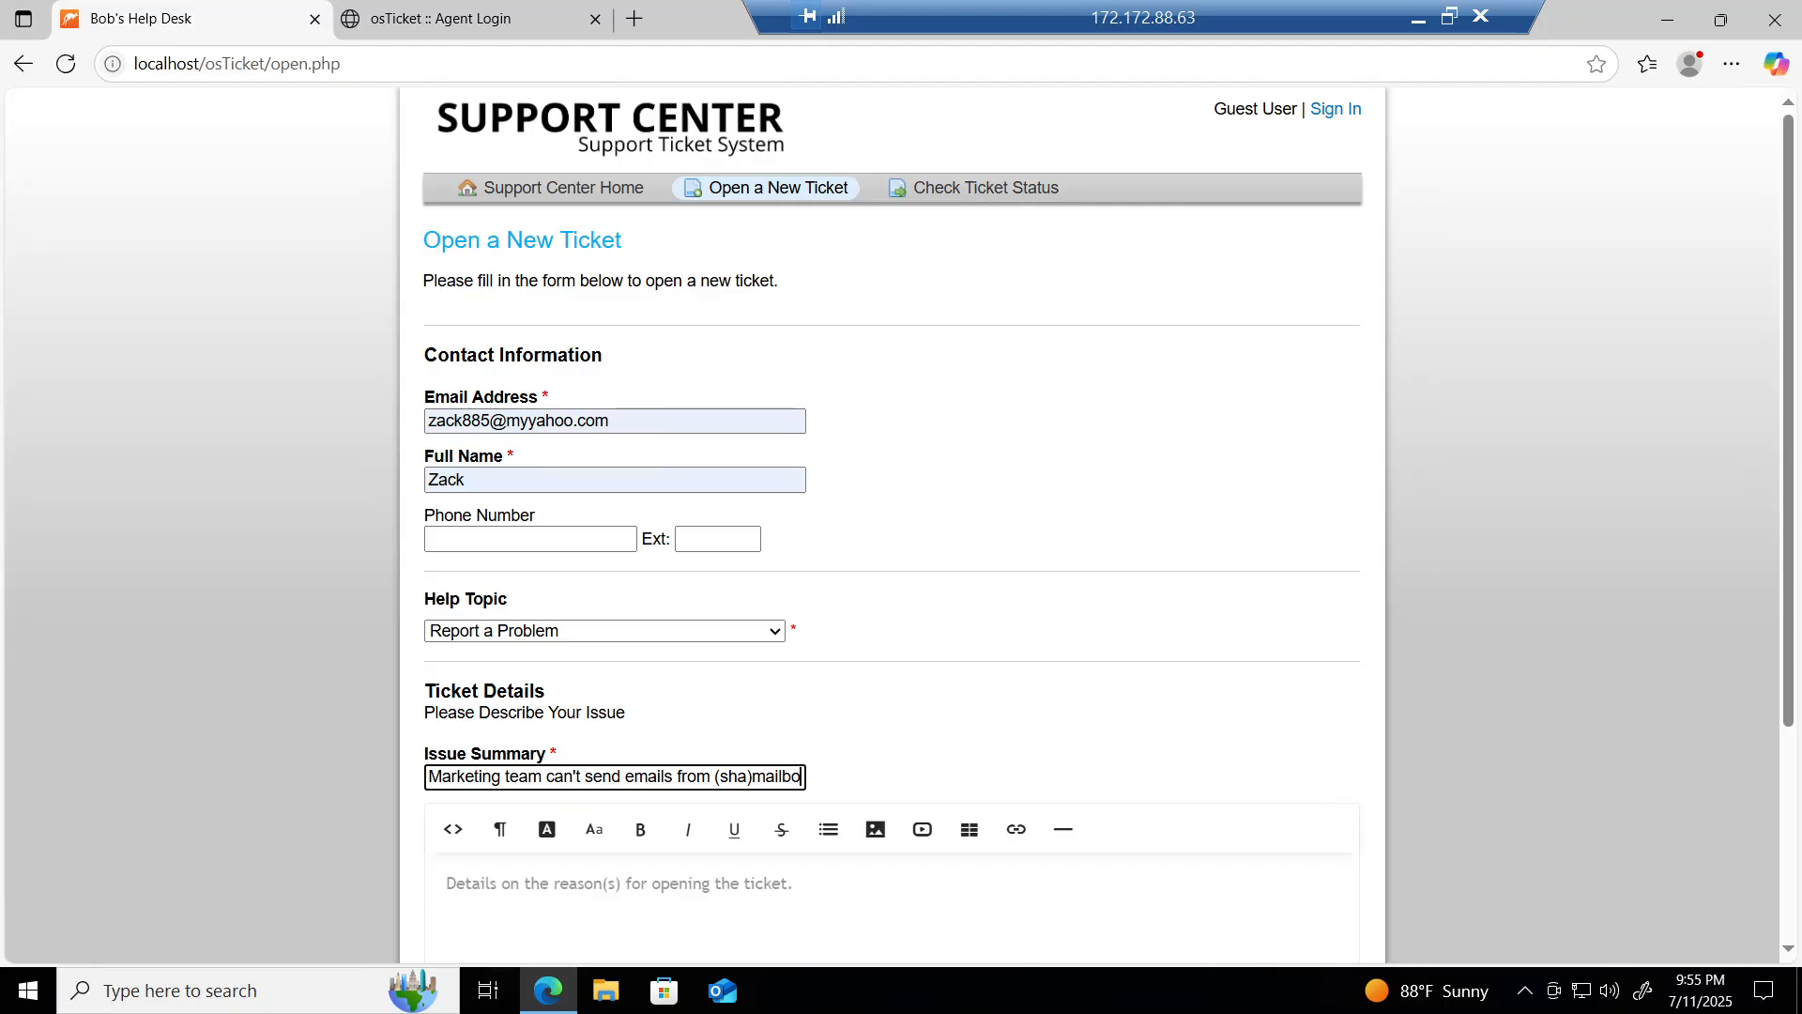
key(Right)
key(Right)
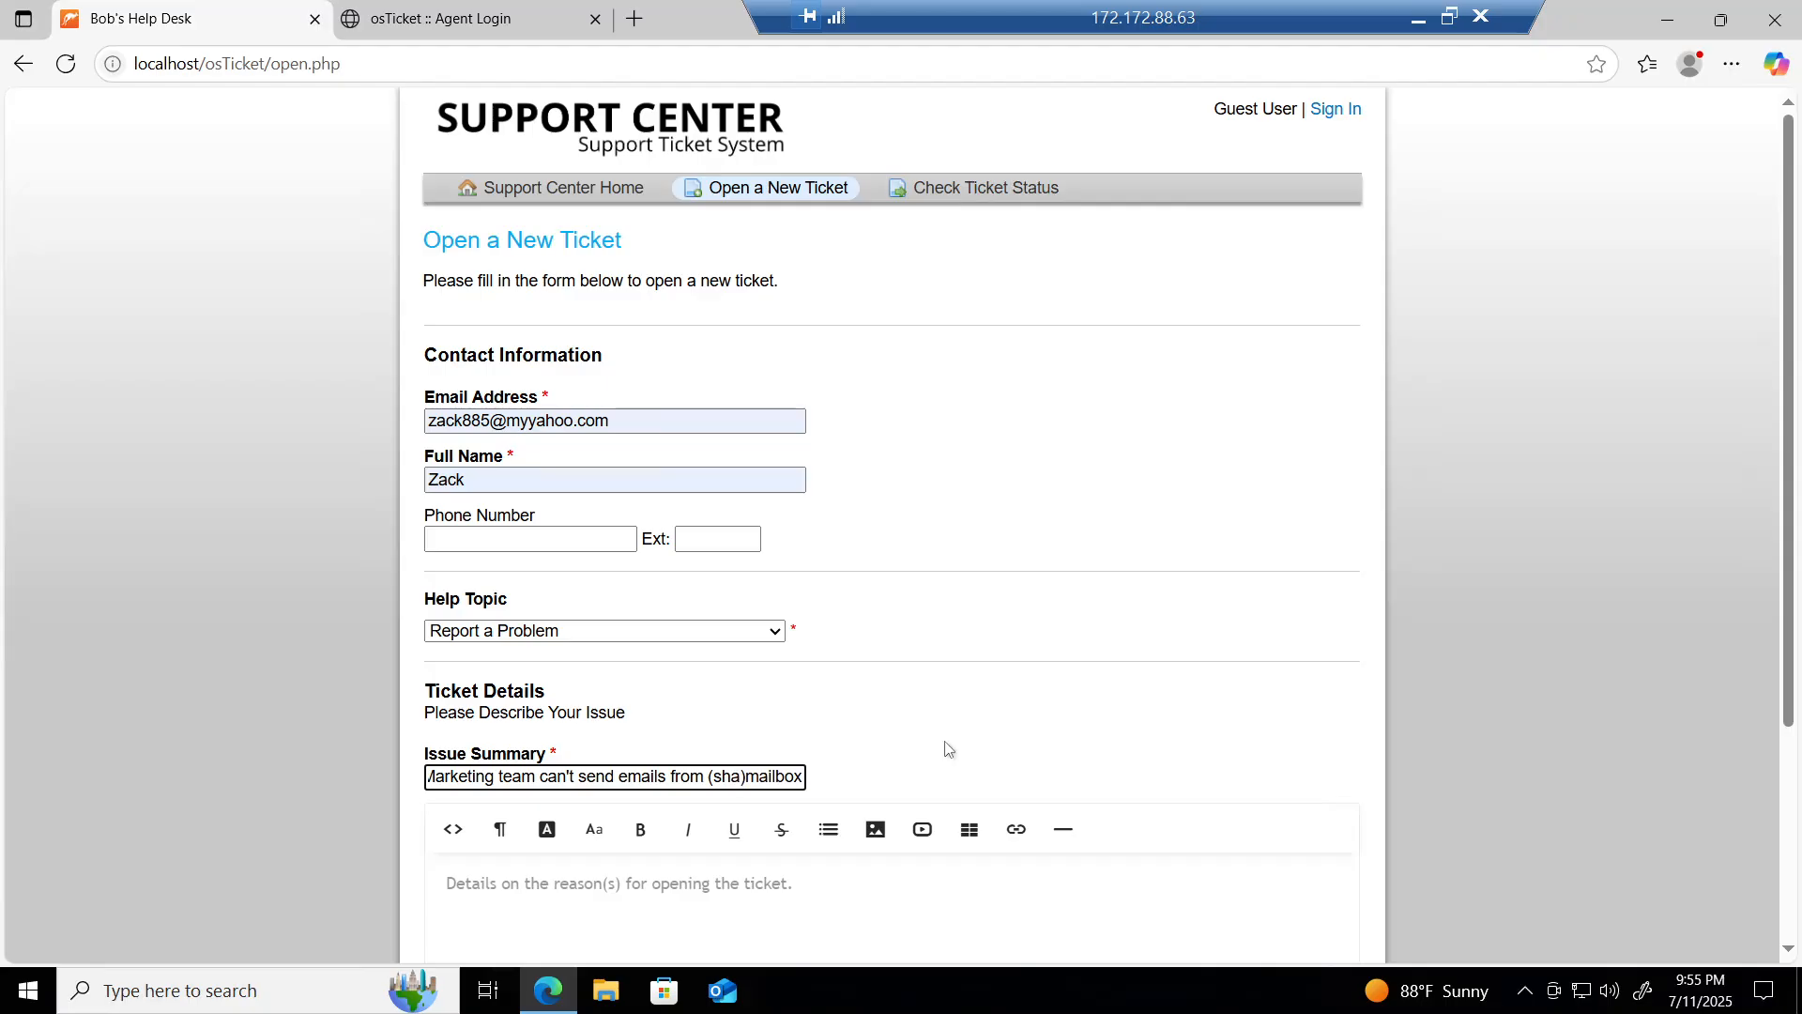
key(BackSpace)
key(BackSpace)
key(BackSpace)
key(BackSpace)
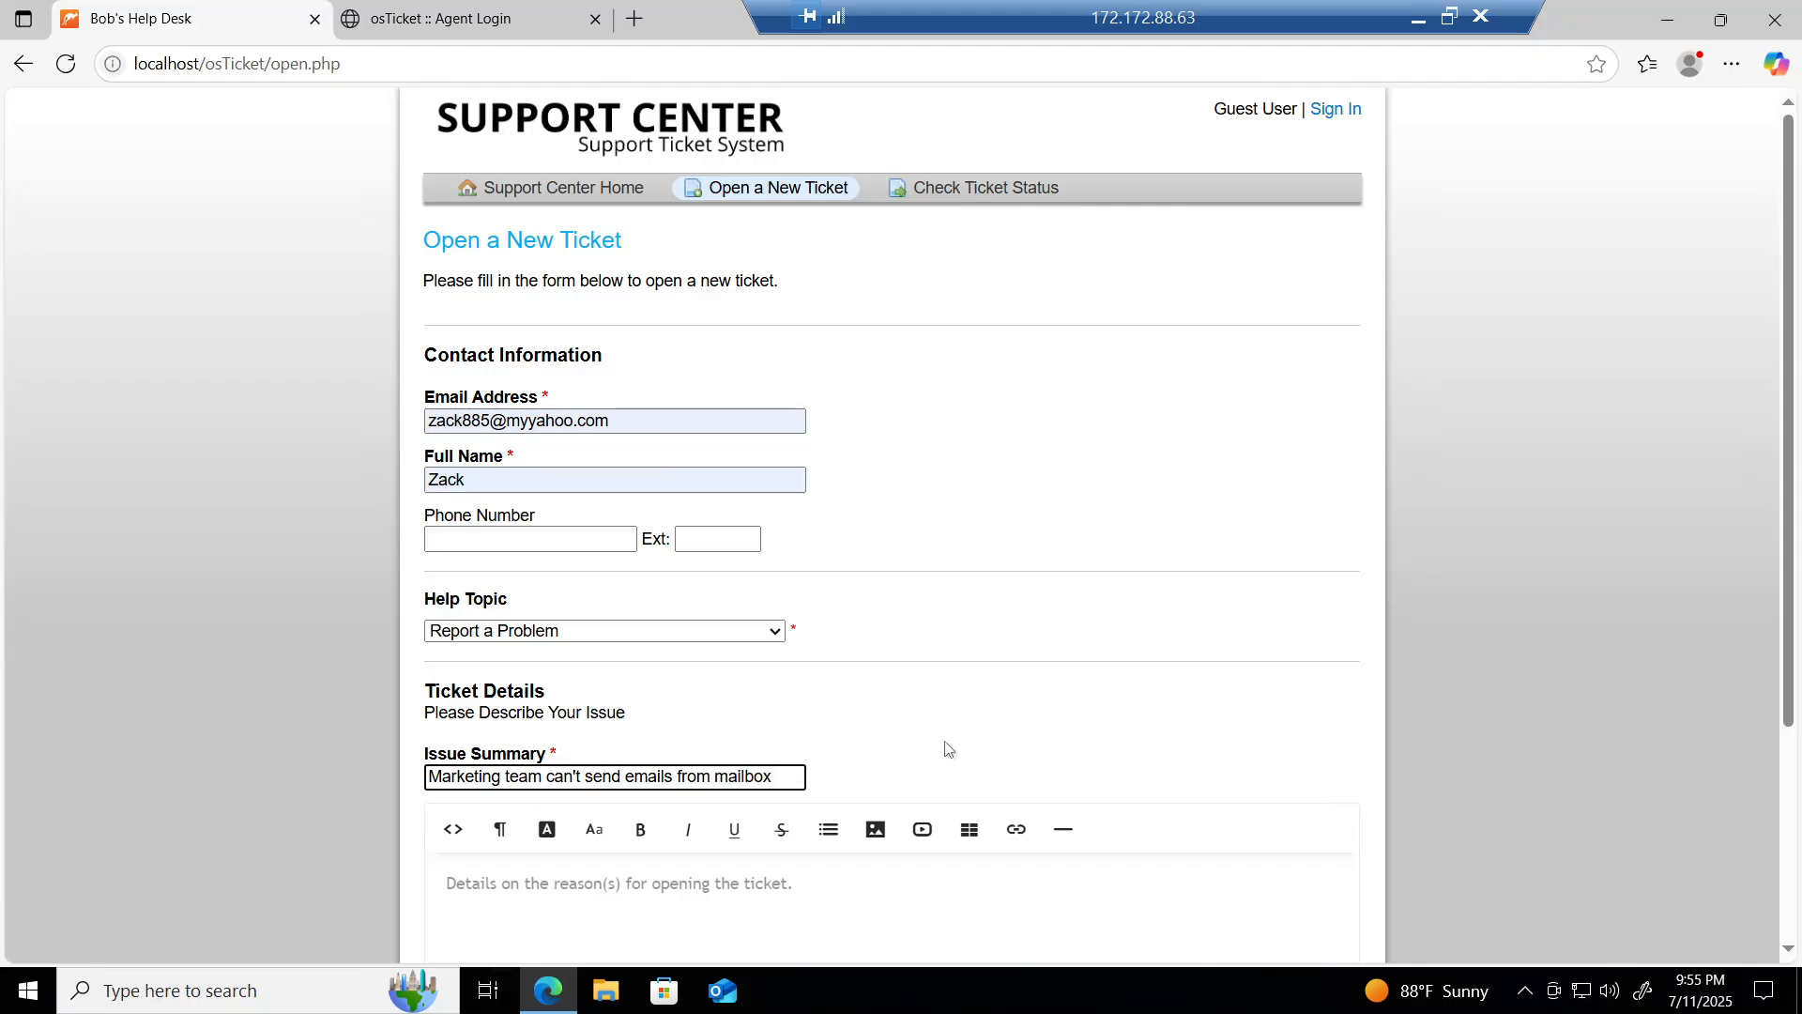
key(ctrl+Left)
click(324, 768)
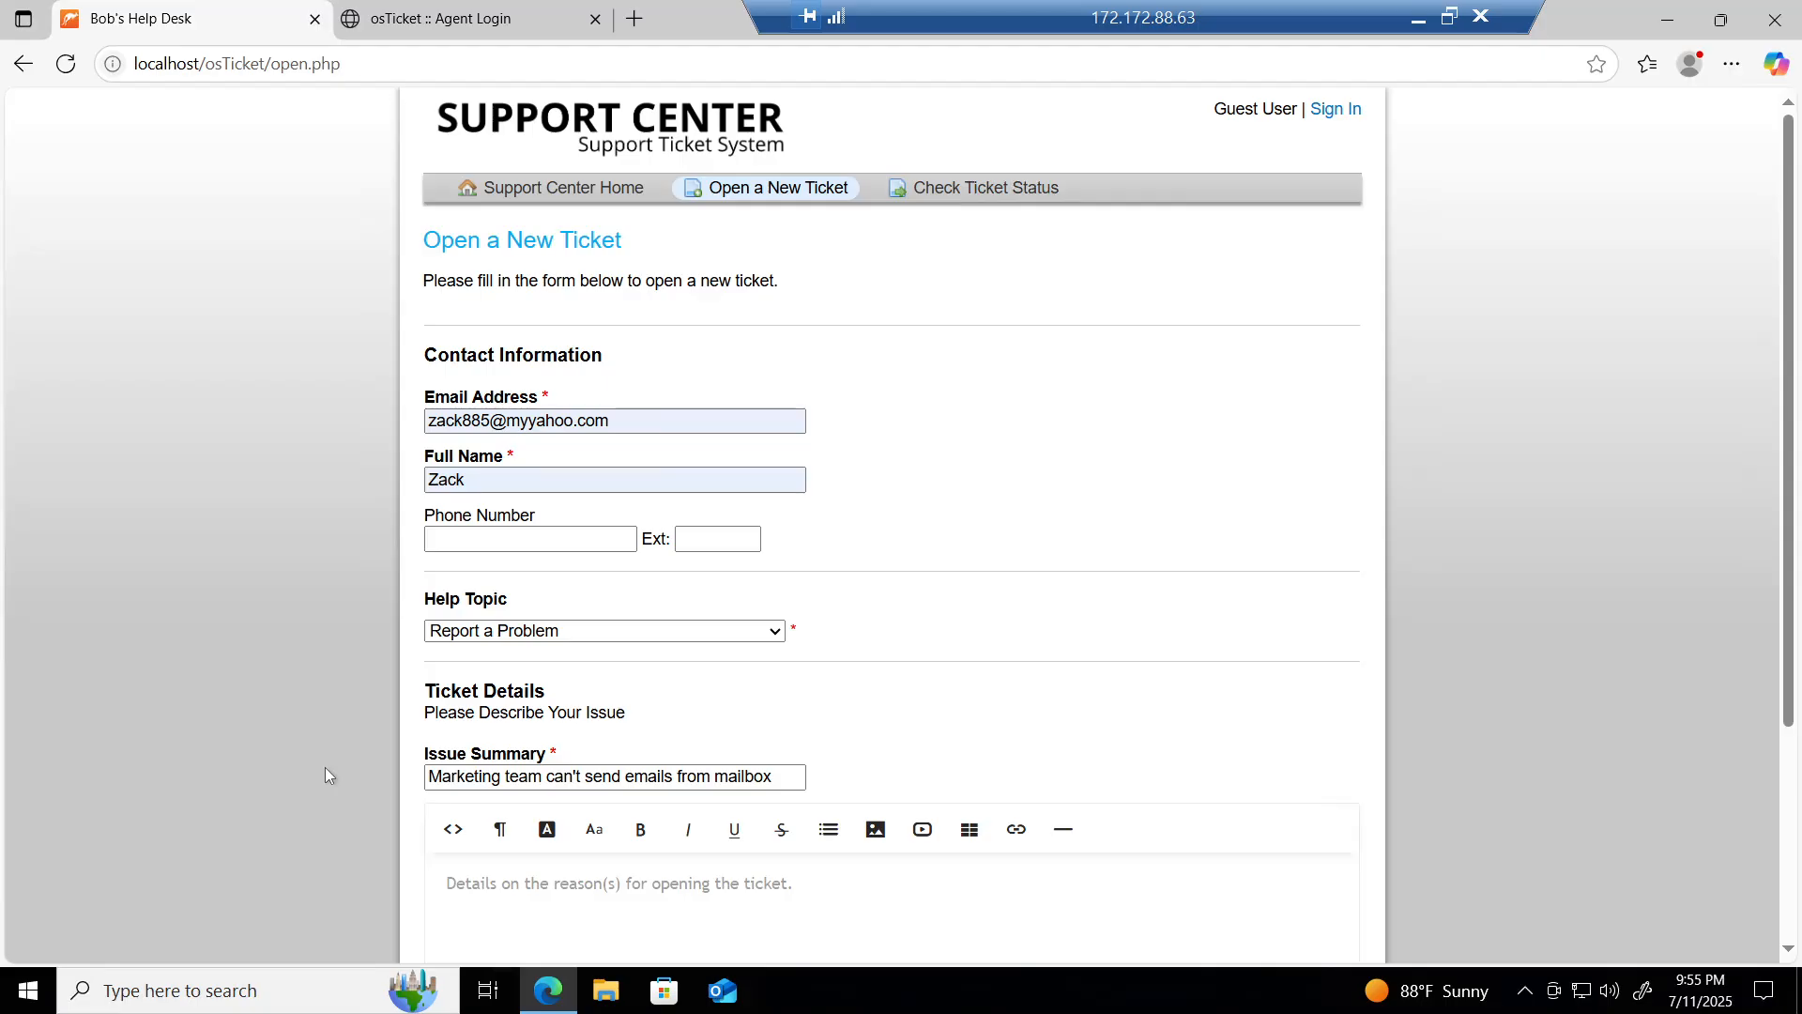
Step: Write the details: the marketing team's shared email account can't send emails, though incoming emails work fine
scroll(325, 768, down, 3)
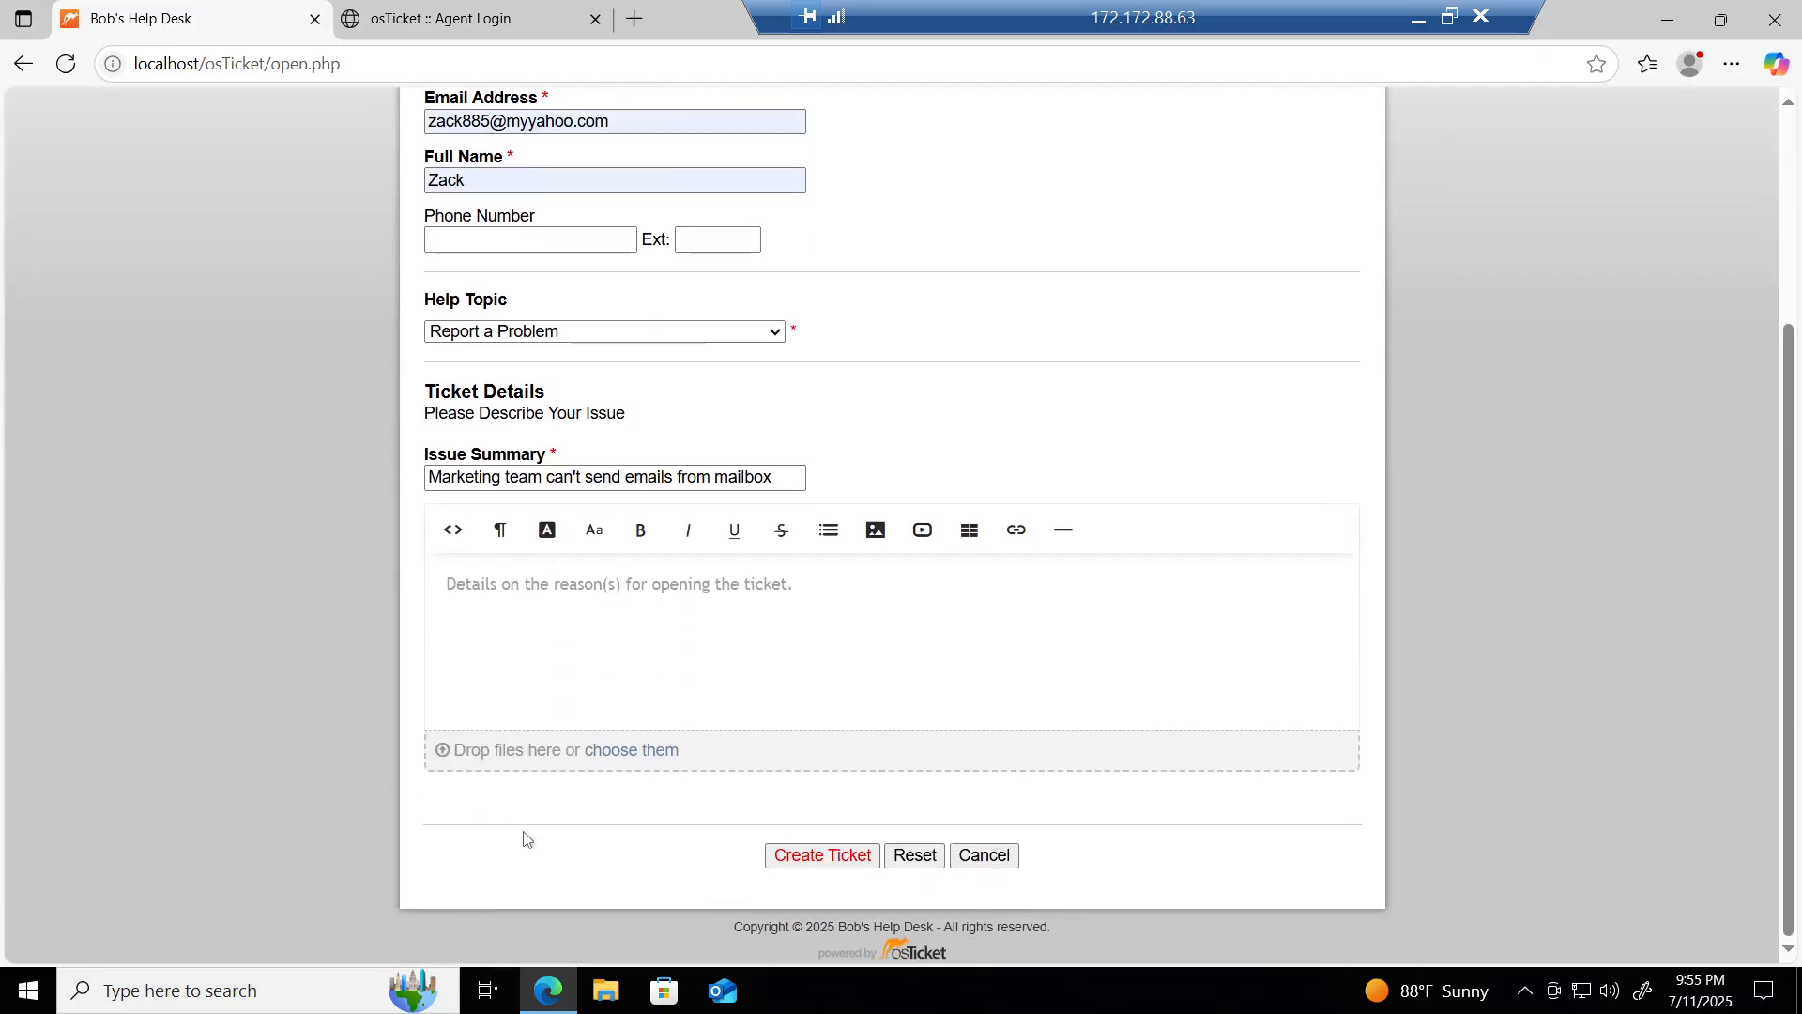
click(615, 631)
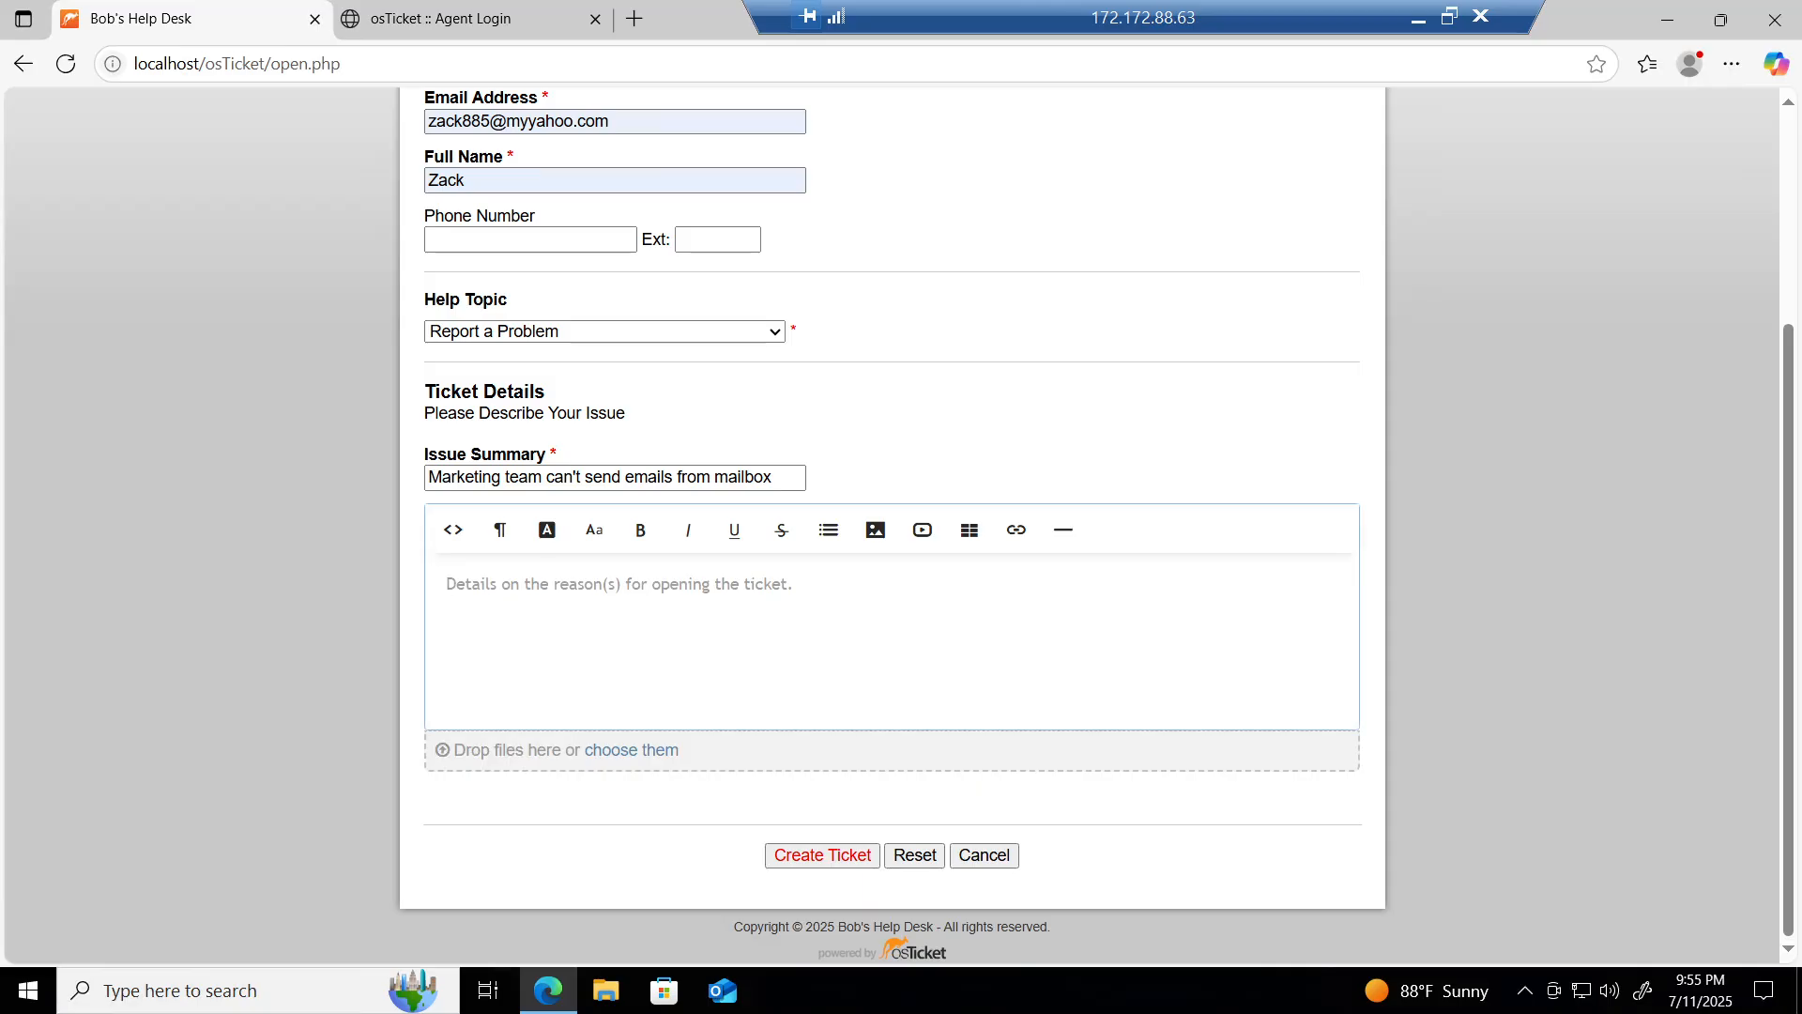
text(The marketing )
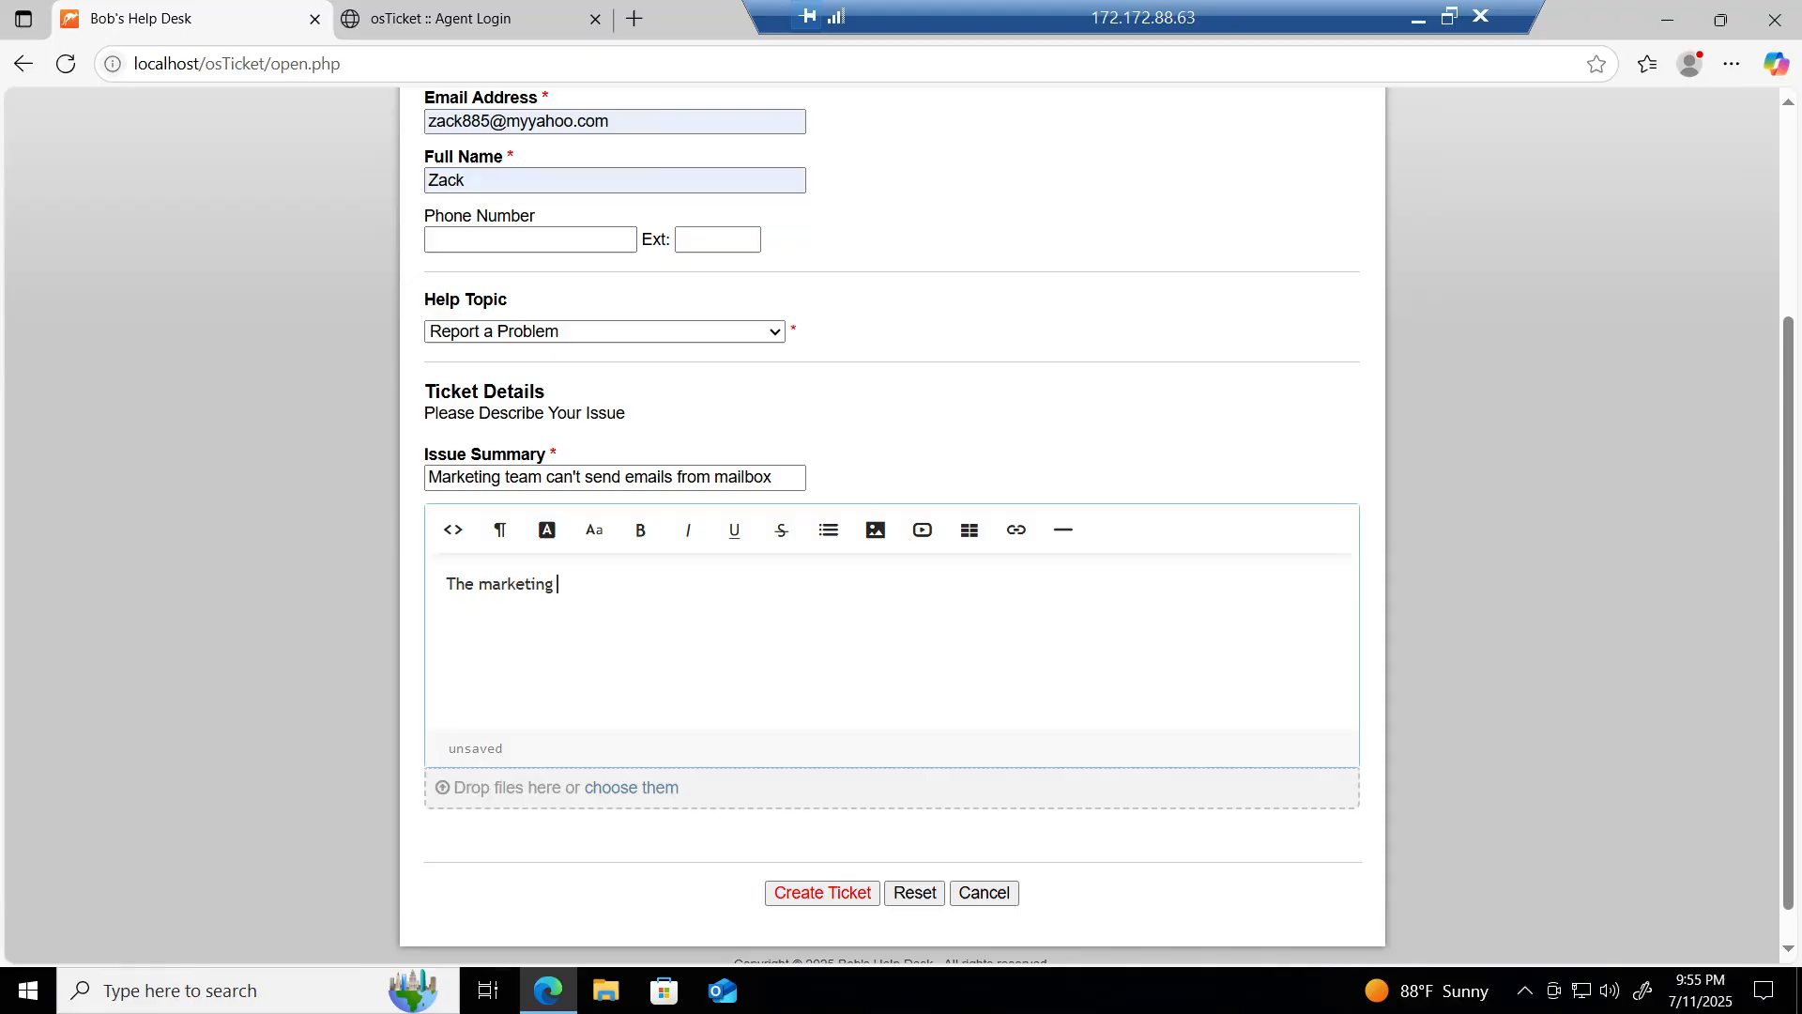
text(teams')
key(BackSpace)
text('s shared mailbox)
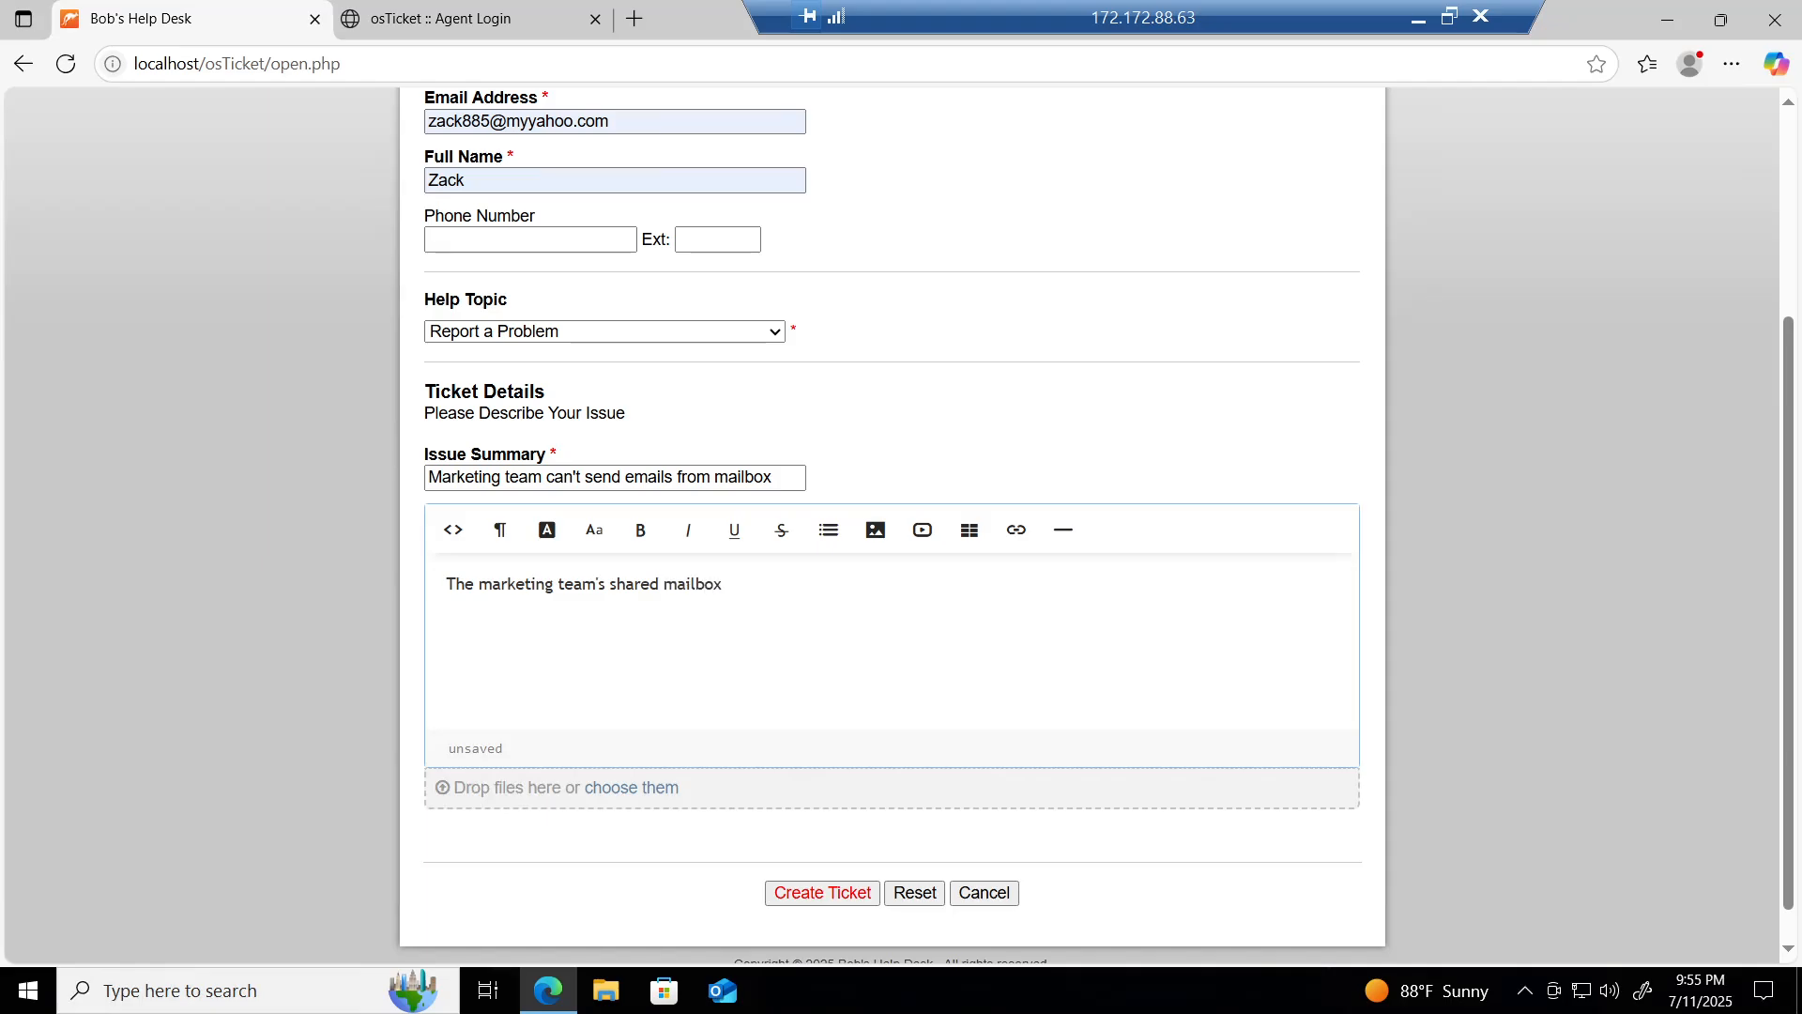
key(BackSpace)
key(BackSpace)
key(BackSpace)
key(BackSpace)
key(BackSpace)
key(BackSpace)
key(BackSpace)
key(BackSpace)
text(email accoun)
text(t )
text(a)
text(eeme)
text(s)
key(BackSpace)
key(BackSpace)
text(s )
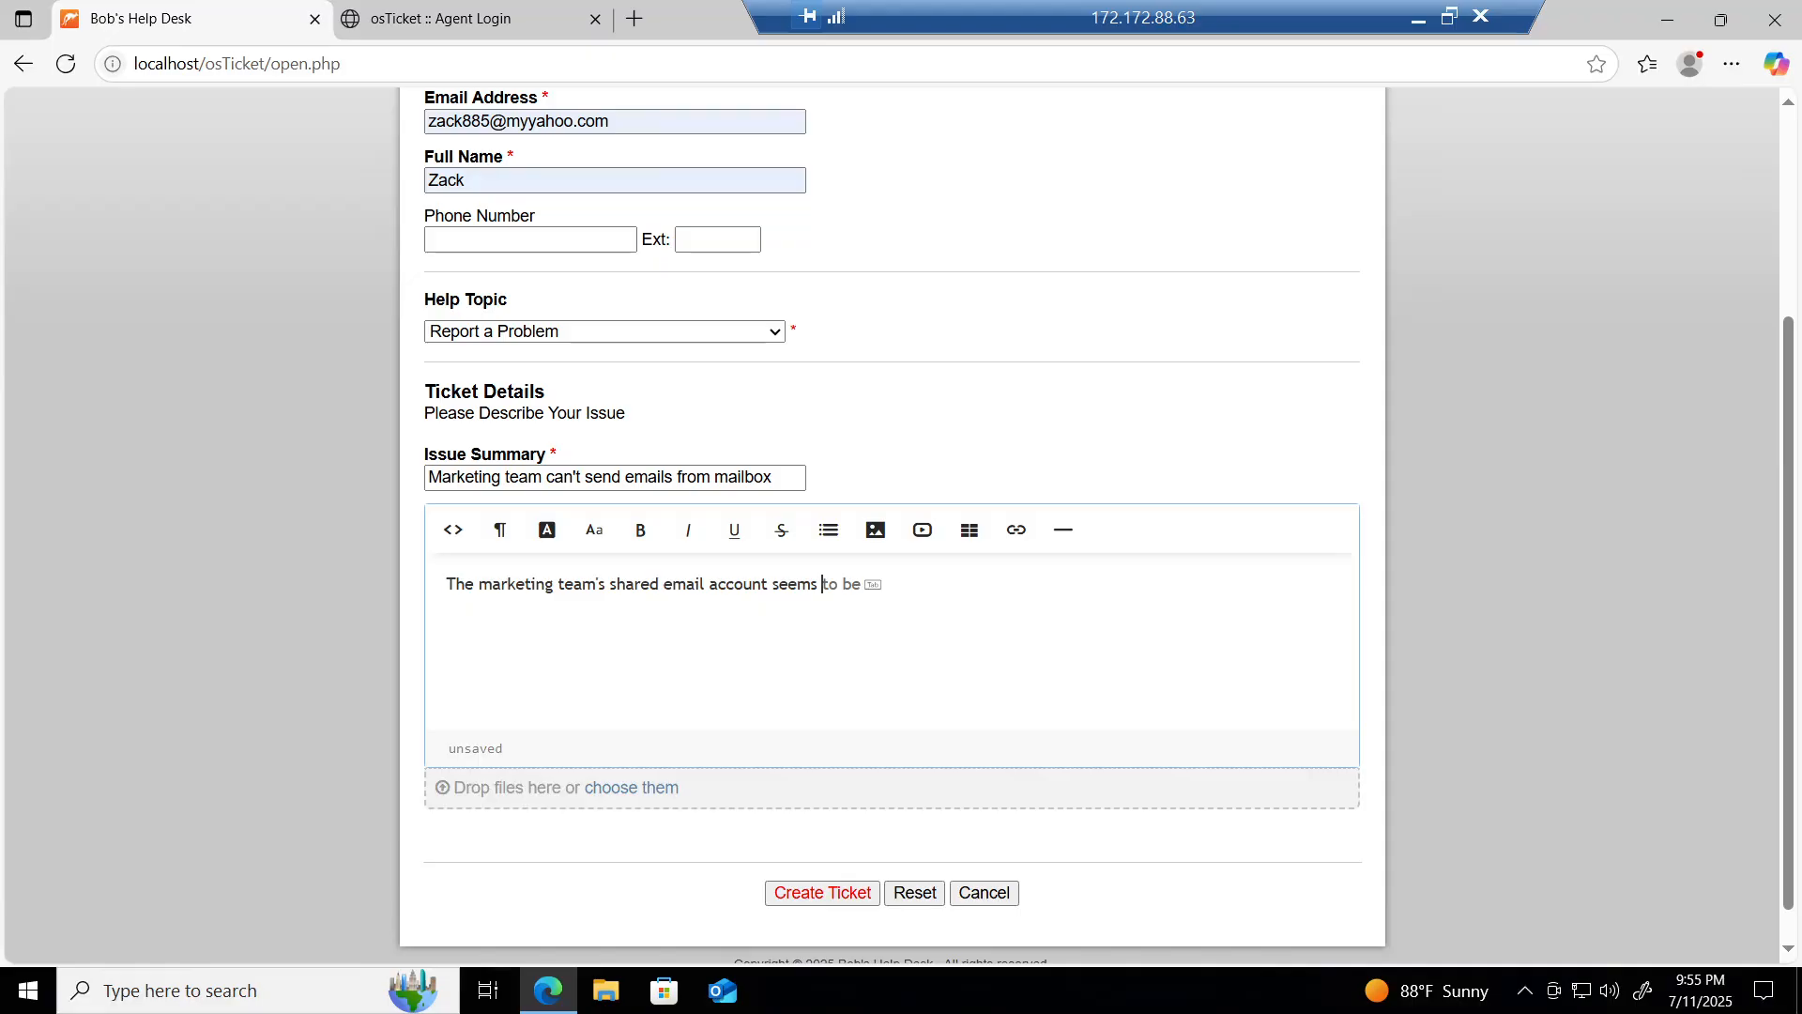
text(to be broken. We cannot send emails)
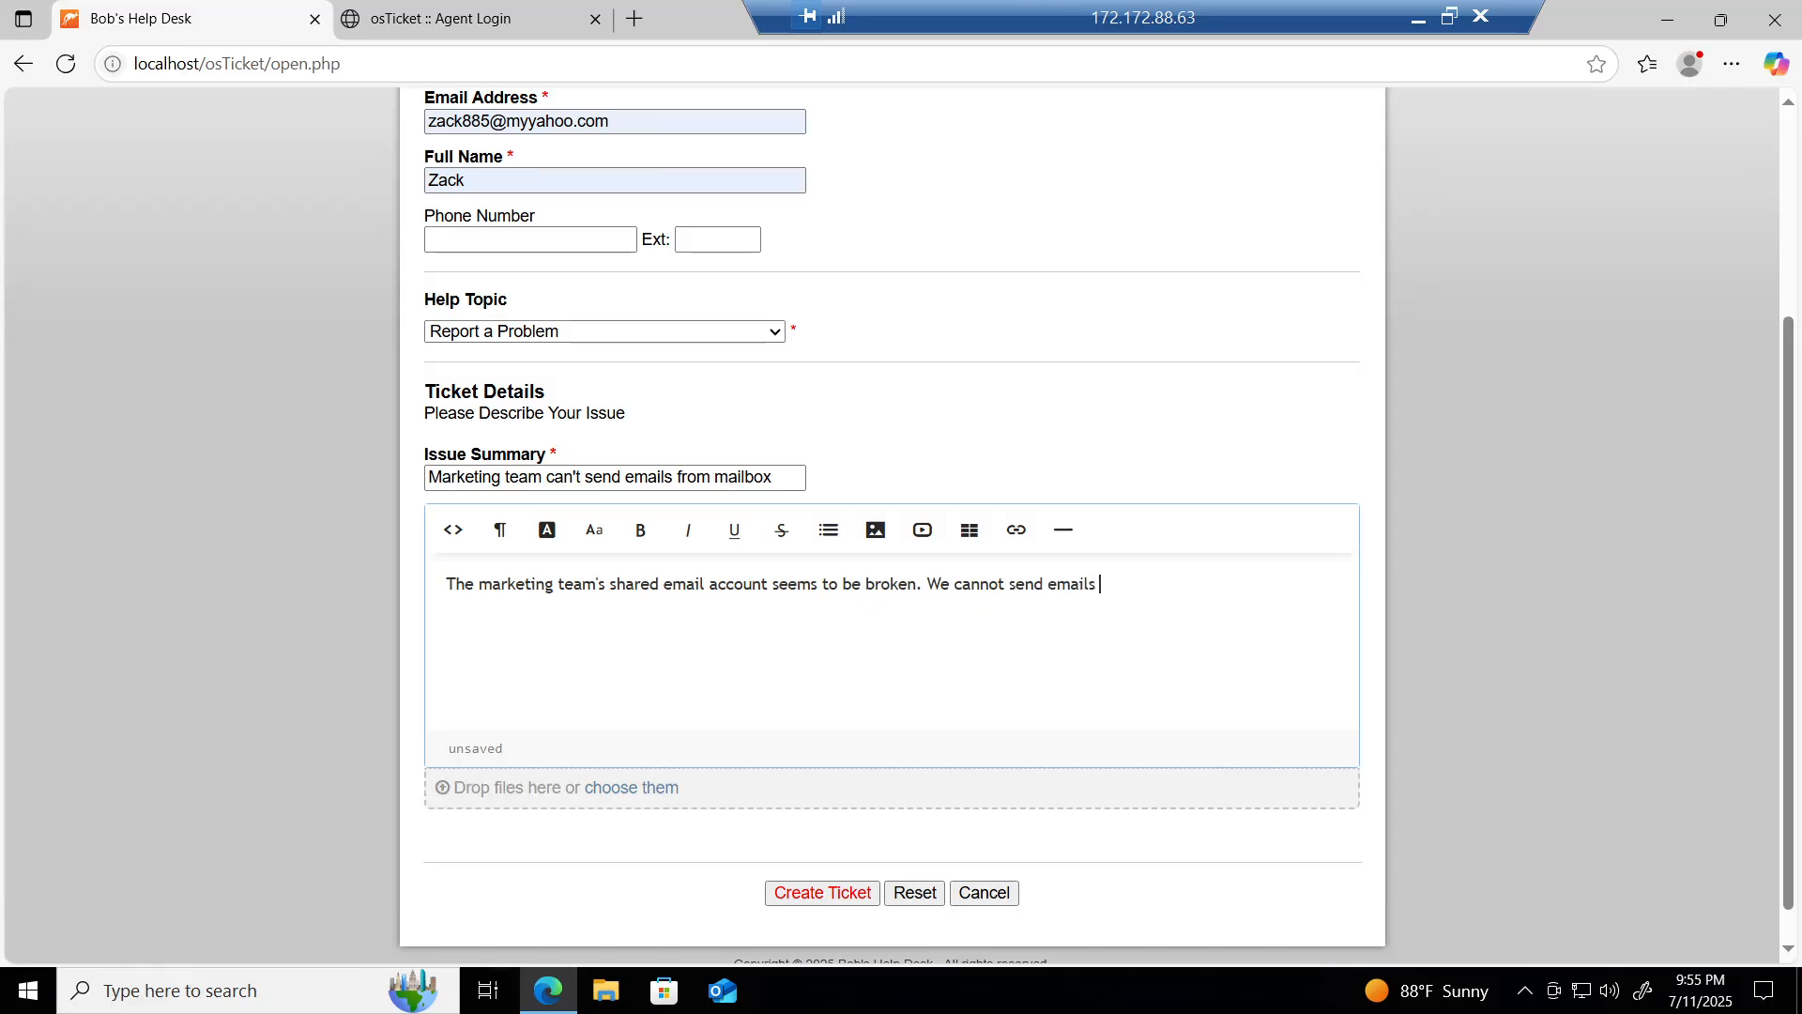
text( out from it, though incoming emia)
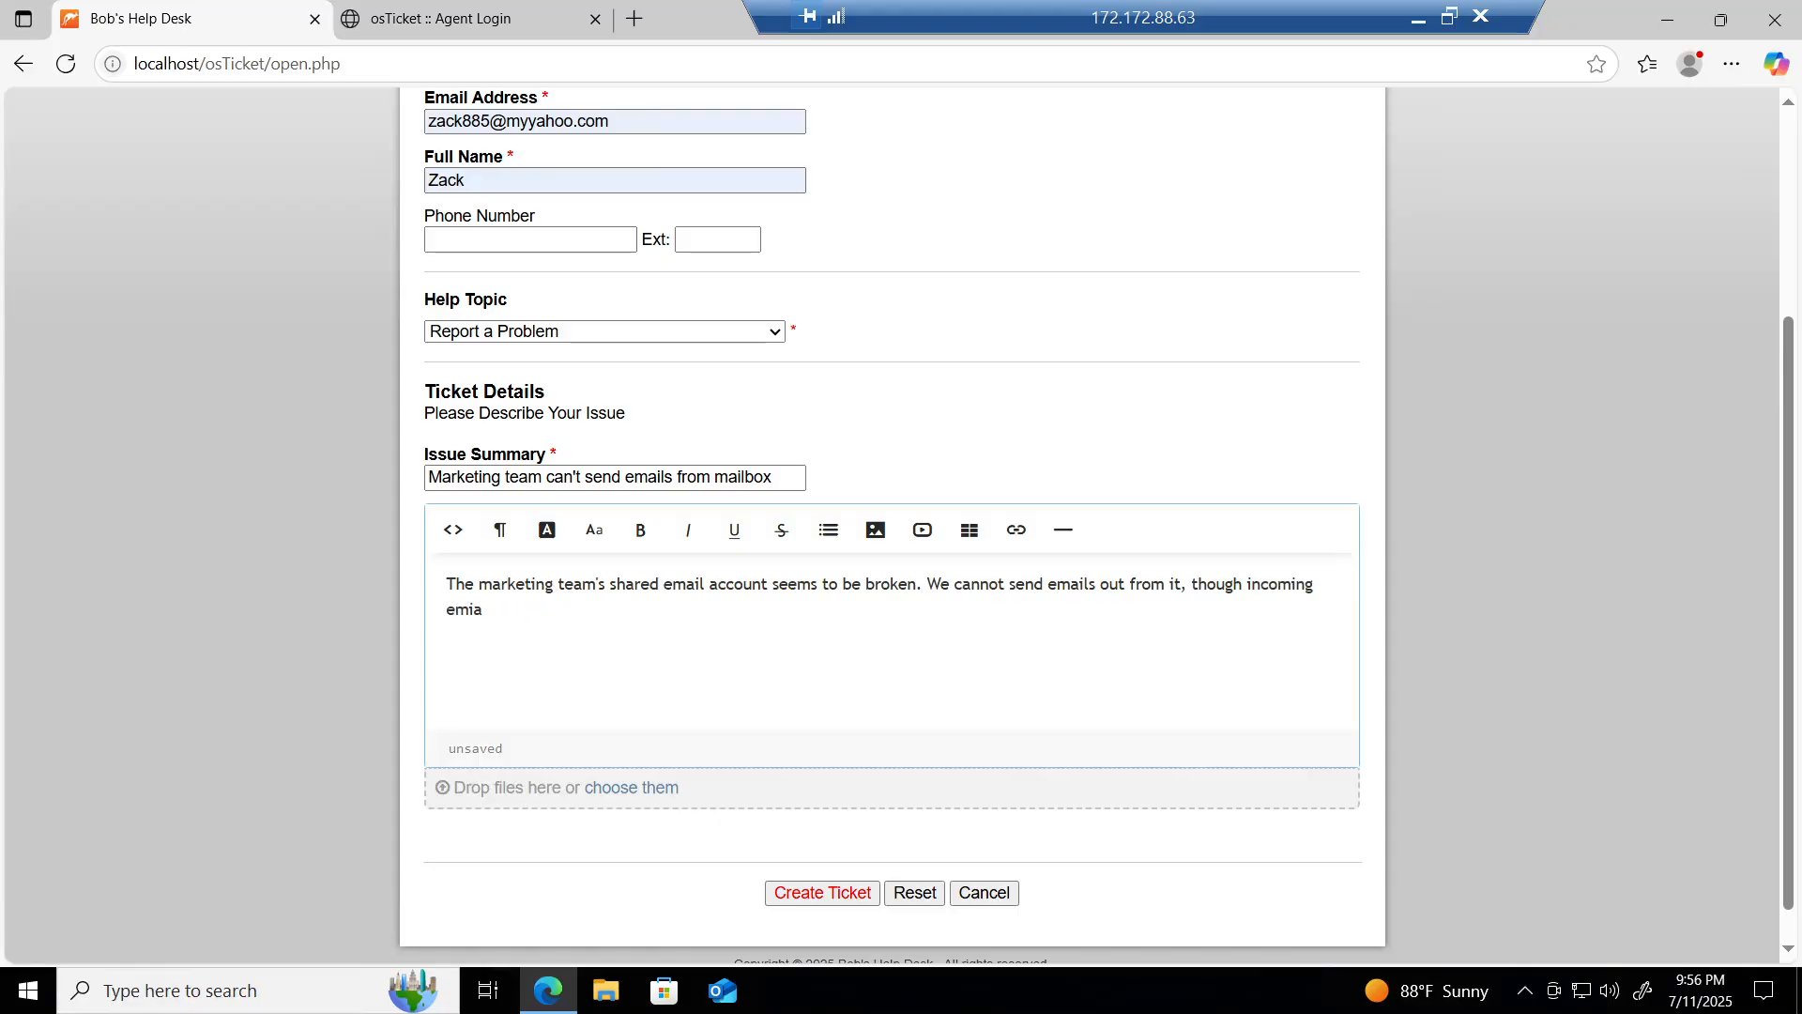
key(BackSpace)
text(ails are working fine.)
Step: Create the mailbox ticket, then attempt an agent login with the agent username and password
click(823, 894)
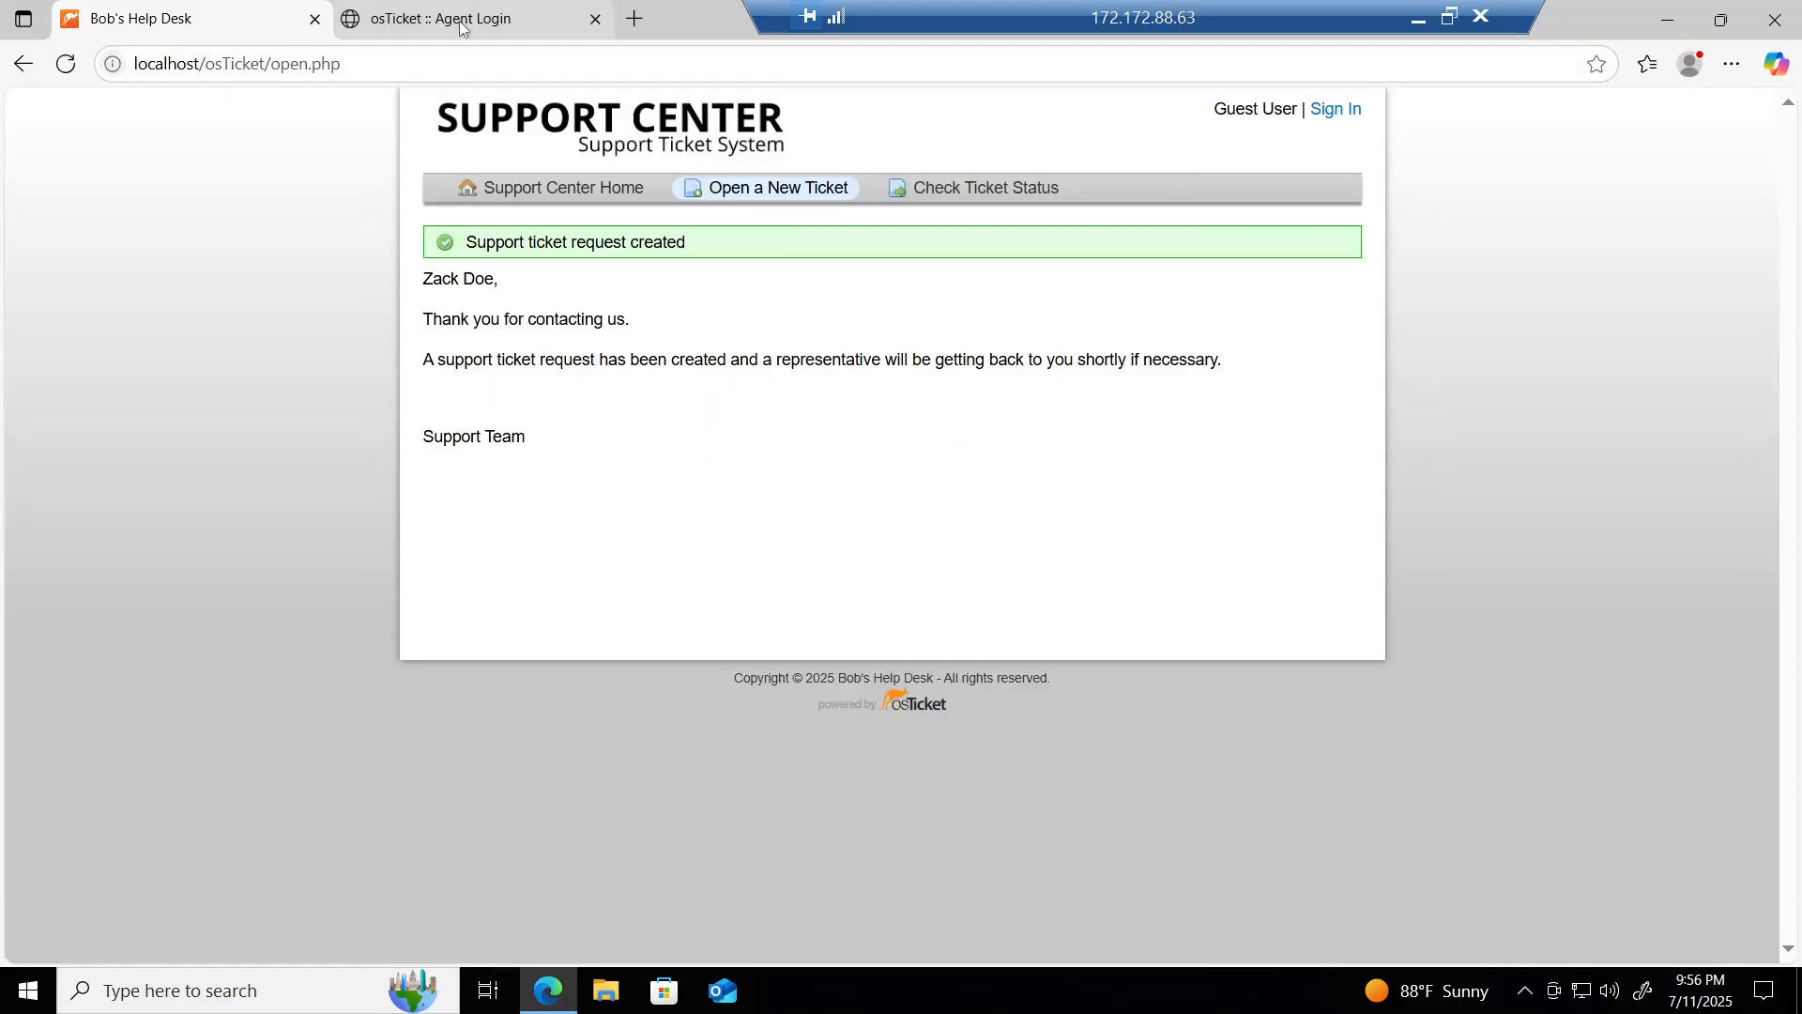
click(460, 29)
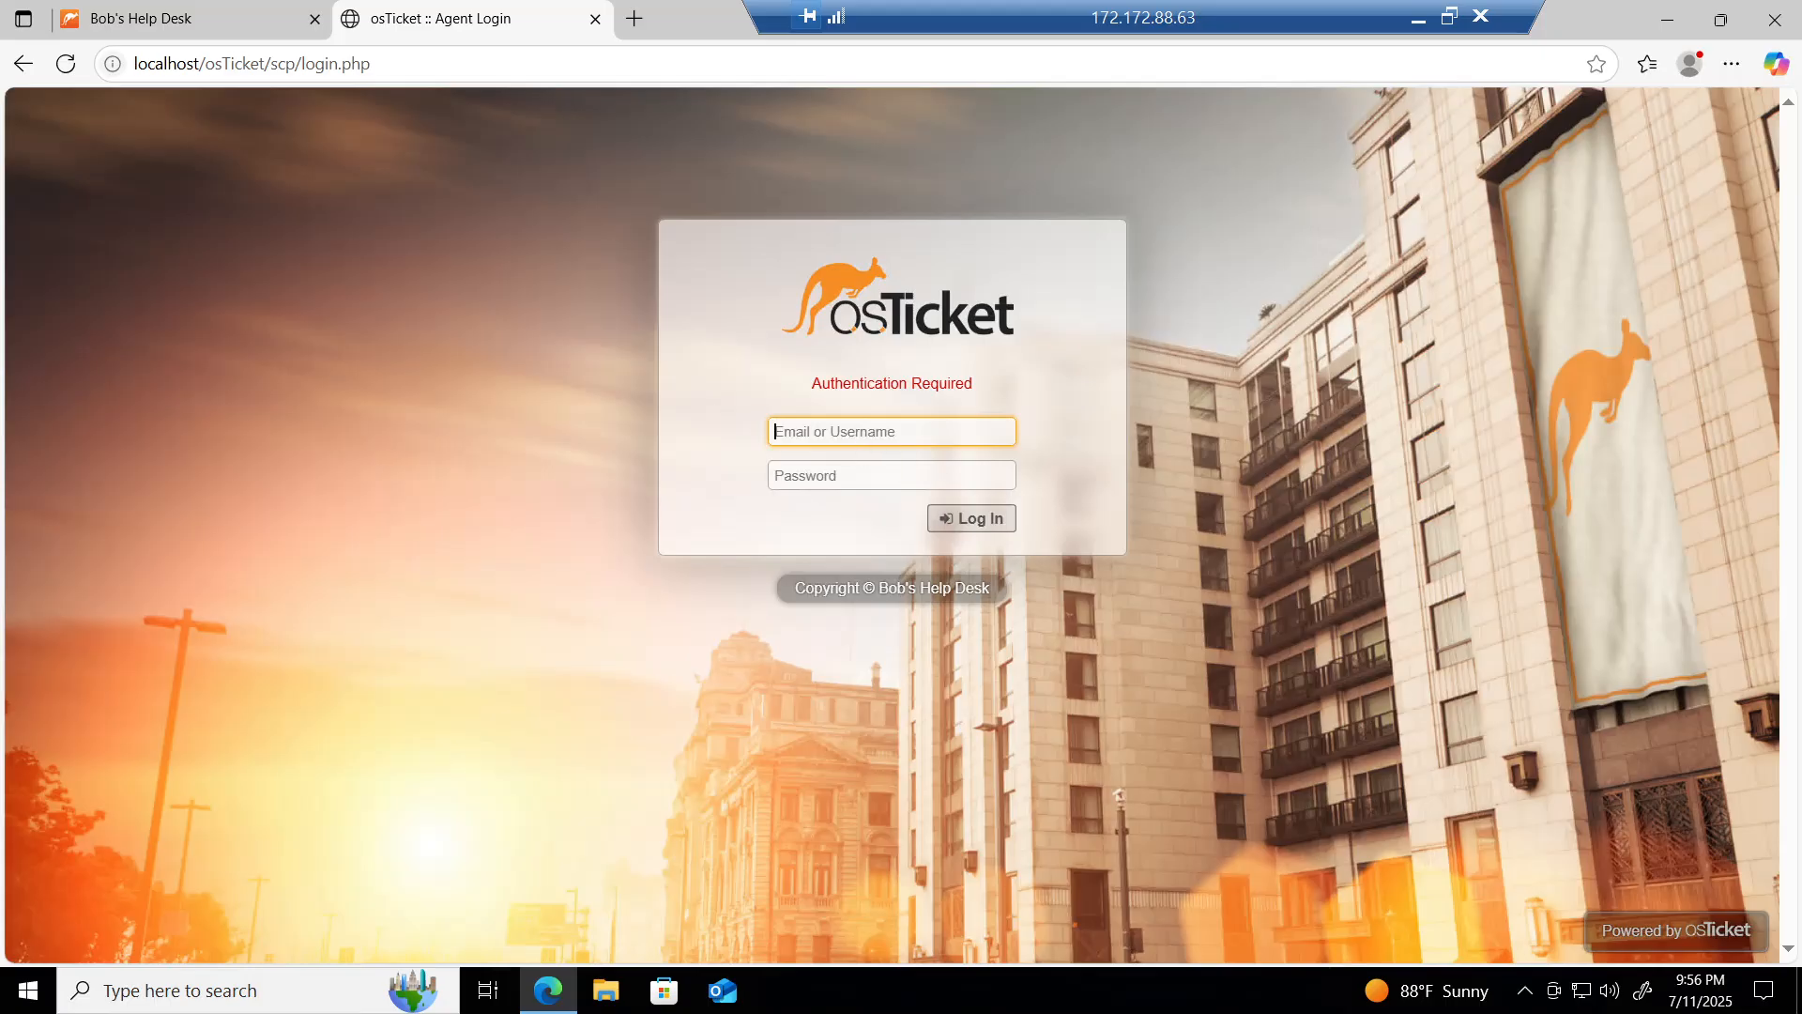
text(may)
click(813, 479)
text(•••••••••)
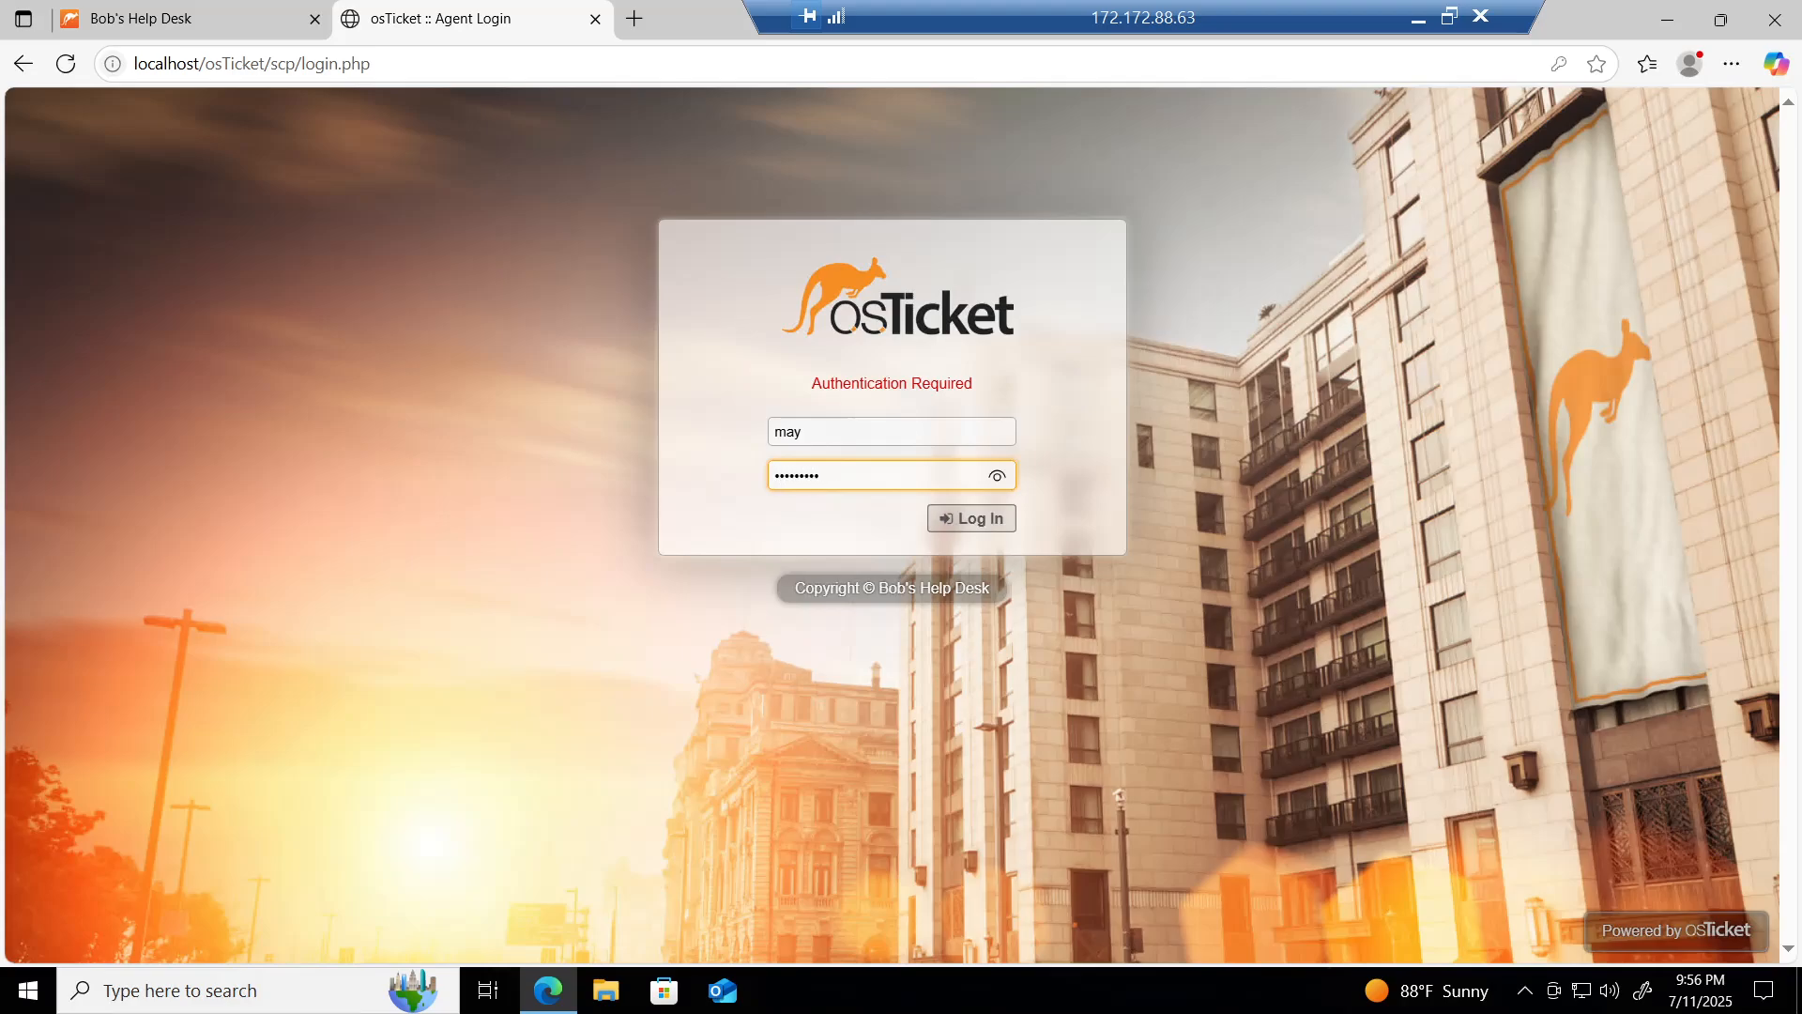
click(976, 518)
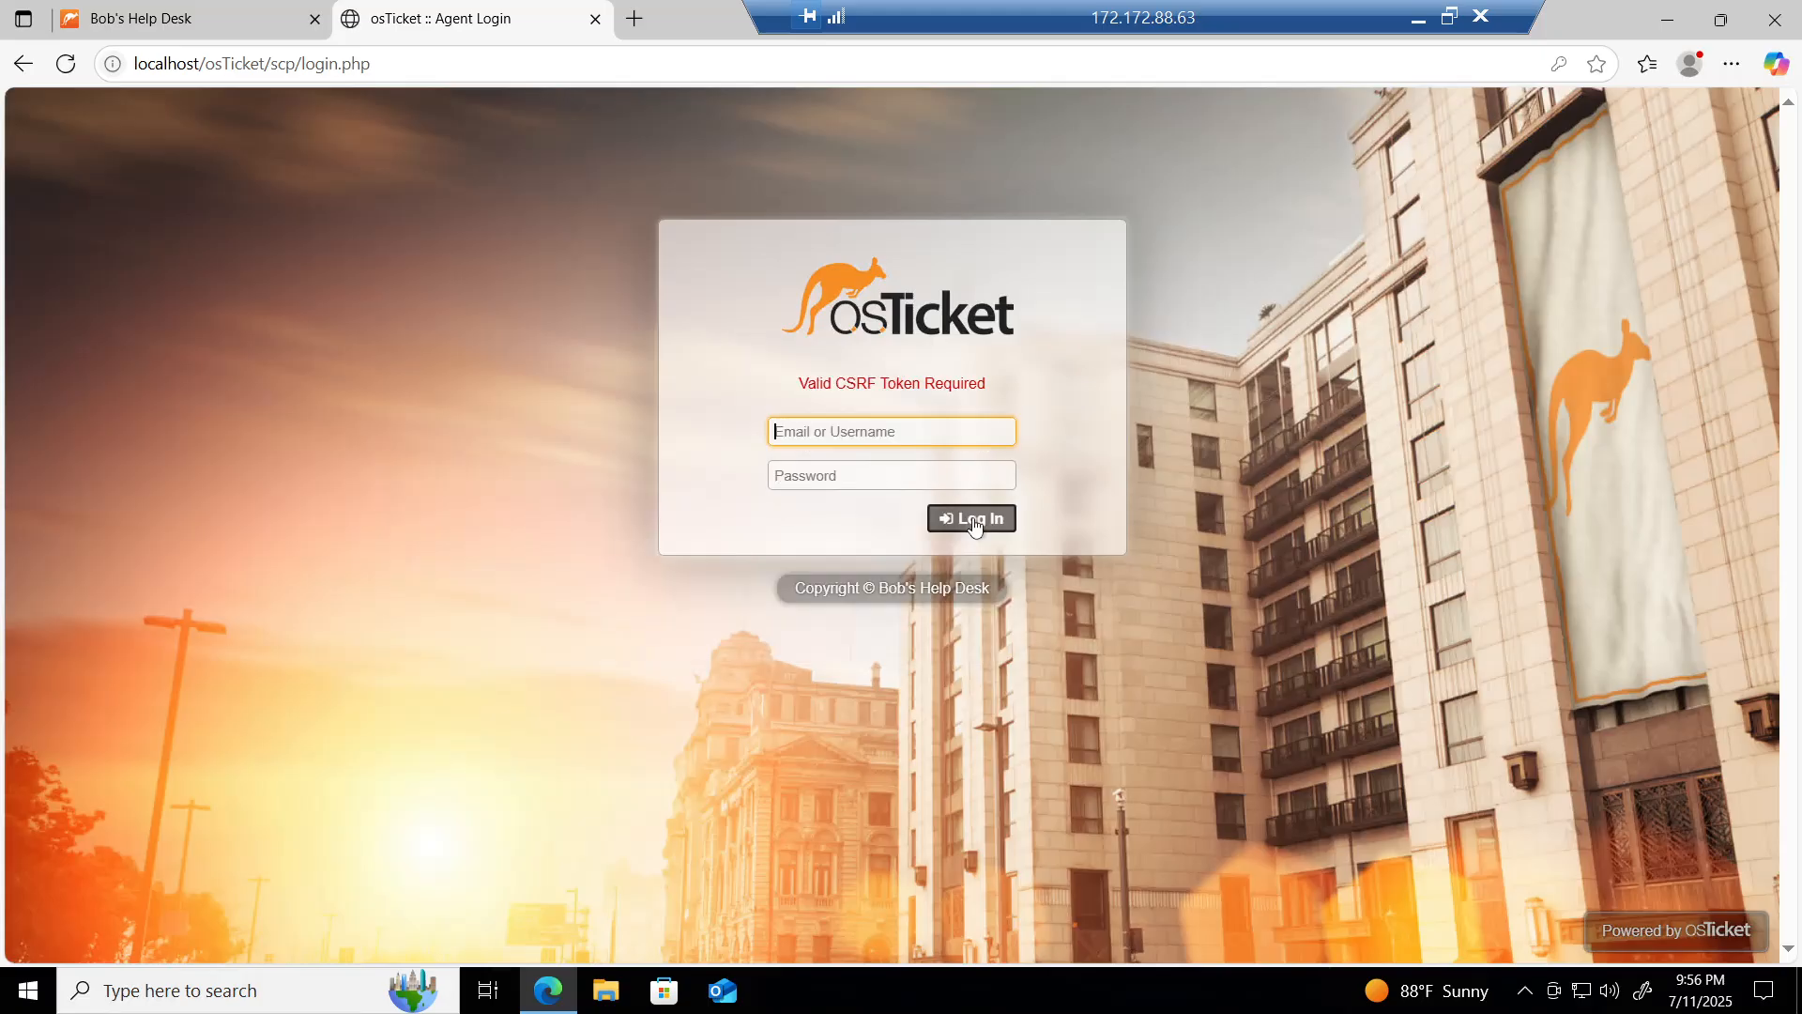
Step: Re-enter the agent credentials after the CSRF error and log in to the staff panel
text(m)
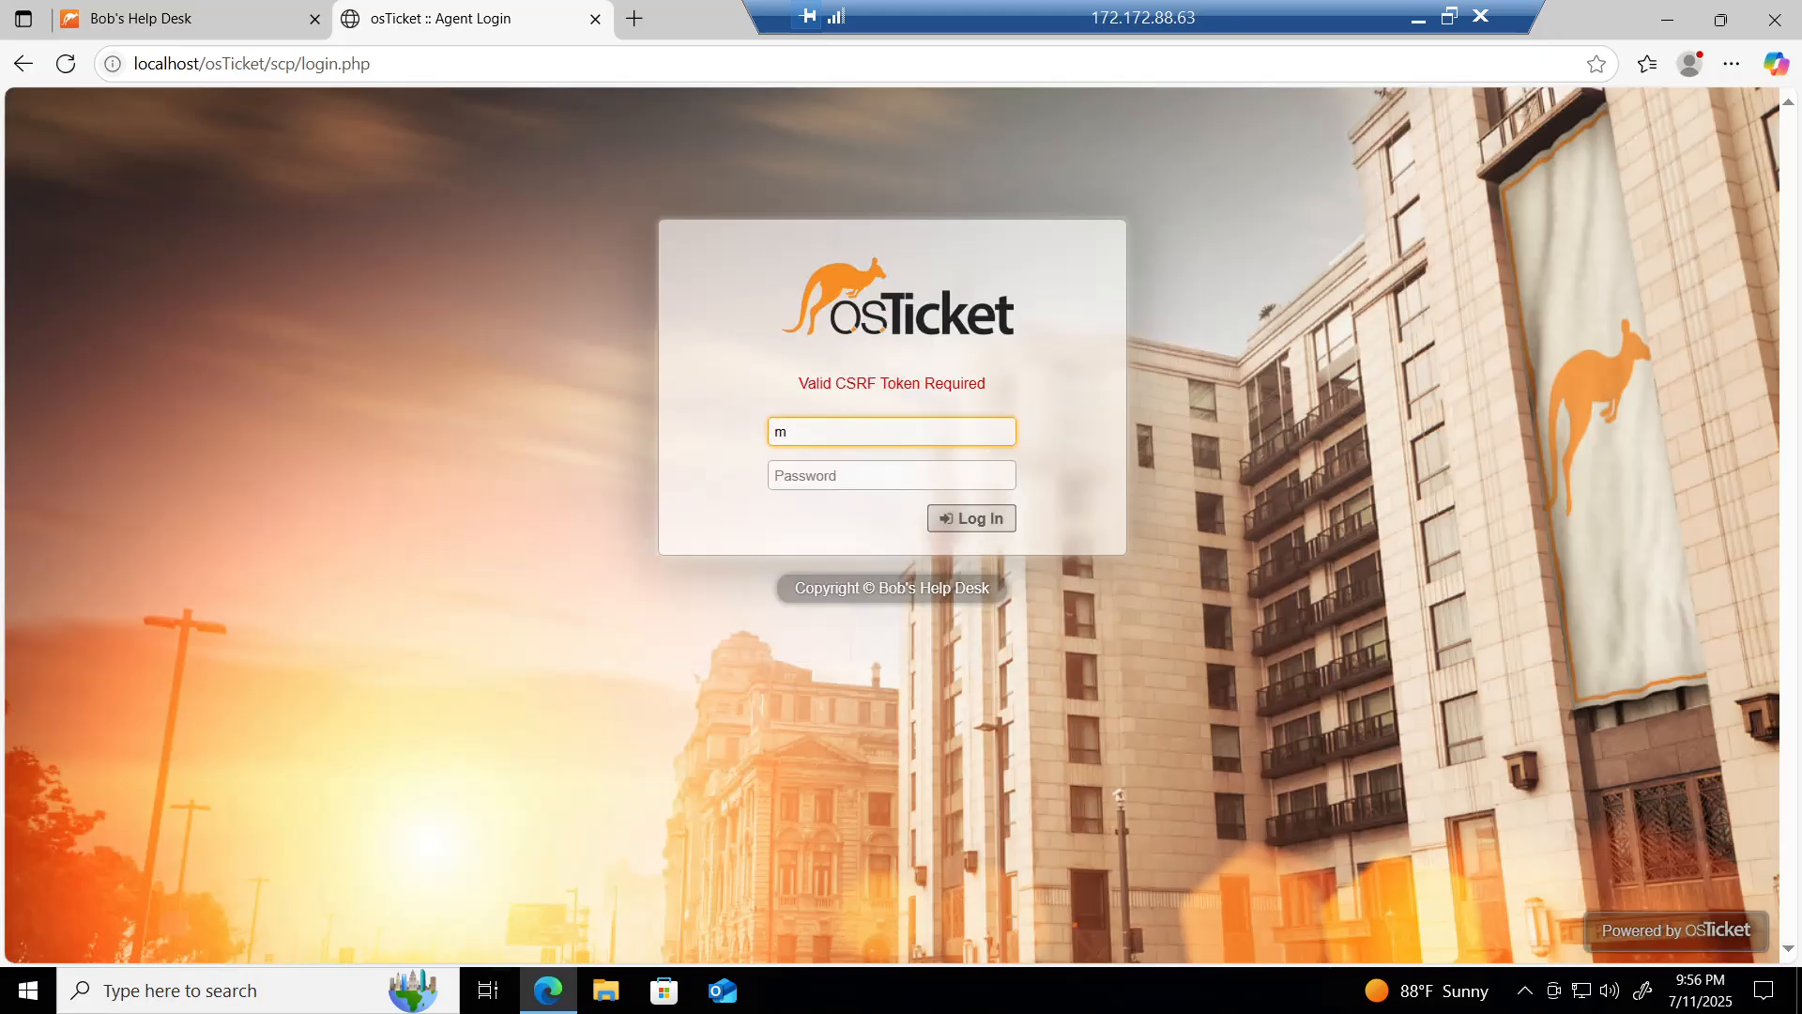
text(ay)
key(Tab)
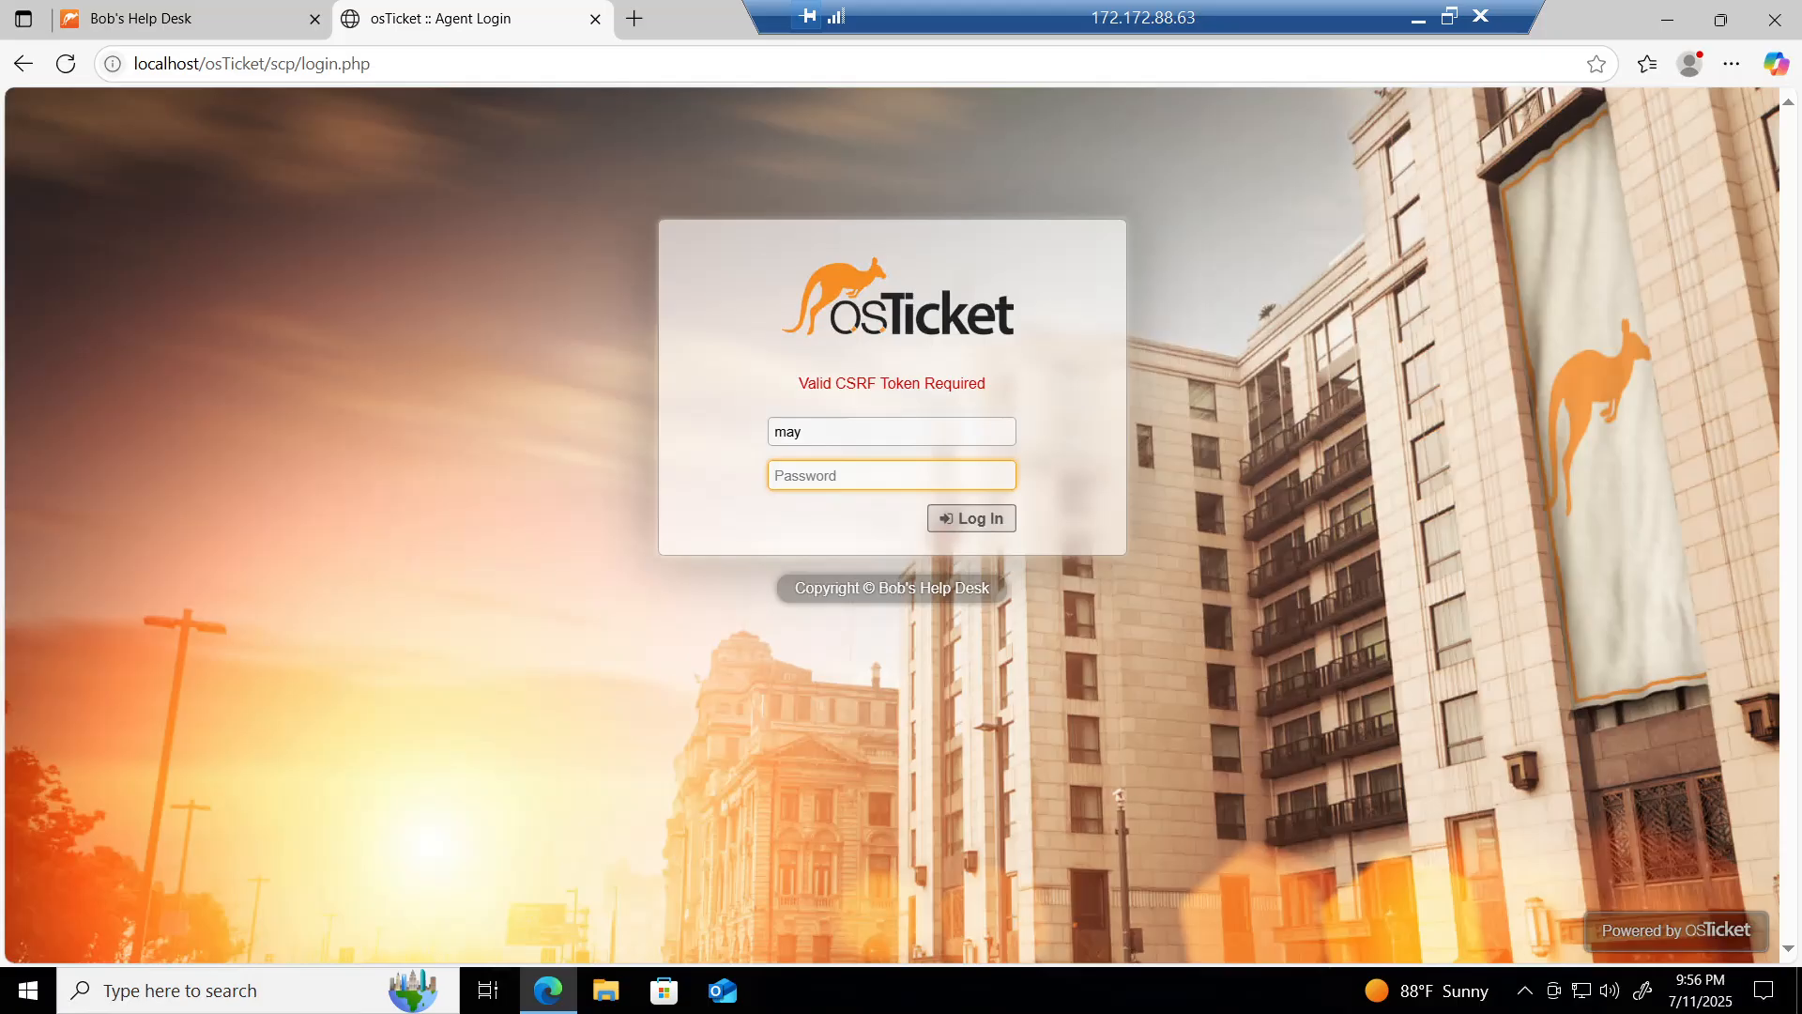
text(•••••••••)
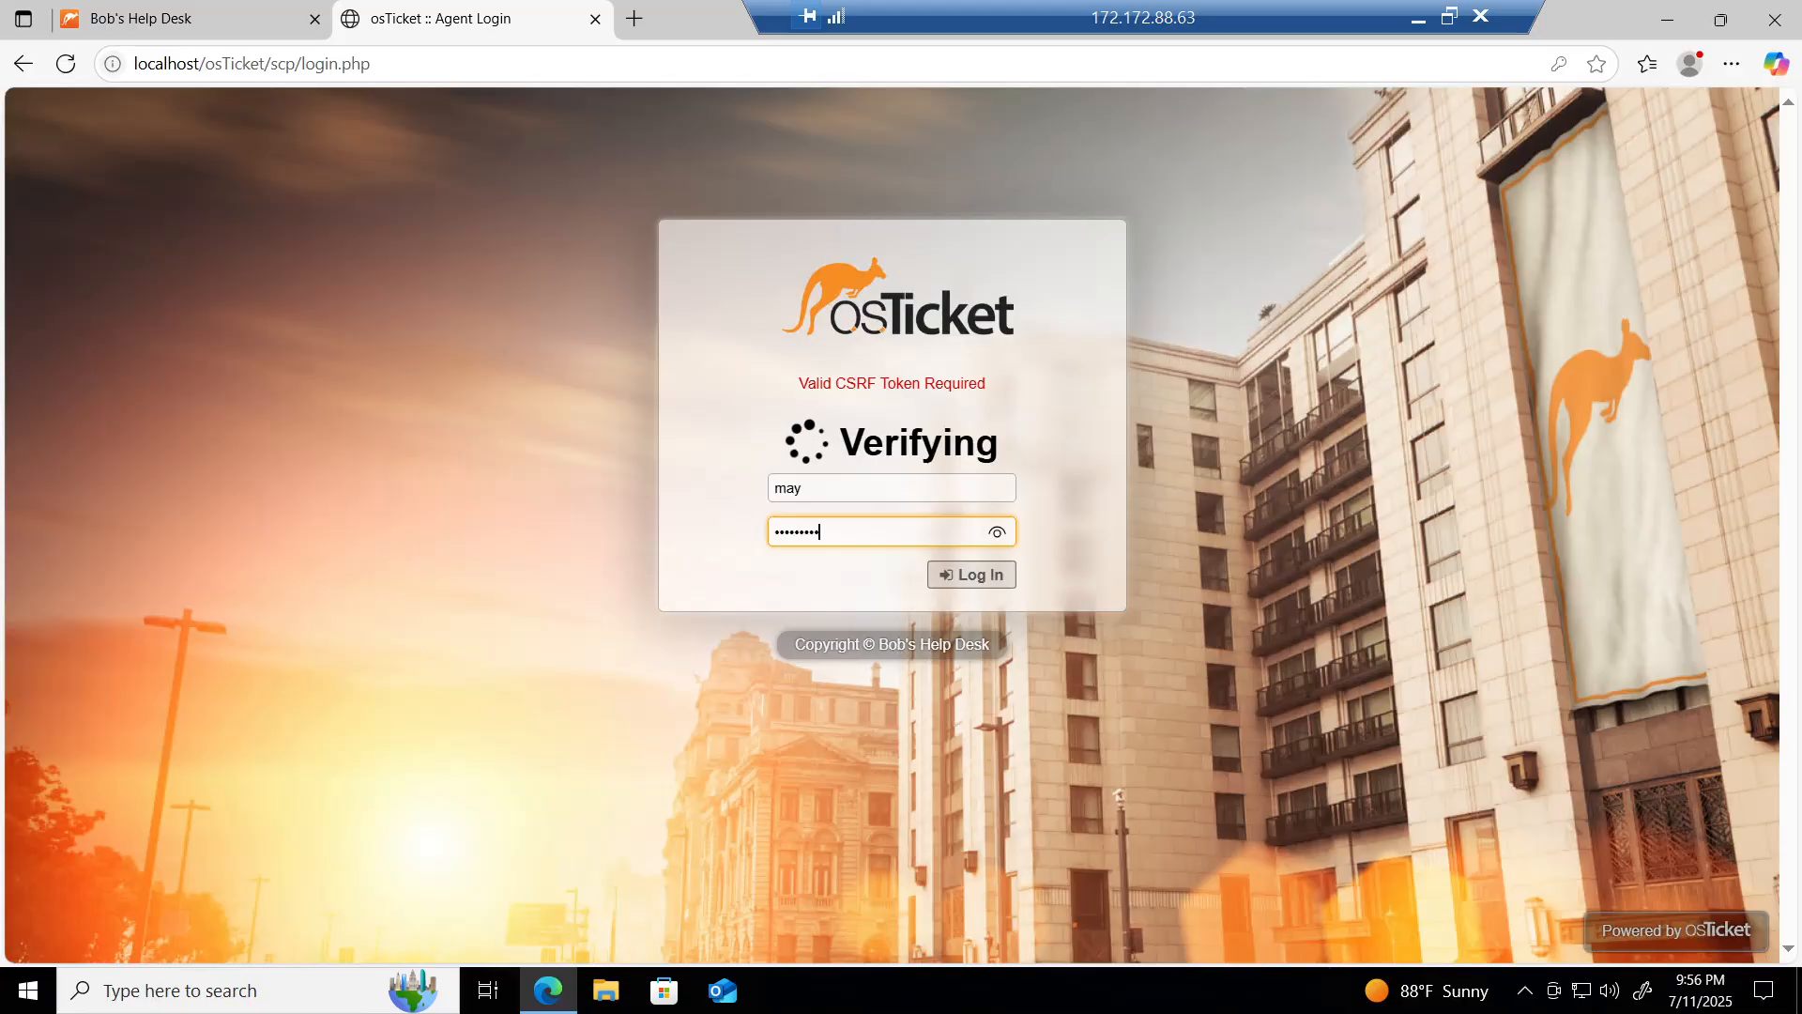
key(Return)
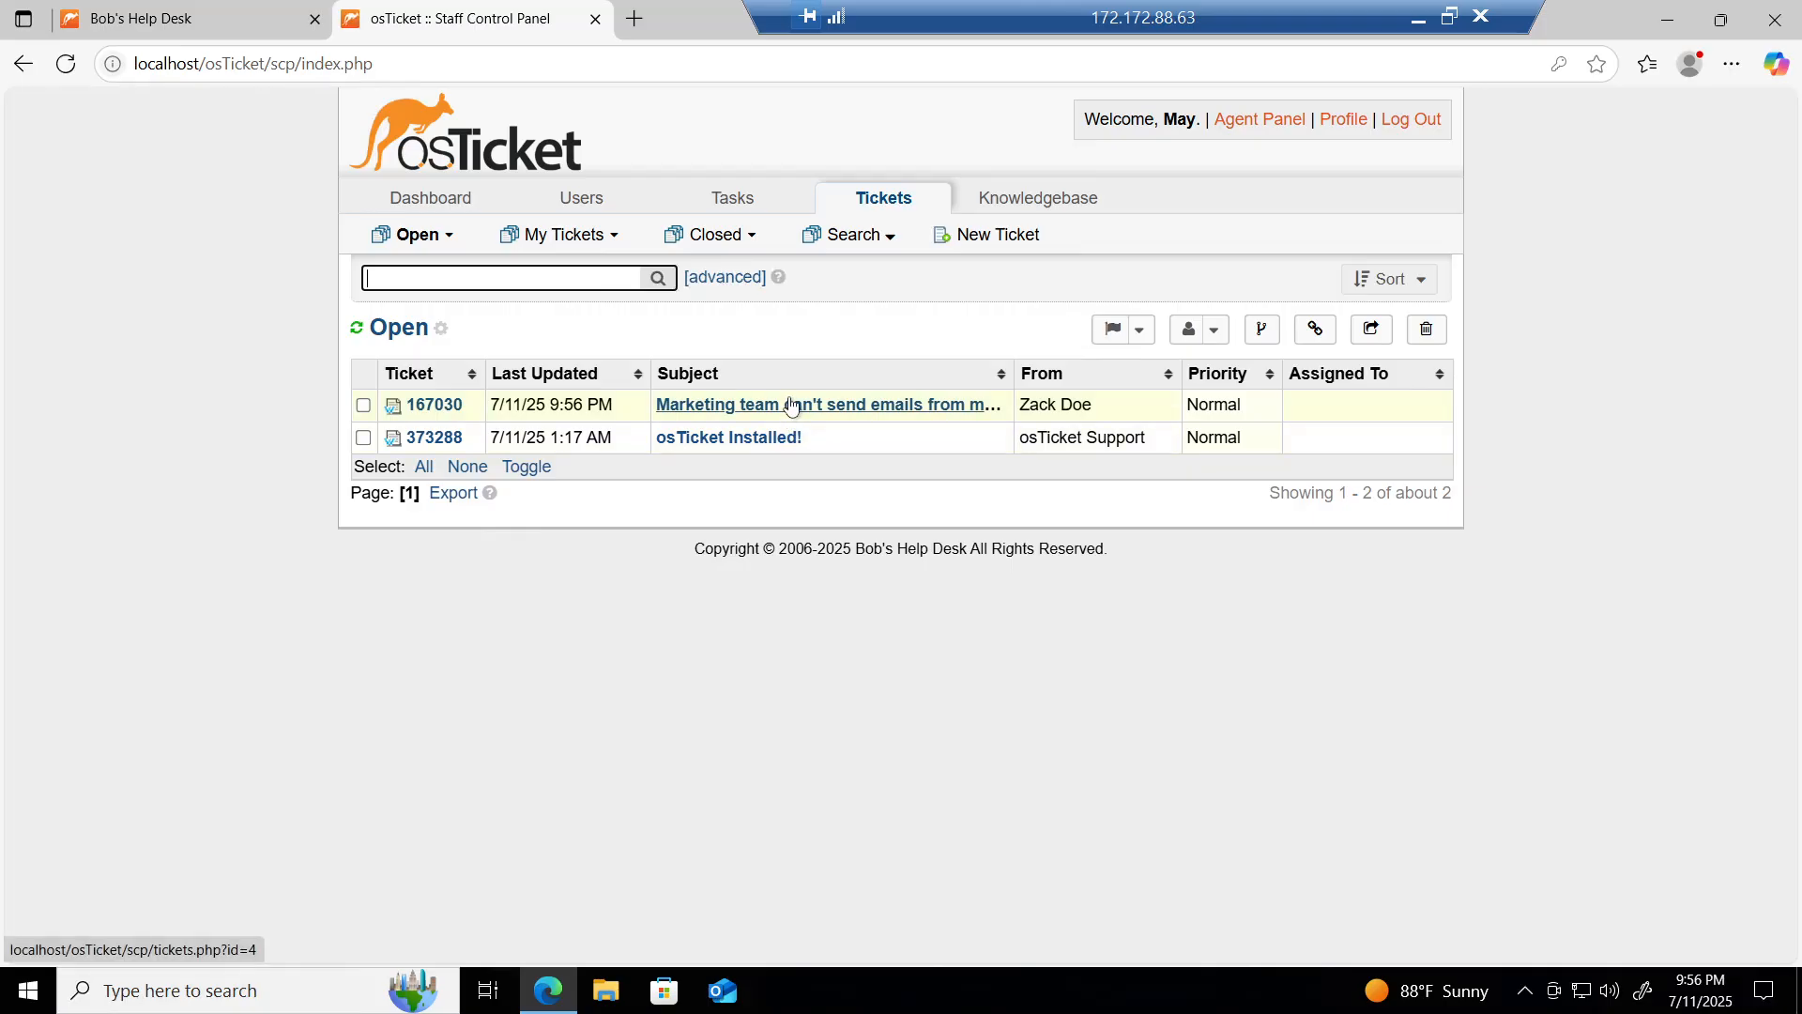
Step: Open ticket #167030 from the Open list and scroll through its details and message thread
click(790, 405)
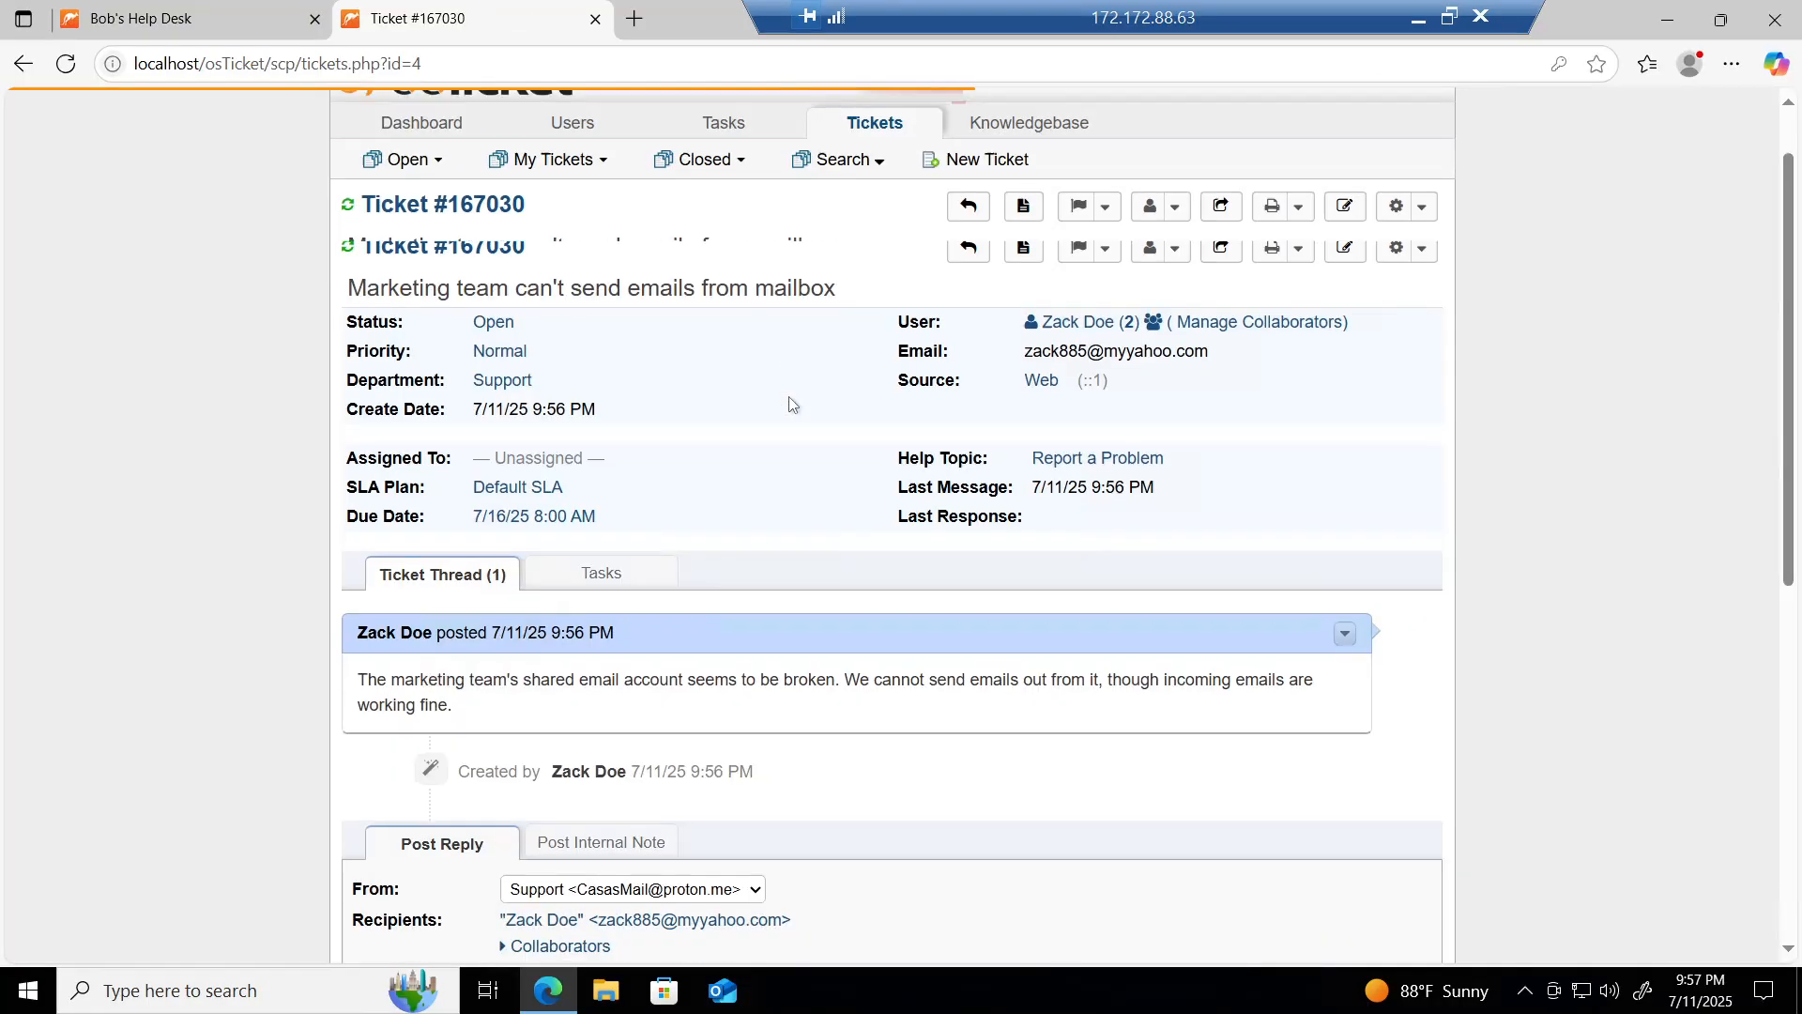
scroll(791, 405, down, 6)
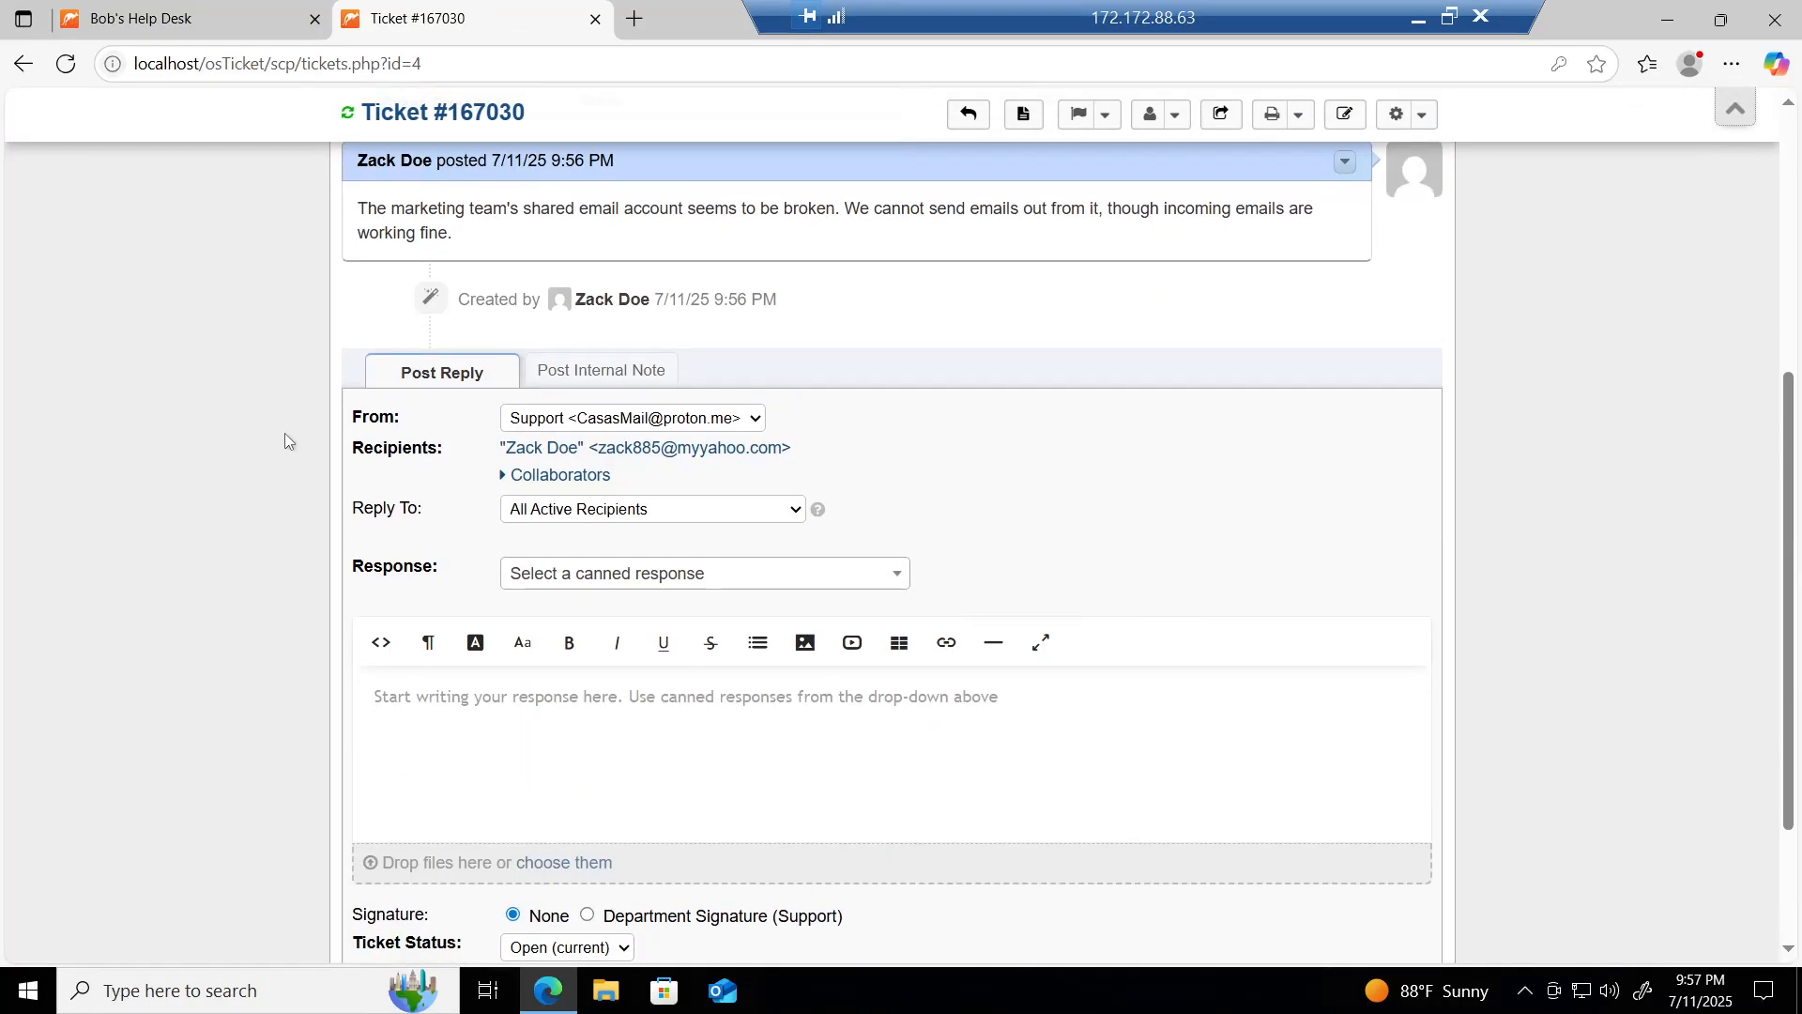
scroll(280, 438, up, 5)
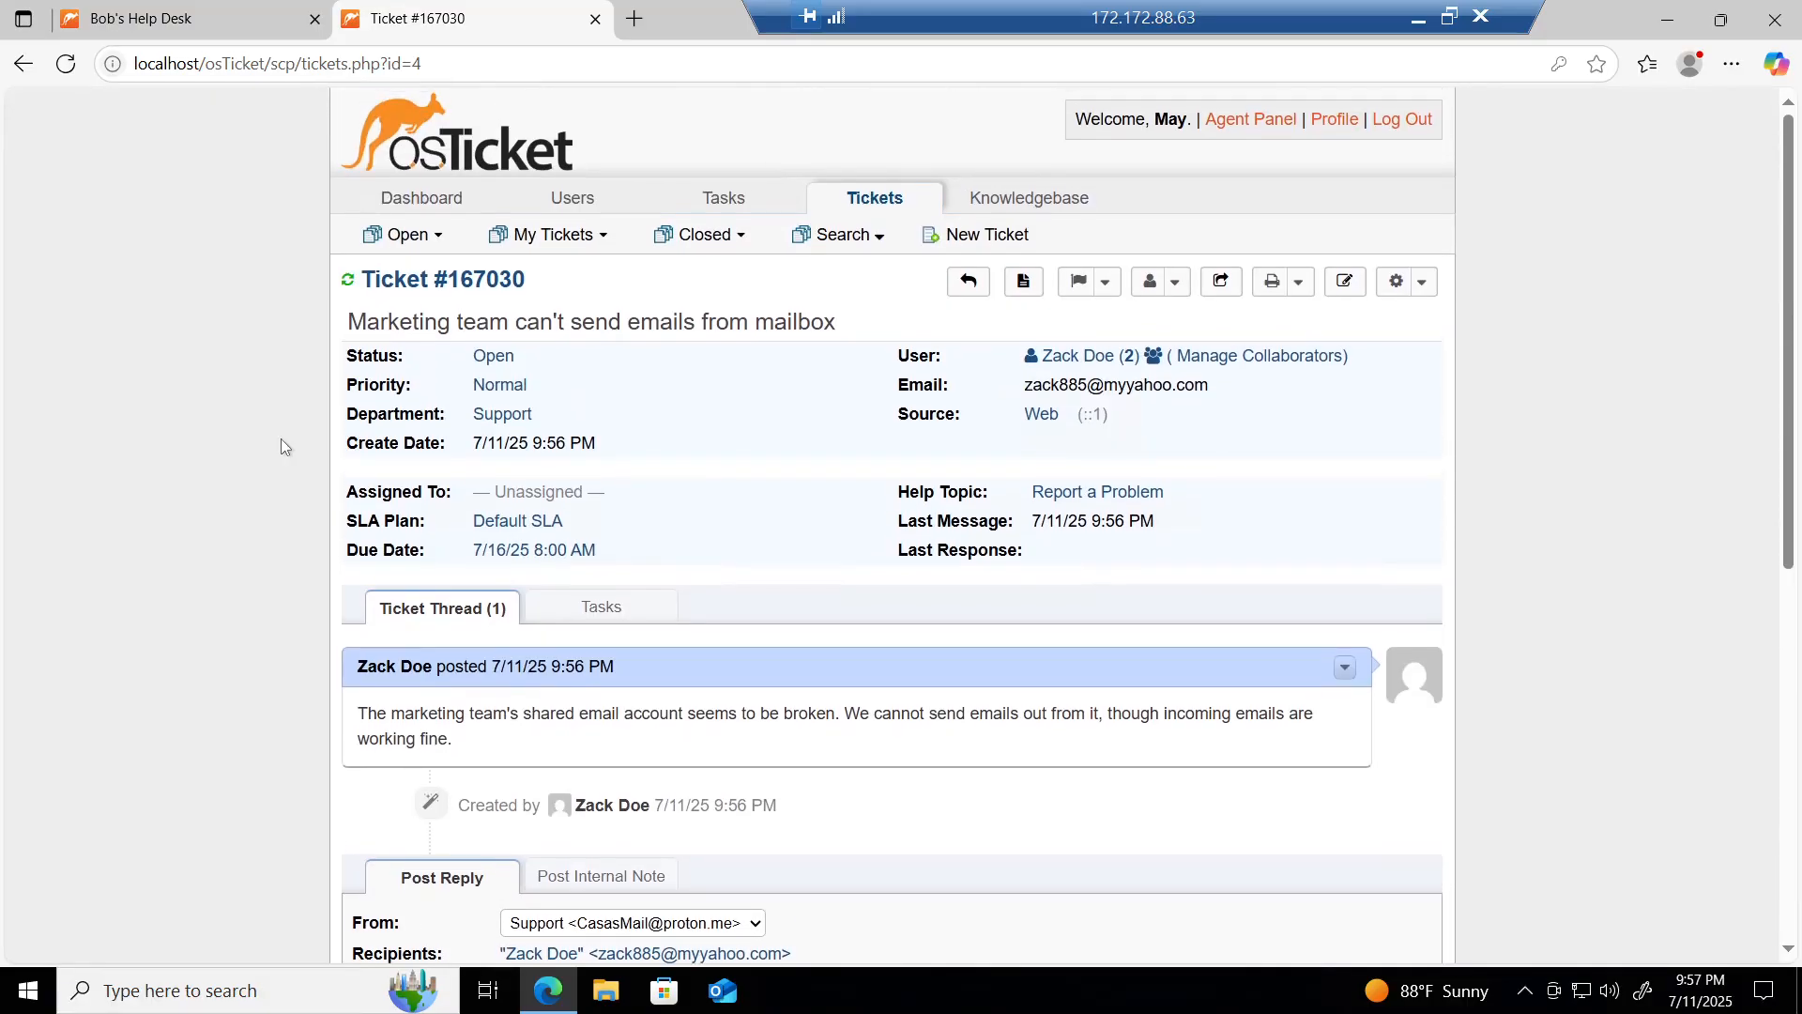
scroll(280, 438, down, 3)
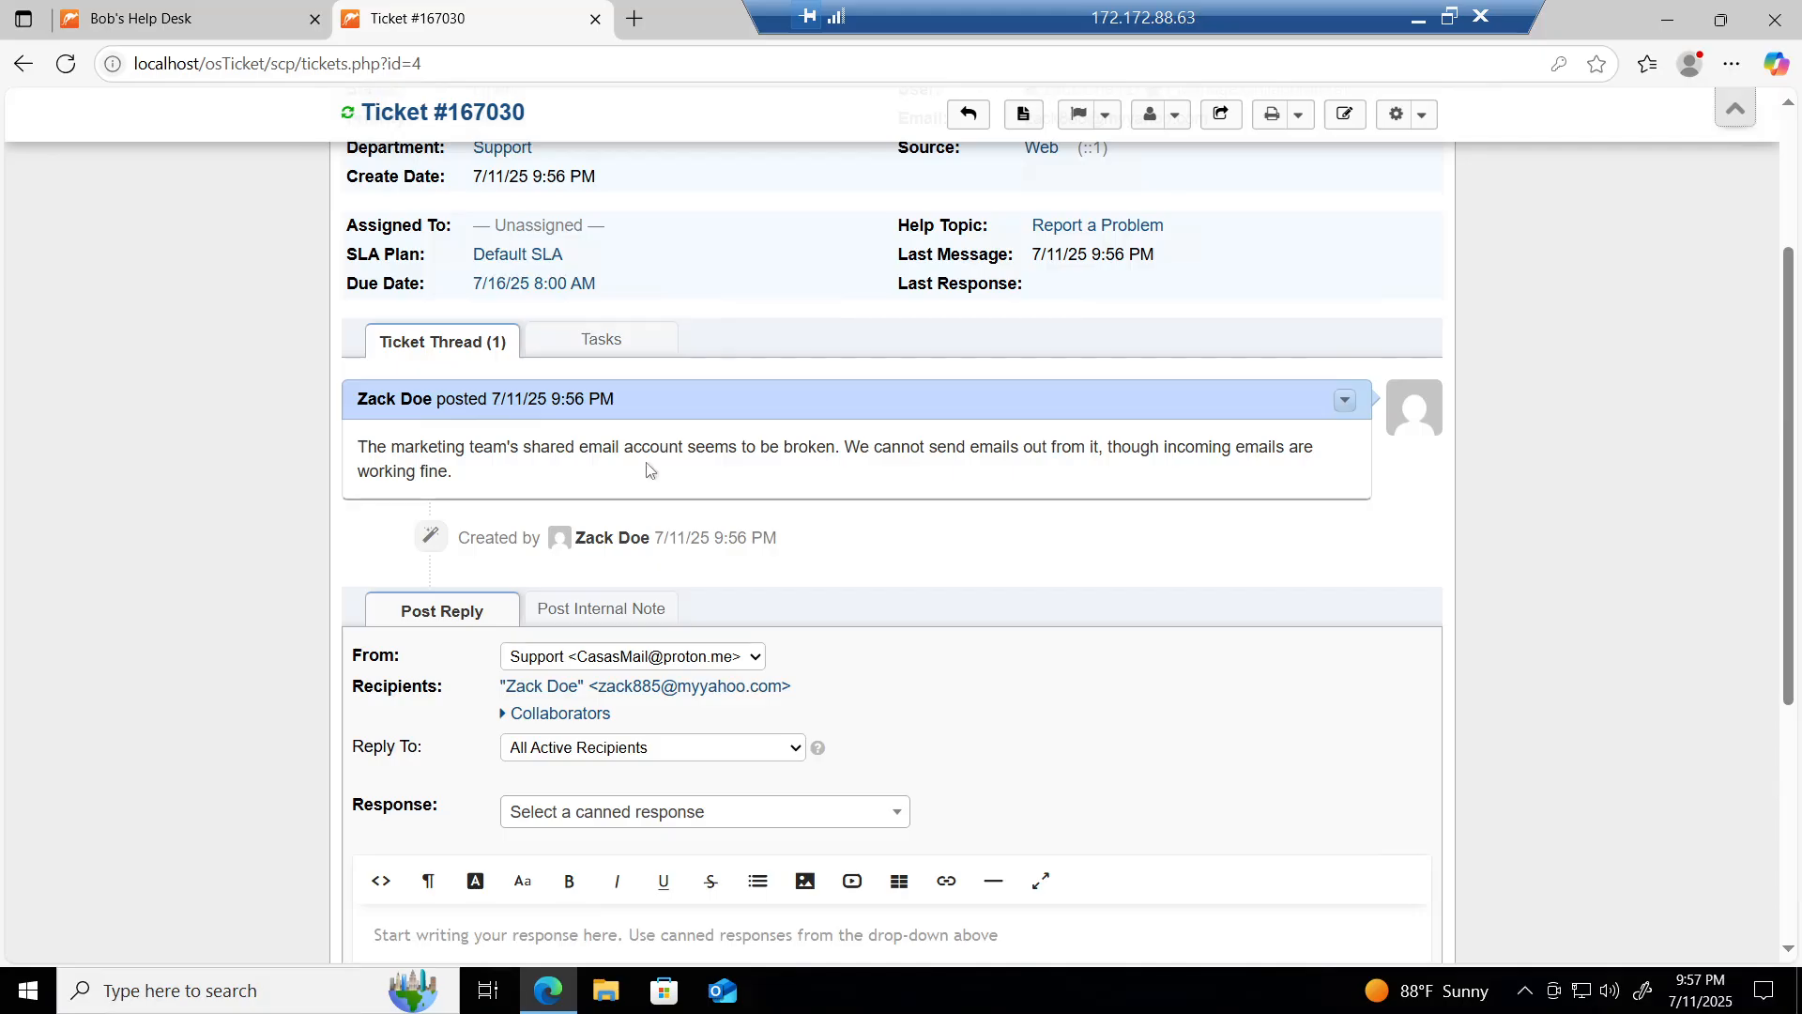
Step: Switch the SLA plan to Sev-B with reason 'Reclassifying as Sev-B for email sending issue affecting marketing team, awaiting further details.'
scroll(647, 469, up, 3)
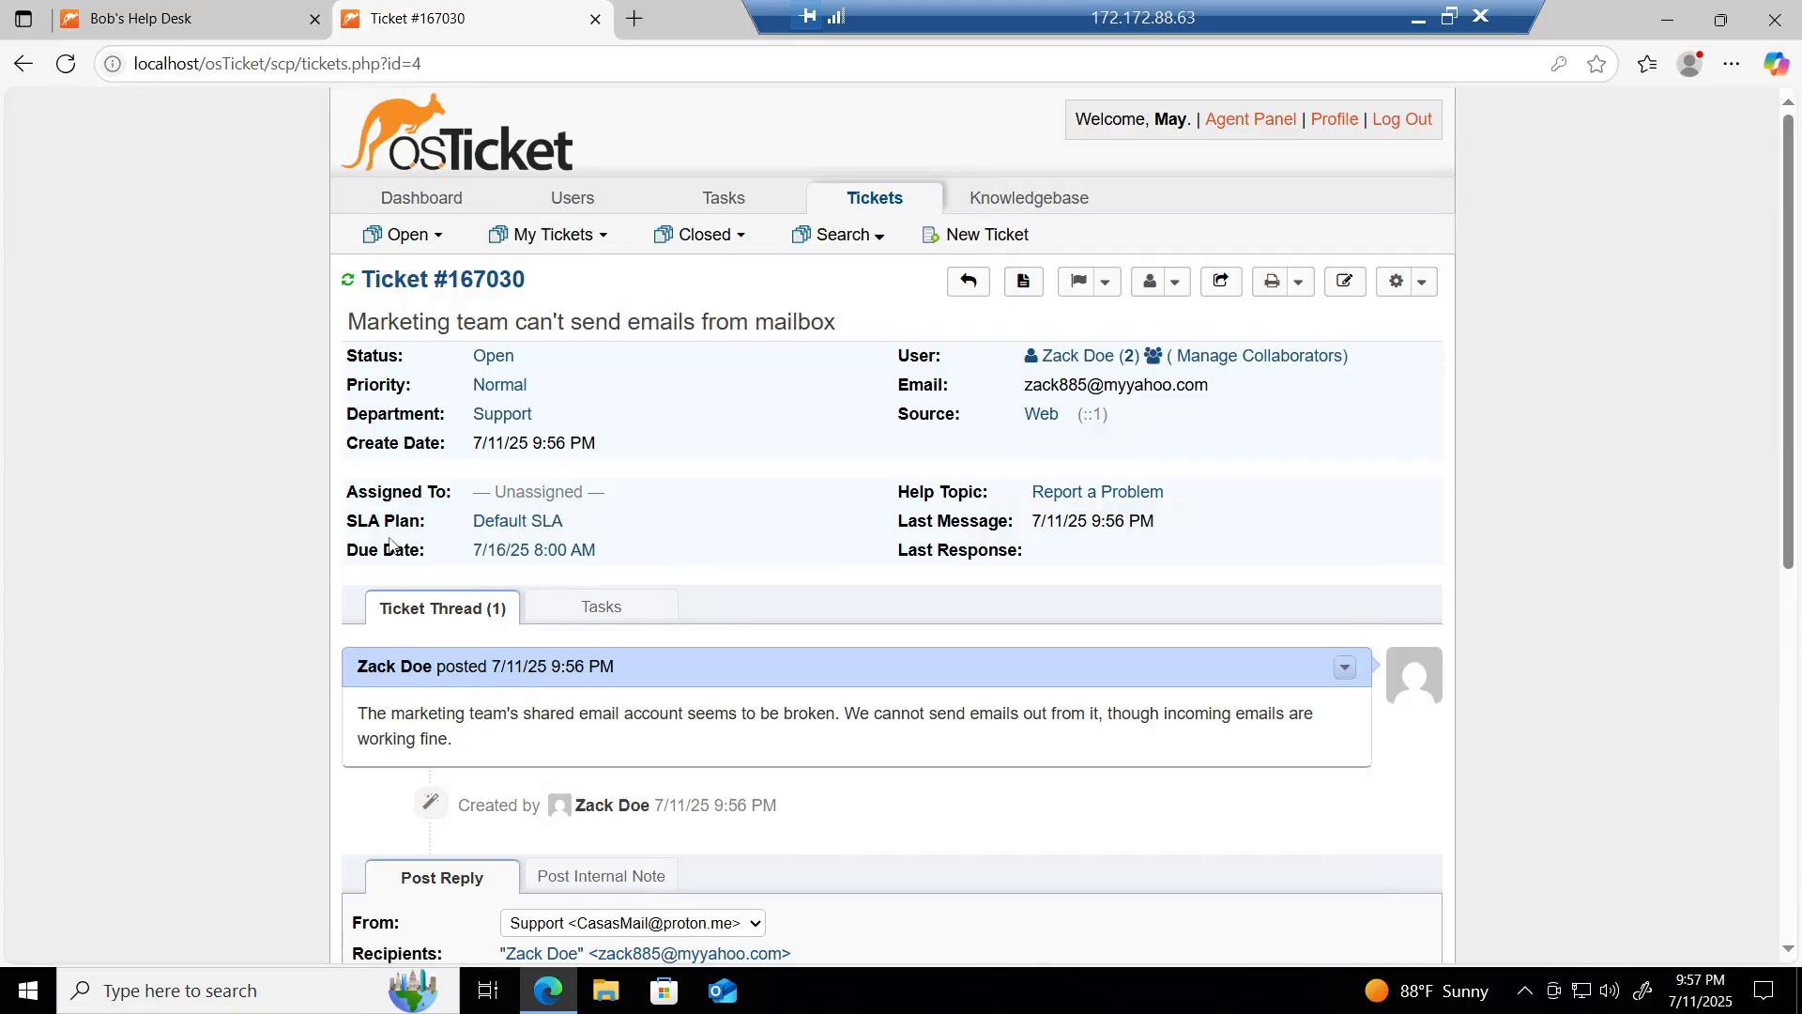
click(499, 530)
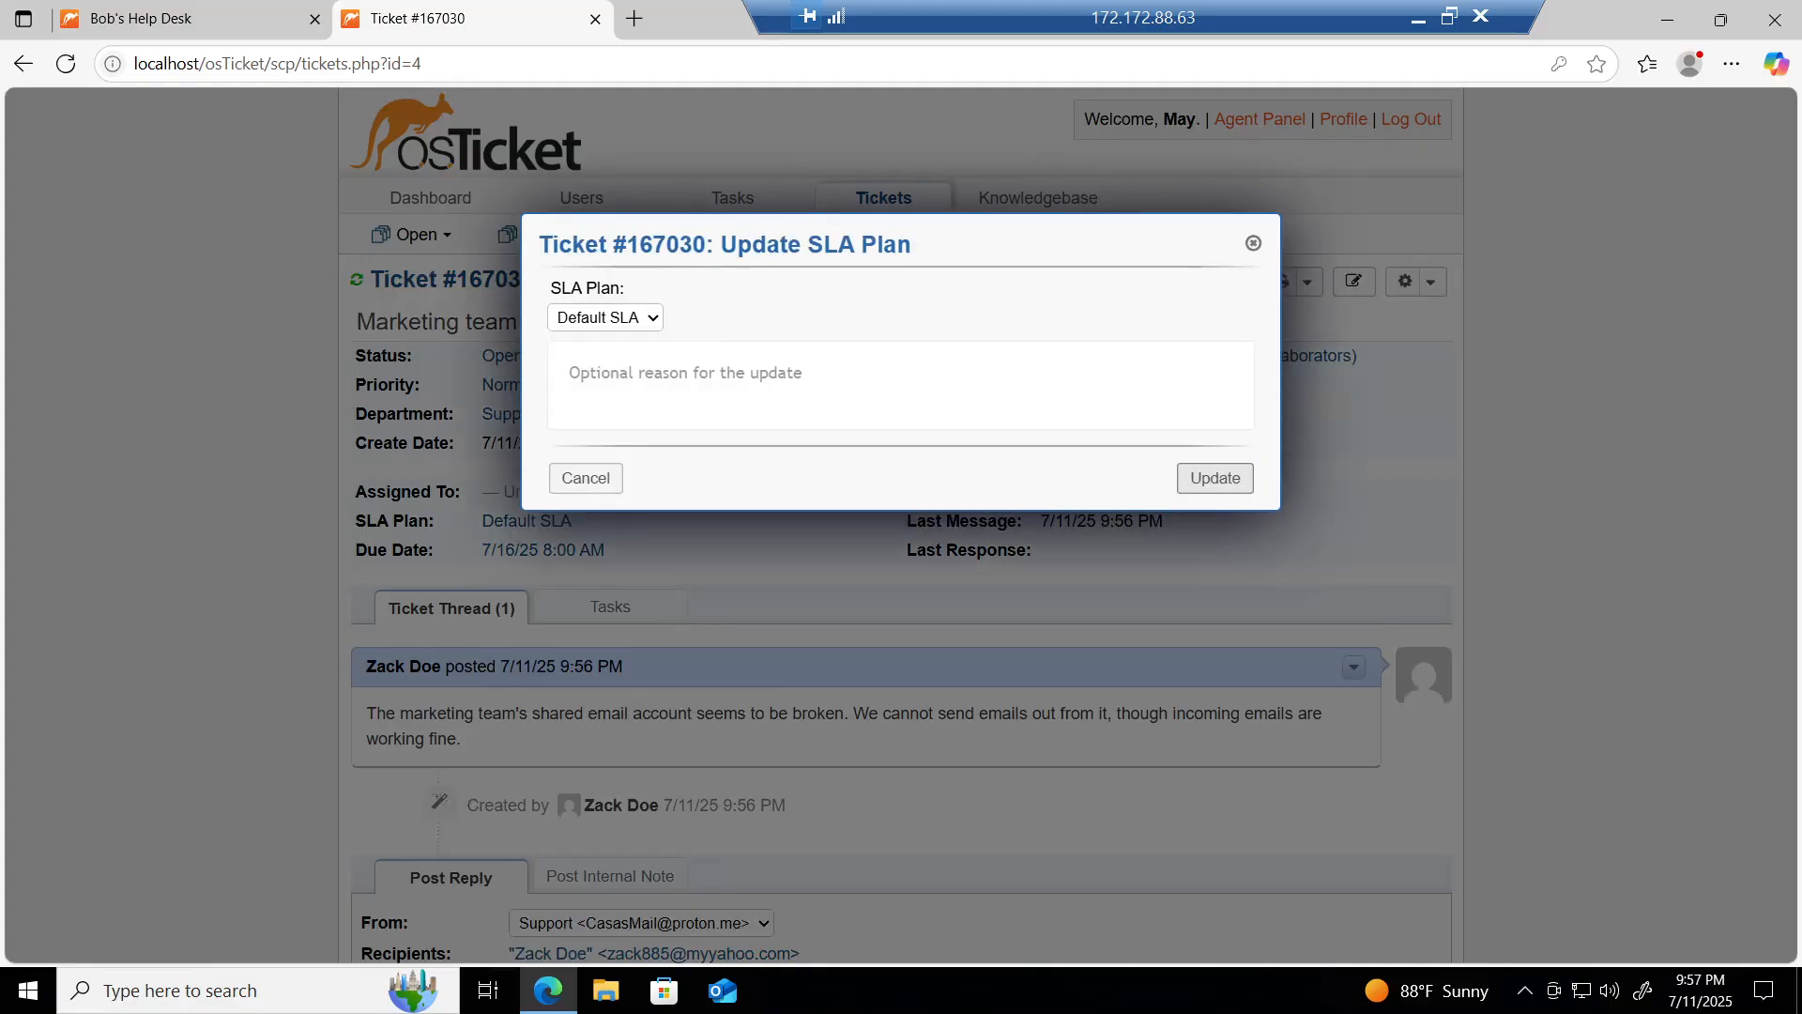
click(618, 320)
click(591, 407)
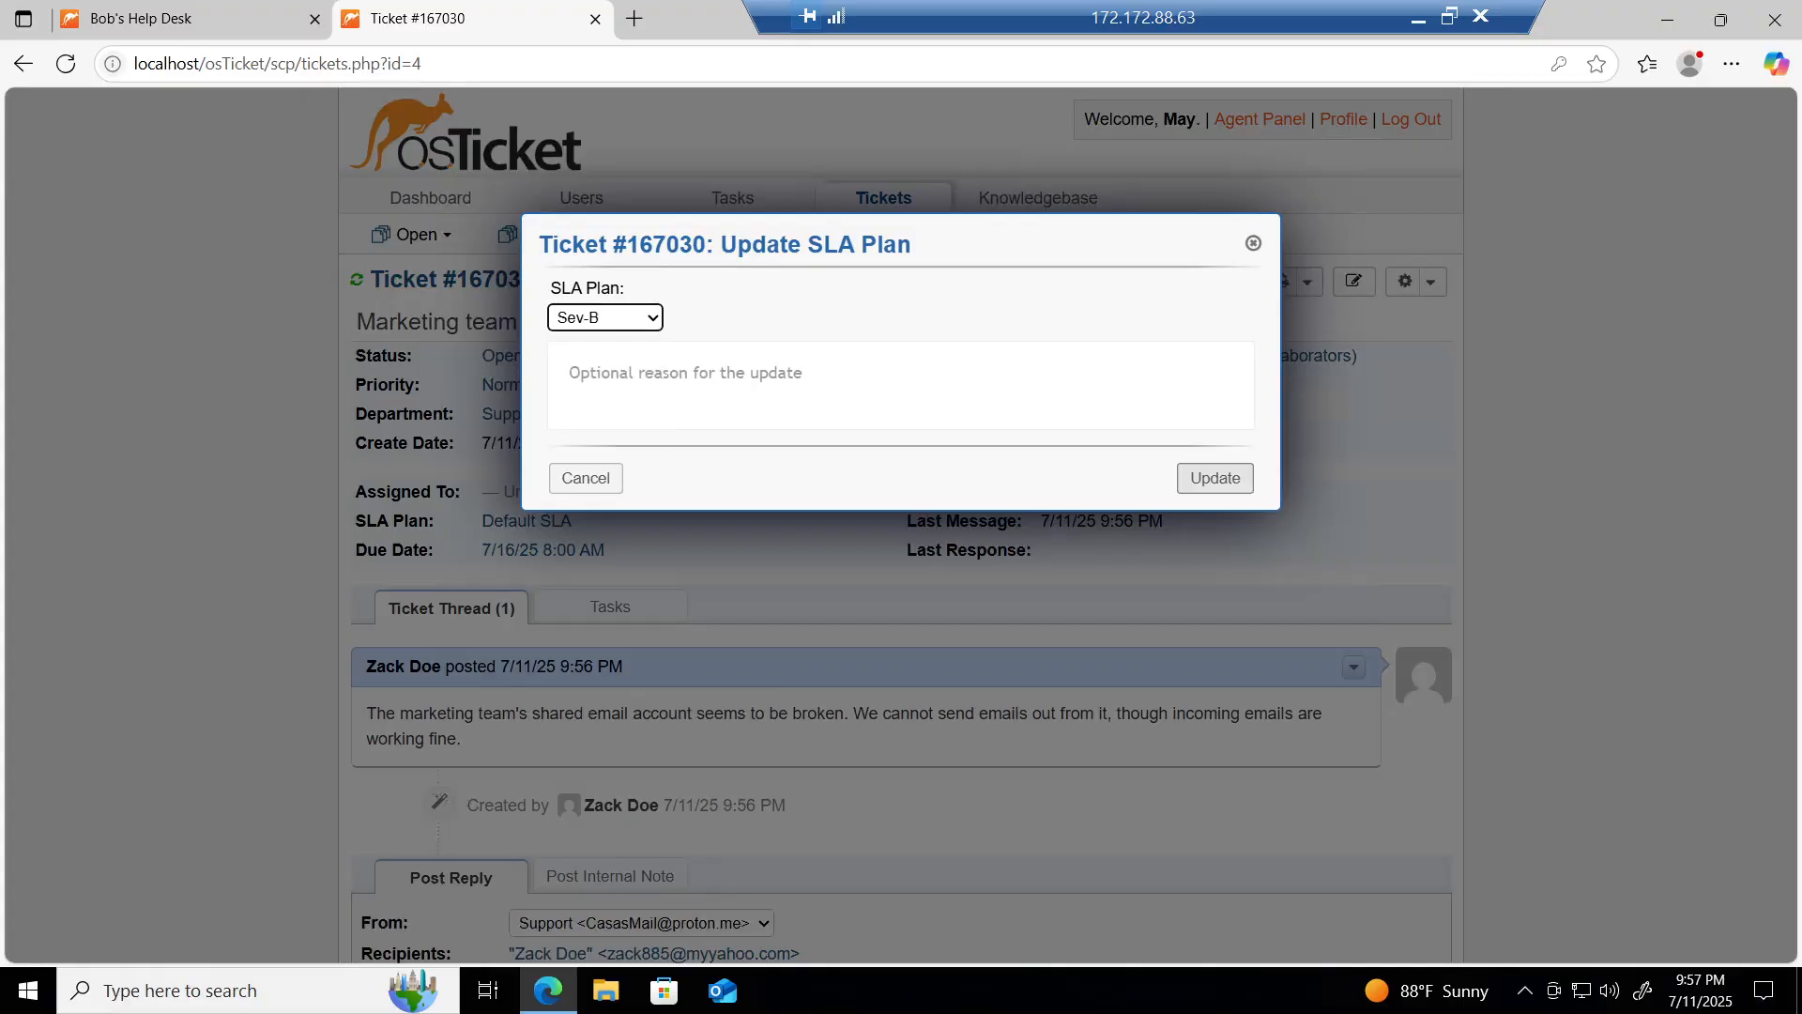
click(638, 375)
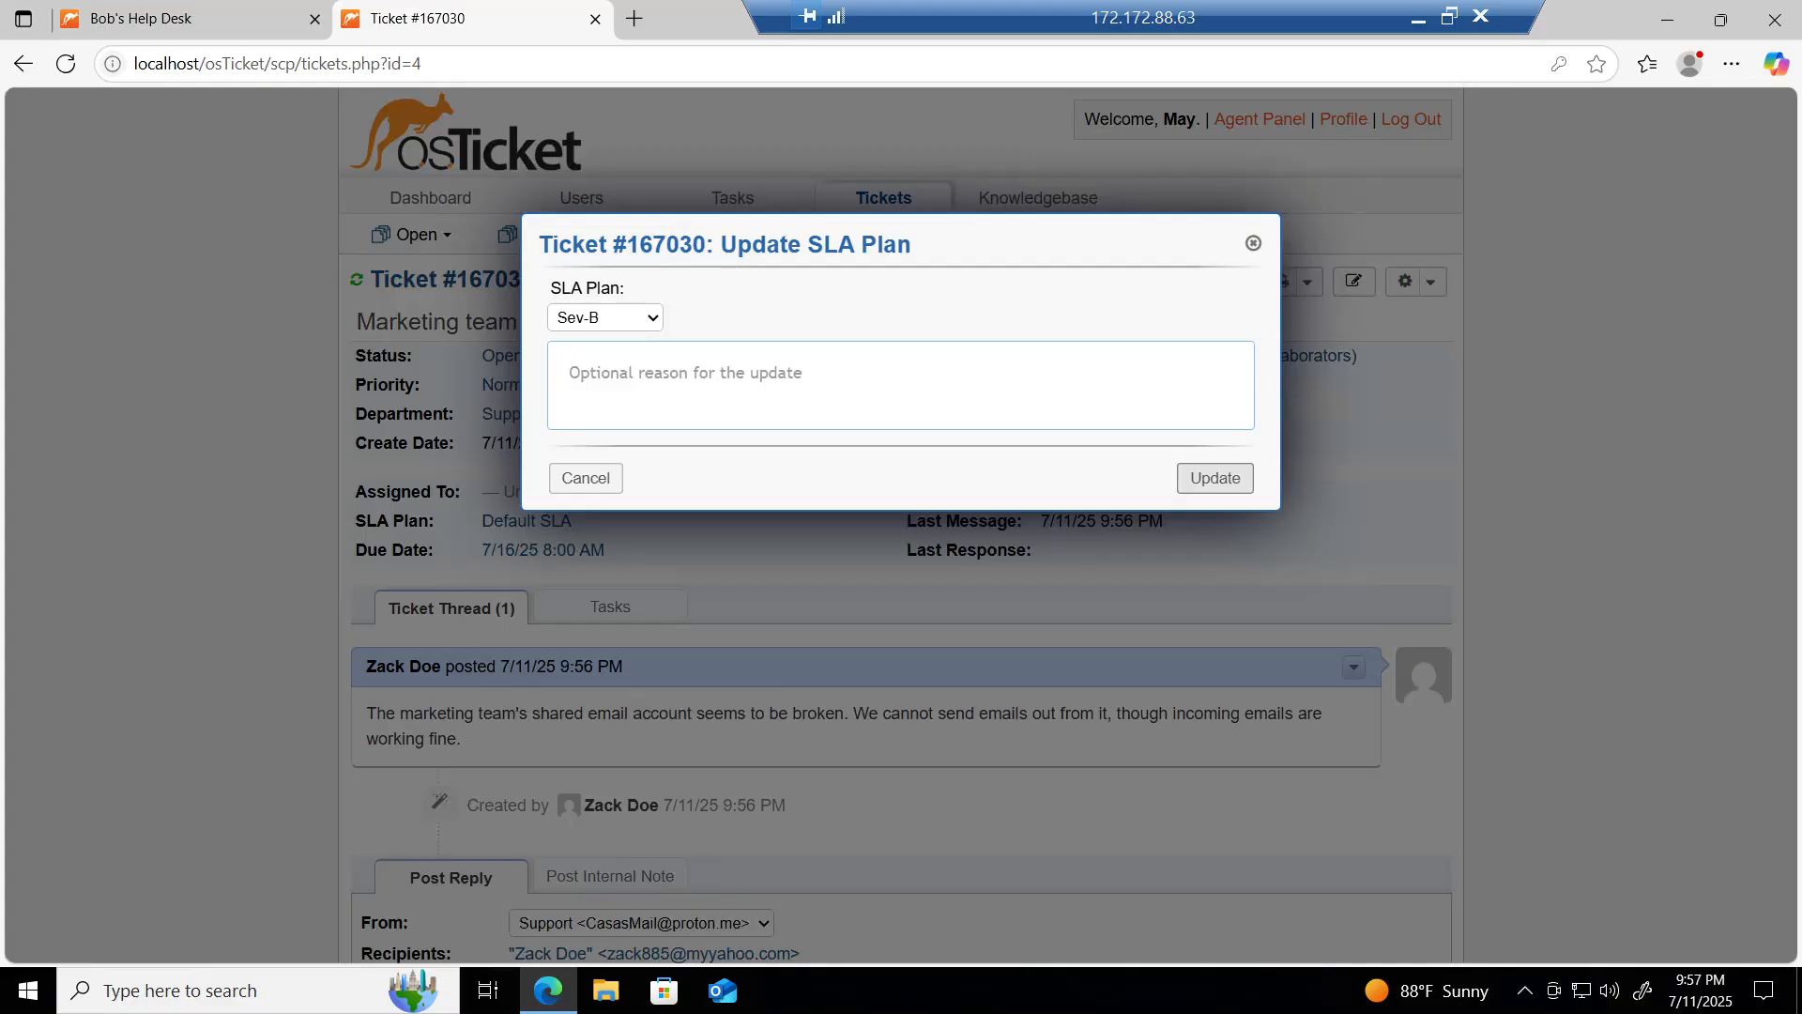
text(Re)
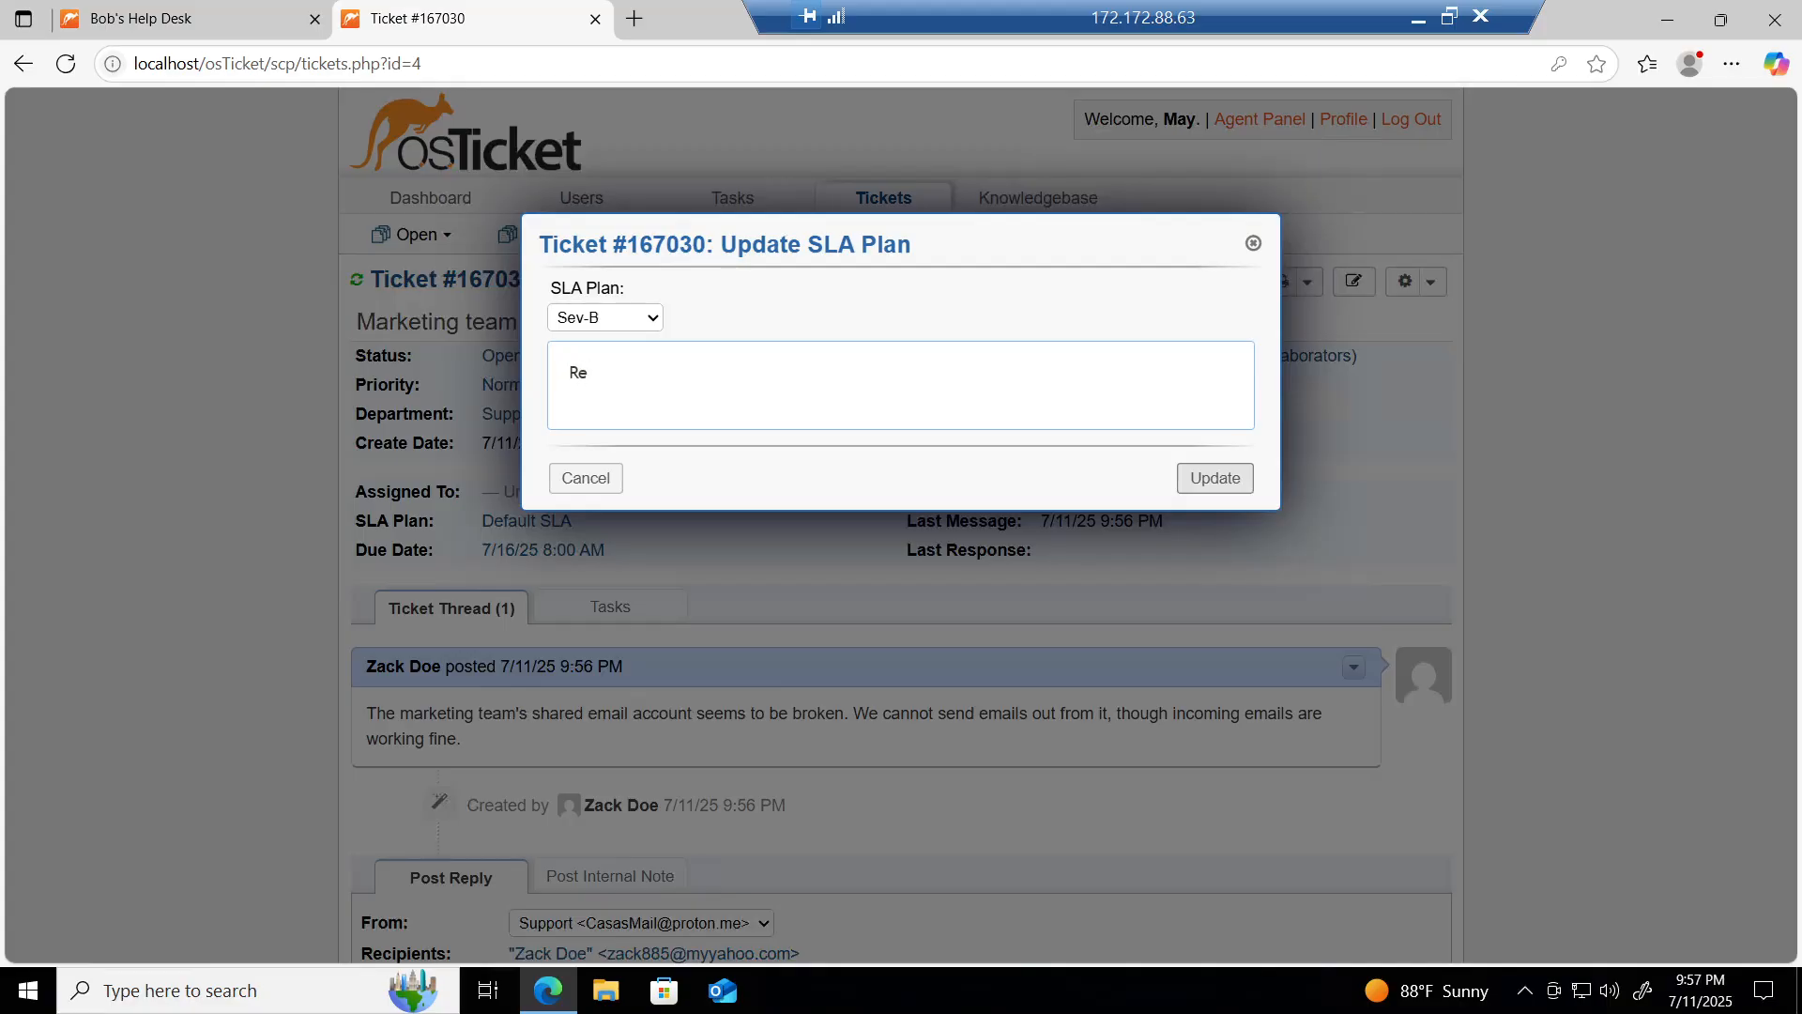
text(cal)
key(BackSpace)
key(BackSpace)
text(lassifying as Sev-B for email)
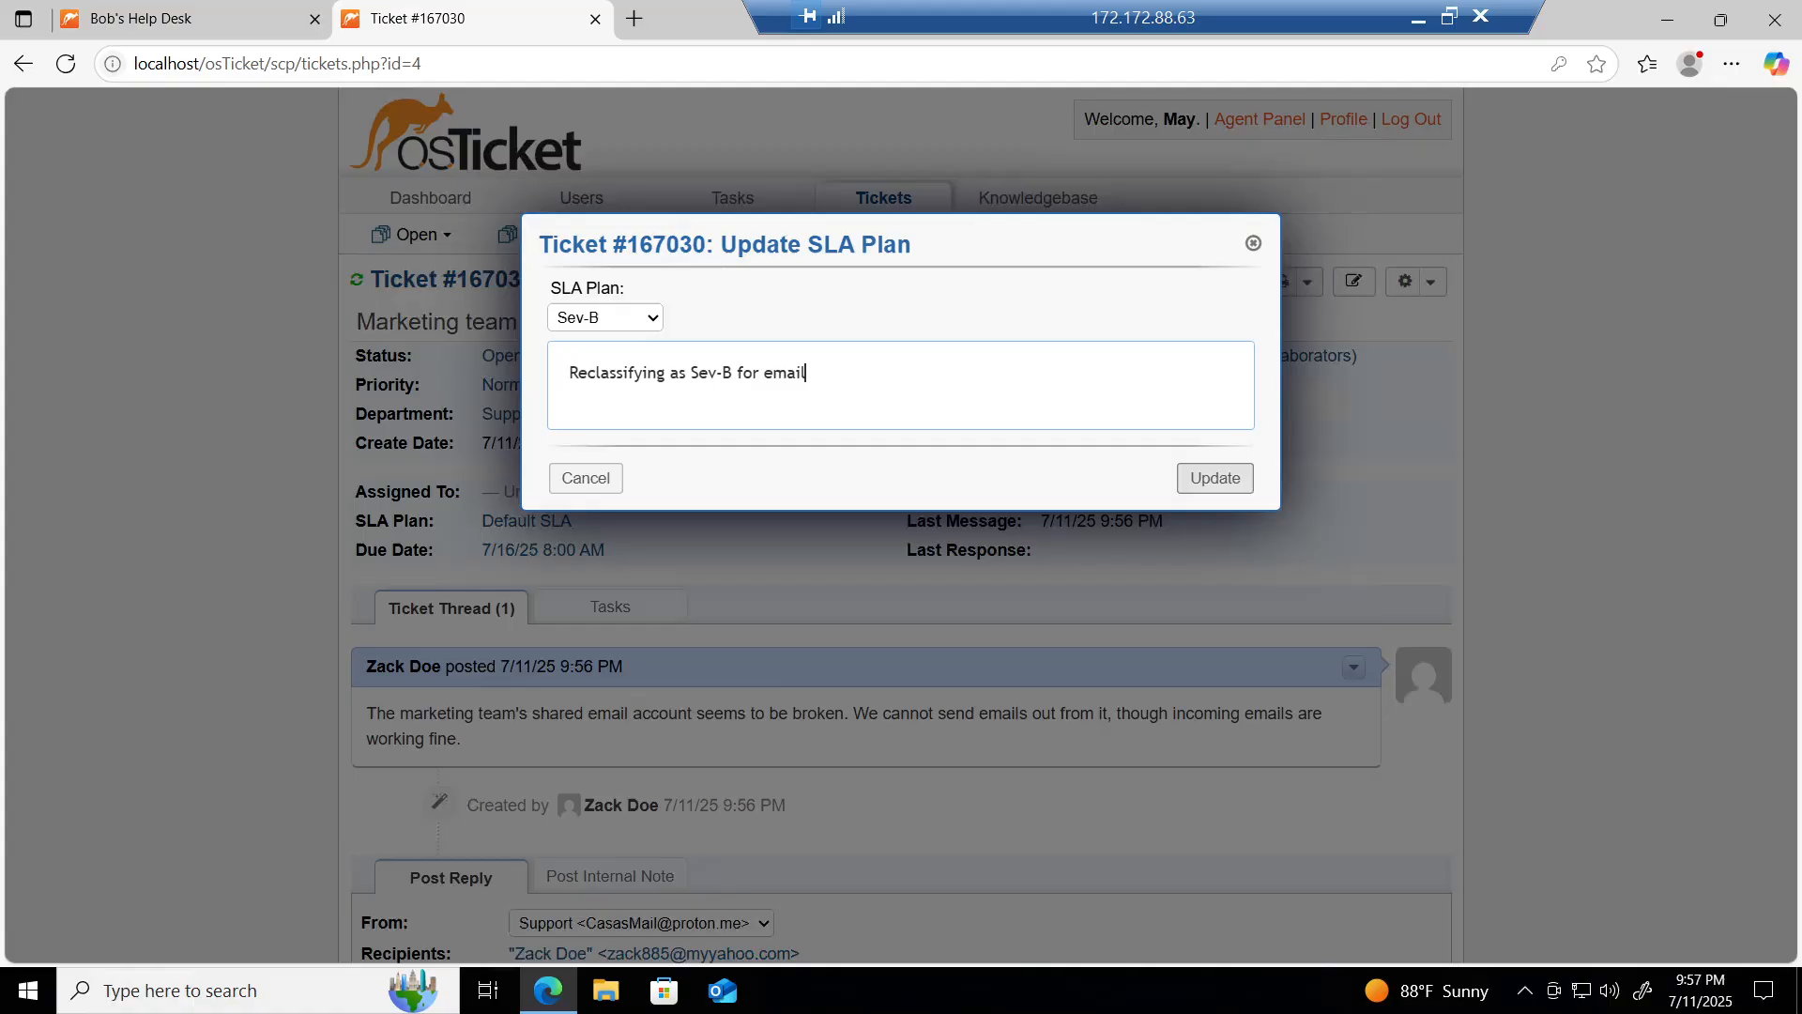
text( snning)
key(BackSpace)
key(BackSpace)
key(BackSpace)
text(ding t)
text(ssue affecting)
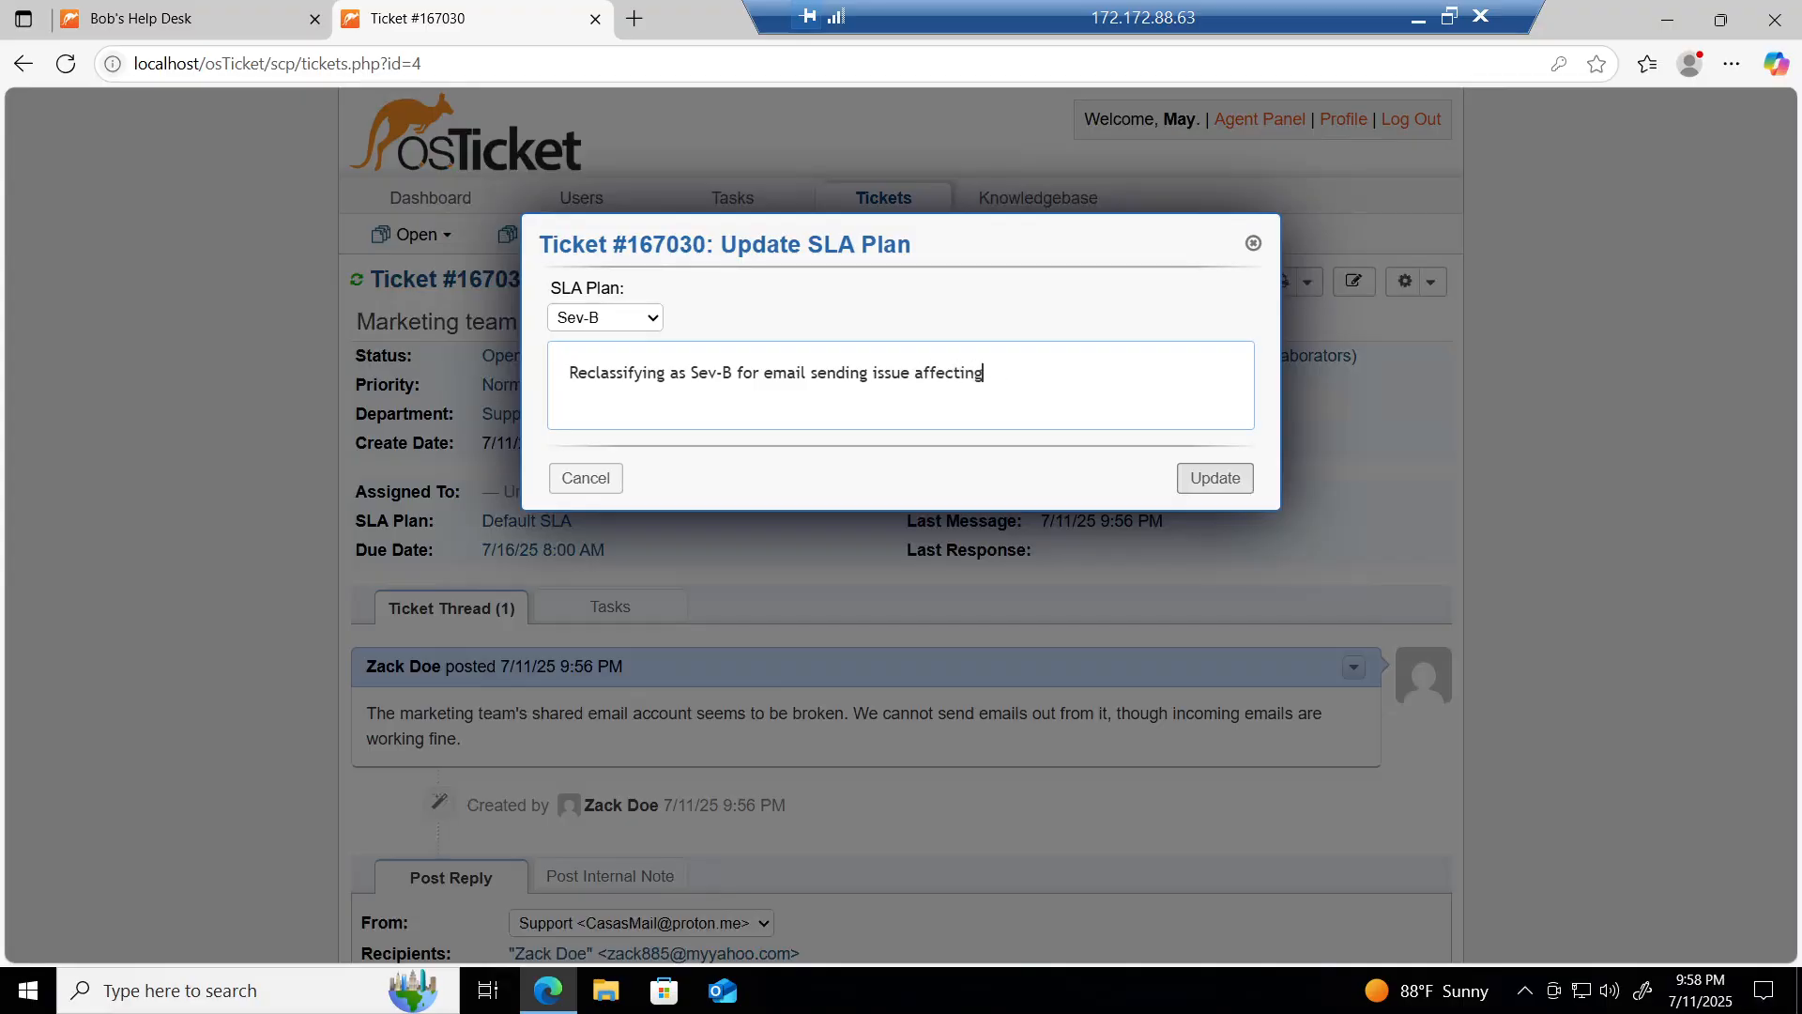
text( marketing team, awaiting )
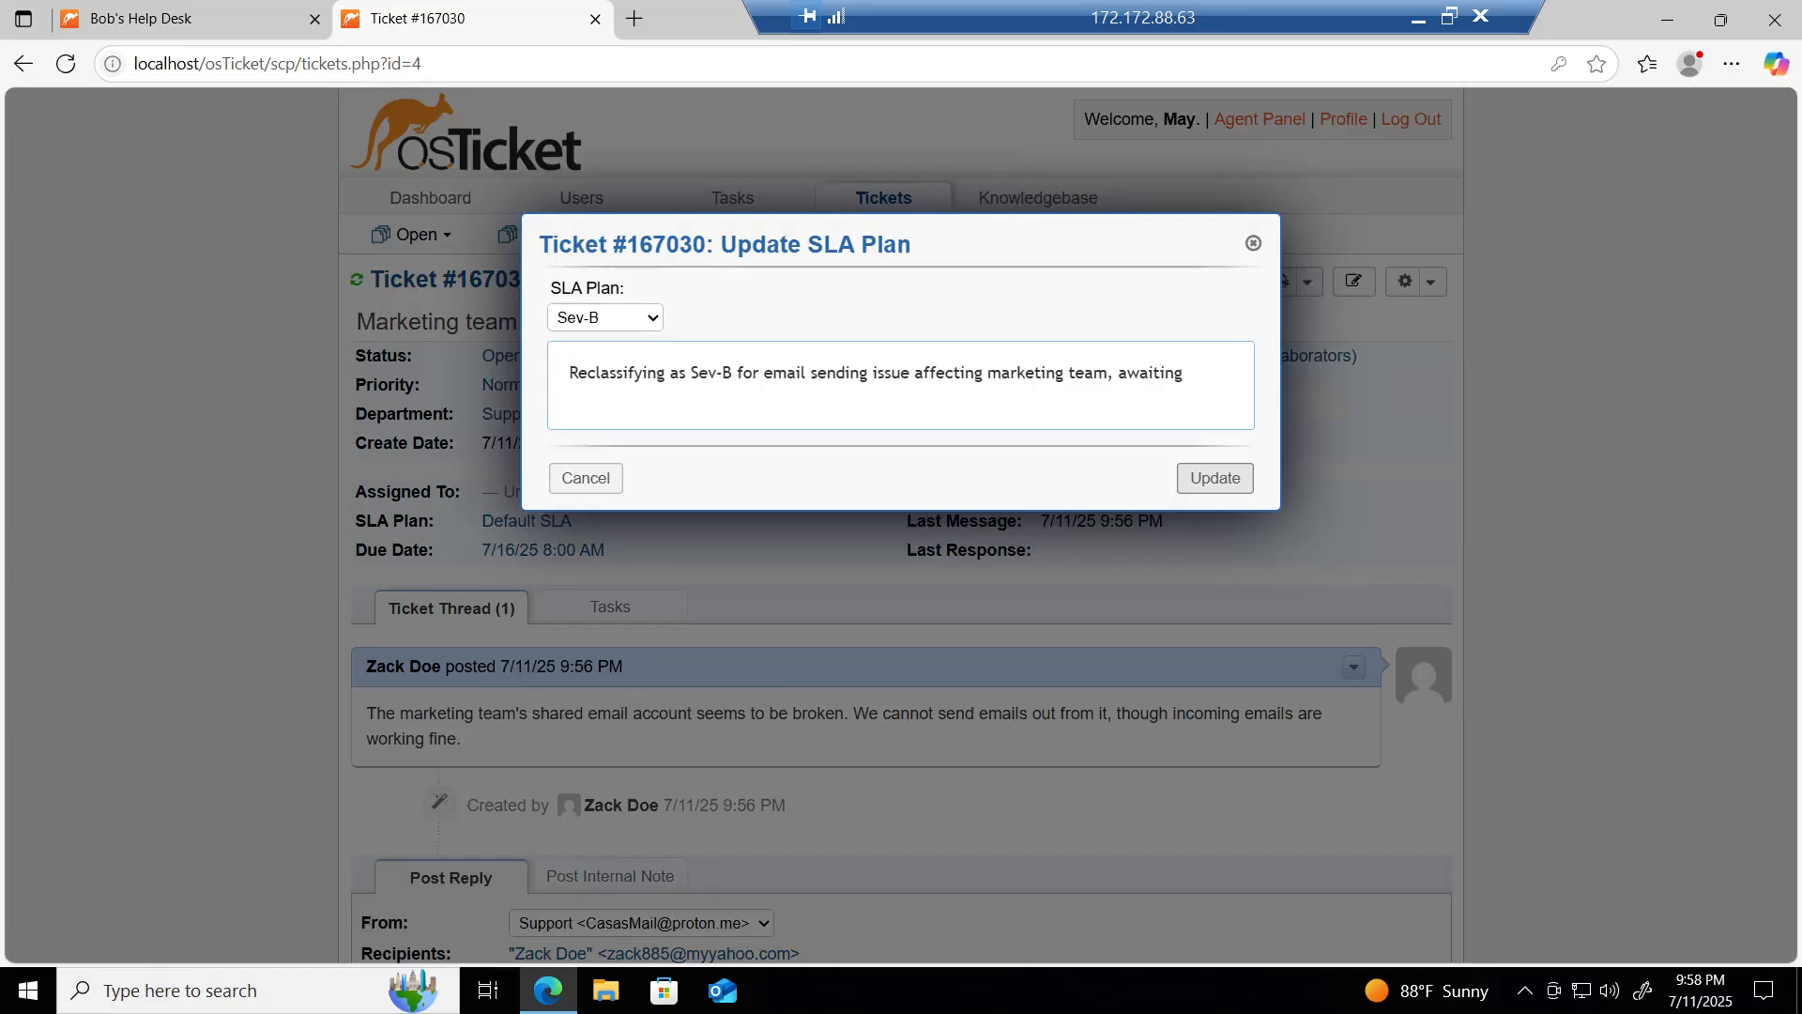
text(futher)
key(BackSpace)
key(BackSpace)
key(BackSpace)
key(BackSpace)
text(her det)
key(Tab)
text(.)
click(1211, 478)
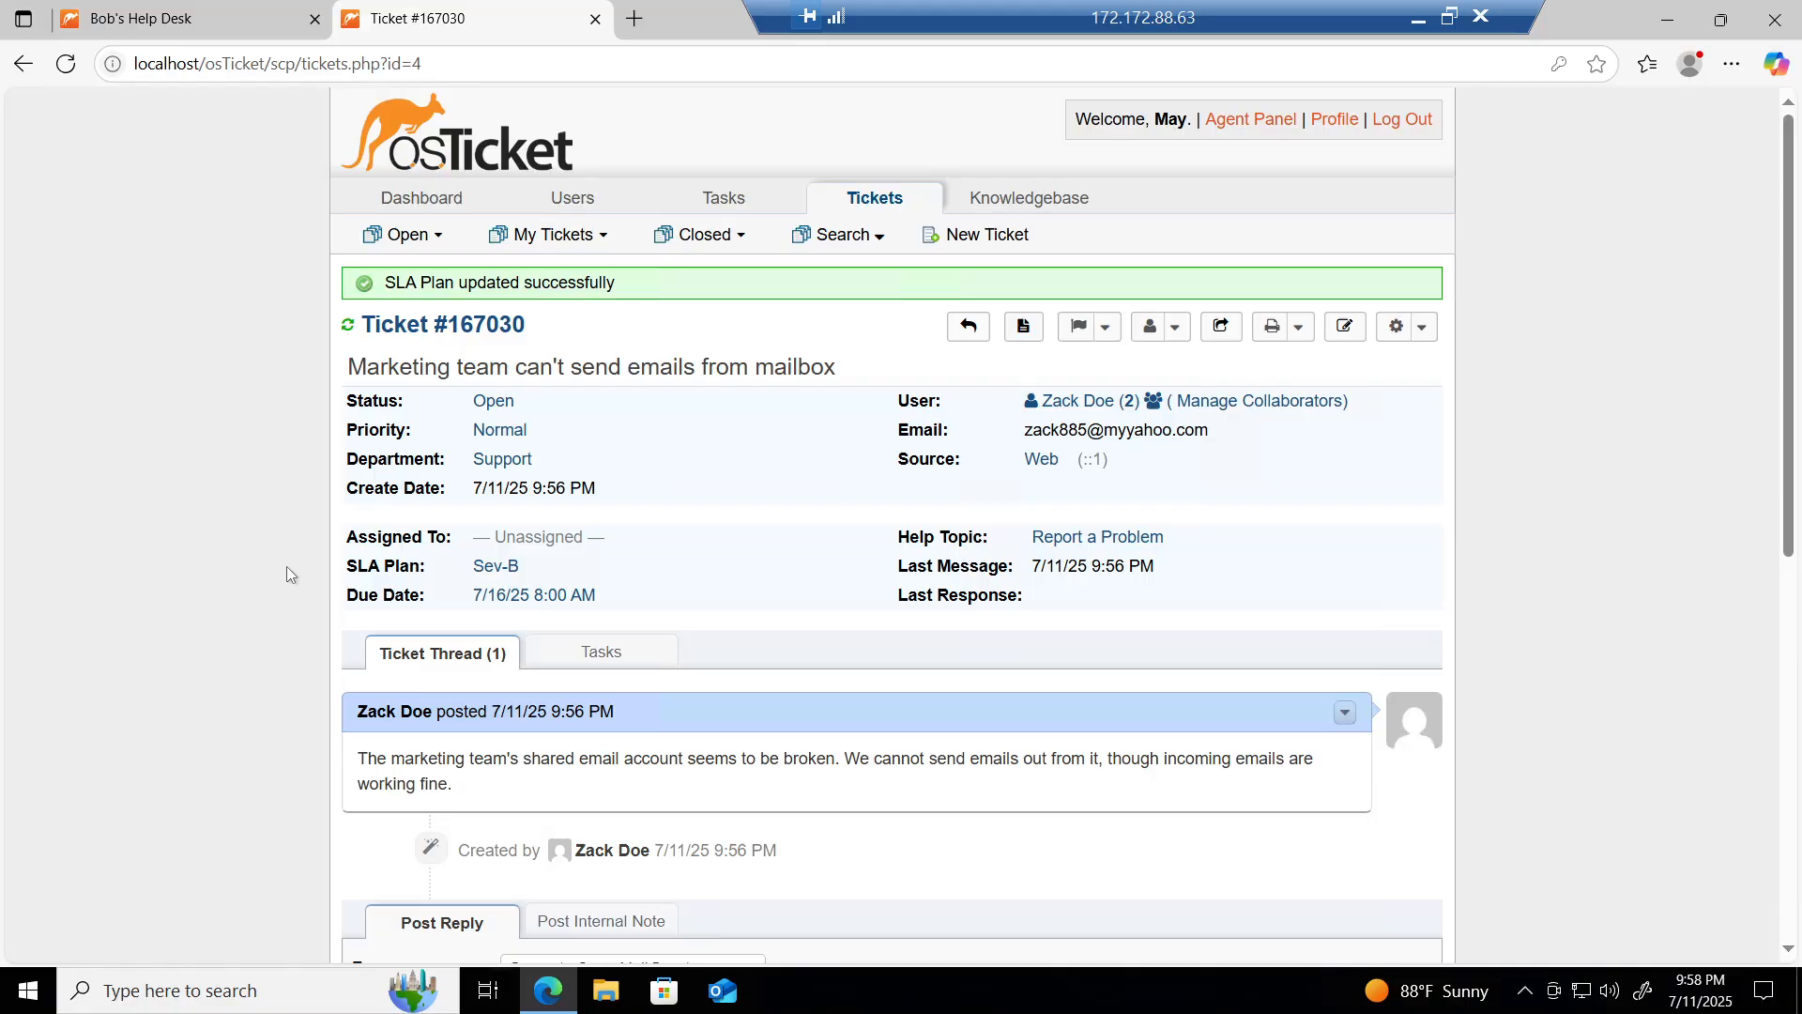
Step: Assign the ticket to the signed-in agent, noting they'll check the shared email account's settings and mail server configuration
click(562, 539)
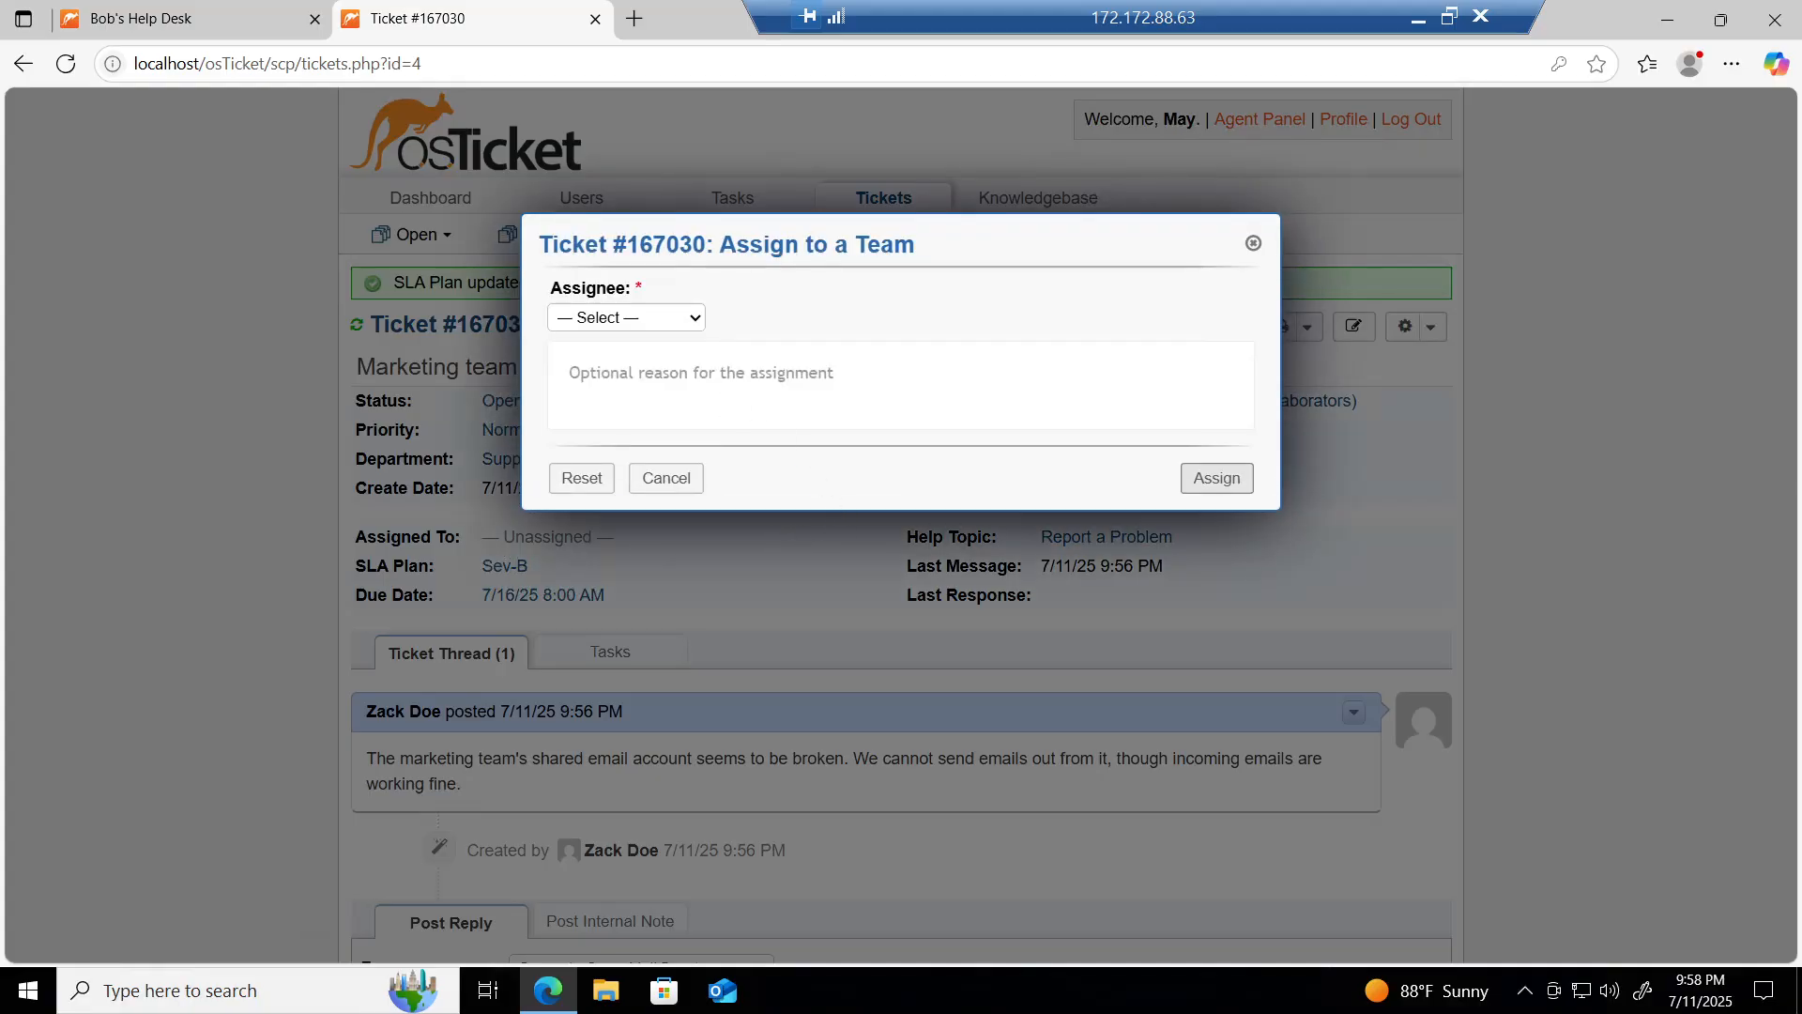
click(659, 321)
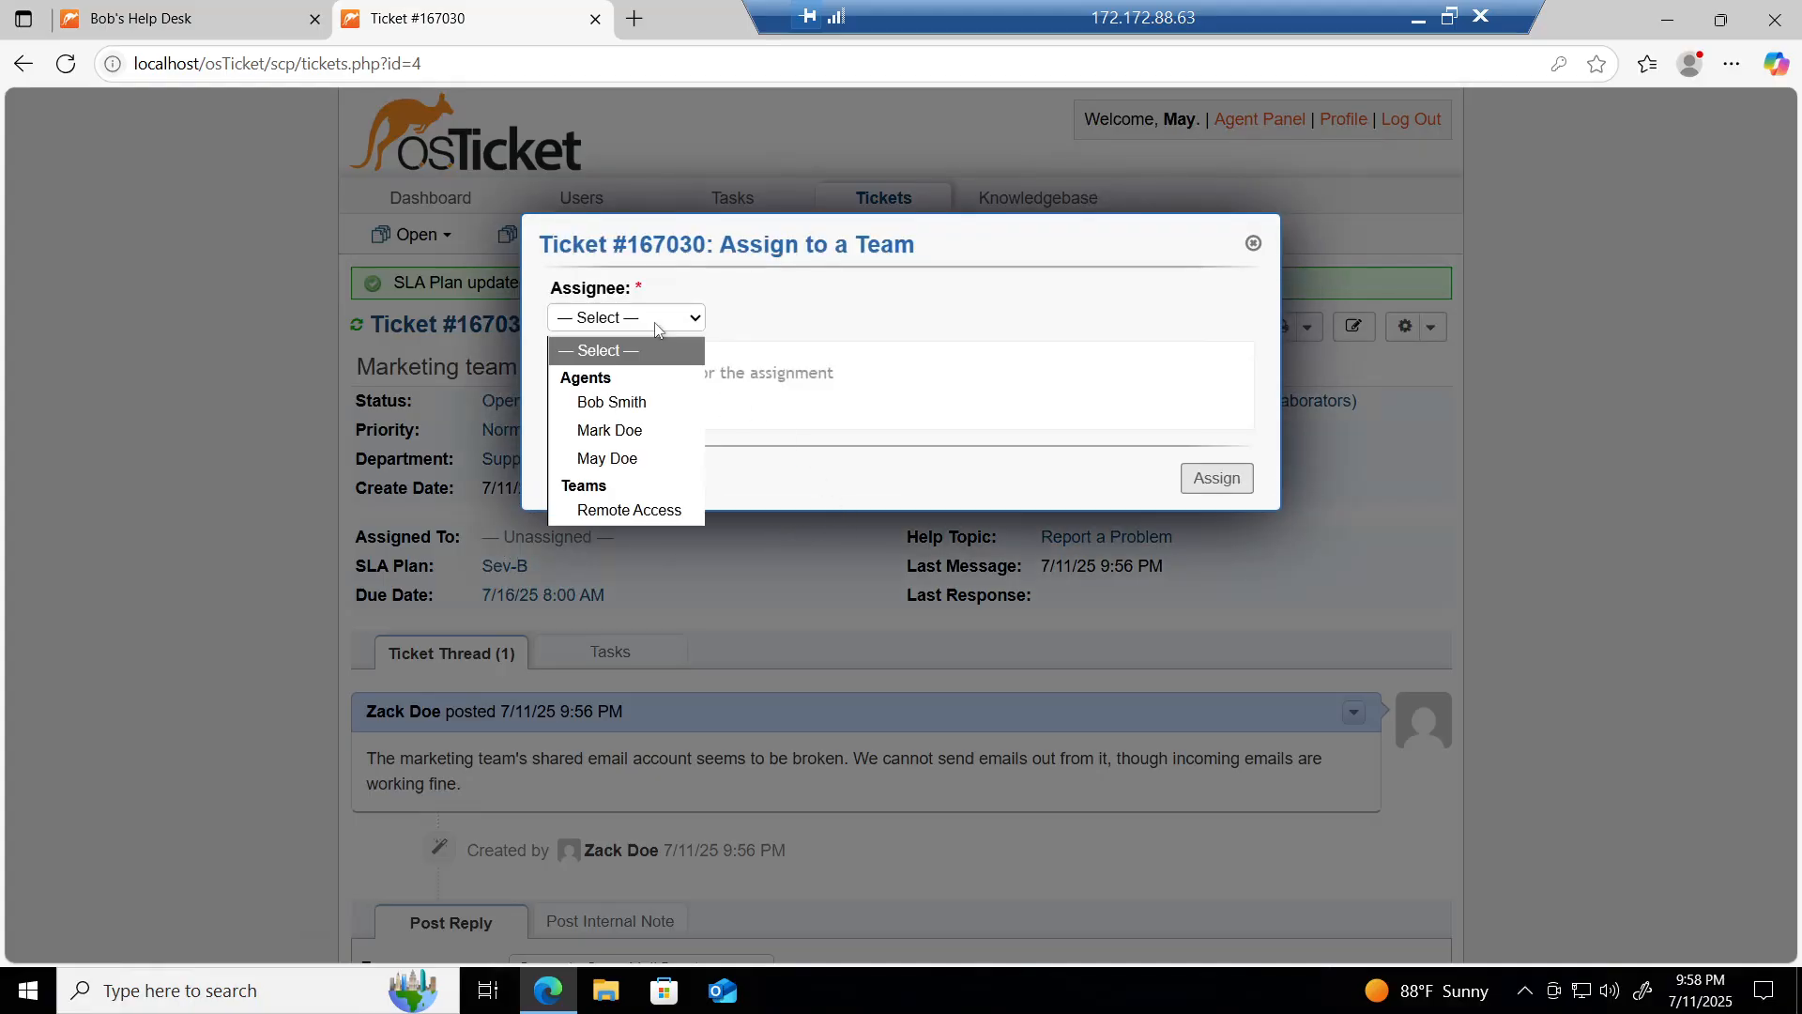
click(616, 460)
click(601, 418)
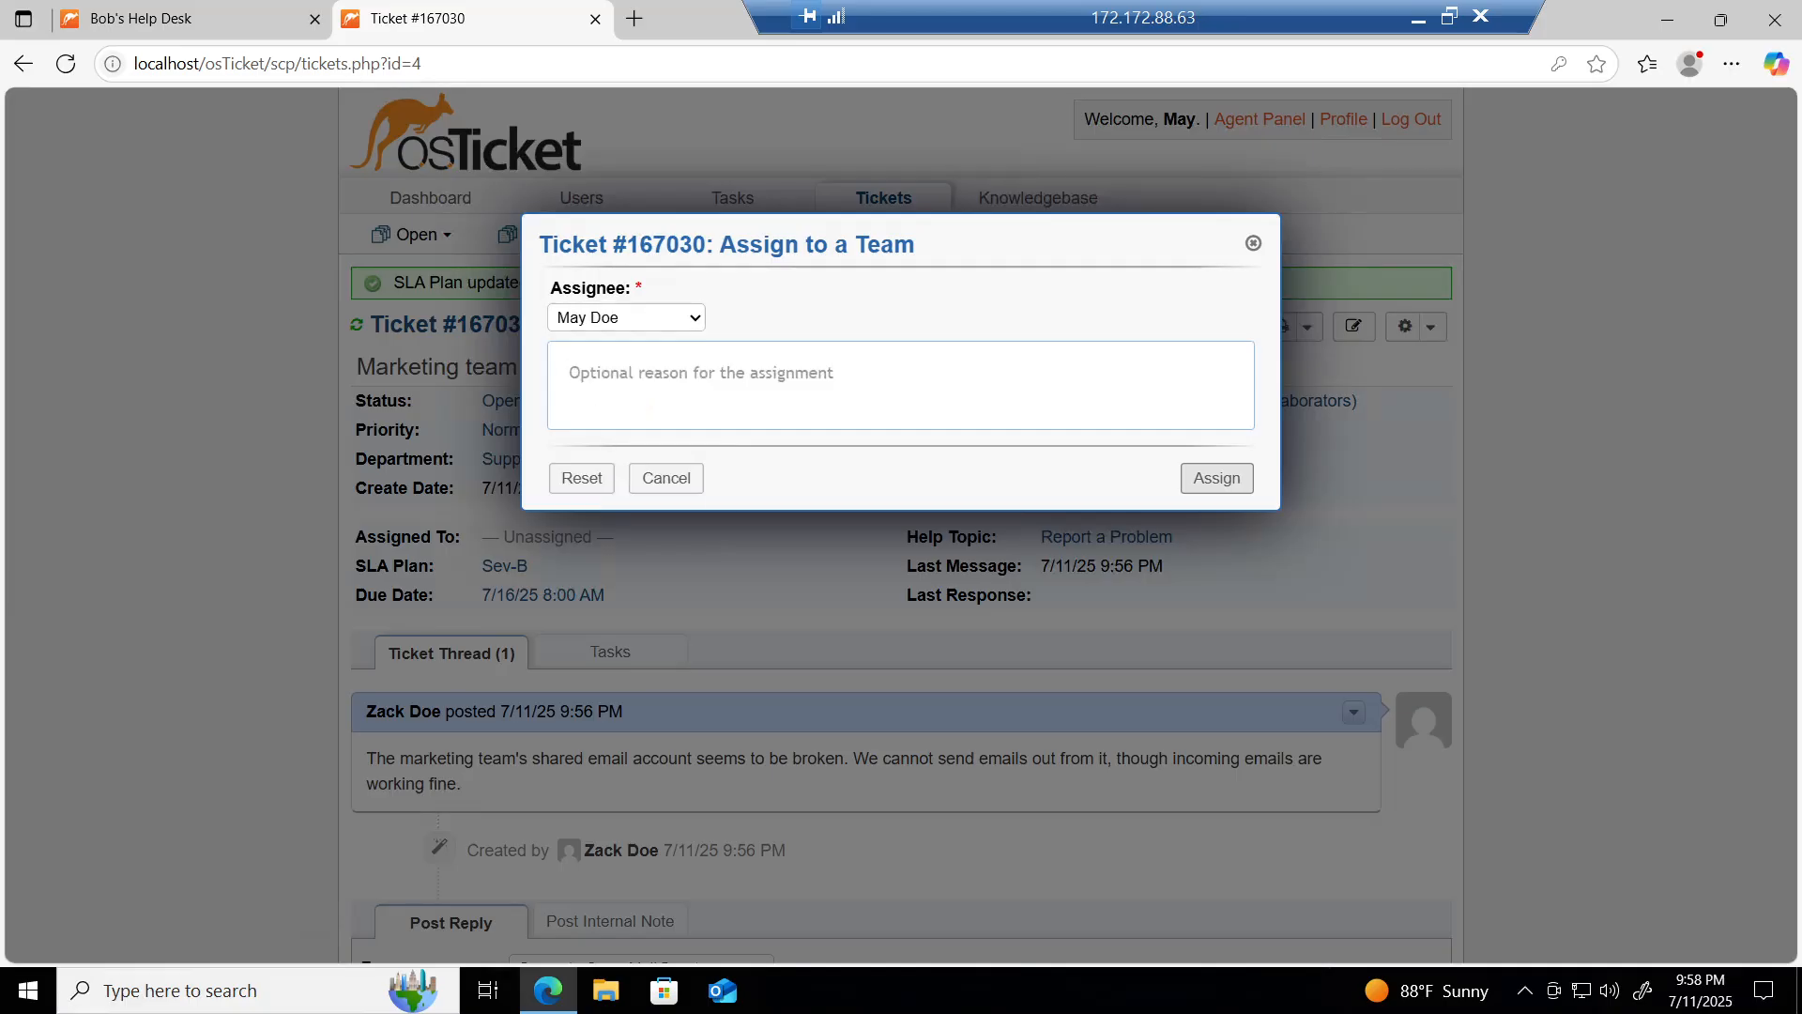
text(I will check )
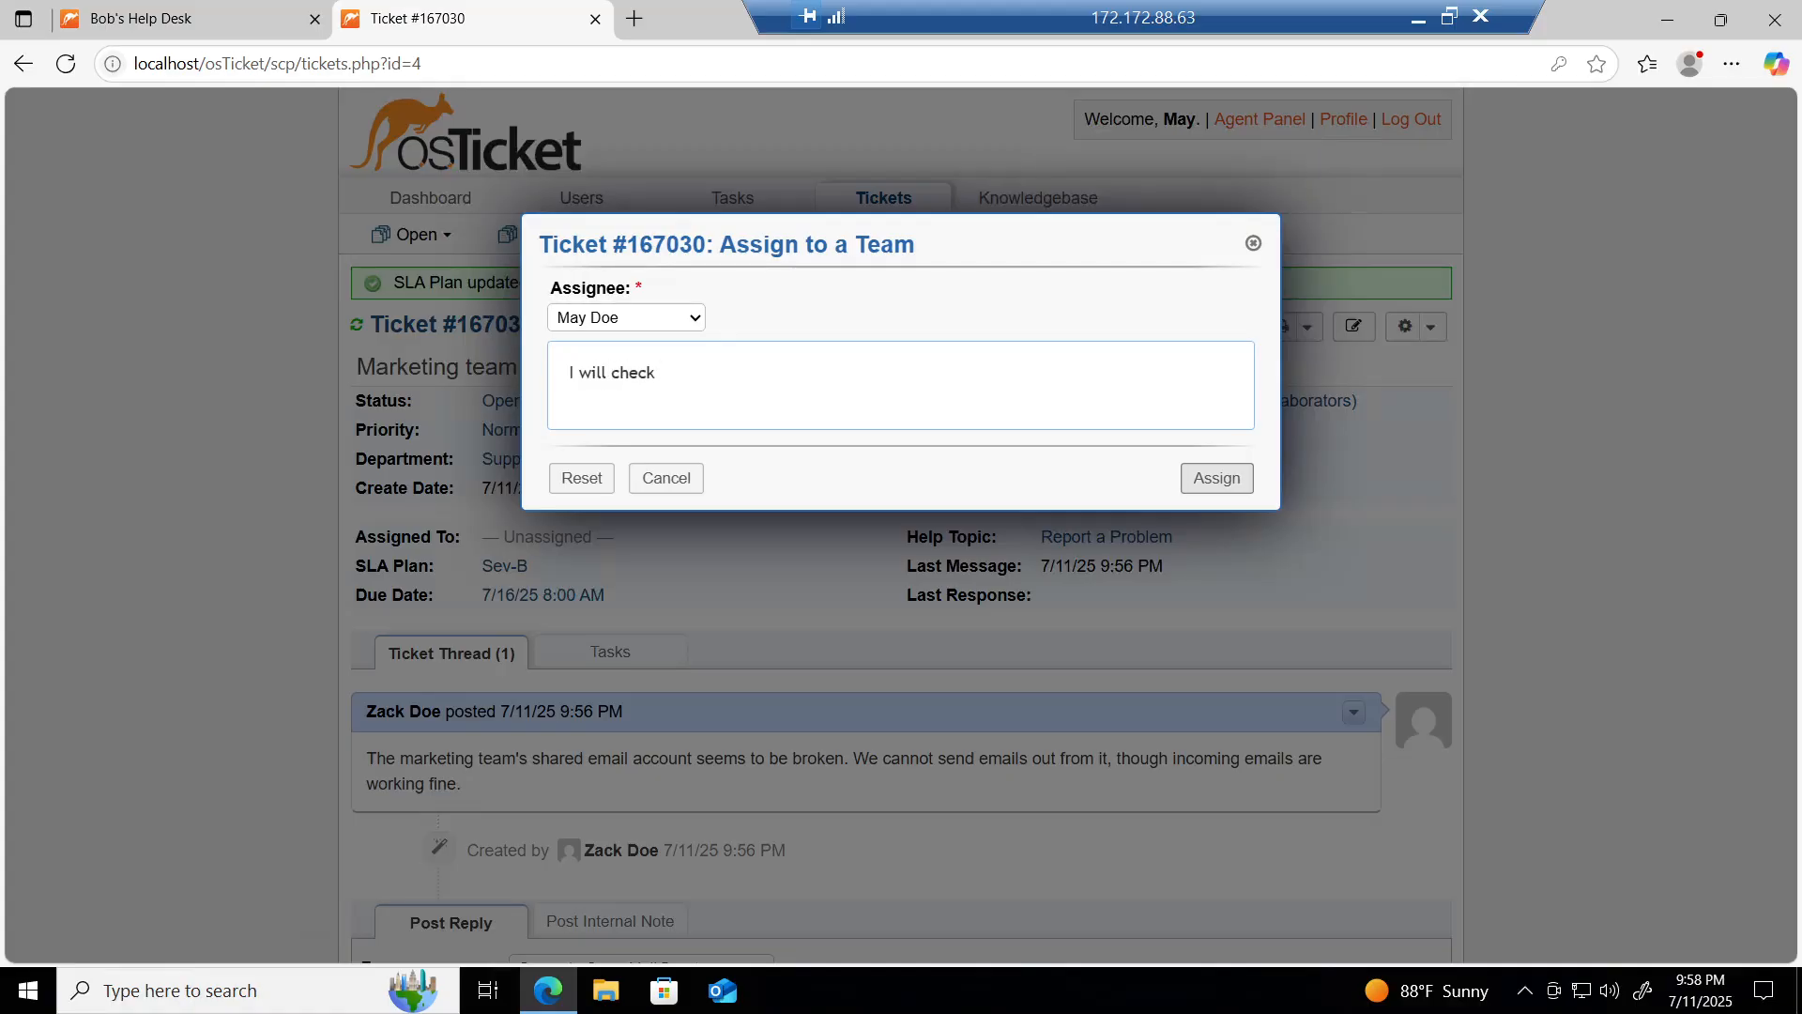
text(the shared email account's )
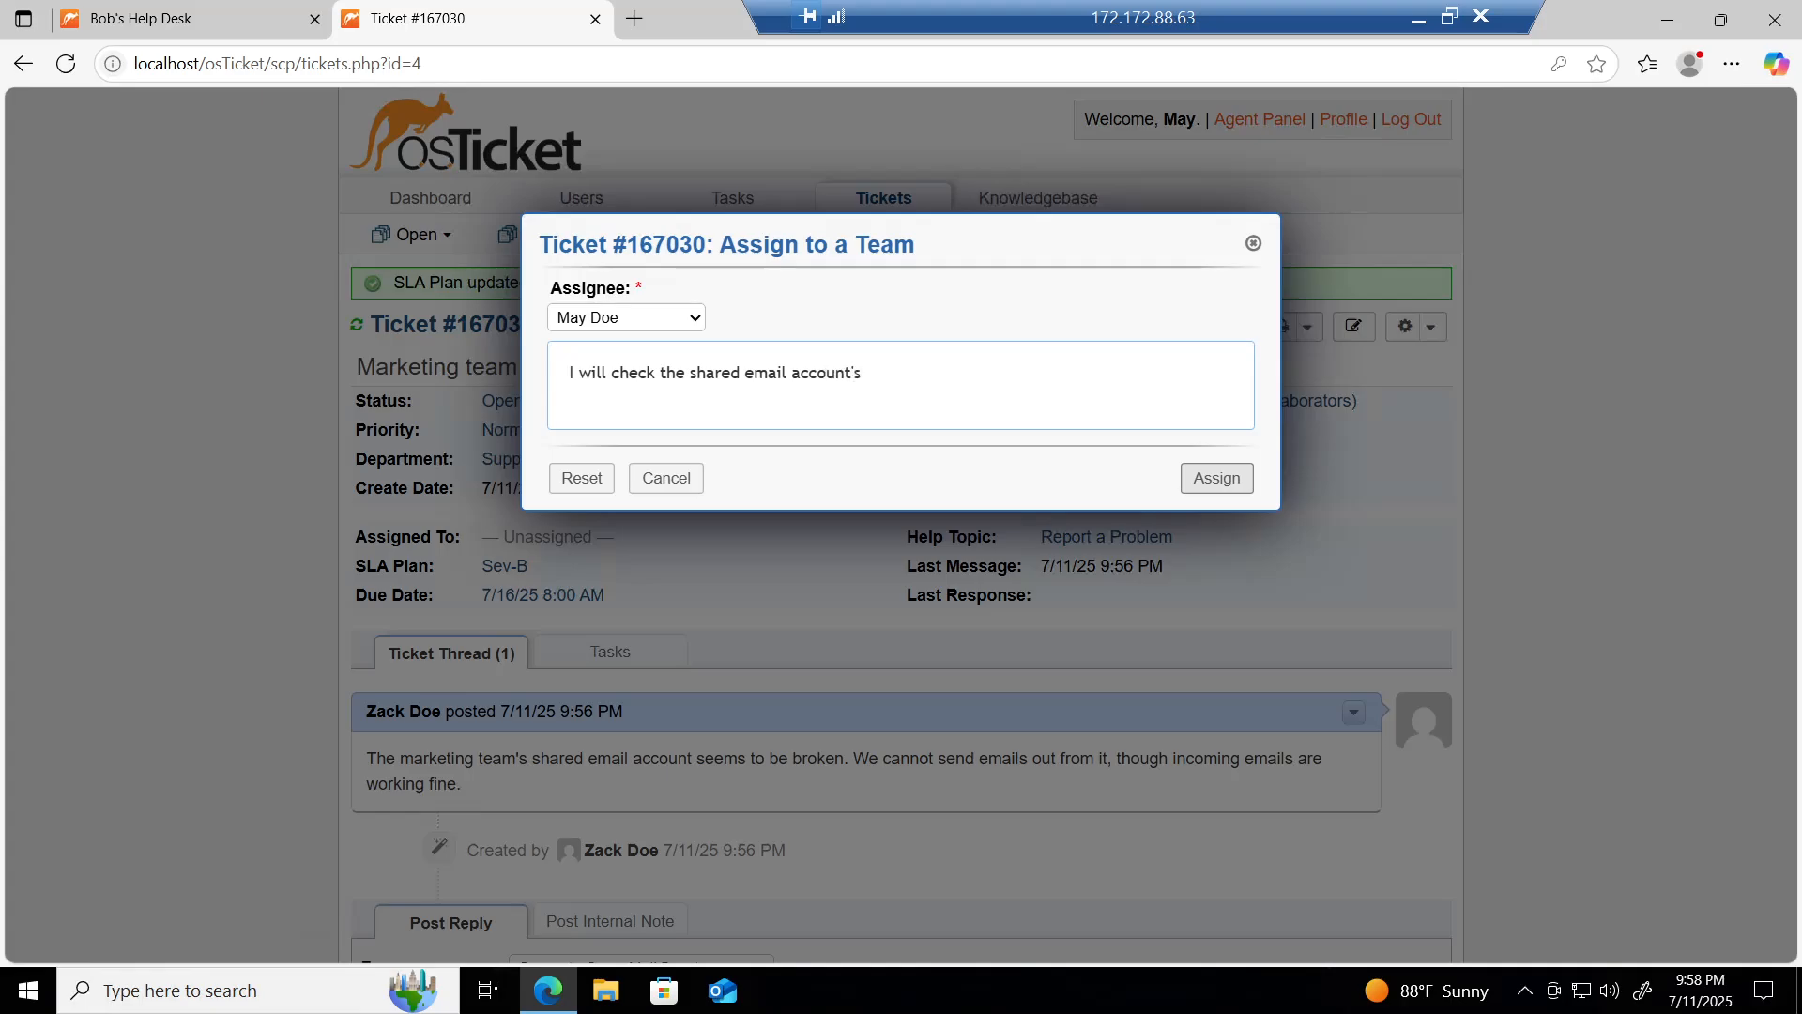
text(settings and the am)
key(BackSpace)
key(BackSpace)
text(mail server)
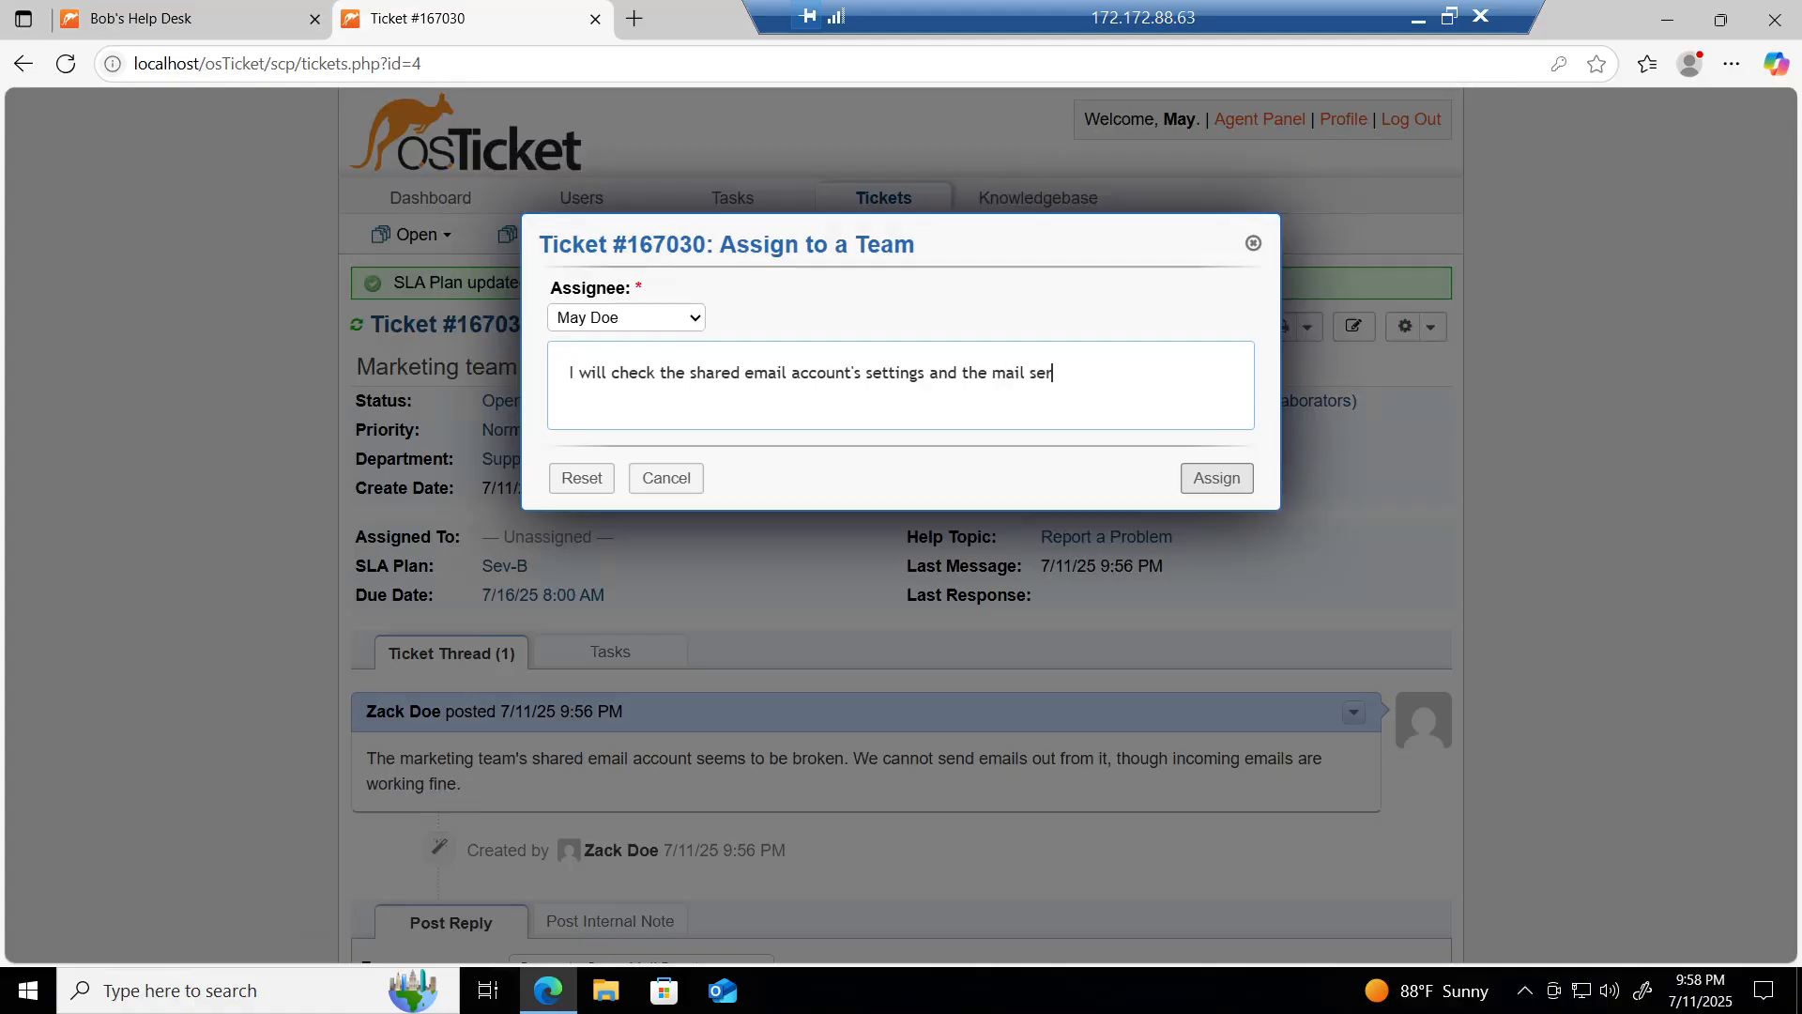
text( configura)
key(Tab)
click(1211, 485)
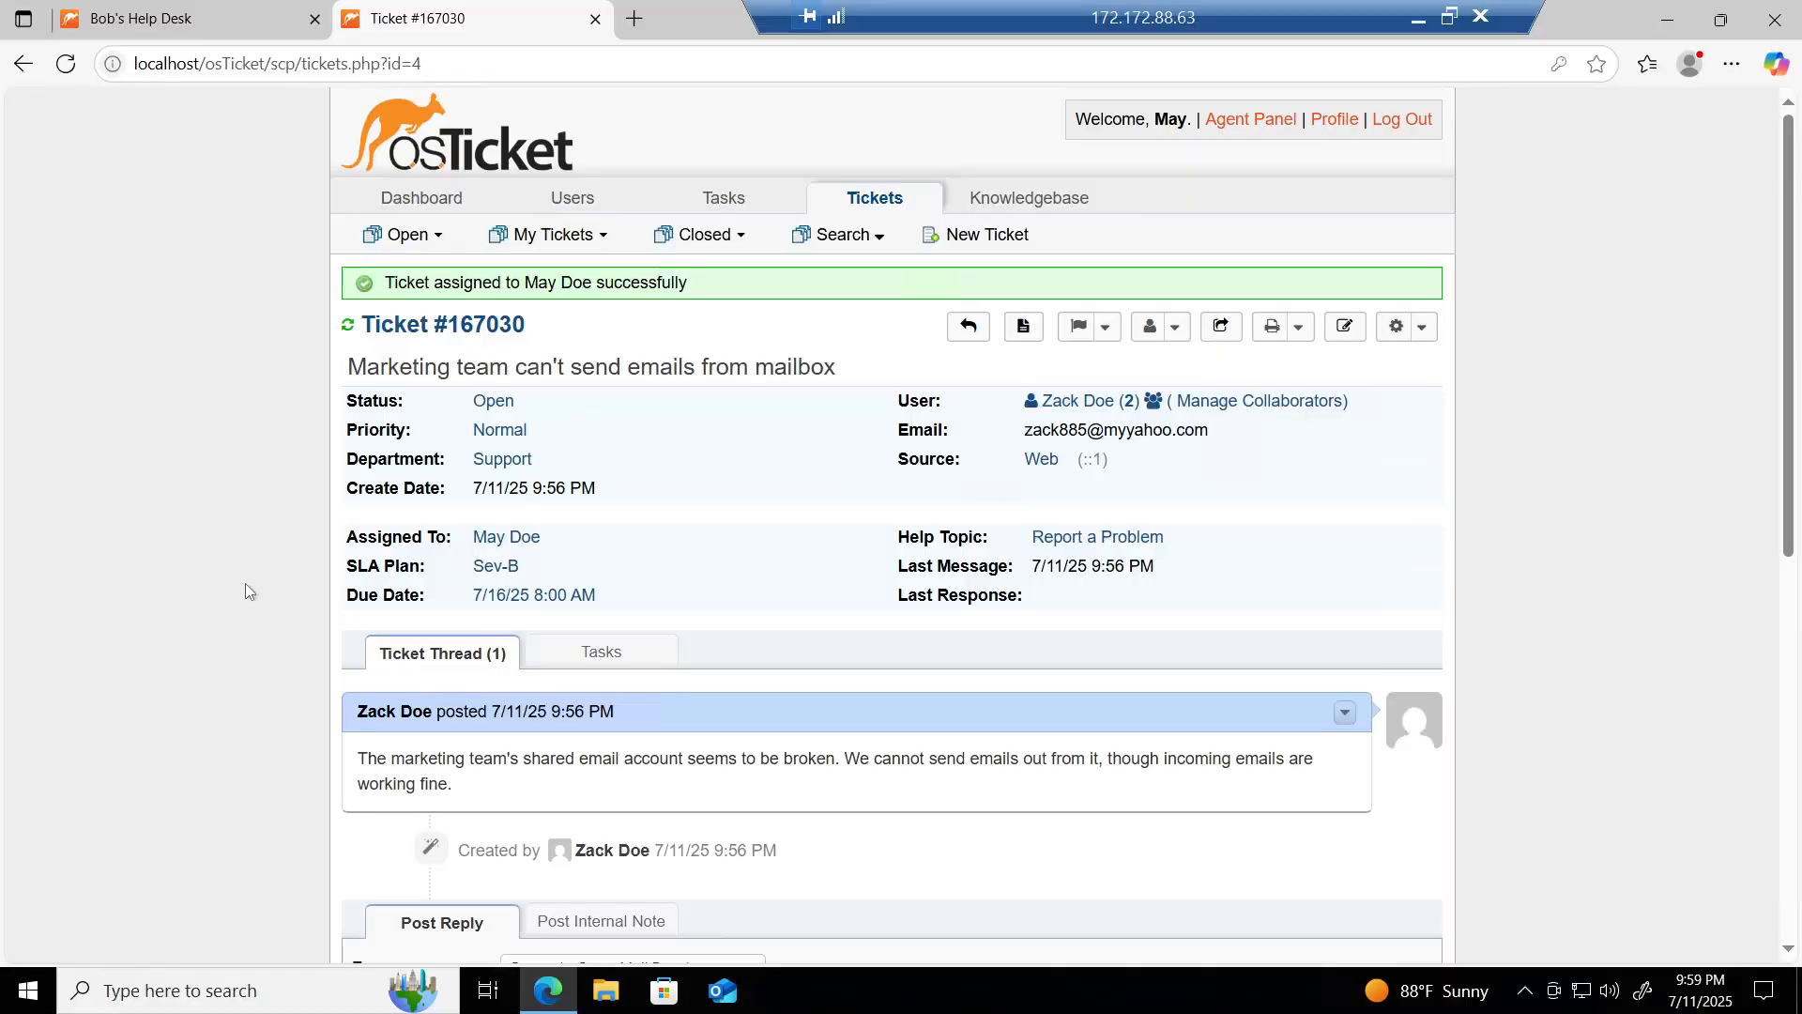
Step: Post a reply: SMTP server settings were misconfigured, the configuration is updated, and emails should now send
scroll(245, 583, down, 3)
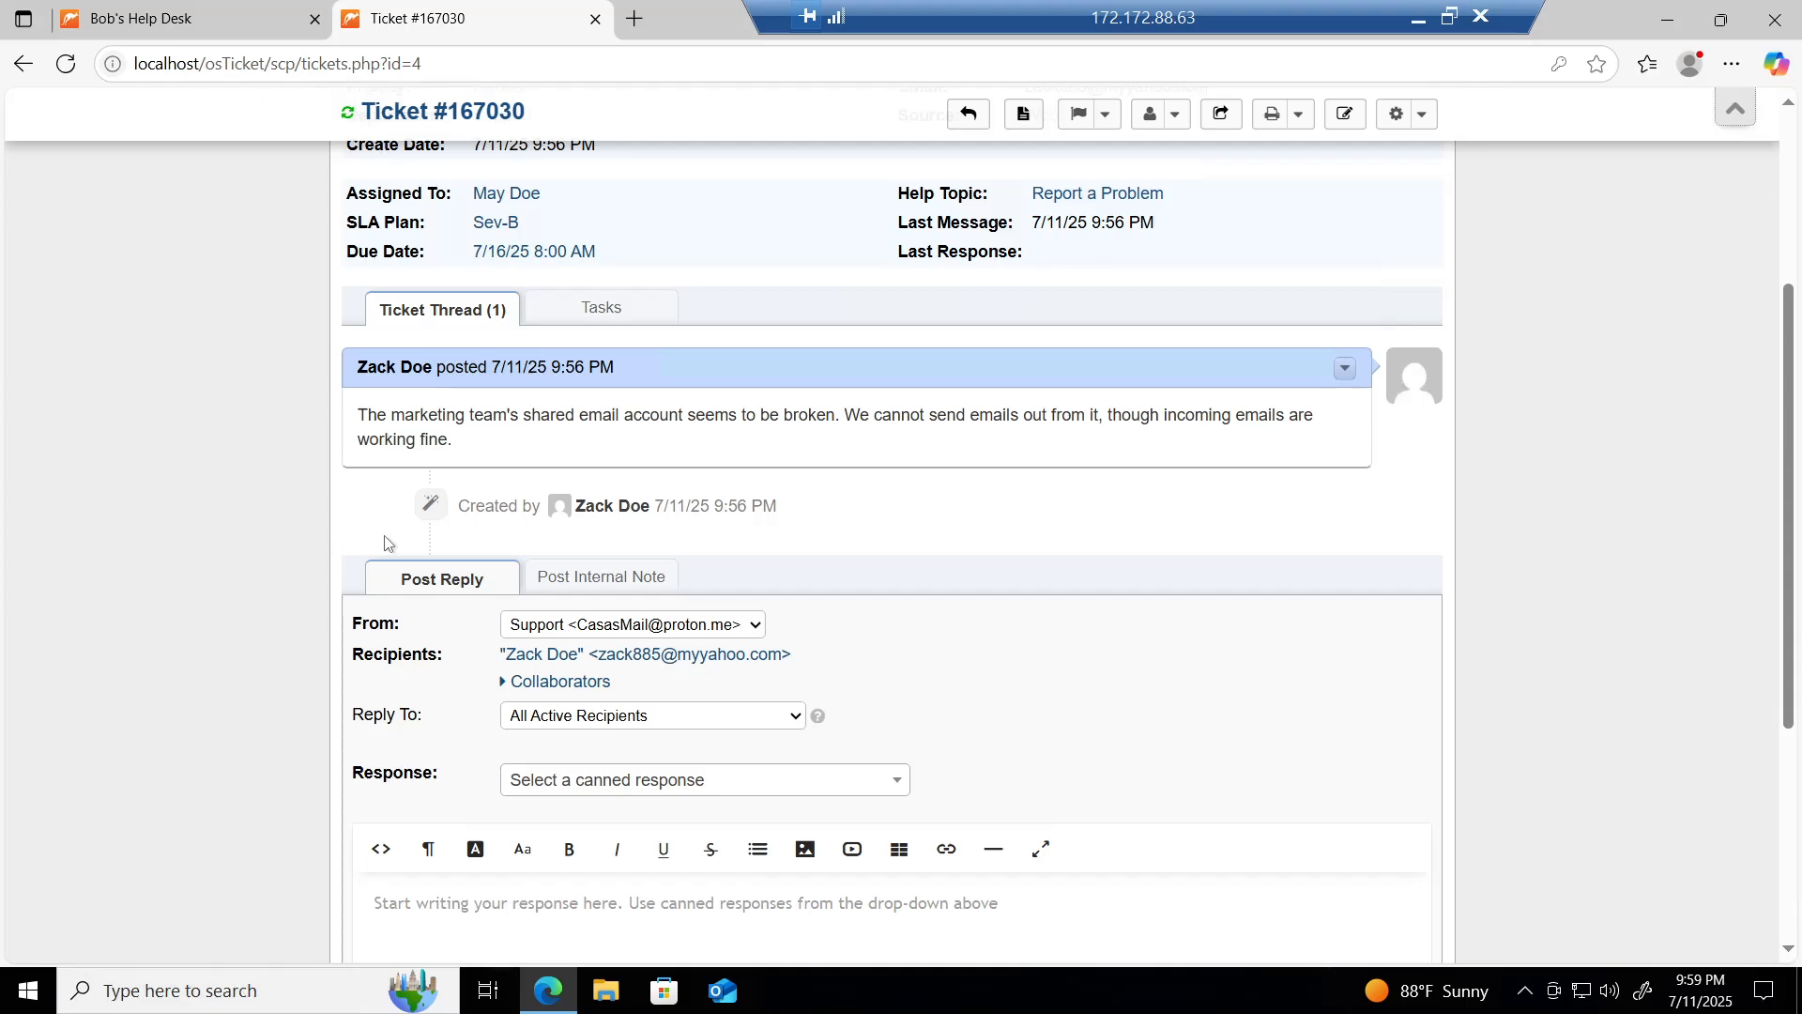
scroll(385, 542, down, 4)
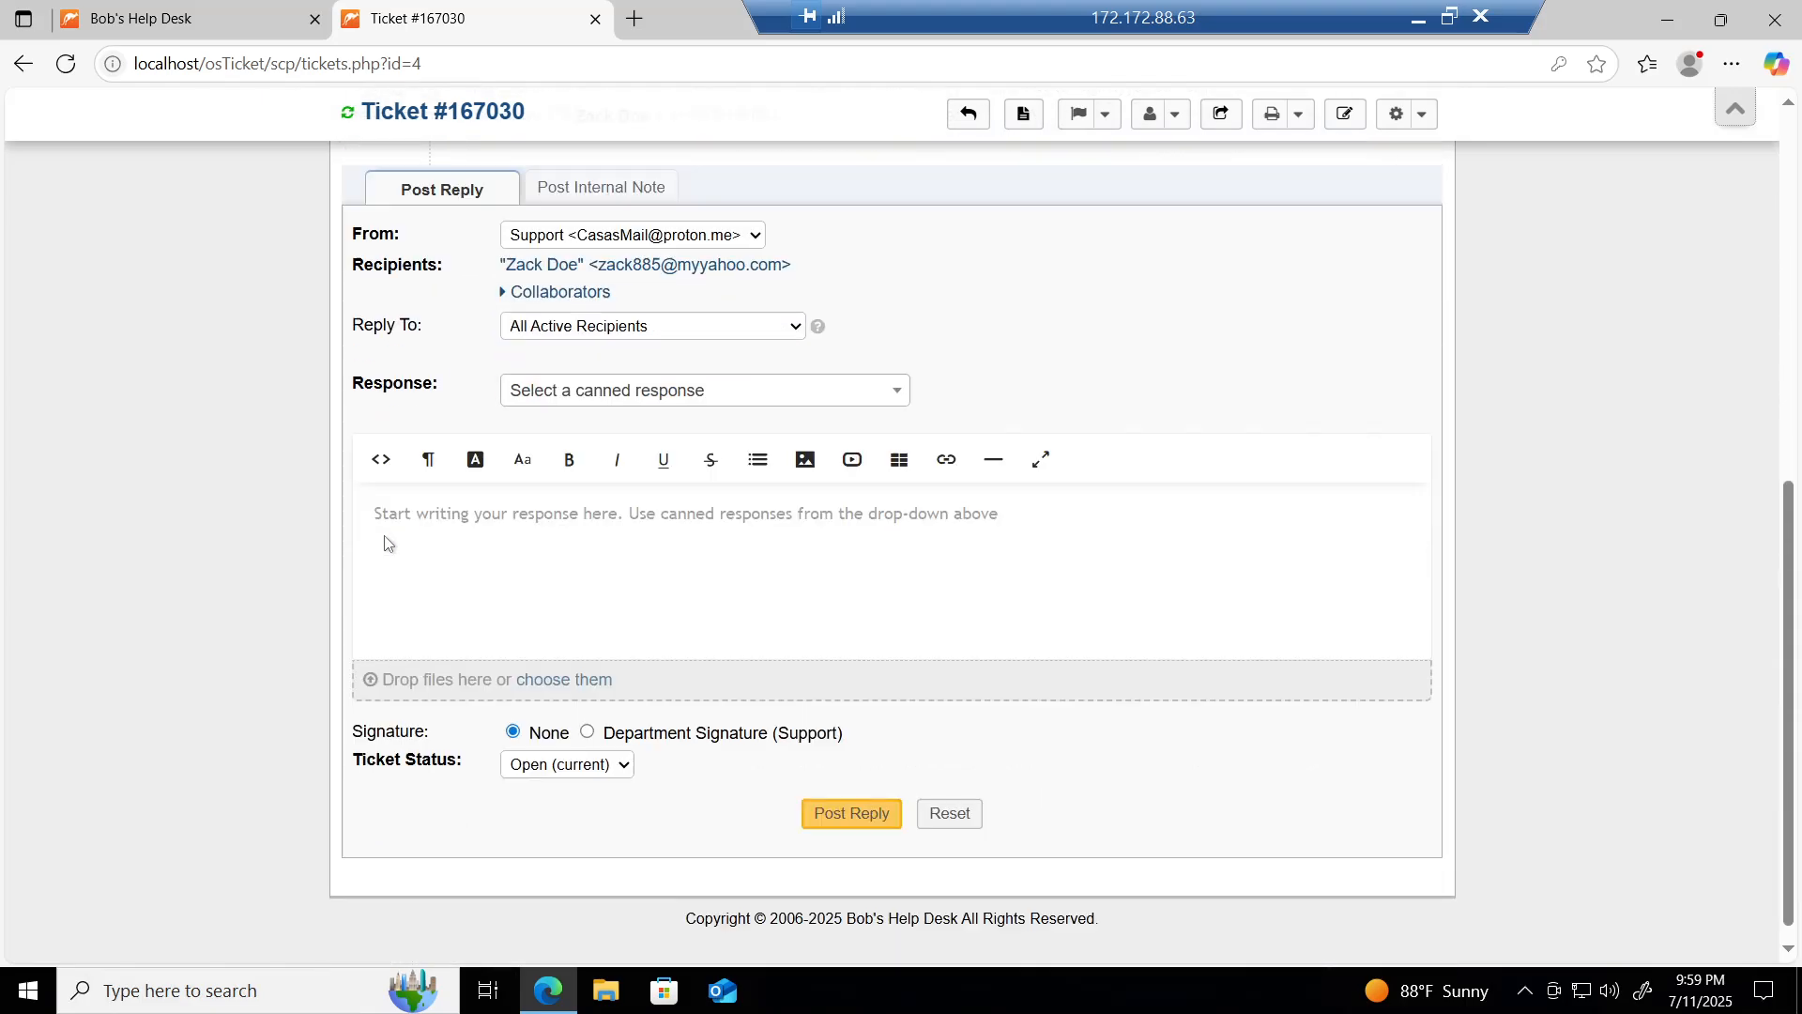
click(376, 495)
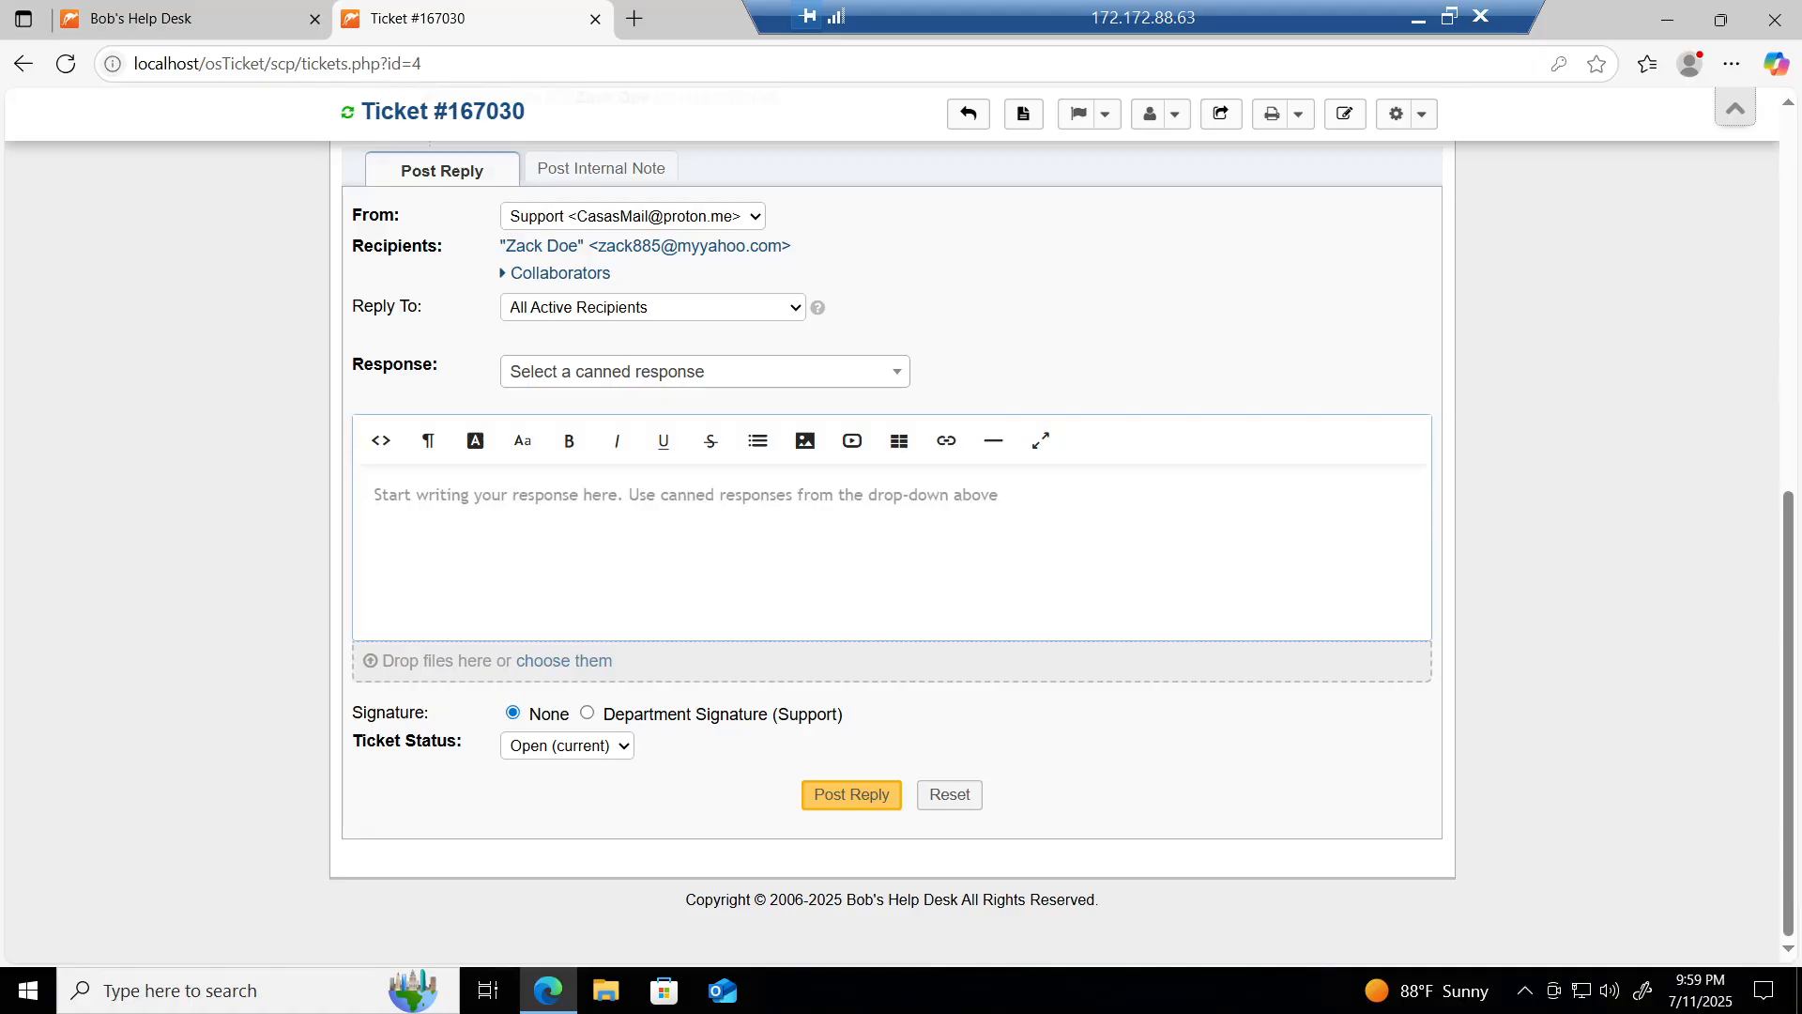
text(I found )
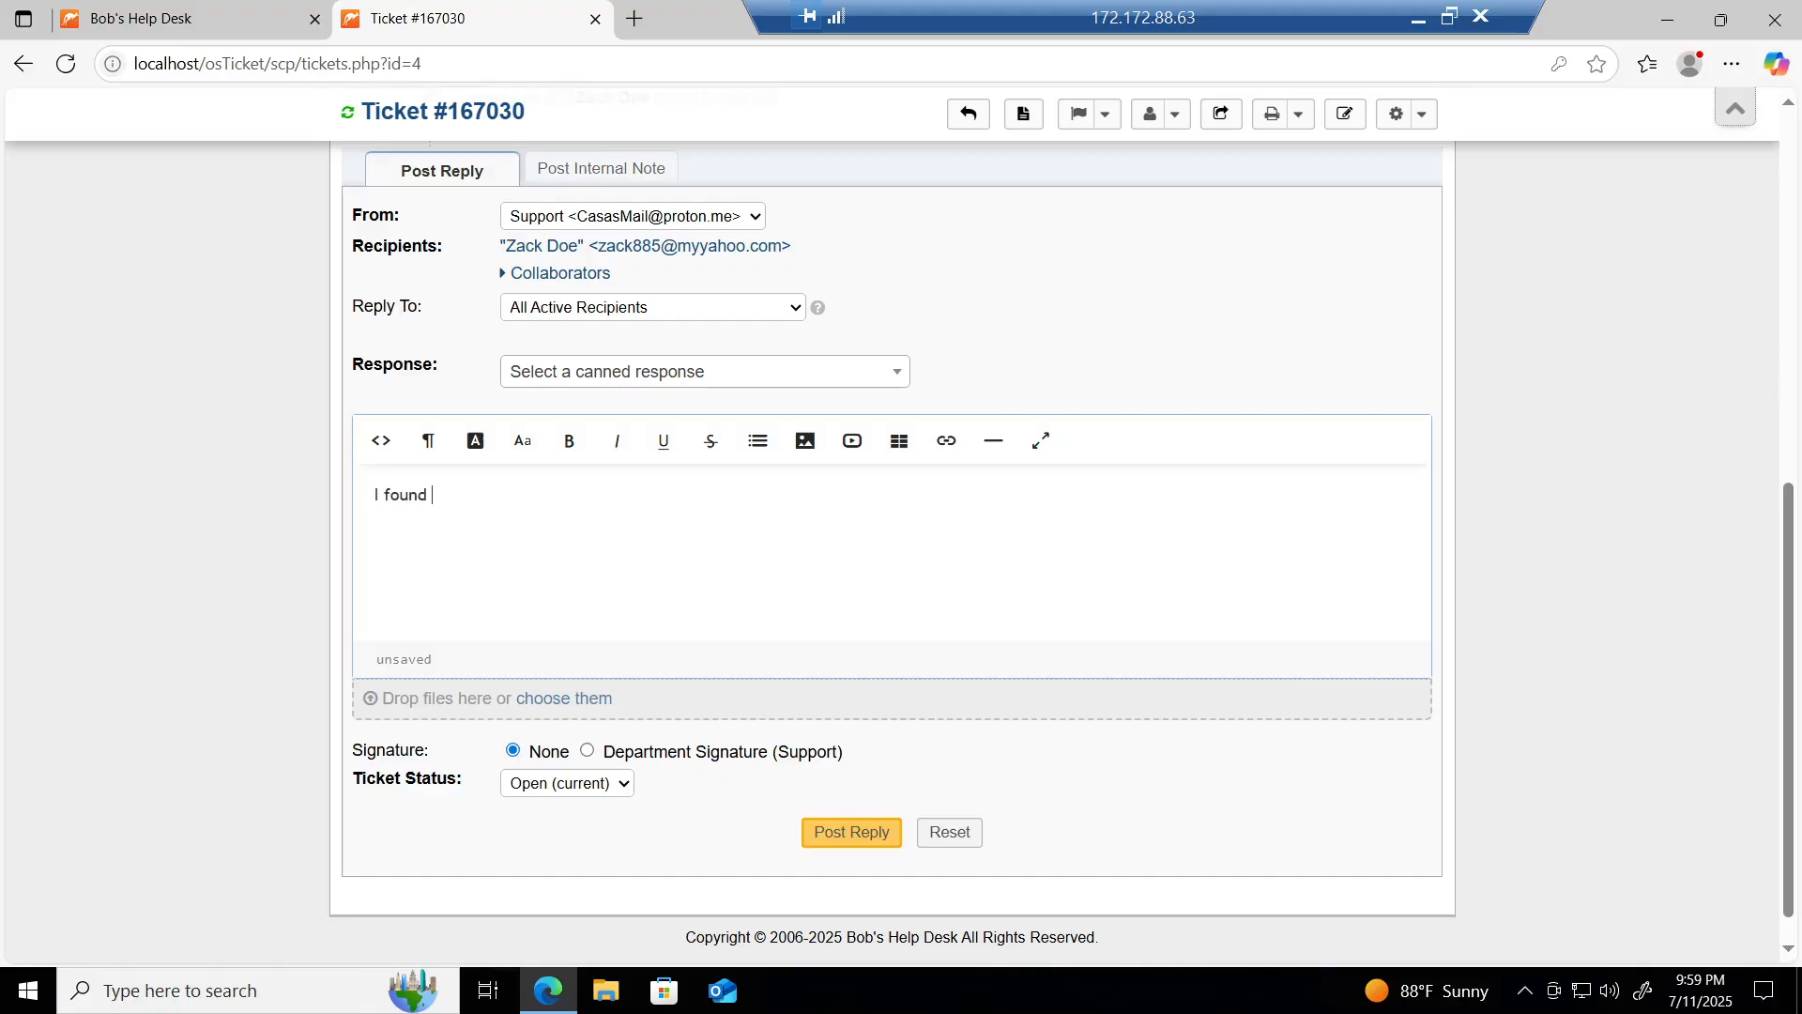
text(that the SMTP server settings)
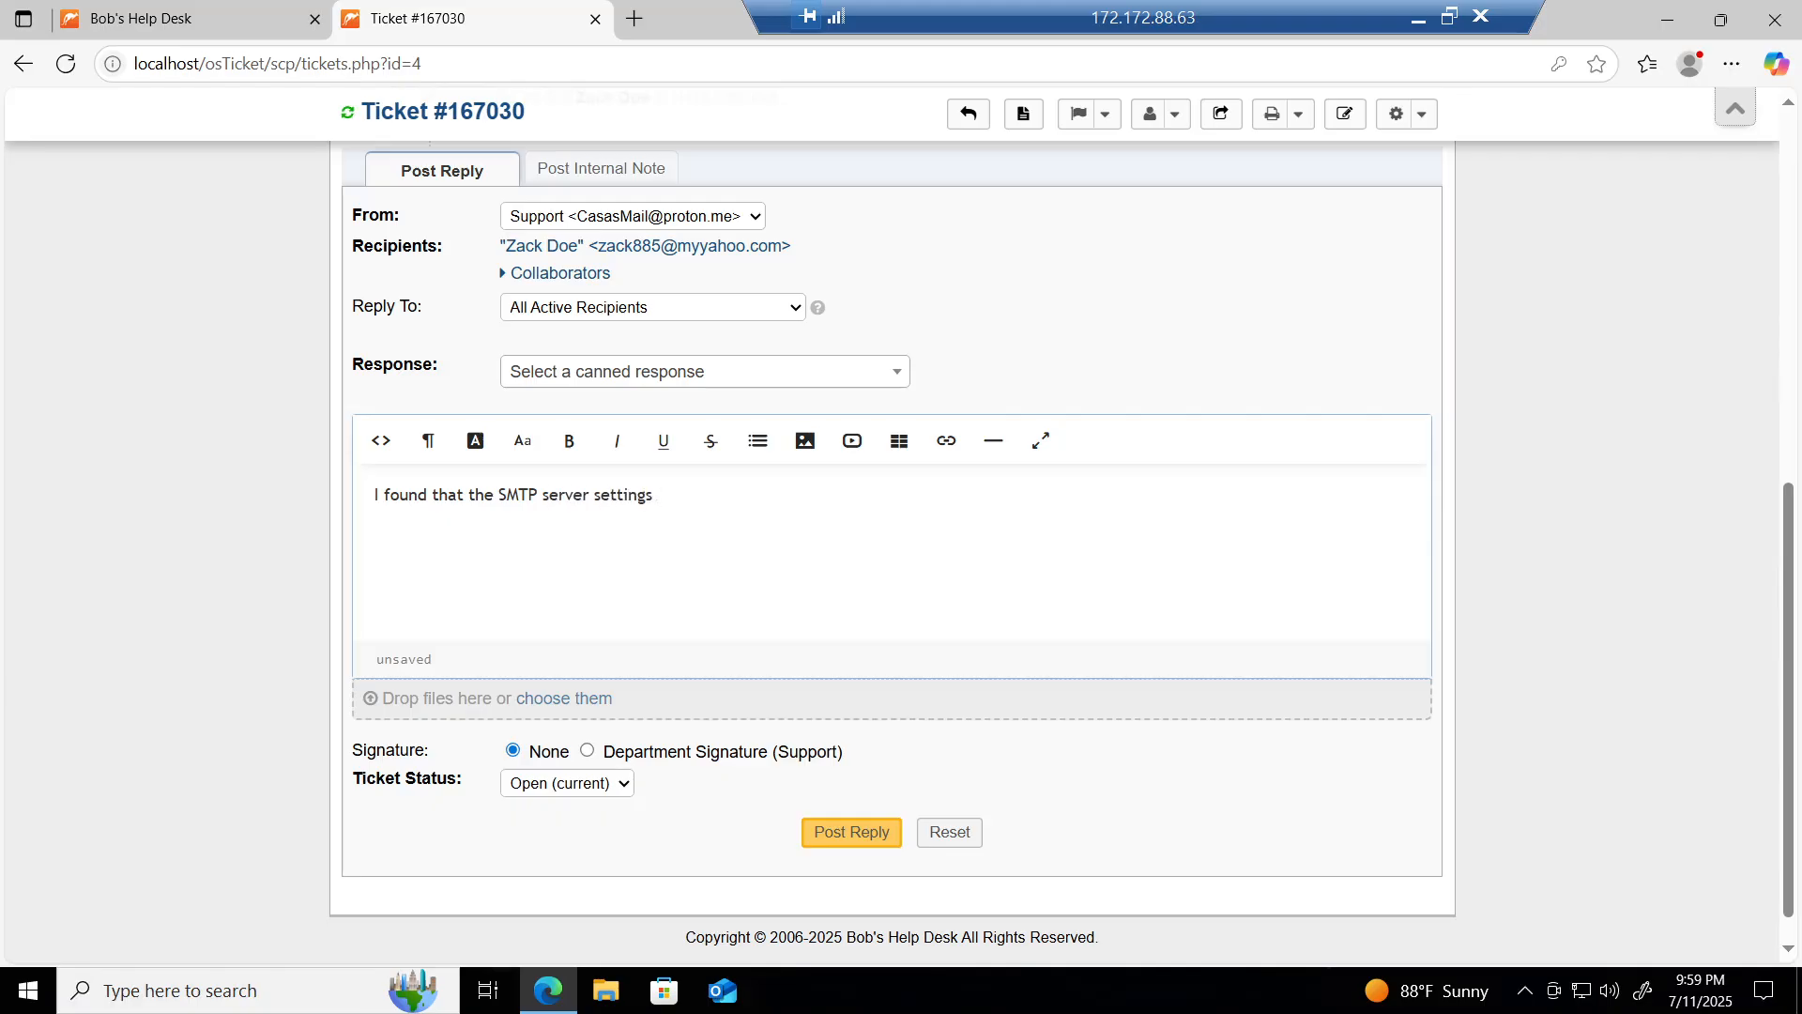
text( were misconfigur)
key(Tab)
text(. I;v)
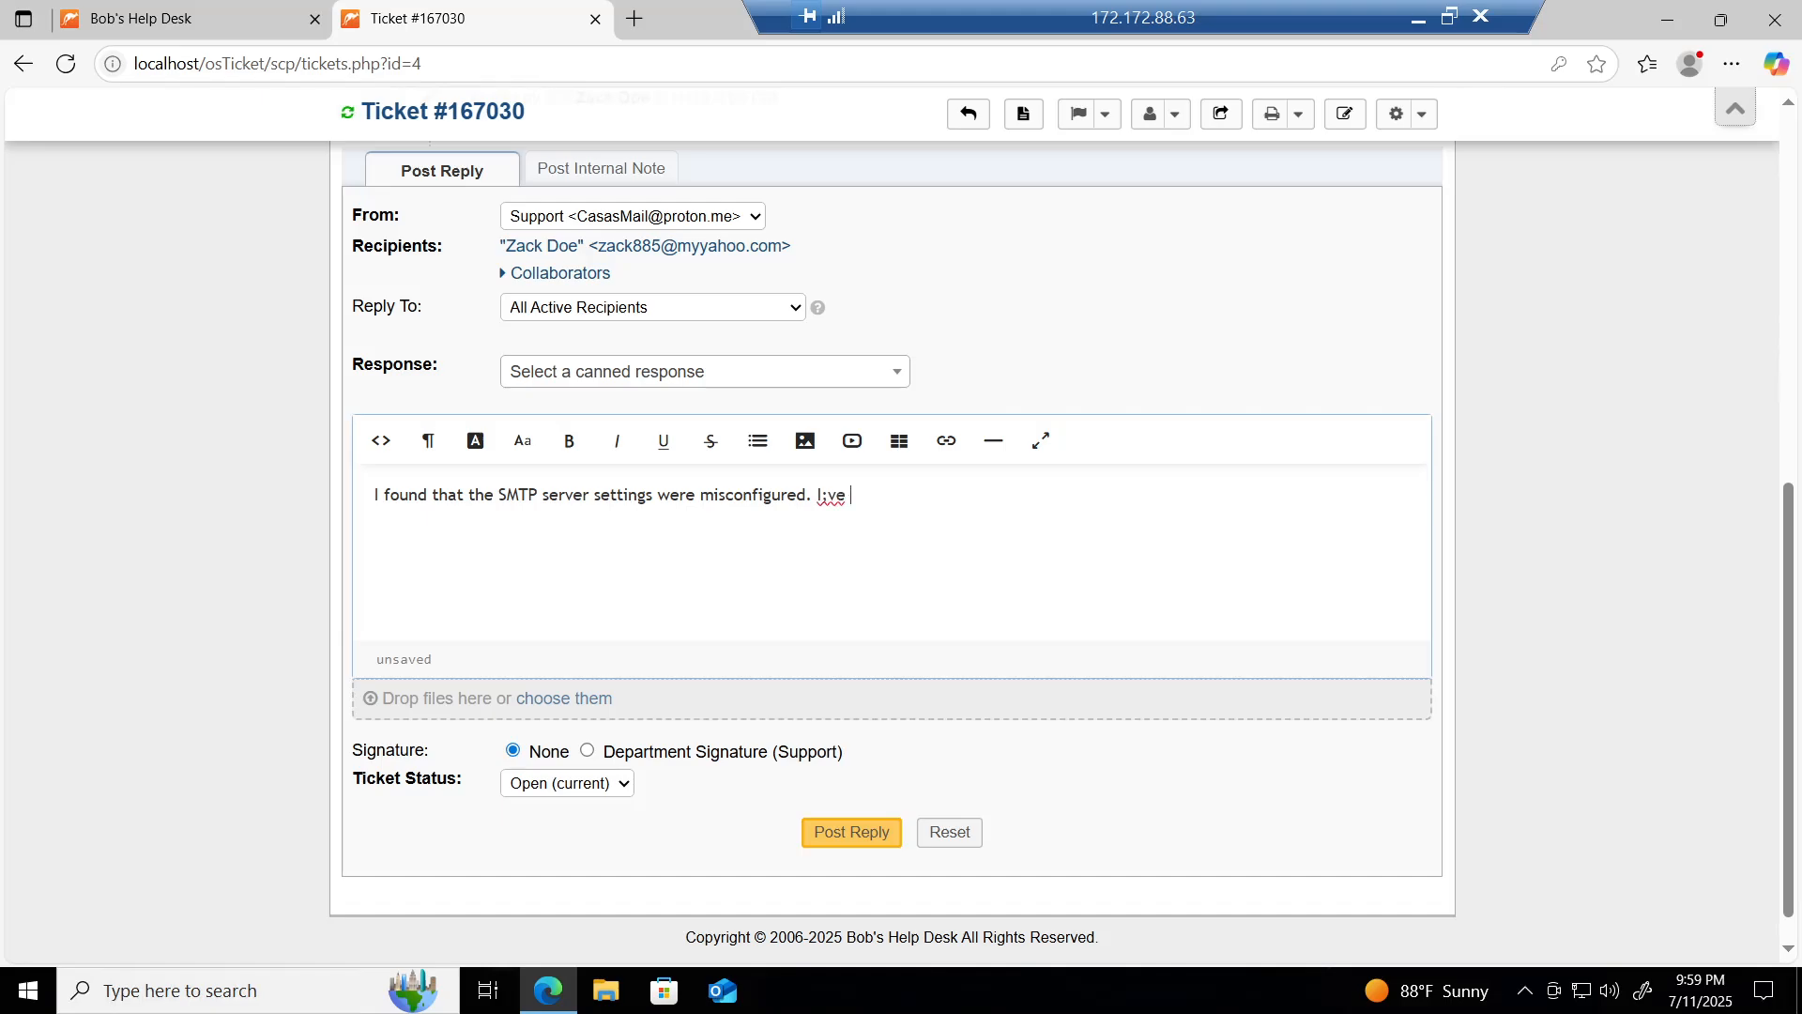
key(BackSpace)
key(BackSpace)
text('ve updated th)
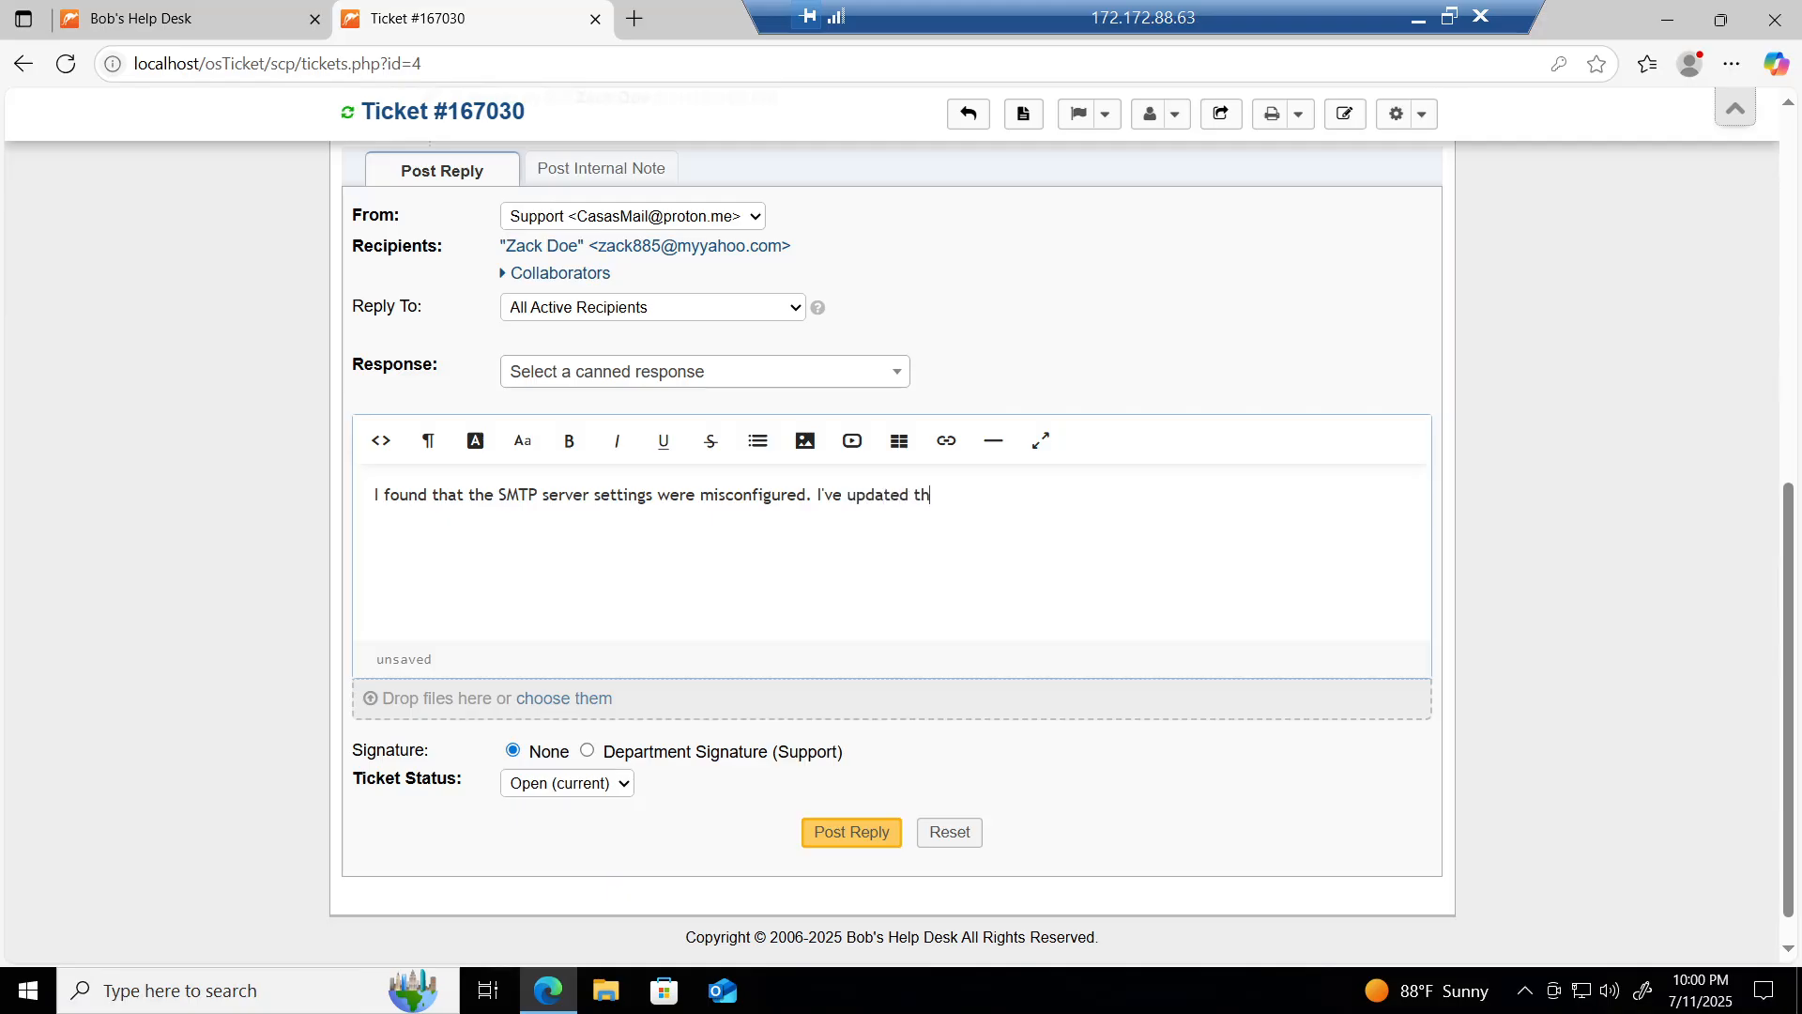
text(e configurat)
key(Tab)
text(, and emails )
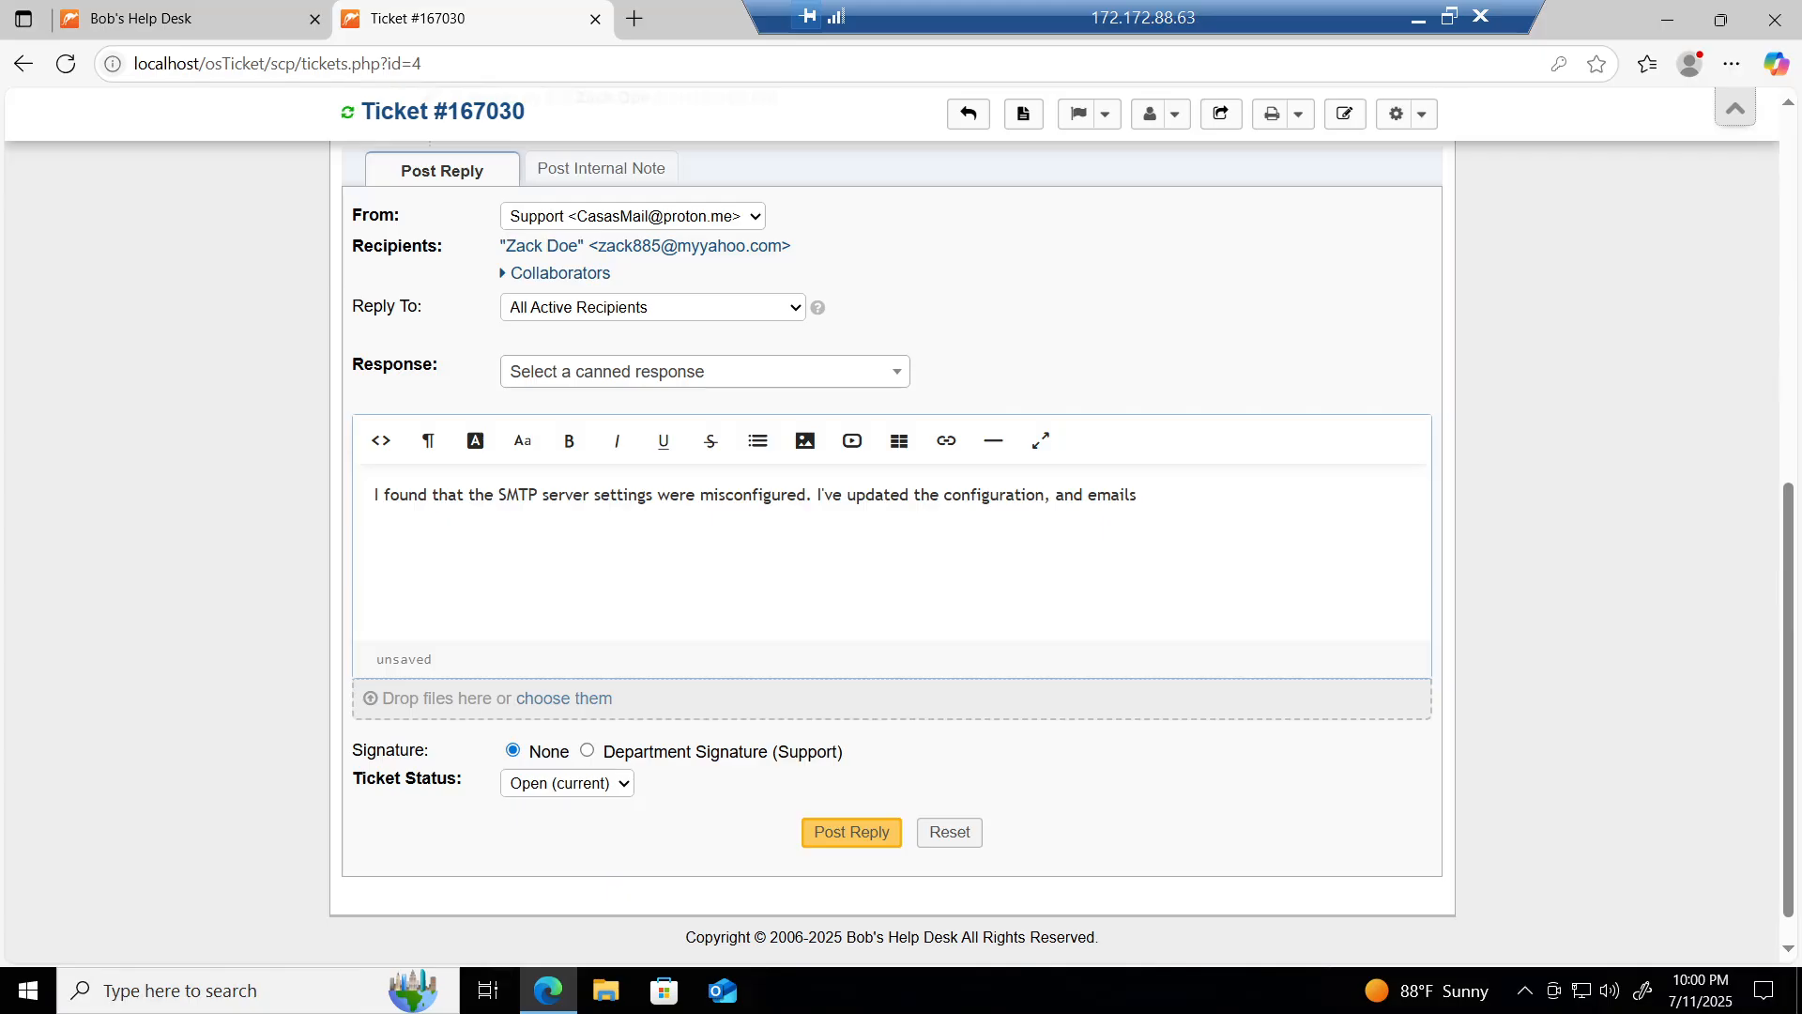
text(should now be able to be sent.)
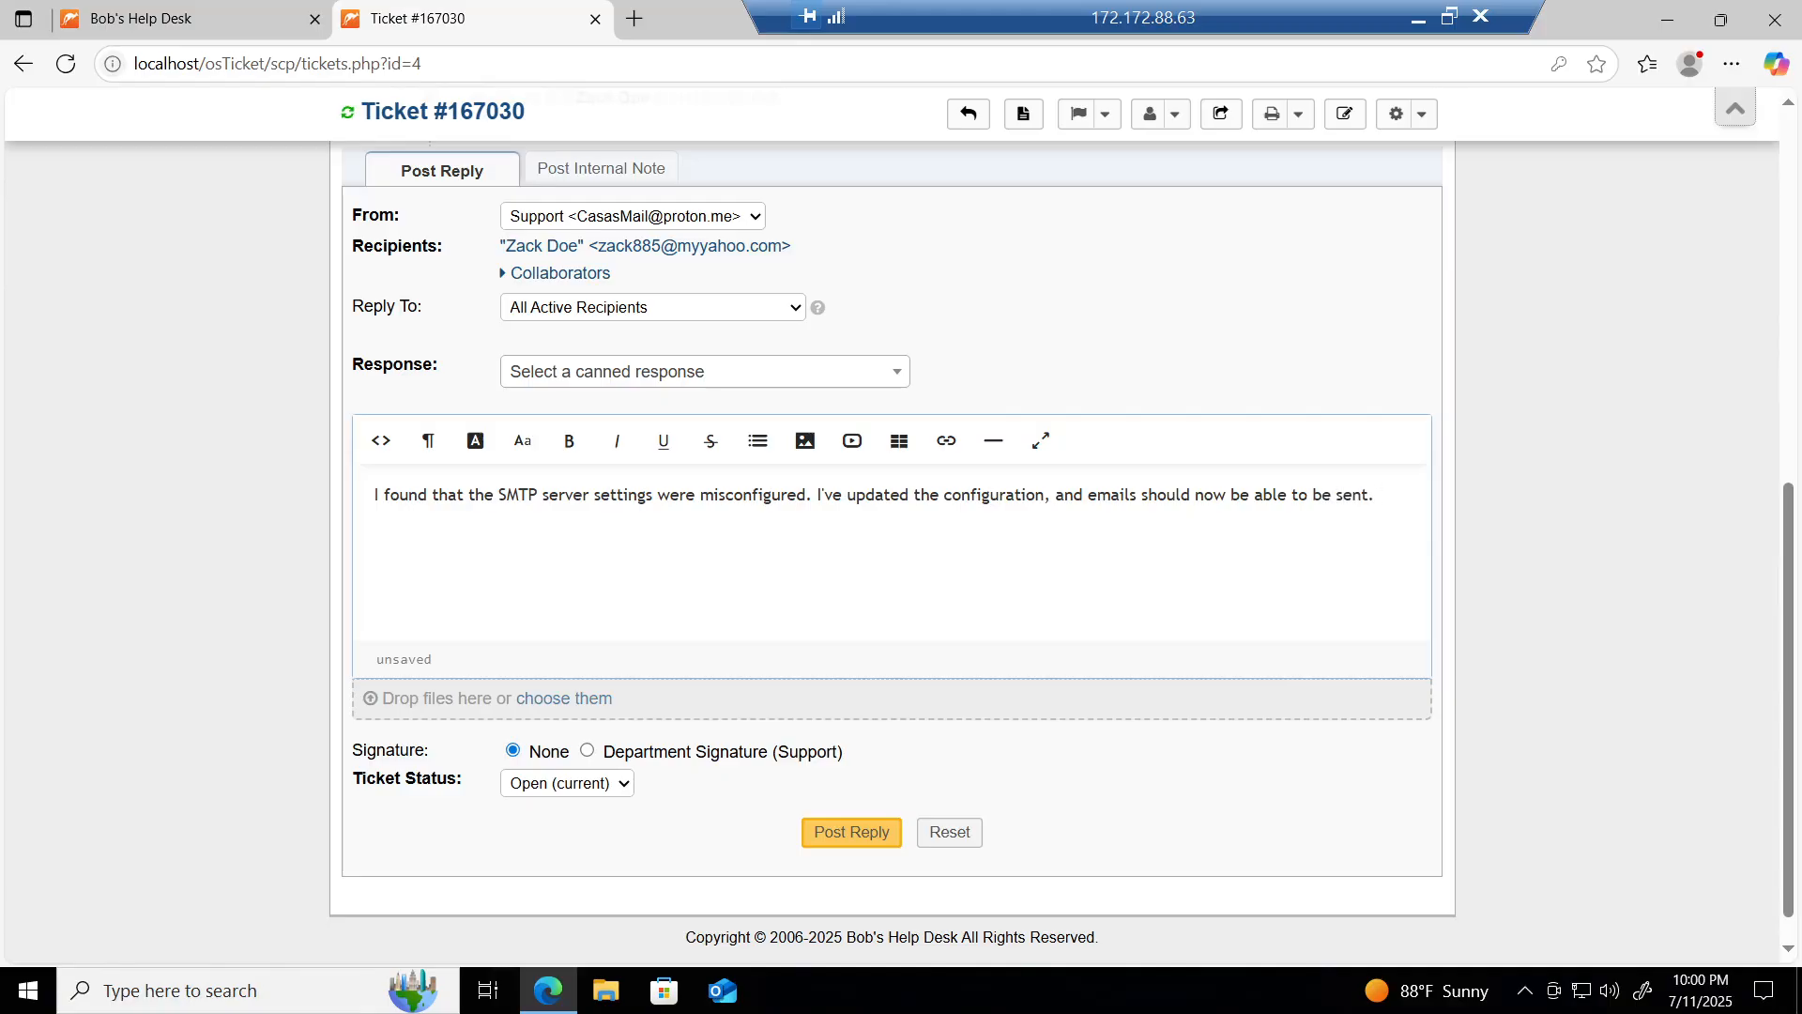
click(840, 832)
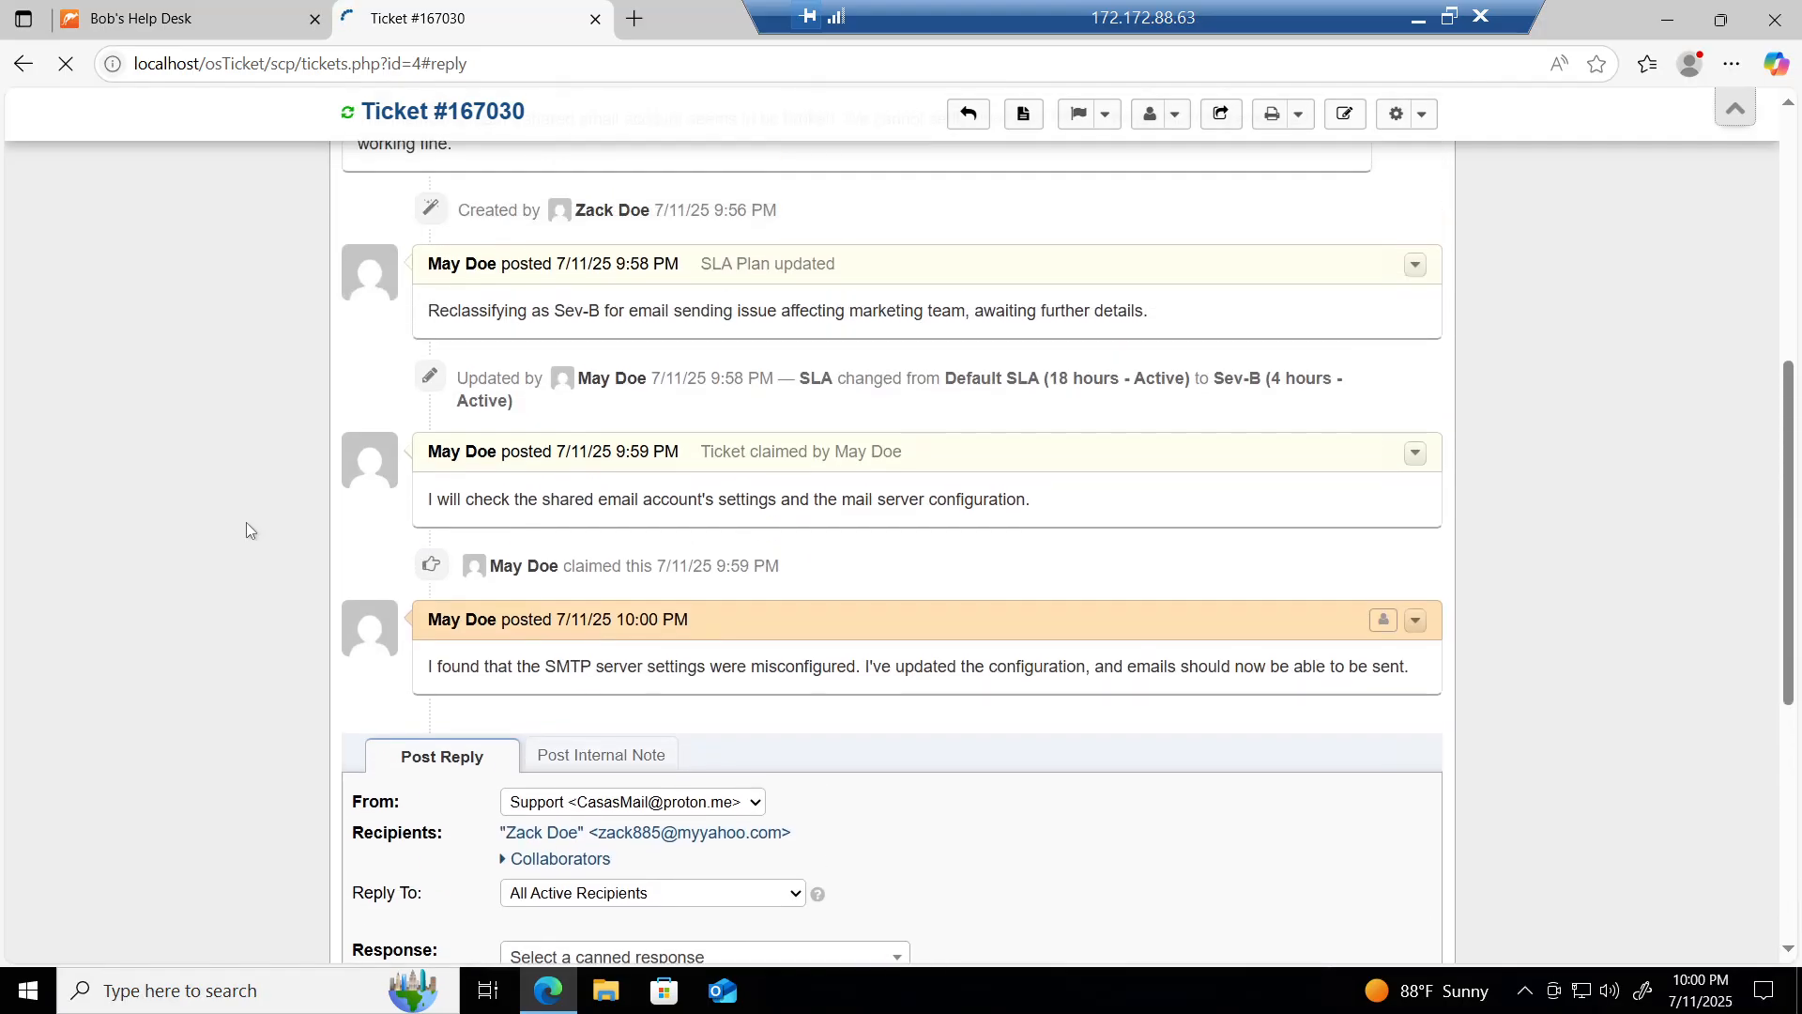
Step: Post a reply that the requester verified sending emails from the shared account, with 'Ticket resolved.'
scroll(246, 522, down, 2)
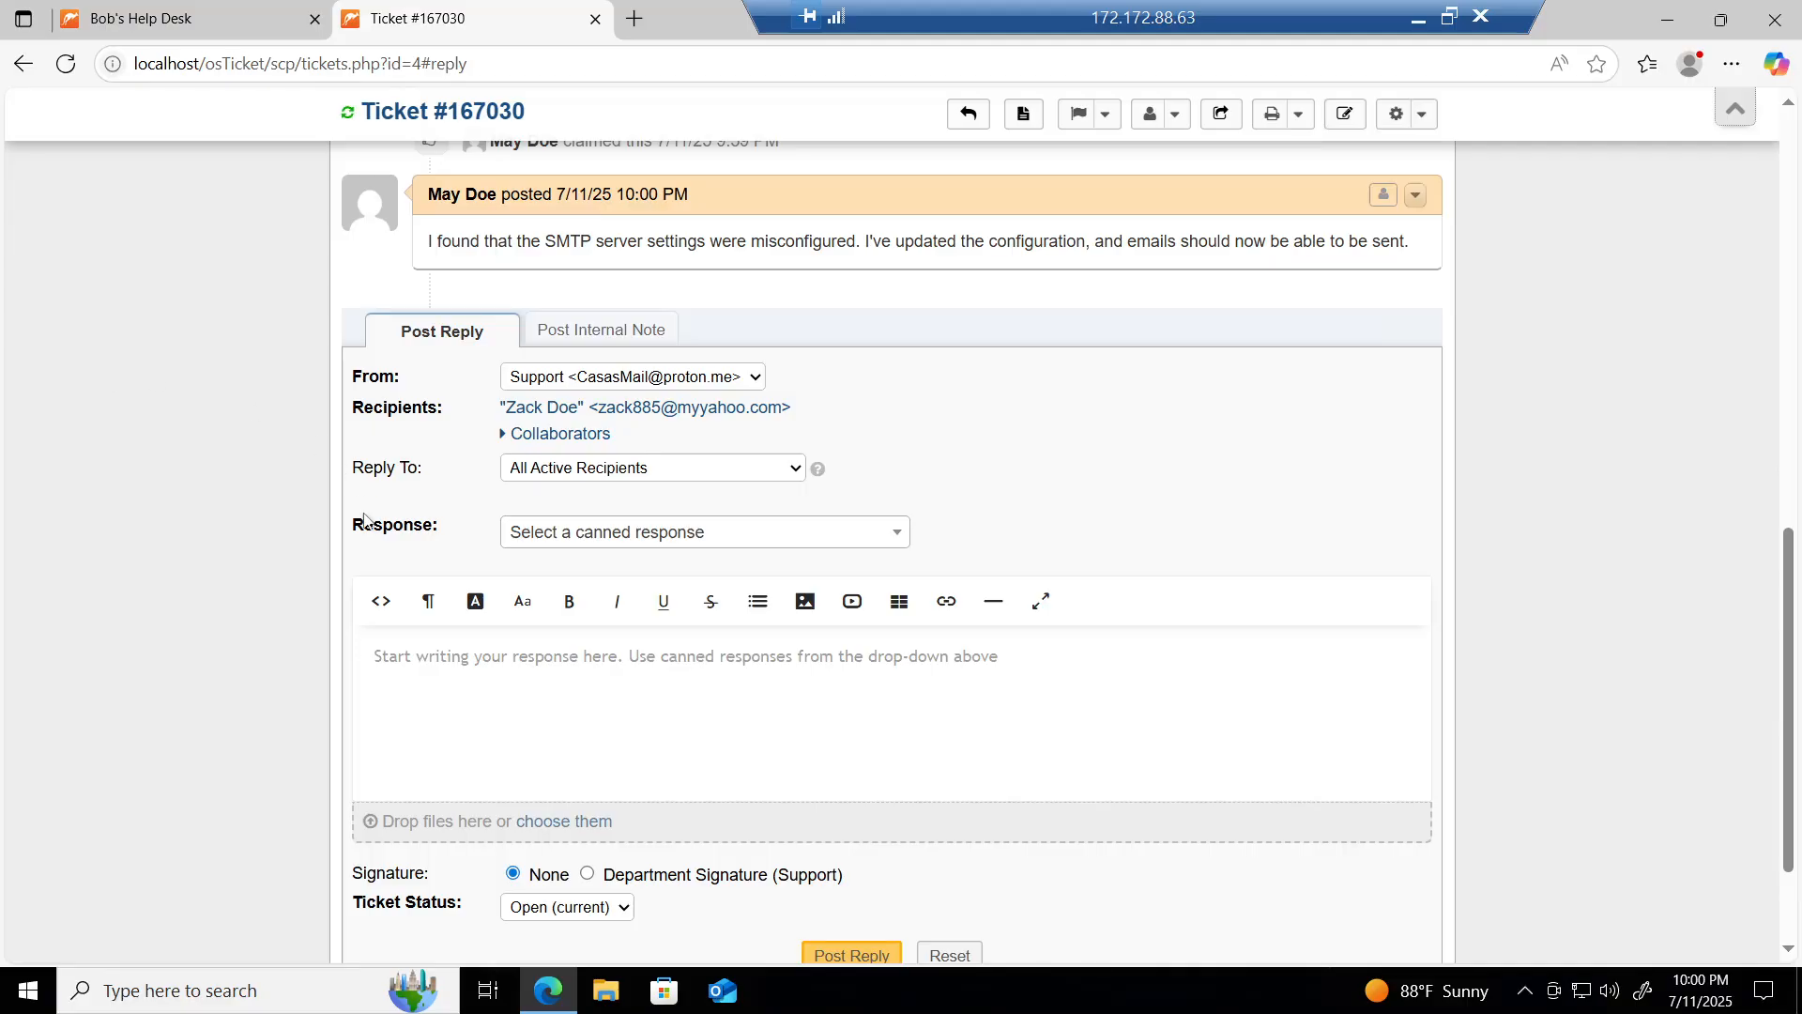
click(394, 685)
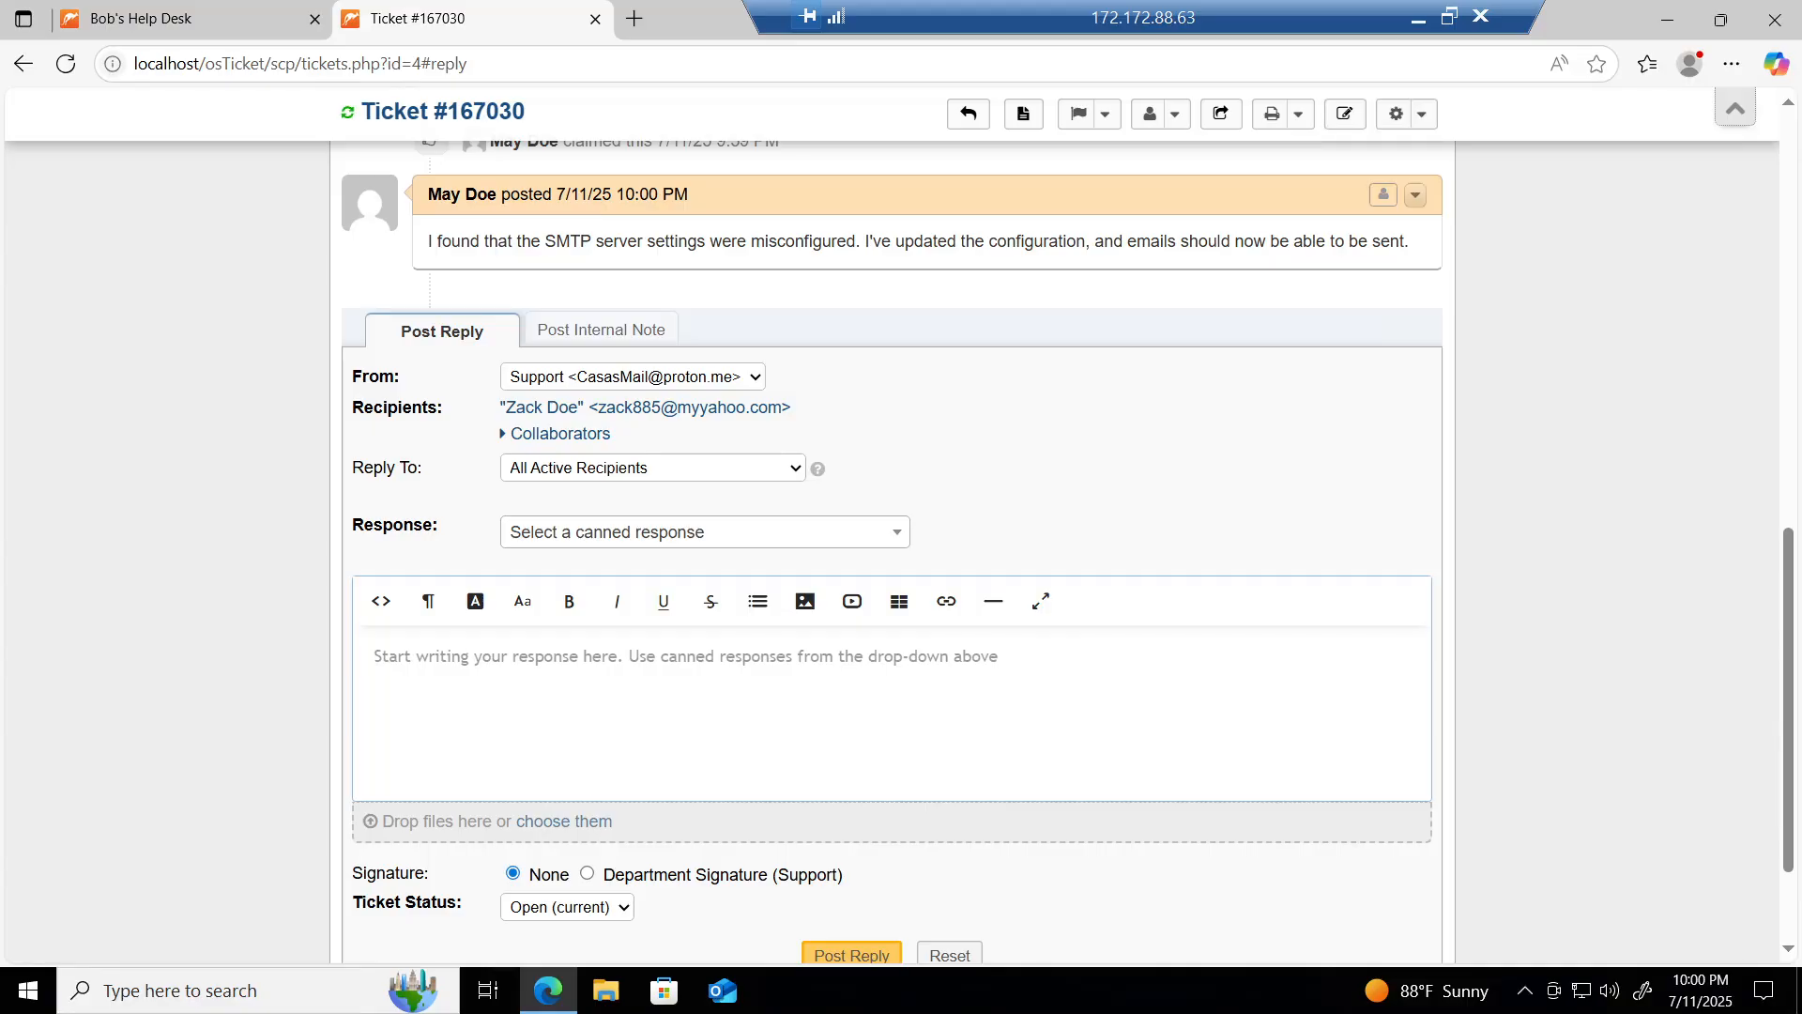
text(Z)
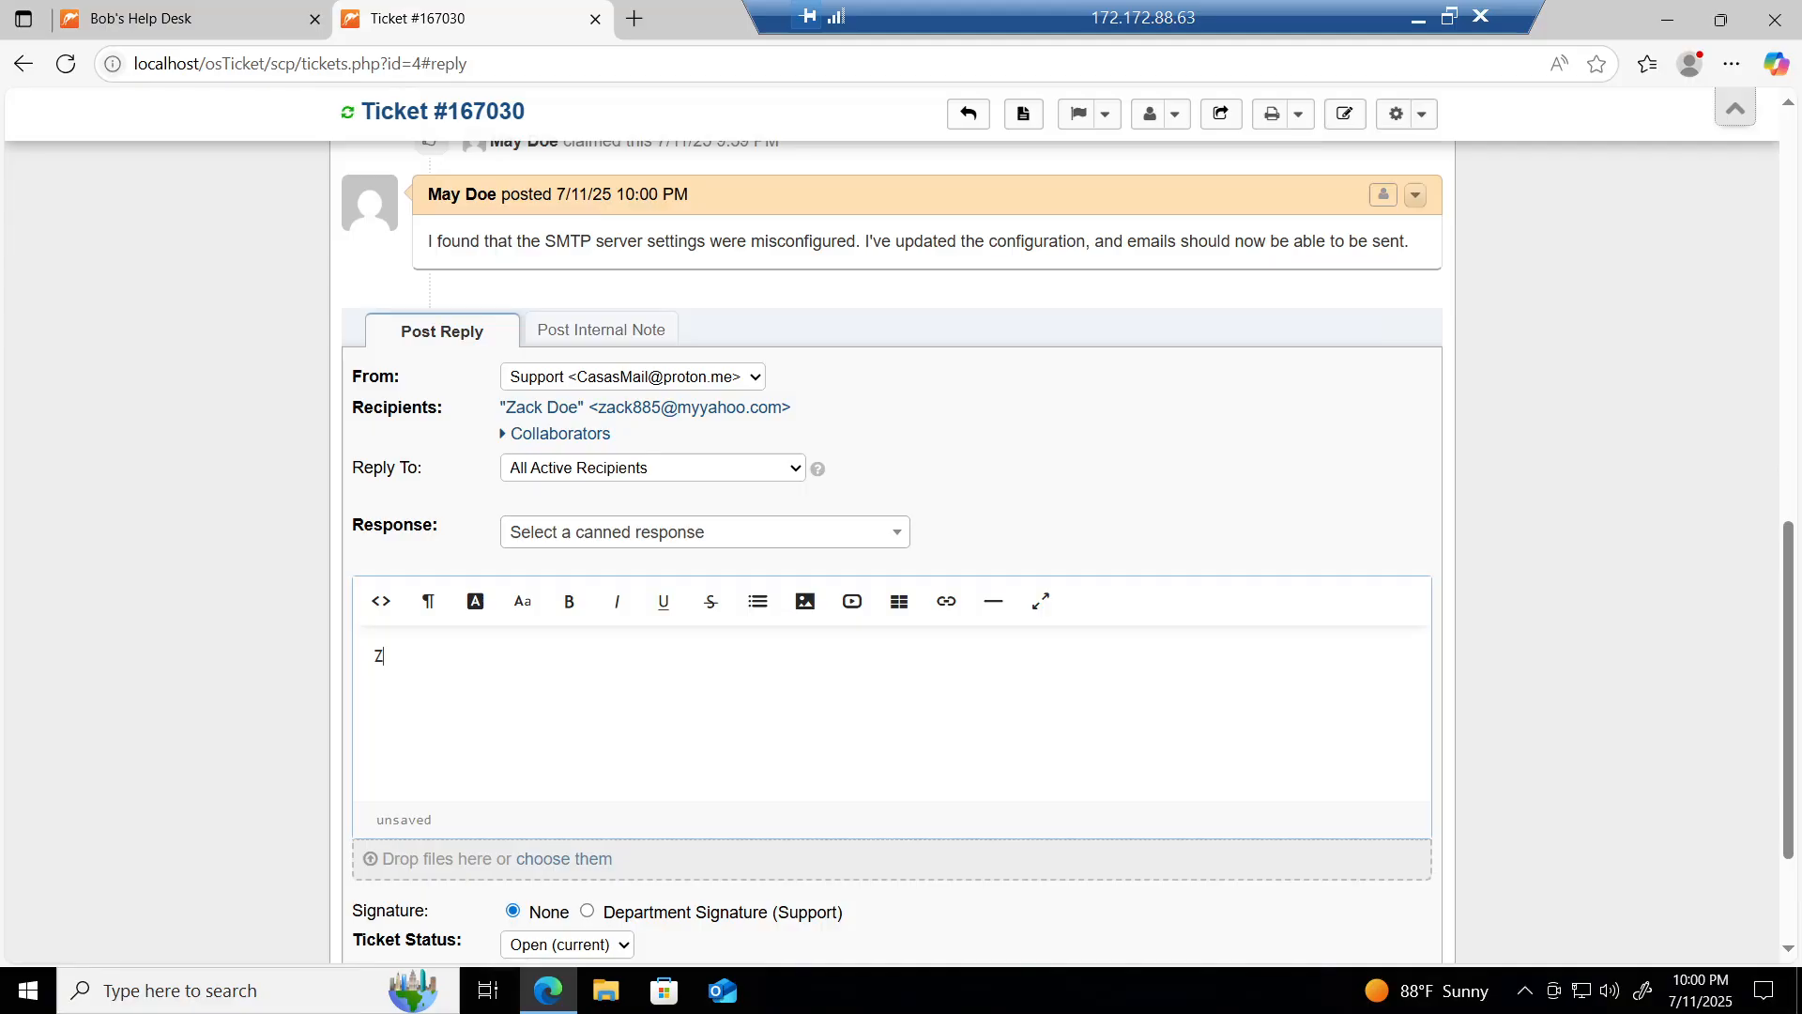
text(ack verifies that)
text(they are able)
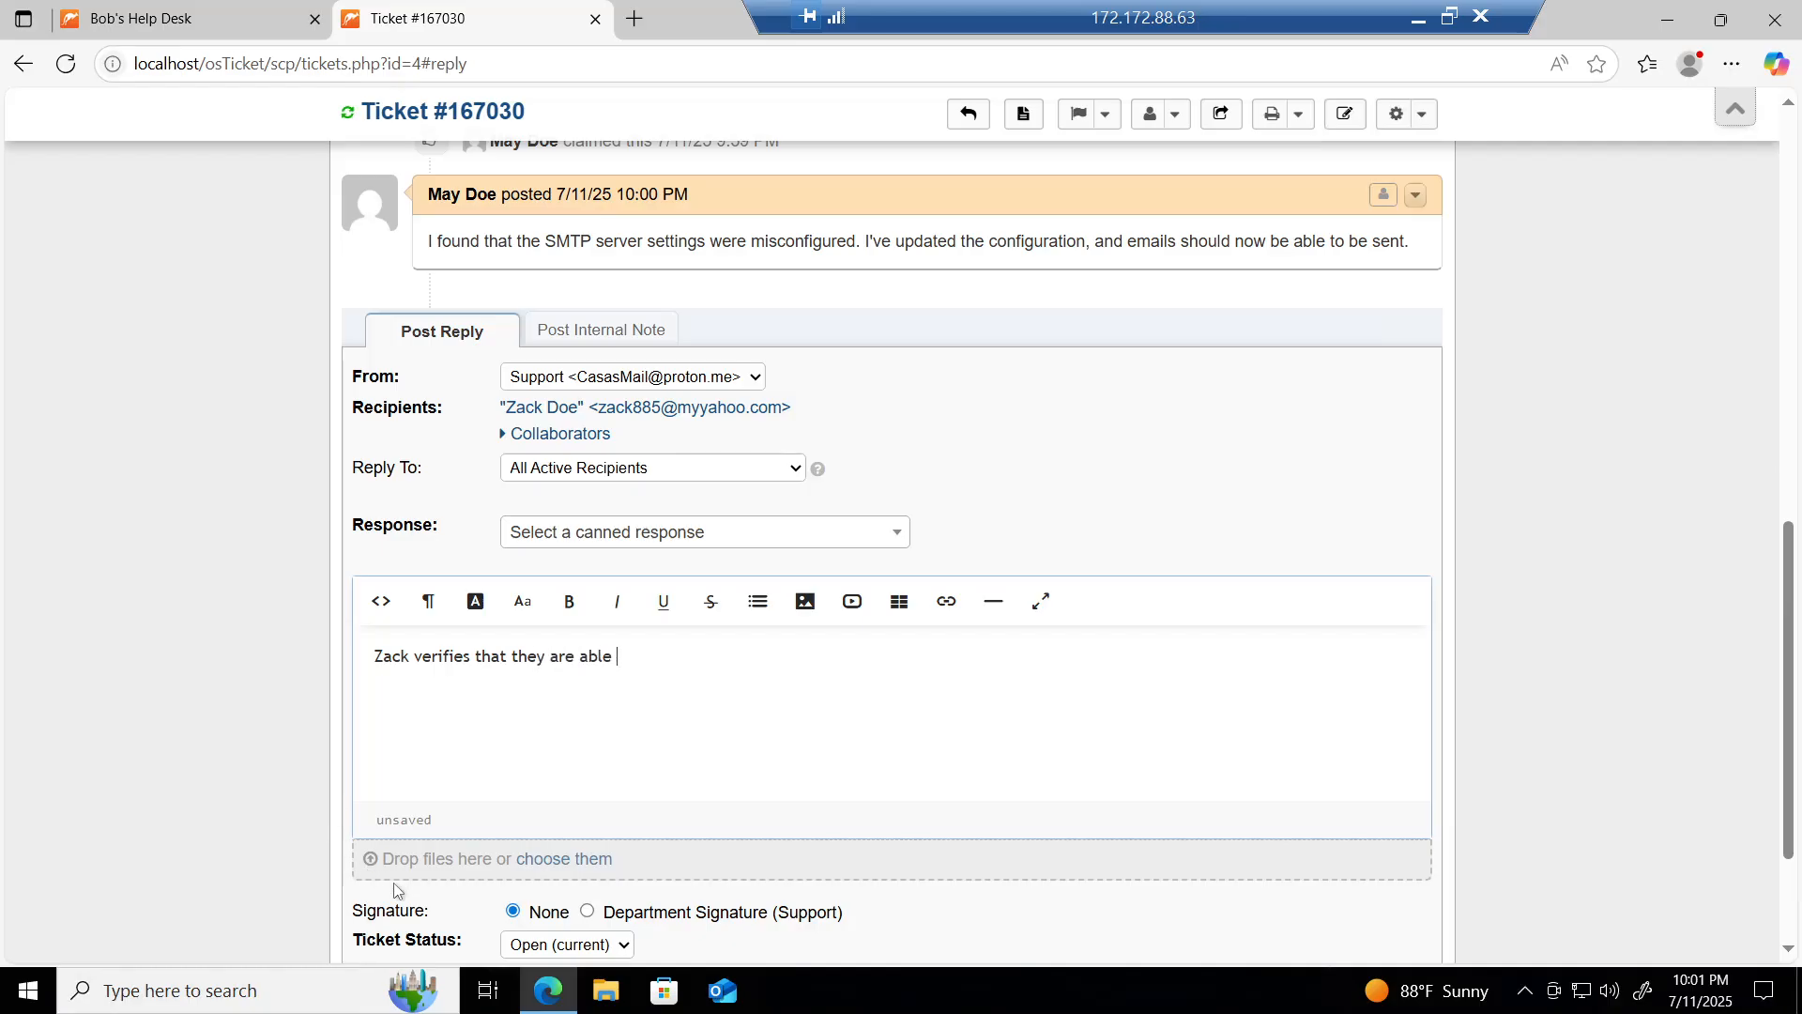
text( to send emails from the shared account)
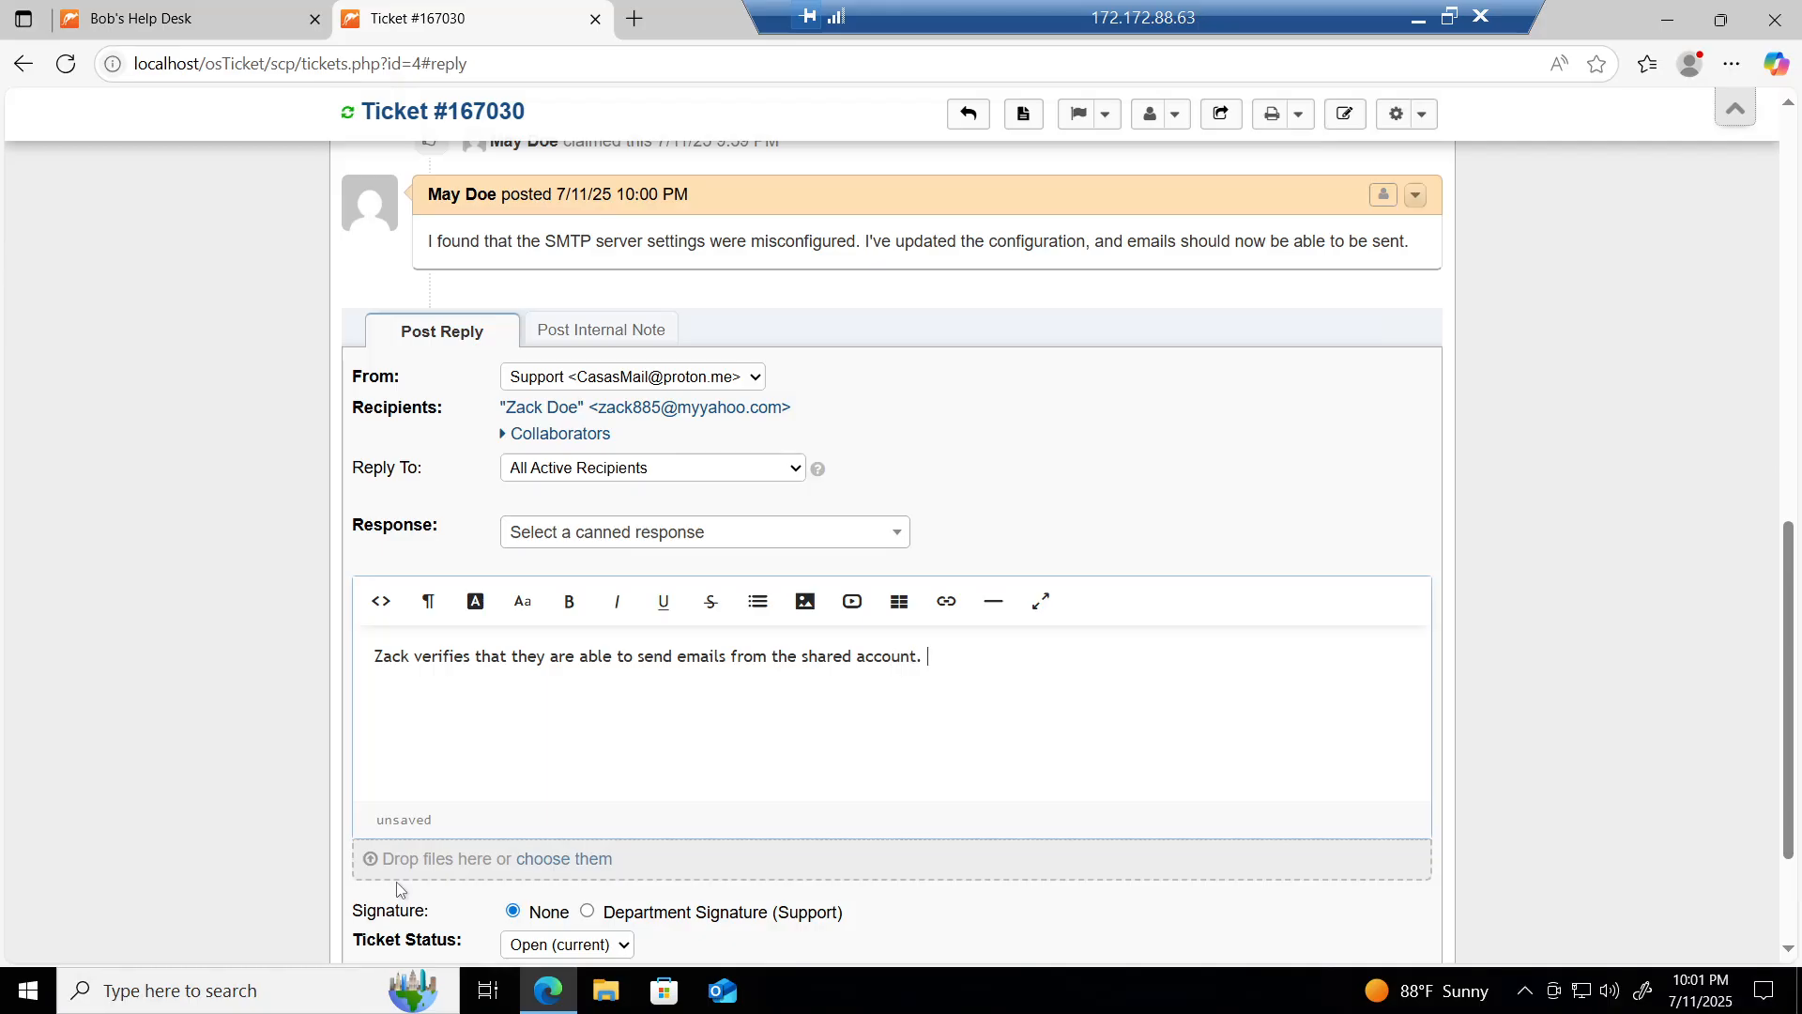
text(. Ticket resolved.)
scroll(580, 958, down, 3)
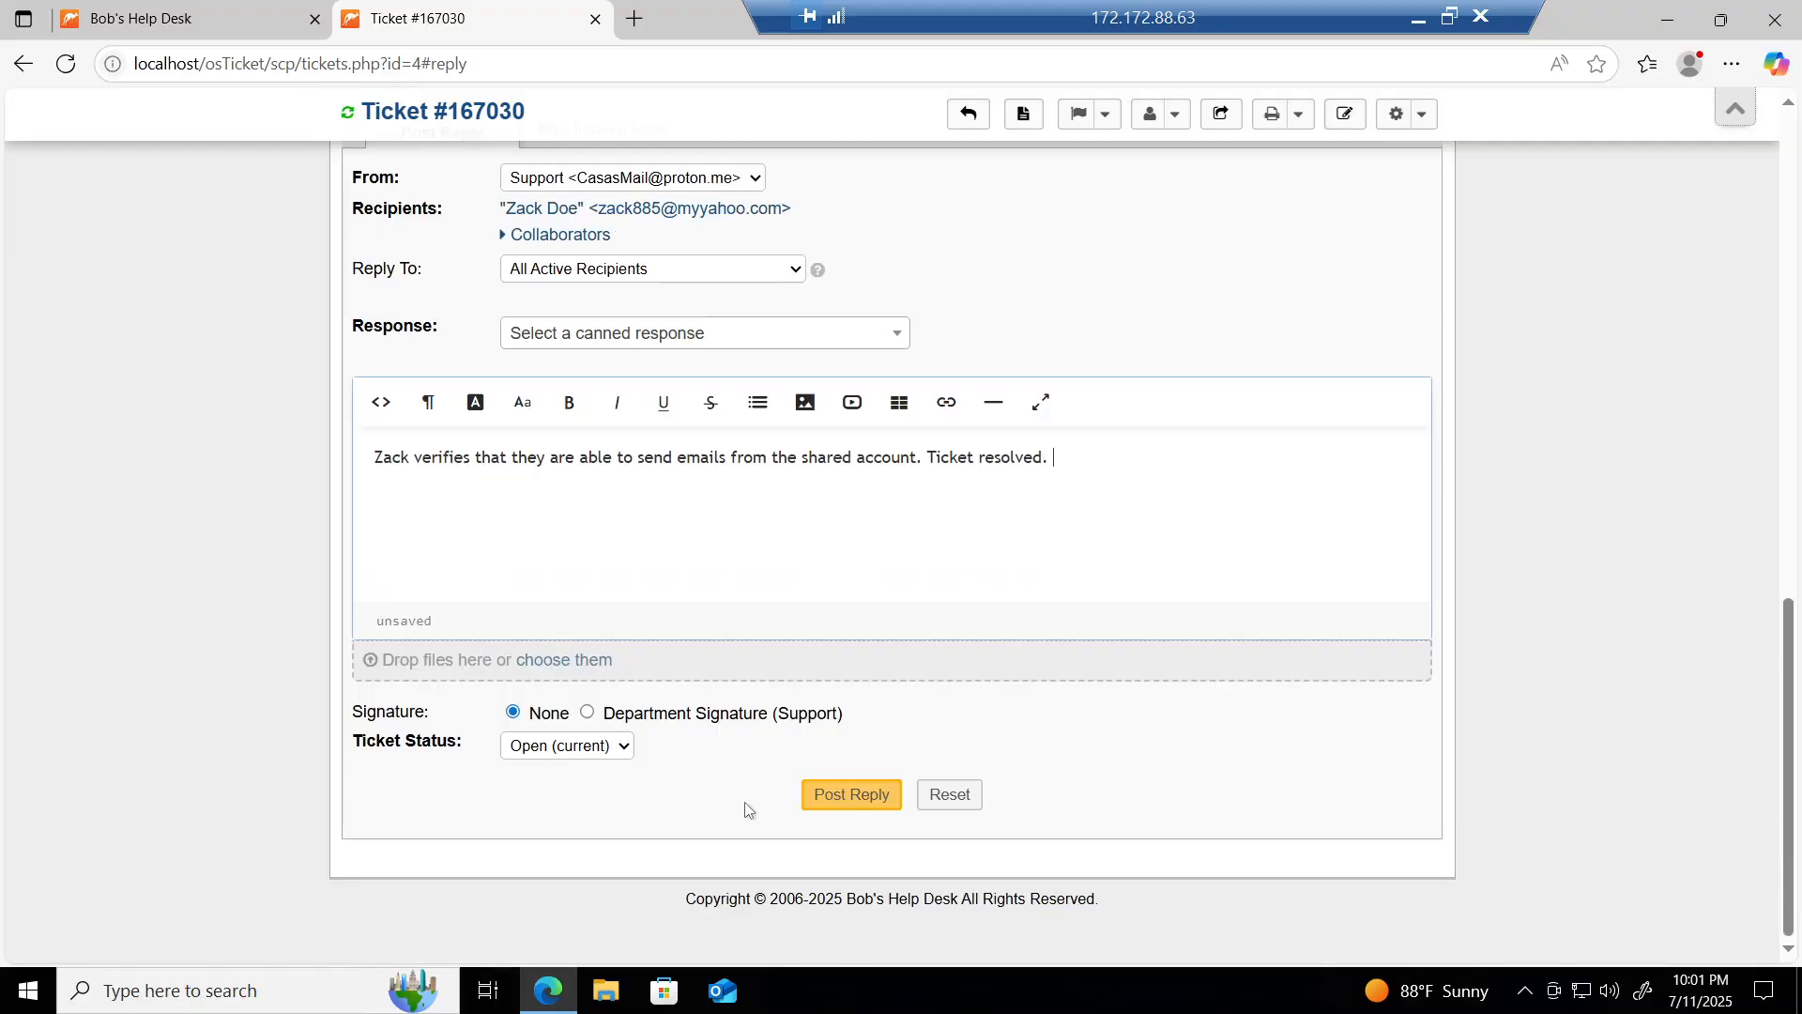
click(844, 798)
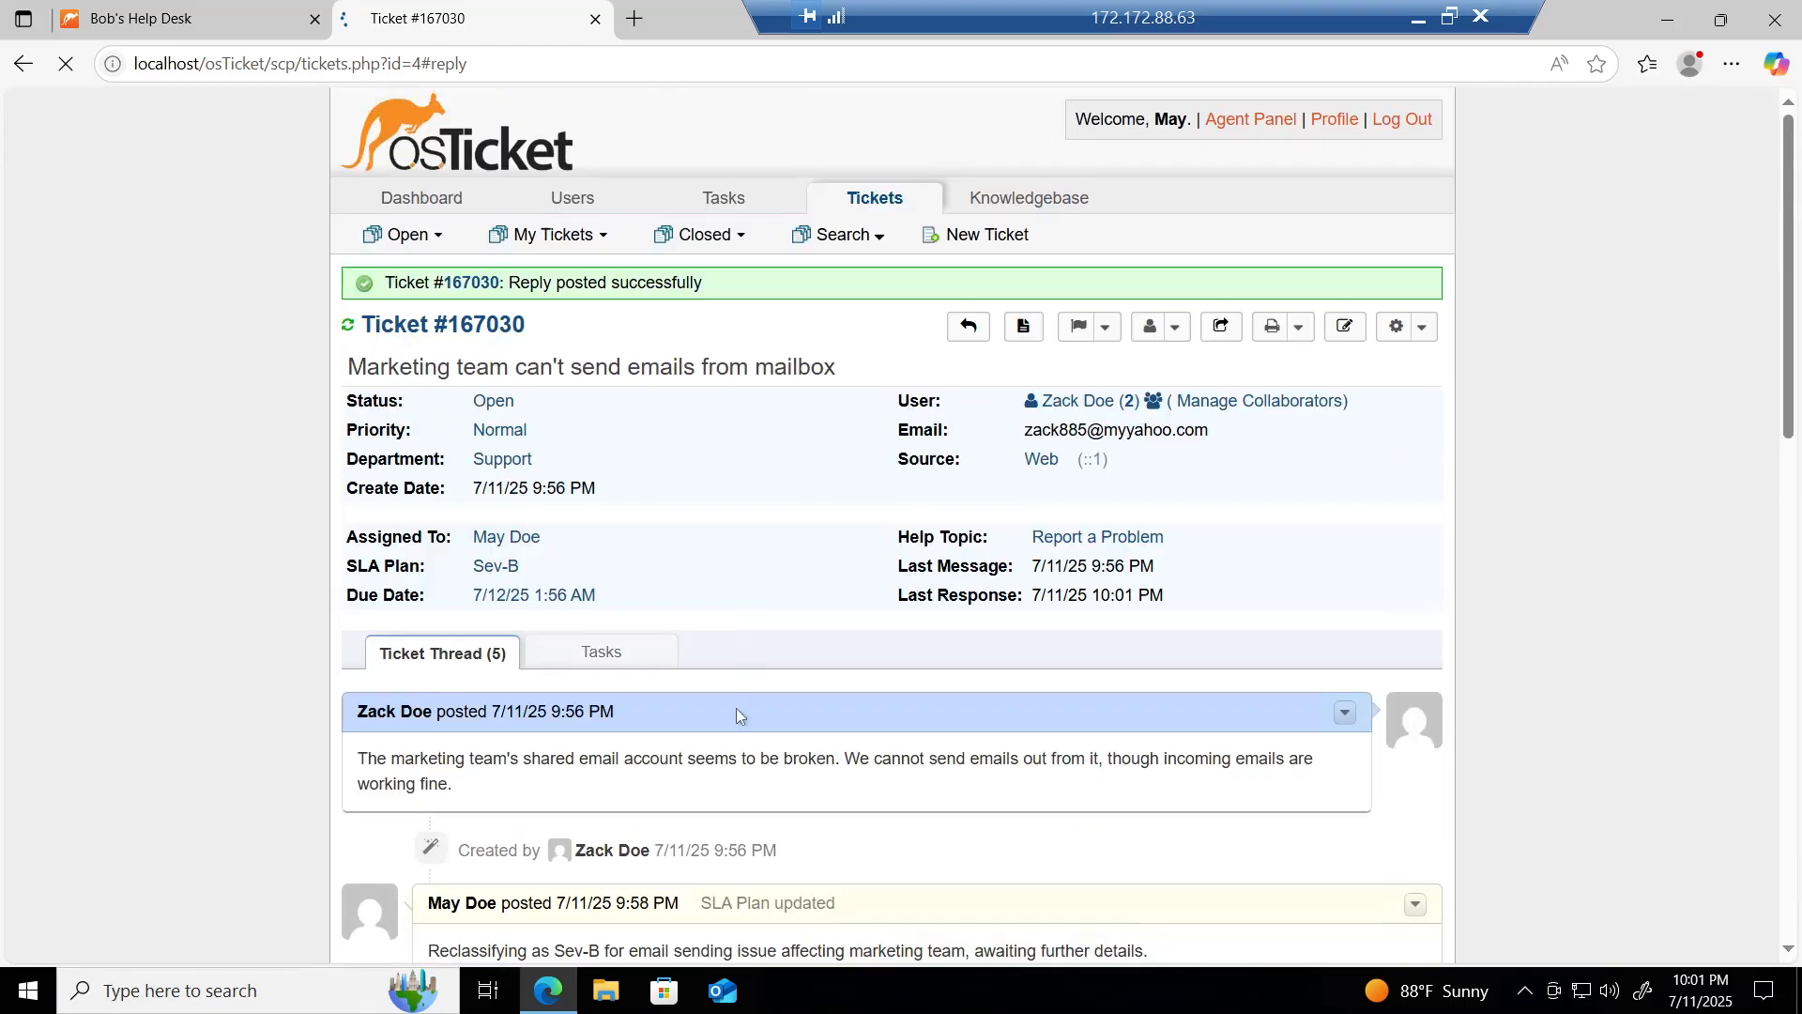
Step: Set ticket #167030's status to Resolved and confirm the Close Ticket dialog
click(487, 402)
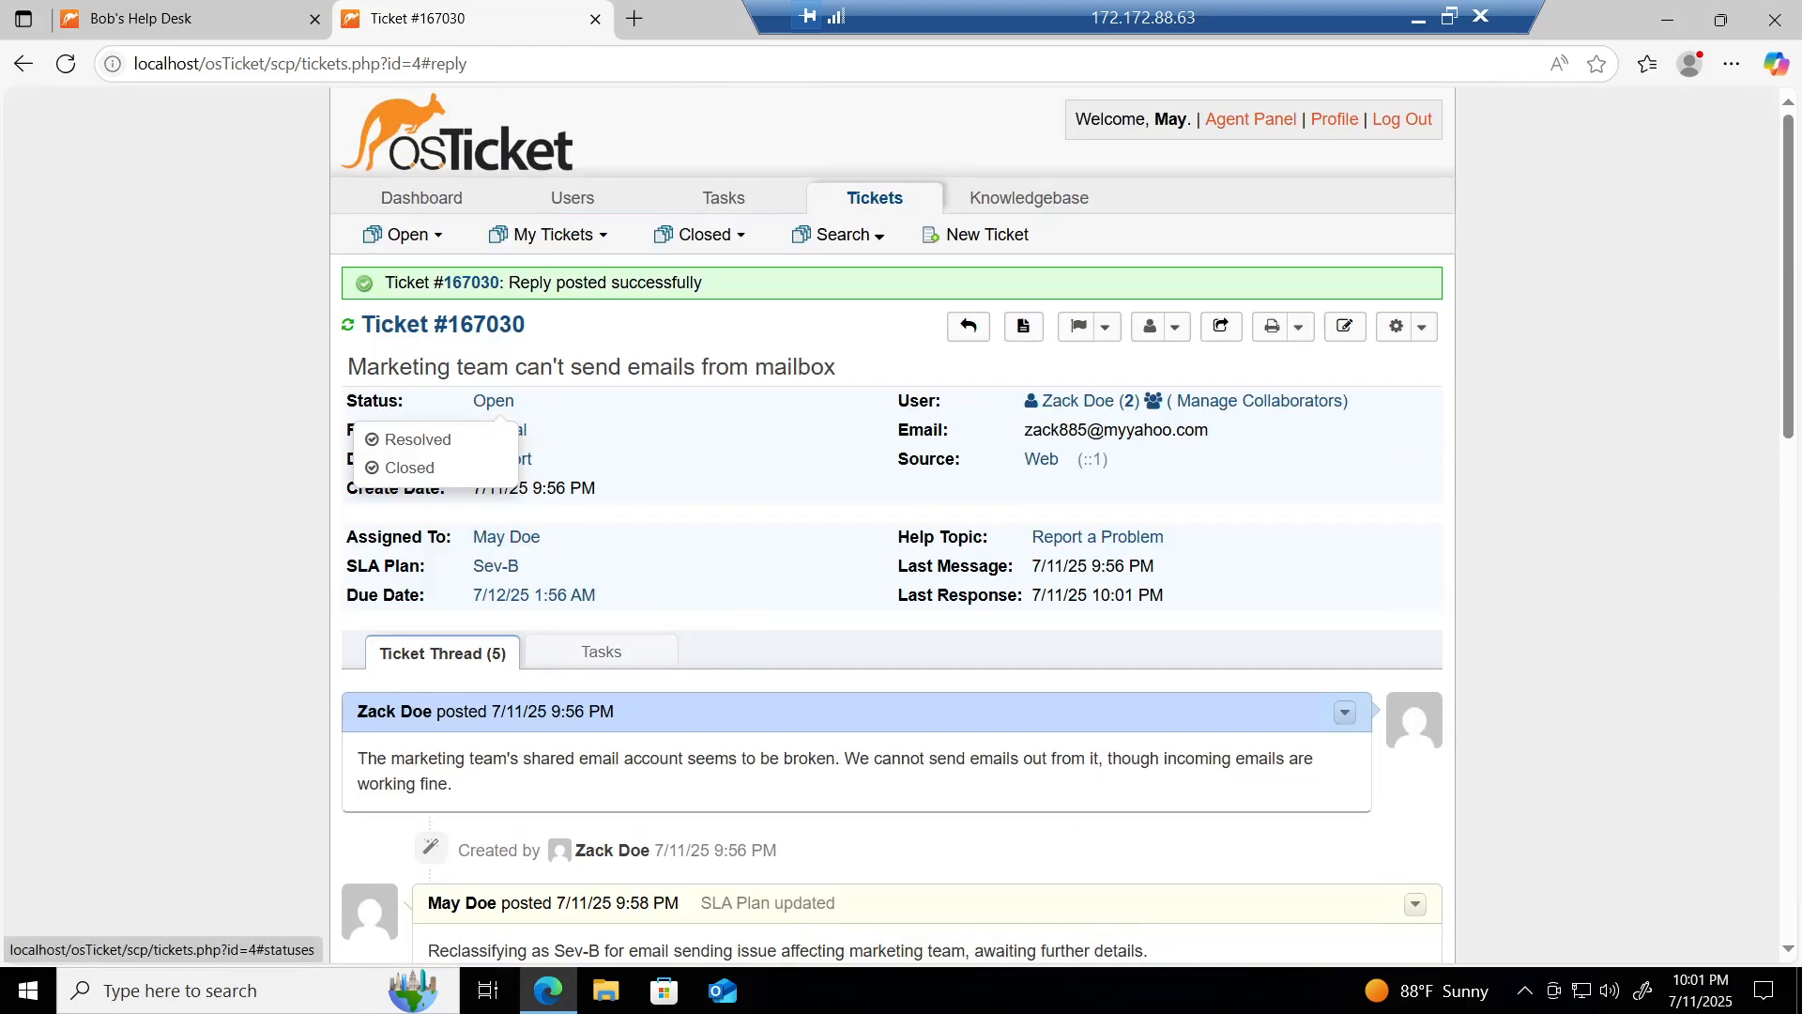
click(431, 445)
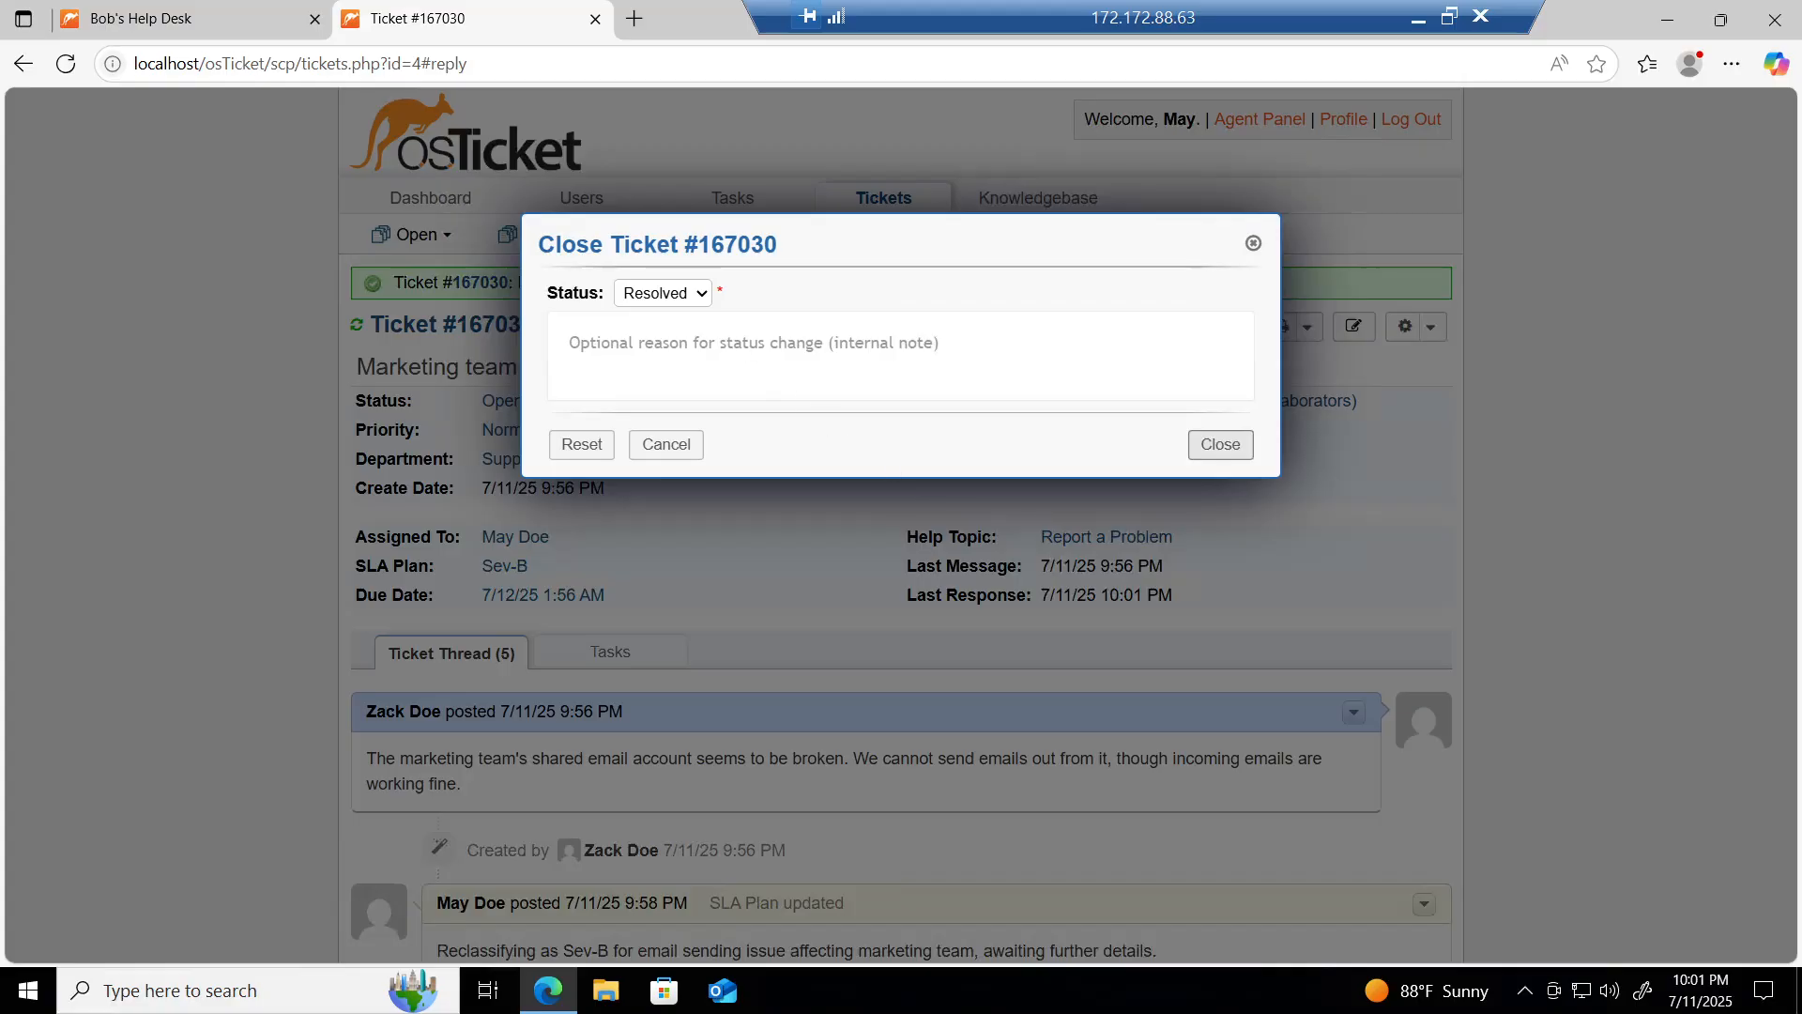
click(1220, 446)
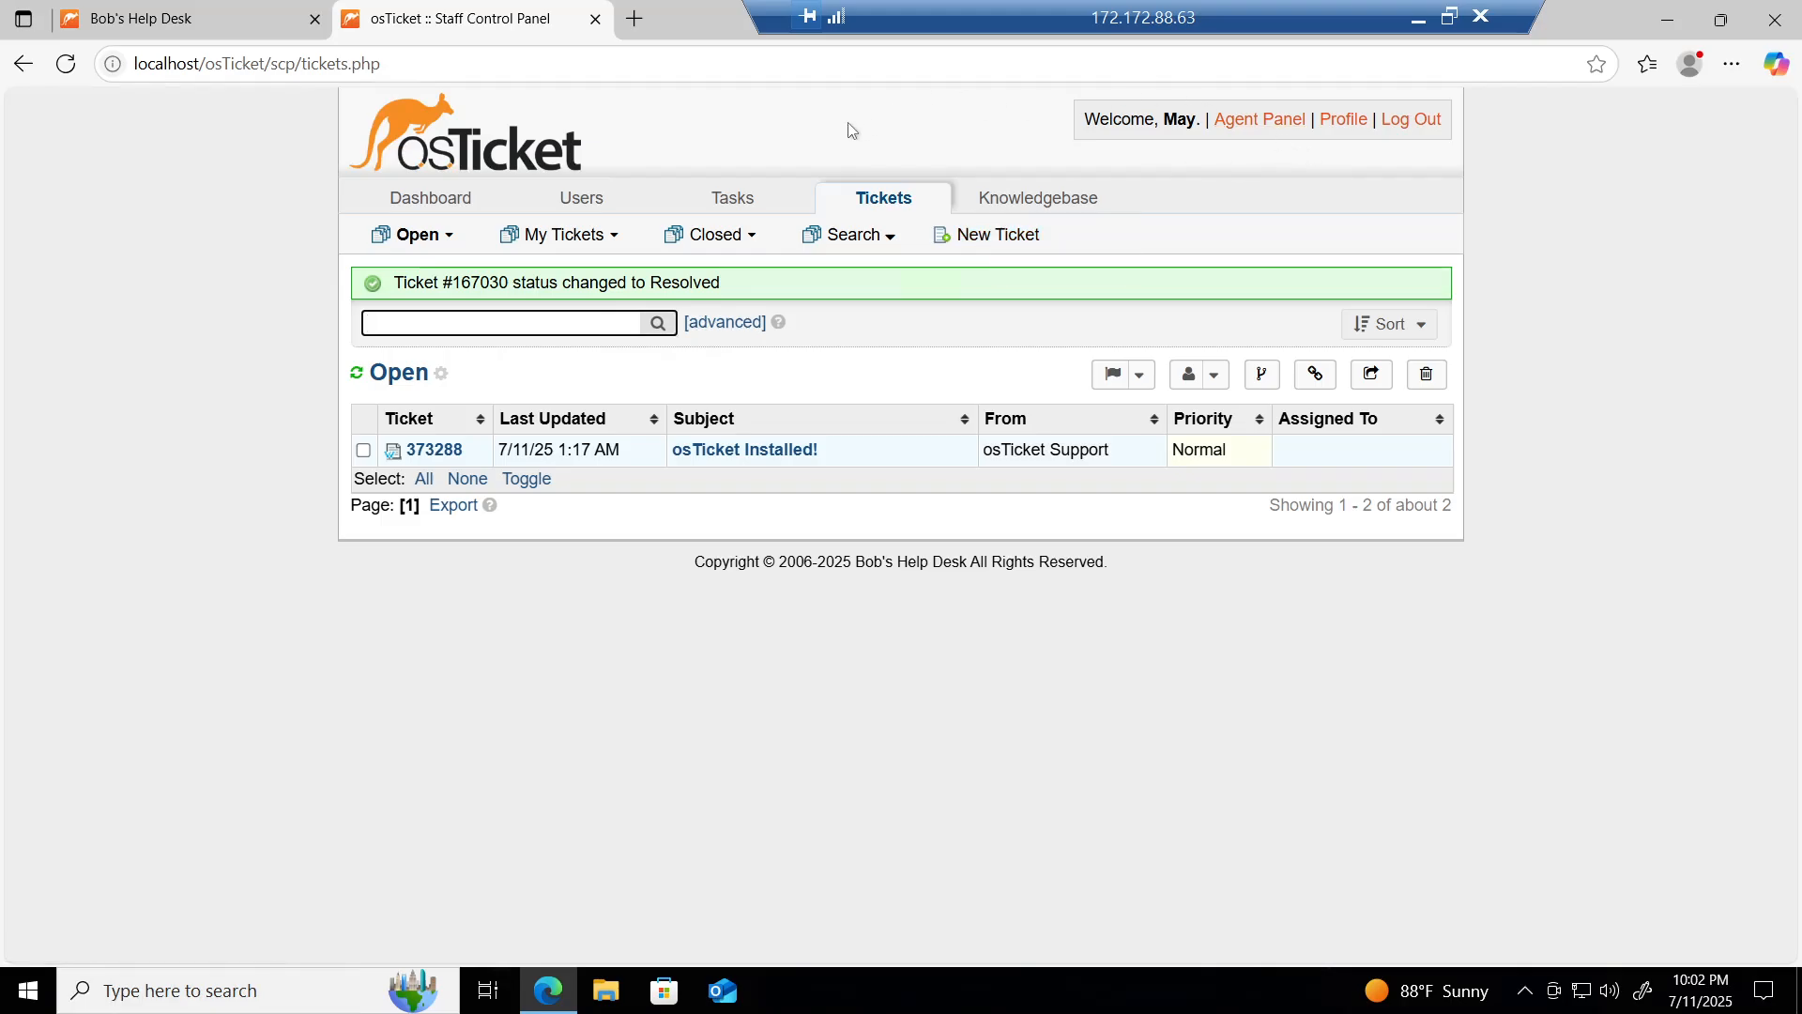
Step: Start a new ticket, dismiss the user lookup, glance at the help desk page, then return to the form
click(985, 237)
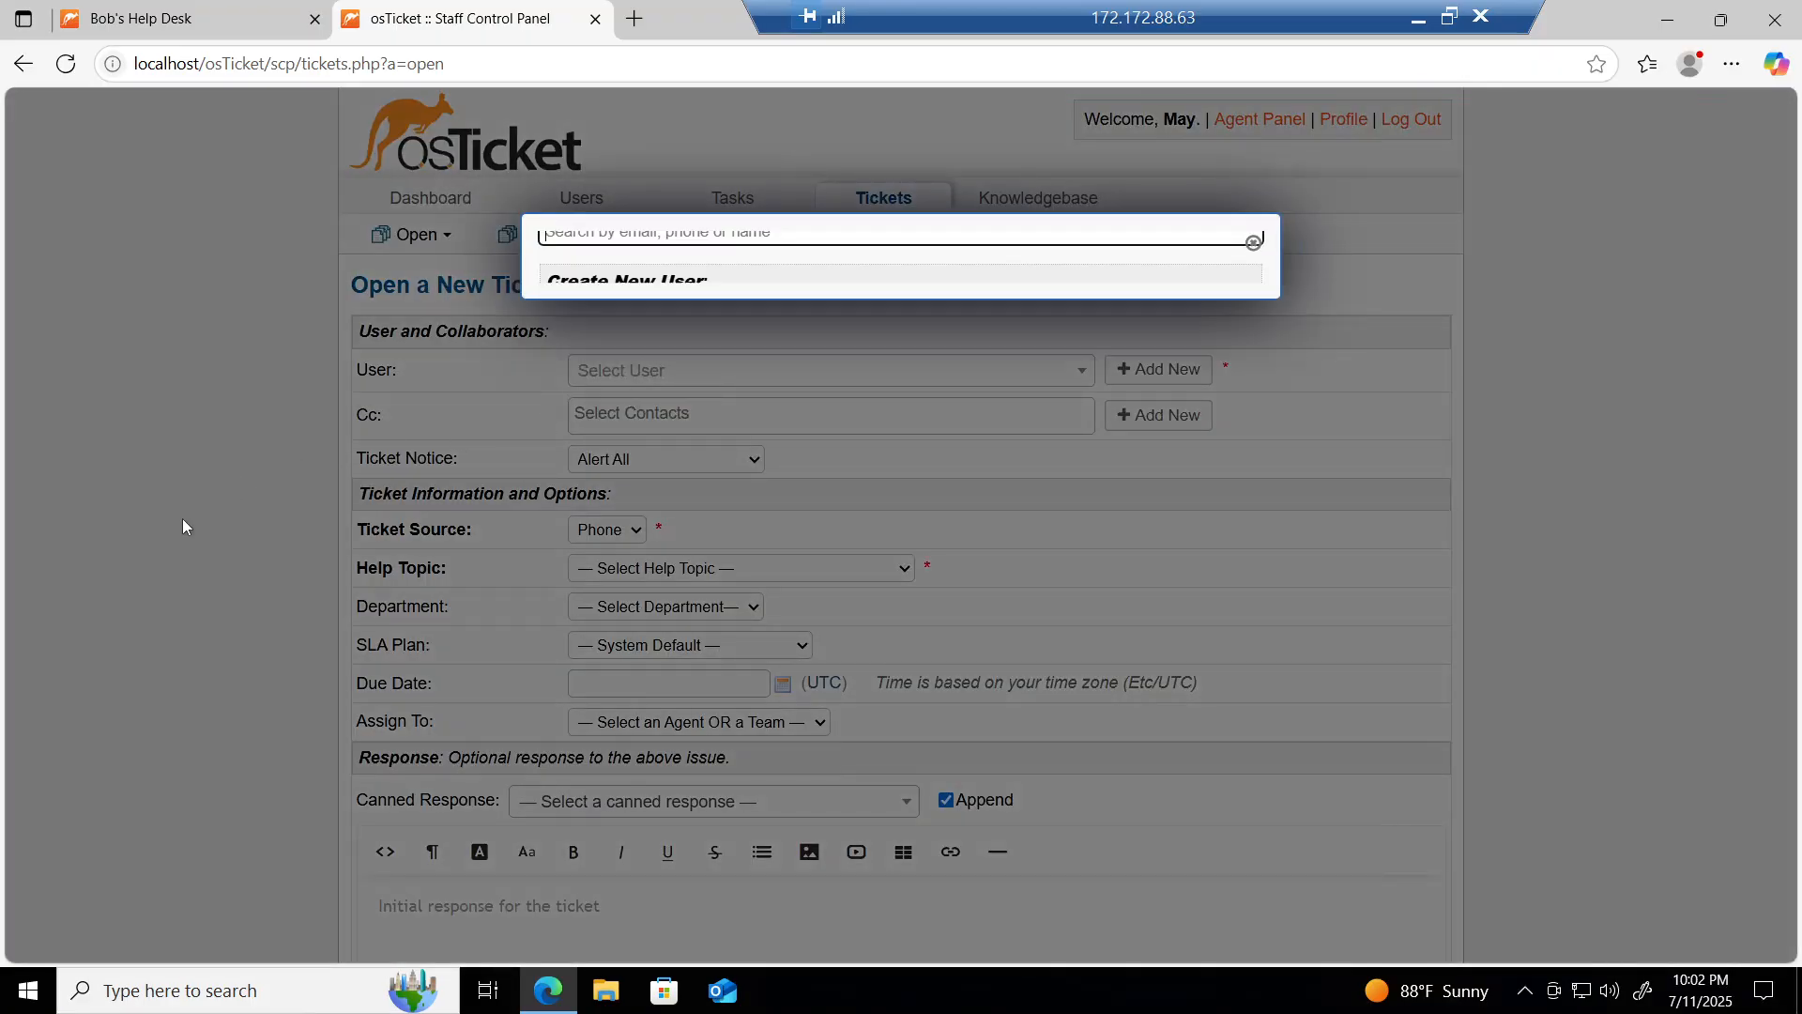
click(1252, 245)
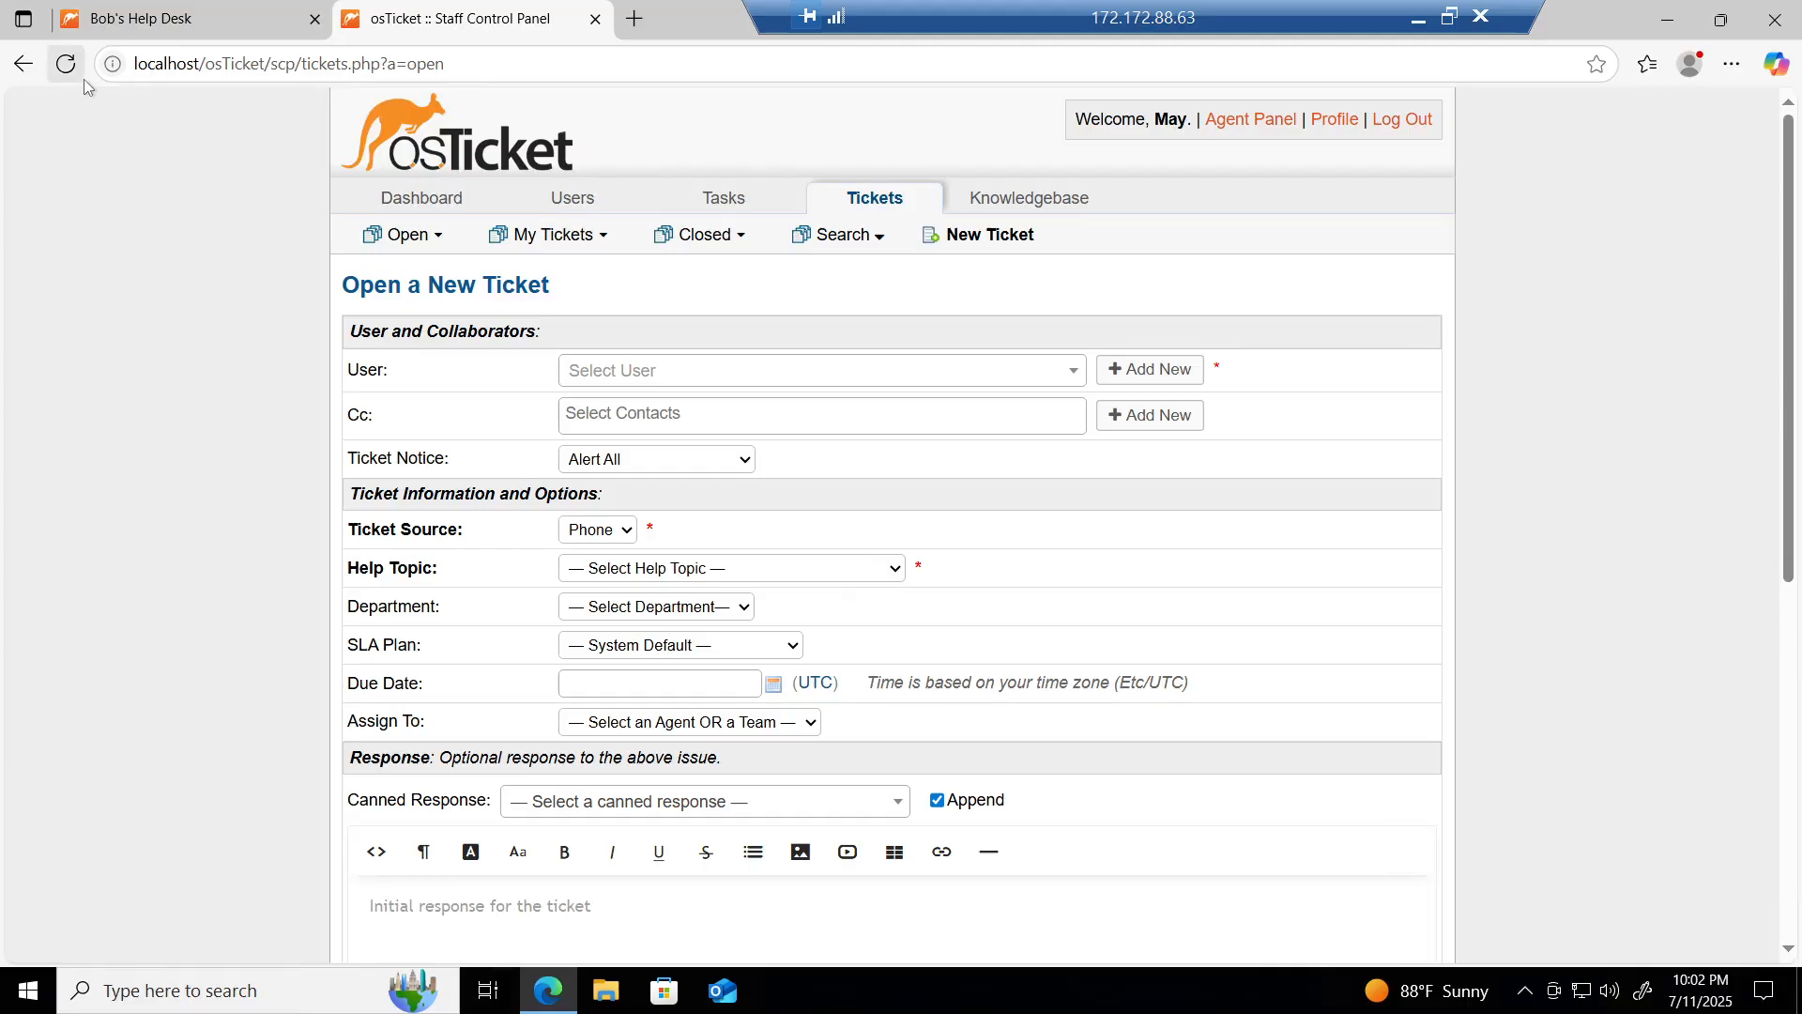
click(214, 12)
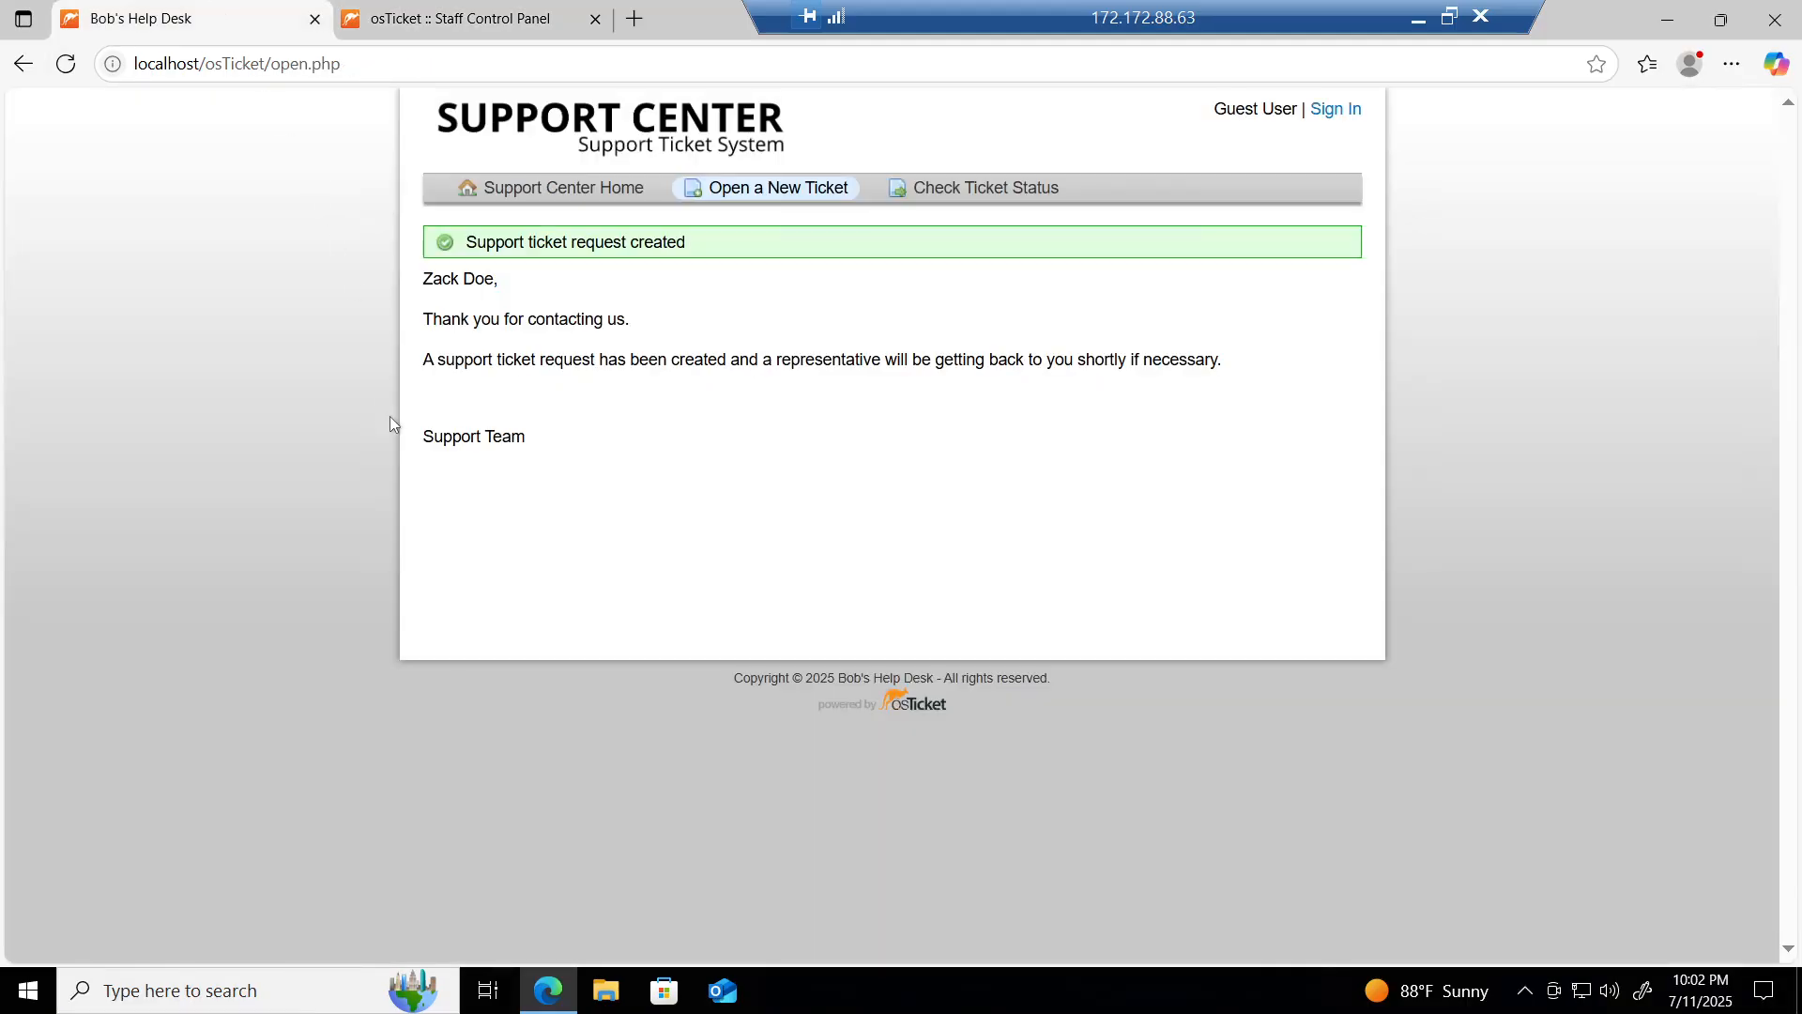
click(481, 9)
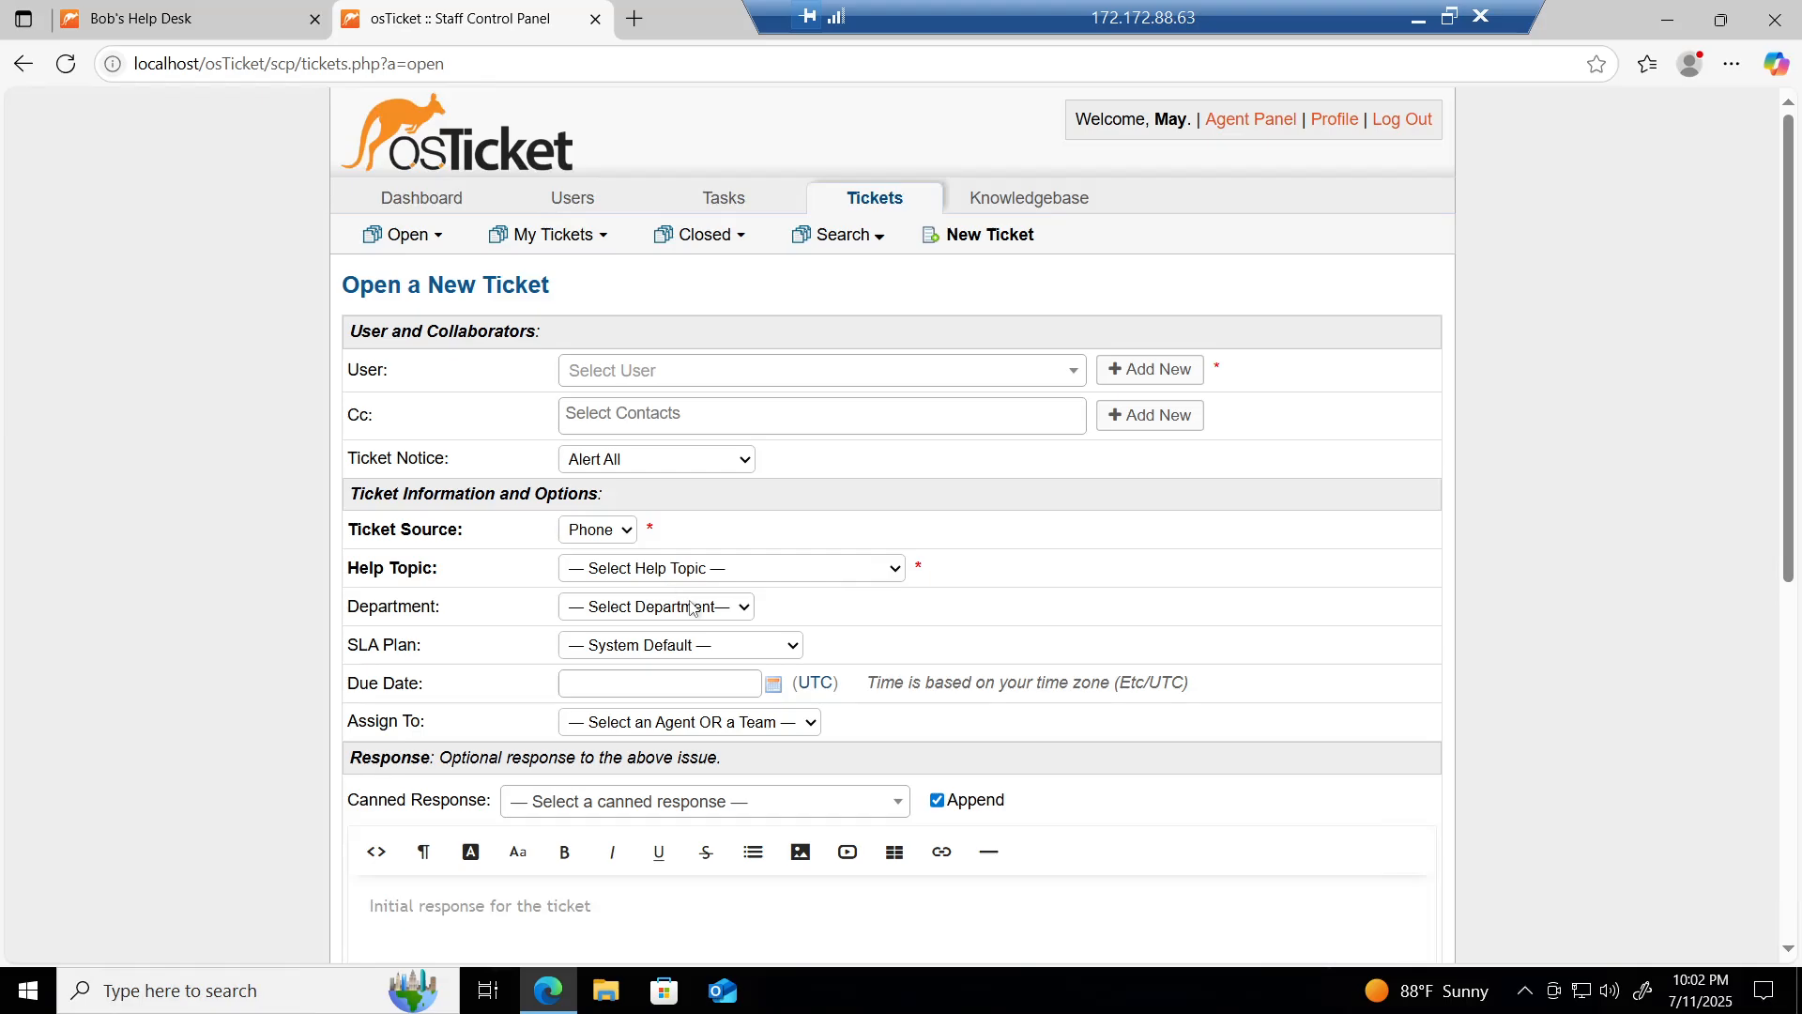
scroll(691, 607, down, 5)
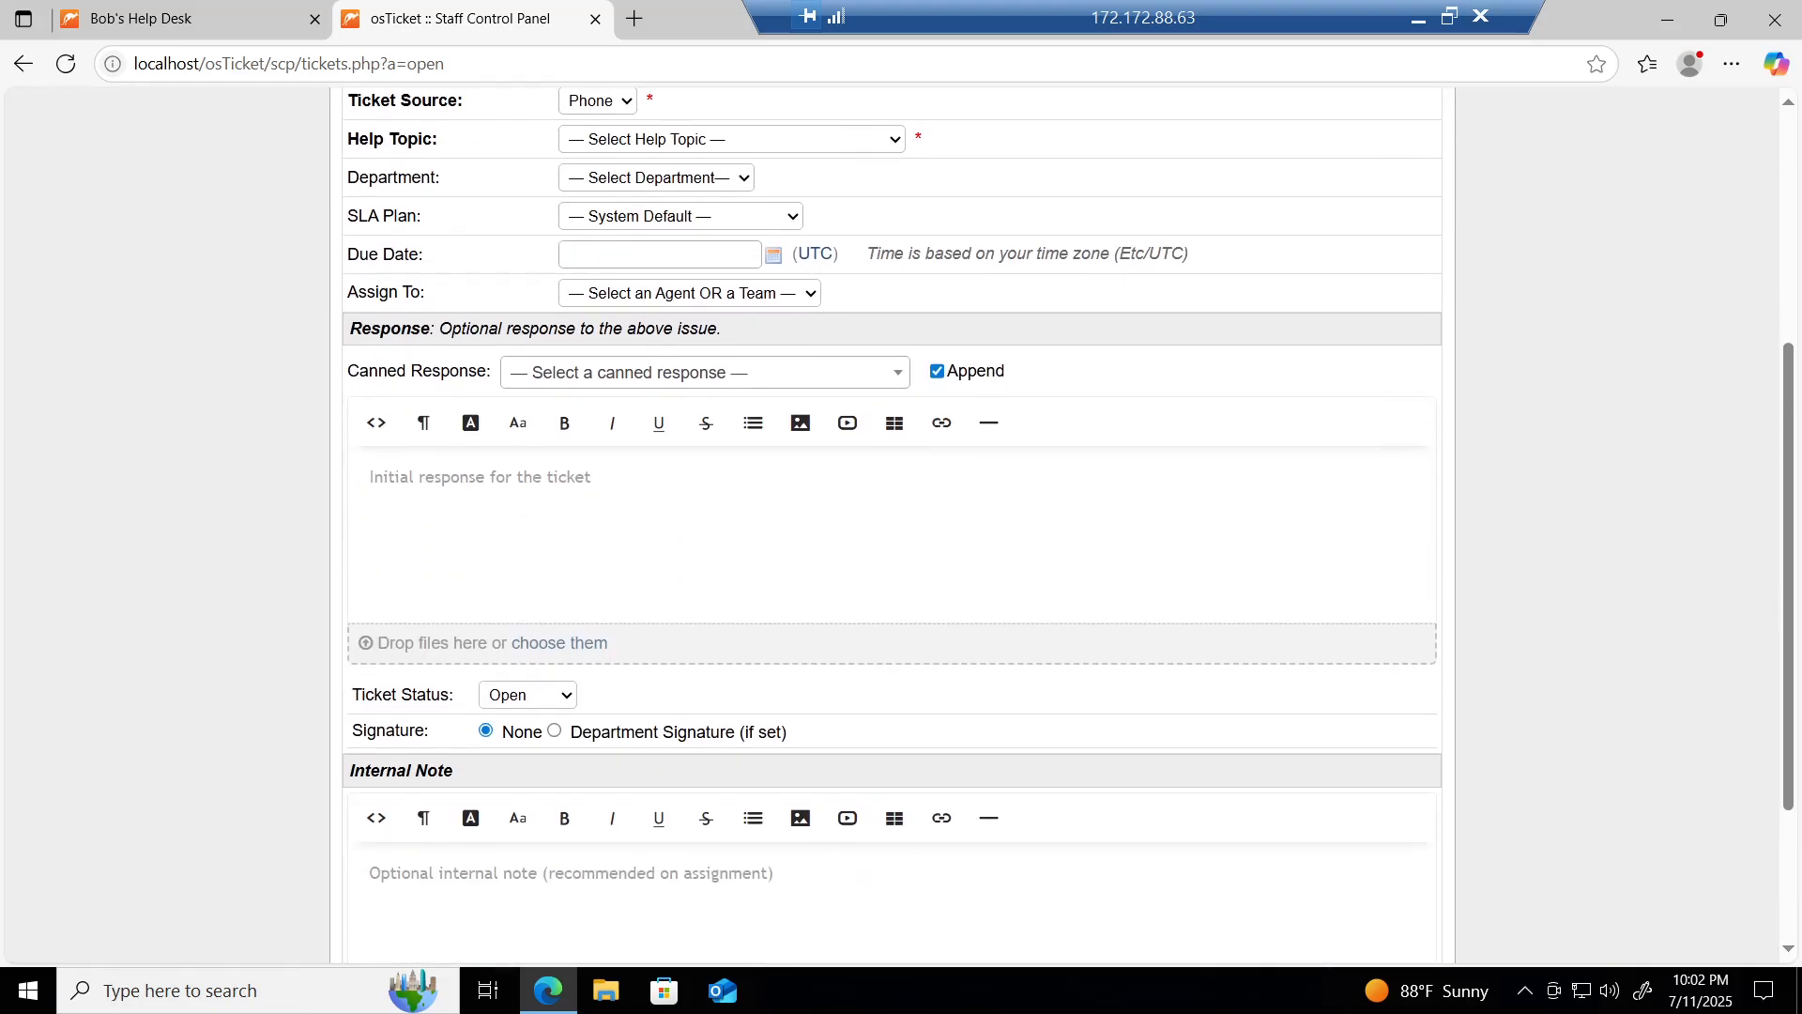
scroll(222, 475, up, 4)
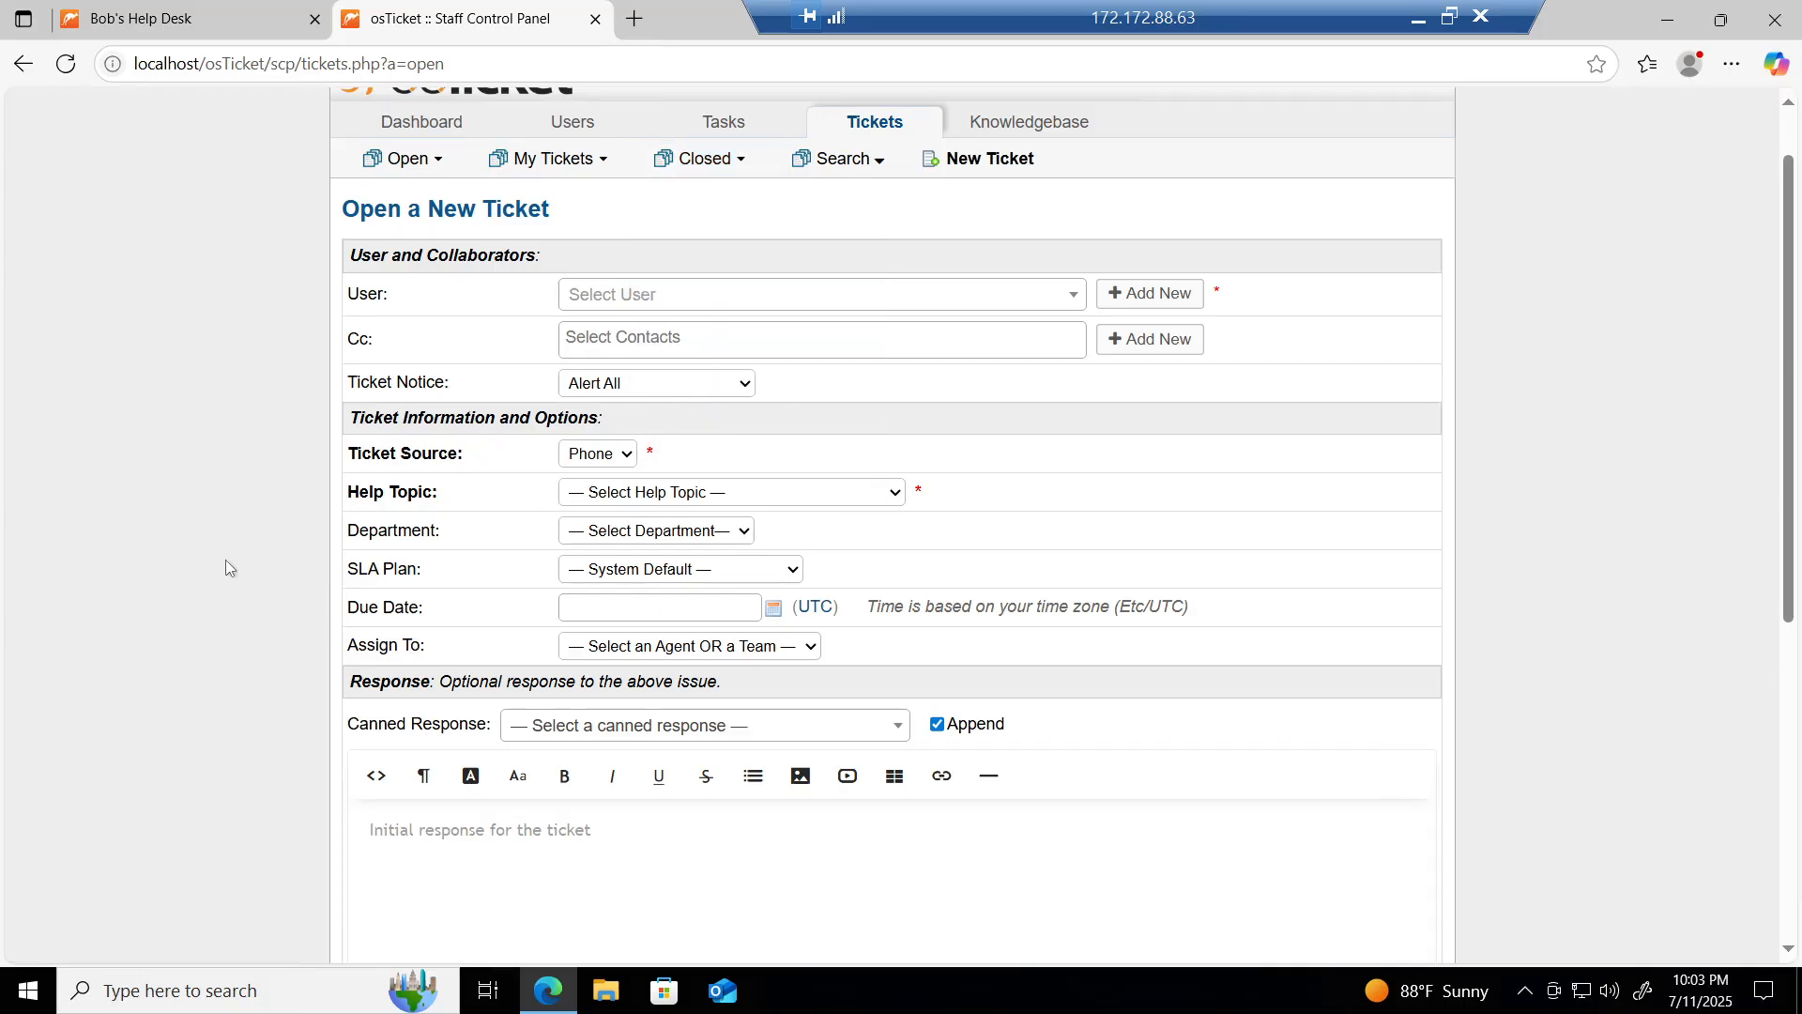
scroll(163, 528, up, 2)
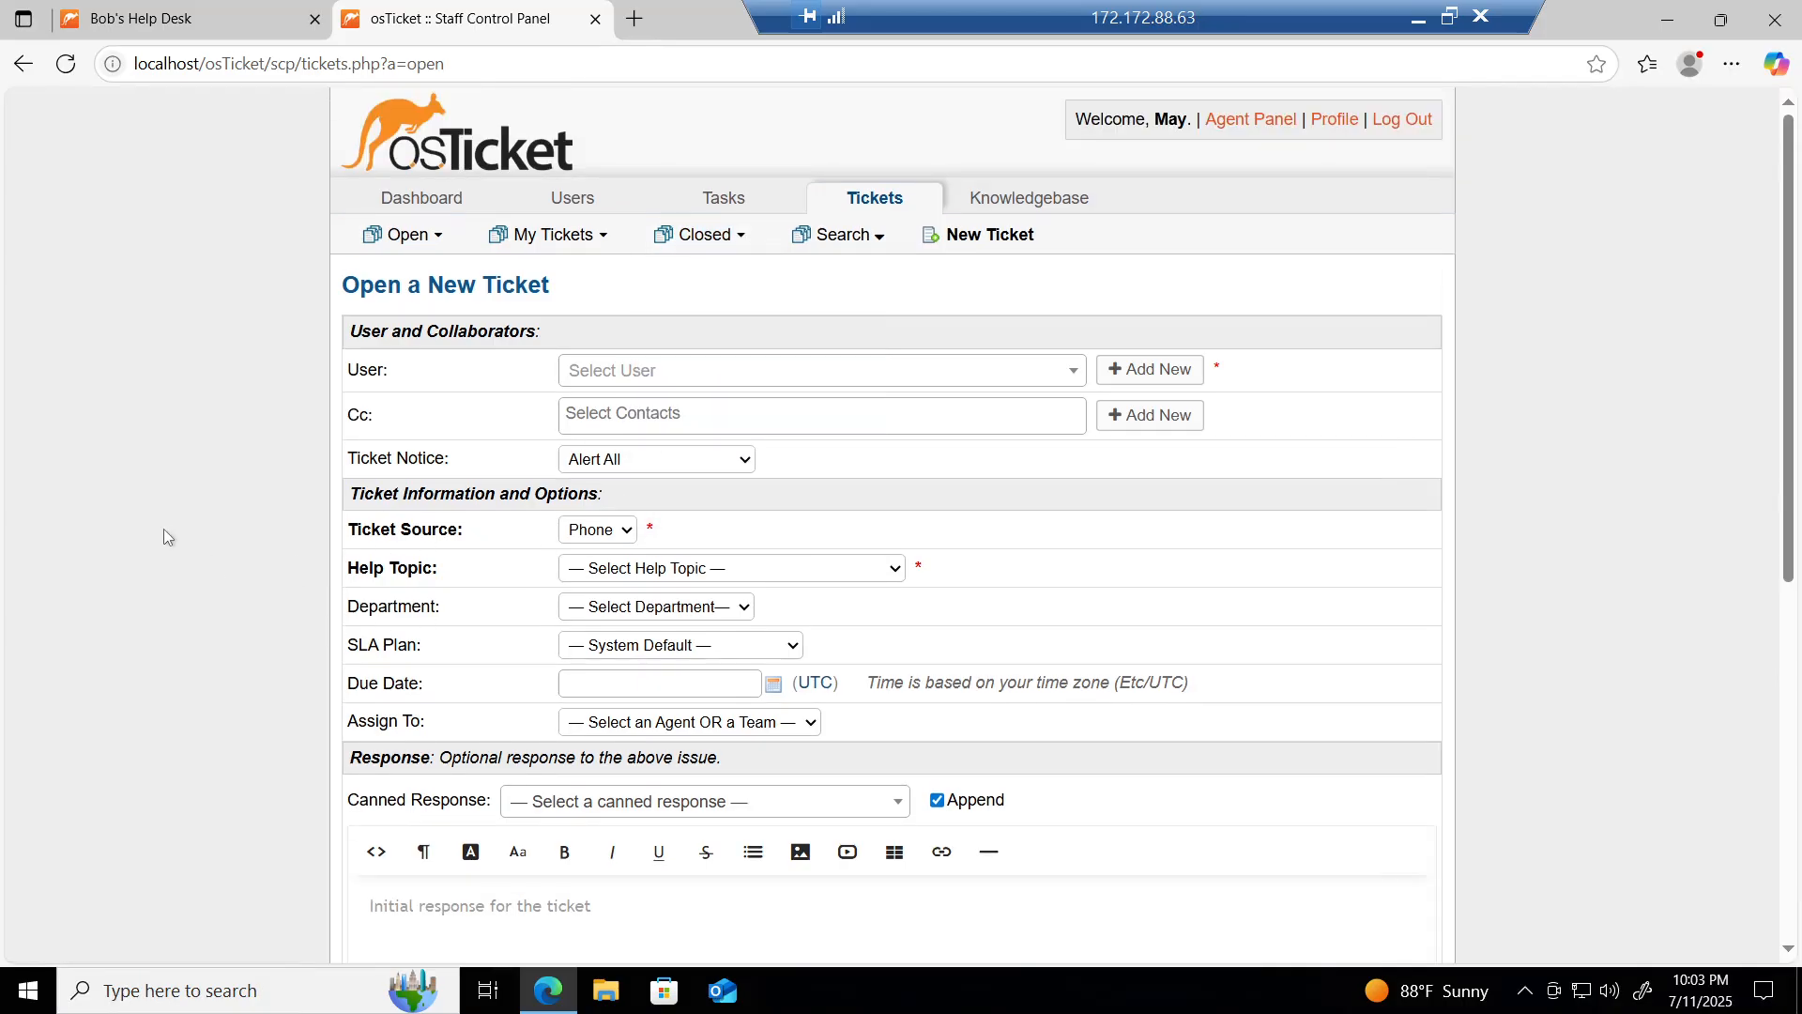